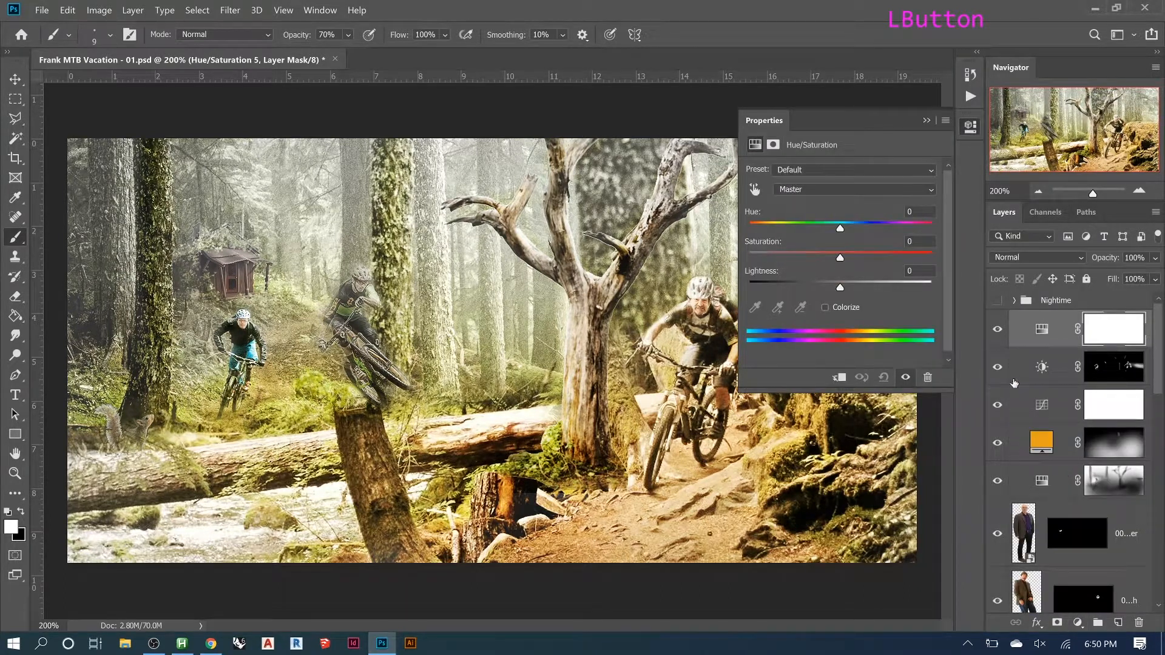
- Try out different hues on the Hue/Saturation adjustment layer, with Colorize on and off
mouse_move(841, 229)
left_mouse_down()
mouse_move(883, 232)
mouse_move(780, 243)
mouse_move(874, 232)
mouse_move(814, 232)
mouse_move(839, 234)
mouse_move(816, 262)
mouse_move(790, 263)
mouse_move(844, 260)
mouse_move(853, 229)
left_mouse_up()
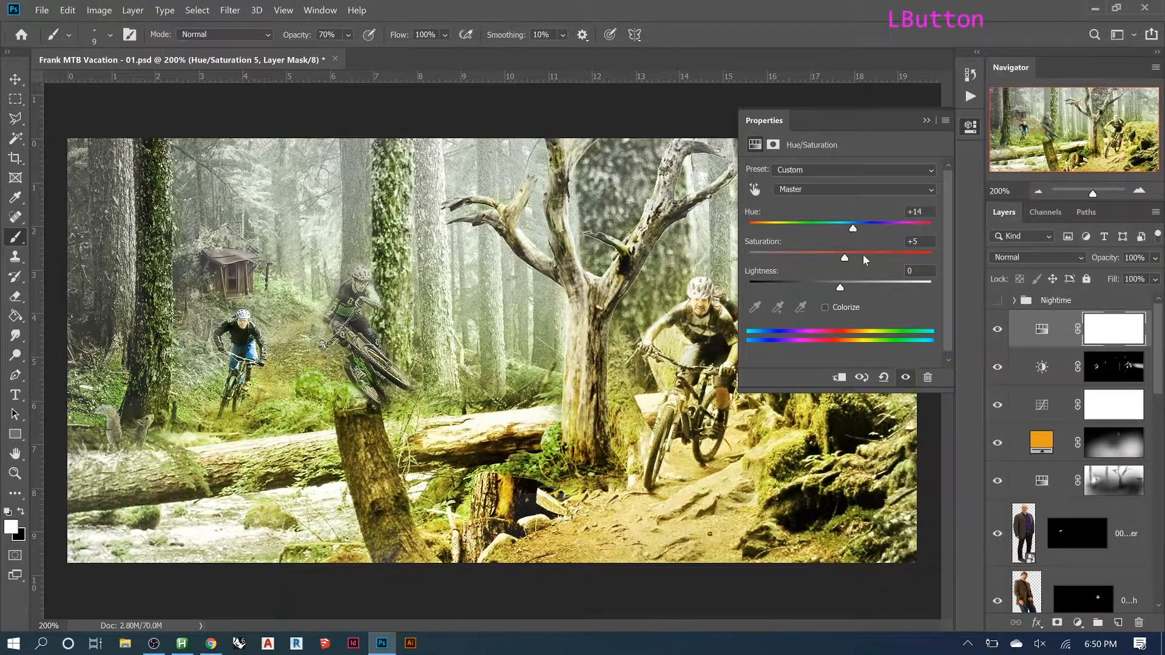
left_click(824, 307)
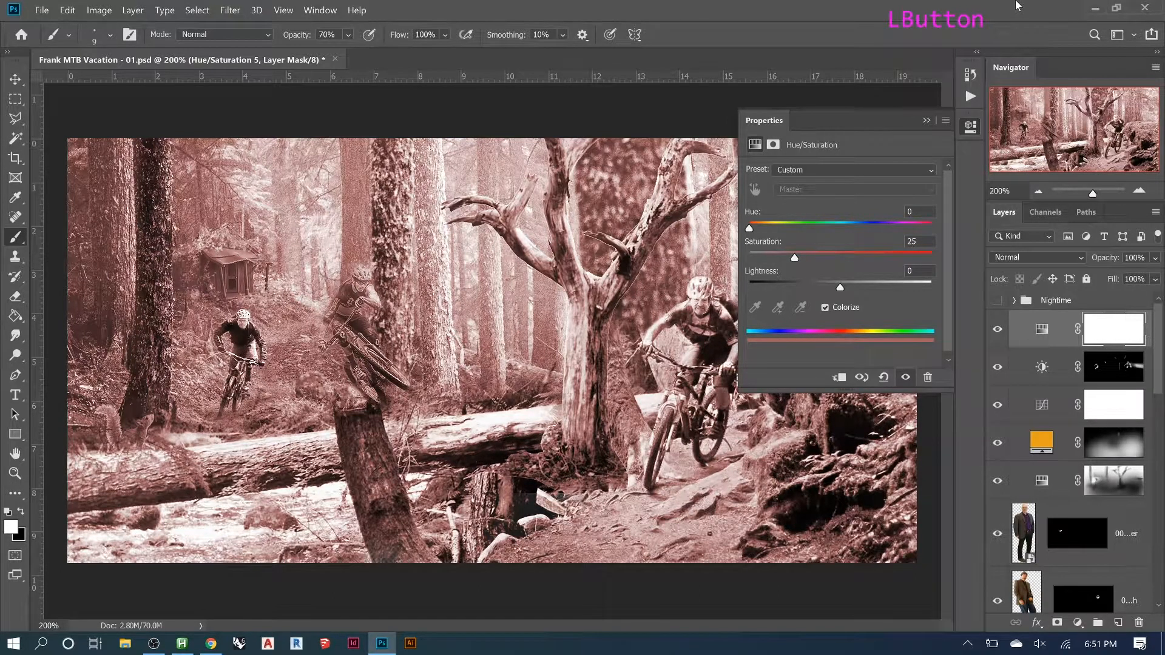
left_click_drag(751, 230, 820, 234)
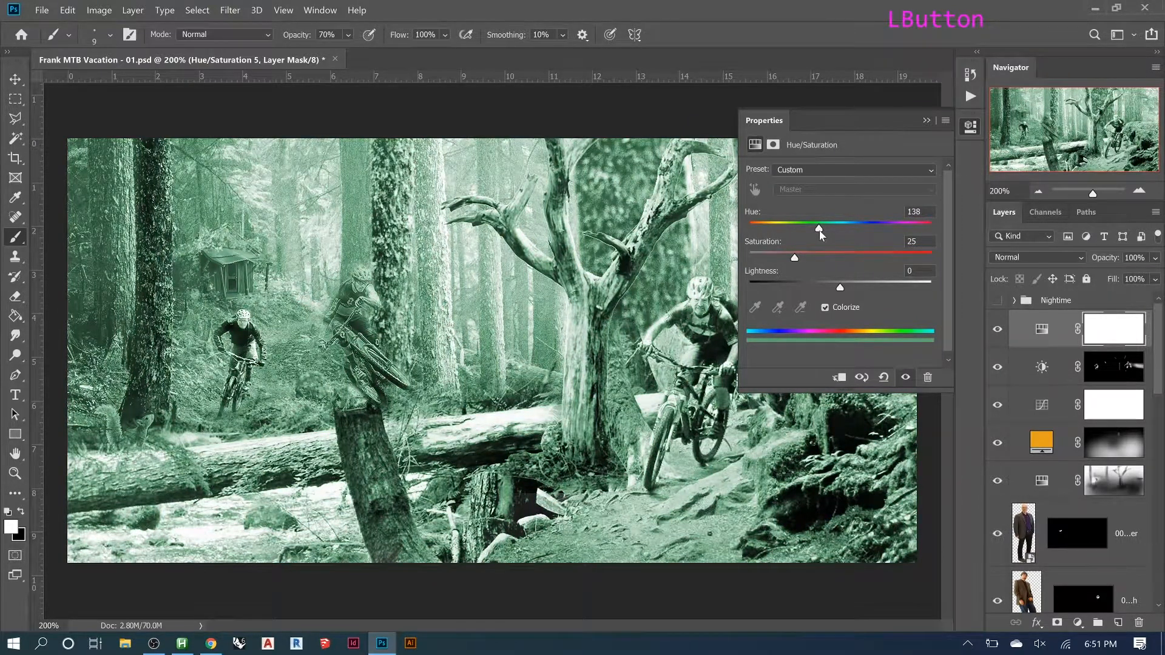
left_click(835, 308)
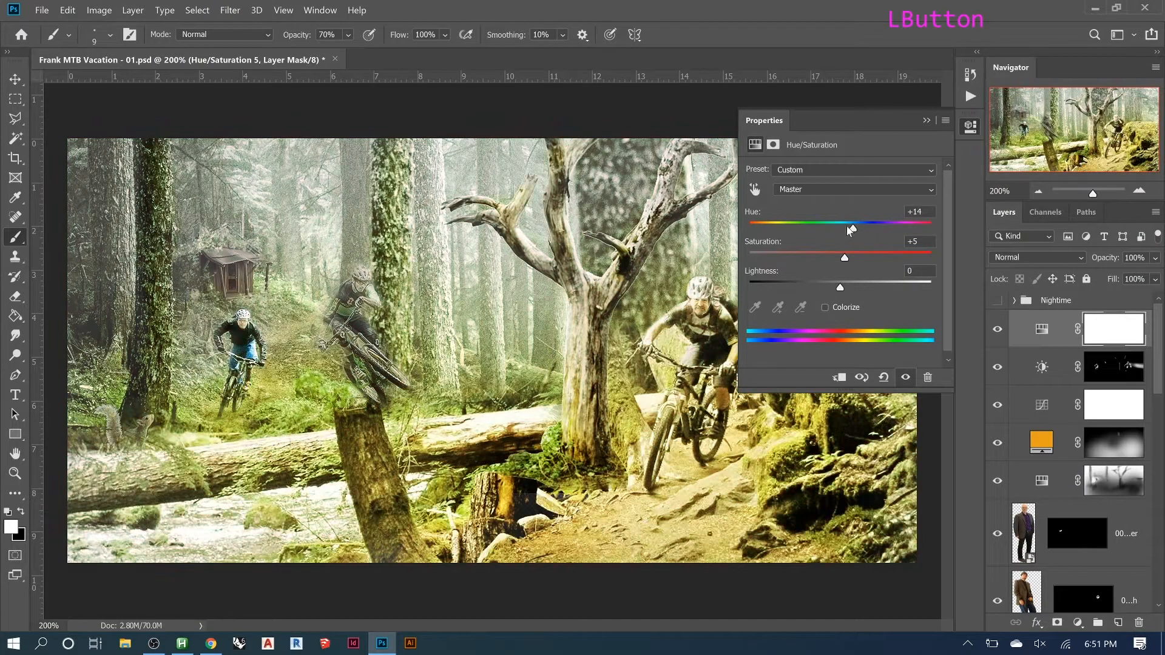
left_click_drag(854, 231, 871, 231)
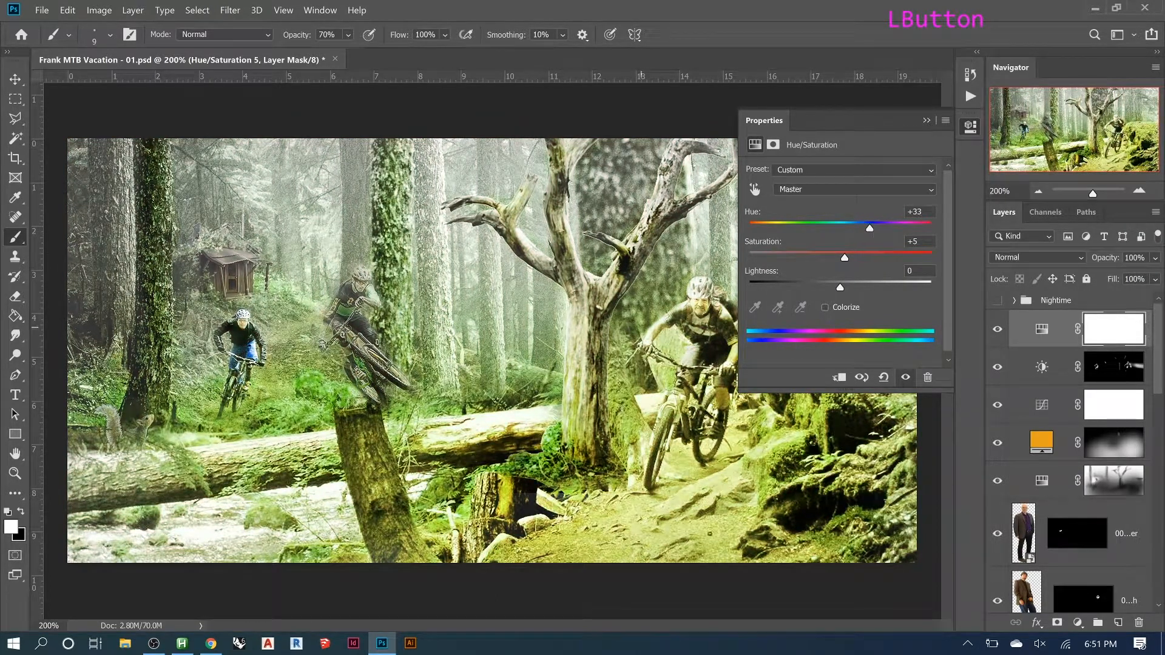
left_click_drag(872, 231, 813, 229)
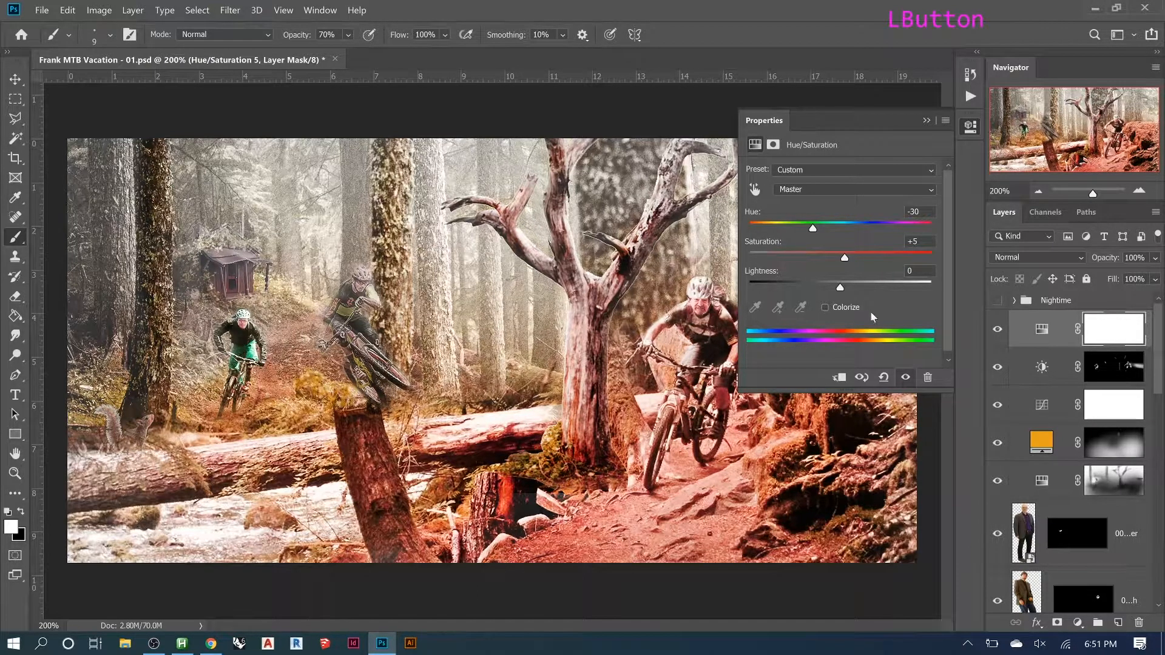
left_click_drag(813, 229, 923, 239)
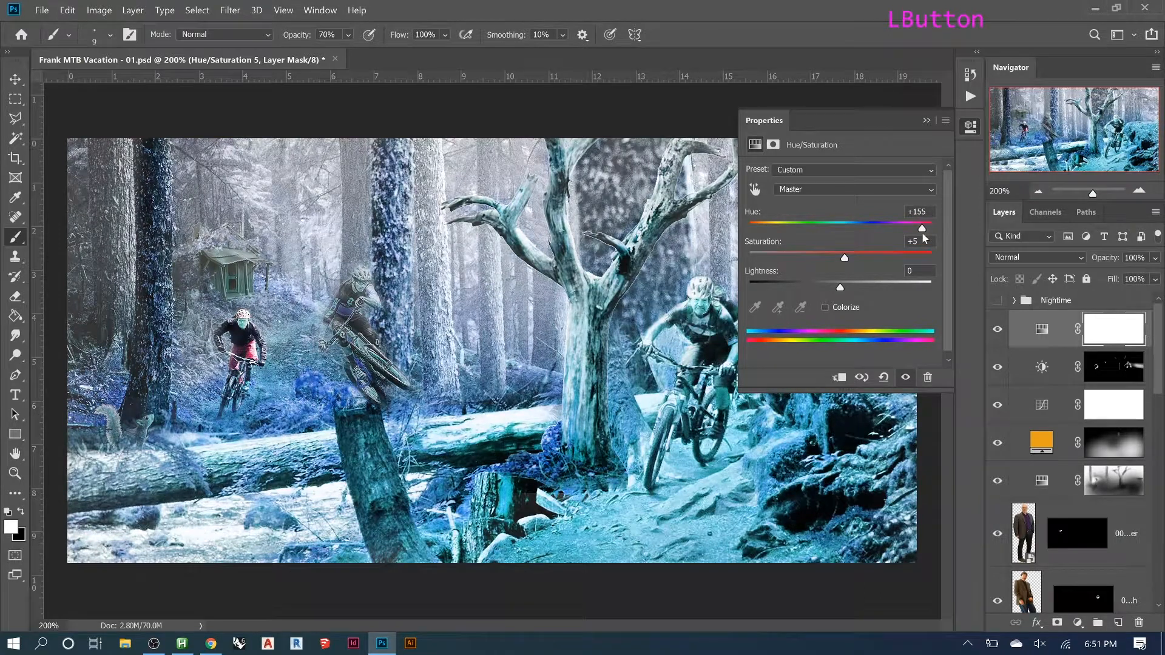
- Colorize the image blue through the Hue/Saturation layer with hue 210, lightness -23 and slightly raised saturation
left_click(833, 306)
left_click_drag(820, 238, 846, 235)
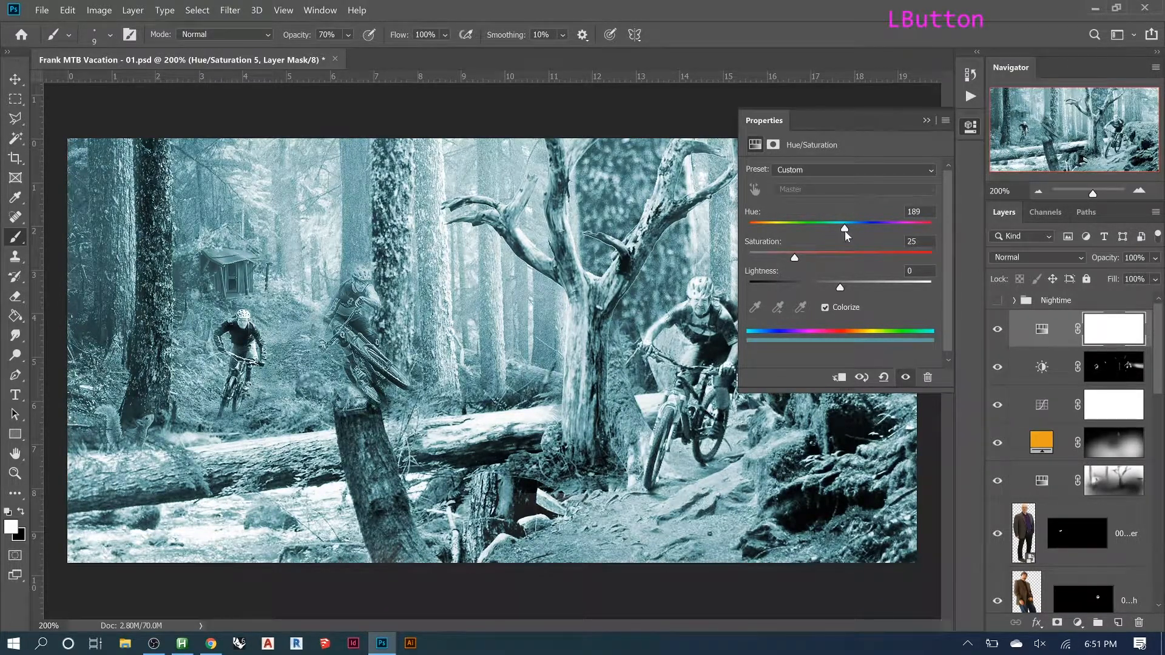
left_click_drag(848, 235, 859, 236)
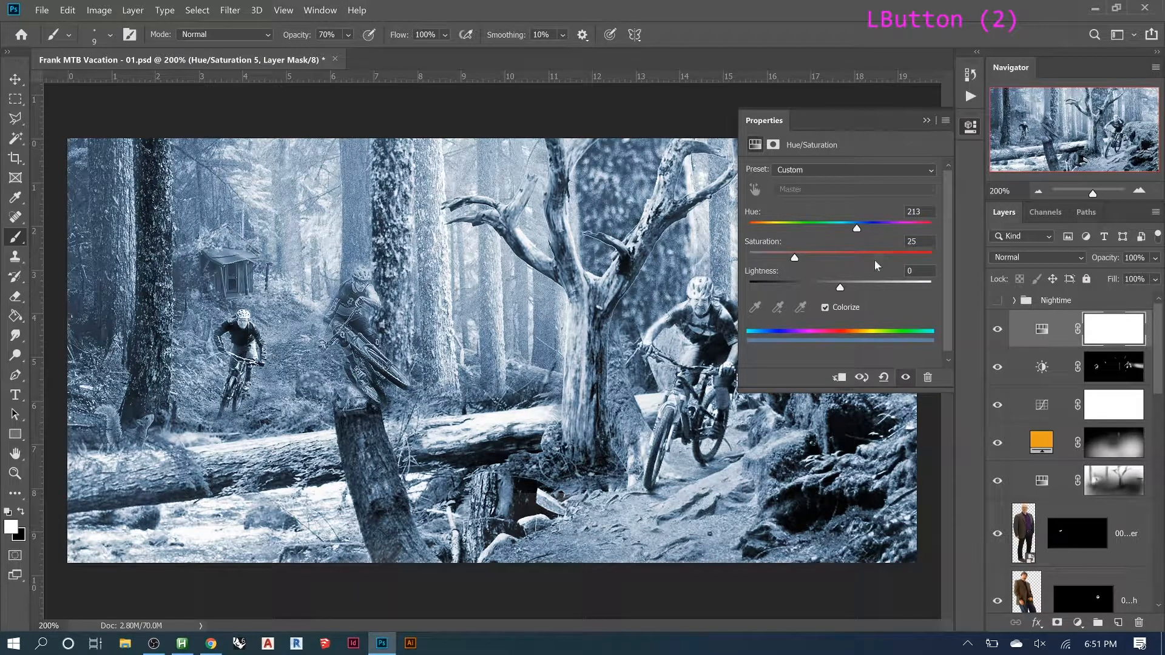
left_click(857, 230)
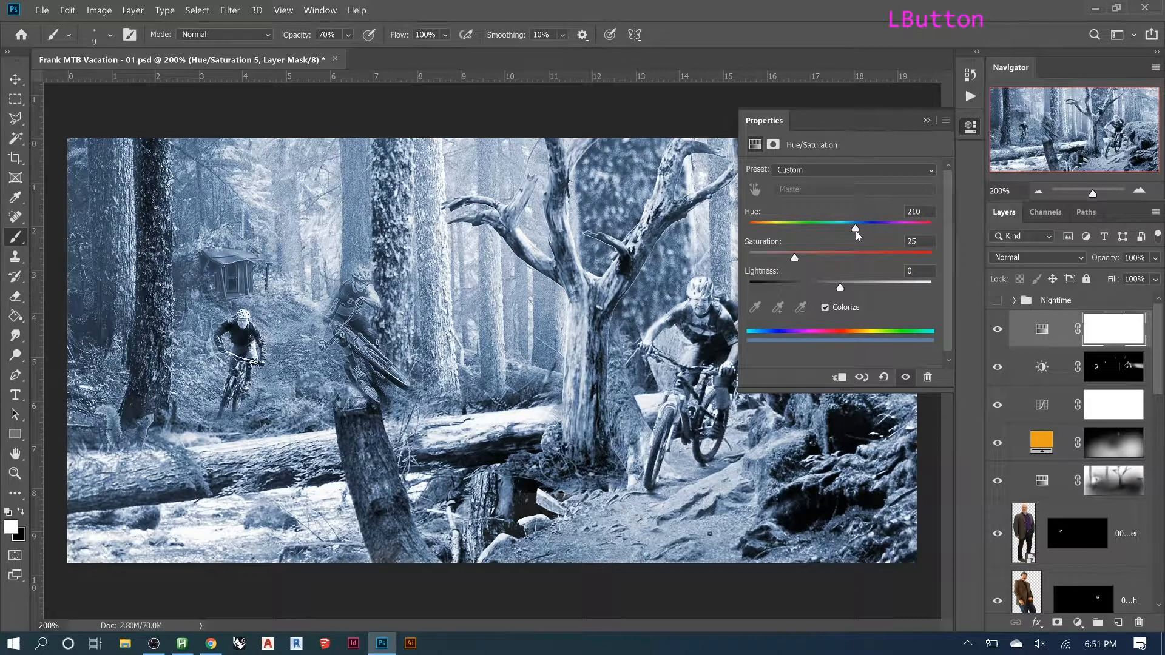
left_click_drag(840, 287, 820, 290)
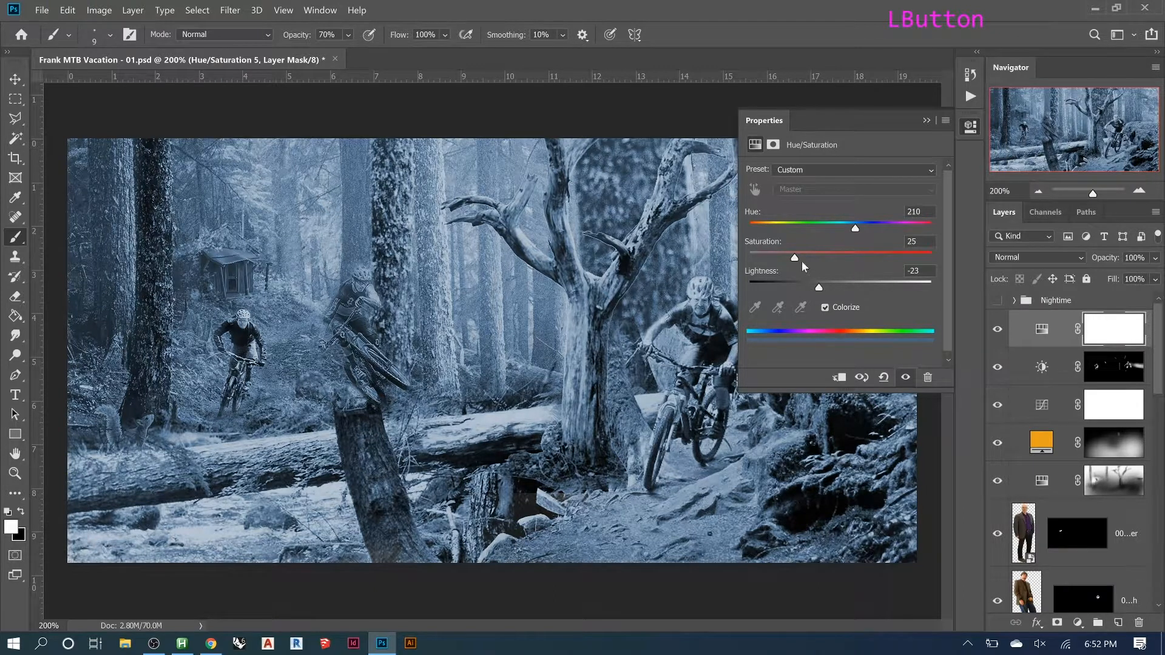
left_click_drag(794, 261, 812, 263)
left_click(926, 121)
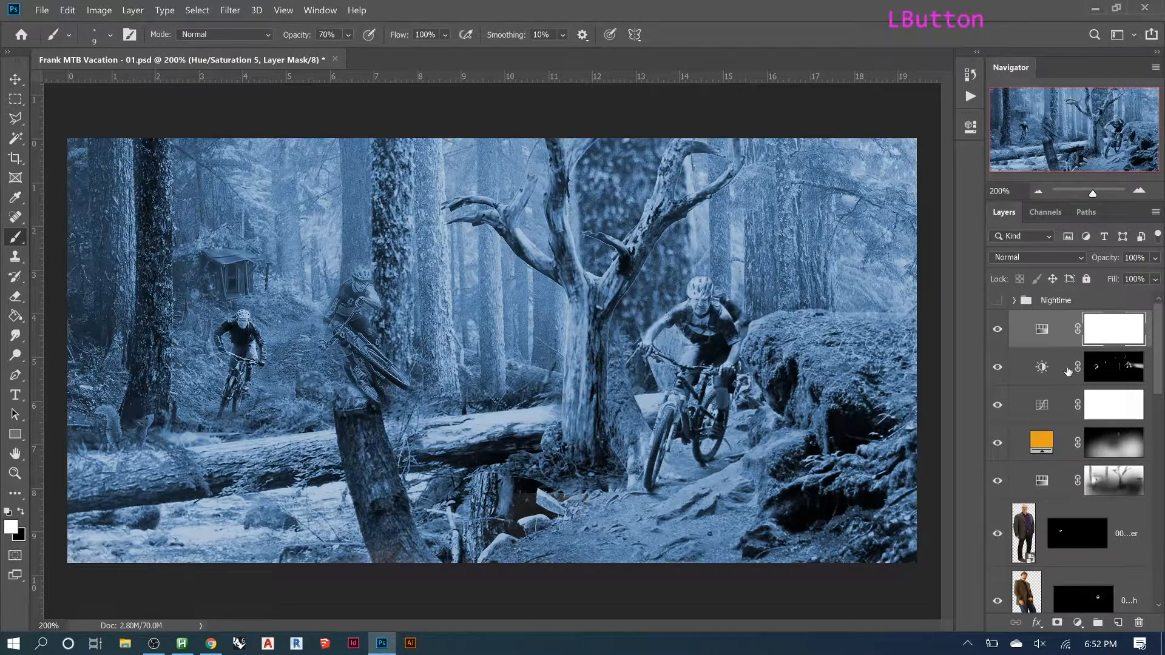
- Prepare a black brush at size 600 and 20% opacity for the Hue/Saturation layer's mask
left_click_drag(1100, 335, 744, 380)
key("b")
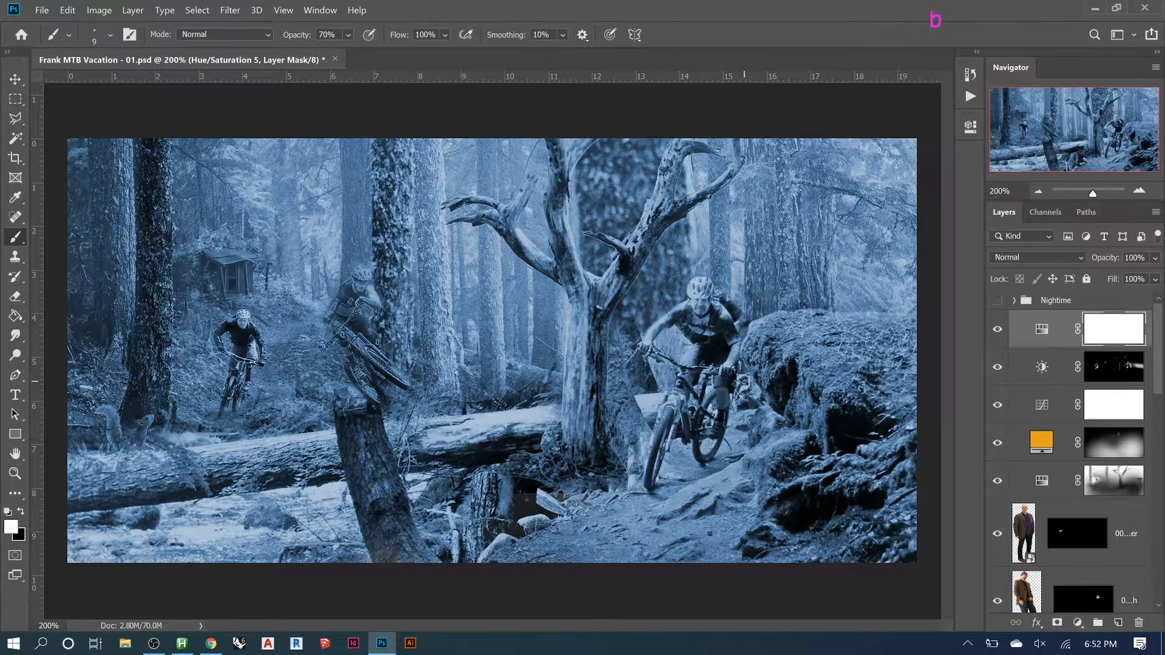
key("bracketright")
key("bracketright")
key("bracketright")
key("bracketright")
key("bracketright")
key("bracketright")
key("bracketright")
key("bracketright")
key("bracketright")
key("bracketright")
key("bracketright")
key("bracketright")
key("bracketright")
key("bracketright")
key("bracketright")
key("bracketright")
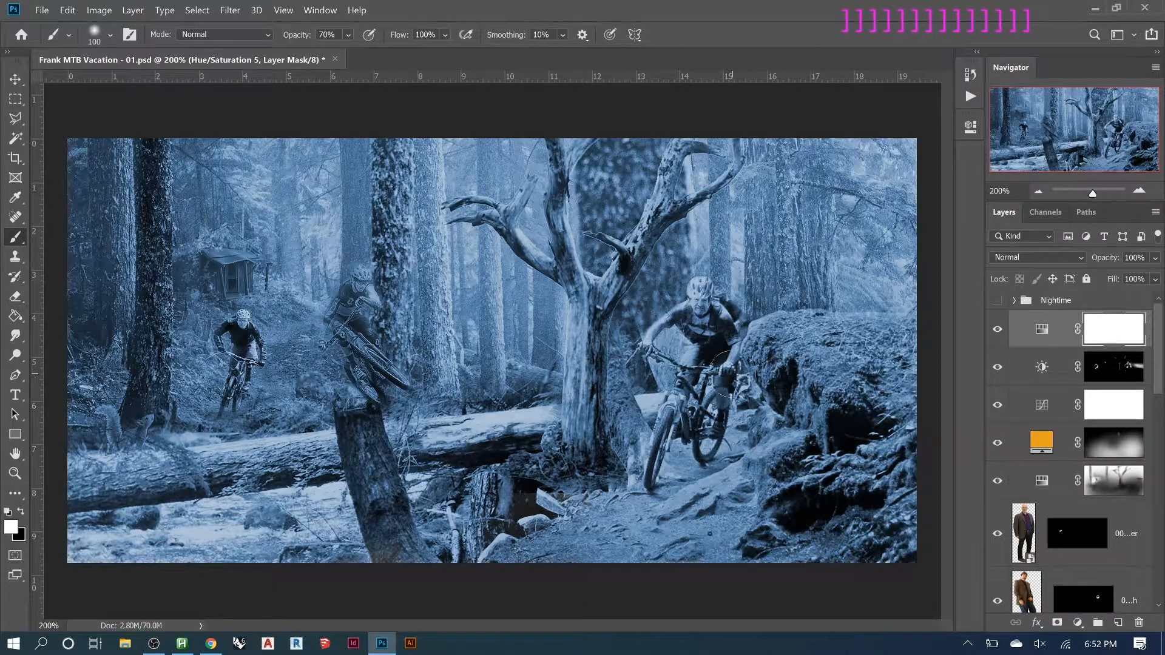
key("bracketright")
key("bracketright")
key("x")
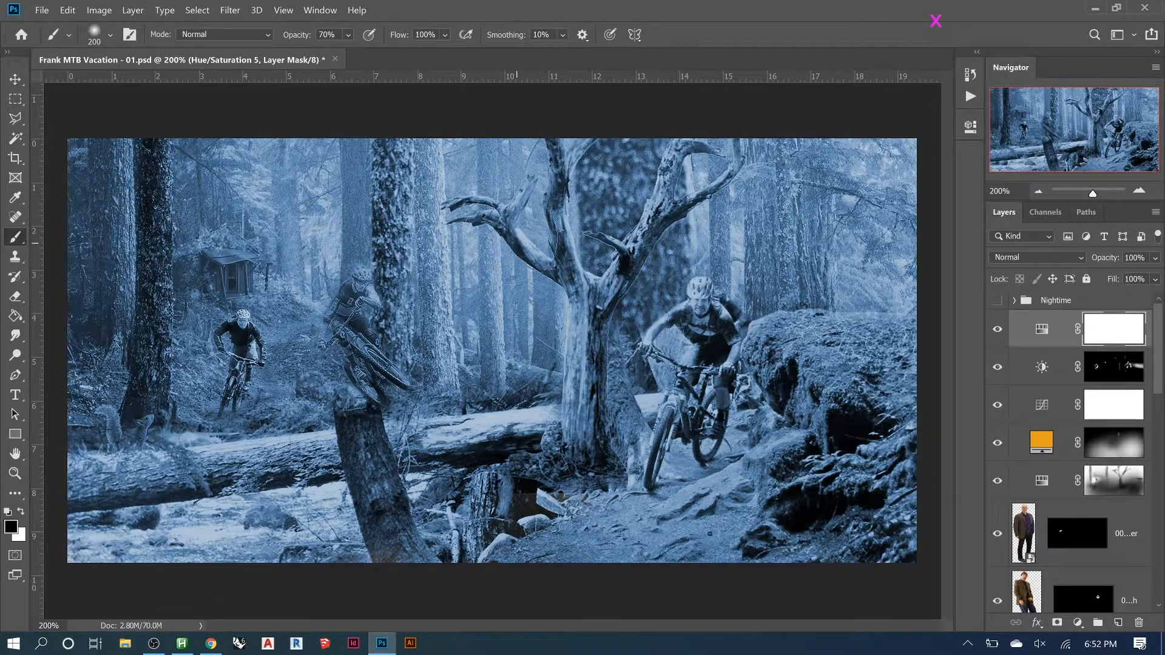
key("2")
key("bracketright")
key("bracketright")
key("bracketright")
key("bracketright")
key("bracketright")
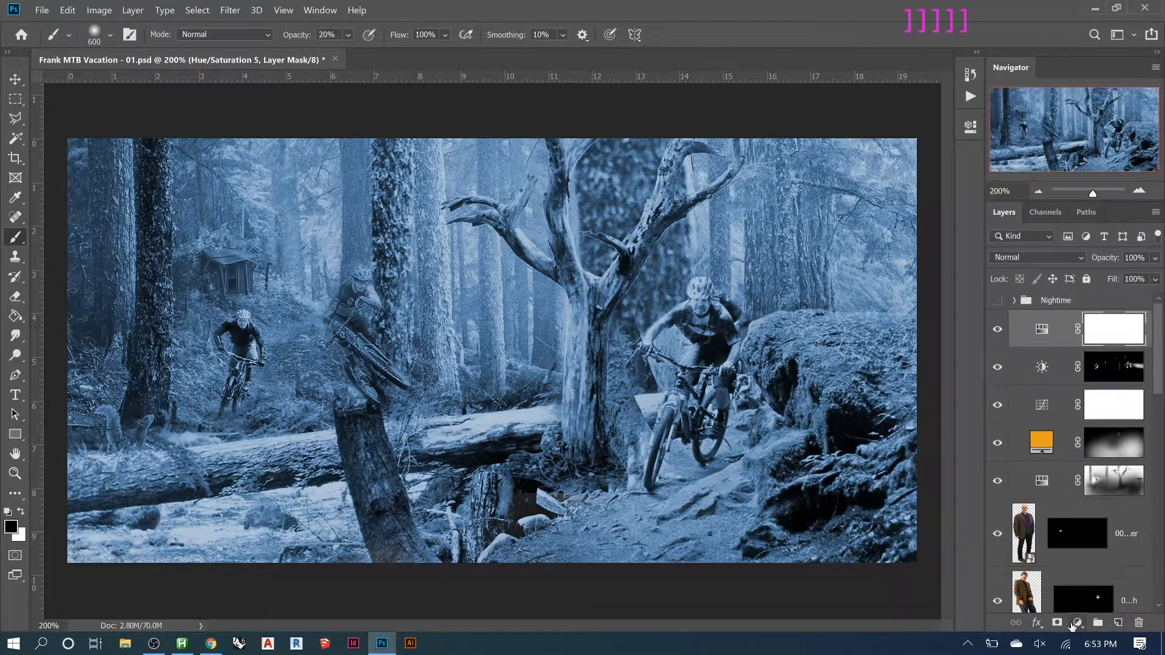
- Add a white Solid Color fill layer above the Hue/Saturation layer and invert its mask to black
left_click(1076, 627)
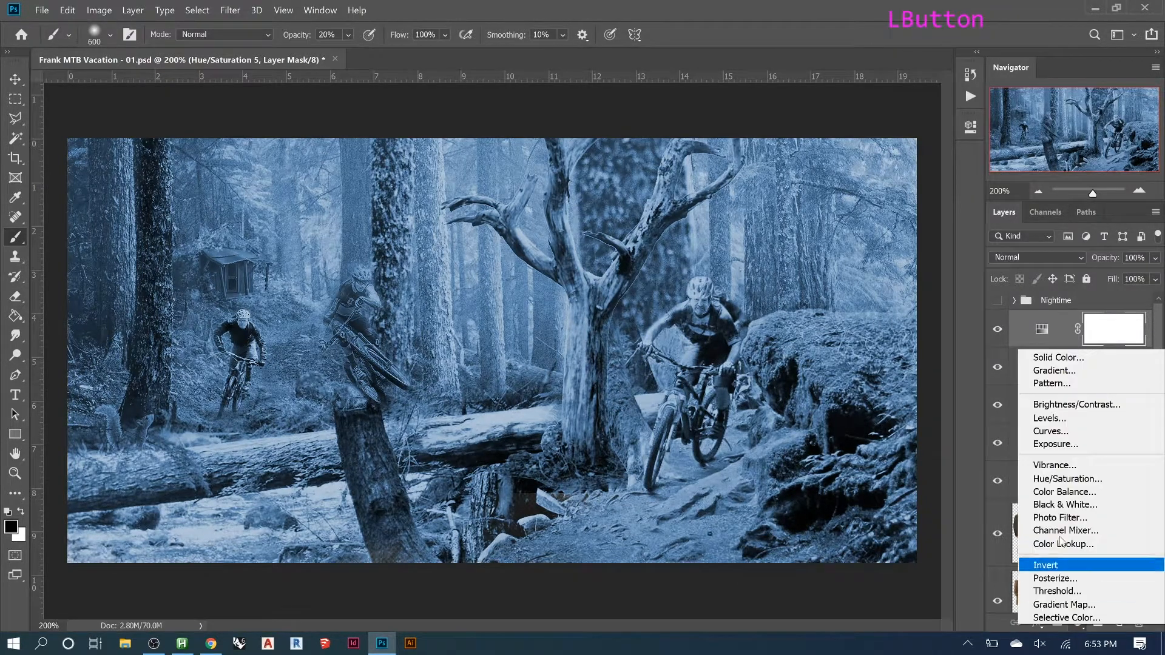
left_click(1036, 372)
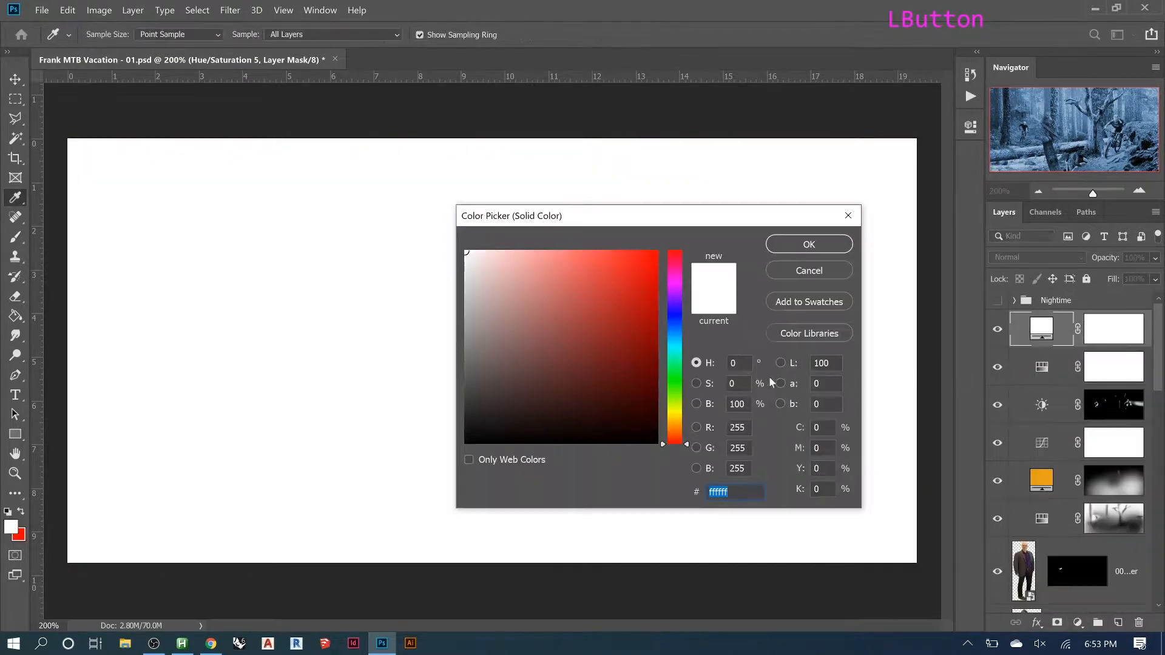
left_click(807, 245)
left_click(1119, 332)
key("ctrl+i")
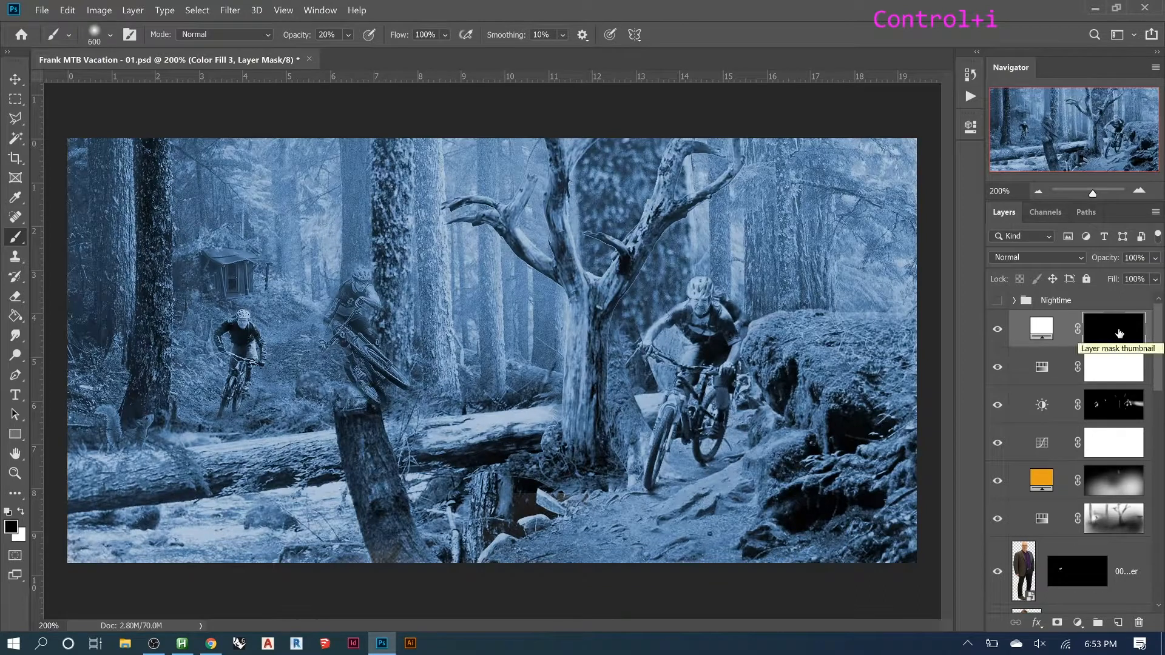
- Clear a small rectangular selection from the fill layer's mask at the front rider's handlebar to make a white light
key("m")
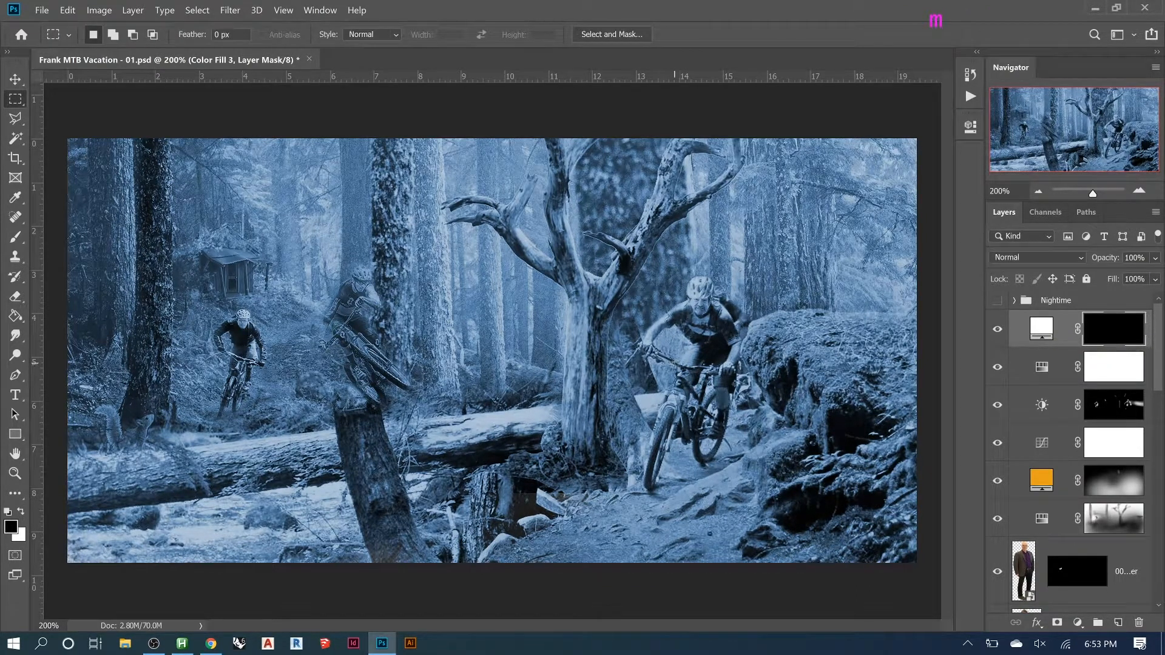
left_click_drag(678, 361, 688, 371)
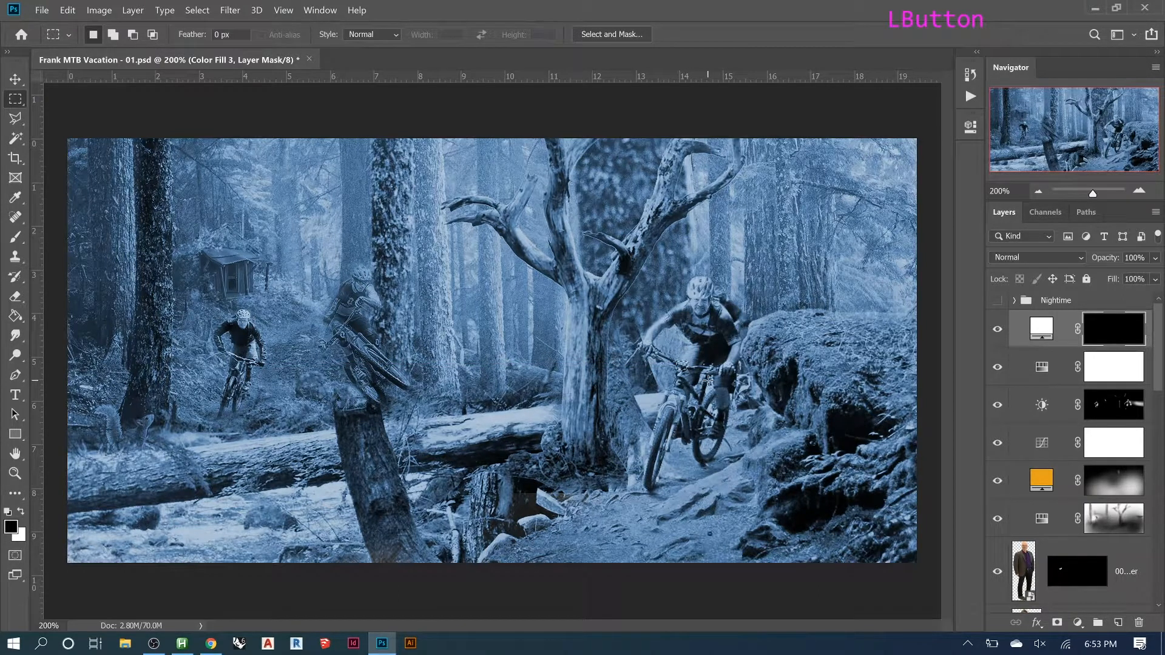
key("Delete")
key("ctrl+d")
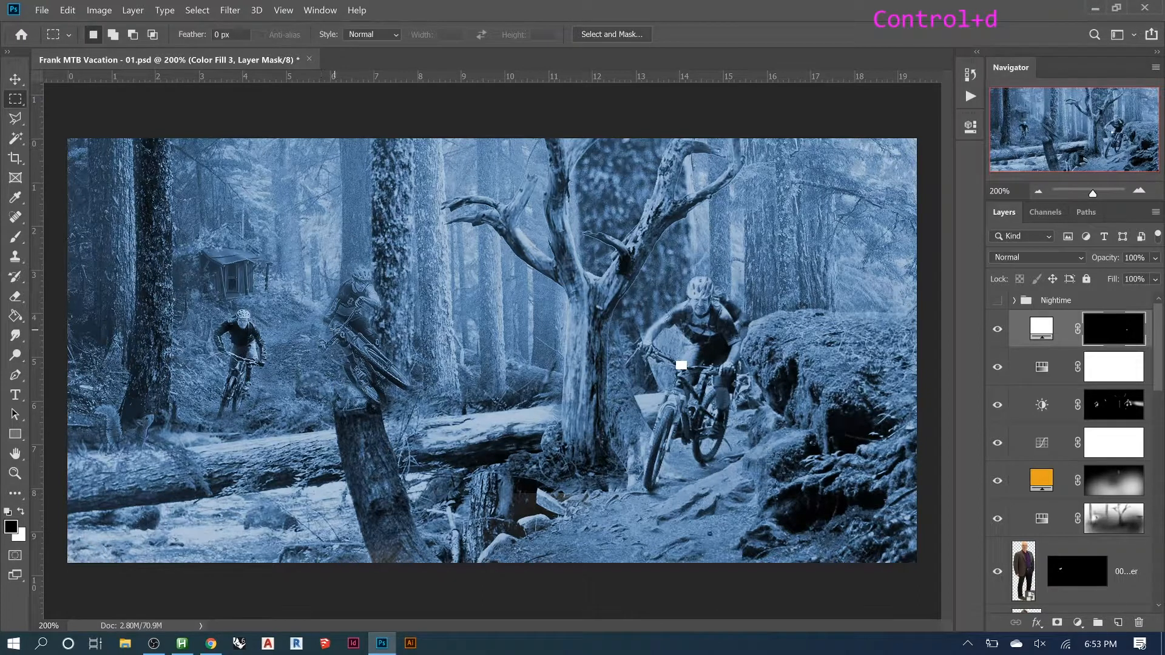
- Cut three more small light rectangles into the mask: the jumping rider's handlebar and helmet, and the front rider's helmet
left_click_drag(334, 324, 339, 335)
key("Delete")
left_click(363, 272)
key("Delete")
left_click_drag(693, 289, 704, 296)
key("Delete")
key("ctrl+d")
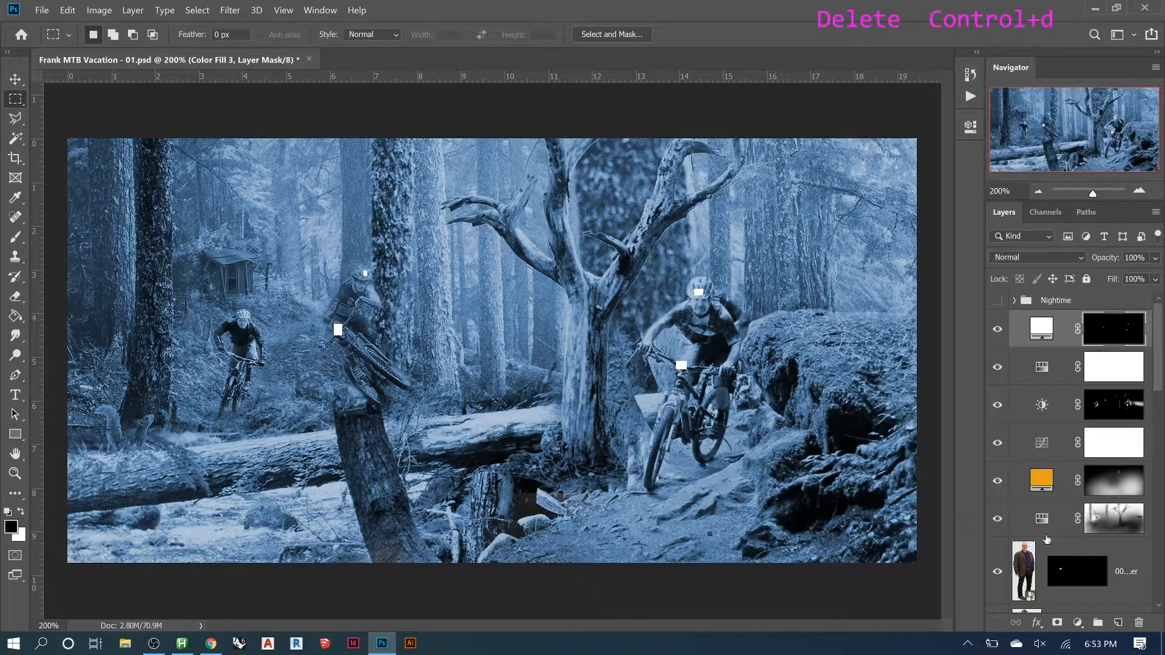
- Give the white fill layer an Outer Glow in Screen mode with 25% spread and 38 px size
left_click(1035, 625)
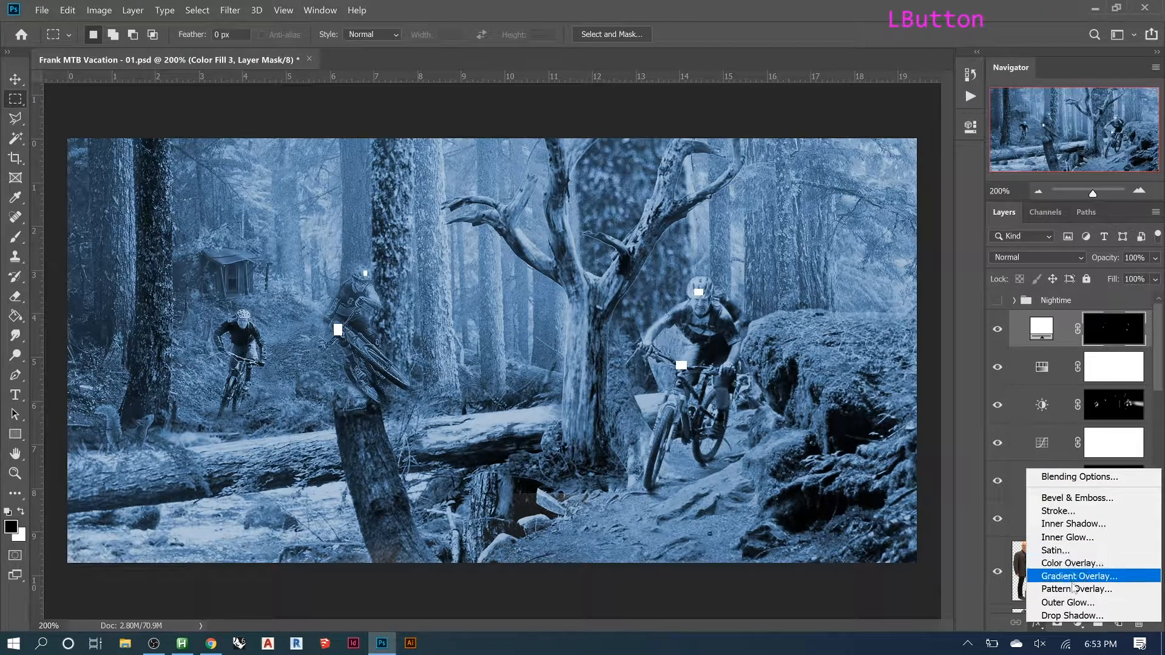
left_click(1068, 603)
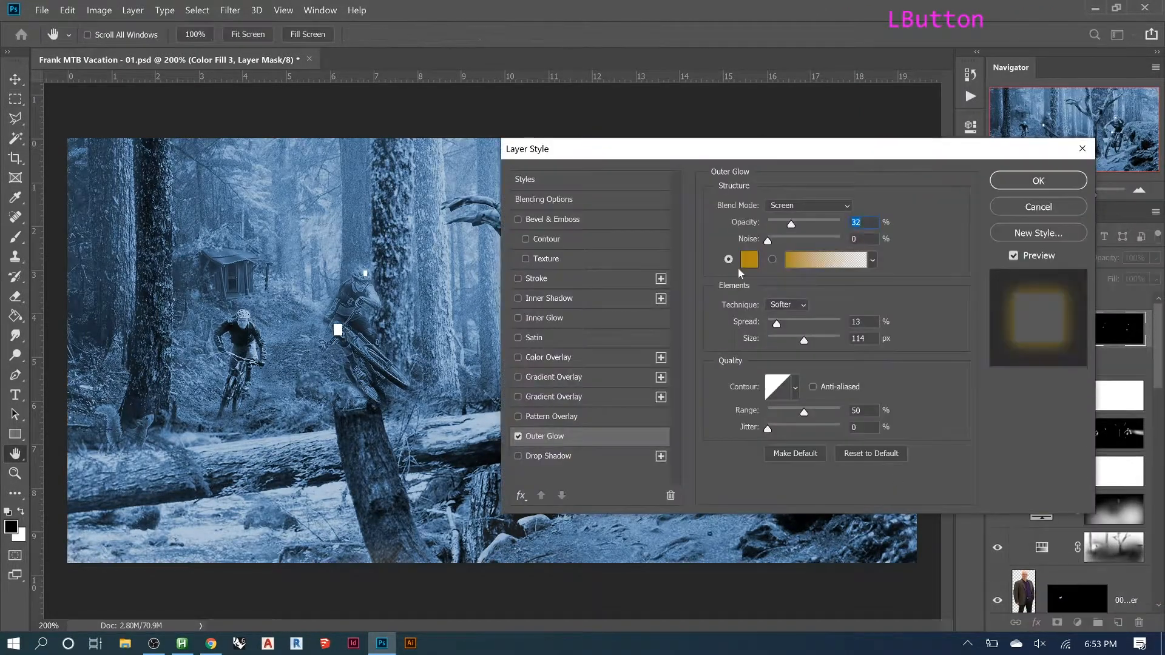
mouse_move(622, 149)
left_mouse_down()
mouse_move(981, 261)
mouse_move(1012, 296)
mouse_move(783, 127)
mouse_move(620, 131)
left_mouse_up()
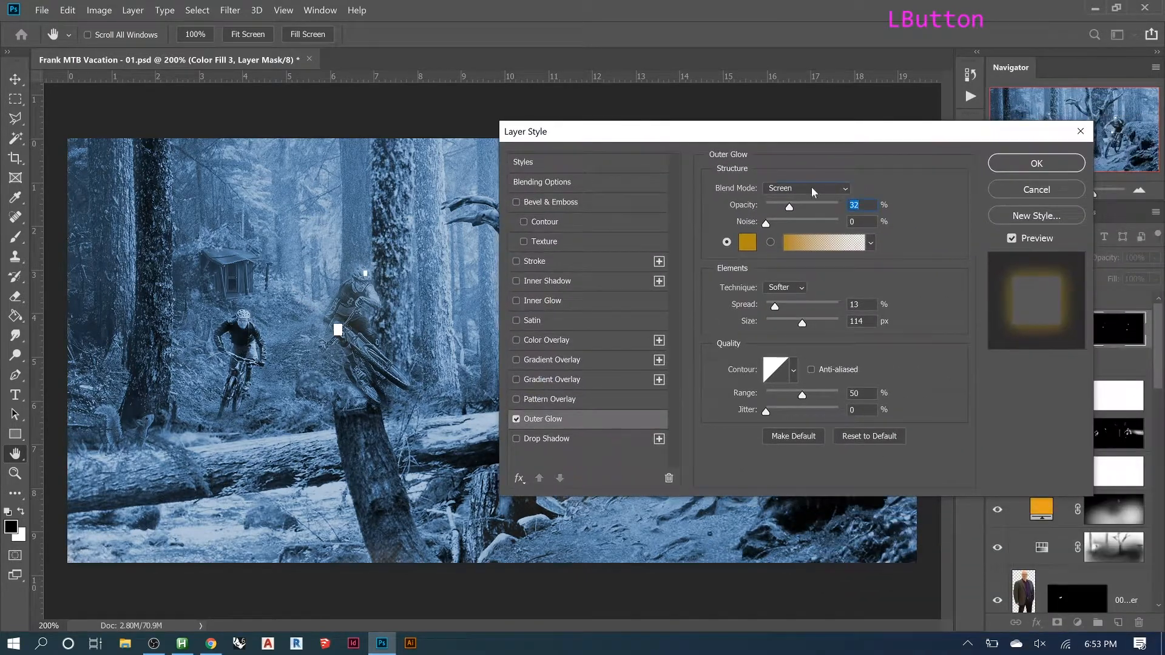
left_click(811, 187)
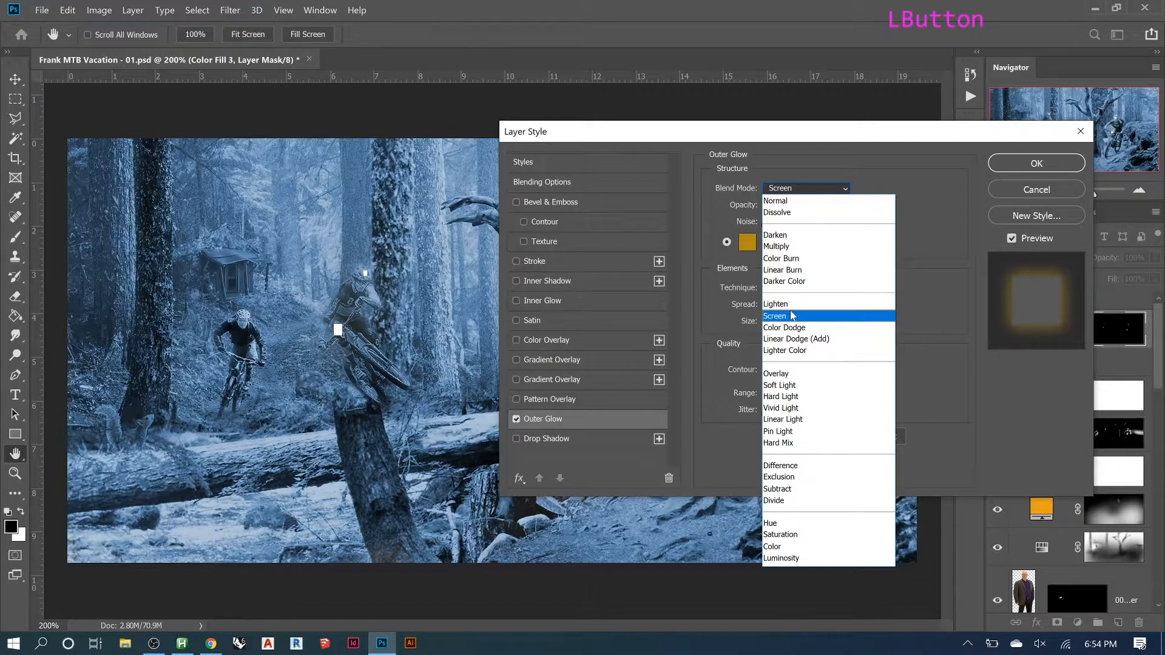
left_click(783, 314)
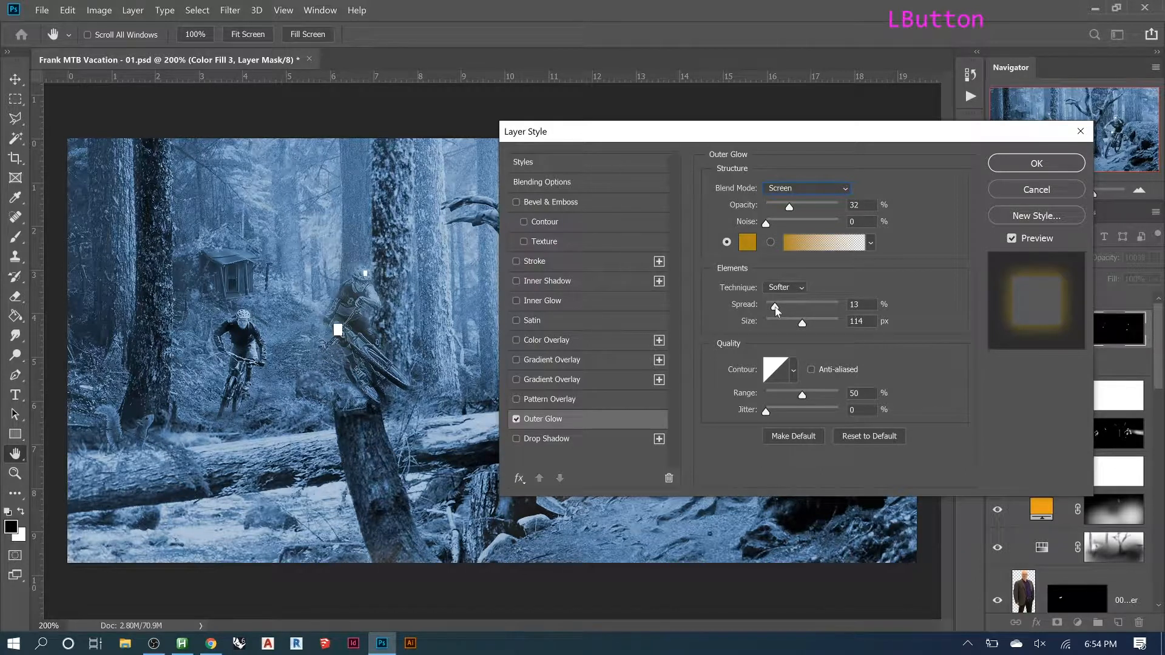
left_click_drag(805, 325, 782, 322)
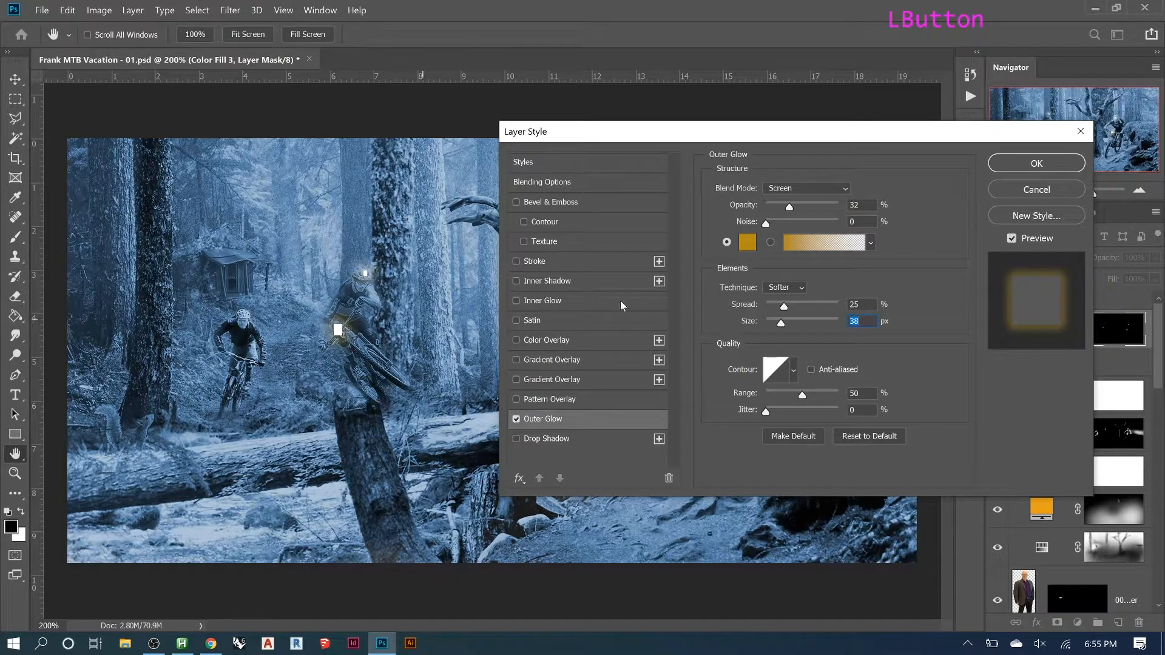
left_click(1023, 165)
- Reopen the white fill layer's Outer Glow settings and set the opacity to 81% and the noise to 8%
key("z")
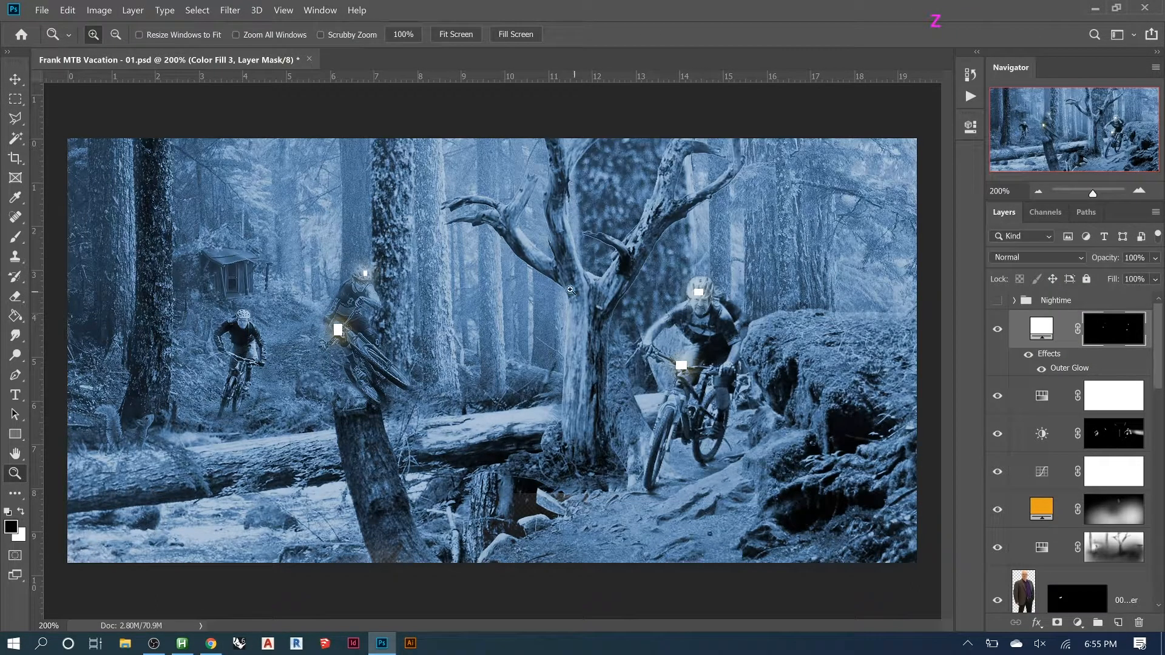
left_click_drag(554, 236, 759, 494)
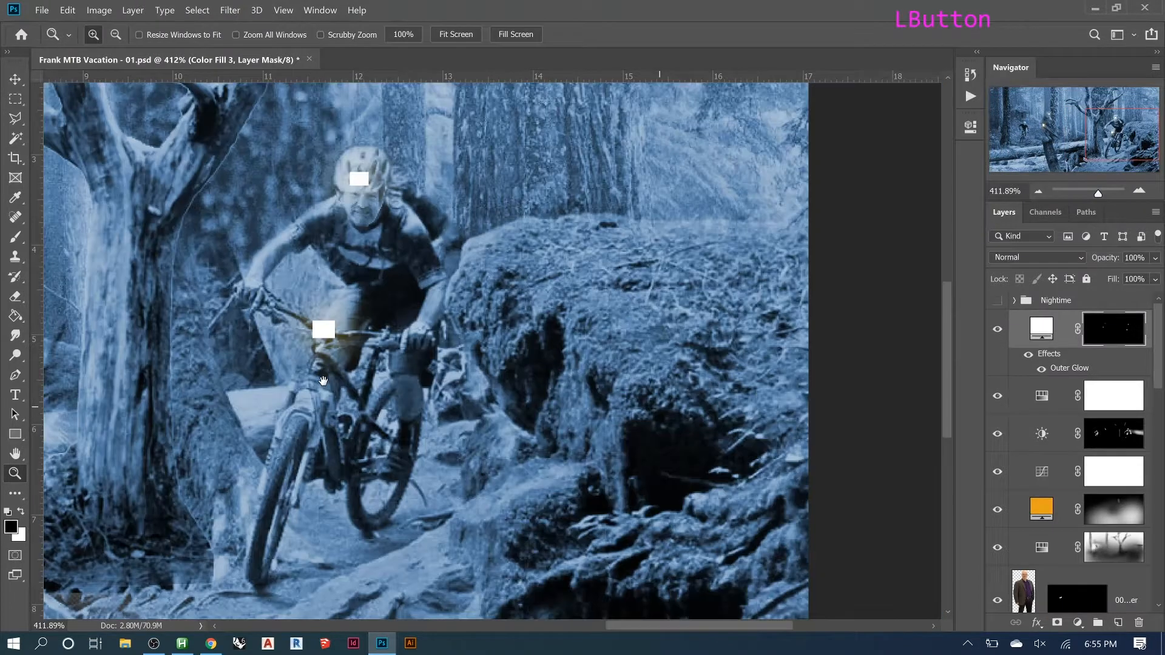
left_click_drag(323, 381, 401, 375)
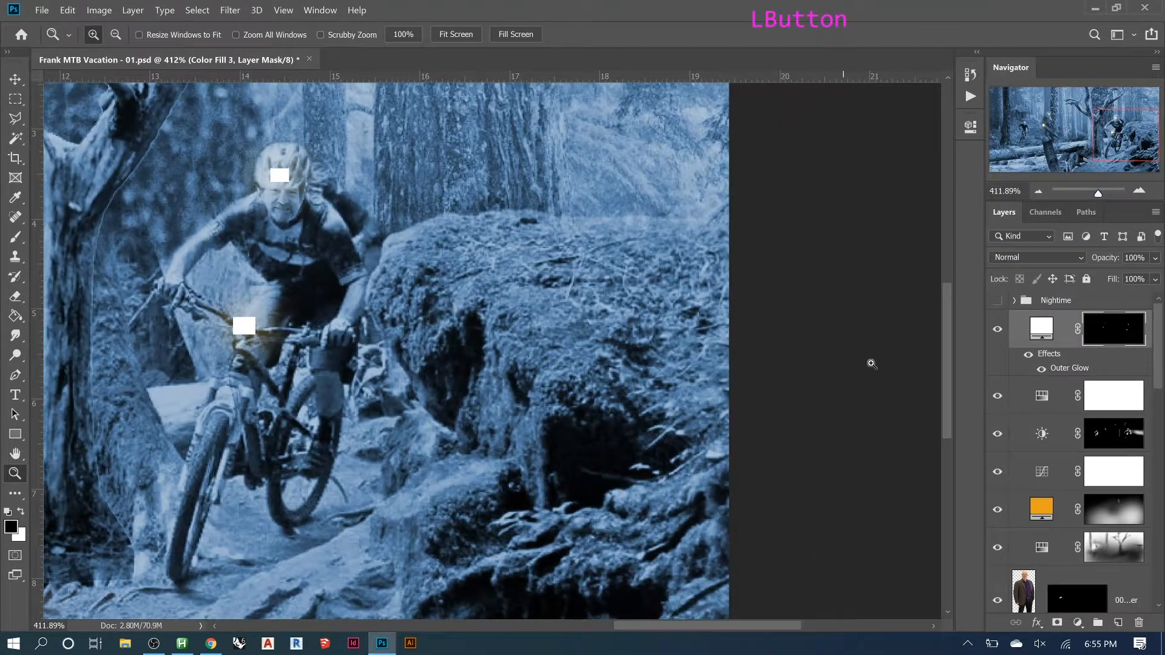
left_click(1052, 357)
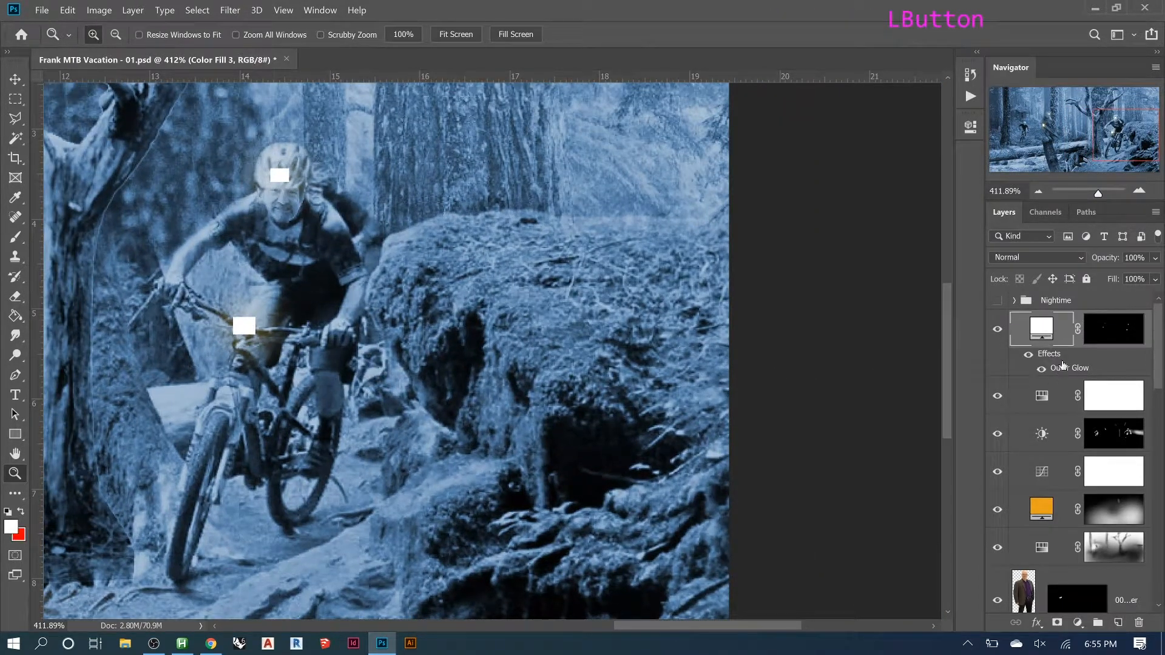
double_click(1059, 356)
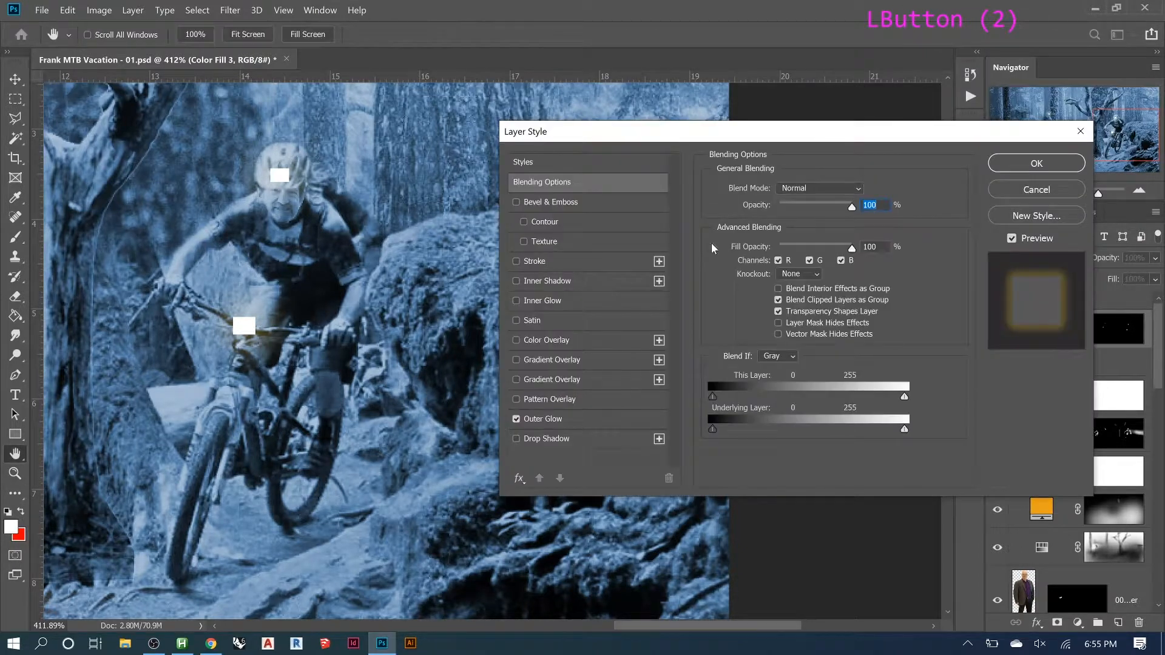
left_click(566, 418)
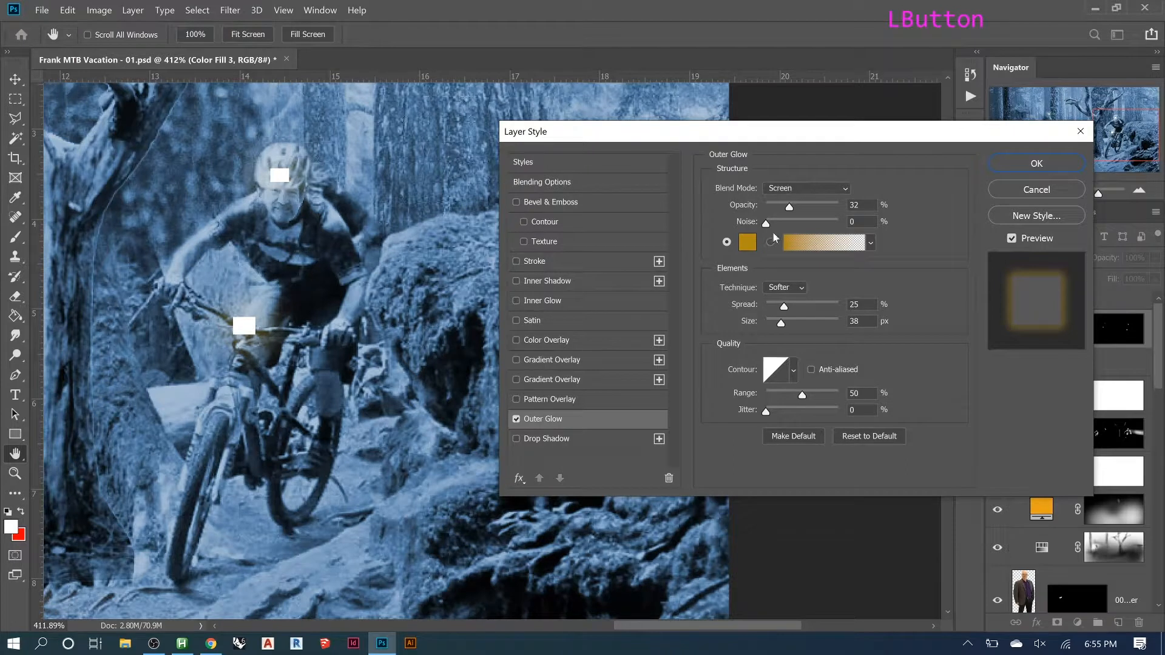
left_click_drag(790, 212, 816, 216)
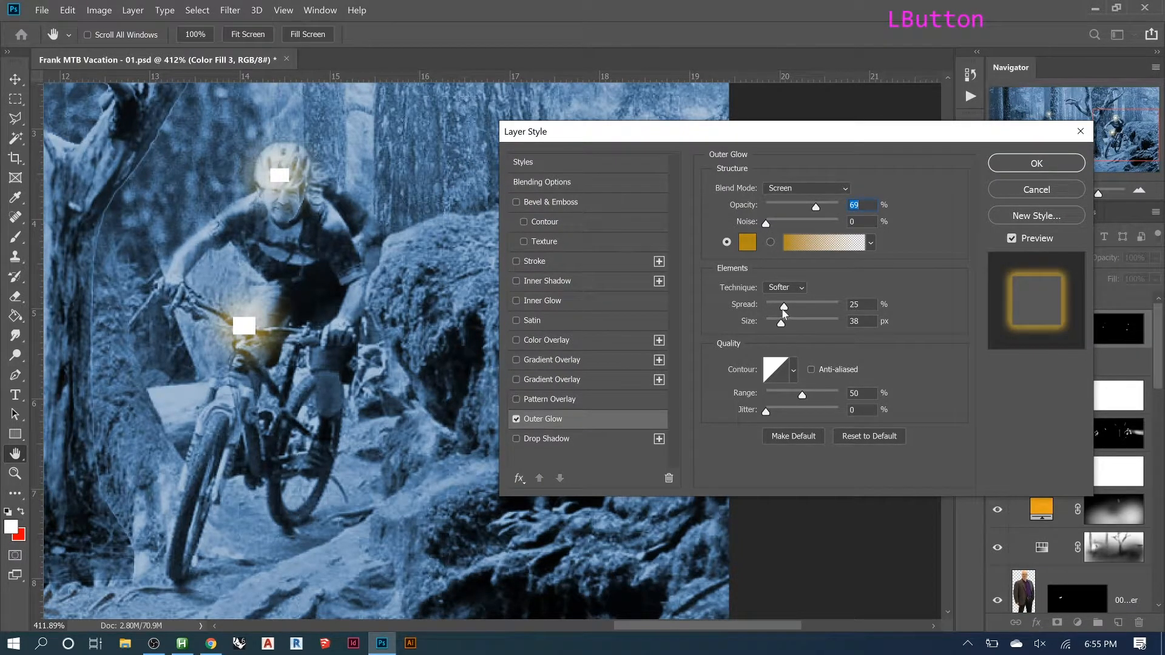
left_click_drag(767, 225, 794, 238)
left_click_drag(792, 230, 774, 234)
left_click_drag(816, 208, 826, 212)
- Set the Outer Glow's spread to 31%, its size to 152 px and its noise to 1%
mouse_move(784, 307)
left_mouse_down()
mouse_move(829, 306)
mouse_move(790, 326)
mouse_move(823, 318)
mouse_move(815, 324)
mouse_move(816, 306)
mouse_move(784, 310)
left_mouse_up()
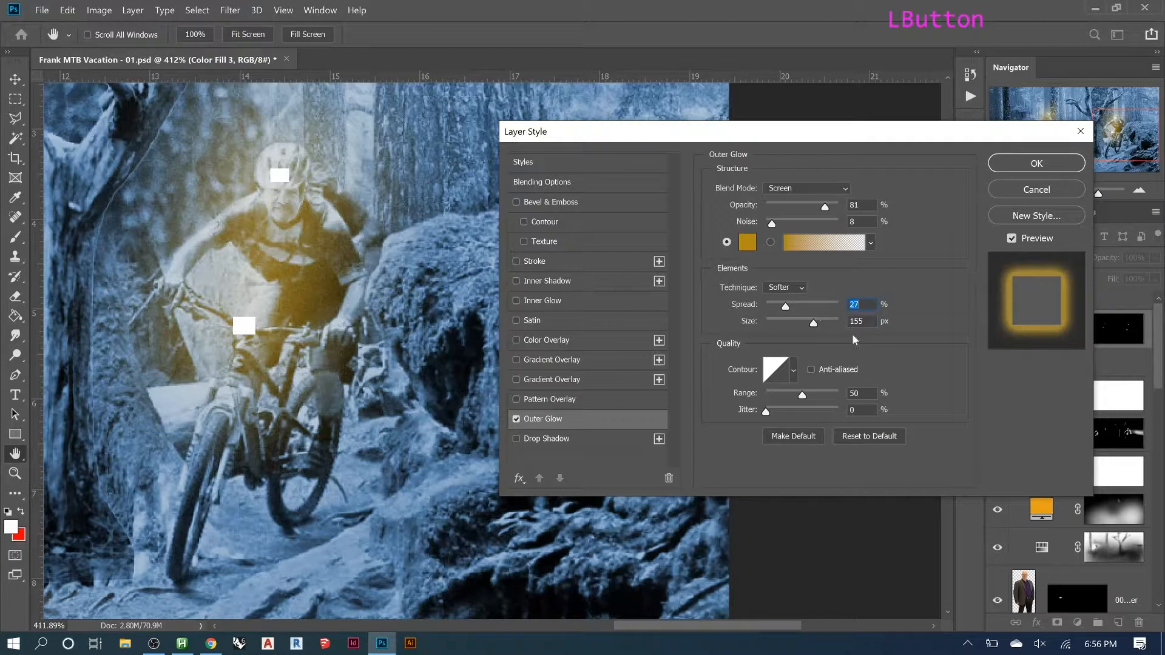
left_click_drag(814, 326, 866, 310)
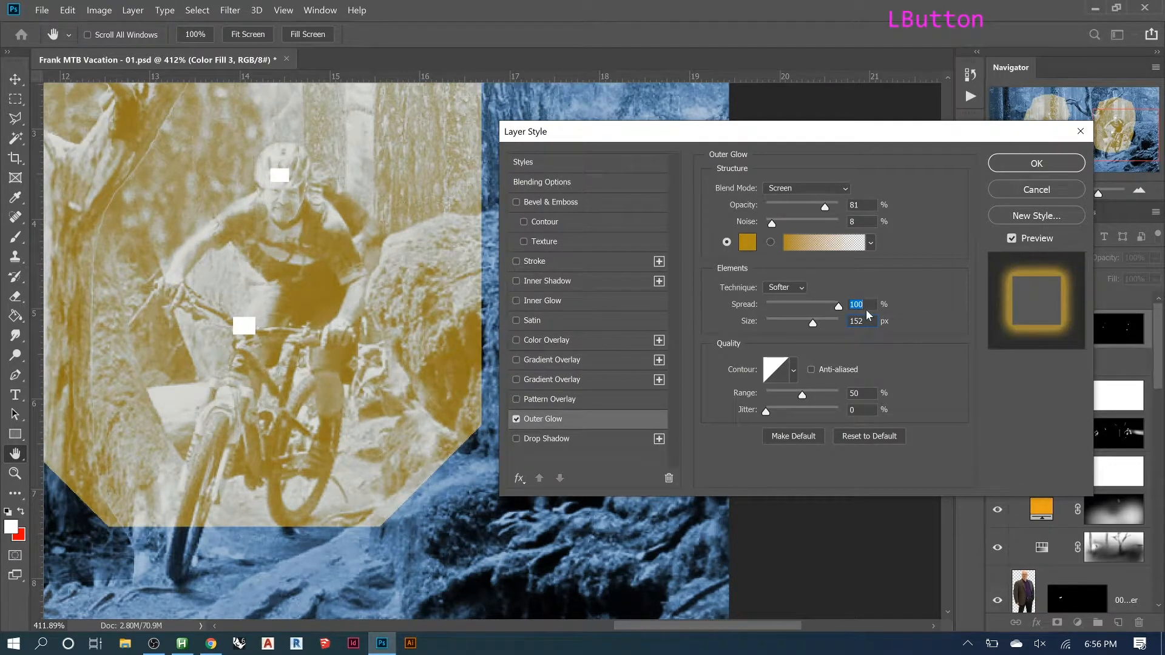
left_click_drag(865, 310, 788, 310)
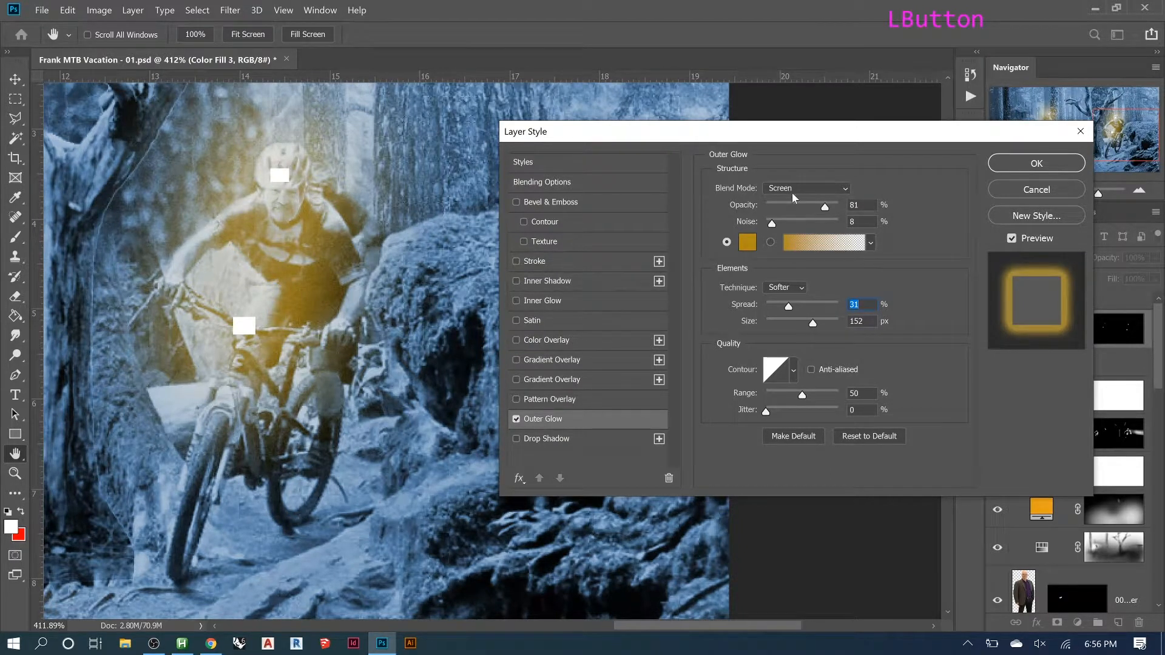
left_click_drag(771, 223, 766, 224)
key("Up")
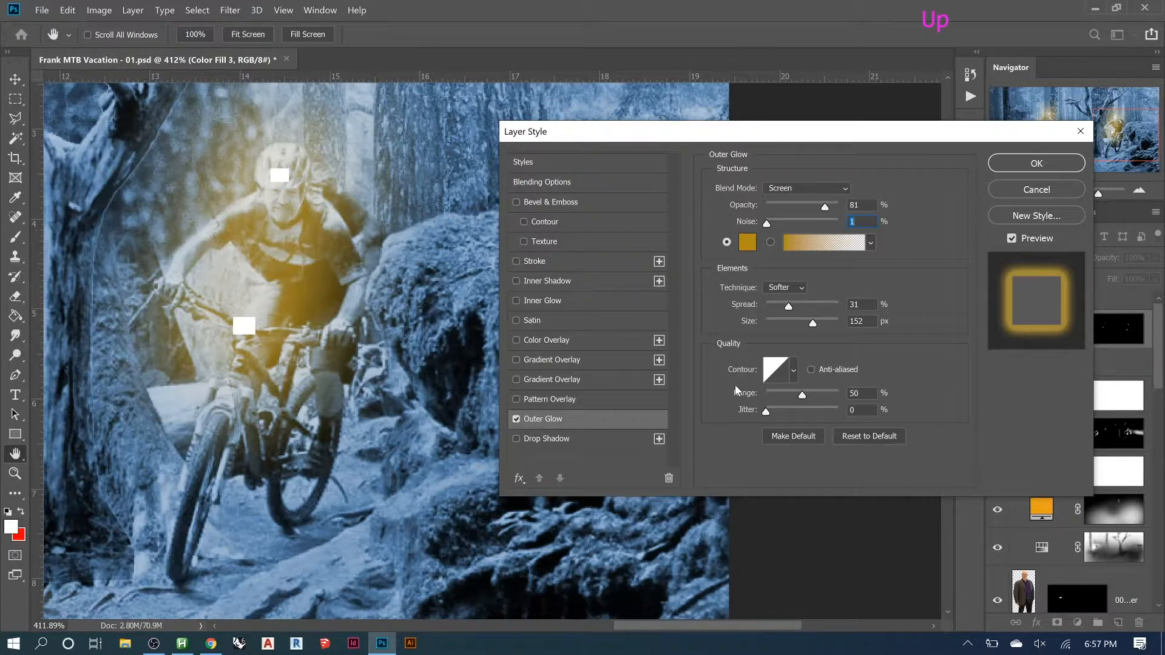
- Try the different preset contours on the Outer Glow, then go back to the linear contour
left_click(795, 370)
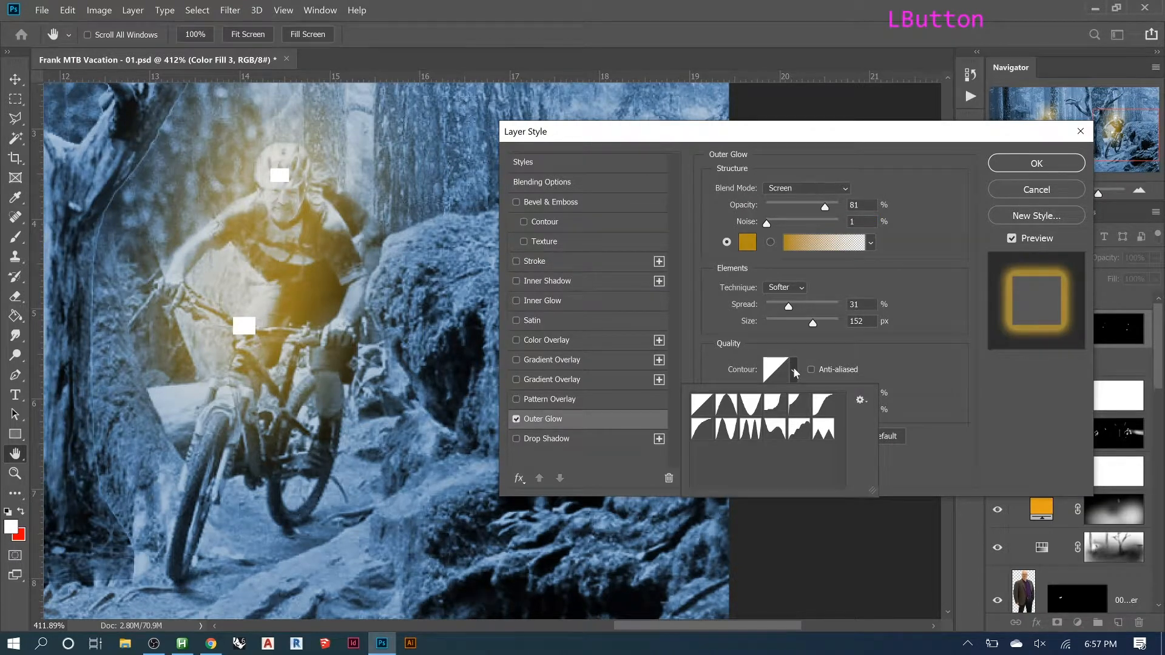
left_click(727, 404)
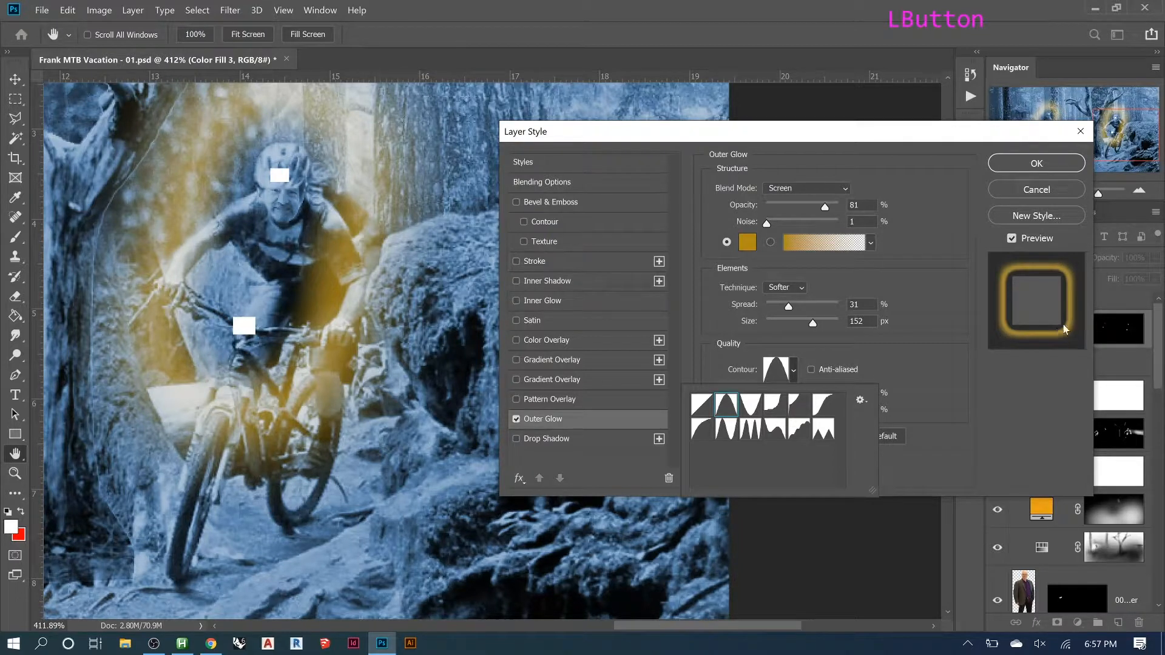
left_click(750, 405)
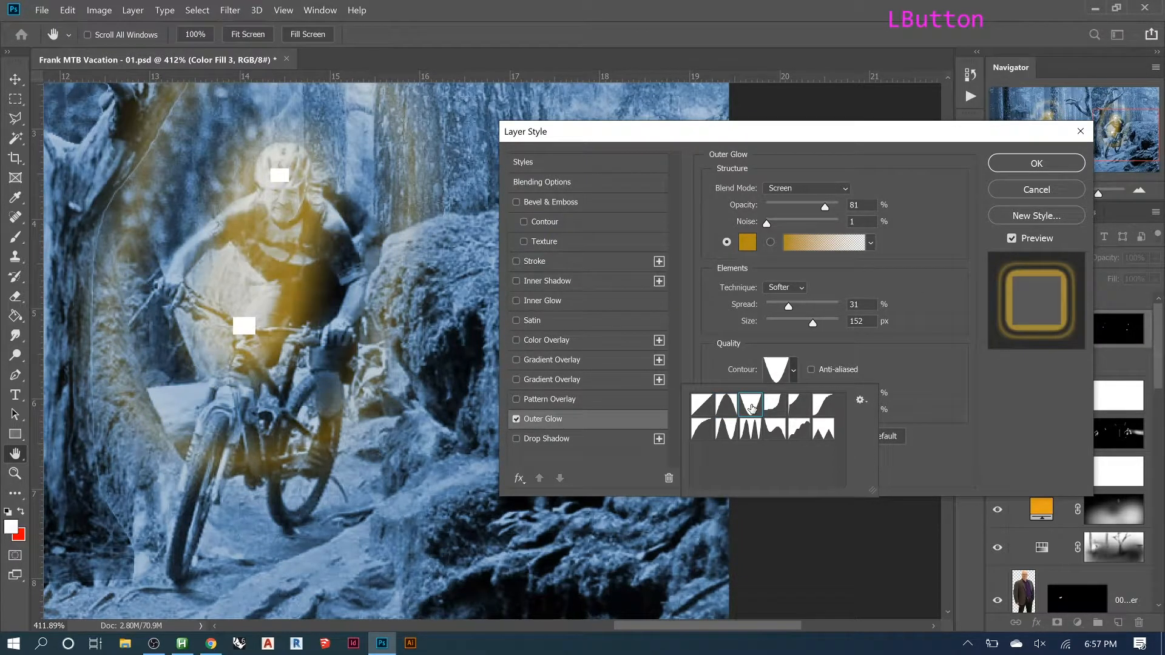
left_click(777, 409)
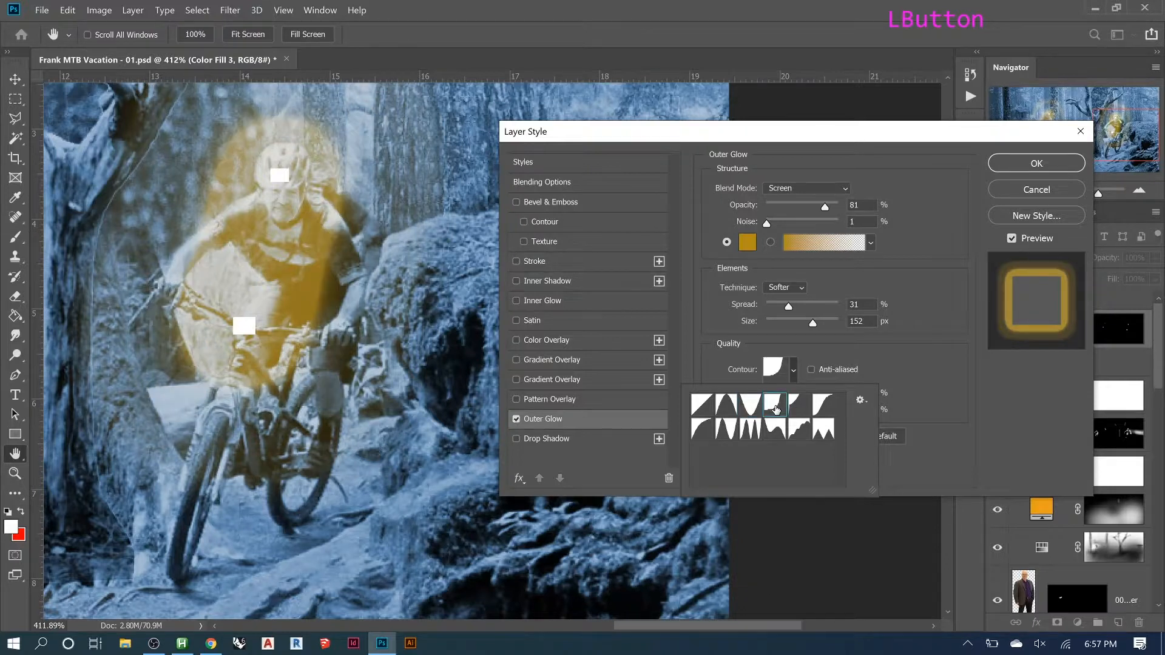
left_click(798, 407)
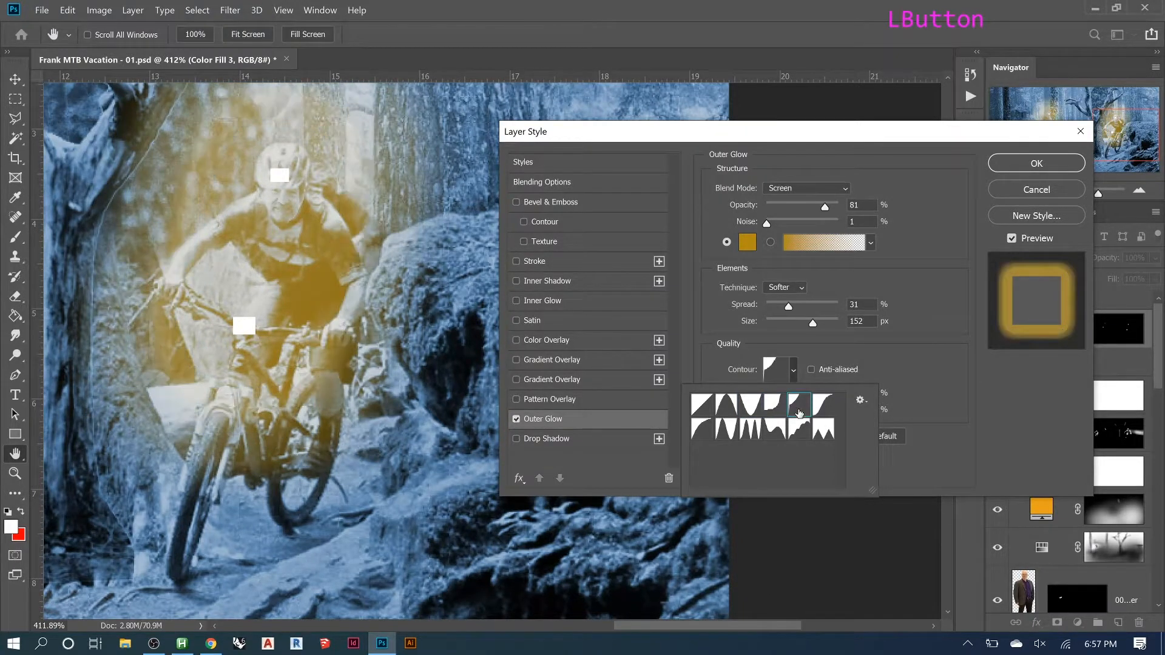
left_click(699, 434)
left_click(698, 405)
left_click(699, 424)
left_click(701, 406)
left_click(698, 432)
left_click(701, 405)
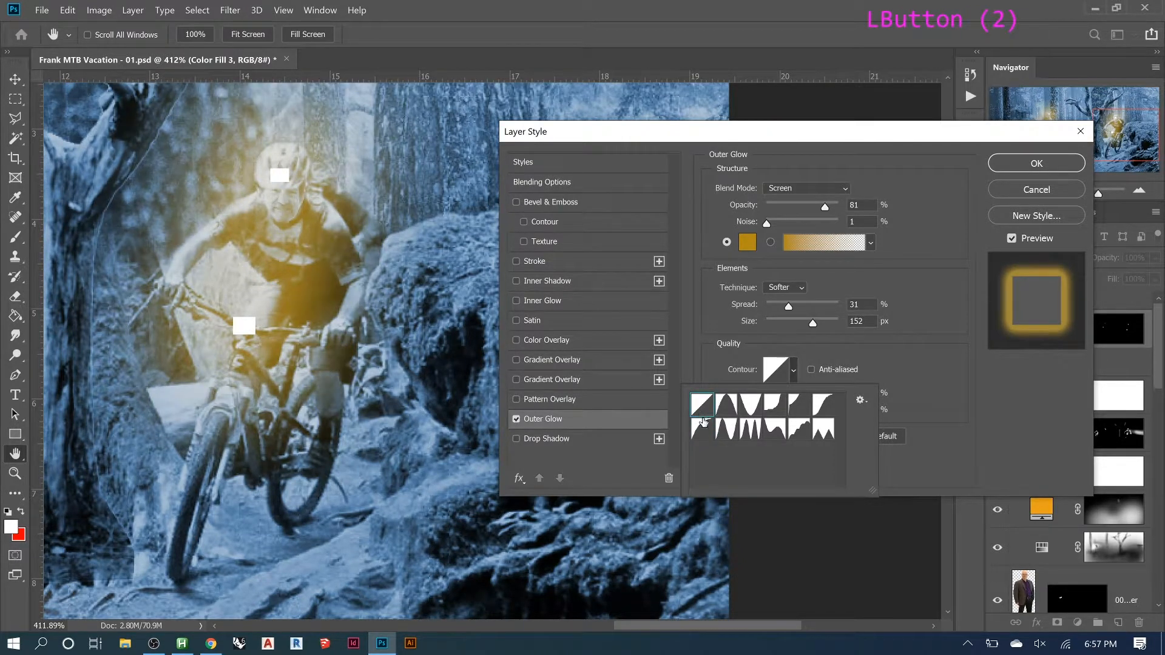
left_click(747, 433)
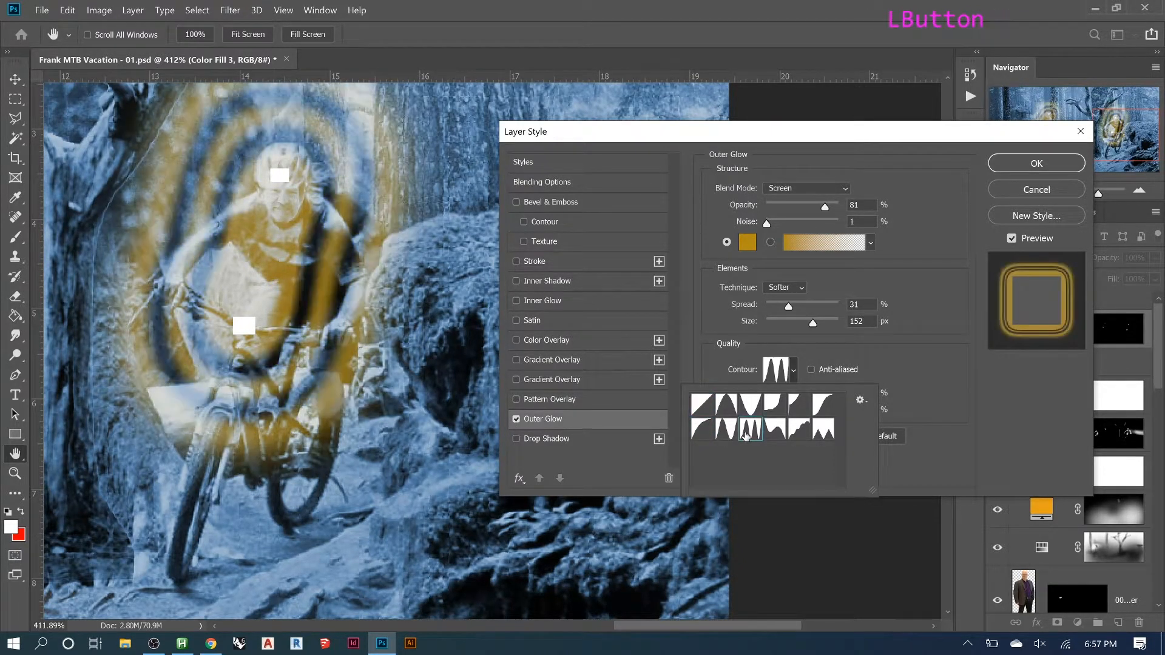
left_click(775, 432)
left_click(790, 433)
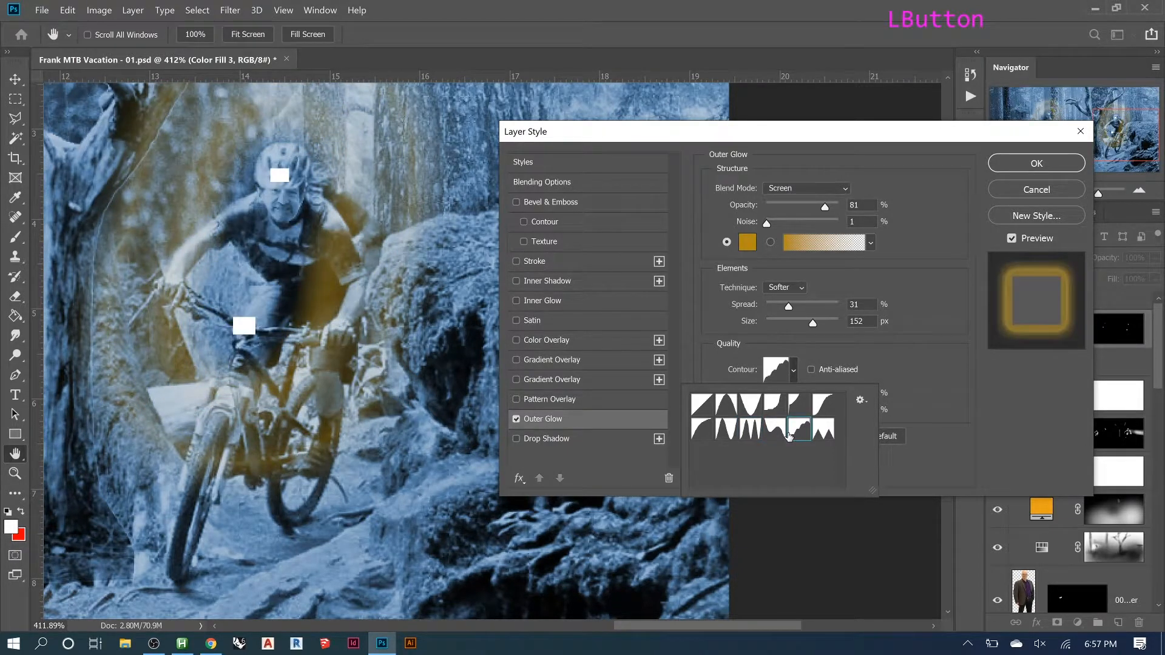
left_click(817, 433)
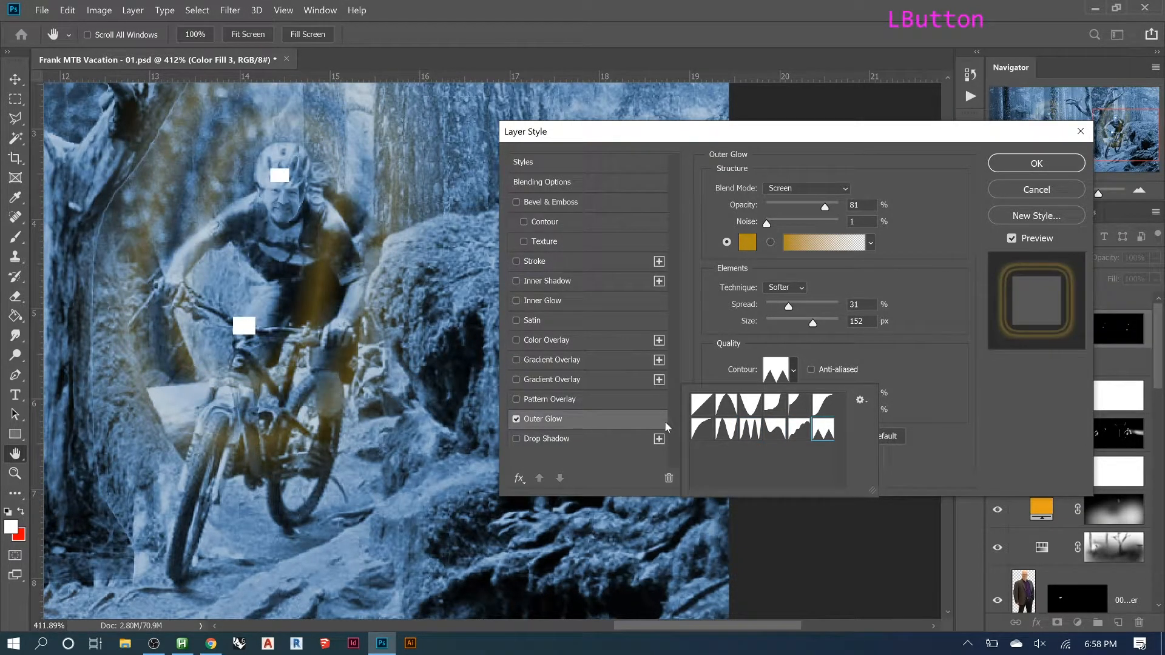
left_click(749, 433)
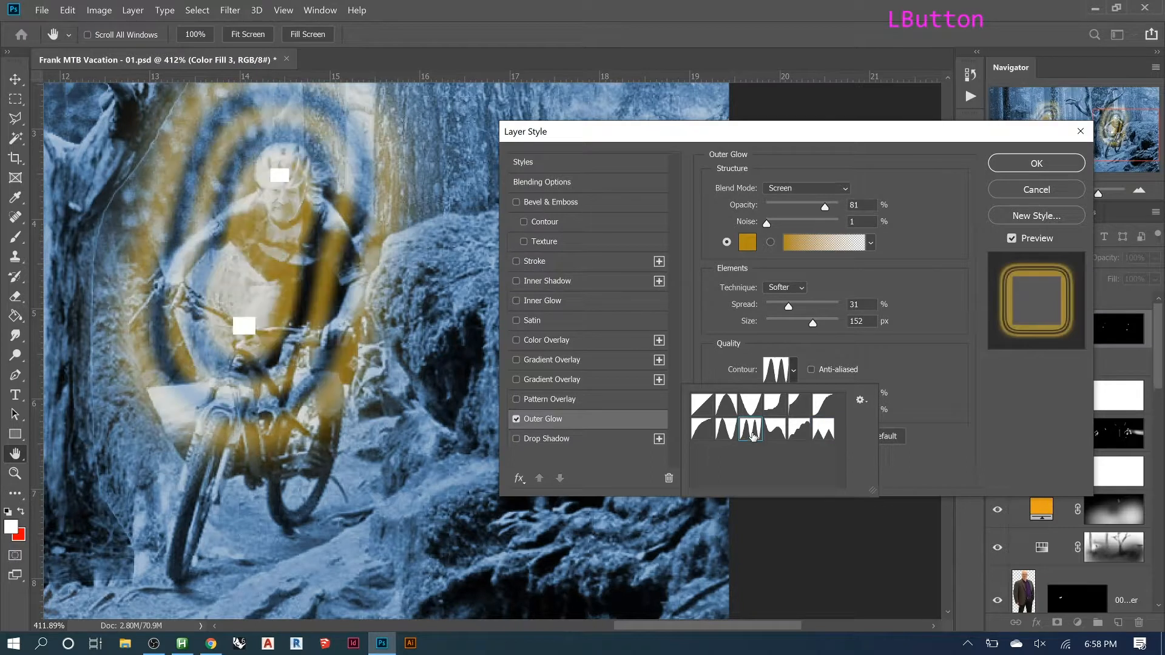
left_click(720, 431)
left_click(703, 429)
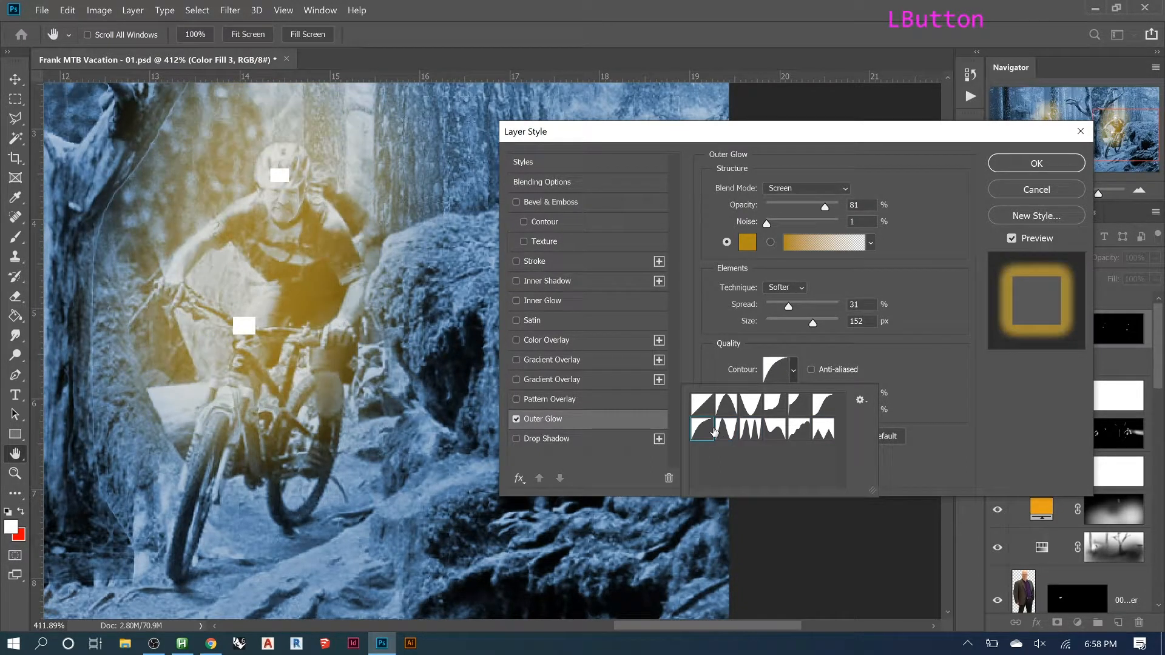
left_click(702, 403)
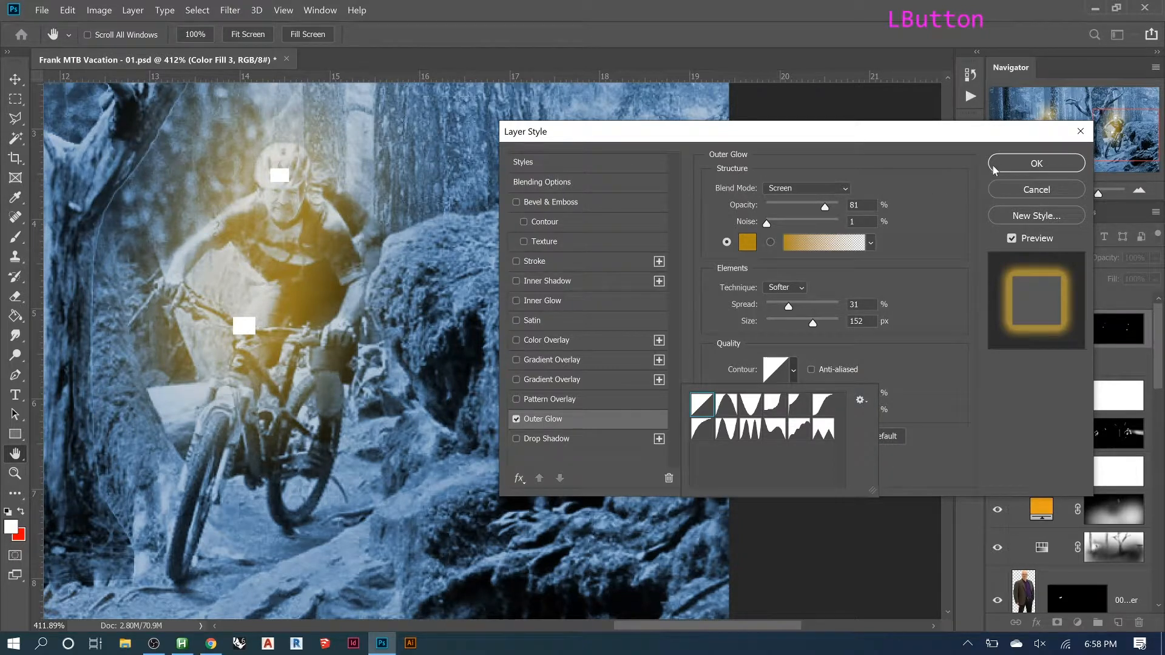
- Shrink the Outer Glow around the lights and apply the layer style
left_click_drag(790, 308, 798, 328)
left_click(1036, 163)
key("z")
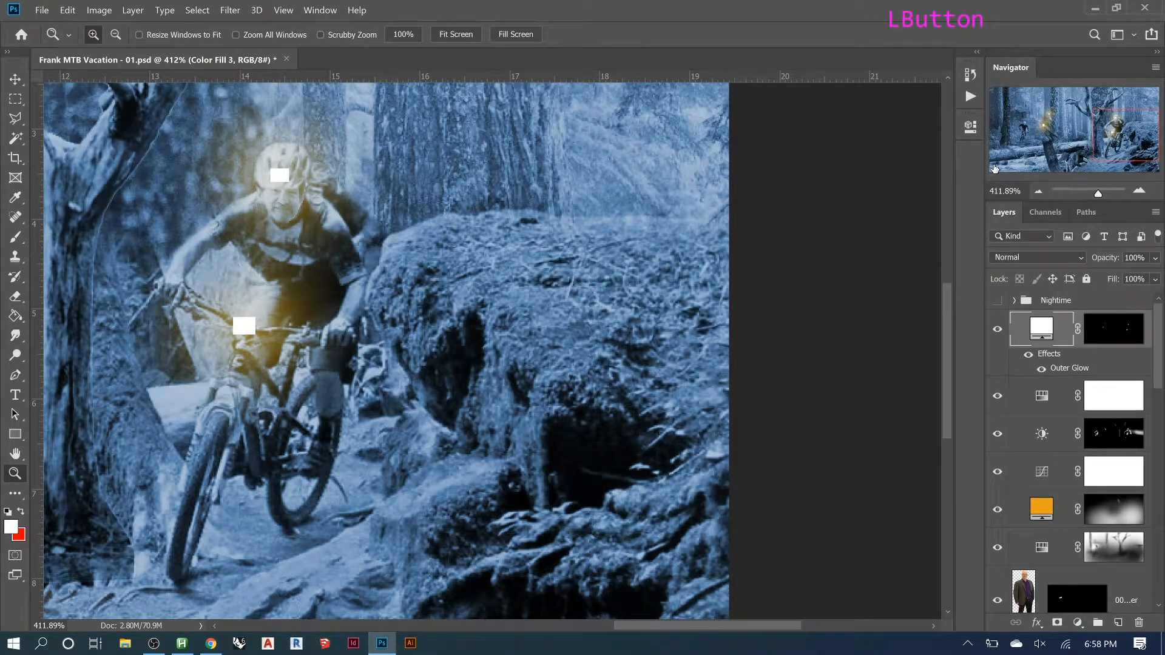
key("ctrl+0")
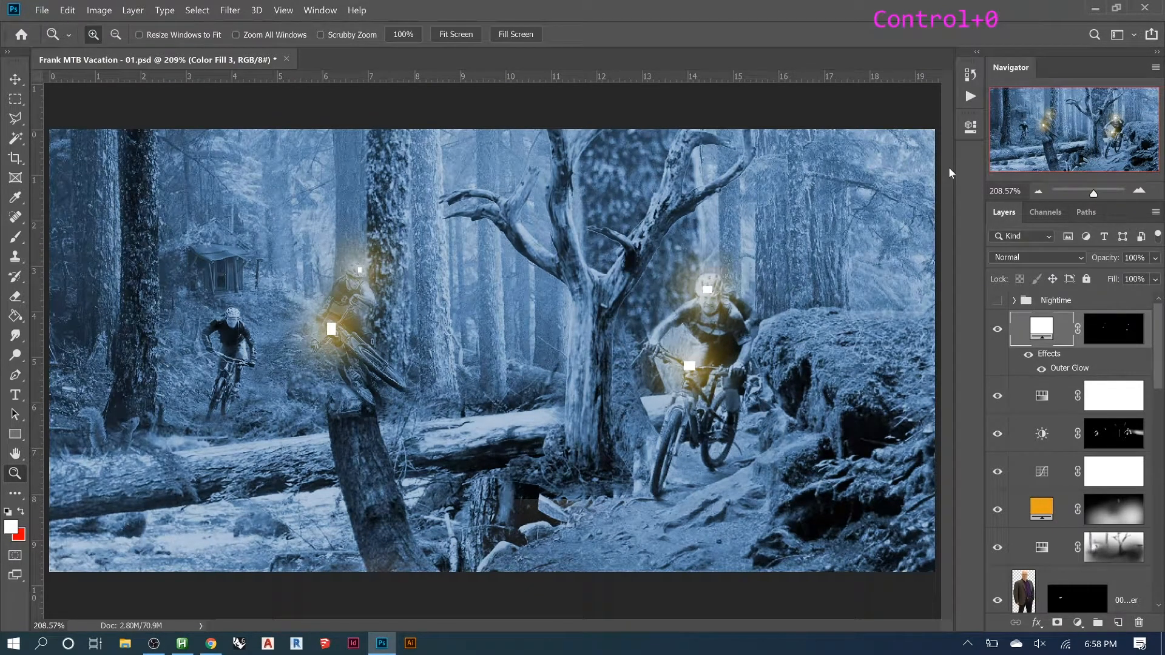
- Clear a small rectangle from the white fill layer's mask on the distant rider's helmet to make a headlight
key("z")
left_click_drag(202, 303, 270, 400)
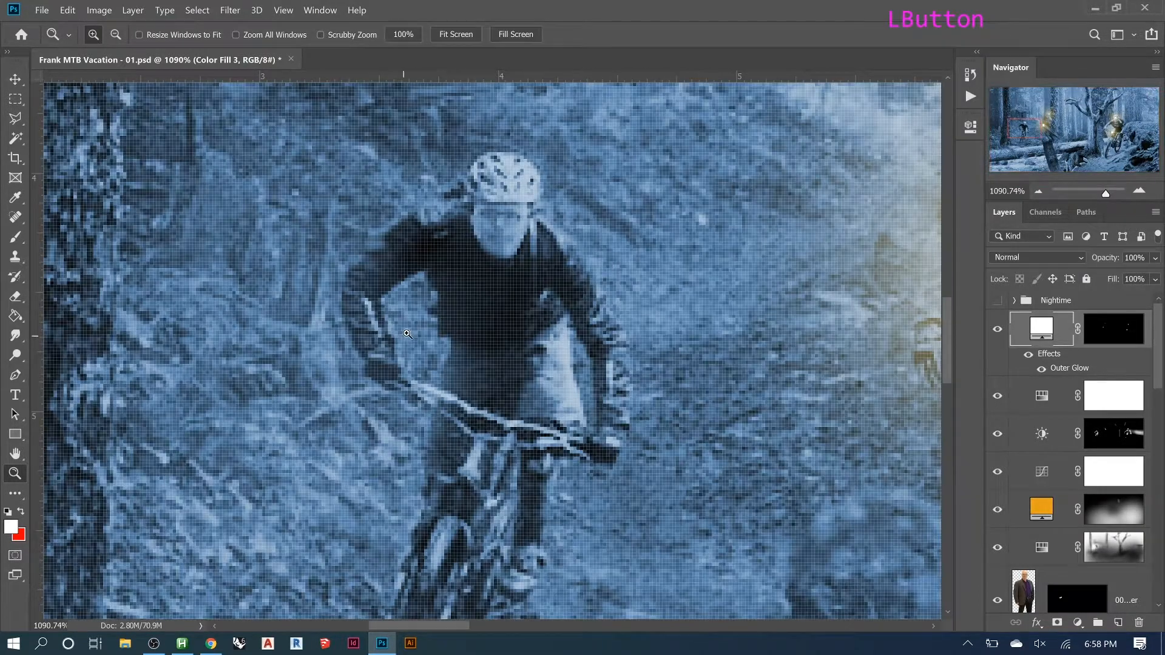
key("m")
left_click_drag(500, 179, 517, 195)
left_click(1116, 333)
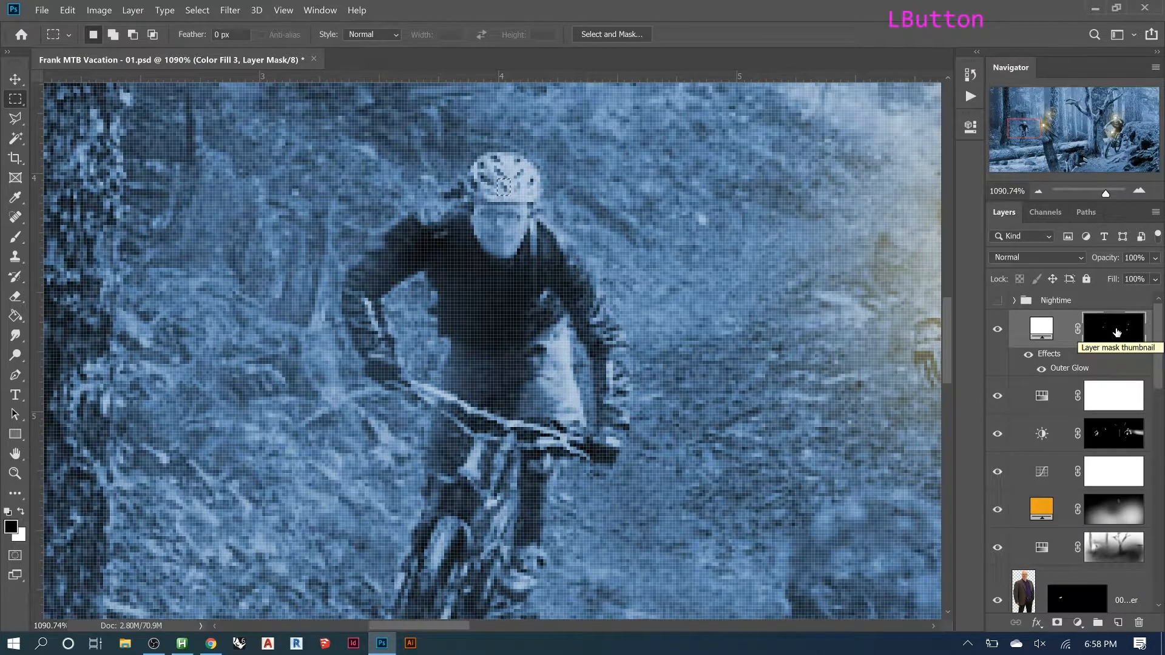
key("Delete")
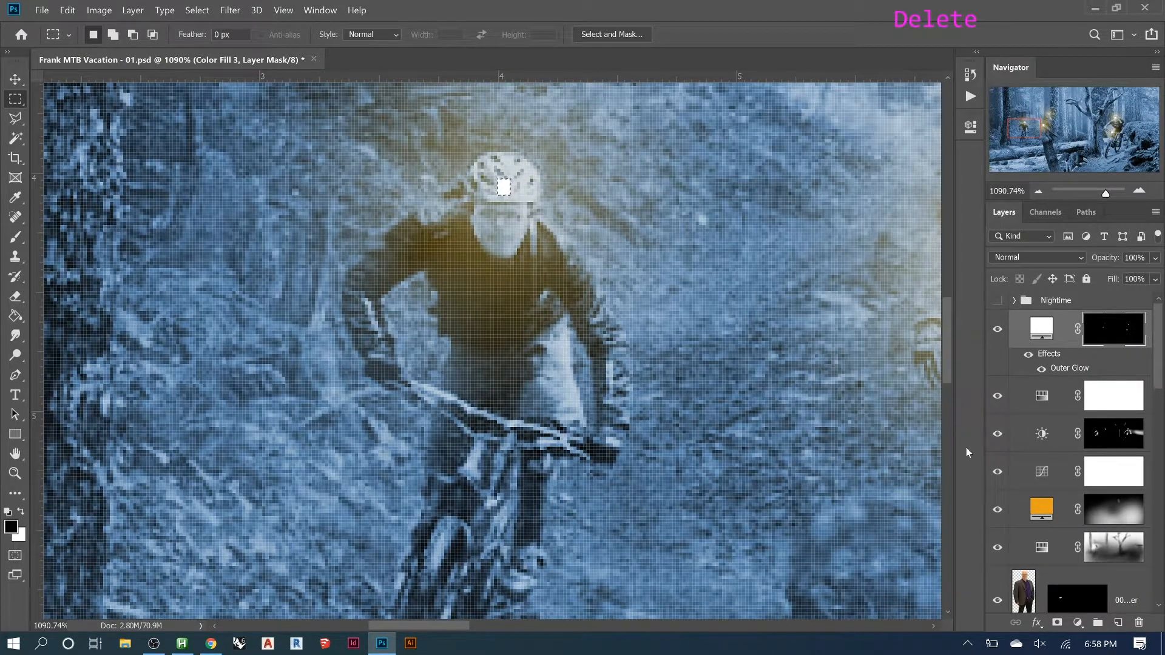
- Clear another small rectangle from the mask at the distant rider's handlebar and deselect it
left_click(467, 420)
left_click_drag(468, 418, 487, 436)
key("Delete")
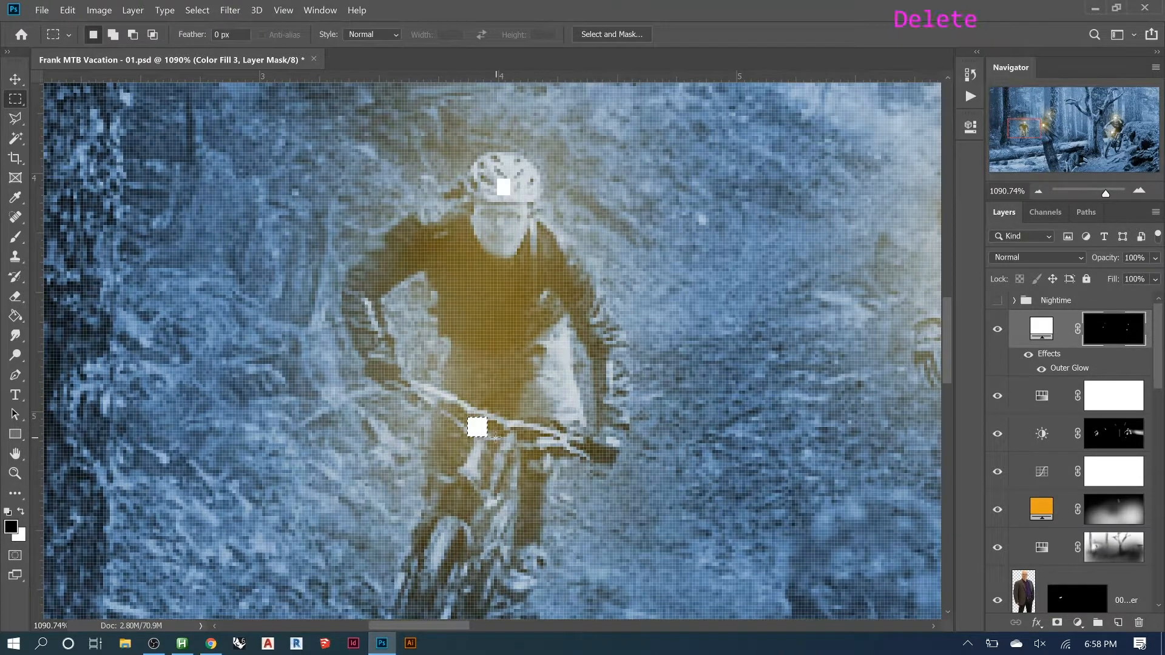
key("ctrl+0")
key("ctrl+d")
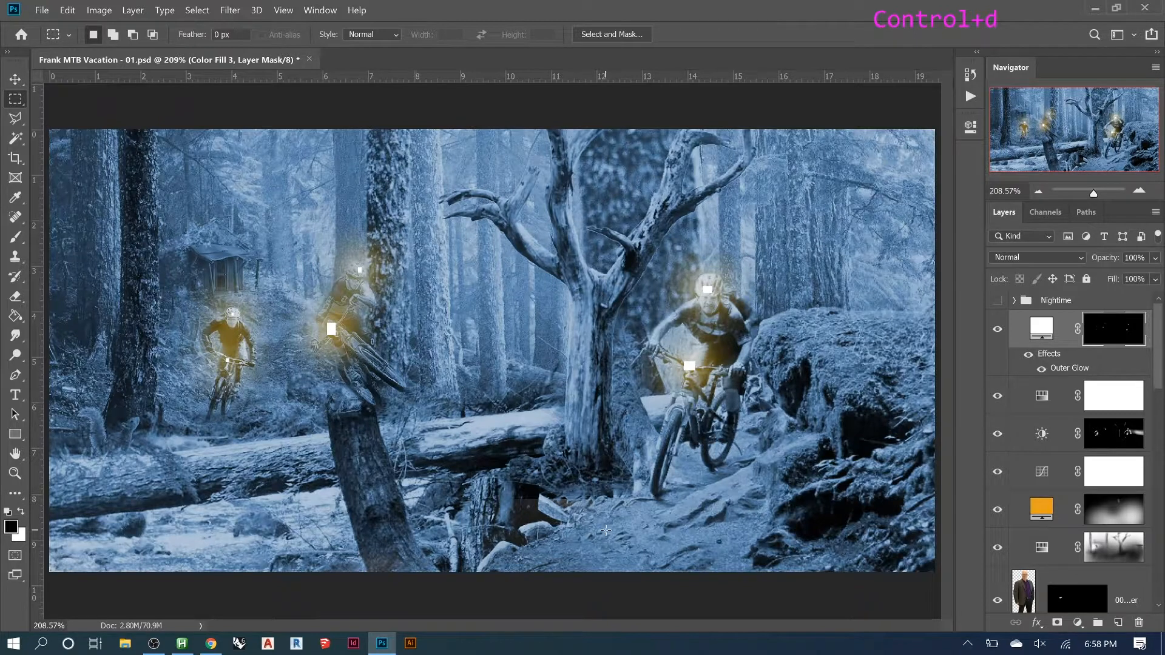
- Clear a small rectangle from the mask beside the post next to the cabin to make a lamp, and deselect it
key("z")
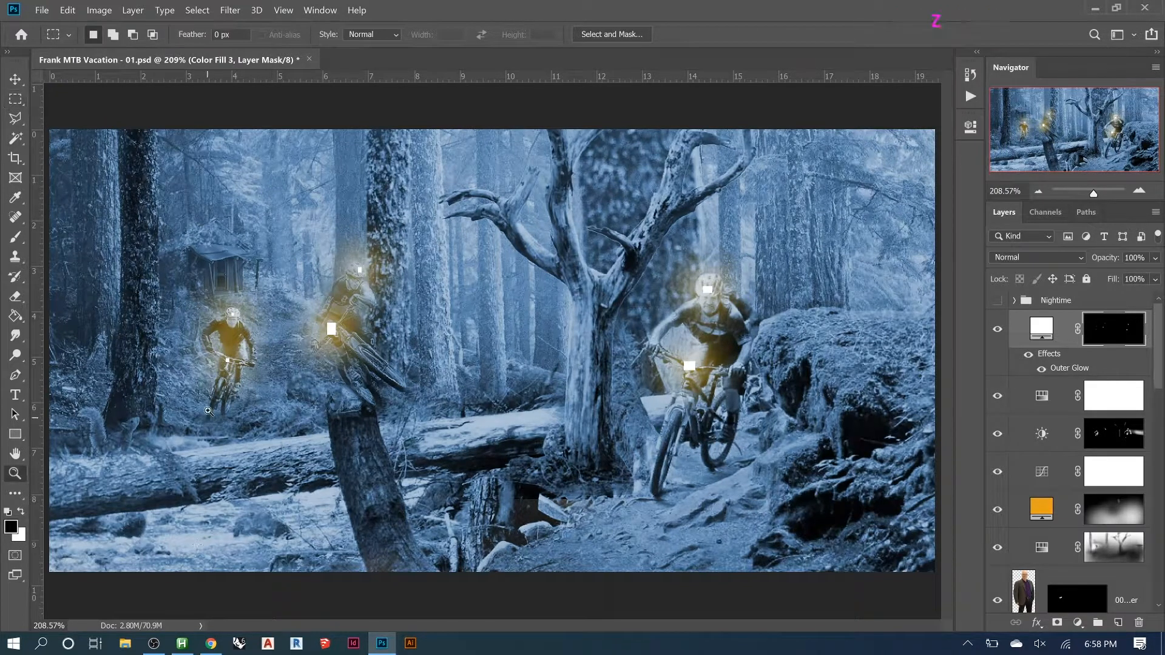
left_click(289, 288)
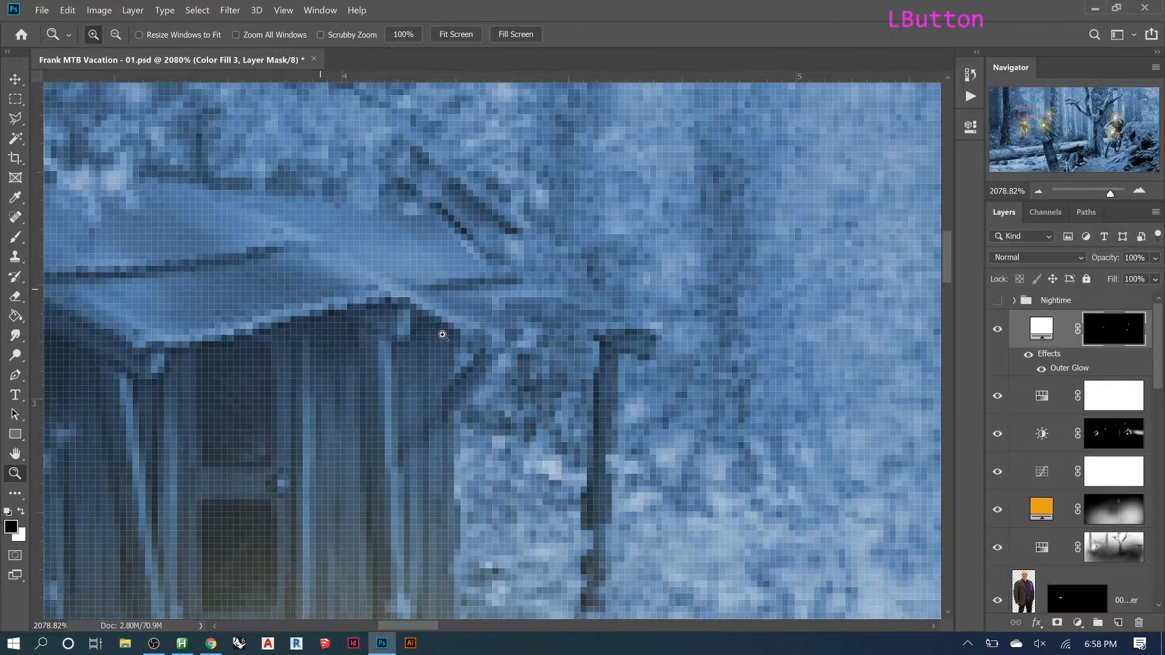
key("m")
left_click_drag(530, 362, 562, 391)
key("Delete")
key("ctrl+0")
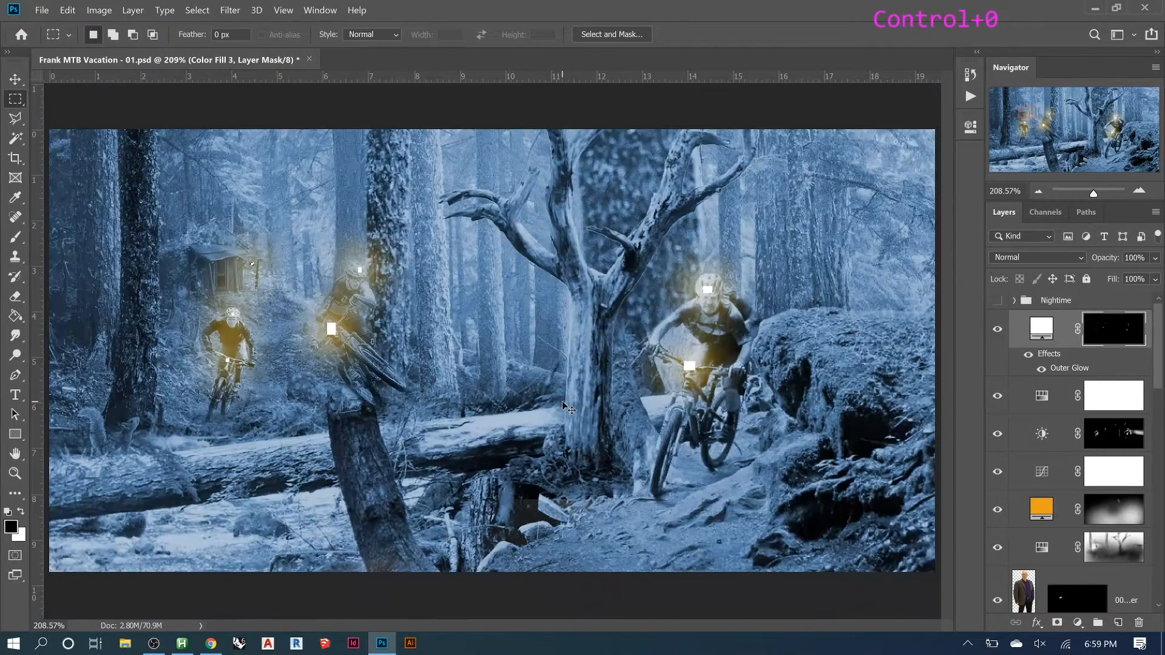
key("ctrl+d")
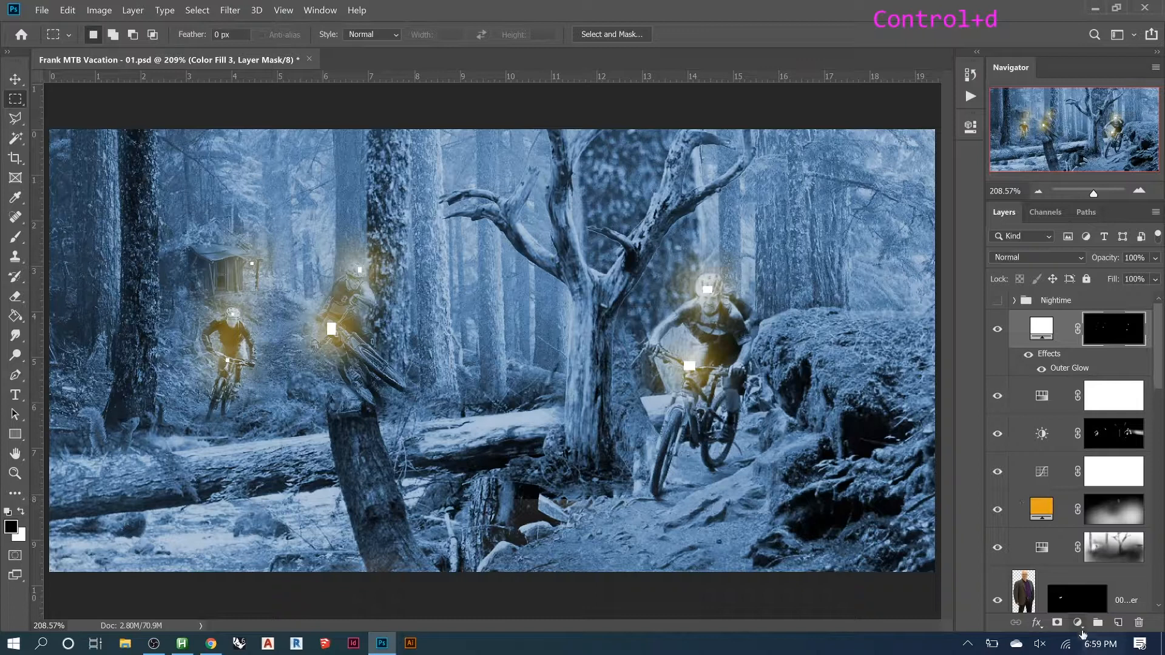
- Add a new empty layer above the white fill layer, below the Nightime group, and make red the foreground colour
left_click(1115, 625)
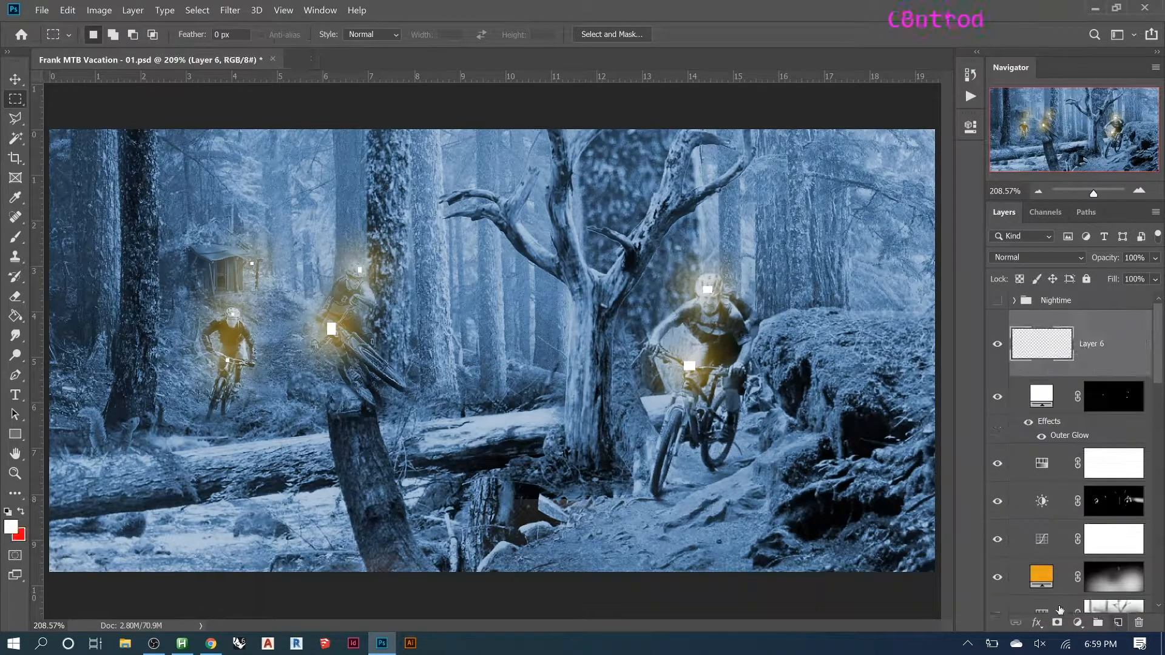
left_click_drag(1083, 352, 1085, 300)
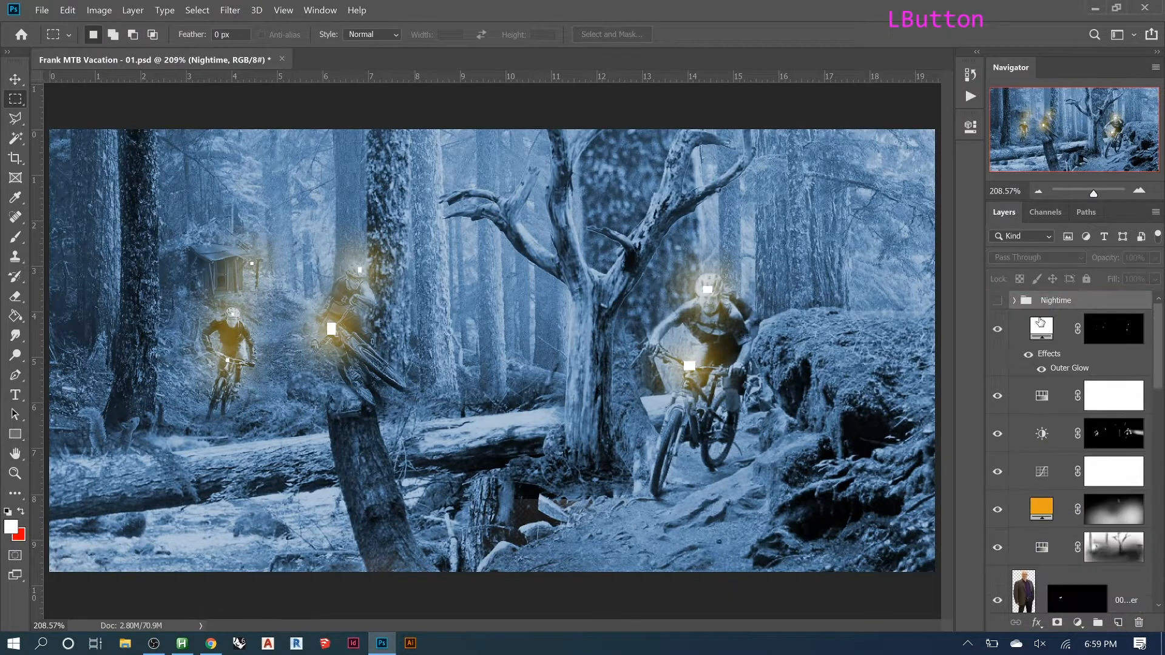
key("ctrl+z")
left_click(1036, 332)
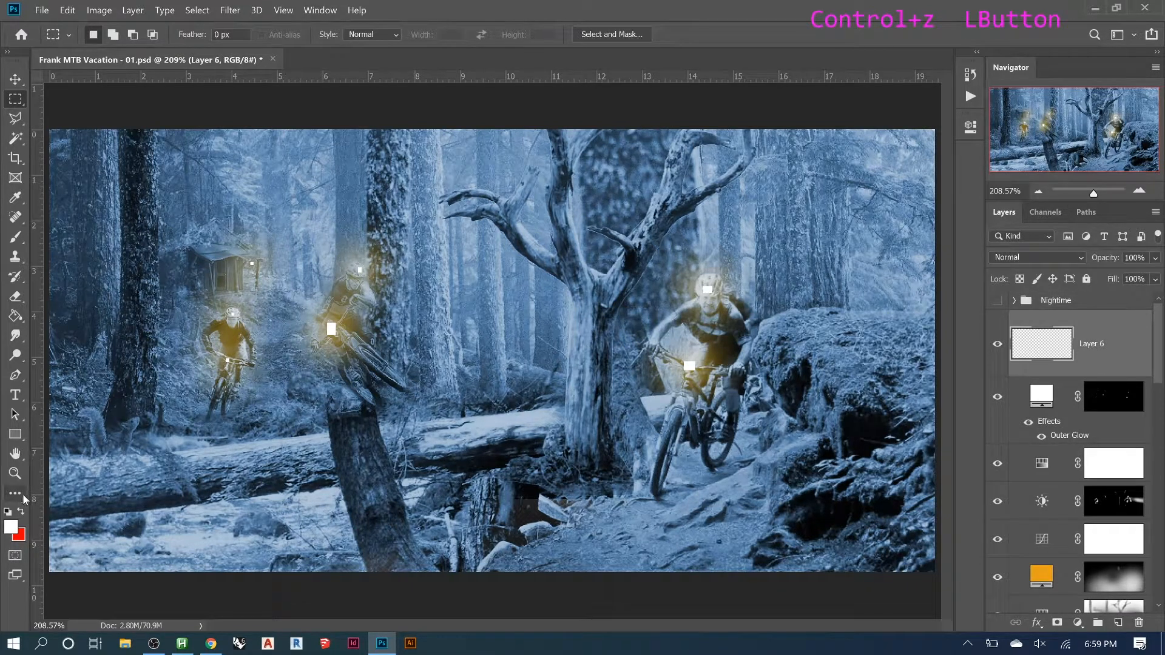
key("x")
right_click(250, 427)
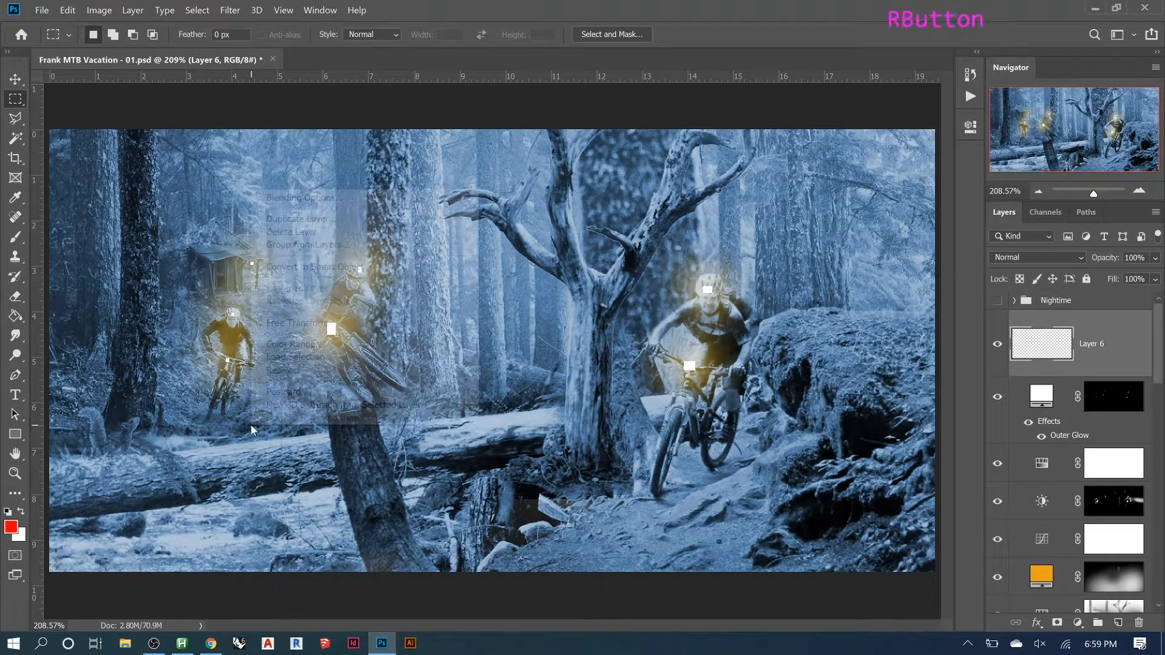
left_click(218, 243)
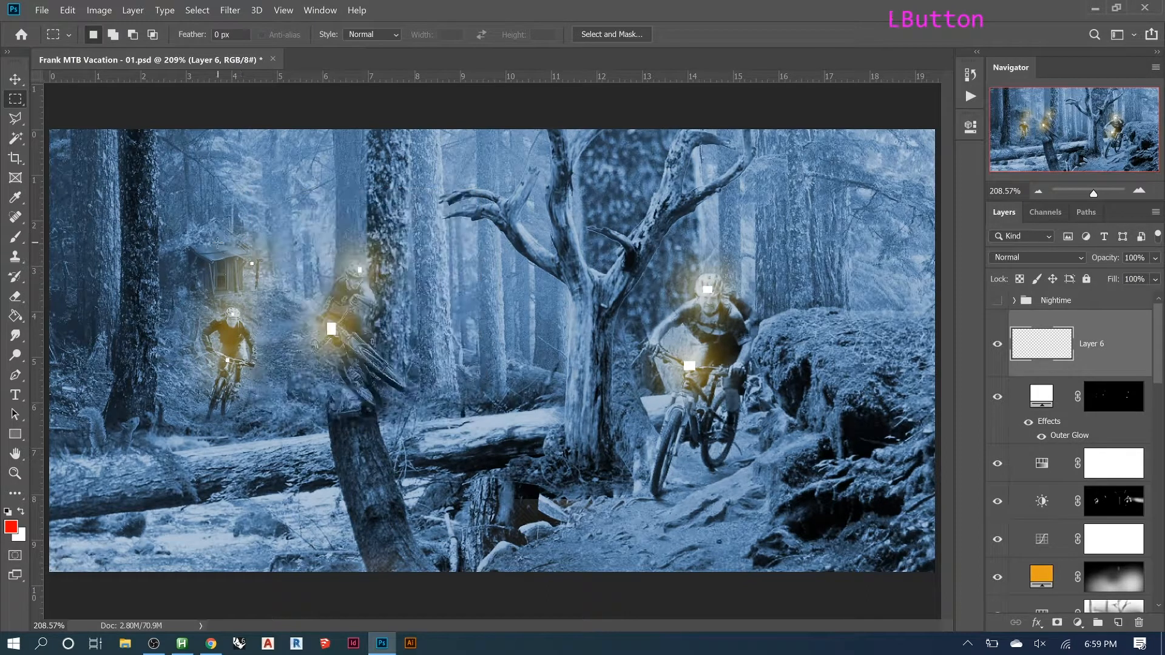
mouse_move(291, 220)
left_mouse_down()
mouse_move(221, 285)
mouse_move(209, 333)
left_mouse_up()
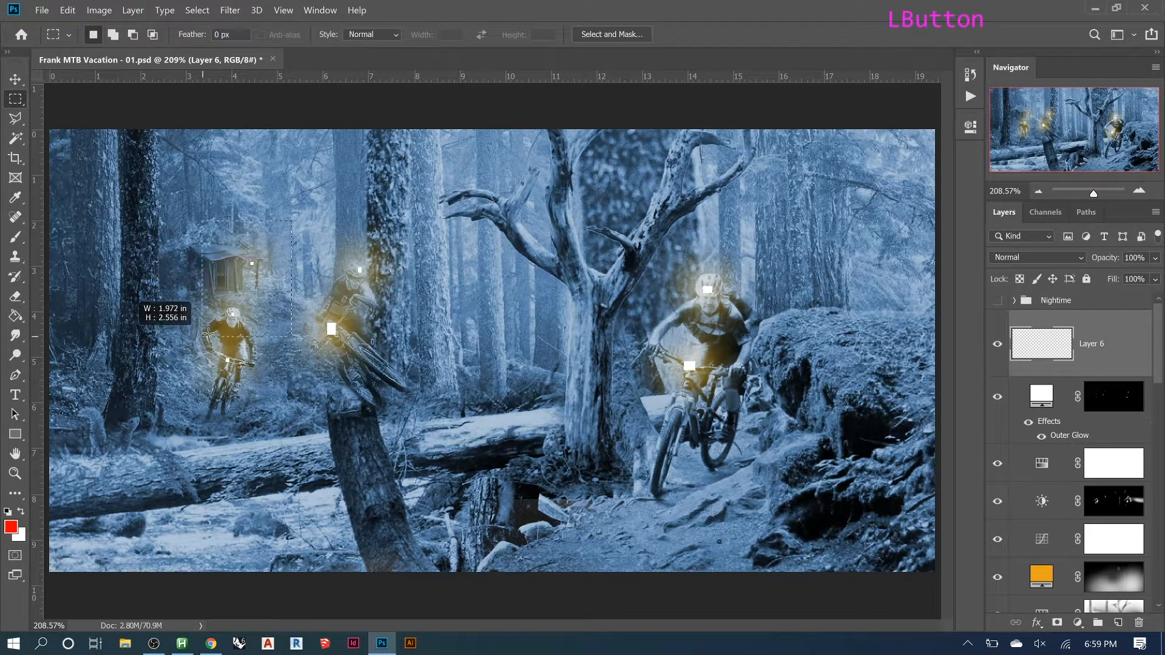
- Clear the selection and set the Brush to 100% opacity with a small size of about 10 px
key("b")
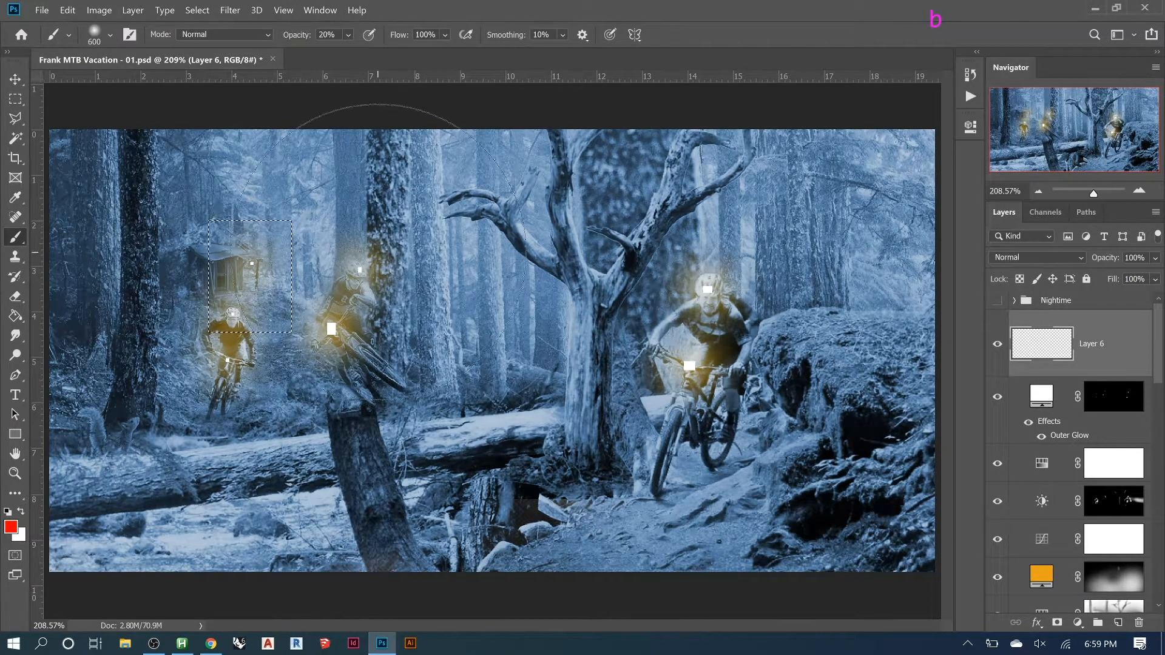
key("Return")
key("ctrl+d")
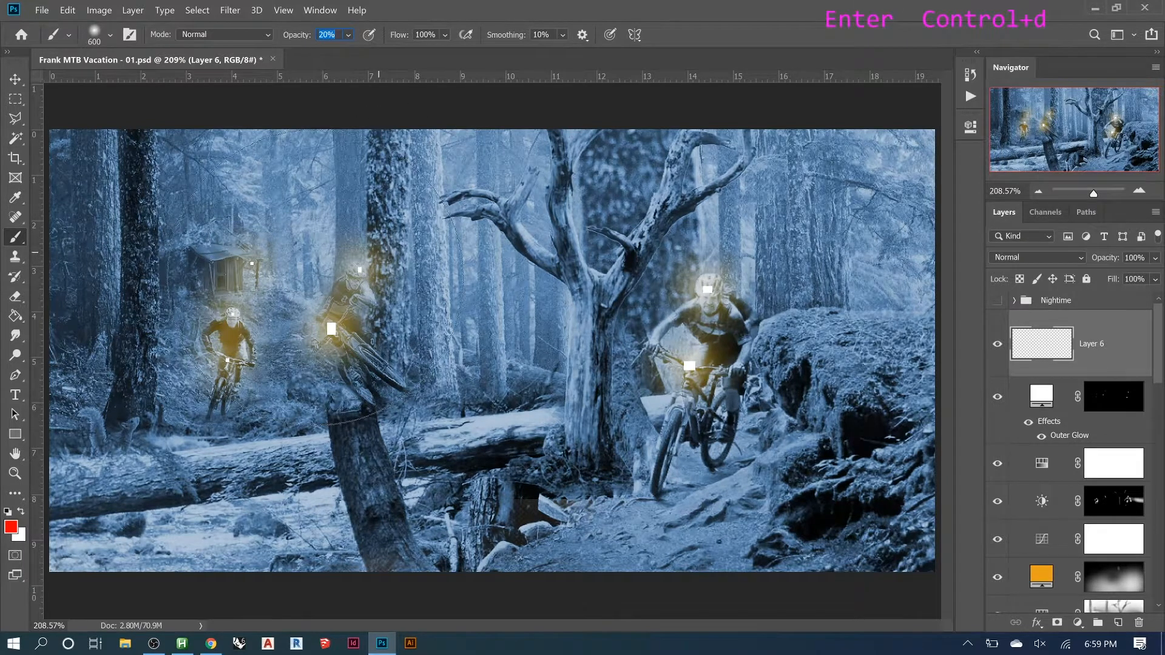
type("0")
key("bracketleft")
key("bracketleft")
key("bracketleft")
key("bracketleft")
key("bracketleft")
key("bracketleft")
key("bracketleft")
key("bracketleft")
key("bracketleft")
key("bracketleft")
key("bracketleft")
key("bracketleft")
key("bracketleft")
key("bracketleft")
key("bracketleft")
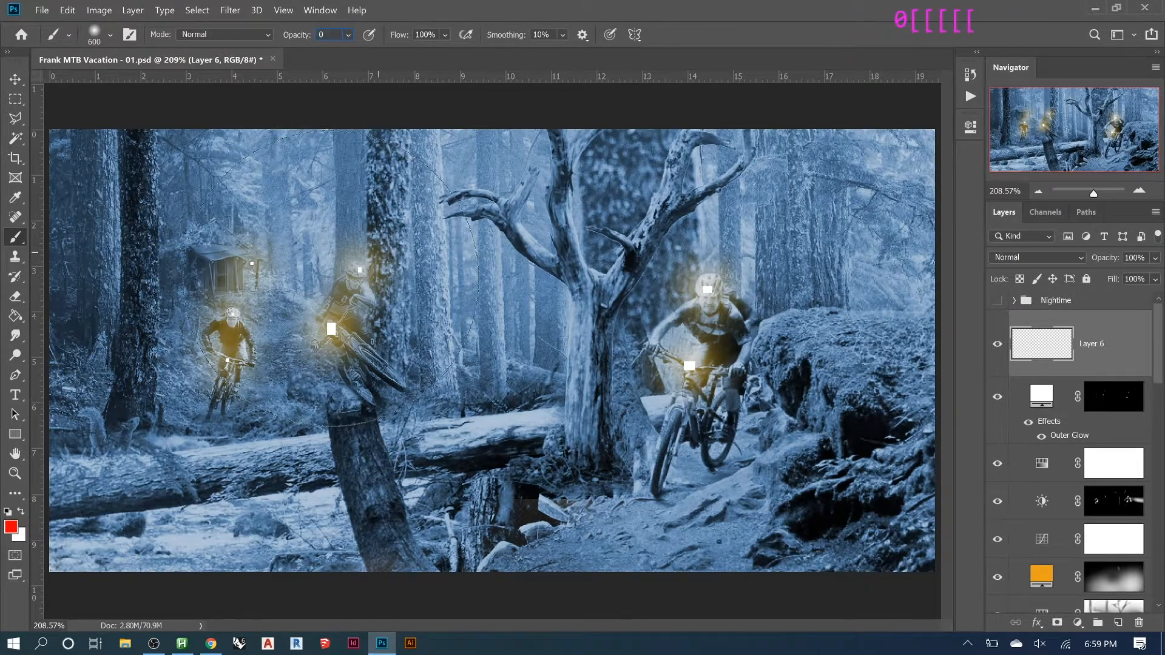
key("bracketleft")
key("bracketleft")
key("bracketleft")
key("bracketleft")
key("bracketleft")
key("bracketleft")
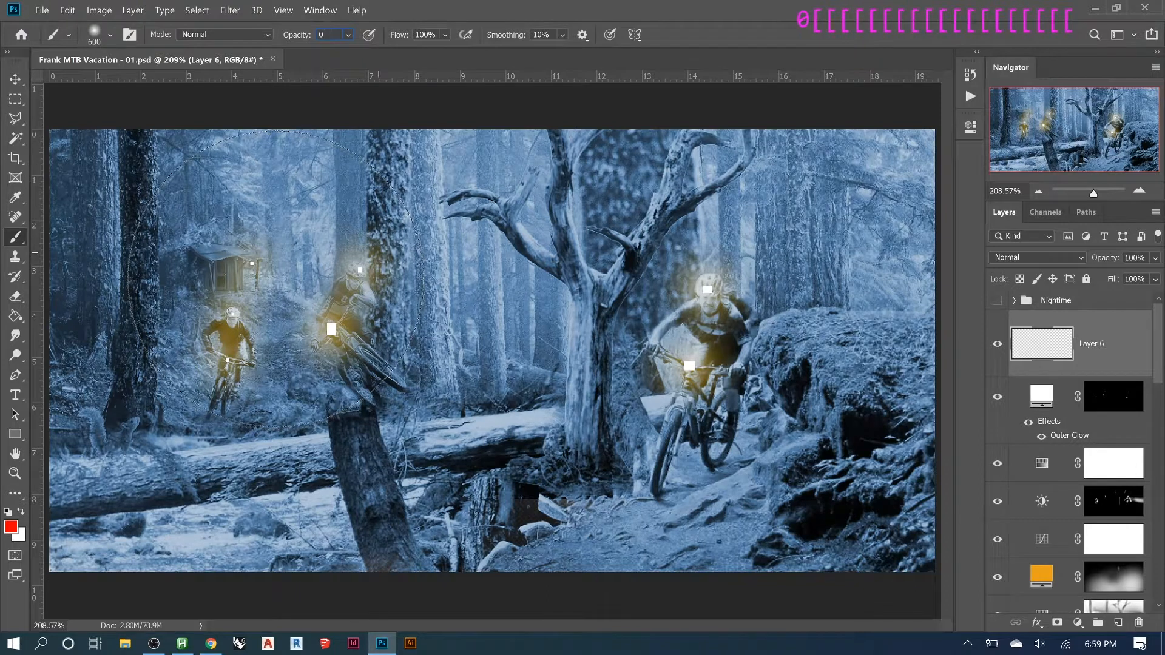
key("Return")
key("Return")
key("0")
key("Return")
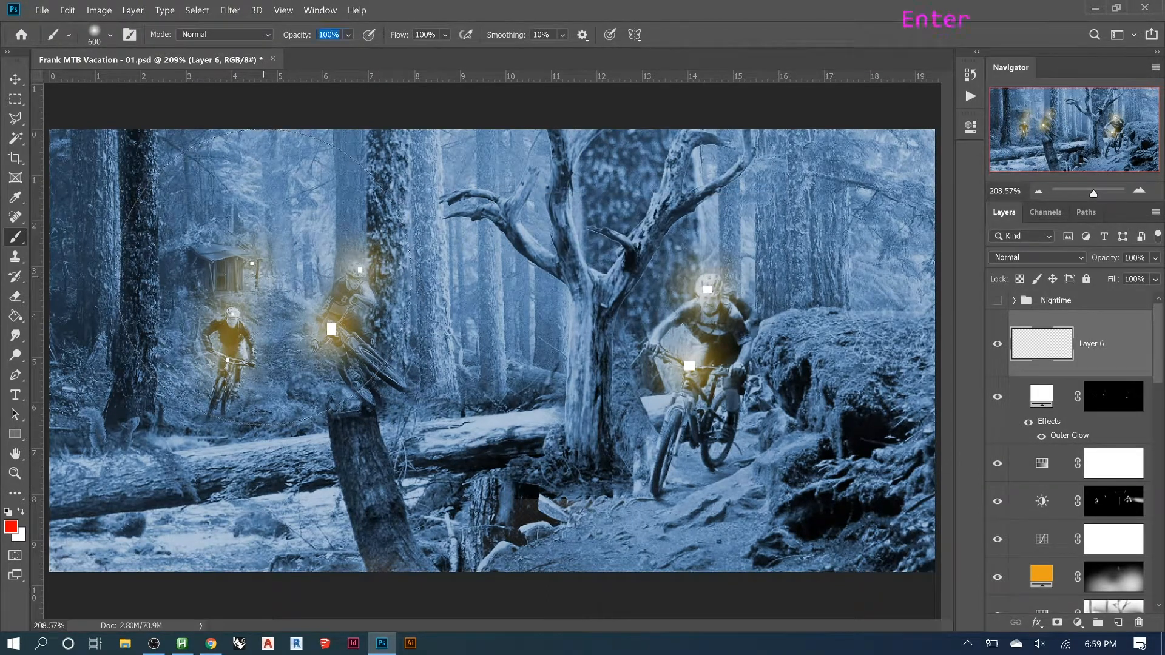
key("Return")
key("bracketleft")
key("bracketleft")
key("bracketleft")
key("bracketleft")
key("bracketleft")
key("bracketleft")
key("bracketleft")
key("bracketleft")
key("bracketleft")
key("bracketleft")
key("bracketleft")
key("bracketleft")
key("bracketleft")
key("bracketleft")
key("bracketleft")
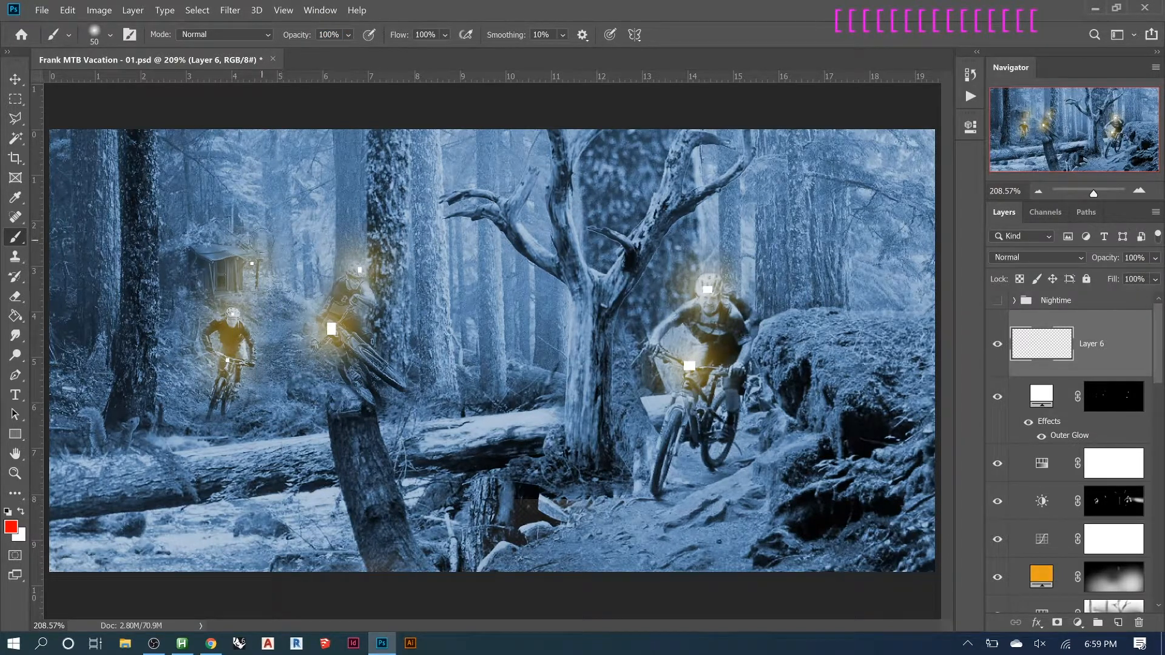
key("bracketleft")
key("bracketleft")
key("bracketleft")
key("bracketleft")
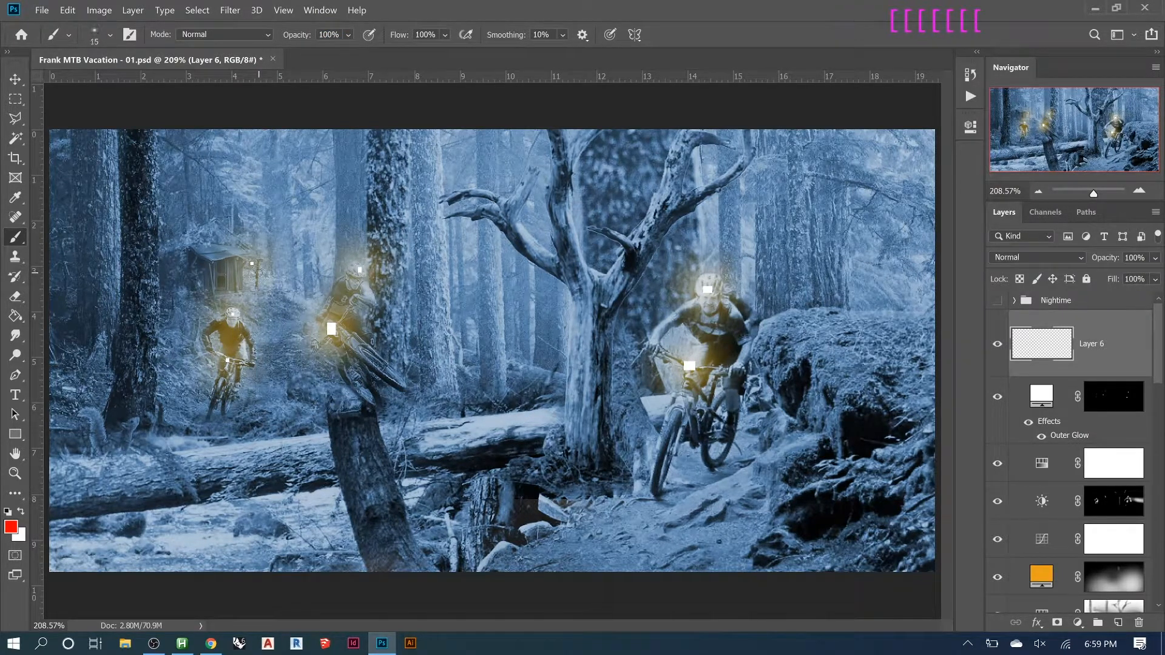
- Paint a red line from the cabin around the distant rider to the image's right edge, plus an arrow curving down past the near rider
left_click(288, 244)
mouse_move(289, 243)
left_mouse_down()
mouse_move(208, 330)
mouse_move(215, 372)
mouse_move(354, 362)
mouse_move(578, 317)
mouse_move(935, 314)
left_mouse_up()
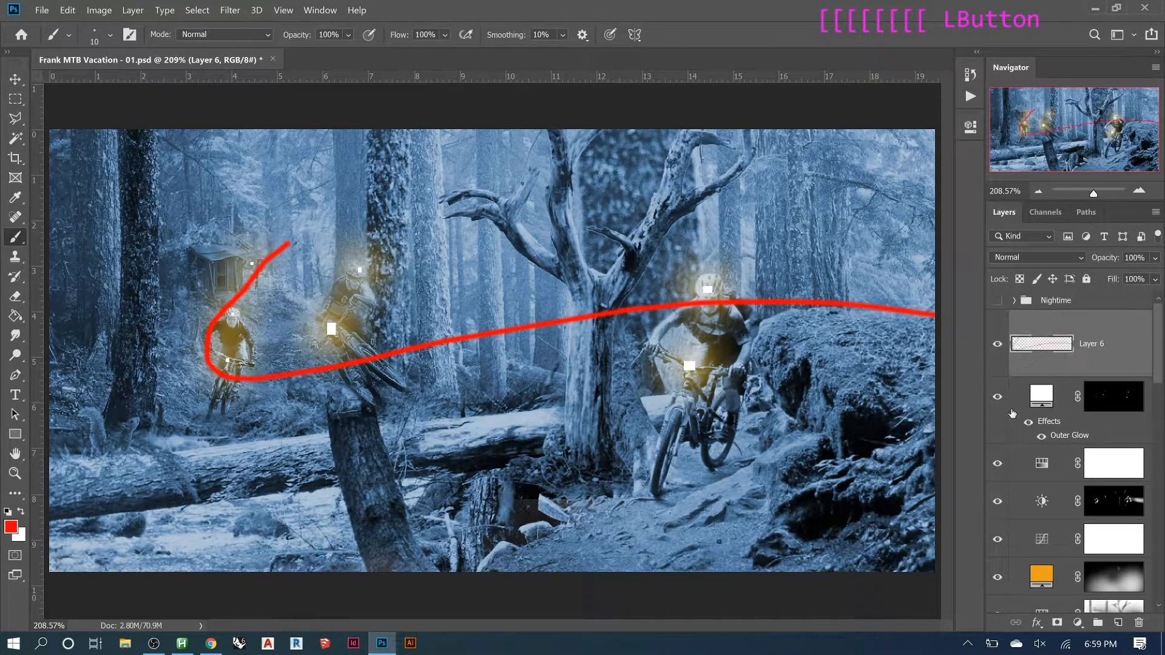
mouse_move(613, 312)
left_mouse_down()
mouse_move(748, 311)
mouse_move(747, 374)
mouse_move(710, 428)
mouse_move(546, 553)
mouse_move(560, 524)
mouse_move(546, 552)
mouse_move(629, 543)
left_mouse_up()
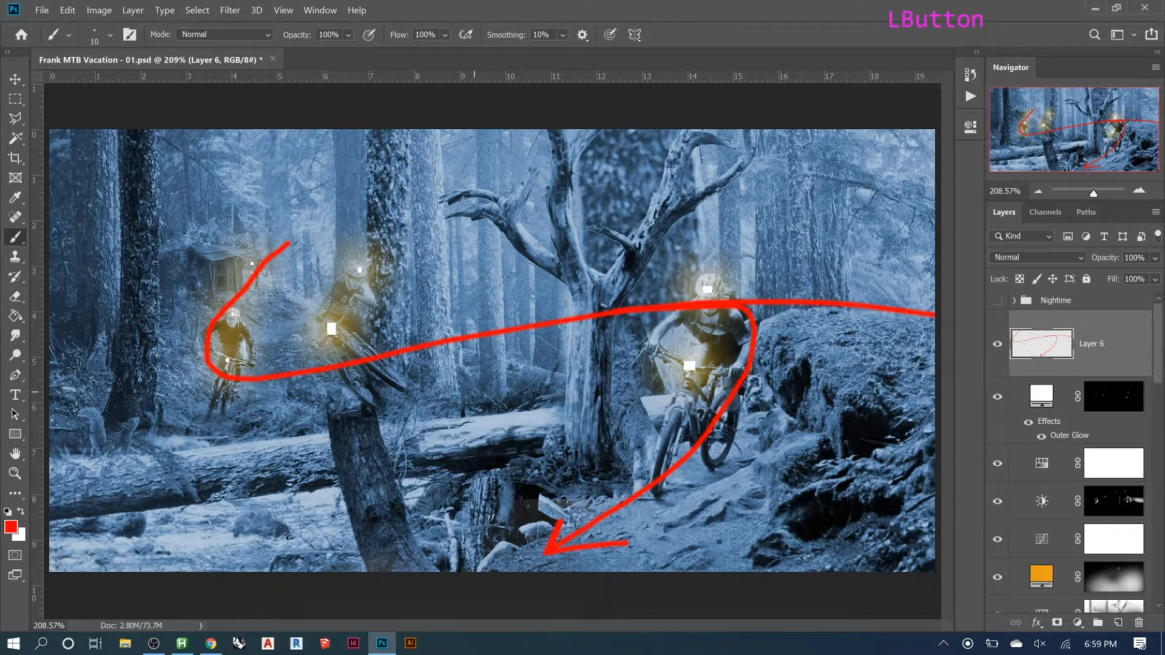
- Paint short red marks by the jumping rider and the trunk behind him, undo the last stroke, and add an arrowhead pointing at the cabin
scroll(475, 392, "down", 7, "alt")
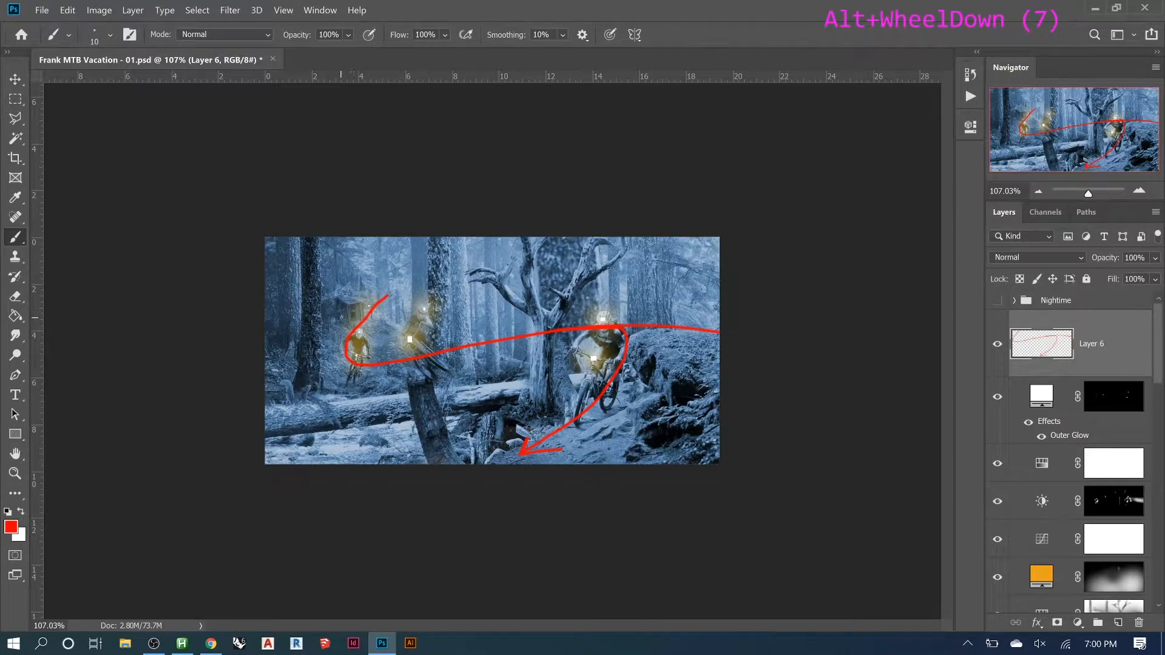
left_click(340, 326)
left_click(347, 328)
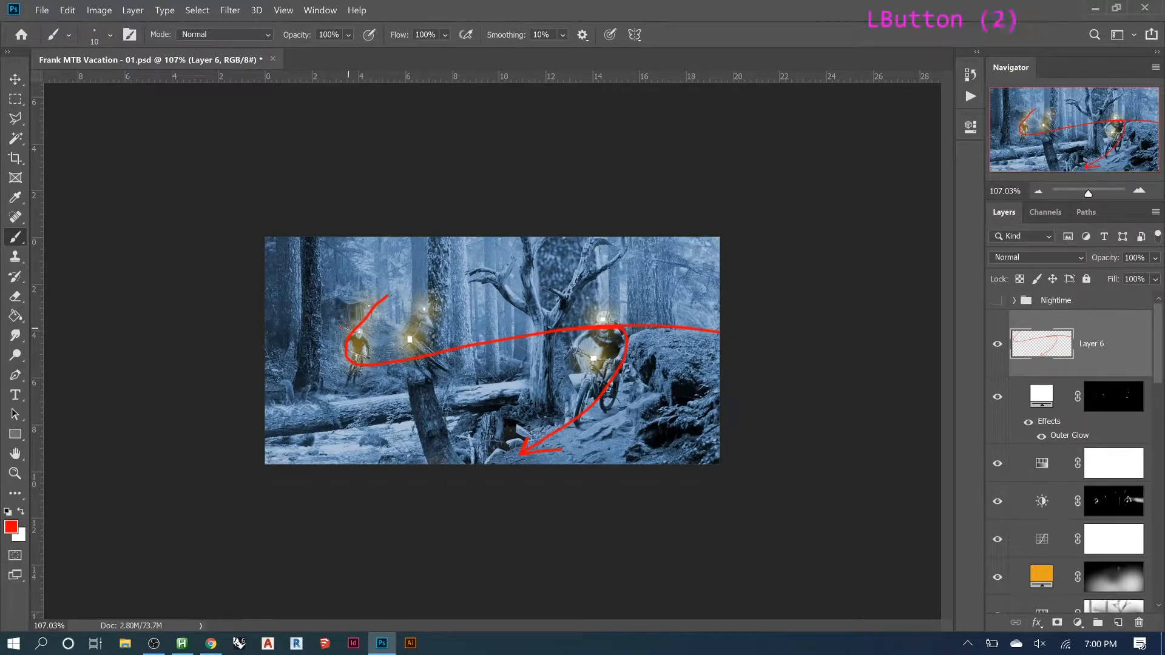
left_click_drag(407, 320, 447, 288)
left_click_drag(442, 240, 463, 275)
left_click_drag(348, 277, 393, 260)
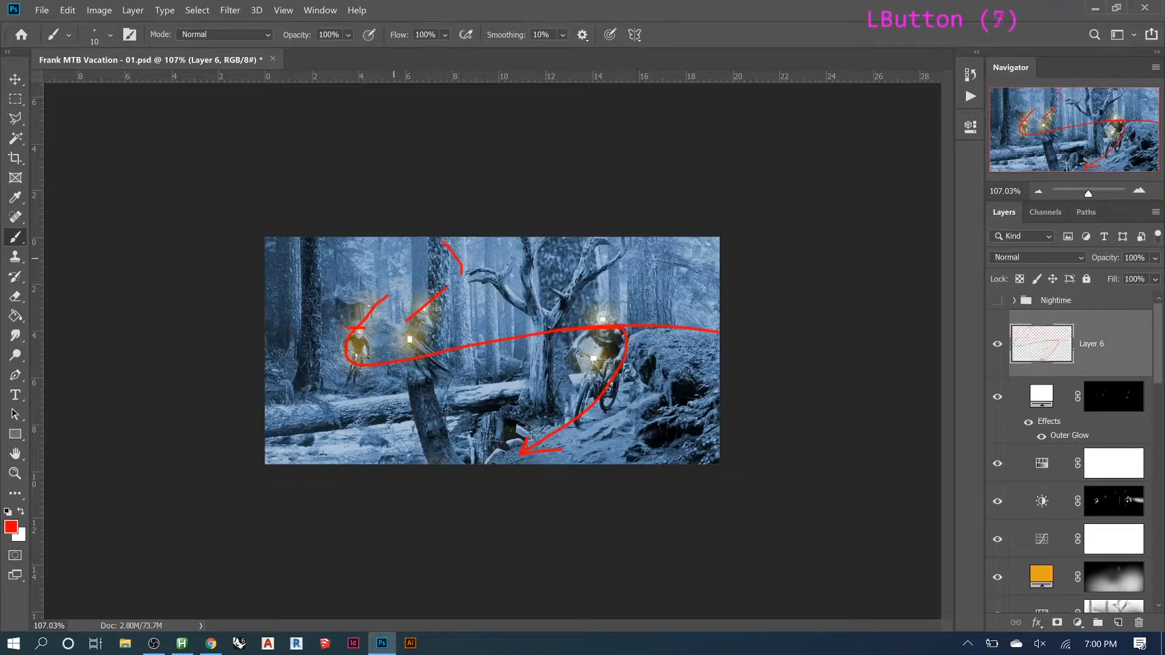
key("ctrl+z")
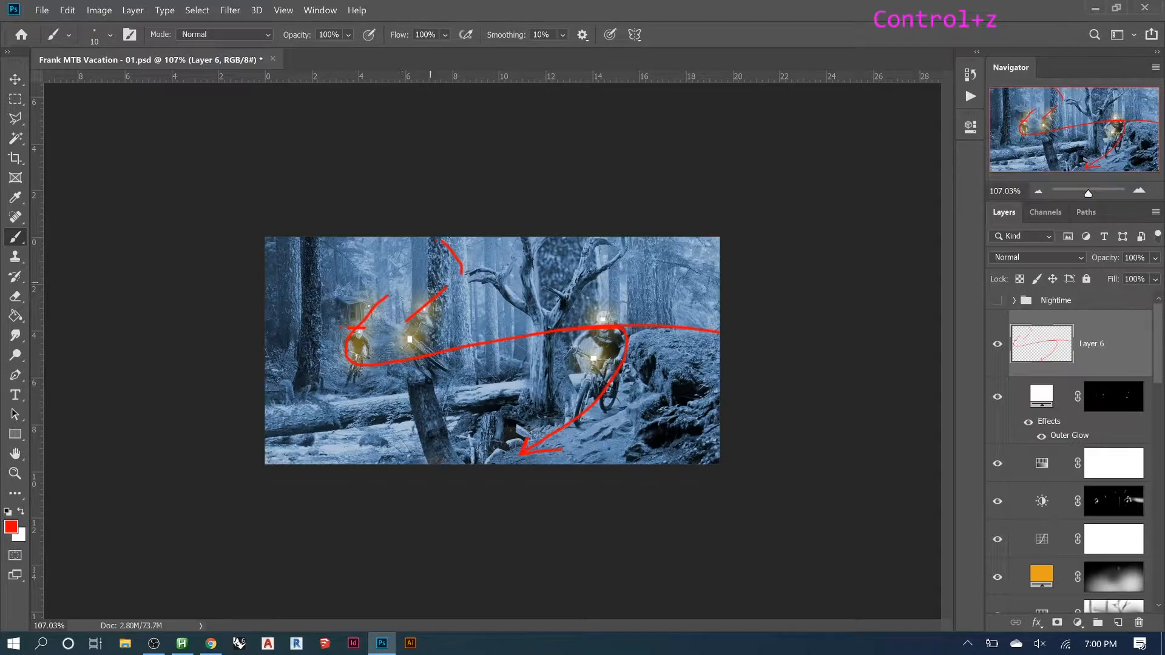
left_click_drag(381, 312, 381, 312)
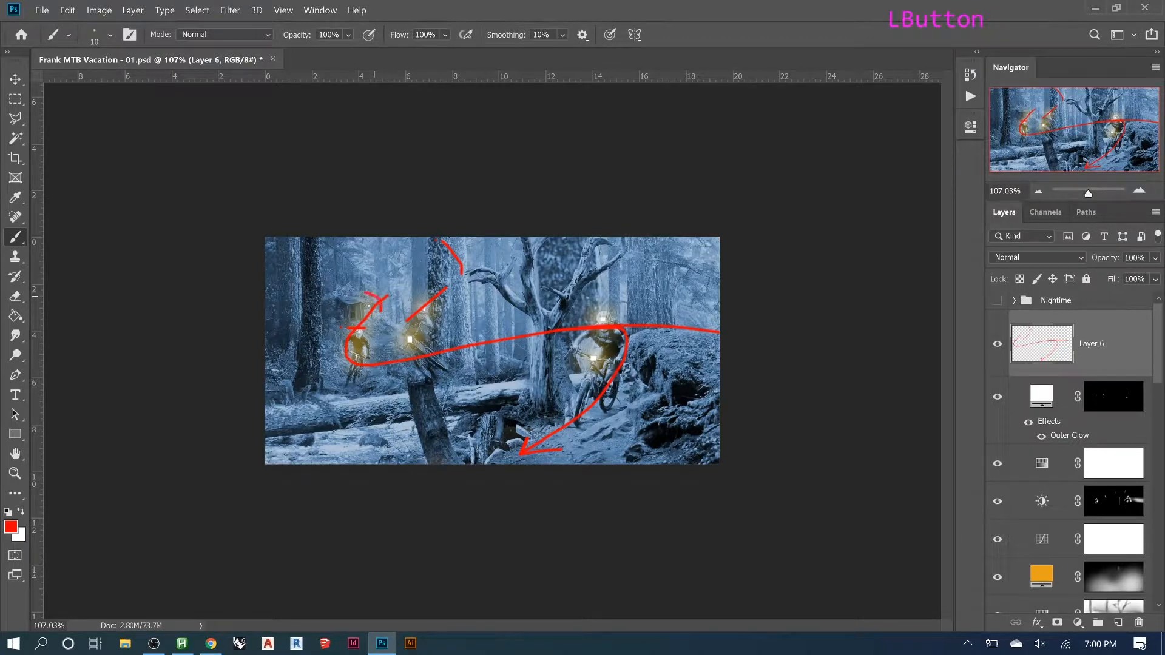
- Circle the cabin and the near rider in red, and paint lines and arrows linking them across the log and stump
mouse_move(365, 331)
left_mouse_down()
mouse_move(389, 316)
mouse_move(387, 303)
left_mouse_up()
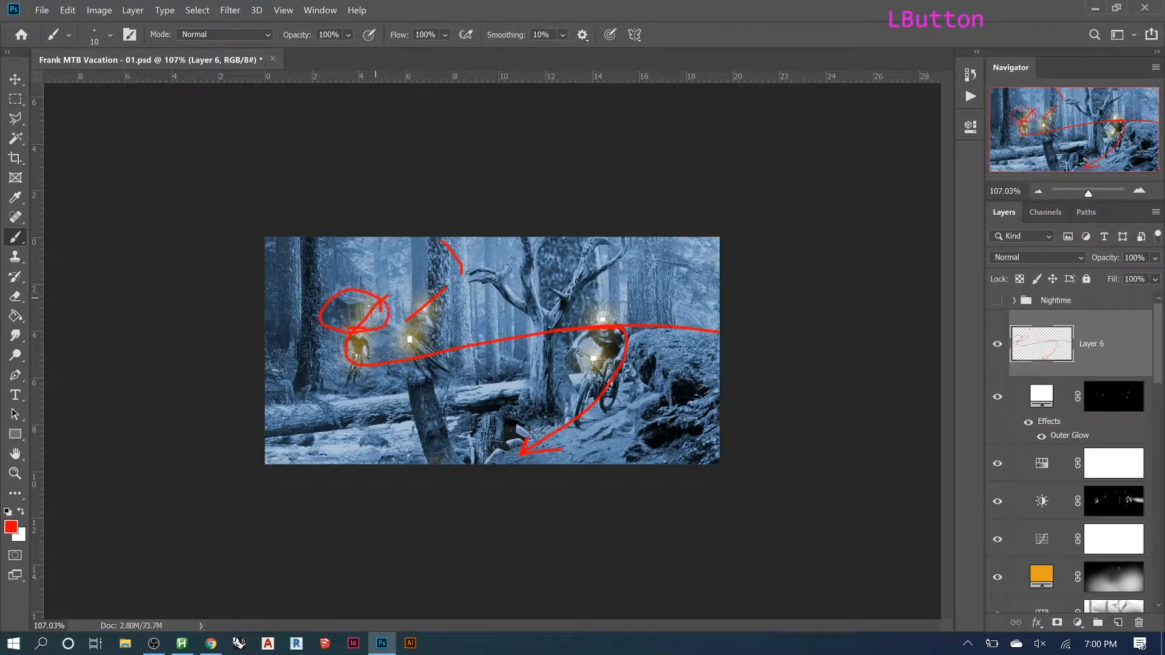
mouse_move(633, 370)
left_mouse_down()
mouse_move(584, 324)
mouse_move(523, 446)
mouse_move(677, 355)
mouse_move(568, 355)
mouse_move(674, 340)
mouse_move(598, 447)
left_mouse_up()
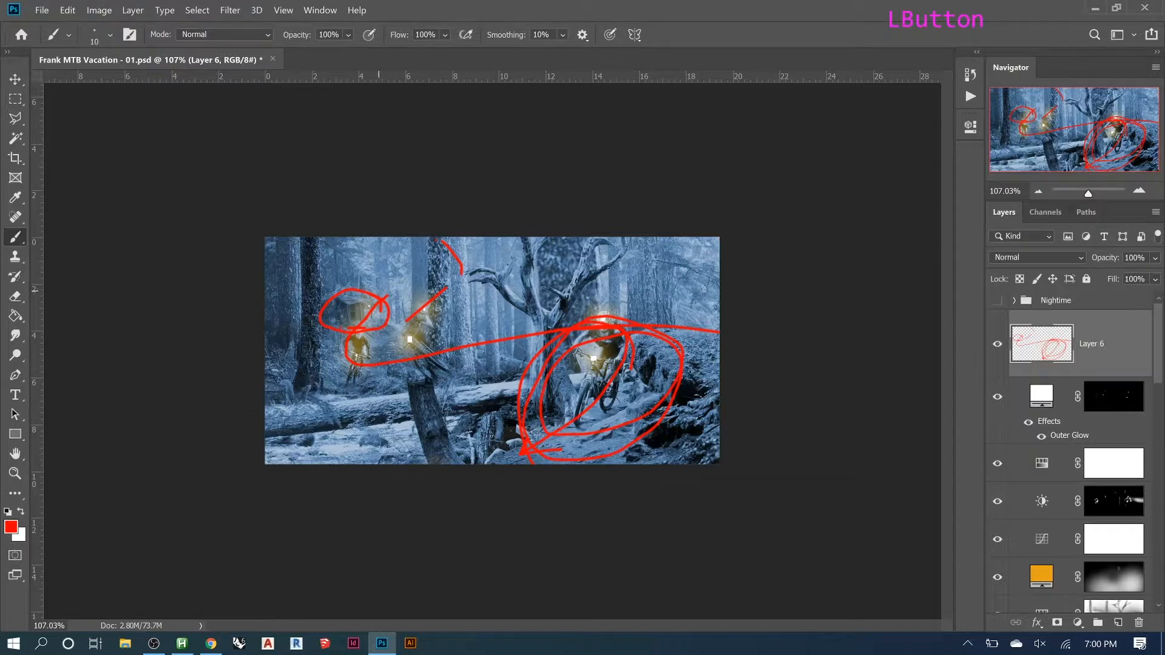
left_click_drag(401, 289, 351, 357)
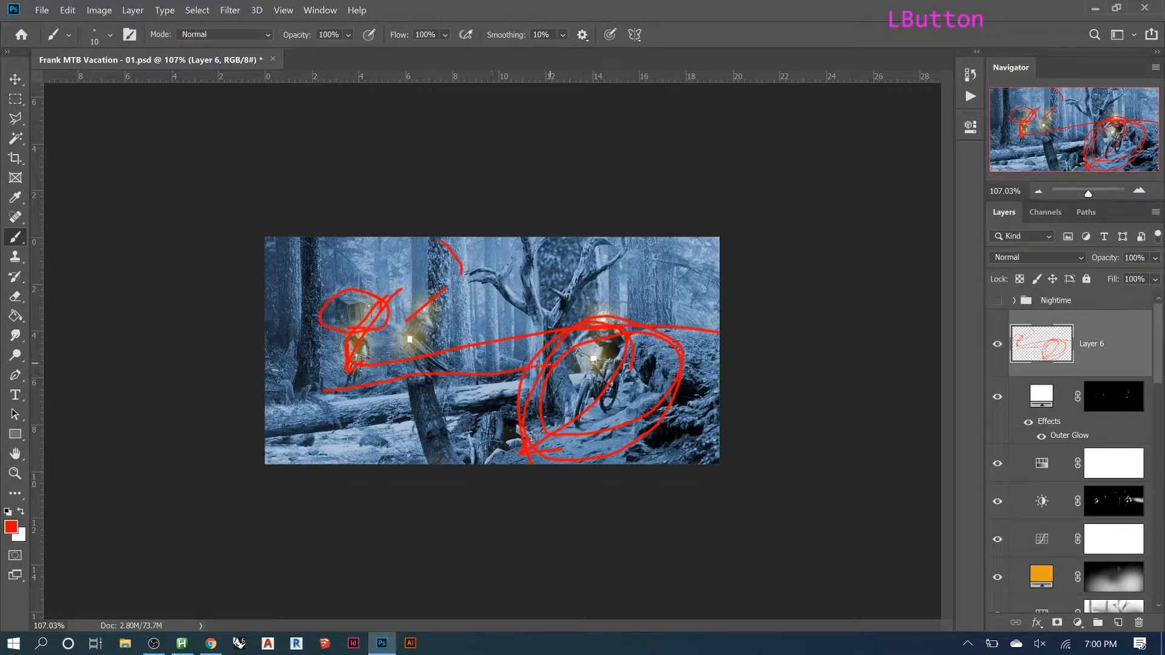
left_click_drag(497, 444, 517, 430)
mouse_move(479, 449)
left_mouse_down()
mouse_move(391, 425)
mouse_move(369, 392)
left_mouse_up()
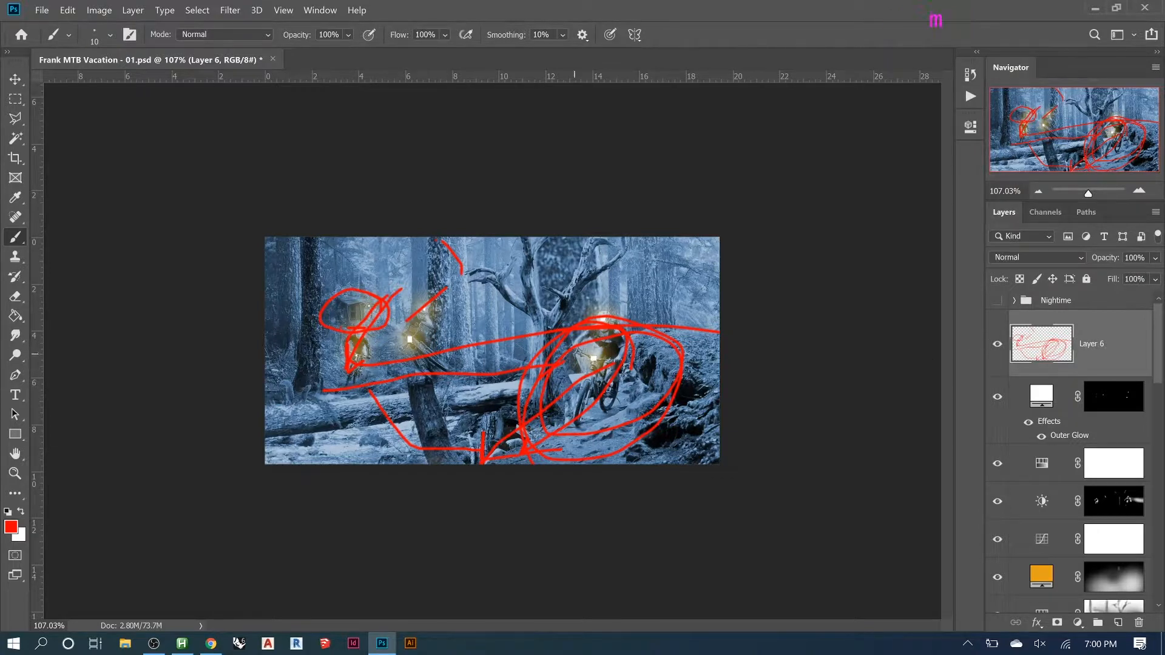
- Delete all red strokes from the annotation layer and deselect
key("m")
left_click_drag(274, 234, 730, 475)
key("Delete")
key("ctrl+d")
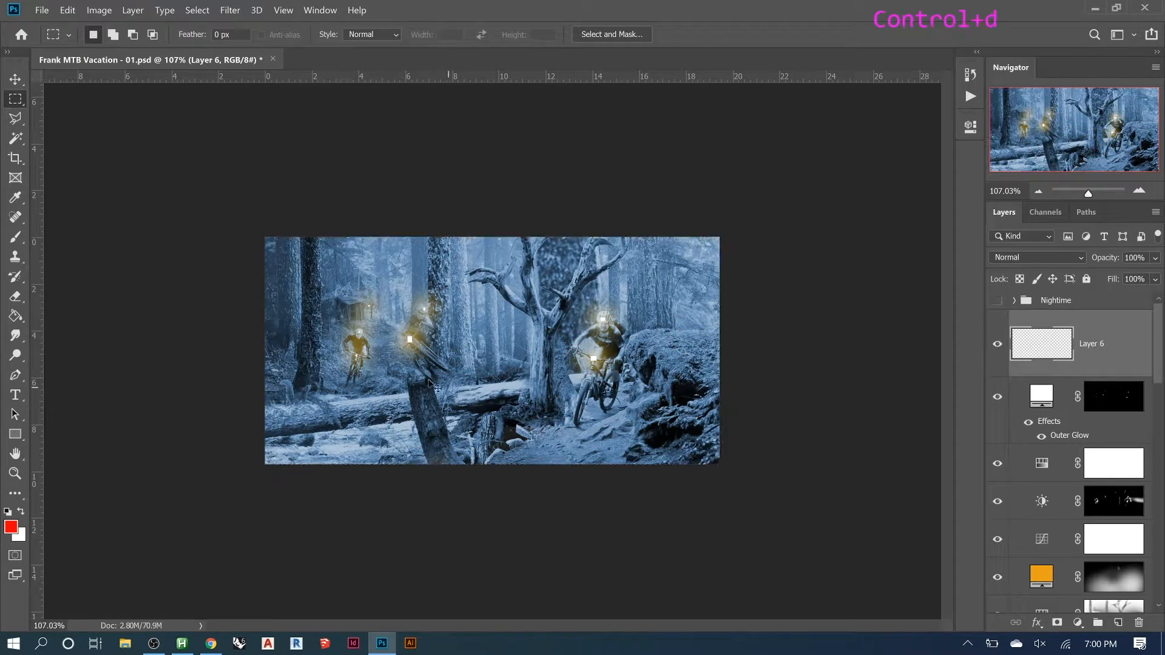
- Circle the cabin and the trail area around the near rider's bike with the red Brush
left_click(362, 299)
left_click_drag(338, 311, 375, 313)
key("b")
key("ctrl+d")
mouse_move(362, 296)
left_mouse_down()
mouse_move(332, 307)
mouse_move(363, 297)
left_mouse_up()
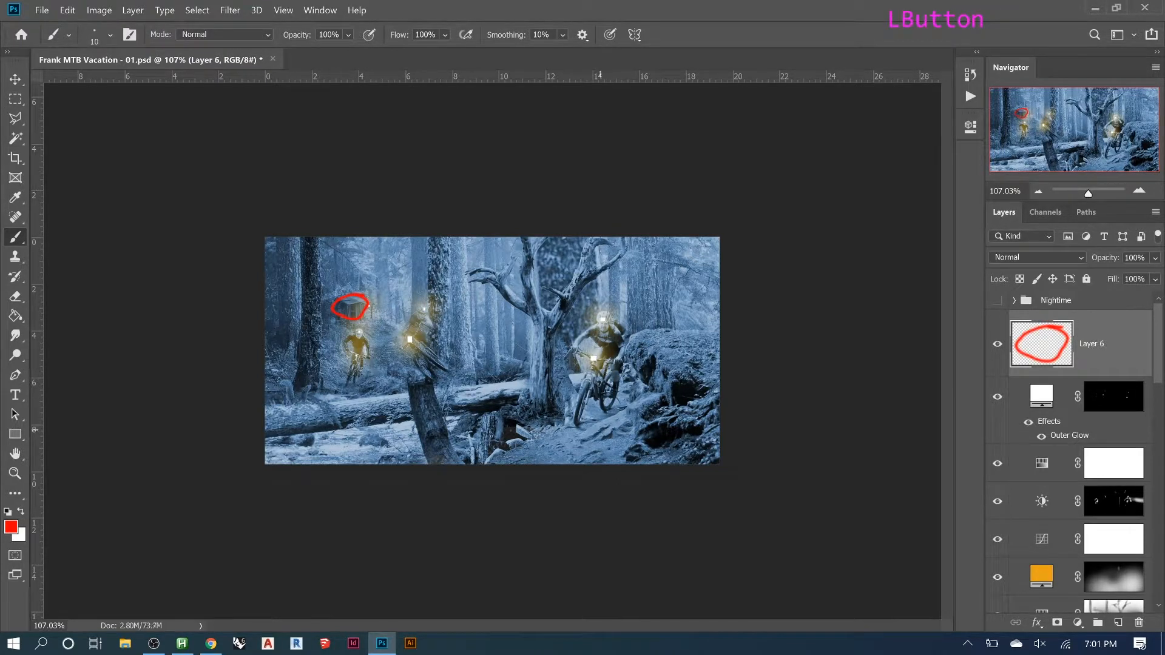
mouse_move(616, 362)
left_mouse_down()
mouse_move(514, 417)
mouse_move(622, 423)
mouse_move(581, 358)
left_mouse_up()
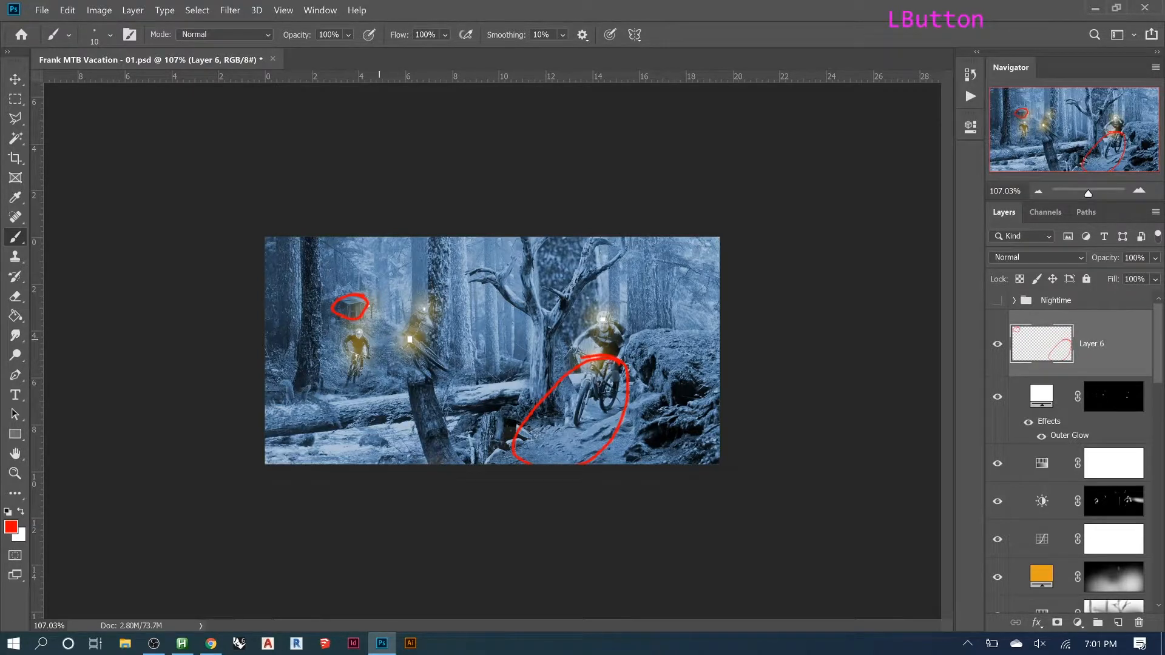
- Paint red arrows looping from the distant rider to the near rider, the trail and back, plus a triangle in the image's upper-right corner
left_click_drag(377, 323, 354, 376)
mouse_move(368, 379)
left_mouse_down()
mouse_move(584, 348)
mouse_move(554, 366)
left_mouse_up()
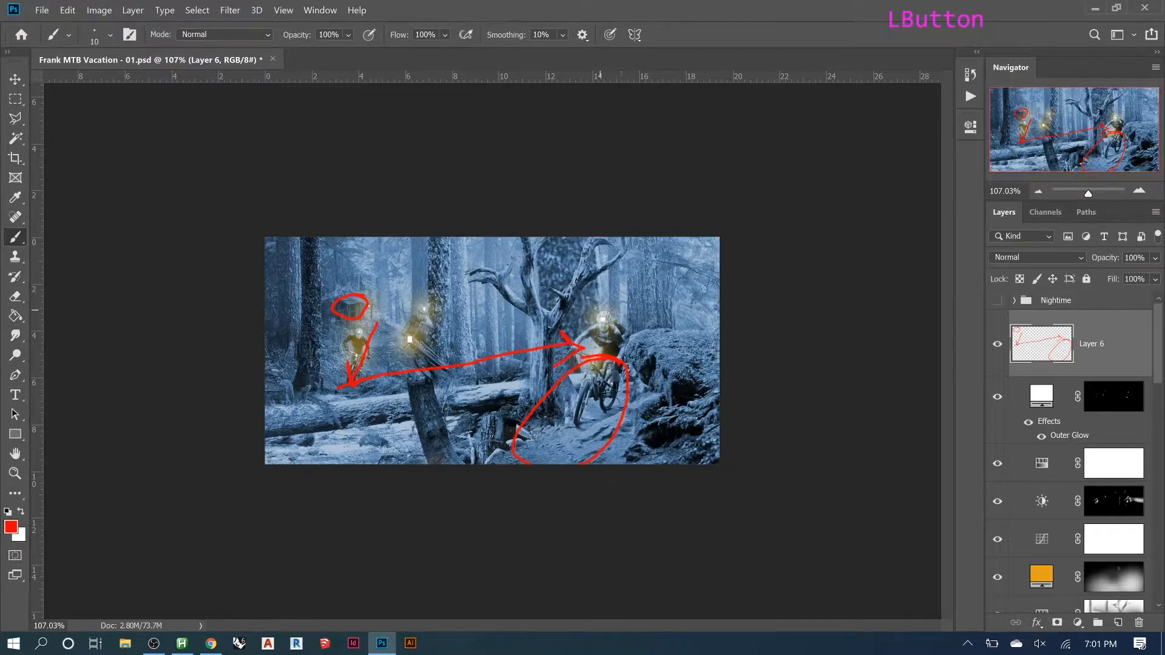
mouse_move(607, 349)
left_mouse_down()
mouse_move(531, 440)
mouse_move(549, 407)
mouse_move(528, 432)
mouse_move(520, 409)
mouse_move(597, 420)
left_mouse_up()
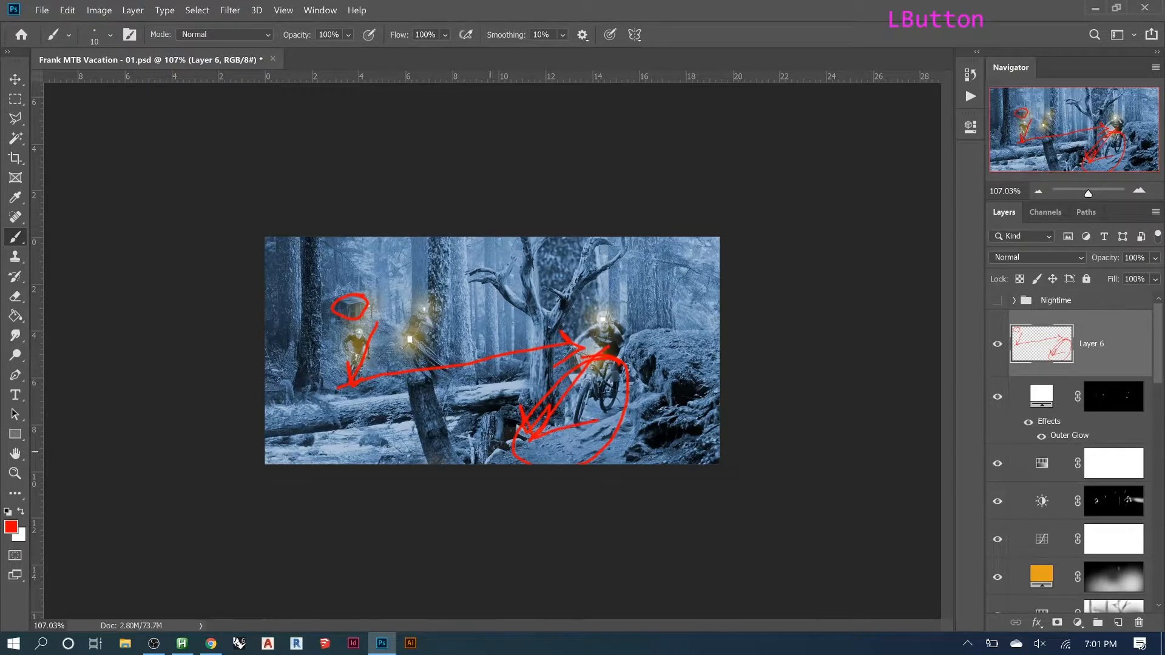
mouse_move(442, 450)
left_mouse_down()
mouse_move(405, 448)
mouse_move(346, 408)
mouse_move(337, 416)
mouse_move(361, 411)
left_mouse_up()
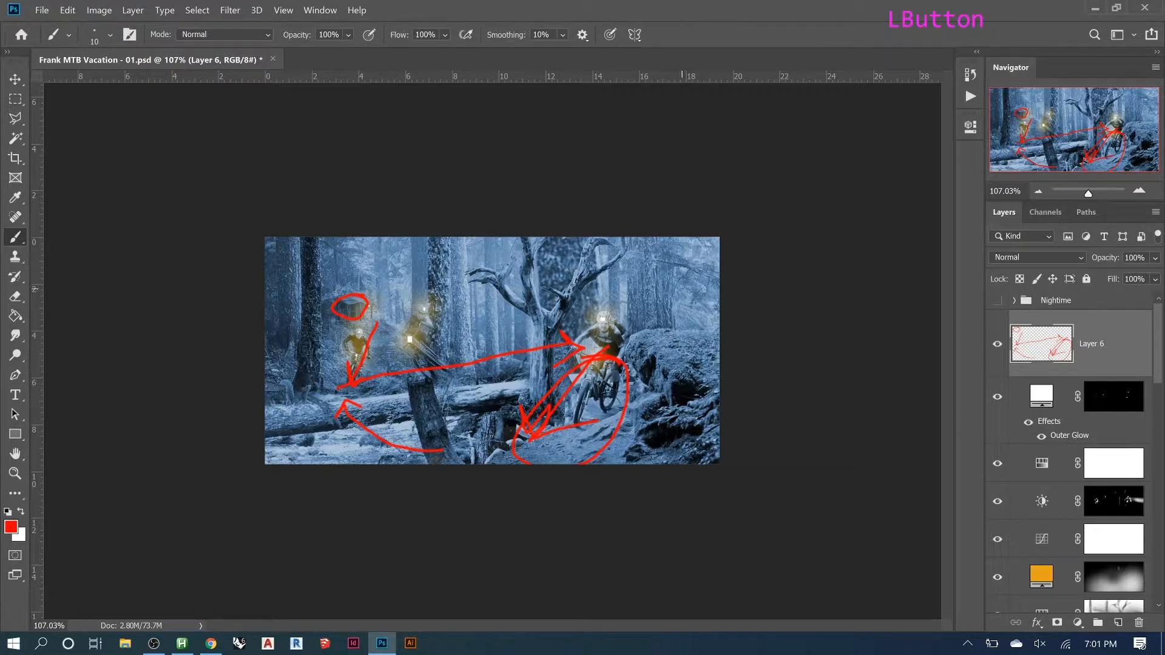
mouse_move(693, 253)
left_mouse_down()
mouse_move(686, 281)
mouse_move(669, 258)
mouse_move(695, 250)
mouse_move(694, 278)
mouse_move(667, 259)
mouse_move(694, 251)
mouse_move(682, 286)
mouse_move(664, 260)
left_mouse_up()
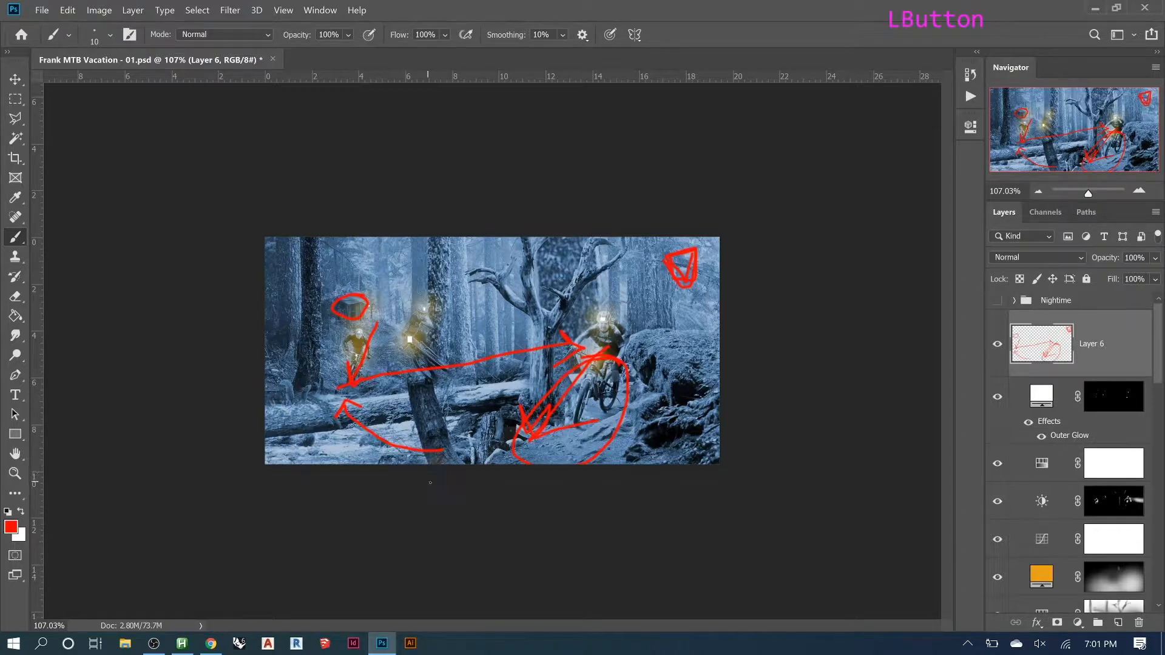
- Hide the red annotation layer and compare the image with and without the blue Hue/Saturation adjustment, leaving the adjustment visible
left_click(996, 343)
key("z")
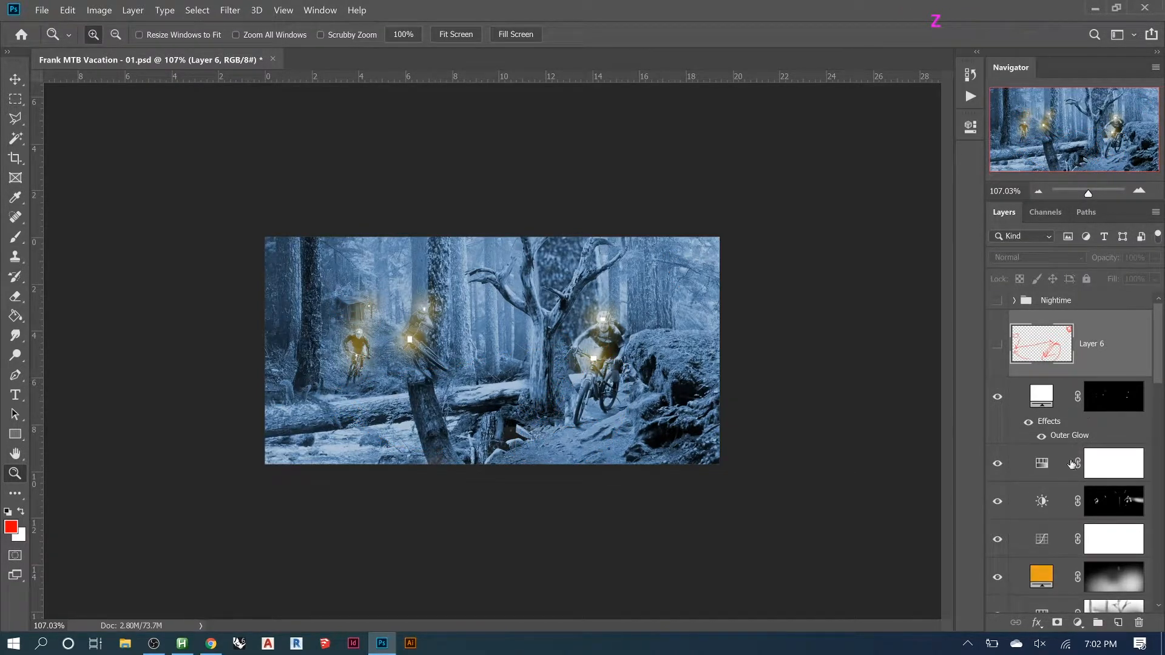
left_click(1000, 466)
left_click(998, 466)
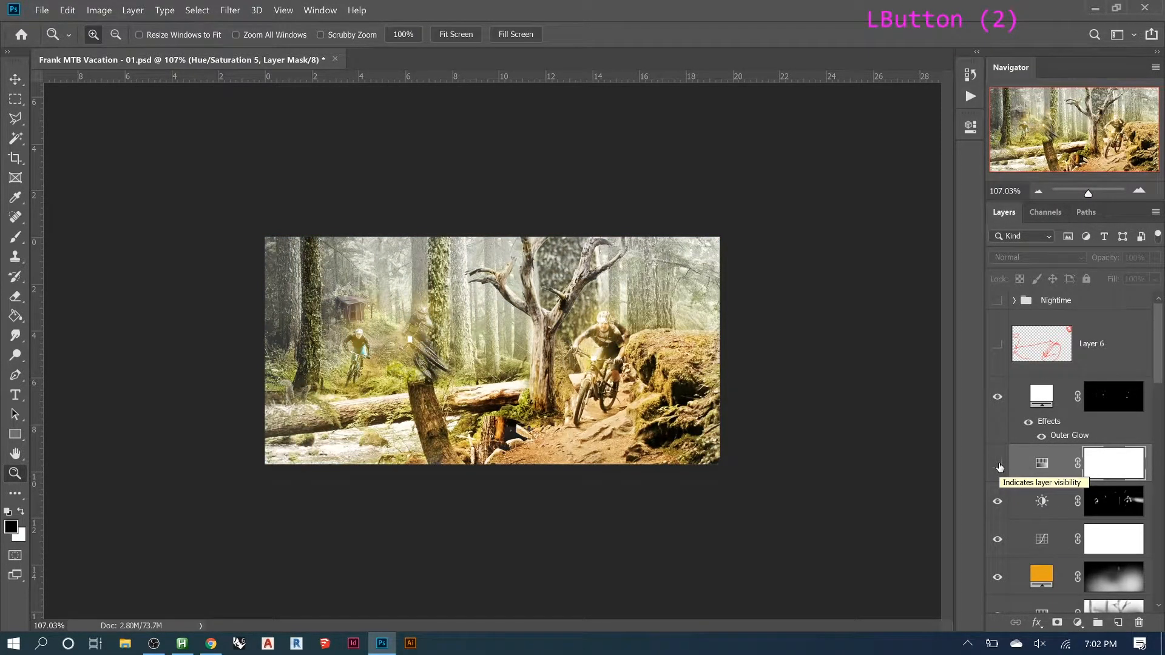
left_click(998, 466)
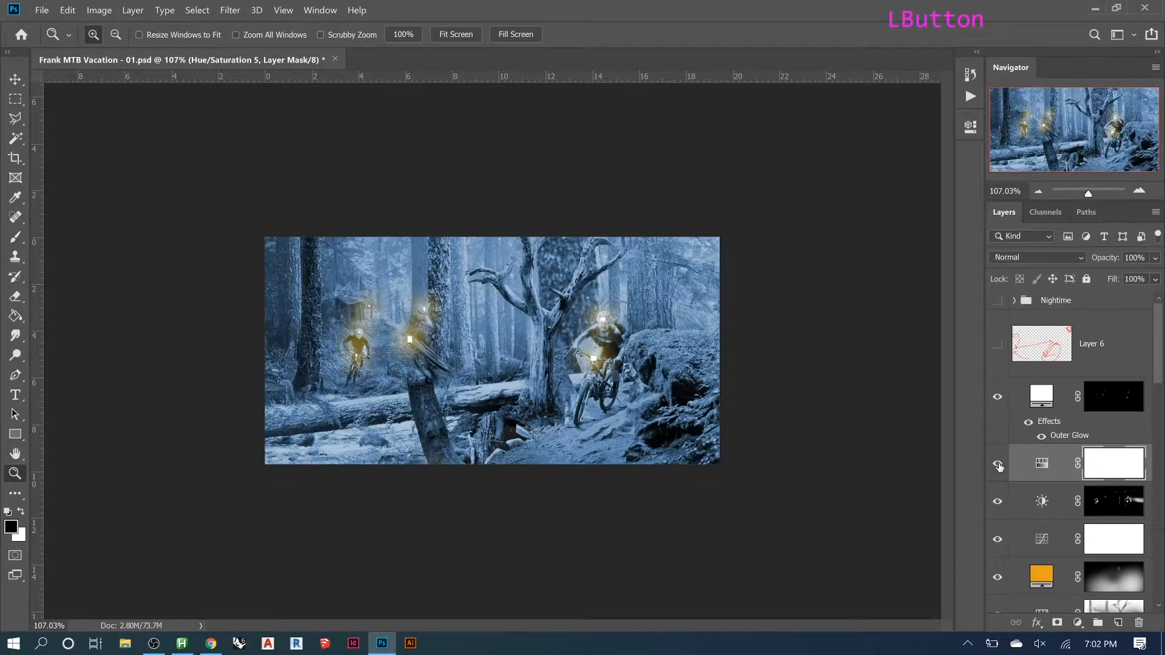
key("z")
left_click_drag(312, 278, 700, 478)
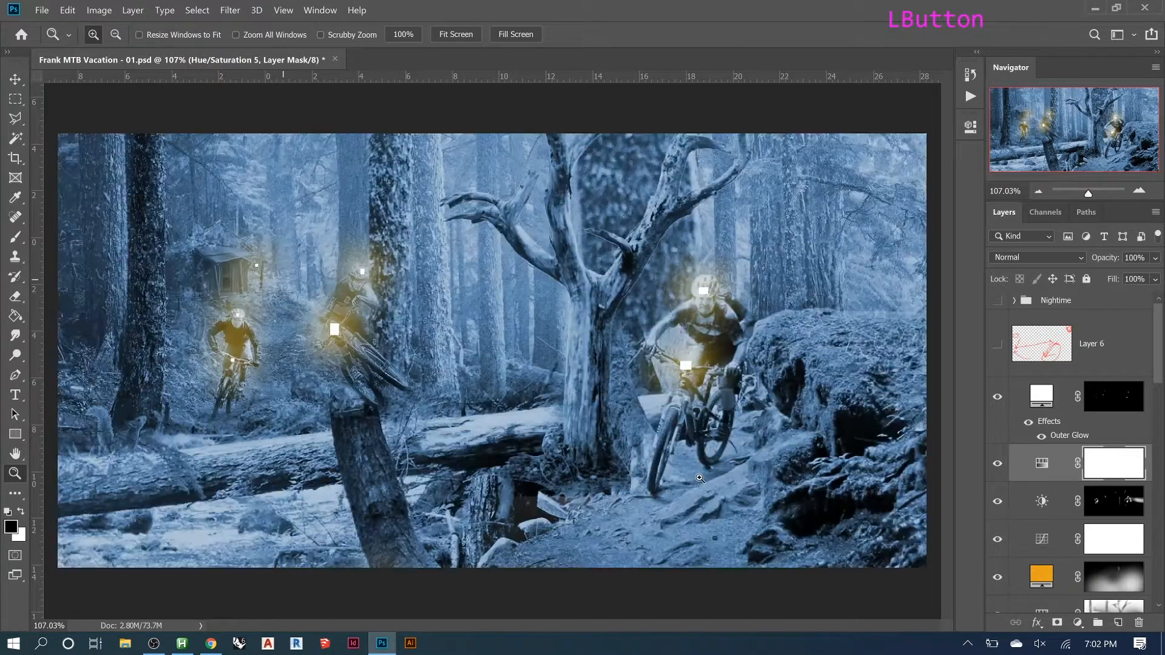
- Paint black at 20% opacity with a 400 px soft brush on the blue Hue/Saturation layer's mask, over the trail below the near rider
key("b")
left_click(1113, 476)
key("bracketright")
key("bracketright")
key("bracketright")
key("bracketright")
key("bracketright")
key("bracketright")
key("bracketright")
key("bracketright")
key("bracketright")
key("bracketright")
key("bracketright")
key("bracketright")
key("bracketright")
key("bracketright")
key("bracketright")
key("bracketright")
key("bracketright")
key("bracketright")
key("bracketright")
key("bracketright")
key("bracketright")
key("bracketright")
key("2")
left_click(644, 486)
key("bracketleft")
key("bracketleft")
key("bracketleft")
key("bracketleft")
key("bracketleft")
key("bracketright")
key("bracketright")
left_click_drag(682, 494, 548, 543)
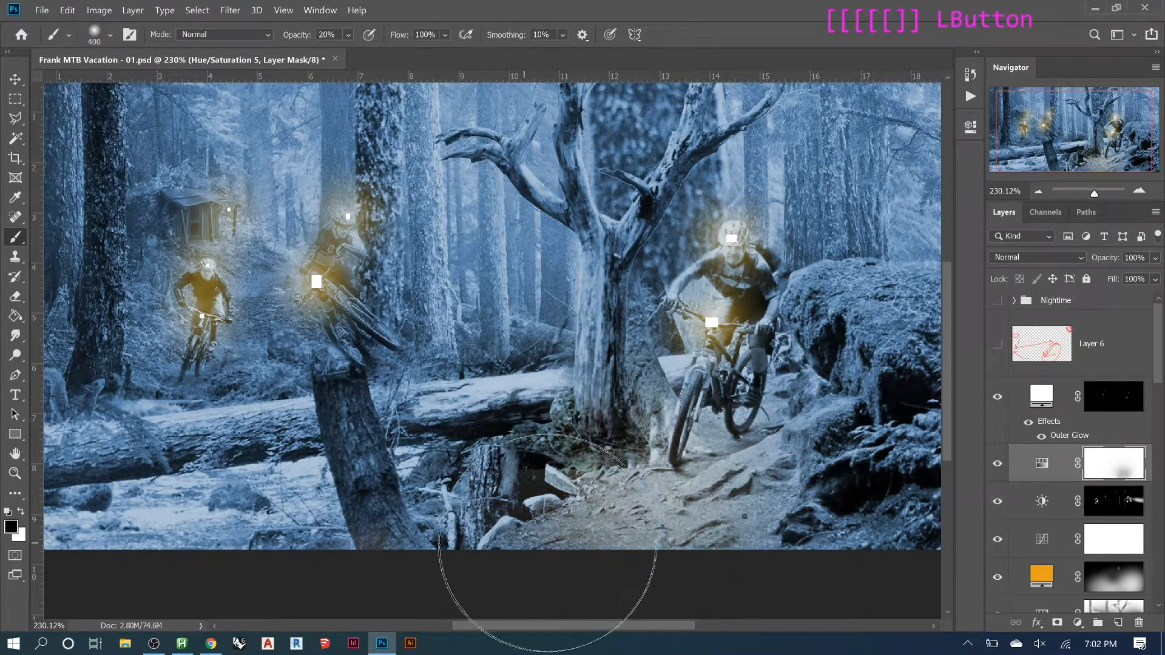
- Reduce the brush to 200 px and paint the mask along the rocks between the near rider's bike and the trail edge
key("bracketleft")
key("bracketleft")
key("bracketleft")
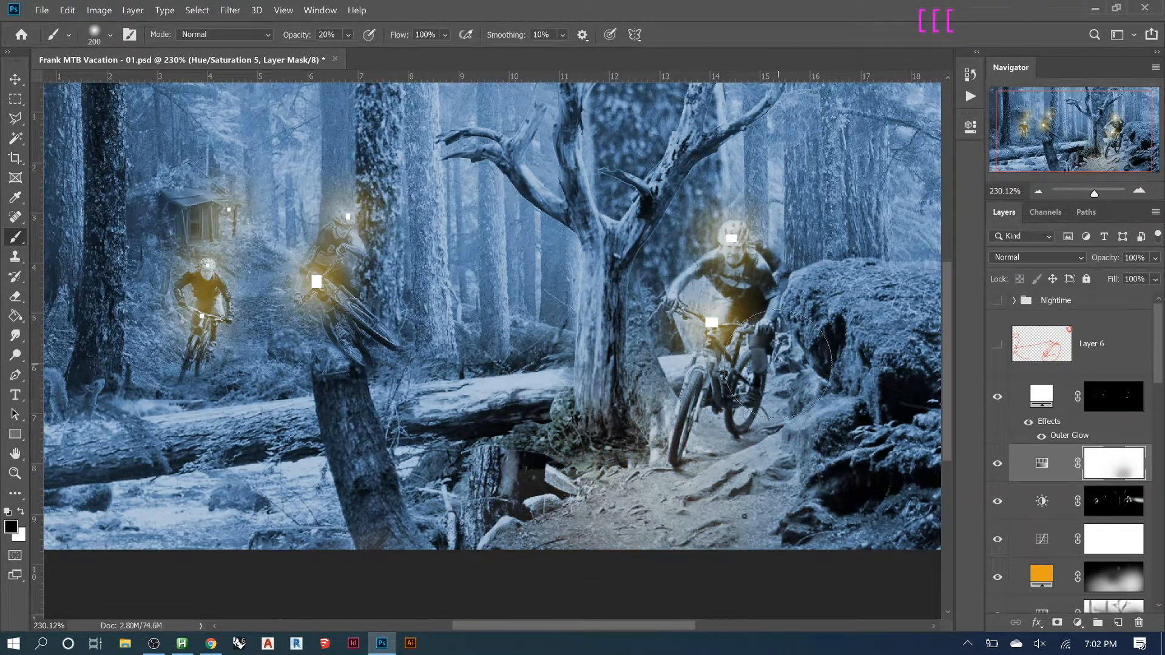
mouse_move(777, 364)
left_mouse_down()
mouse_move(898, 476)
mouse_move(836, 419)
mouse_move(800, 511)
left_mouse_up()
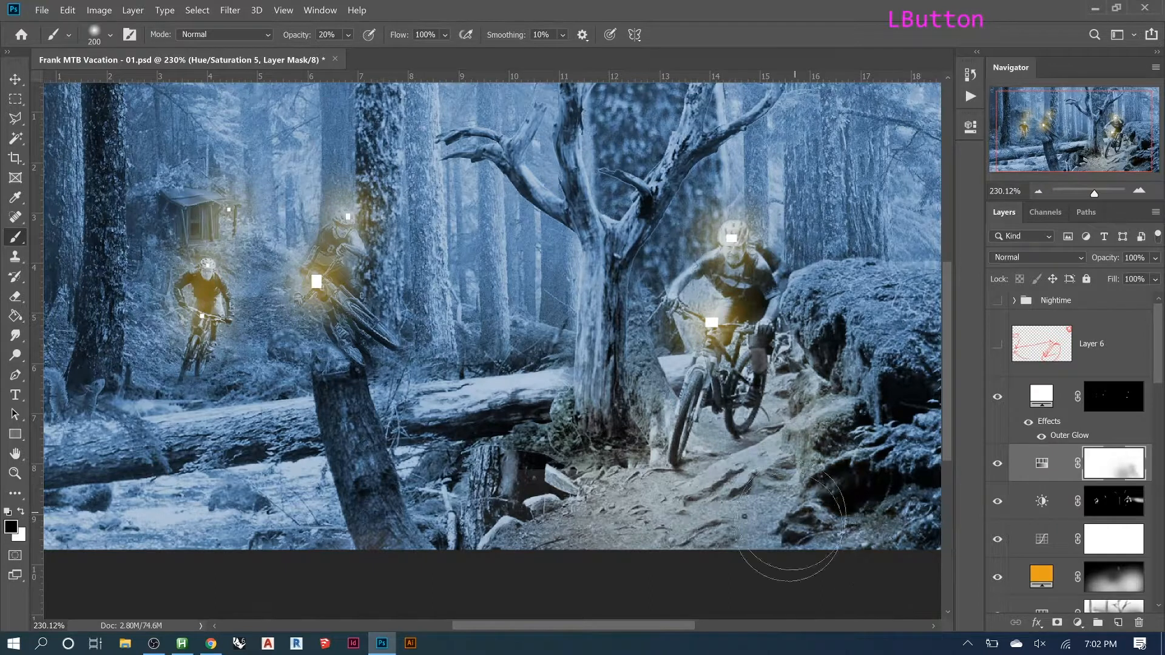
- Enlarge the brush to 400 px and paint more blue out of the rocks beside the near rider and the trail foreground
key("bracketright")
key("bracketright")
key("bracketright")
mouse_move(787, 373)
left_mouse_down()
mouse_move(821, 428)
mouse_move(869, 464)
mouse_move(836, 465)
mouse_move(971, 505)
left_mouse_up()
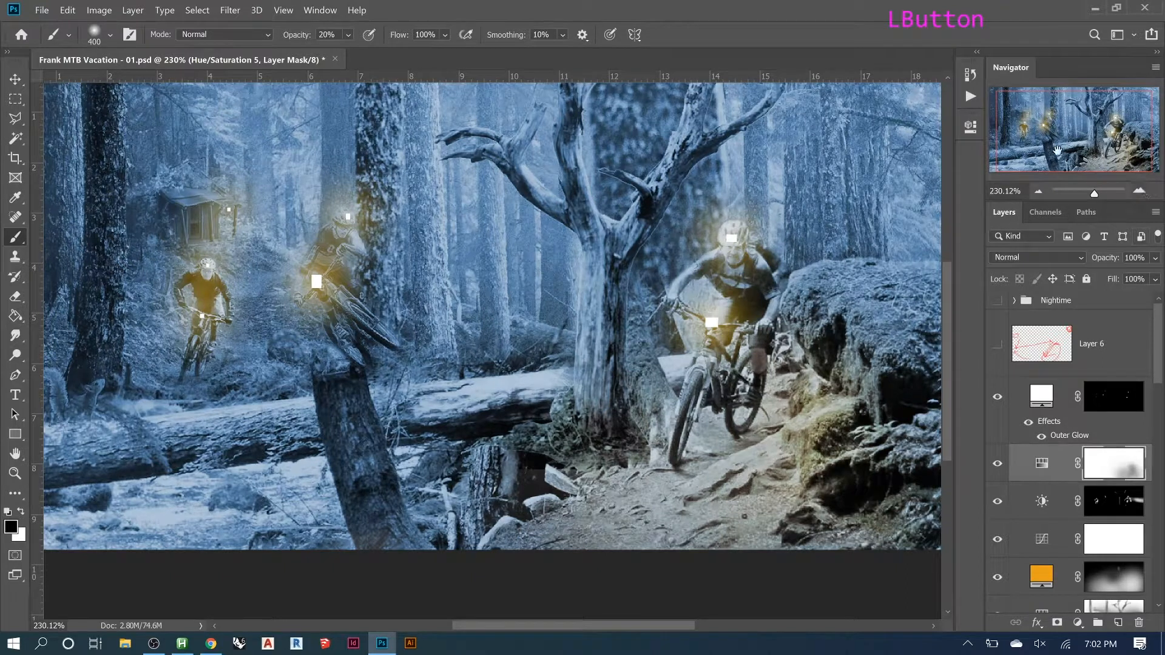
key("ctrl+0")
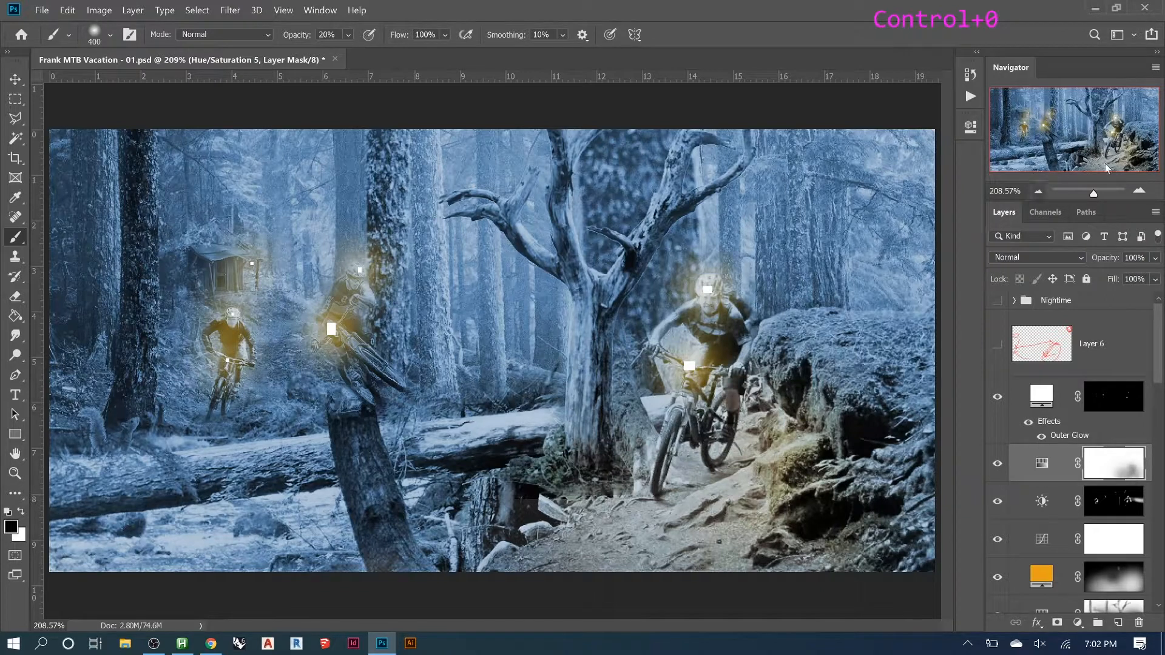
mouse_move(628, 521)
left_mouse_down()
mouse_move(449, 610)
mouse_move(741, 491)
mouse_move(745, 479)
mouse_move(668, 468)
left_mouse_up()
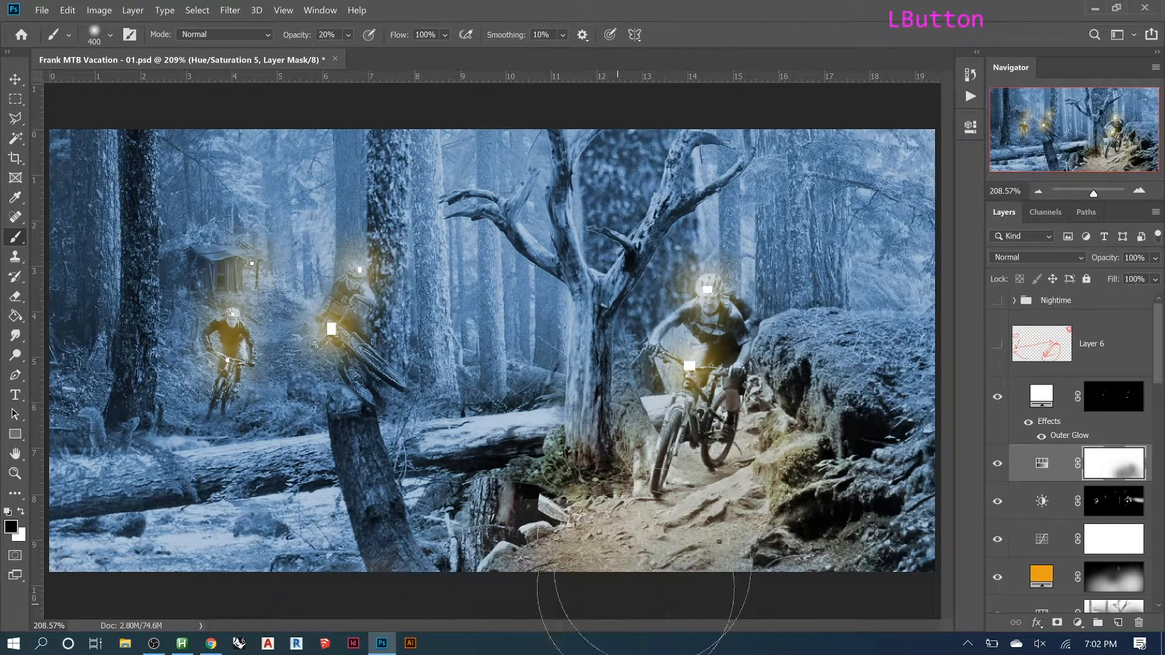
- Shrink the brush to 80 px and mask the blue from the near rider's body and bike
key("[")
key("[")
key("[")
key("[")
key("[")
key("[")
key("[")
key("[")
left_click(745, 364)
mouse_move(666, 481)
left_mouse_down()
mouse_move(719, 441)
mouse_move(738, 382)
mouse_move(706, 371)
left_mouse_up()
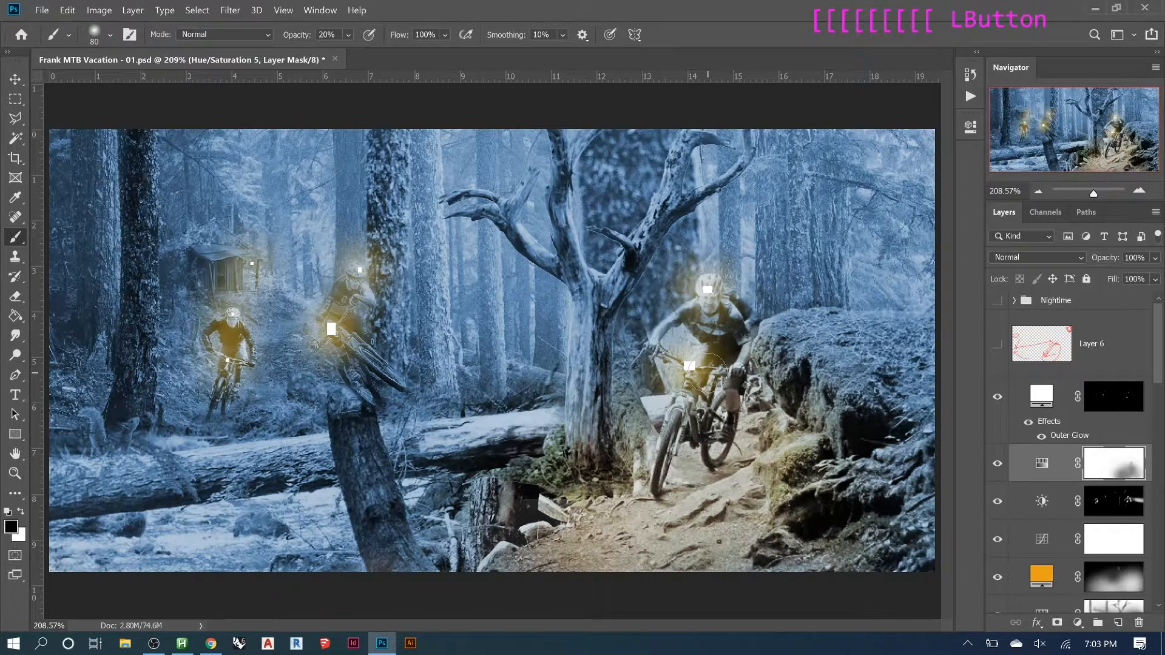
- Show the red annotation layer and delete it
left_click(997, 343)
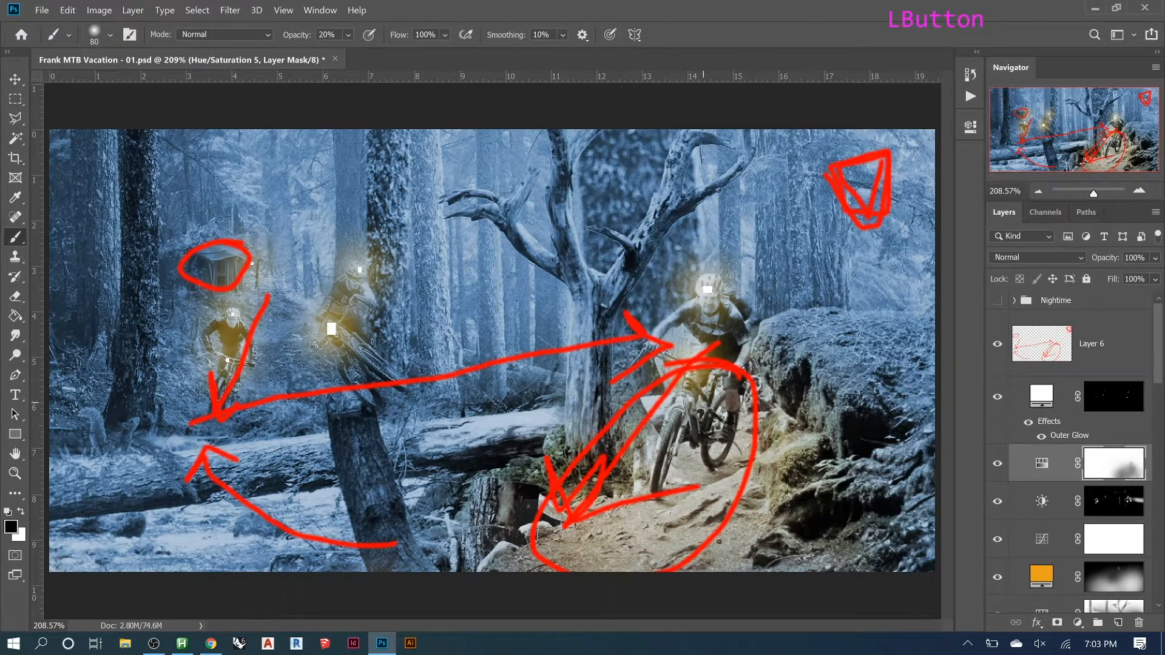
left_click(1026, 353)
key("Delete")
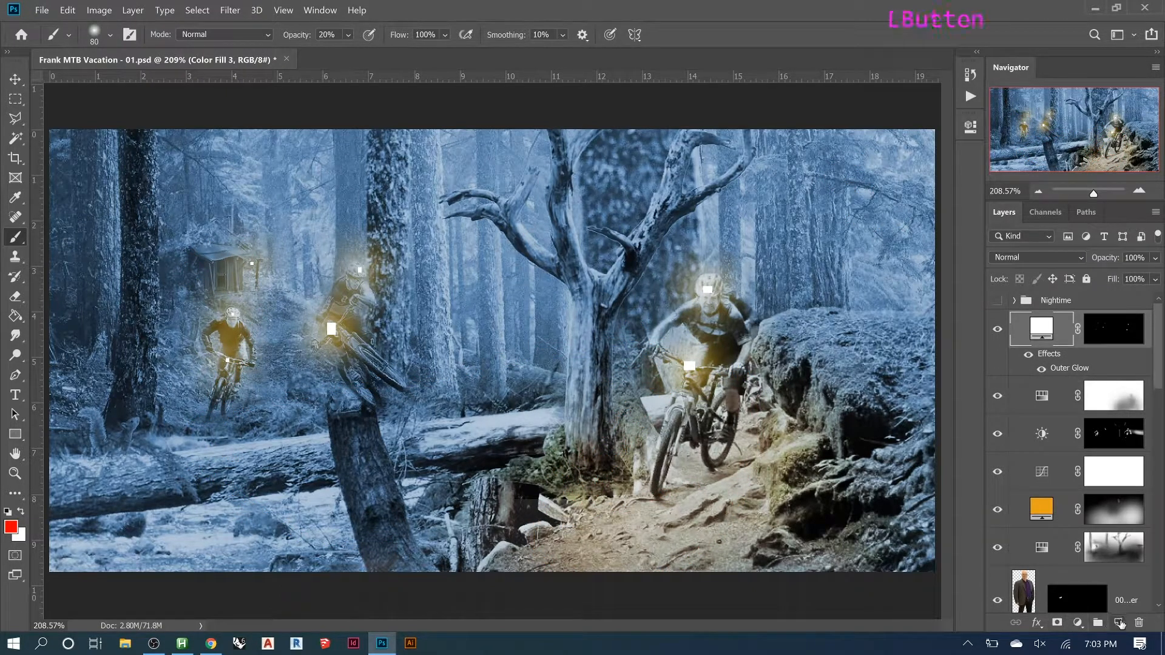
- On a new layer, brush a red circle around the near rider's bike and red dots on the trail at 100% opacity, and hide the layer
left_click(1119, 623)
key("l")
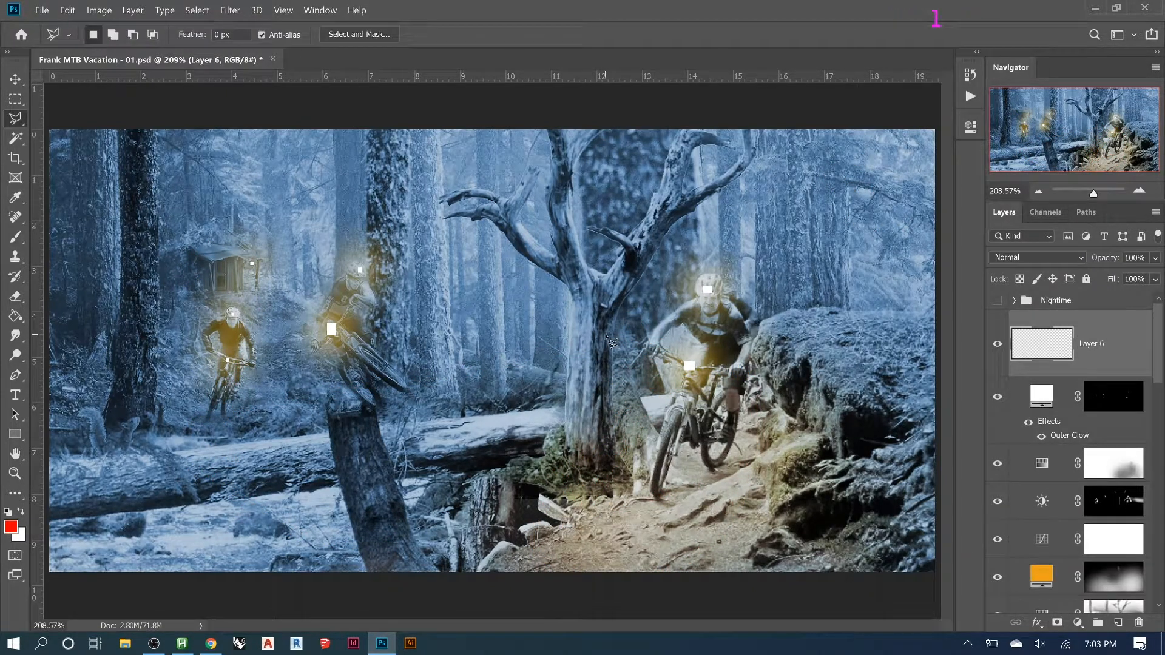
key("b")
mouse_move(646, 331)
left_mouse_down()
mouse_move(624, 467)
mouse_move(777, 383)
mouse_move(652, 327)
mouse_move(589, 391)
left_mouse_up()
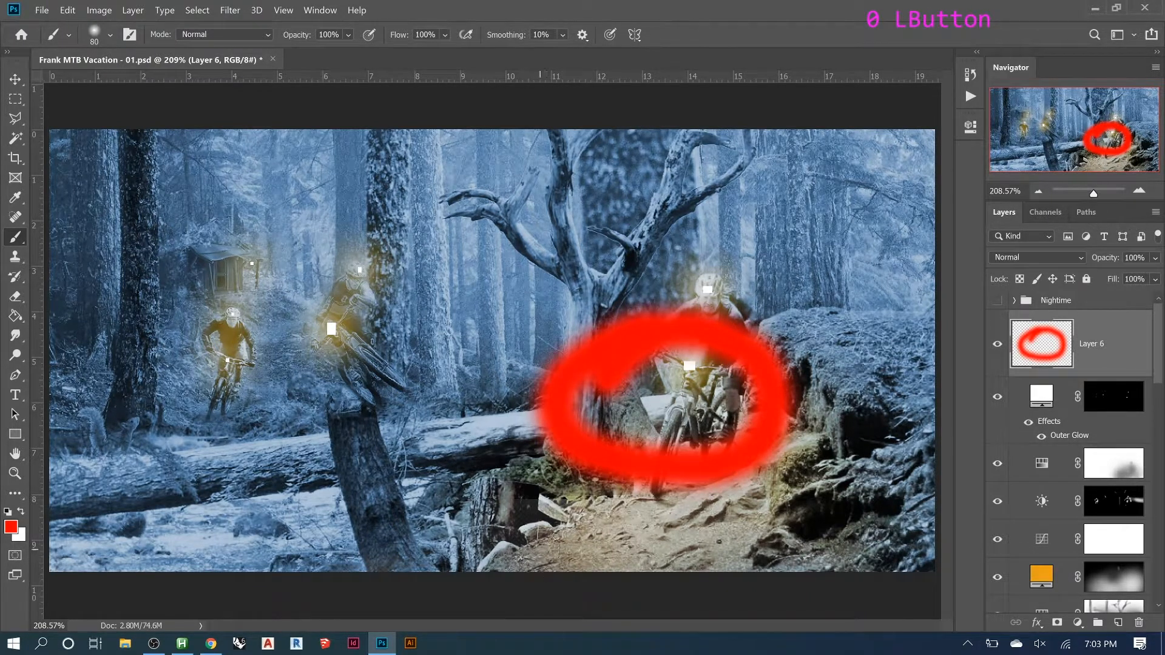
left_click(523, 562)
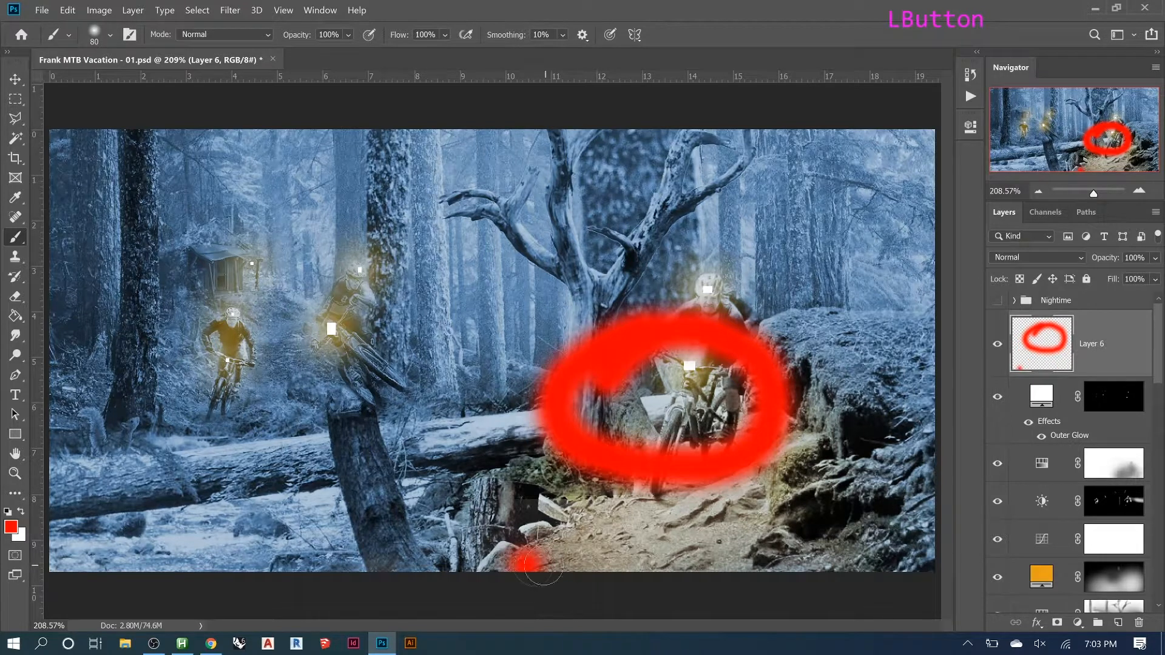
left_click(686, 494)
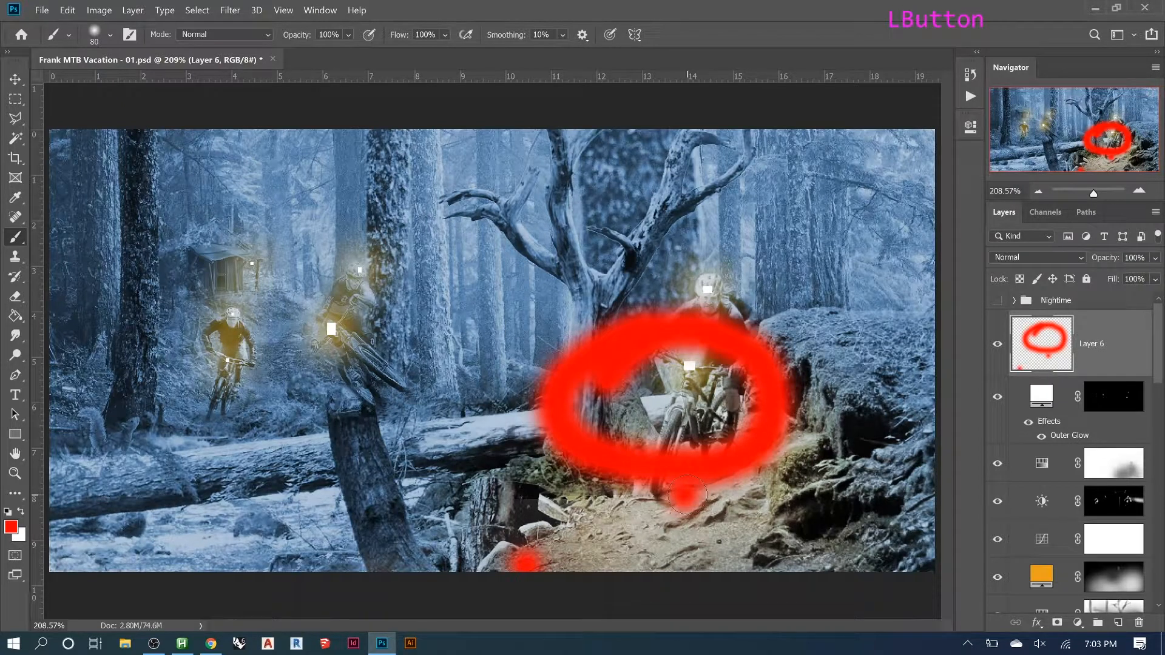
left_click(997, 344)
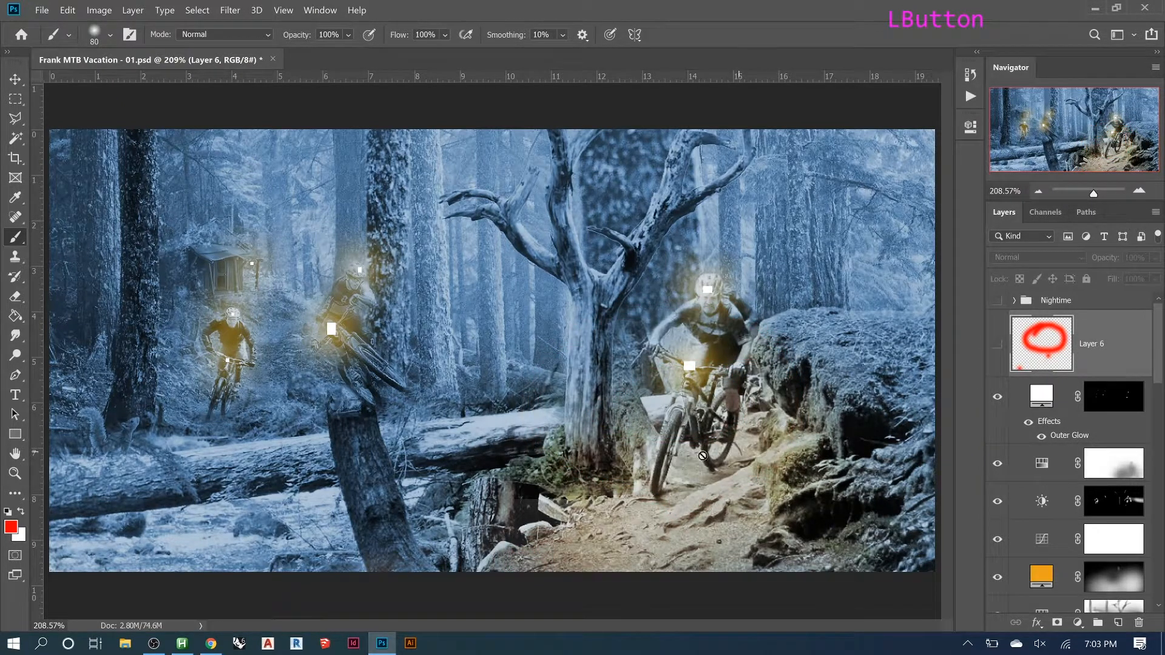
- Select the blue Hue/Saturation layer's mask and enlarge the brush to 150 px
left_click(1120, 408)
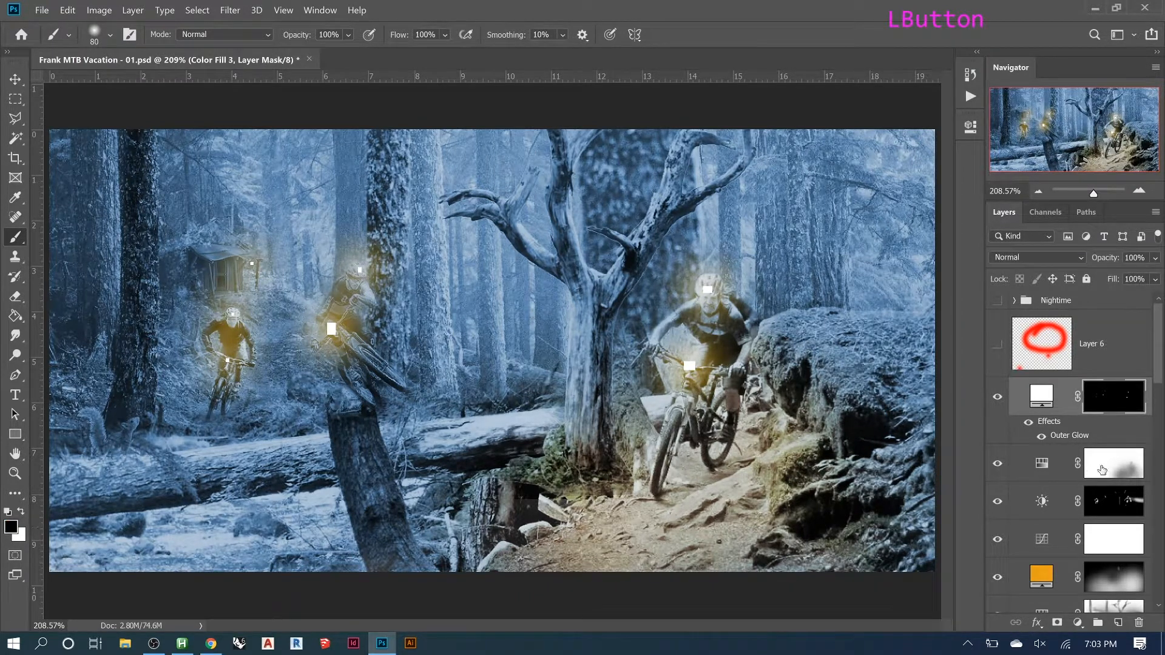
left_click(1061, 481)
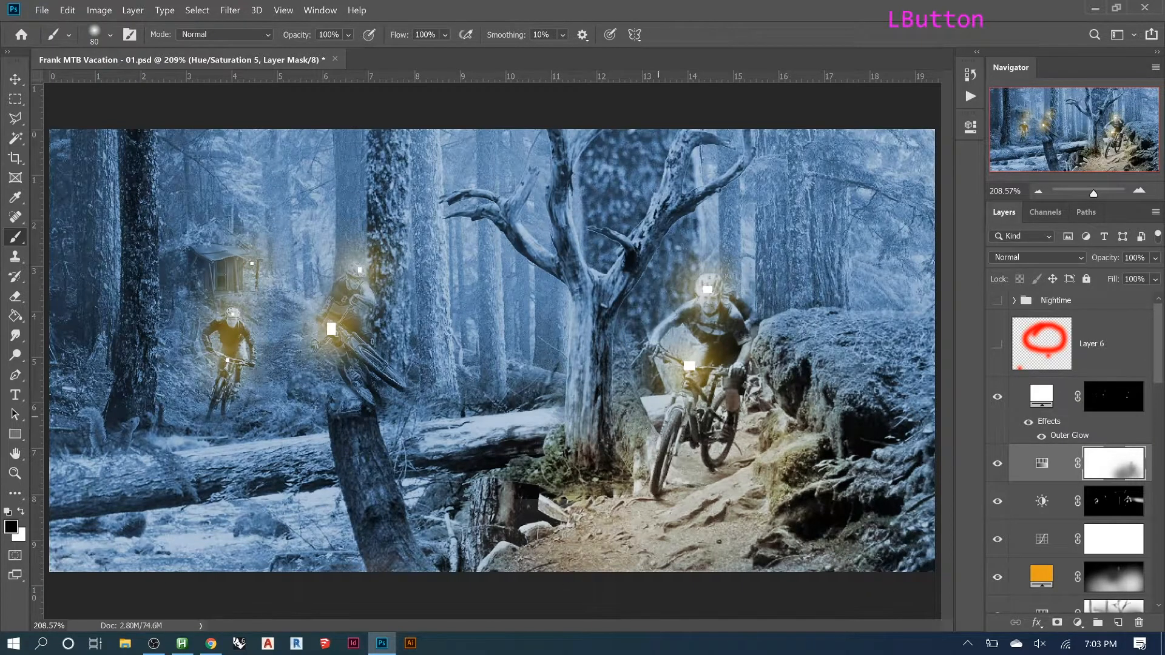
key("bracketright")
key("bracketright")
key("bracketright")
key("bracketright")
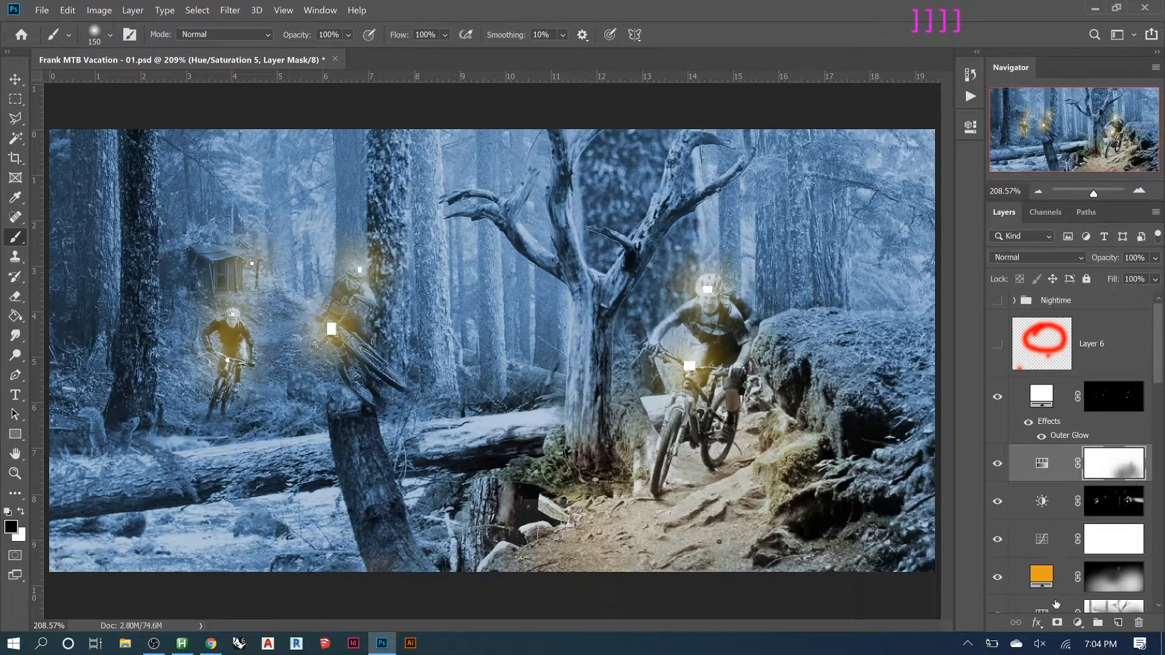
- Add a solid red (ff0000) color fill layer and move it to the top of the layer stack
left_click(1078, 624)
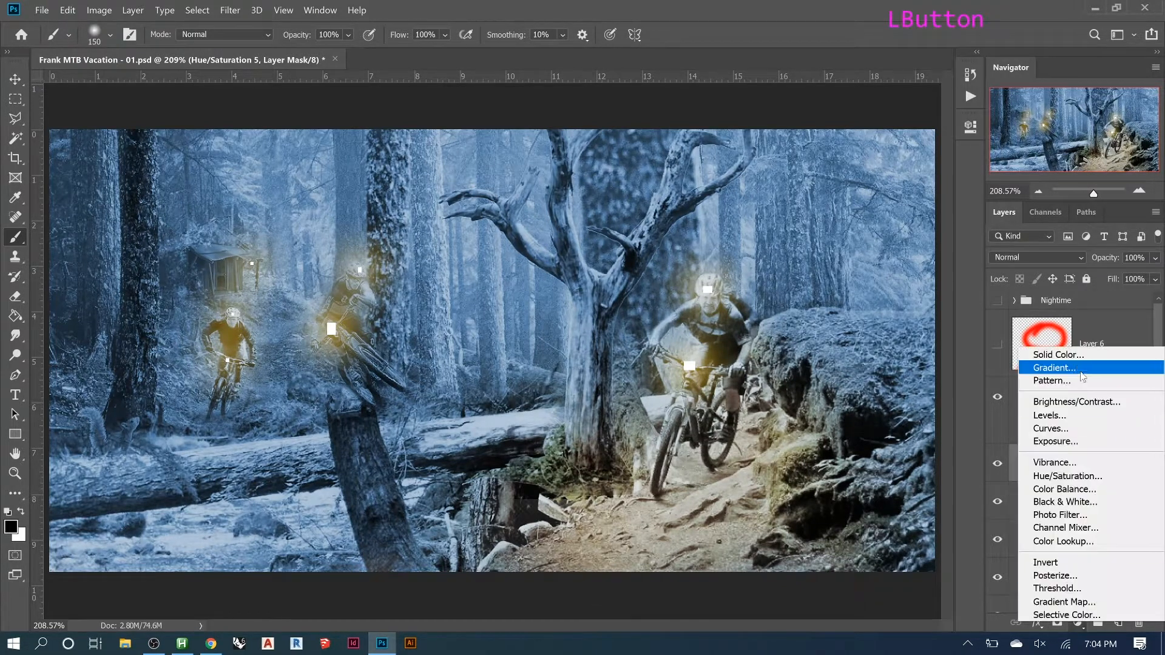
left_click(1079, 349)
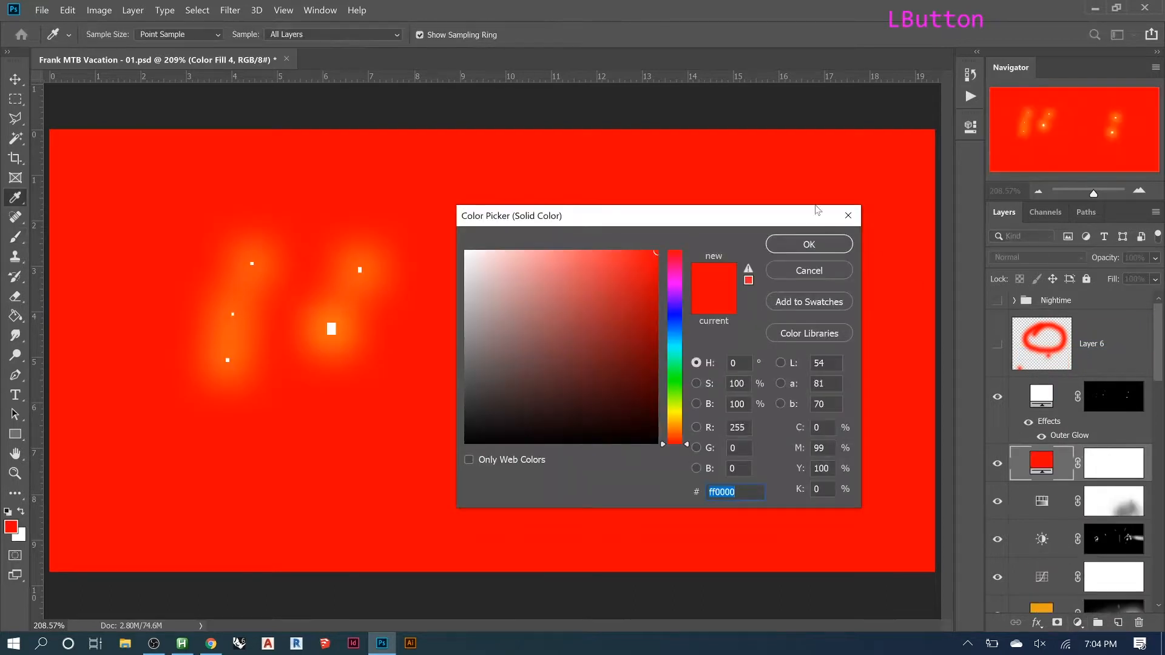
left_click(811, 246)
left_click_drag(1042, 462, 1039, 299)
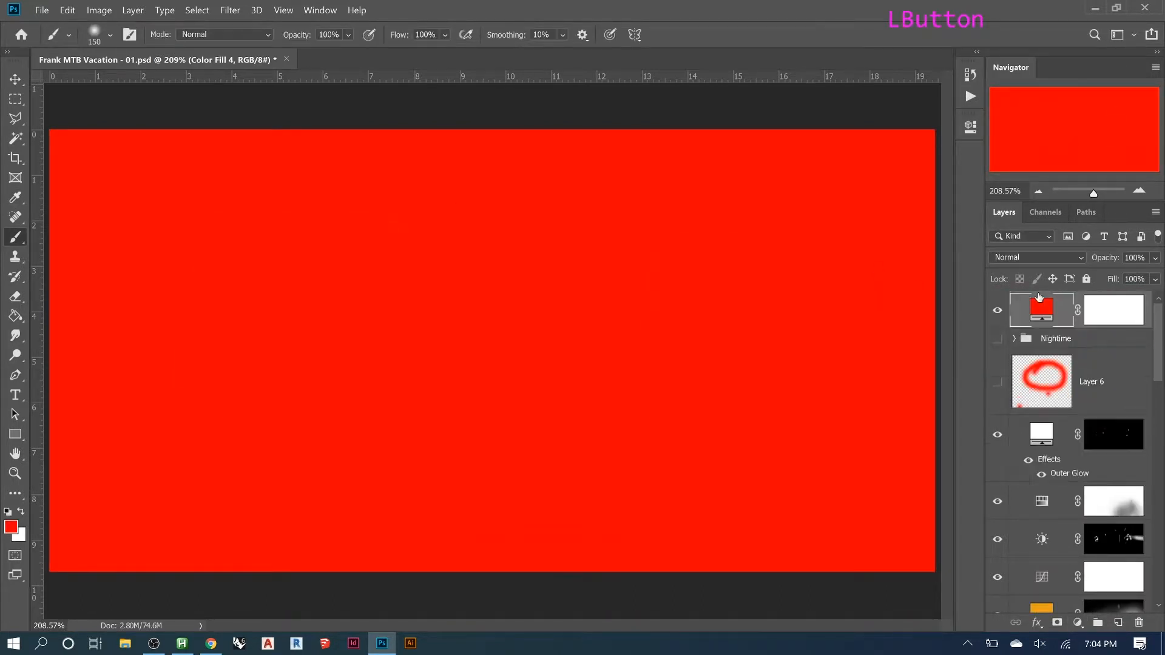
- Invert the red fill layer's mask to black and make white the foreground color for the Brush
left_click(1105, 306)
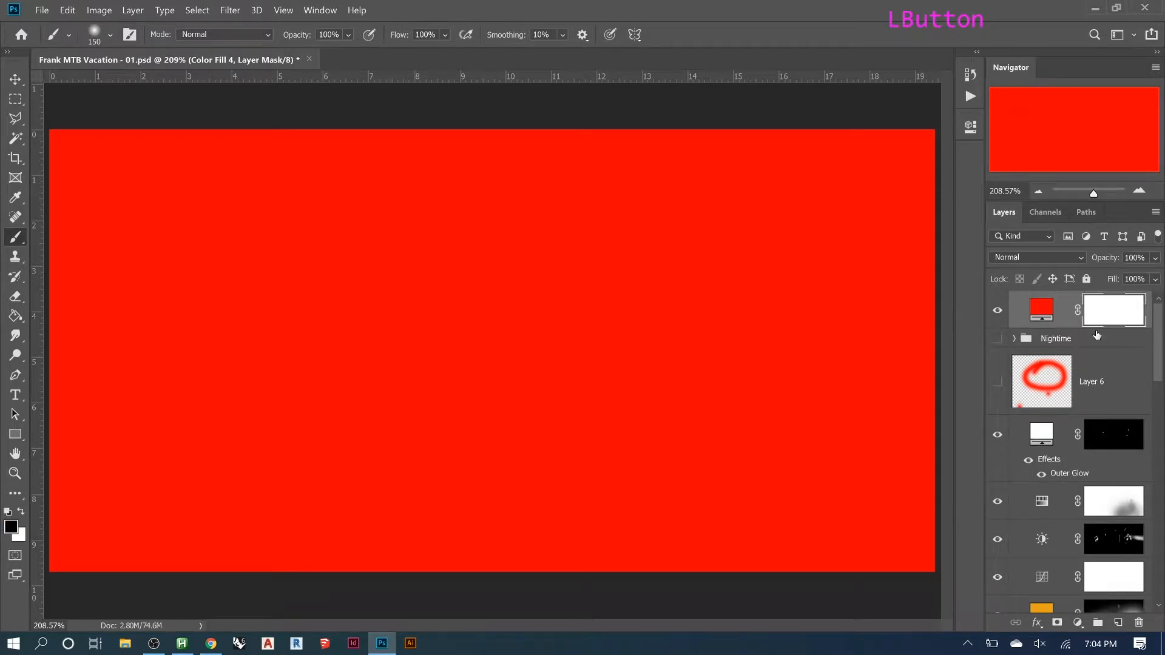
key("ctrl+i")
key("b")
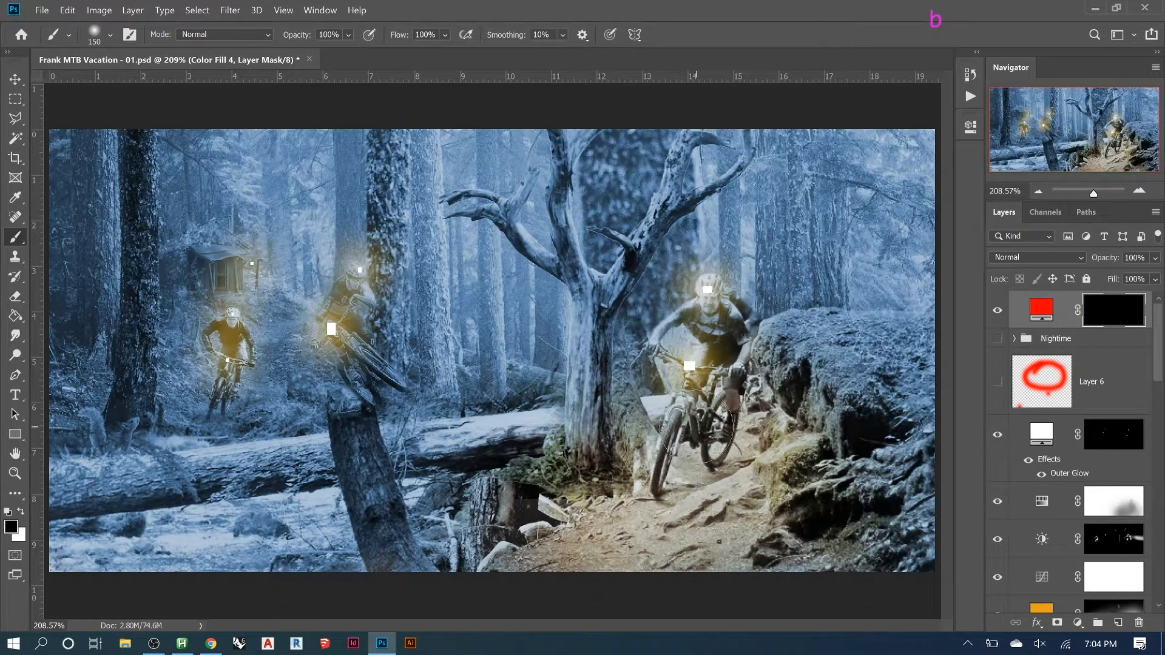
key("x")
- Try painting full-opacity white strokes on the red fill's mask over the near rider and around the scene, and undo them
mouse_move(728, 340)
left_mouse_down()
mouse_move(485, 438)
mouse_move(61, 479)
mouse_move(358, 249)
mouse_move(783, 206)
mouse_move(764, 486)
mouse_move(631, 449)
mouse_move(783, 425)
mouse_move(698, 449)
mouse_move(625, 503)
mouse_move(528, 540)
left_mouse_up()
left_click_drag(633, 469, 807, 500)
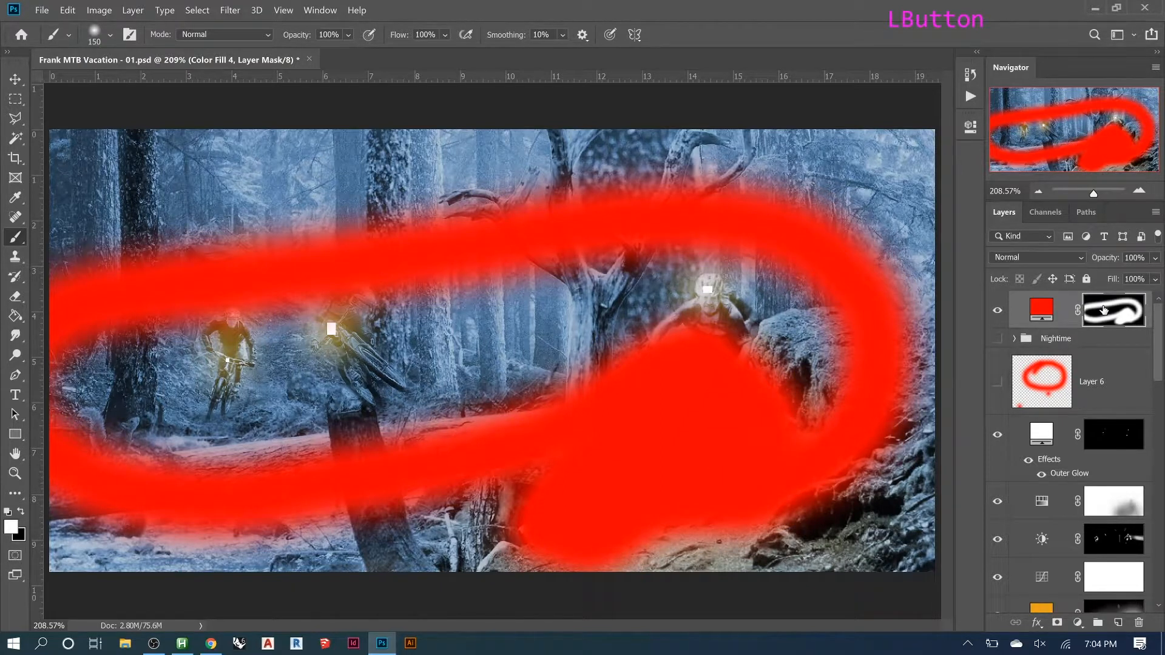
key("ctrl+z")
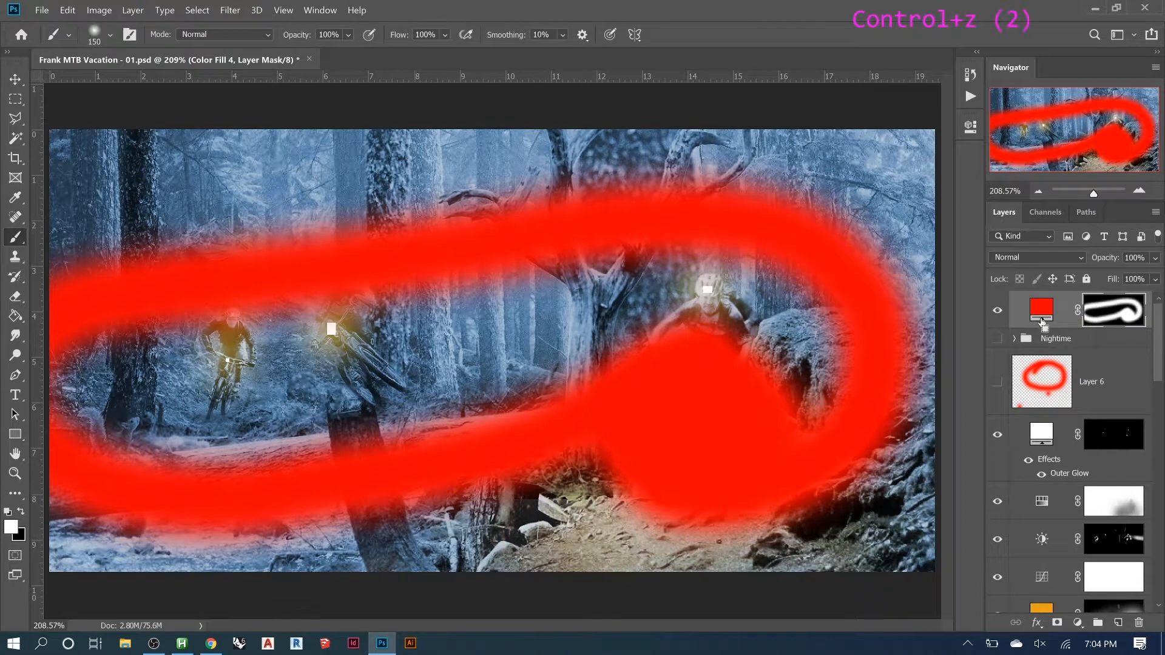
key("ctrl+z")
- Set the brush opacity to 20% and paint white on the red fill's mask across the riders, dead tree, rocks and trail
key("2")
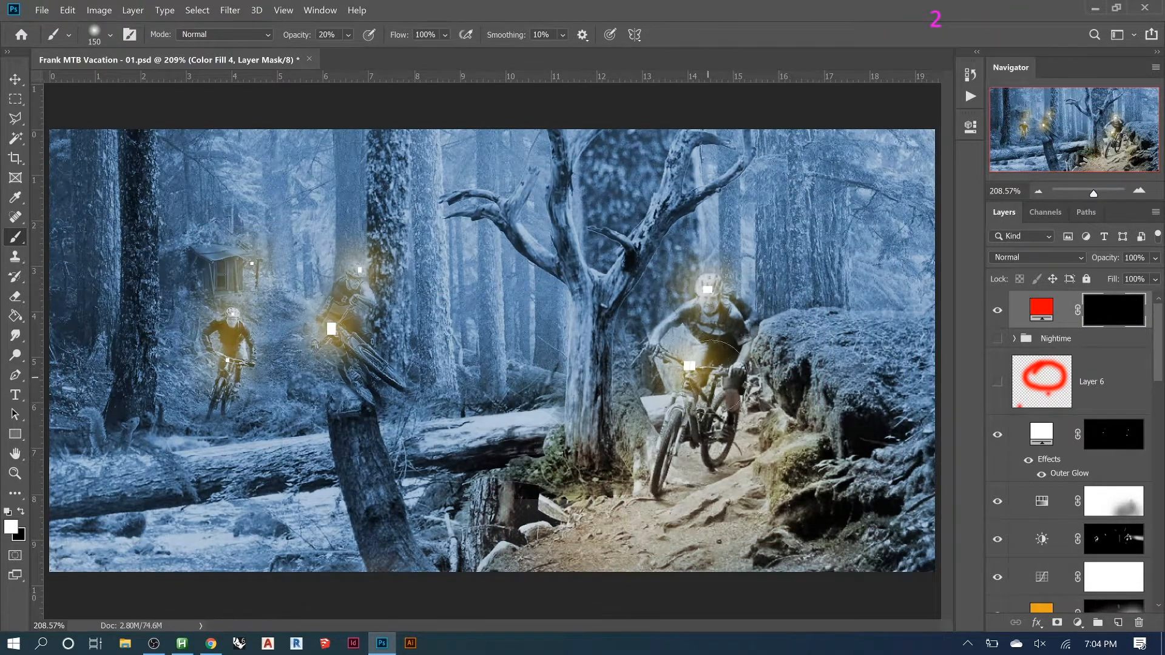
mouse_move(716, 364)
left_mouse_down()
mouse_move(695, 364)
mouse_move(664, 440)
mouse_move(528, 513)
mouse_move(218, 345)
mouse_move(364, 267)
mouse_move(667, 327)
mouse_move(467, 231)
left_mouse_up()
left_click_drag(425, 267, 312, 327)
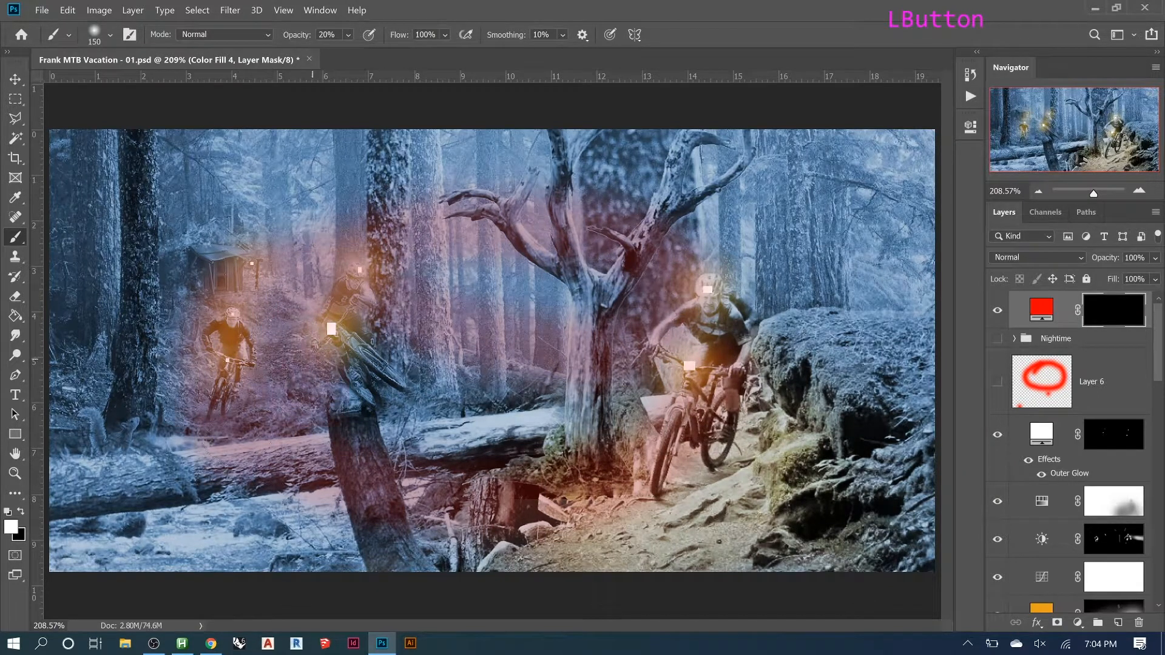
mouse_move(255, 301)
left_mouse_down()
mouse_move(643, 515)
mouse_move(716, 461)
mouse_move(606, 455)
mouse_move(542, 406)
left_mouse_up()
mouse_move(728, 298)
left_mouse_down()
mouse_move(795, 389)
mouse_move(910, 434)
mouse_move(858, 363)
left_mouse_up()
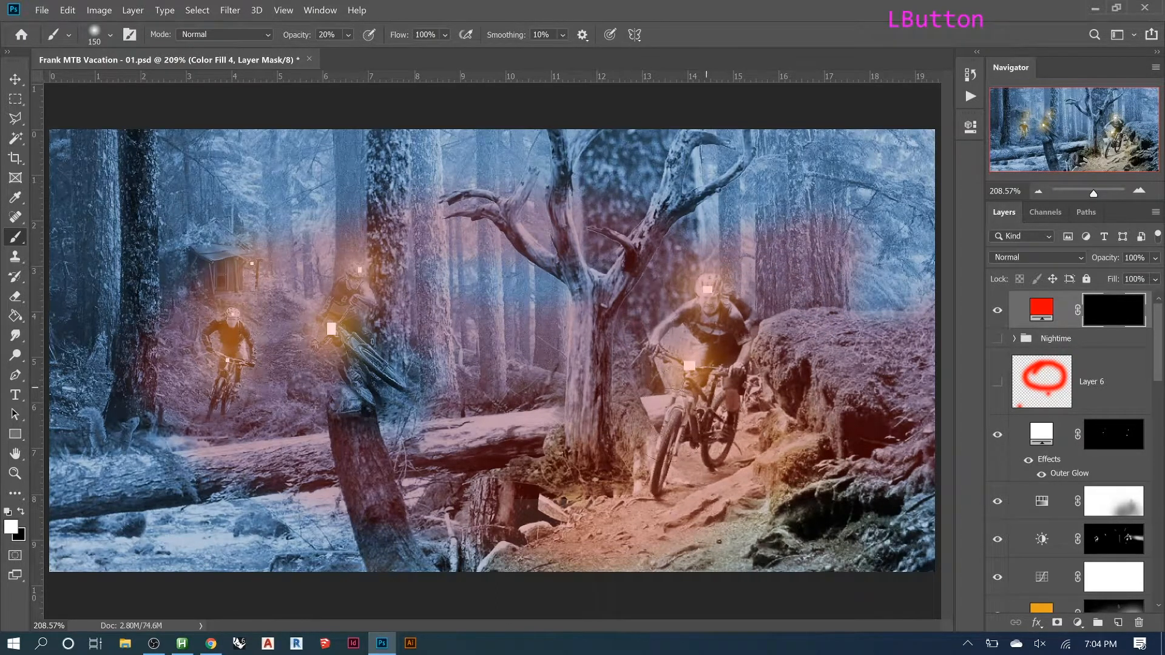
left_click_drag(719, 393, 691, 426)
left_click_drag(546, 400, 710, 454)
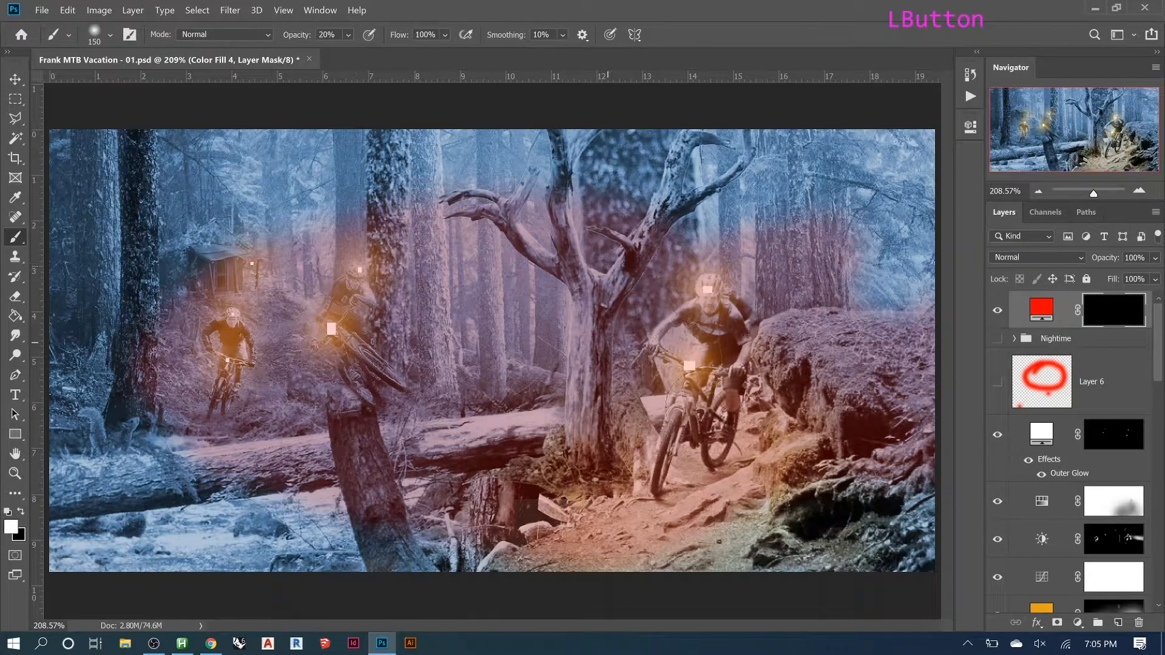
left_click_drag(660, 405, 634, 416)
left_click_drag(604, 362, 696, 371)
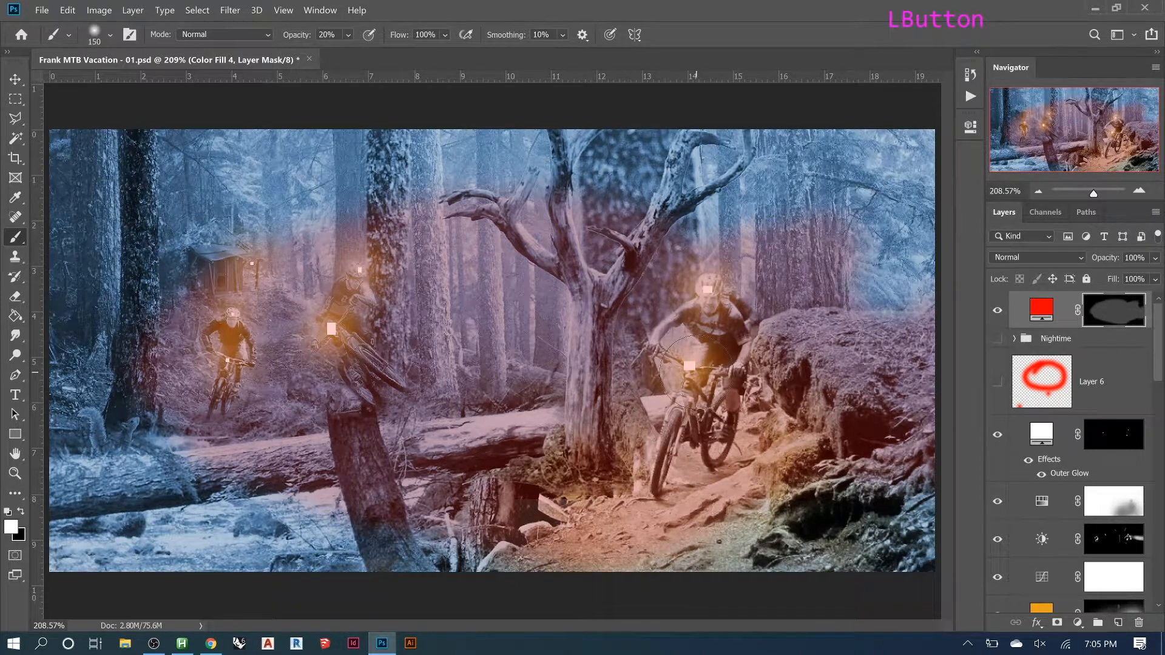
- Build up the red with repeated 20% strokes around the near rider and dead tree, concentrating extra dabs on the bike's headlight
left_click(692, 371)
mouse_move(692, 371)
left_mouse_down()
mouse_move(668, 401)
mouse_move(565, 418)
mouse_move(747, 355)
mouse_move(685, 464)
mouse_move(704, 364)
mouse_move(722, 491)
mouse_move(712, 468)
left_mouse_up()
left_click_drag(534, 430, 848, 384)
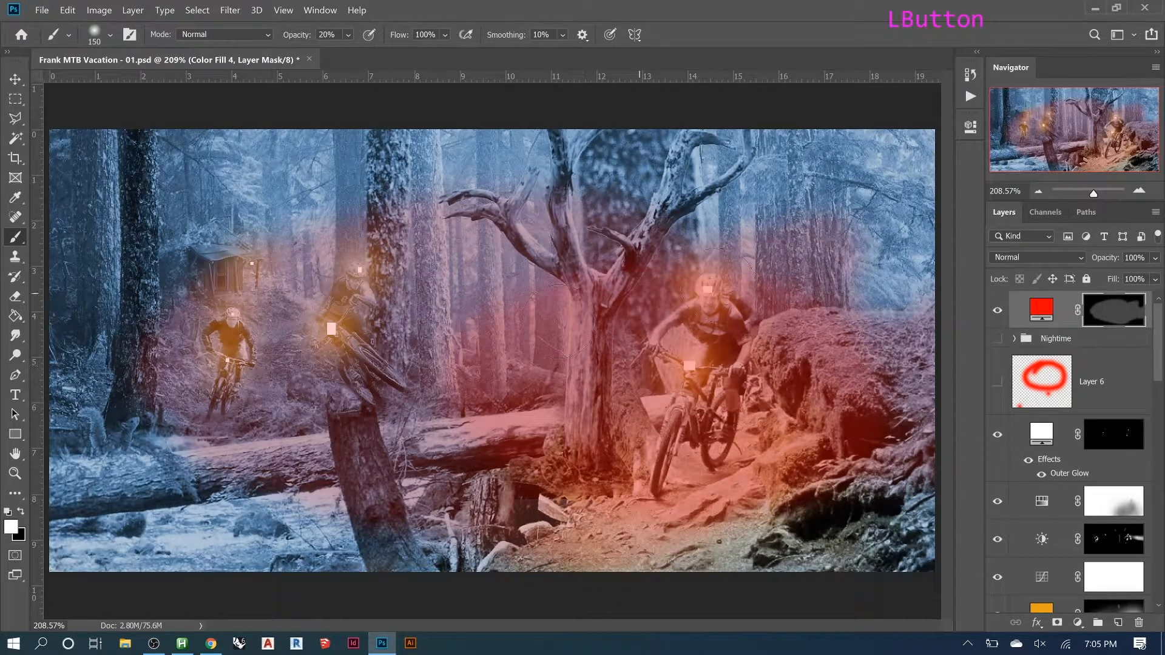
left_click_drag(701, 491, 685, 358)
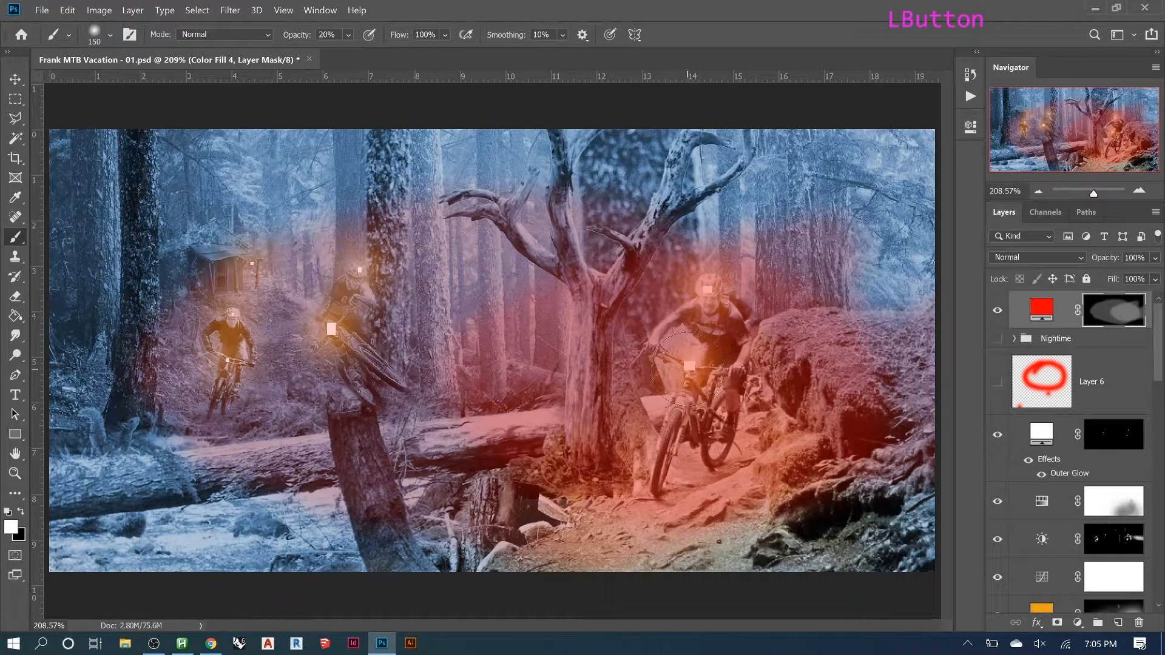
mouse_move(688, 368)
left_mouse_down()
mouse_move(718, 364)
mouse_move(679, 363)
mouse_move(675, 376)
mouse_move(711, 365)
mouse_move(653, 386)
mouse_move(707, 394)
mouse_move(672, 375)
mouse_move(695, 370)
left_mouse_up()
left_click(695, 370)
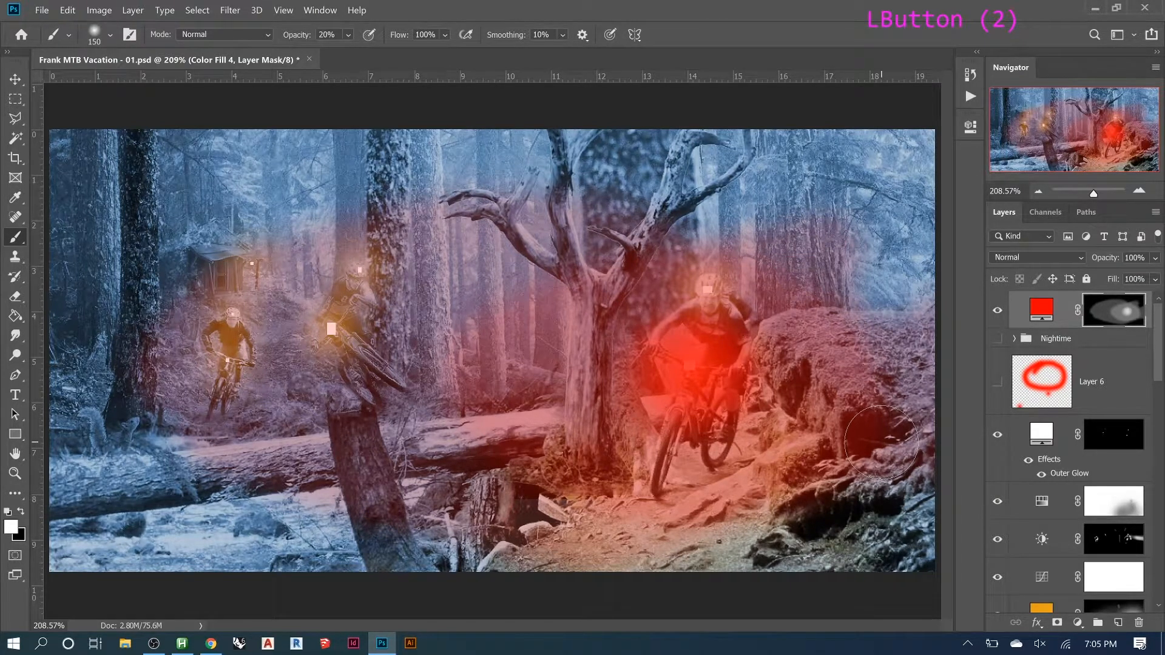
- Display the red fill layer's mask on its own, return to the full image and select the layer's color fill
left_click(1109, 321)
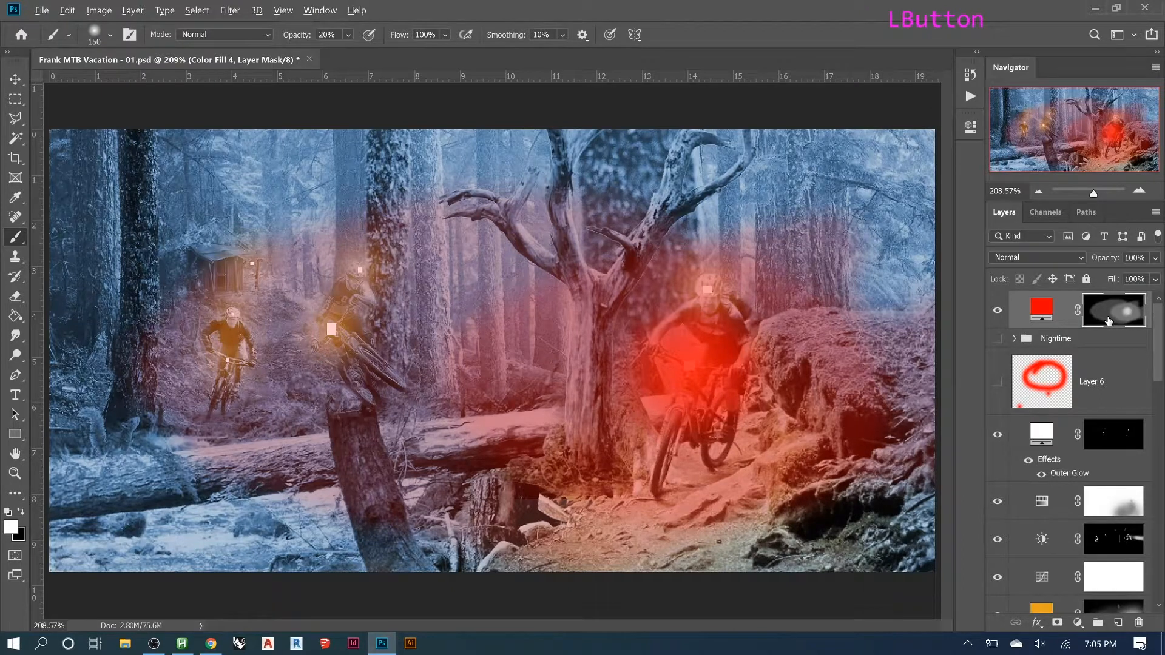
left_click(1109, 321, "alt")
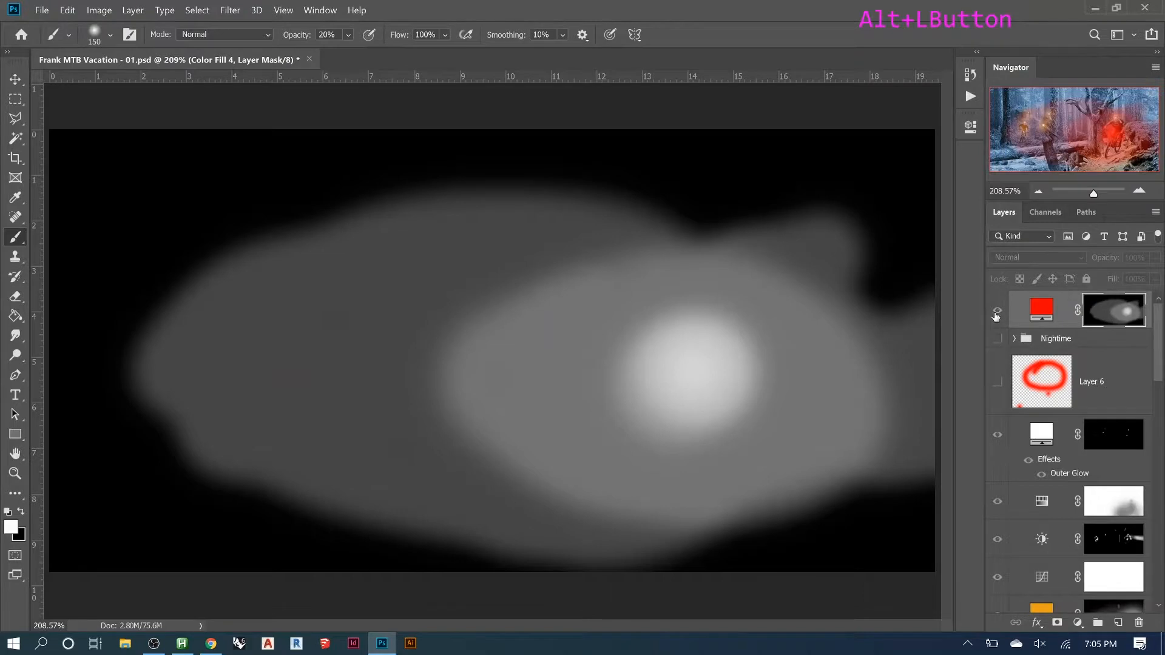
left_click(1107, 310)
left_click(1034, 312)
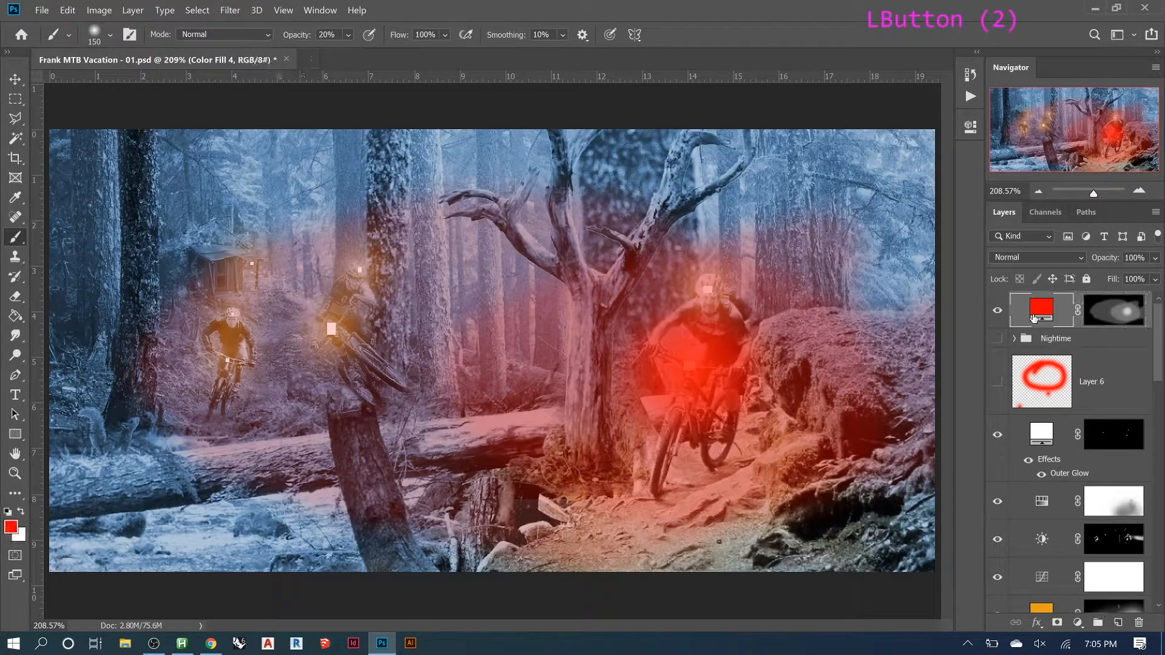
- Delete the red color fill layer, and inspect the mask of the Hue/Saturation layer below the glow layer on its own
key("Delete")
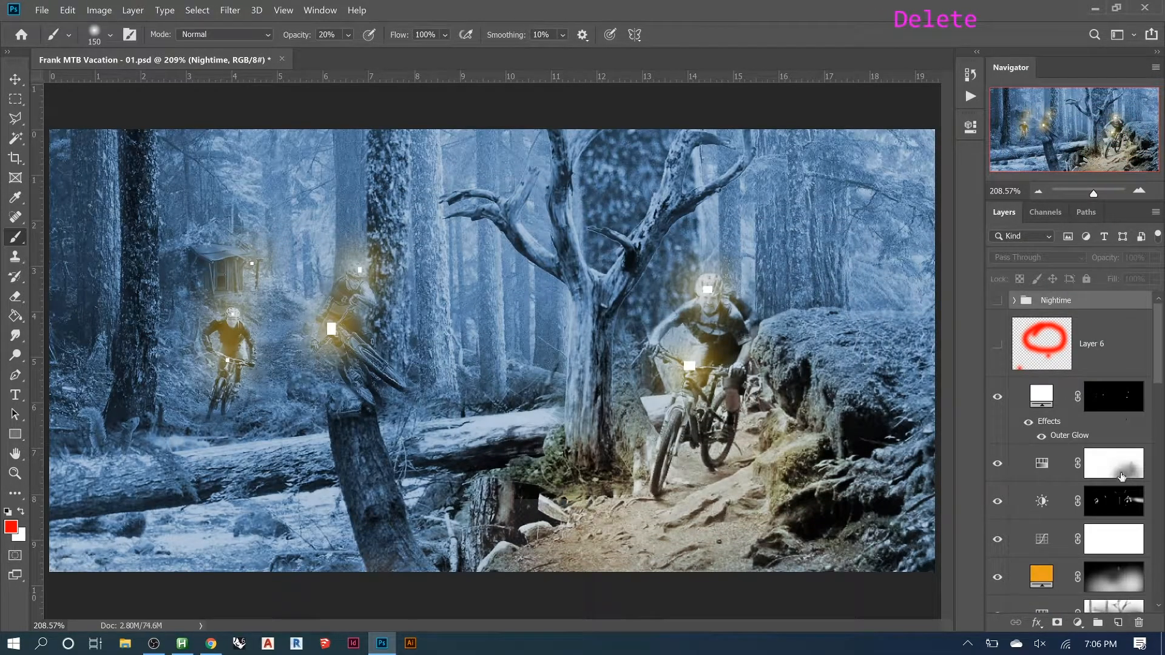
left_click(1119, 470)
left_click(1119, 470, "alt")
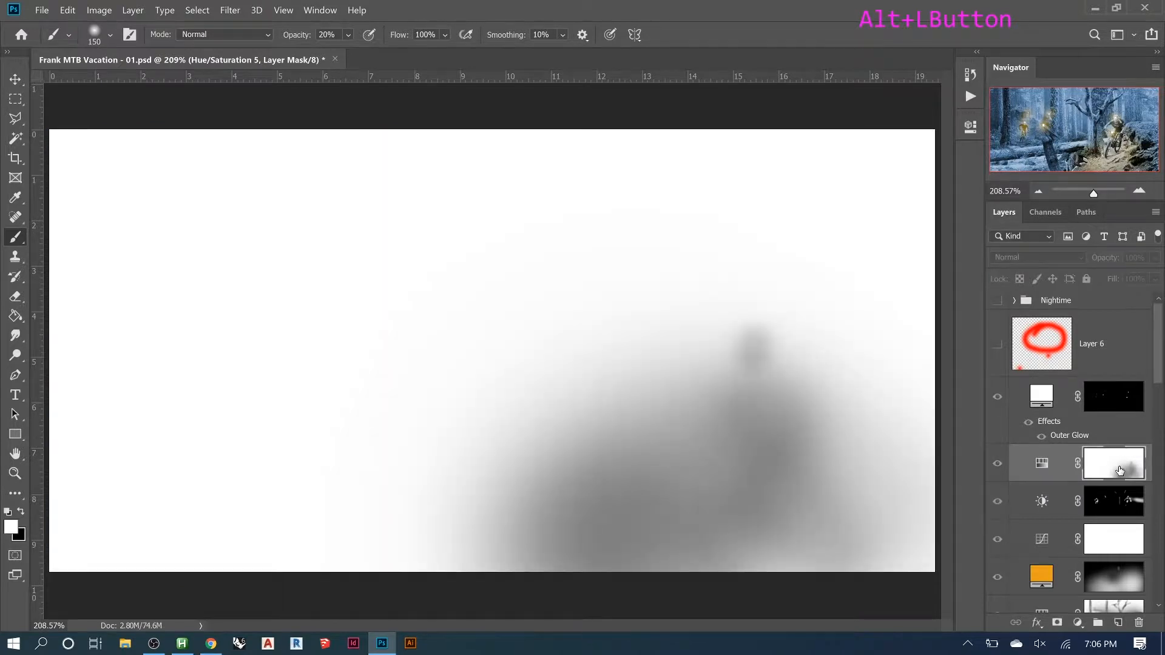
left_click(1119, 470, "alt")
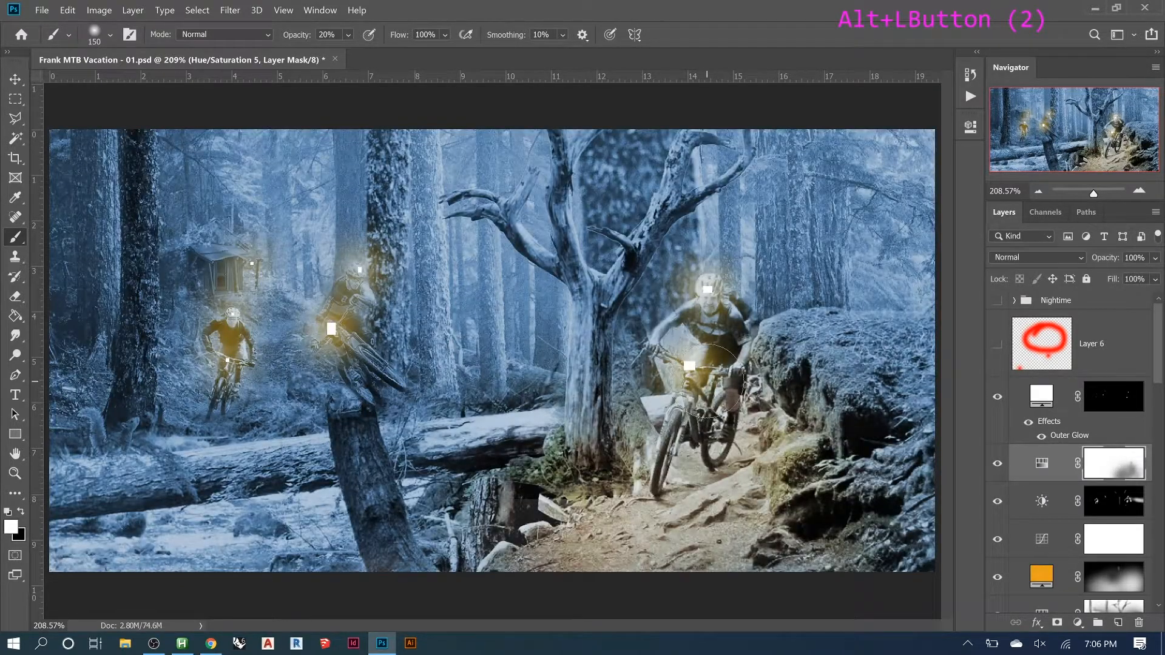
- Paint black at 20% opacity on the Hue/Saturation mask over the near rider's bike and the trail ahead to bring back warm color
left_click(707, 381)
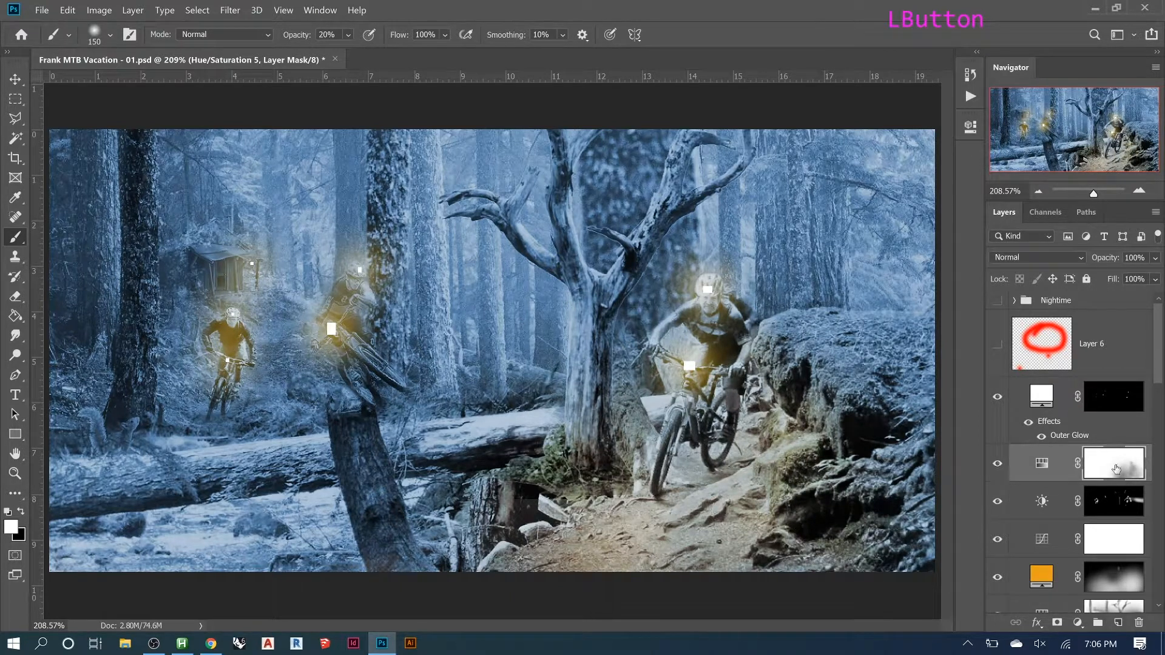
key("x")
left_click_drag(701, 402, 550, 557)
left_click_drag(718, 379, 791, 549)
mouse_move(704, 451)
left_mouse_down()
mouse_move(673, 446)
mouse_move(595, 521)
mouse_move(744, 533)
left_mouse_up()
mouse_move(740, 479)
left_mouse_down()
mouse_move(857, 587)
mouse_move(827, 580)
mouse_move(843, 577)
mouse_move(705, 308)
mouse_move(698, 370)
left_mouse_up()
left_click_drag(698, 370, 697, 388)
left_click(695, 434)
left_click(695, 437)
left_click(722, 352)
left_click(722, 428)
mouse_move(748, 449)
left_mouse_down()
mouse_move(737, 408)
mouse_move(756, 398)
mouse_move(743, 388)
left_mouse_up()
- Add 20% black strokes on the mask over the mossy boulder and rocks beside the near rider to warm them
left_click_drag(855, 505, 757, 424)
left_click(729, 344)
left_click(718, 342)
left_click(719, 346)
left_click(727, 421)
left_click(792, 382)
left_click(792, 389)
left_click(813, 412)
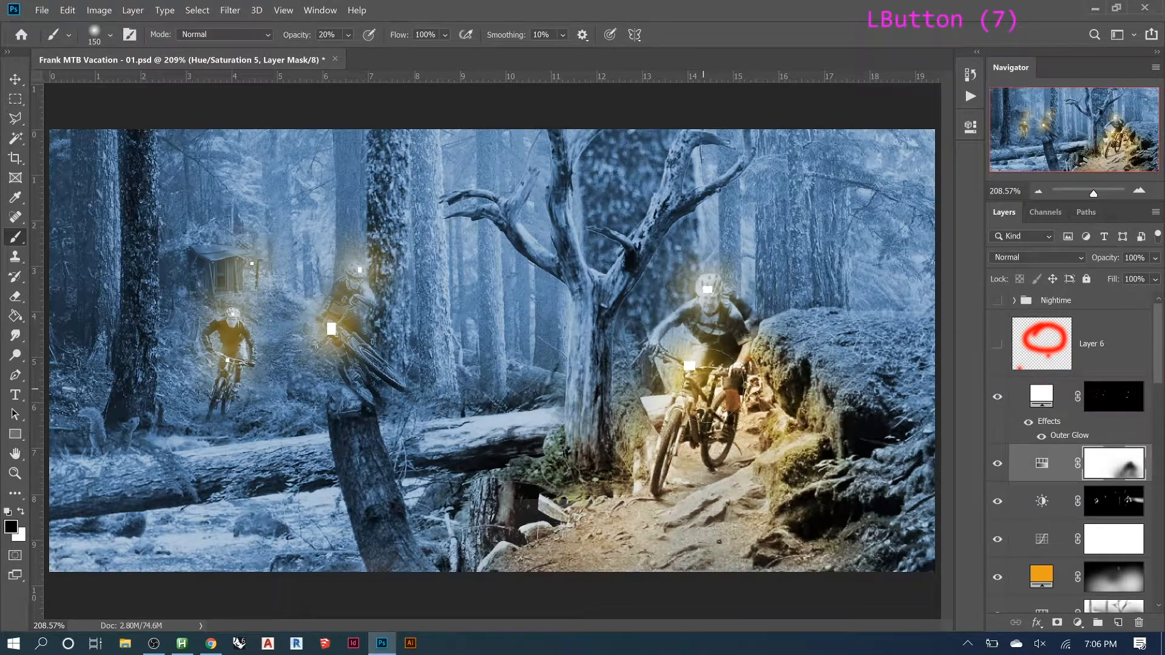
- Dab more black on the mask across the trail, the rocks beside it and the mossy ground around the foreground stump
left_click(758, 392)
left_click(846, 499)
left_click(750, 480)
left_click(724, 473)
left_click(554, 483)
left_click(508, 507)
left_click(556, 468)
left_click(706, 456)
left_click(695, 461)
left_click(682, 516)
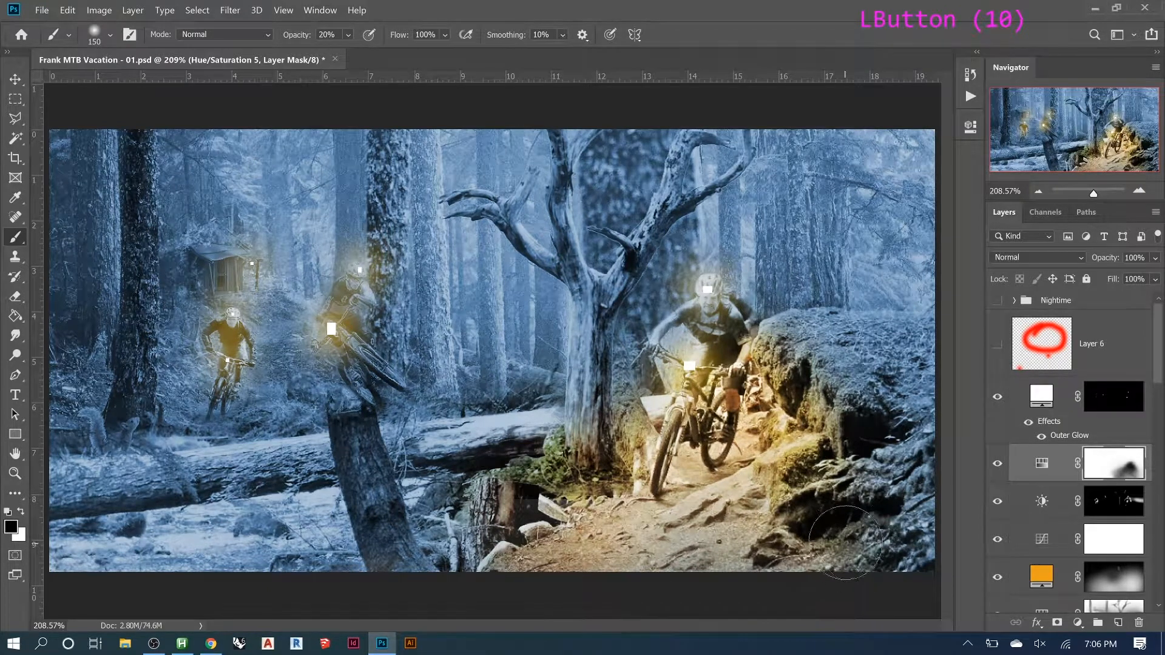
- Switch to white with a 45 px brush and dab the mask over the small mossy rock beside the trail to restore blue
key("x")
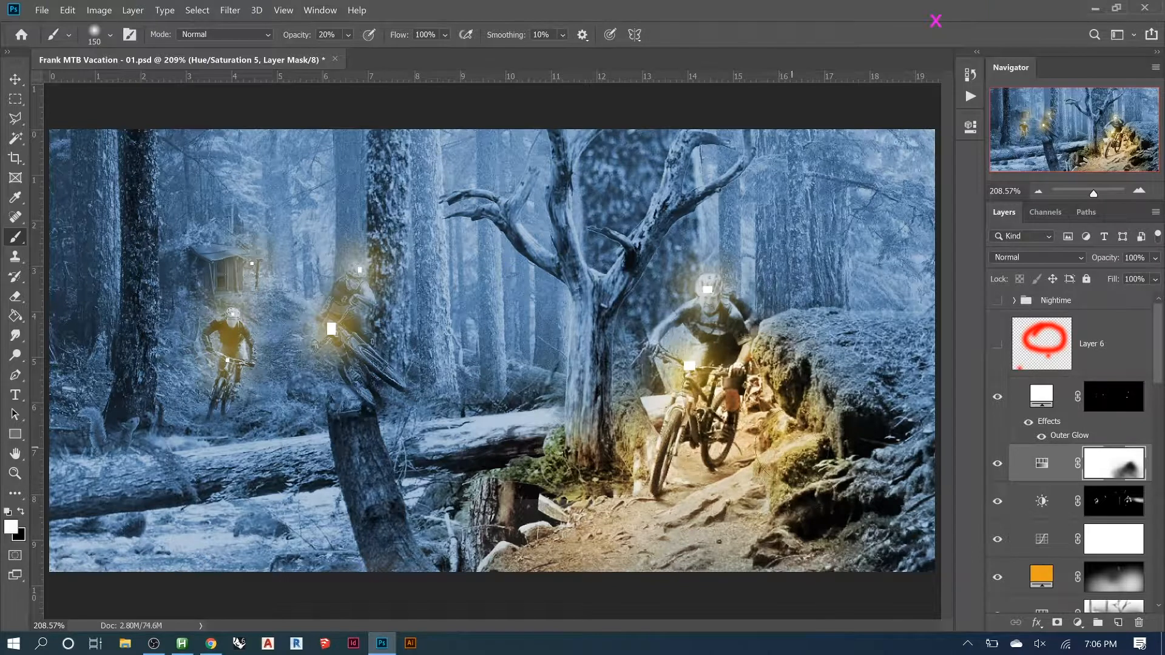
key("bracketleft")
key("bracketleft")
key("bracketleft")
key("bracketleft")
key("bracketleft")
key("bracketleft")
key("bracketleft")
key("bracketleft")
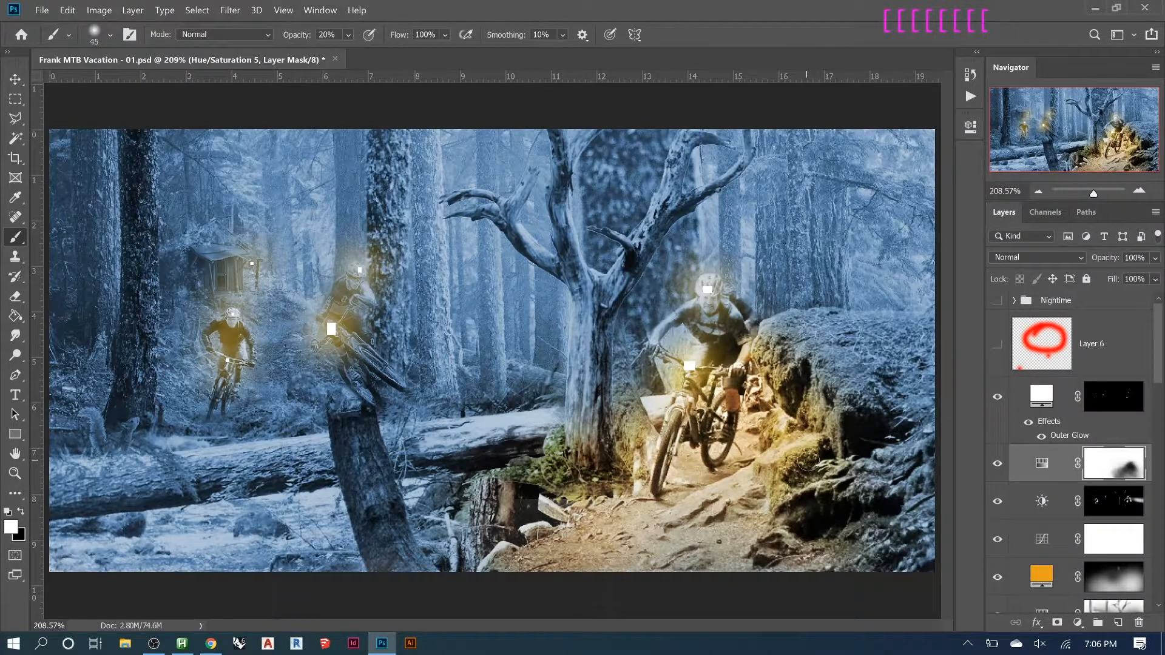
left_click(807, 464)
left_click(801, 467)
left_click(801, 467)
left_click(803, 469)
left_click(798, 473)
left_click(795, 476)
left_click(793, 480)
left_click(786, 485)
left_click(805, 480)
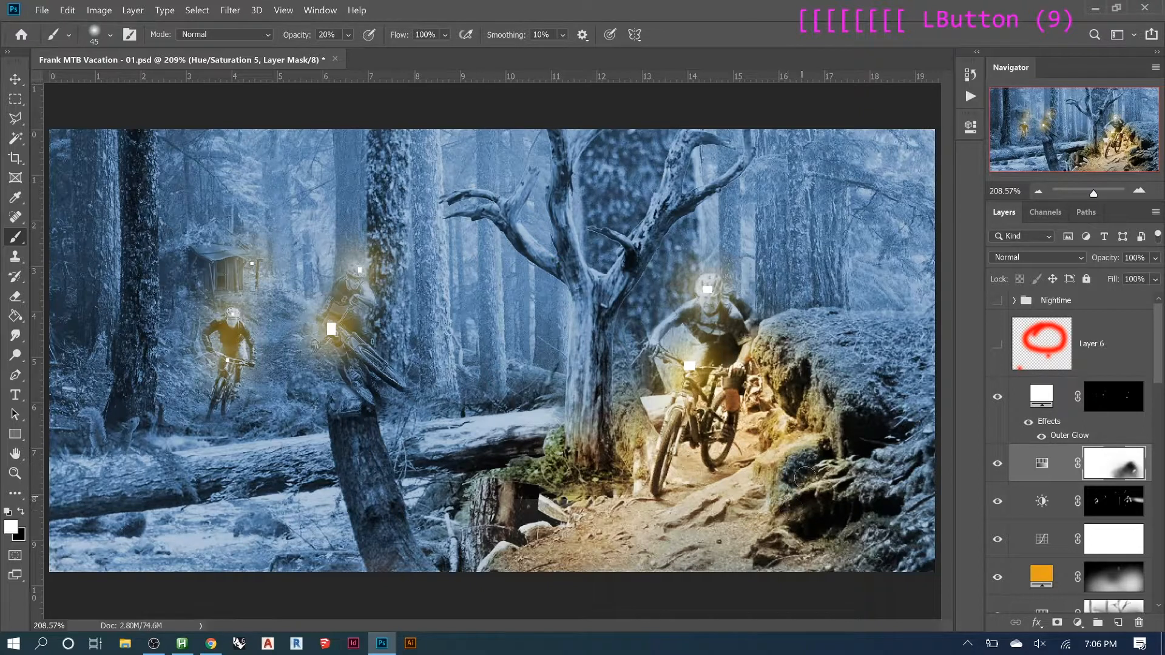
left_click(797, 479)
left_click(823, 456)
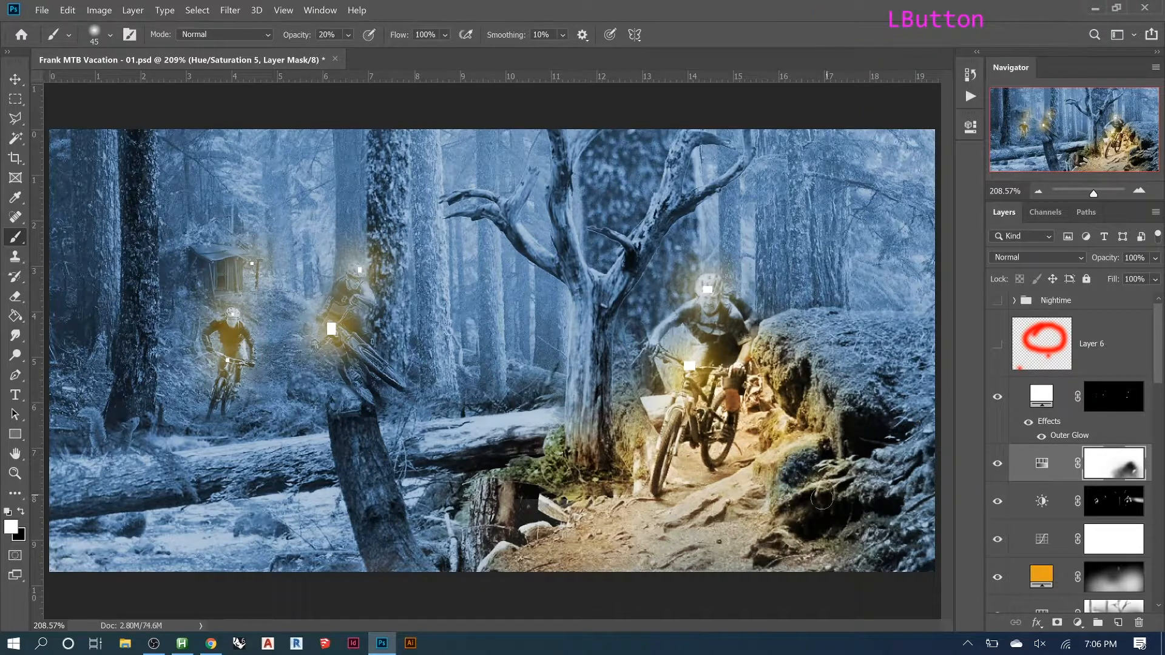
- Dab white on the mask over the face and shadowed side of the large mossy boulder next to the near rider
left_click(793, 397)
left_click(801, 377)
left_click(793, 401)
left_click(798, 374)
left_click(860, 424)
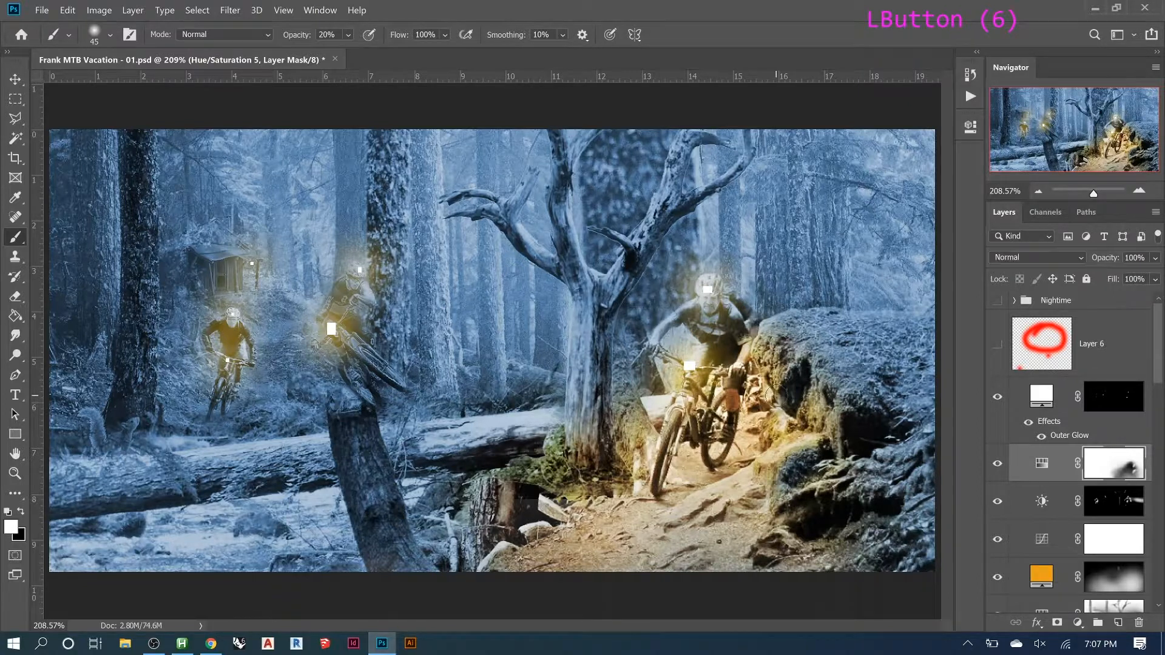
- Reduce the brush to 20 px and dab white on the mask at the boulder's base, the small mossy rock and the trail's stone ridges
key("bracketleft")
key("bracketleft")
key("bracketleft")
key("bracketleft")
key("bracketleft")
left_click(792, 426)
left_click(792, 426)
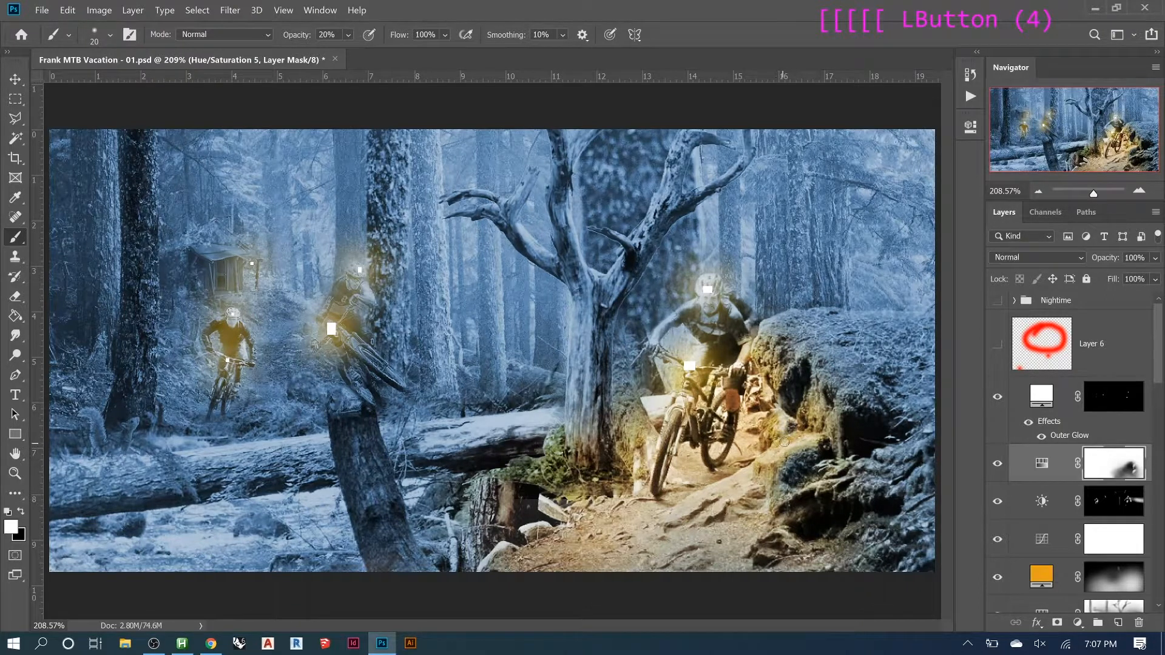
left_click(799, 475)
left_click(757, 494)
left_click(747, 501)
left_click(754, 498)
left_click(725, 514)
left_click(721, 517)
left_click(715, 521)
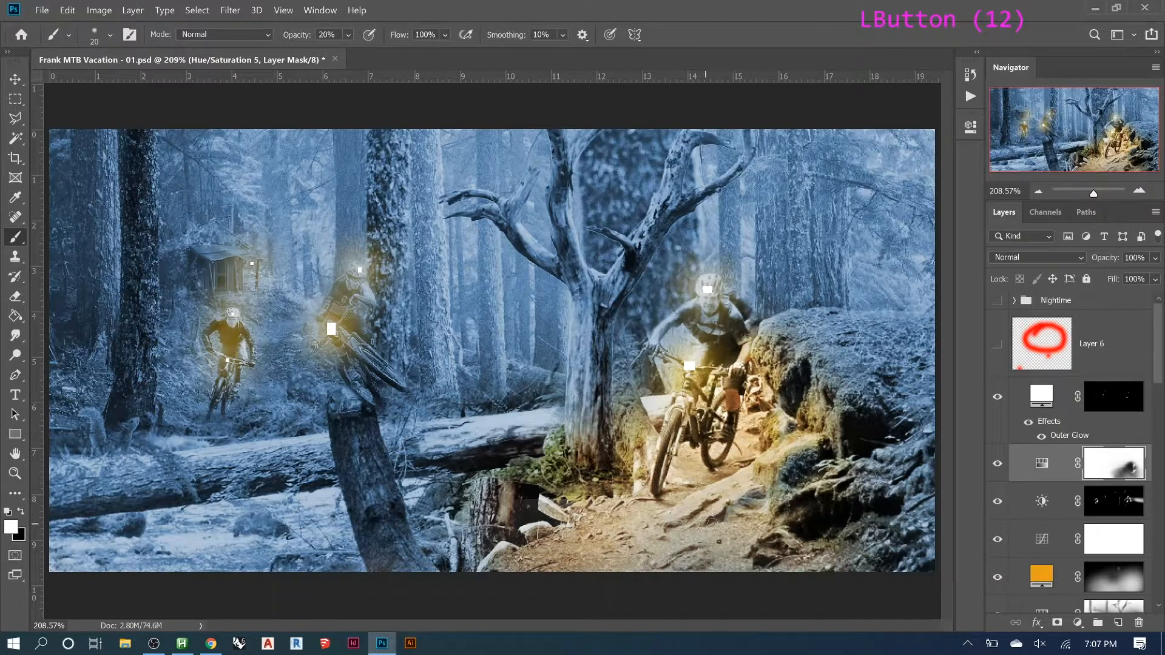
- Enlarge the brush to 80 px and dab white on the mask over the foreground ferns and dark rocks beside the trail
key("bracketright")
key("bracketright")
key("bracketright")
key("bracketright")
key("bracketright")
key("bracketright")
key("bracketright")
key("bracketright")
key("bracketright")
left_click(828, 513)
left_click(810, 503)
left_click(806, 524)
left_click(775, 551)
left_click(783, 565)
left_click(886, 511)
left_click(826, 514)
left_click(862, 525)
left_click(898, 553)
left_click(822, 574)
left_click(781, 576)
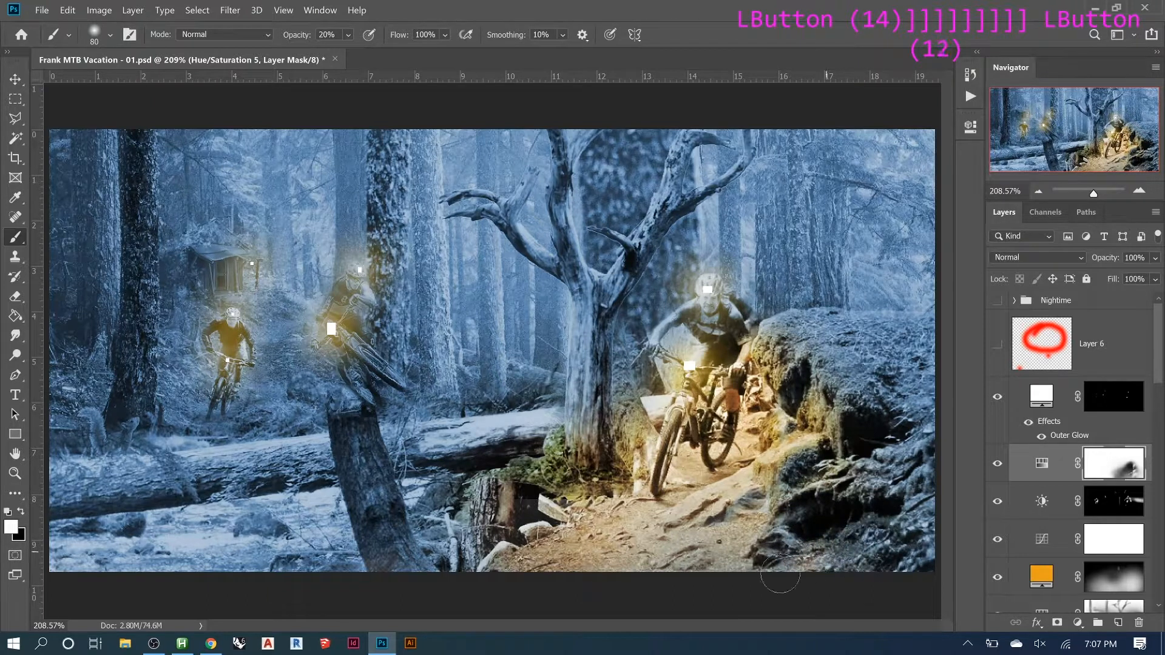
left_click(799, 574)
left_click(806, 567)
left_click(800, 564)
- Shrink the brush to 8 px and dab white on the mask along the edge of the flat rock in front of the bike
key("[")
key("[")
key("[")
key("[")
key("[")
key("[")
key("[")
key("[")
key("[")
key("[")
key("[")
key("[")
key("[")
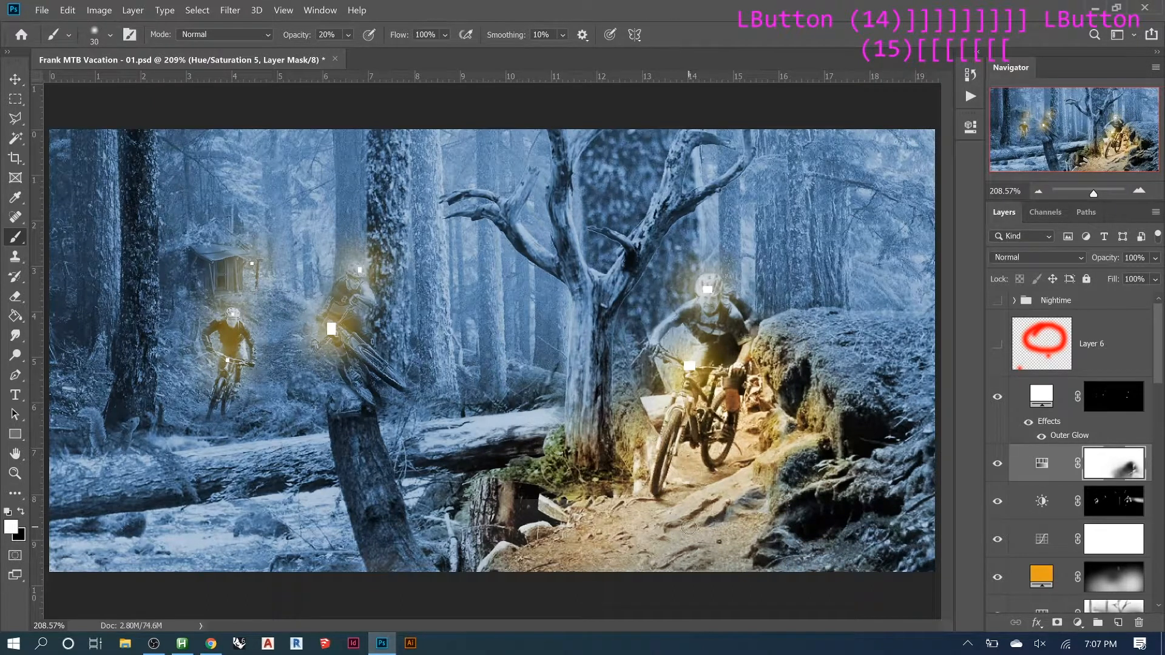
left_click(702, 532)
left_click(688, 519)
left_click(689, 518)
left_click(691, 518)
left_click(692, 517)
left_click(693, 516)
left_click(693, 516)
left_click(694, 516)
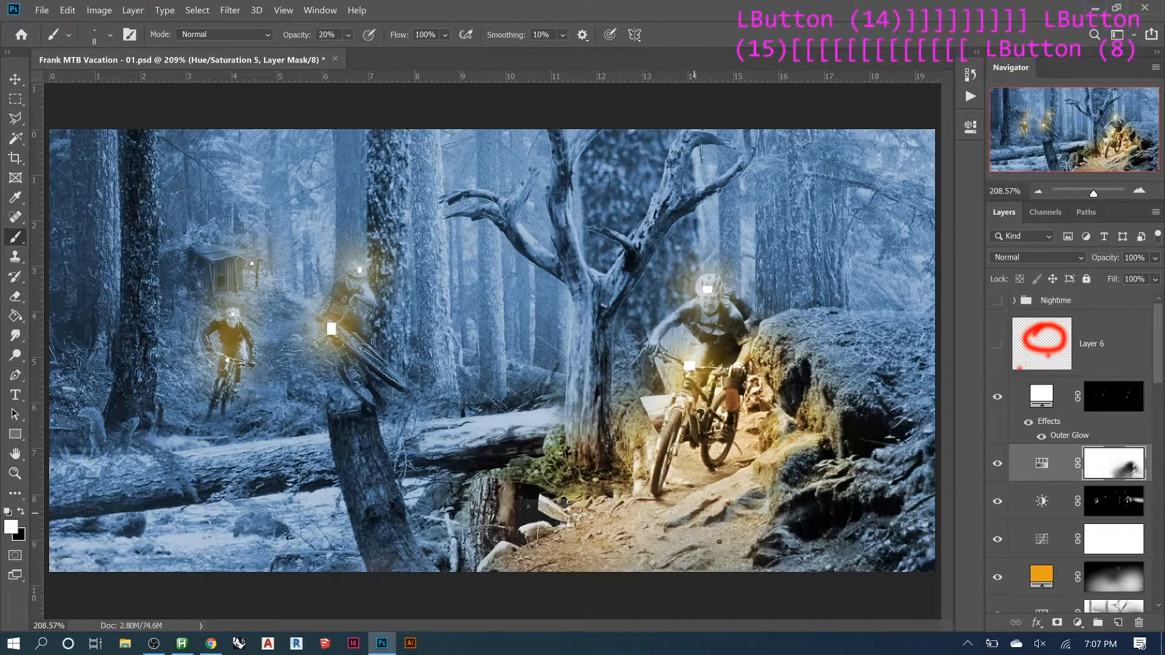
left_click(693, 517)
left_click(692, 519)
left_click(690, 520)
left_click(689, 521)
left_click(687, 523)
left_click(686, 524)
- Increase the brush to 25 px and dab white on the mask across the flat trail rock's shadowed surface to turn it blue
key("]")
key("]")
key("]")
key("]")
key("]")
left_click(686, 525)
left_click(685, 527)
left_click(683, 526)
left_click(691, 526)
left_click(698, 526)
left_click(704, 524)
left_click(710, 521)
left_click(706, 524)
left_click(699, 531)
left_click(691, 538)
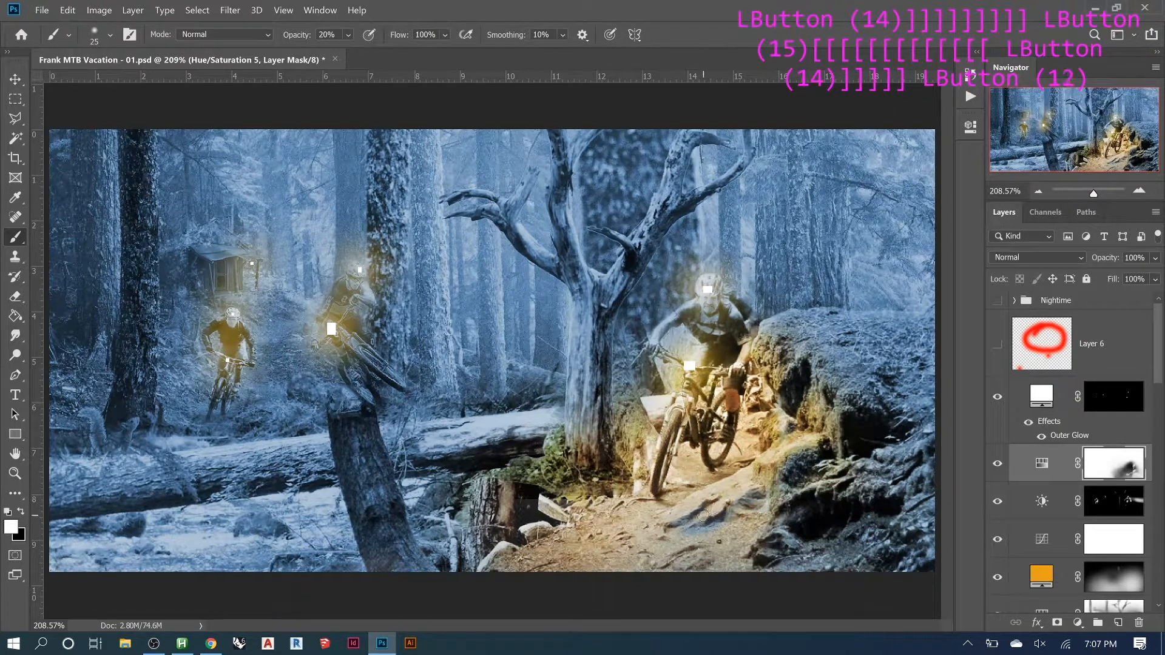
- Enlarge the brush to 60 px and dab white on the mask over the lower foreground of the dirt trail
key("]")
key("]")
key("]")
key("]")
key("]")
left_click(741, 533)
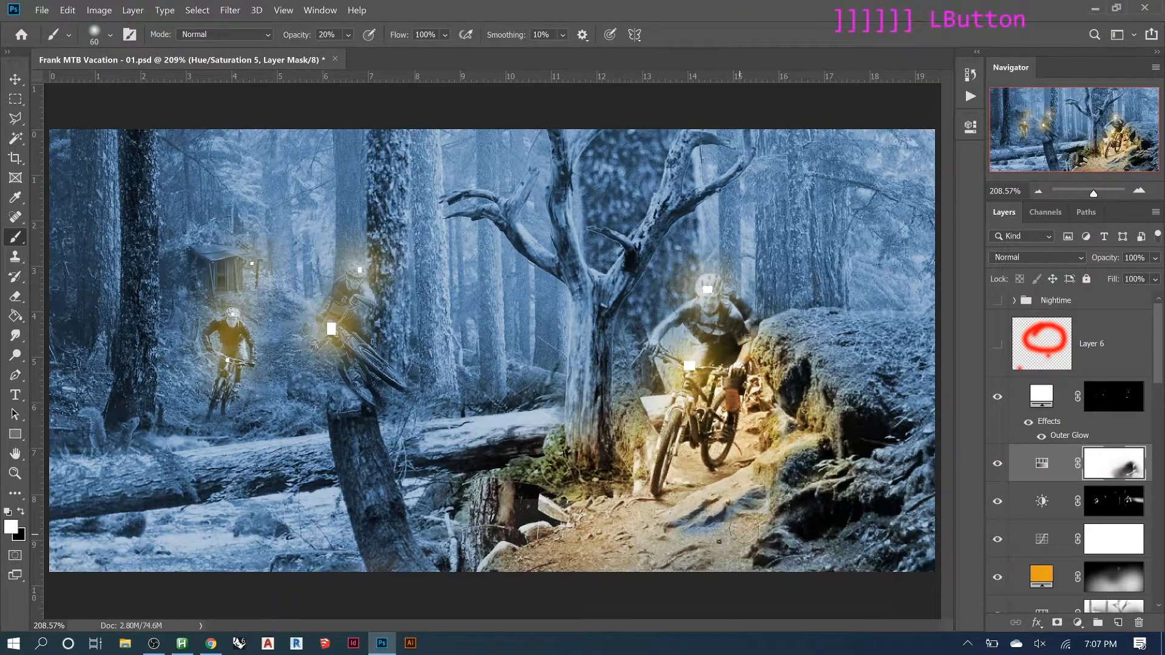
- Reduce the brush to 35 px and dab white on the mask along the mossy rock edge beside the trail
key("[")
key("[")
key("[")
key("[")
left_click(766, 474)
left_click(768, 474)
left_click(771, 474)
left_click(774, 473)
left_click(777, 473)
- Dab white on the mask with the 35 px brush over the gap between the foreground bike and the boulder
key("[")
key("[")
key("]")
key("]")
left_click(752, 395)
left_click(750, 401)
left_click(748, 406)
left_click(751, 394)
left_click(755, 390)
left_click(750, 398)
left_click(746, 407)
left_click(750, 418)
left_click(747, 421)
left_click(747, 413)
left_click(741, 408)
left_click(751, 406)
left_click(754, 402)
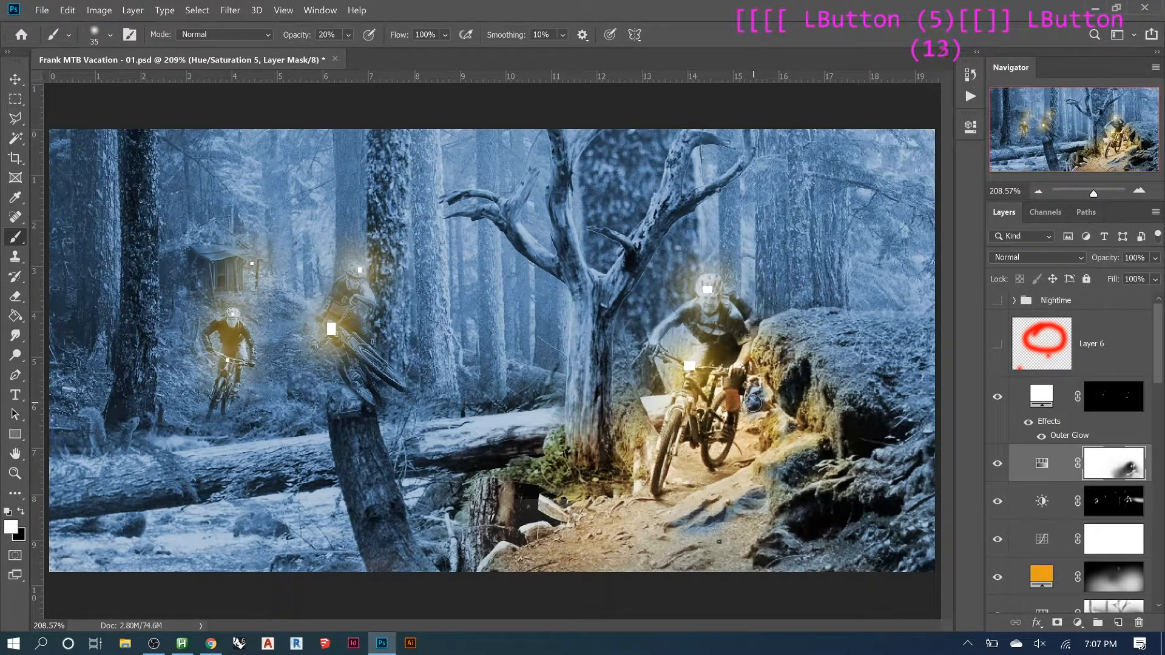
left_click(733, 402)
left_click(743, 396)
left_click(755, 405)
left_click(759, 406)
left_click(761, 404)
left_click(762, 402)
left_click(765, 401)
left_click(765, 400)
left_click(735, 420)
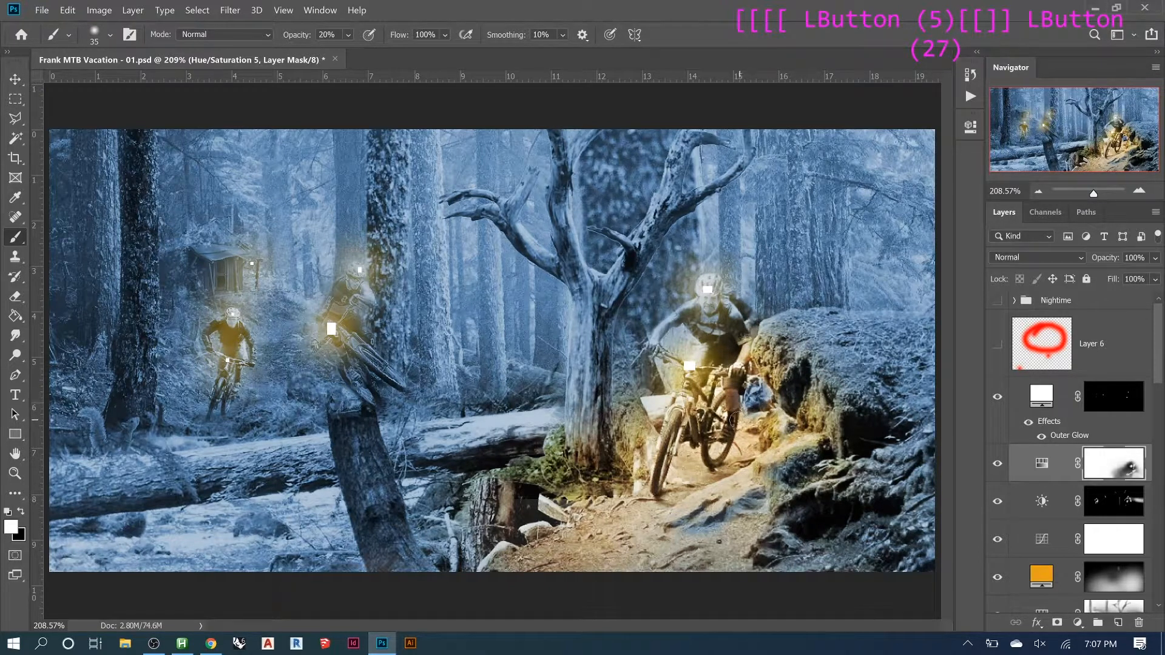
- Dab white on the mask over the trail behind the rear wheel and between the foreground bike's wheels
left_click(745, 433)
left_click(756, 428)
left_click(768, 427)
left_click(757, 438)
left_click(747, 447)
left_click(743, 450)
left_click(740, 452)
left_click(732, 452)
left_click(721, 451)
left_click(718, 448)
left_click(686, 451)
left_click(688, 453)
left_click(690, 457)
left_click(689, 461)
left_click(689, 466)
left_click(697, 466)
left_click(731, 462)
left_click(725, 461)
left_click(720, 457)
left_click(718, 453)
left_click(717, 451)
- Dab white on the mask over the ground around the front wheel, toward the dead tree
left_click(677, 458)
left_click(654, 447)
left_click(651, 444)
left_click(648, 442)
left_click(644, 434)
left_click(639, 426)
left_click(634, 422)
left_click(647, 437)
- Enlarge the brush to 90 px and dab white on the mask over the mossy ground and base of the dead tree
key("bracketright")
key("bracketright")
key("bracketright")
key("bracketright")
key("bracketright")
key("bracketright")
key("bracketright")
left_click(565, 454)
left_click(593, 452)
left_click(586, 456)
left_click(573, 470)
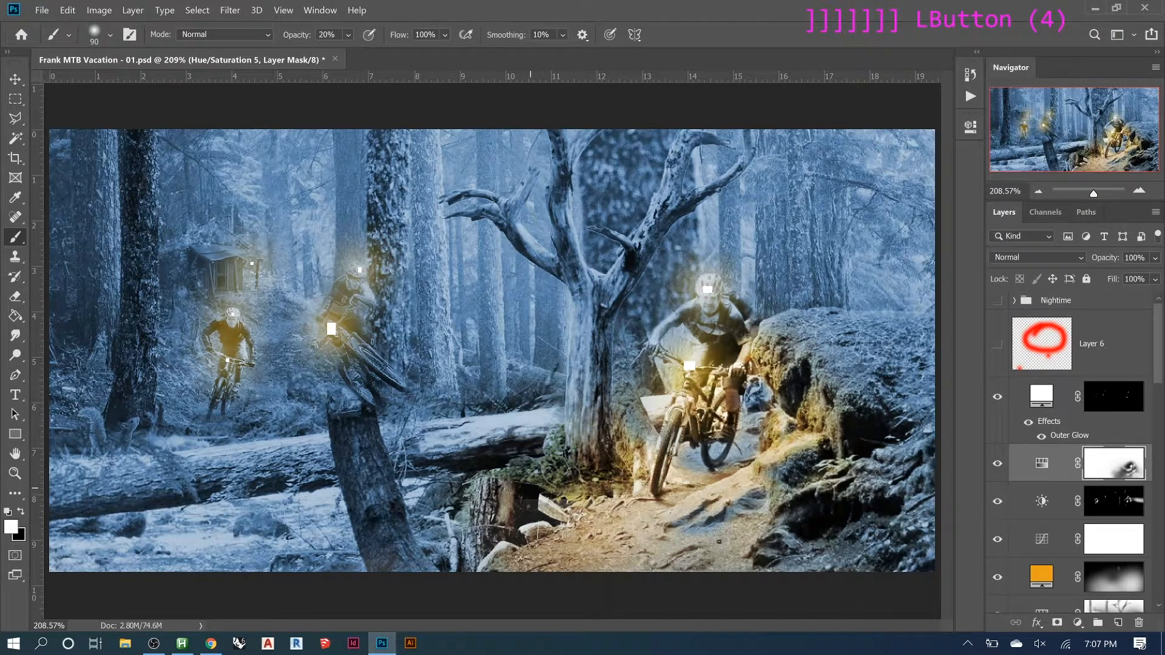
left_click(610, 423)
left_click(602, 418)
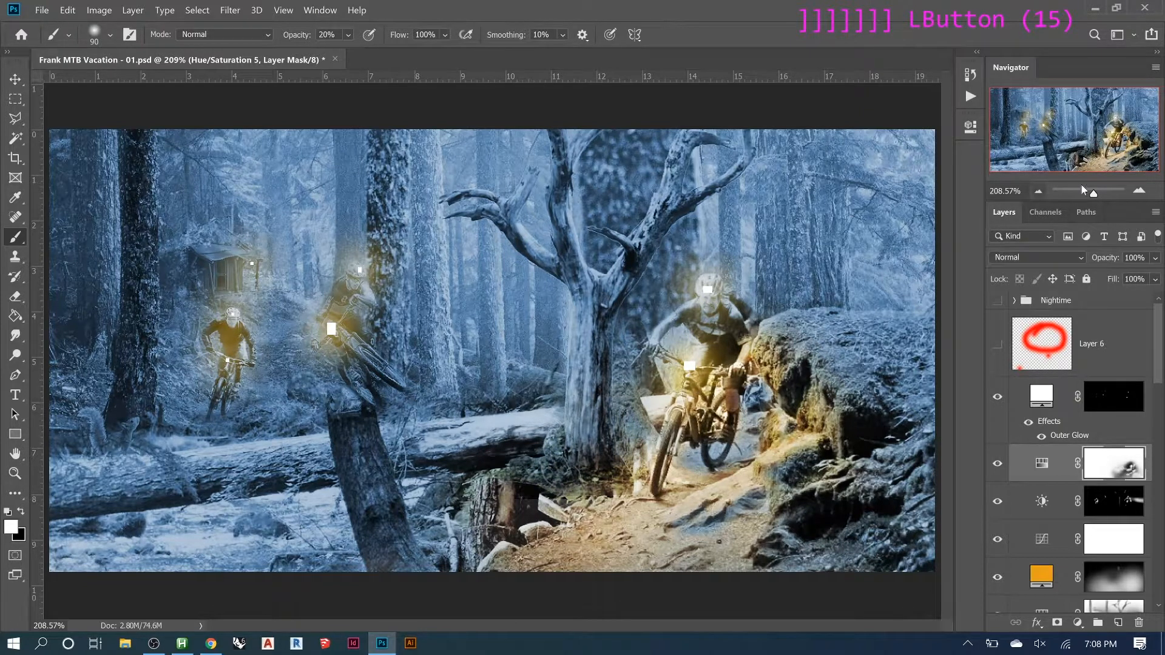
- Compare the whole image with the Hue/Saturation layer mask disabled and enabled
scroll(728, 347, "down", 3)
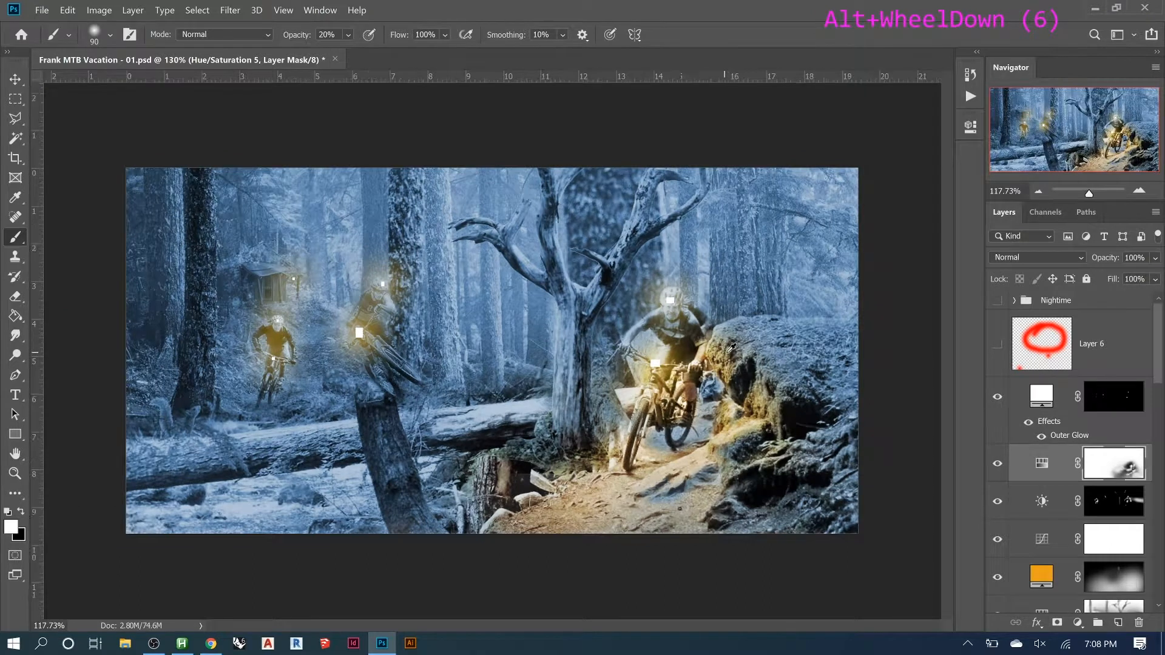
scroll(728, 347, "down", 3)
scroll(604, 346, "up", 2)
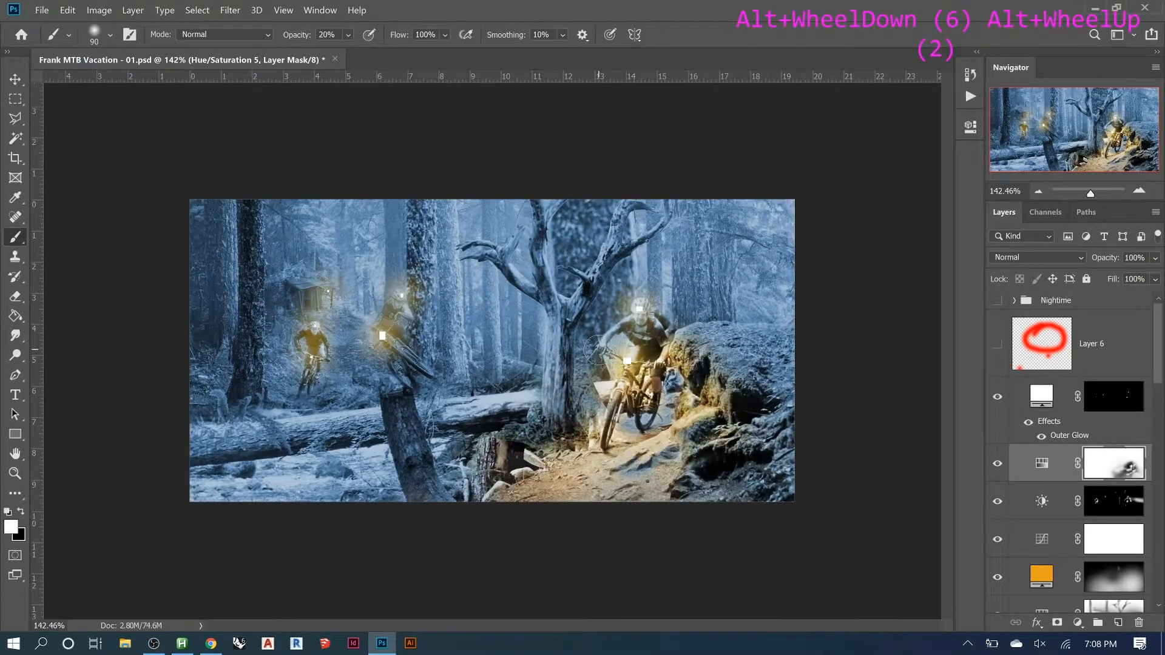
left_click(1112, 474, "shift")
left_click(1113, 474, "shift")
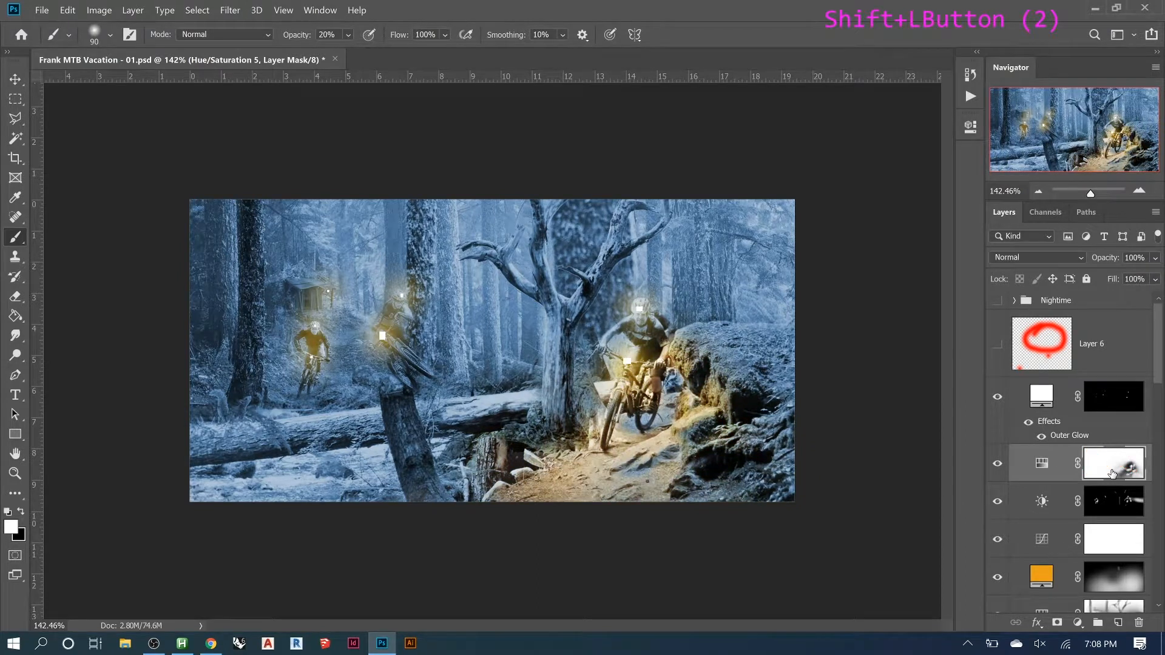
left_click(1112, 474, "shift")
left_click(1112, 474, "shift")
- Paint black on the Hue/Saturation mask with a 45 px brush down the side of the leaning stump facing the trail
key("bracketleft")
key("bracketleft")
key("bracketleft")
key("bracketleft")
key("bracketleft")
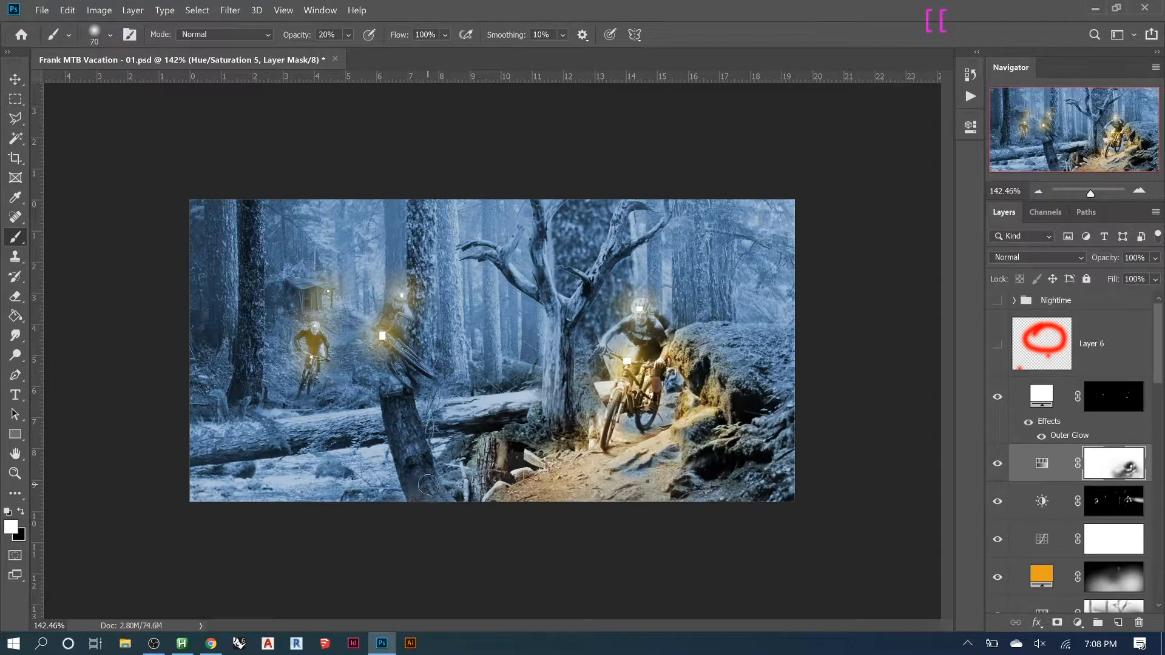
left_click(1112, 460)
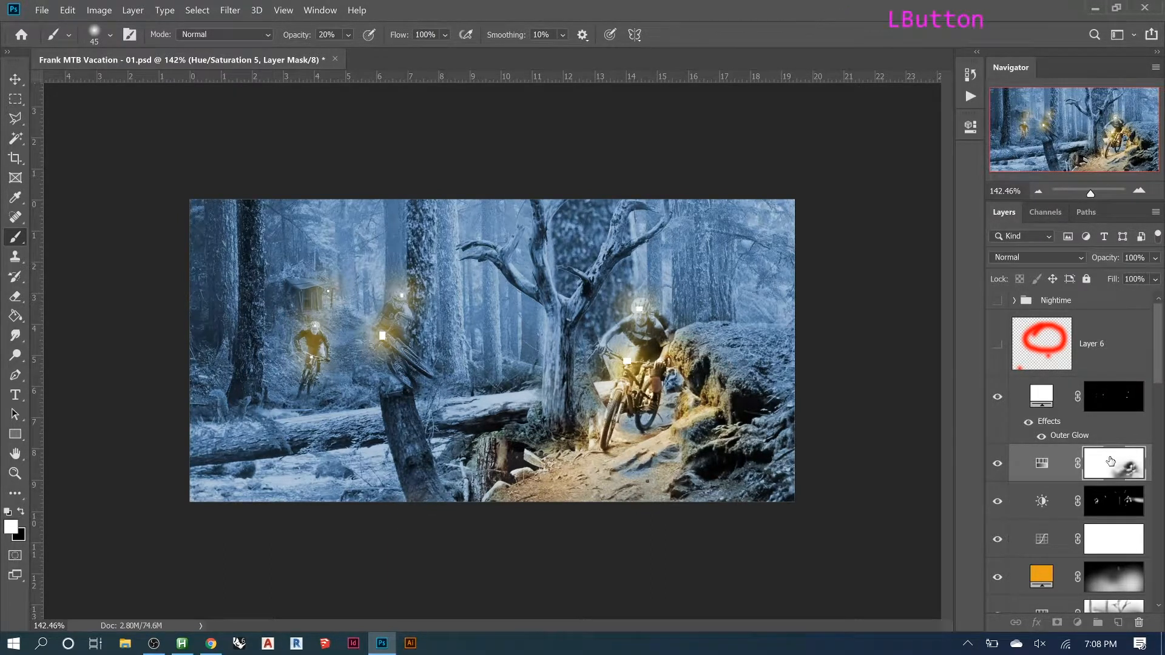
key("x")
left_click_drag(441, 484, 436, 486)
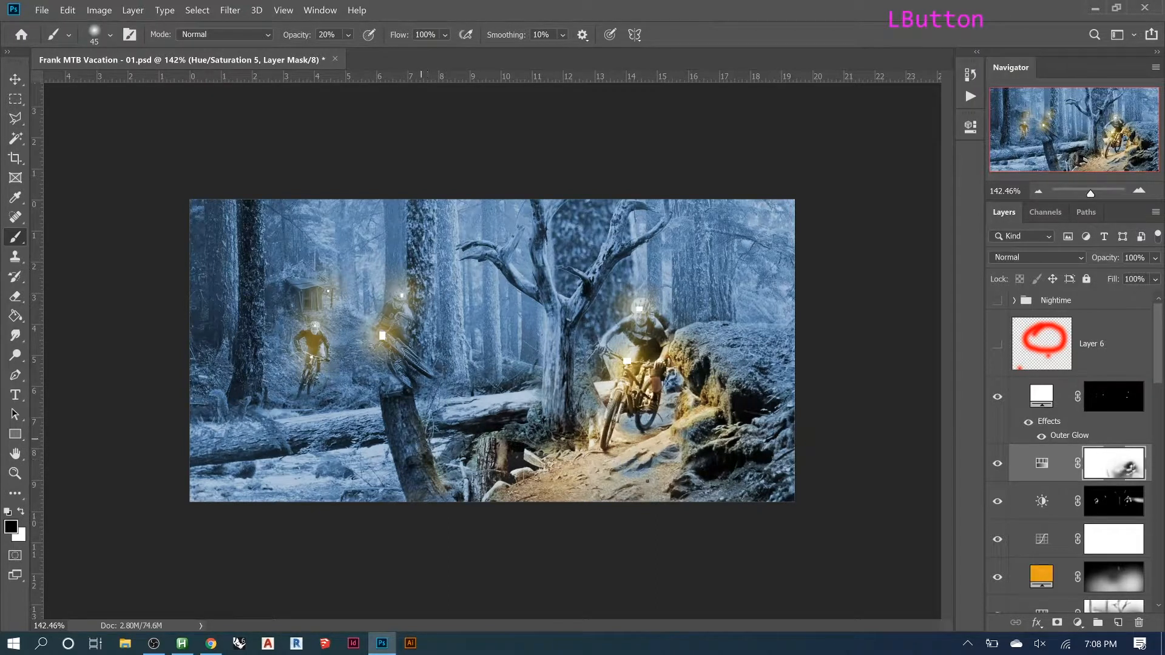
mouse_move(406, 417)
left_mouse_down()
mouse_move(425, 508)
mouse_move(411, 431)
mouse_move(438, 486)
left_mouse_up()
mouse_move(407, 415)
left_mouse_down()
mouse_move(431, 485)
mouse_move(456, 510)
left_mouse_up()
mouse_move(405, 414)
left_mouse_down()
mouse_move(445, 494)
mouse_move(503, 525)
left_mouse_up()
left_click_drag(404, 415, 451, 503)
left_click_drag(406, 418, 416, 468)
- Enlarge the brush to 150 px and paint one broad black stroke on the mask down the leaning stump
key("bracketright")
key("bracketright")
key("bracketright")
key("bracketright")
key("bracketright")
key("bracketright")
key("bracketright")
key("bracketright")
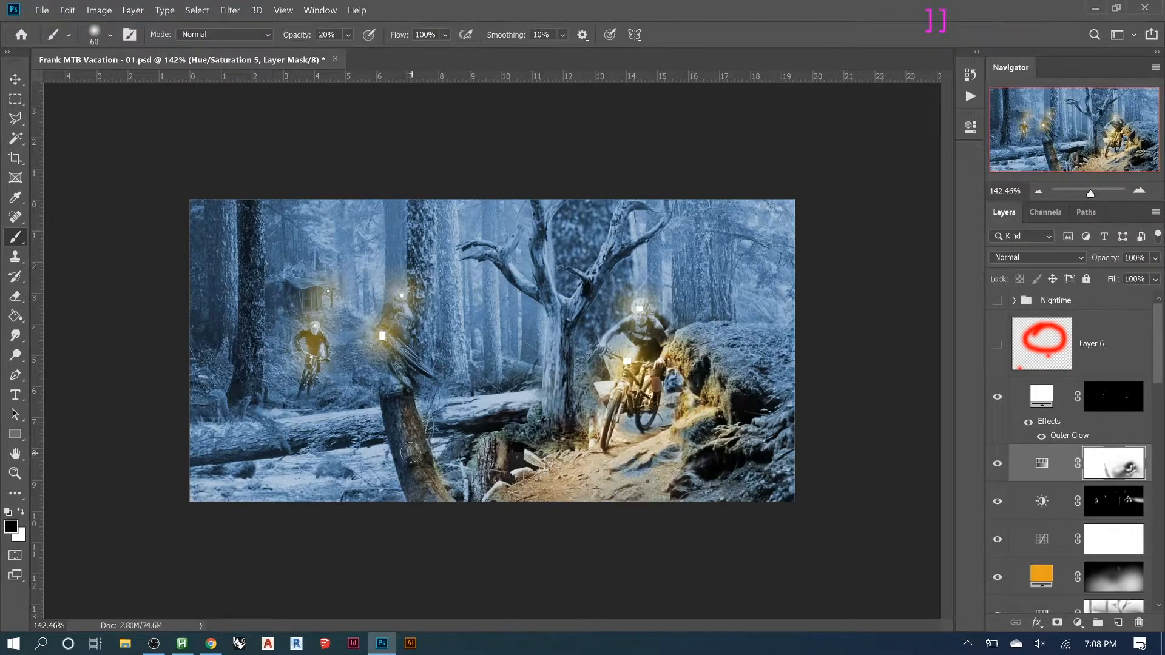
left_click_drag(399, 411, 496, 570)
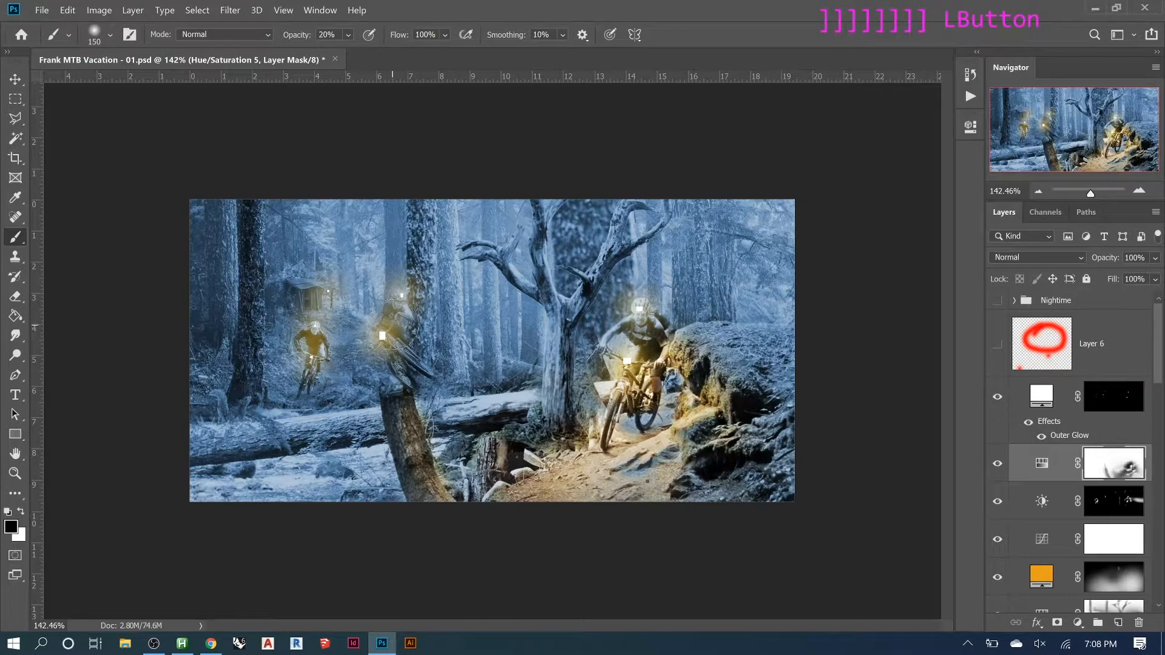
- Reduce the brush to 35 px and paint black on the mask over the foliage behind the middle rider's rear wheel
key("bracketleft")
key("bracketleft")
key("bracketleft")
key("bracketleft")
key("bracketleft")
key("bracketleft")
key("bracketleft")
key("bracketleft")
key("bracketleft")
key("bracketleft")
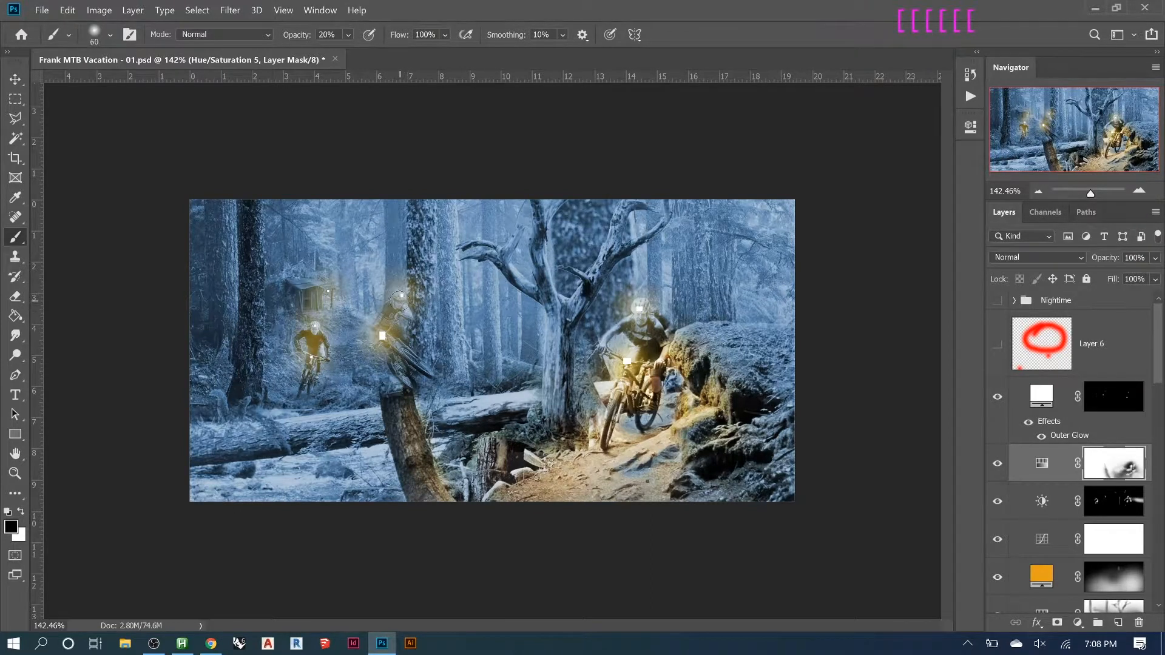
left_click(442, 392)
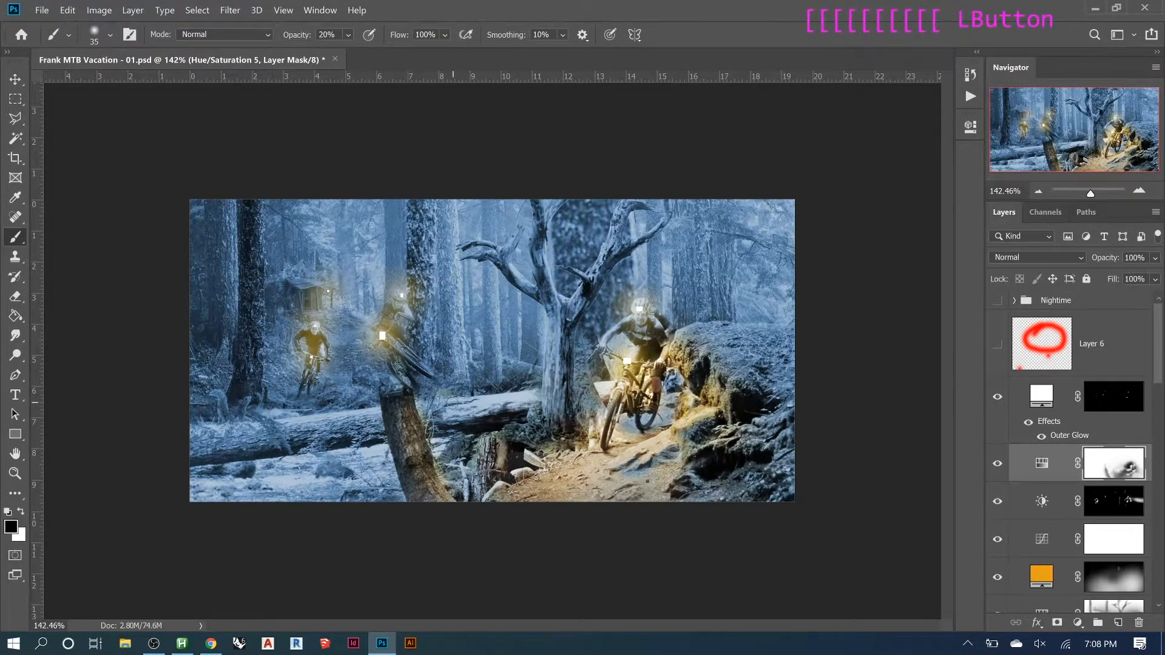
mouse_move(450, 393)
left_mouse_down()
mouse_move(399, 347)
mouse_move(426, 389)
mouse_move(404, 343)
mouse_move(449, 383)
mouse_move(431, 361)
mouse_move(474, 383)
left_mouse_up()
- Enlarge the brush to 70 px and paint black on the mask over the ground beneath the distant rider near the cabin
key("bracketright")
key("bracketright")
key("bracketright")
key("bracketright")
key("bracketright")
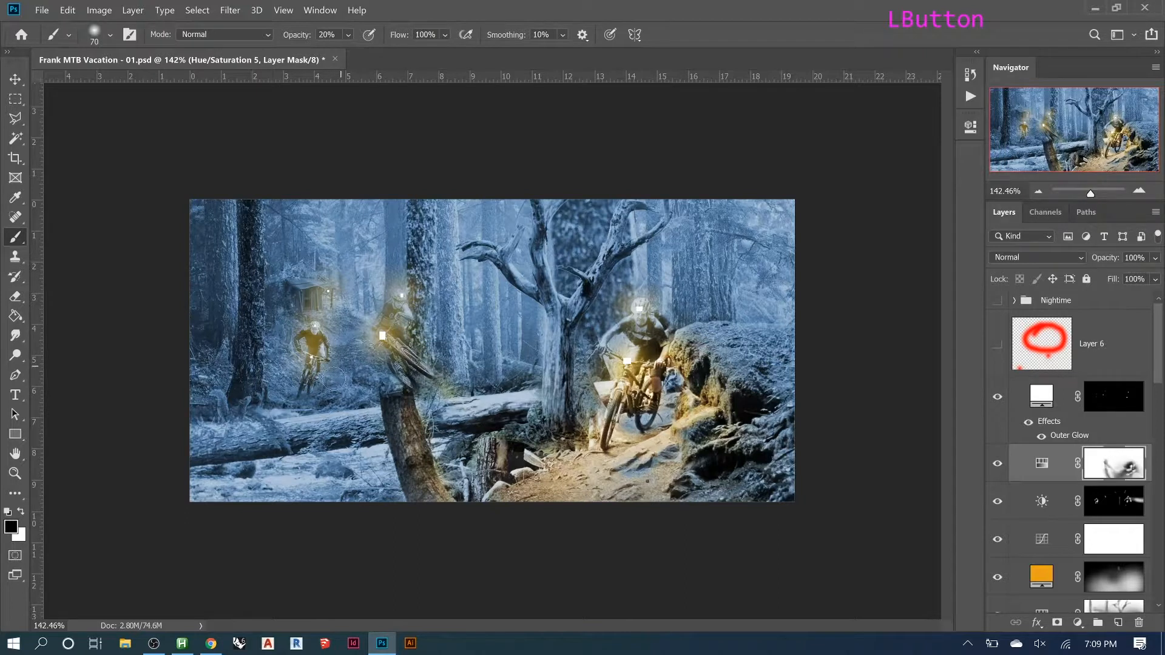
left_click(339, 402)
left_click_drag(340, 404, 323, 404)
left_click(282, 404)
left_click(274, 401)
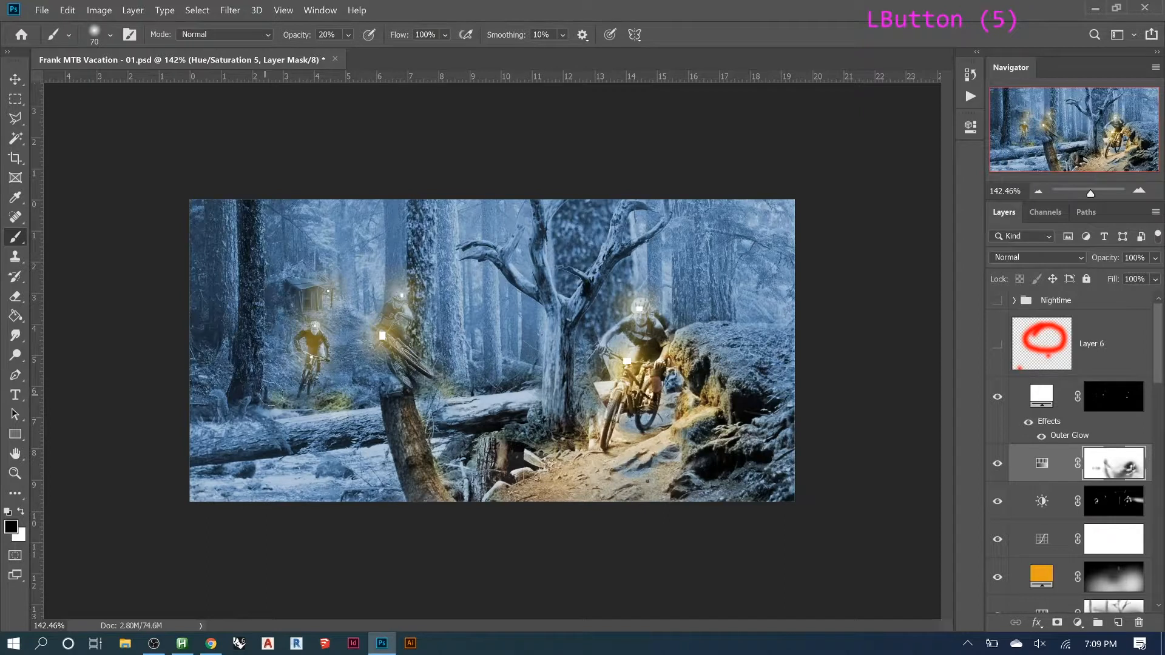
left_click(303, 401)
left_click(300, 398)
left_click(297, 395)
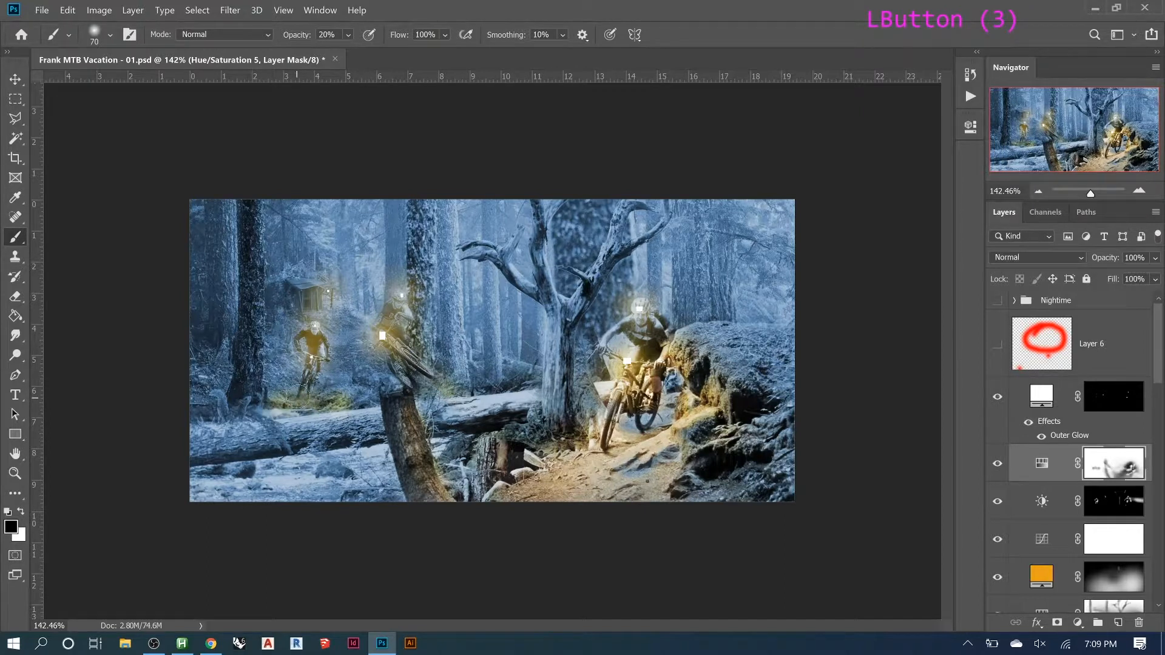
- Dab black on the mask with the 70 px brush around the distant rider's bike and the bushes beside it
left_click(316, 384)
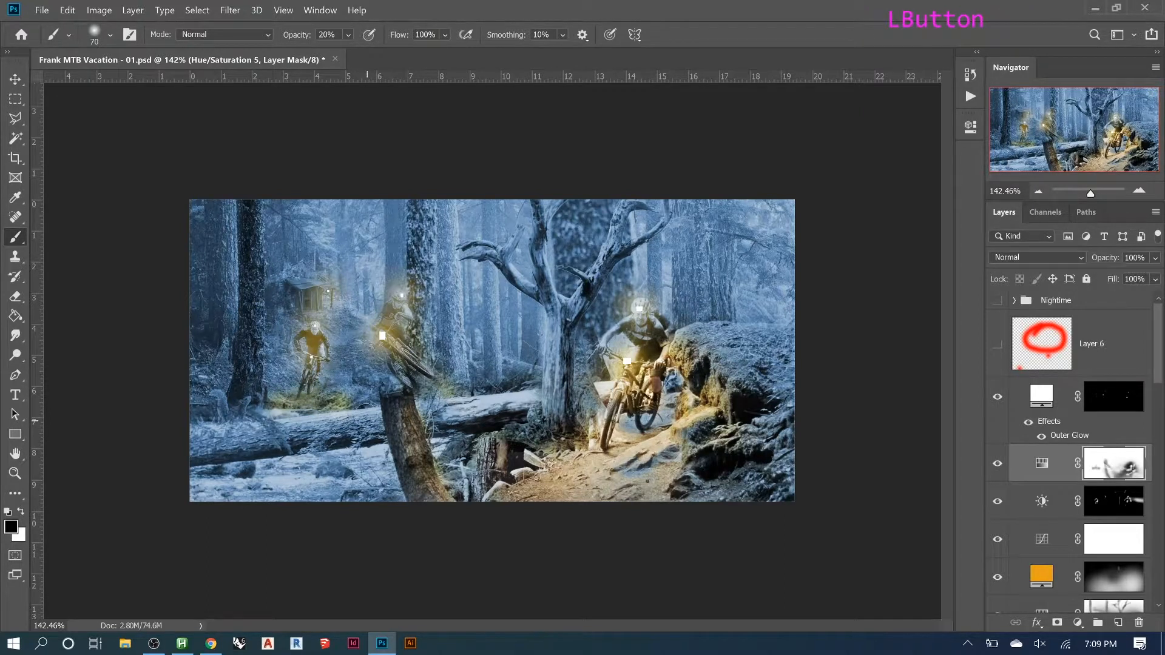
left_click(333, 365)
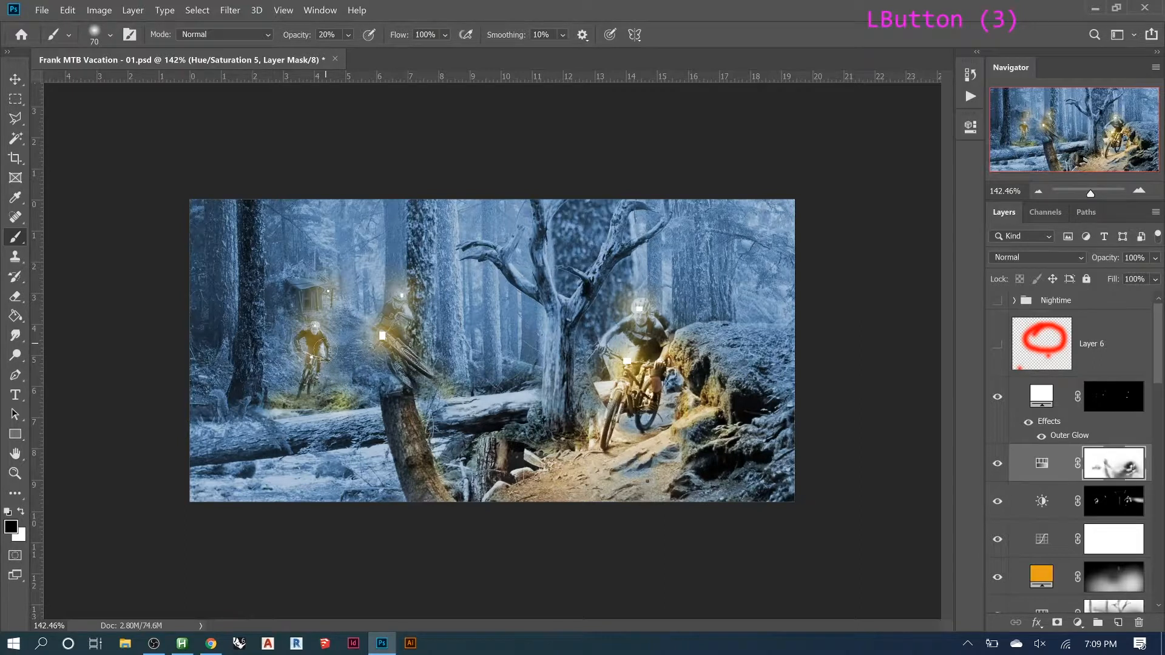
left_click(326, 386)
left_click(346, 393)
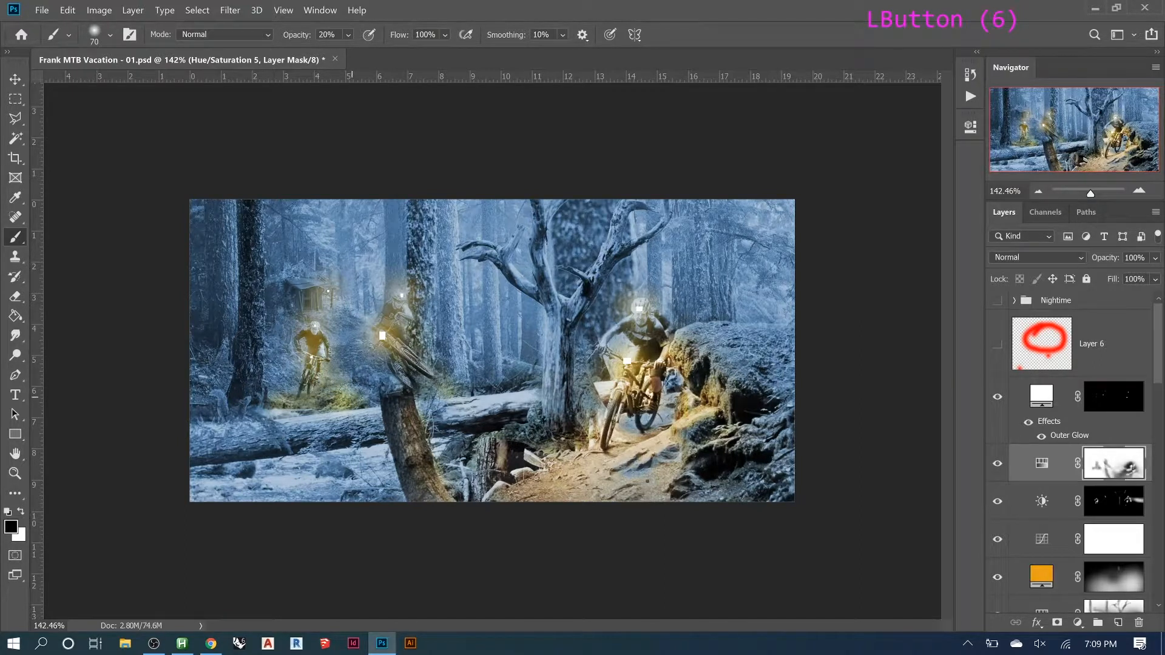
left_click(301, 384)
left_click(271, 395)
left_click(292, 379)
- Enlarge the brush to 250 px and dab black on the mask over the distant rider's bike and surrounding ground
key("bracketright")
key("bracketright")
key("bracketright")
key("bracketright")
key("bracketright")
key("bracketright")
key("bracketright")
key("bracketright")
left_click(301, 379)
left_click(315, 400)
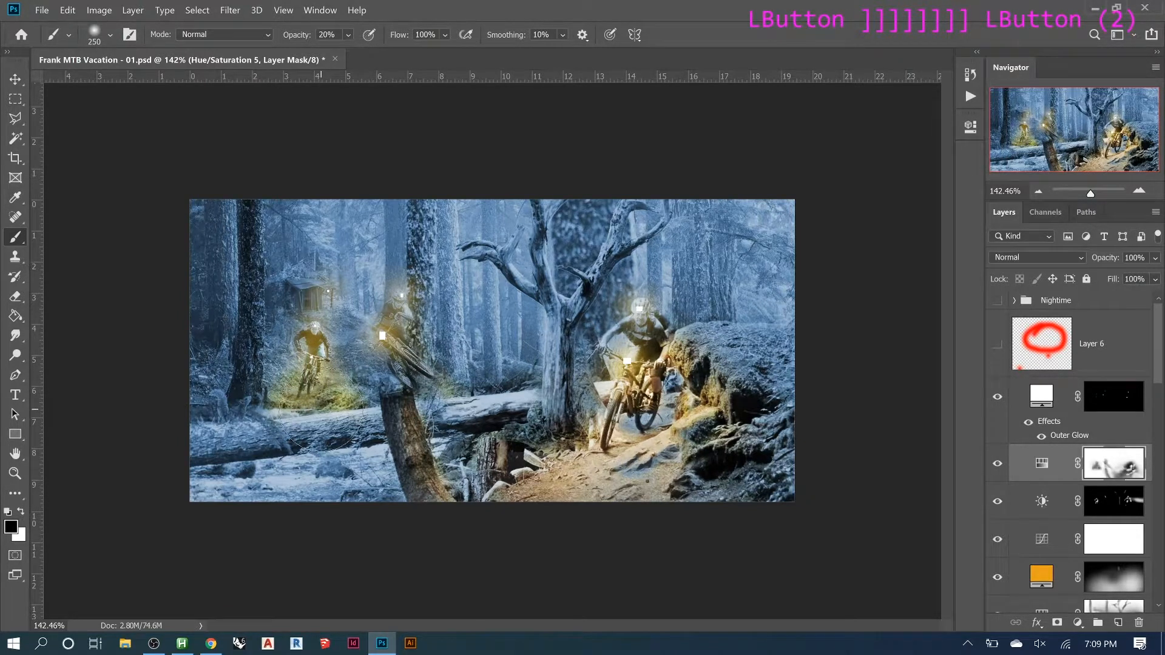
- Dab black on the mask with the 250 px brush over the undergrowth by the dark tree and the fallen log
left_click(258, 395)
left_click(251, 396)
left_click(229, 401)
left_click(335, 448)
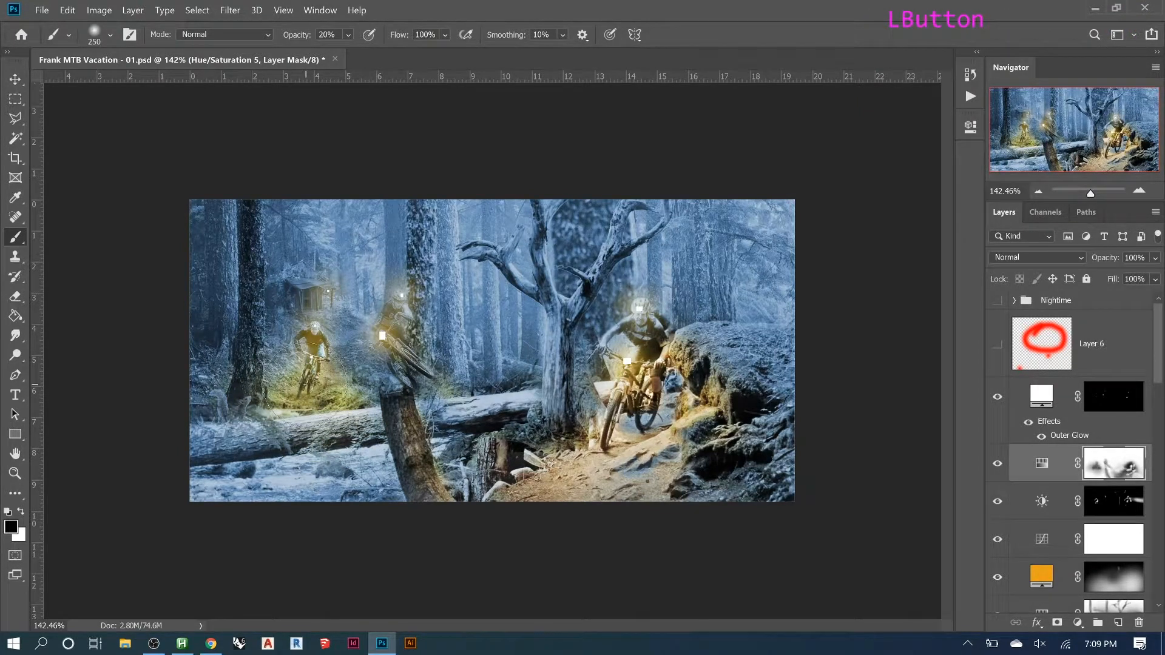
- Reduce the brush to 40 px and paint black on the mask along the bare tree's trunk down to its roots
key("bracketleft")
key("bracketleft")
key("bracketleft")
key("bracketleft")
key("bracketleft")
key("bracketleft")
key("bracketleft")
key("bracketleft")
key("bracketleft")
key("bracketleft")
key("bracketleft")
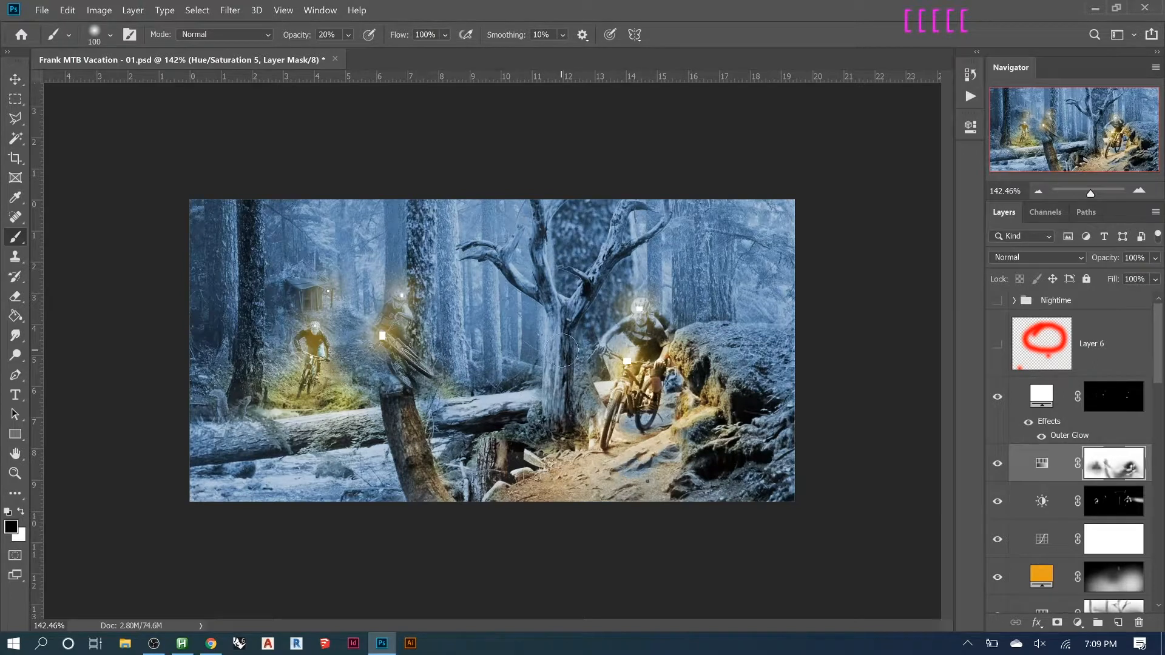
left_click(560, 379)
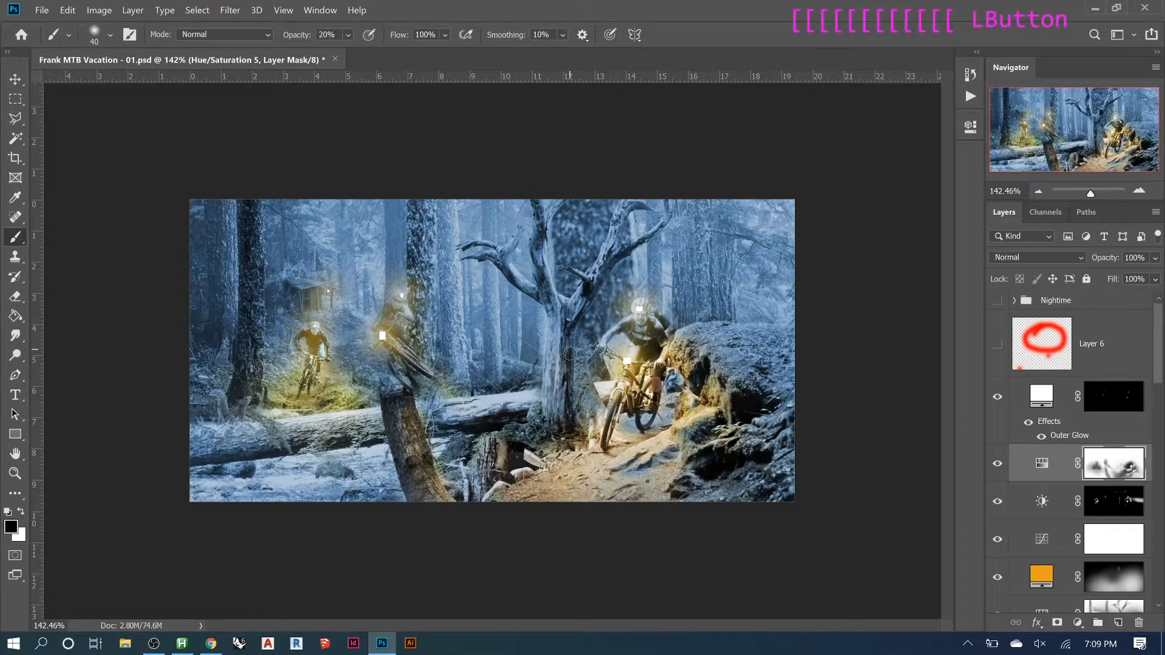
left_click(566, 394)
left_click(568, 413)
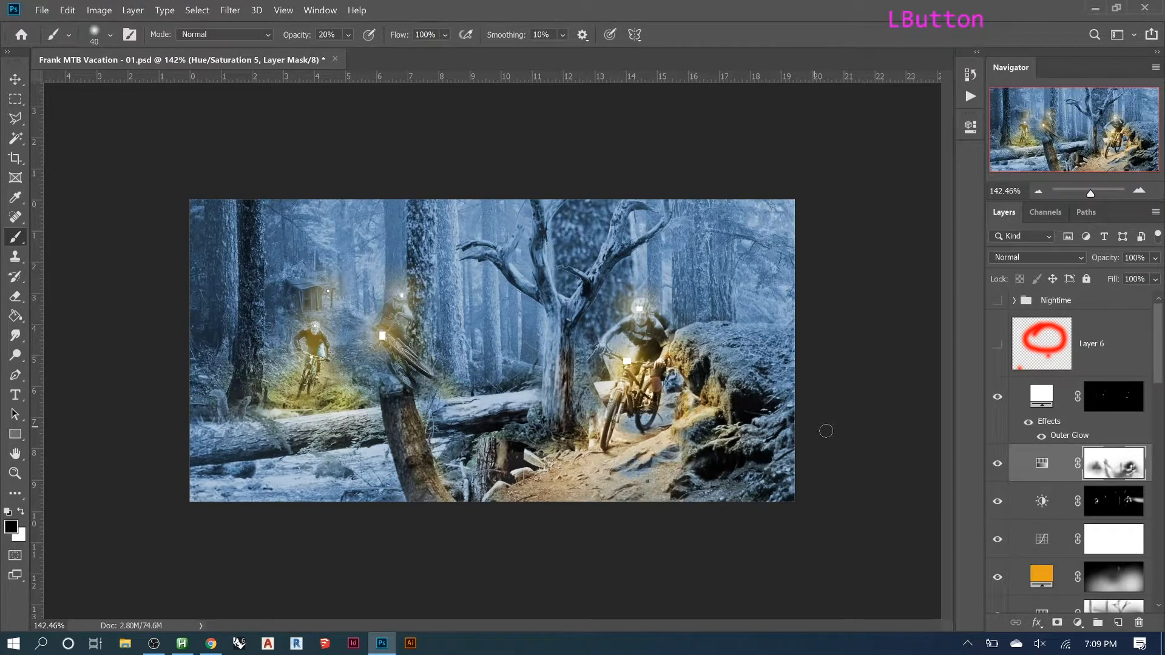
mouse_move(566, 357)
left_mouse_down()
mouse_move(568, 412)
mouse_move(569, 332)
mouse_move(564, 396)
left_mouse_up()
left_click(551, 425)
left_click(559, 415)
left_click(557, 417)
left_click_drag(555, 419, 561, 433)
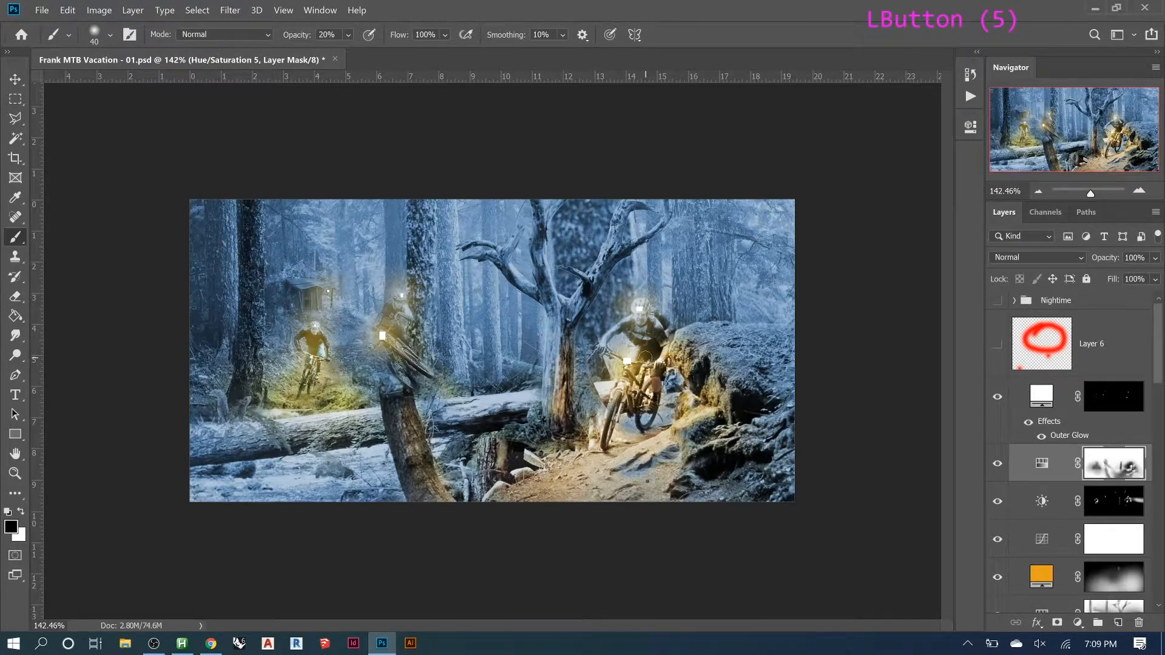
- Dab black on the mask with the 40 px brush over the bare tree's fork and the start of its rider-side branch
left_click(570, 319)
left_click(580, 310)
left_click(583, 305)
left_click(587, 298)
left_click(590, 296)
left_click(572, 321)
left_click(584, 300)
left_click(585, 287)
left_click(575, 272)
left_click(546, 286)
left_click(561, 319)
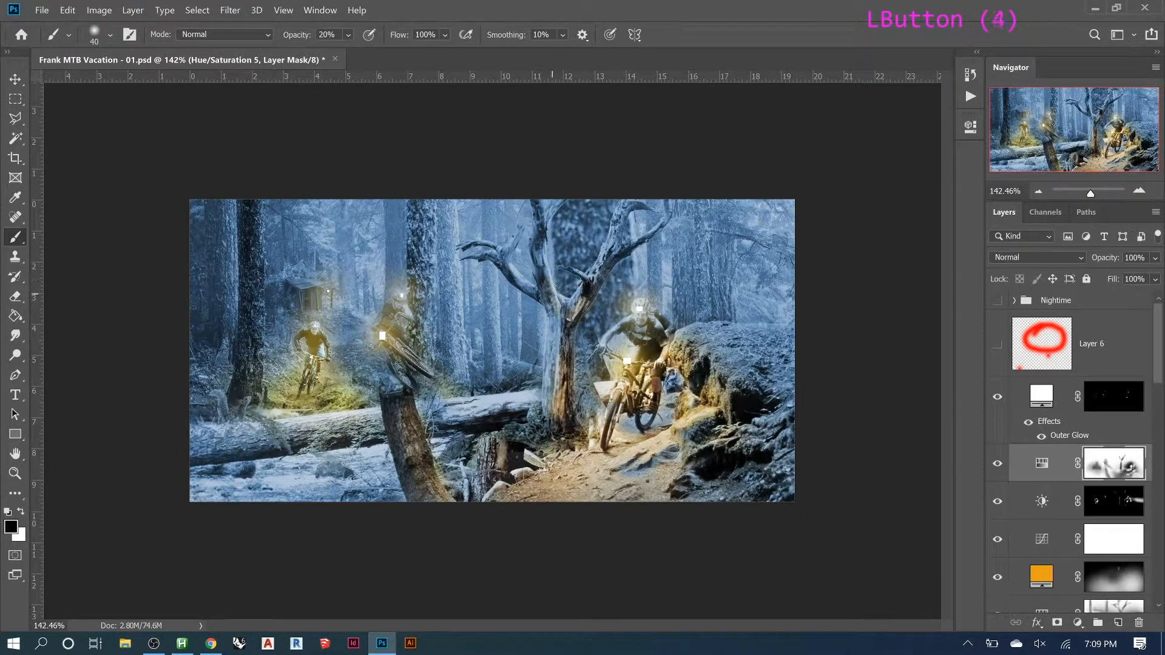
- Dab black on the mask along the bare tree's lower left branch and back over the fork
left_click(523, 297)
left_click(527, 294)
left_click(545, 297)
left_click(559, 321)
left_click(565, 335)
left_click(573, 322)
left_click(586, 308)
left_click(565, 326)
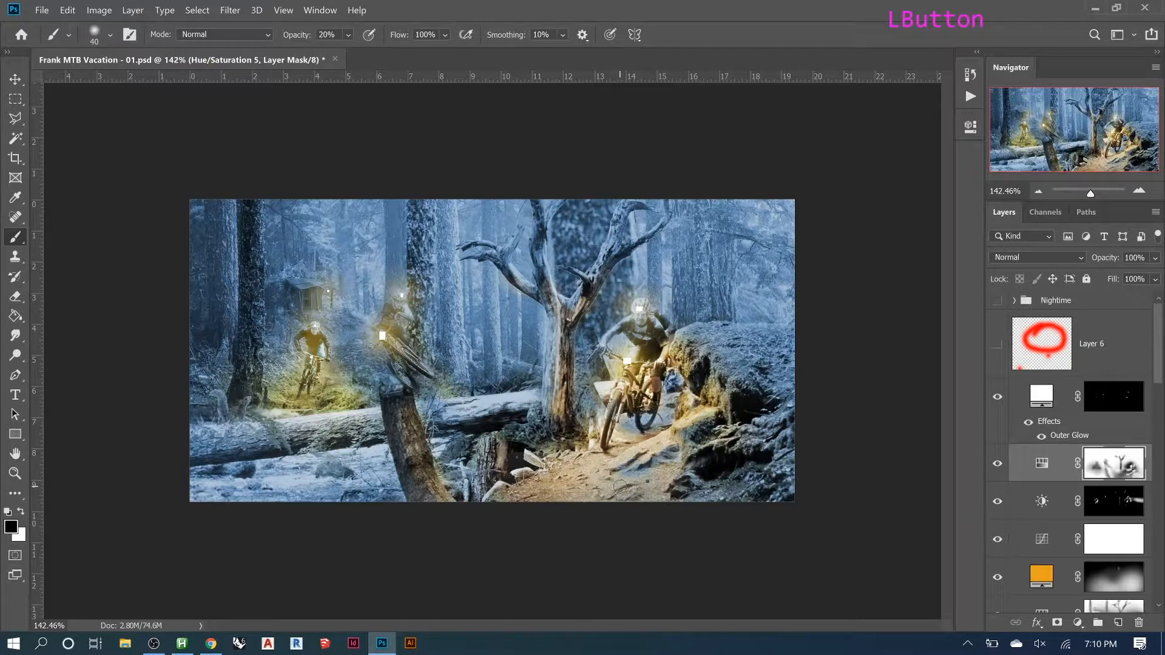
- Dab black on the mask just above the front rider's handlebar light and just below the helmet lamp
key("ctrl+0")
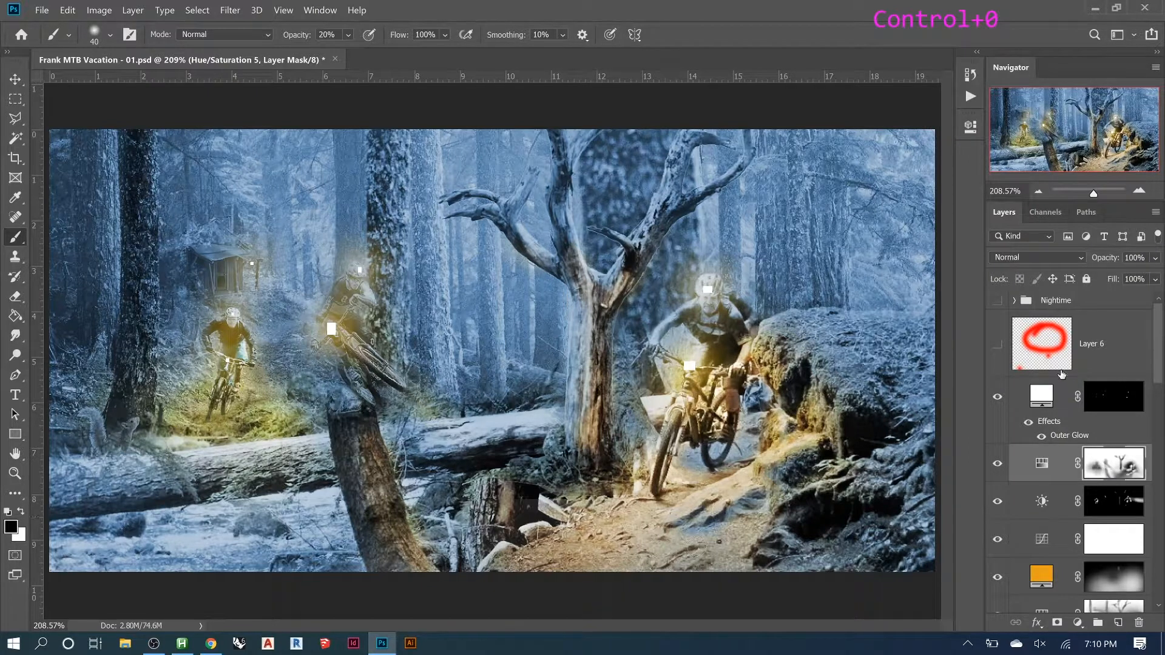
left_click(690, 345)
left_click(707, 301)
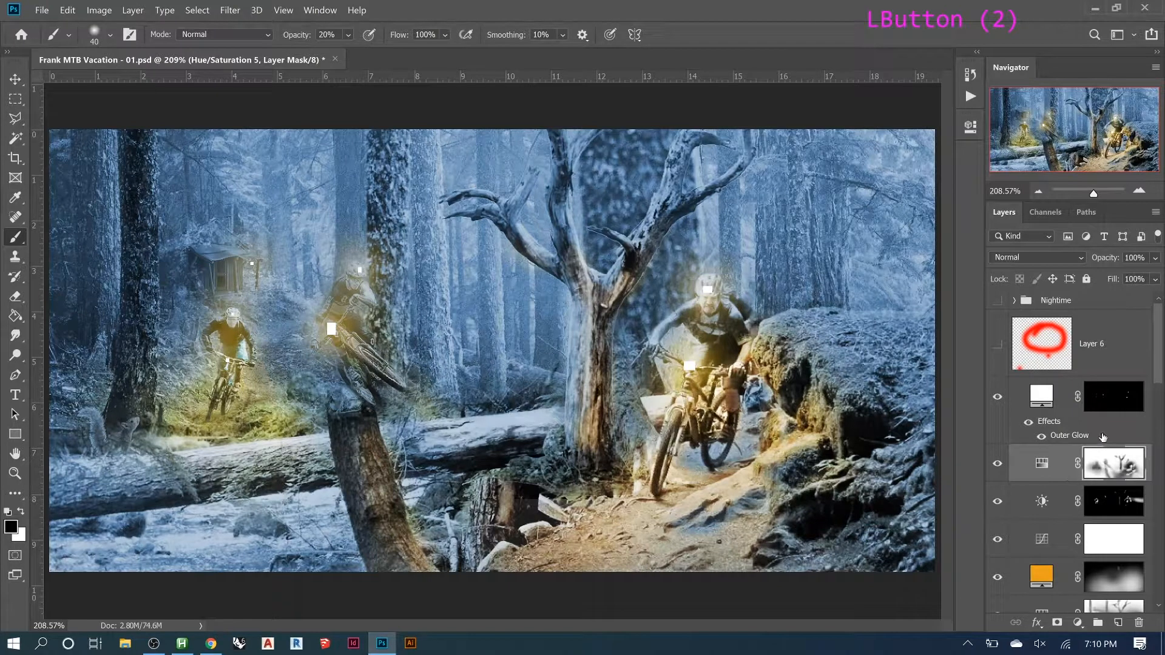
- Add a new layer above the white fill layer and lasso a beam-shaped wedge from the front rider's helmet lamp to the trail
left_click(1057, 405)
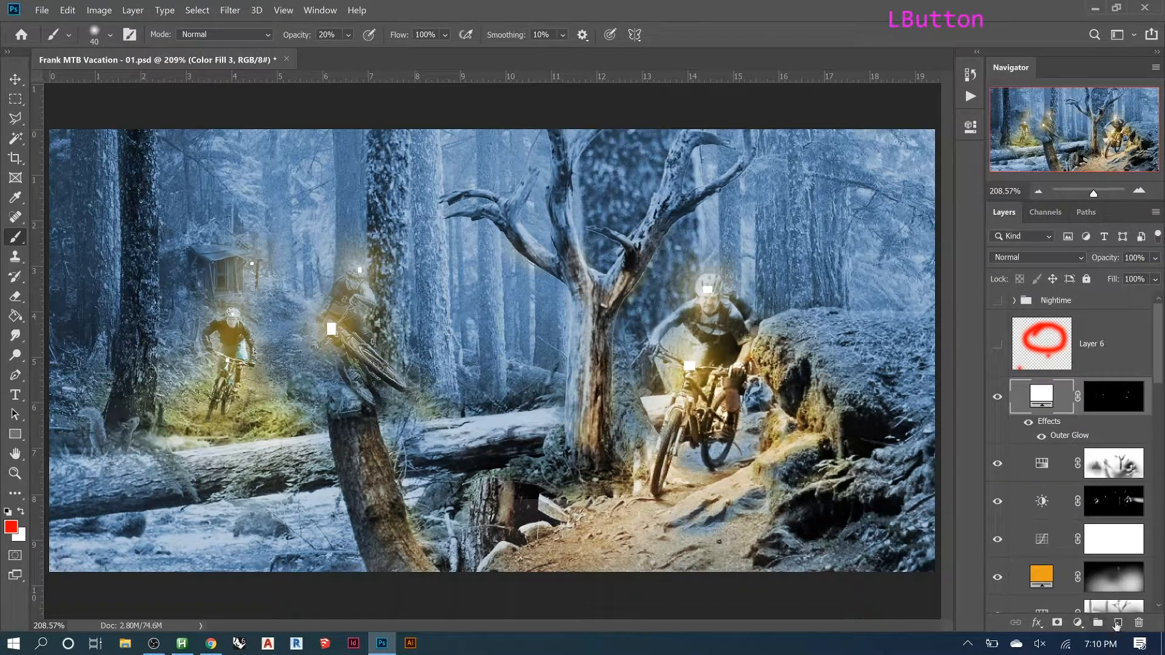
left_click(1117, 626)
key("l")
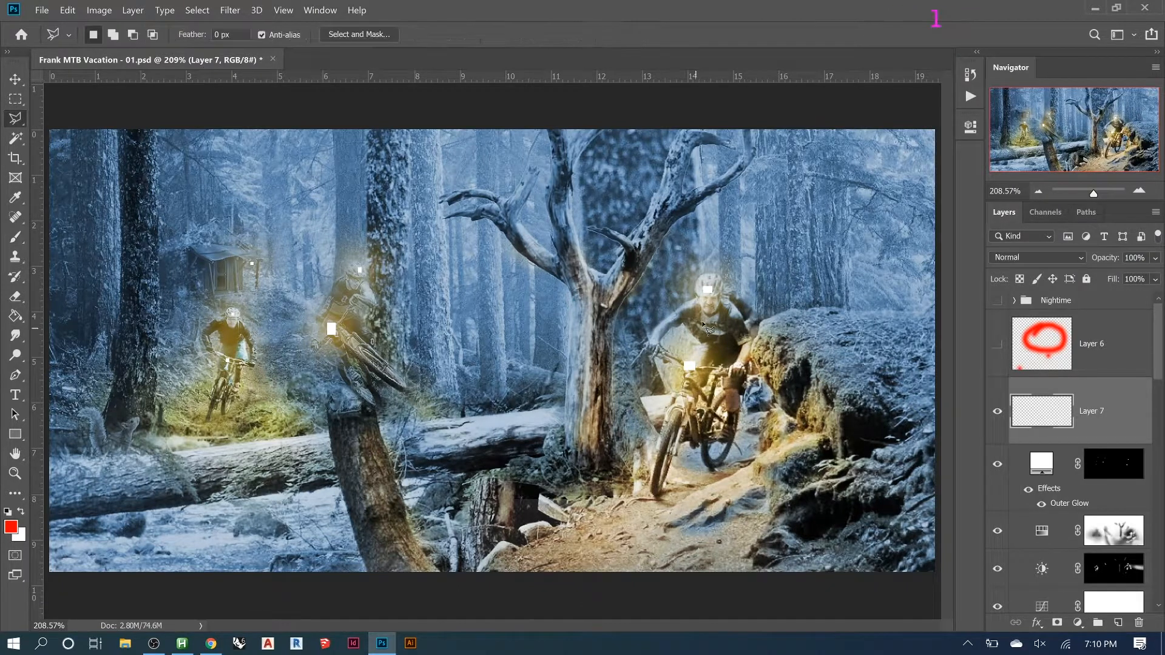
left_click(708, 290)
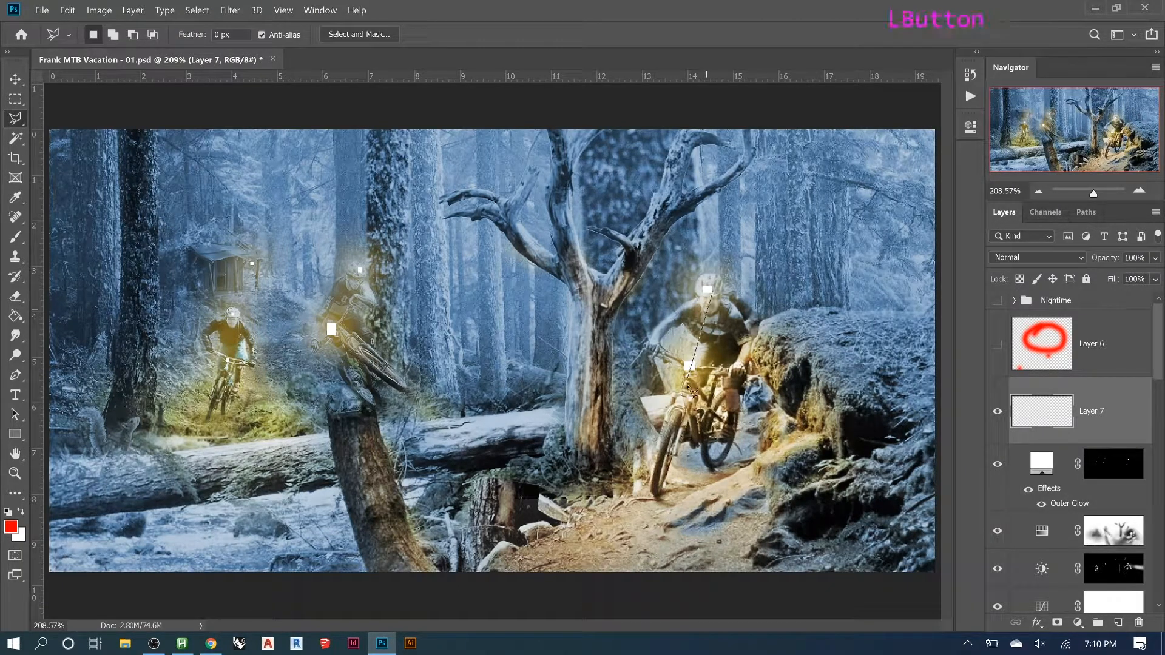
left_click(715, 540)
left_click(683, 561)
left_click(666, 562)
left_click(593, 548)
left_click(579, 533)
left_click(584, 524)
double_click(708, 291)
- Try filling the beam selection with red and with white, and undo the fills
key("Delete")
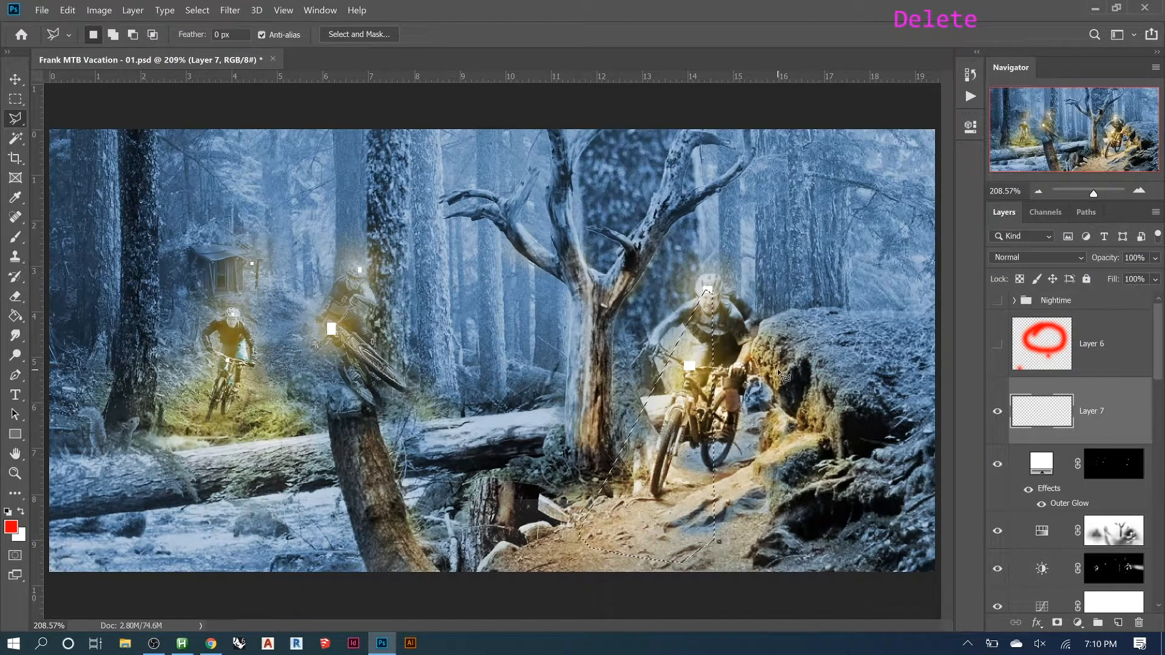
key("alt+Delete")
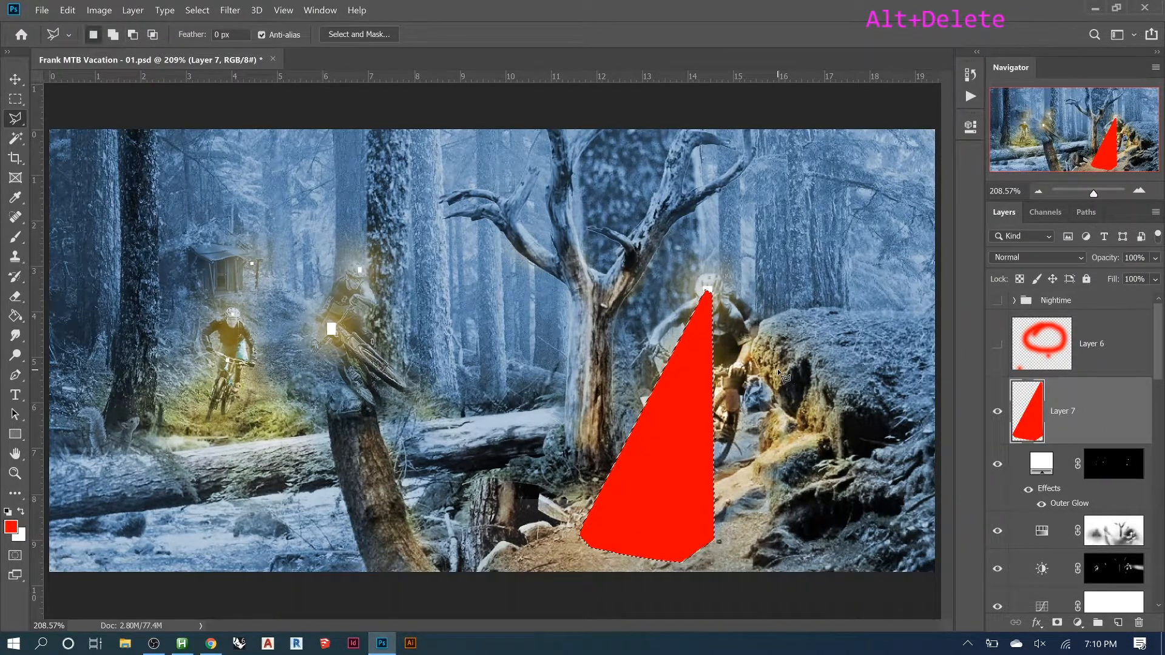
key("ctrl+Delete")
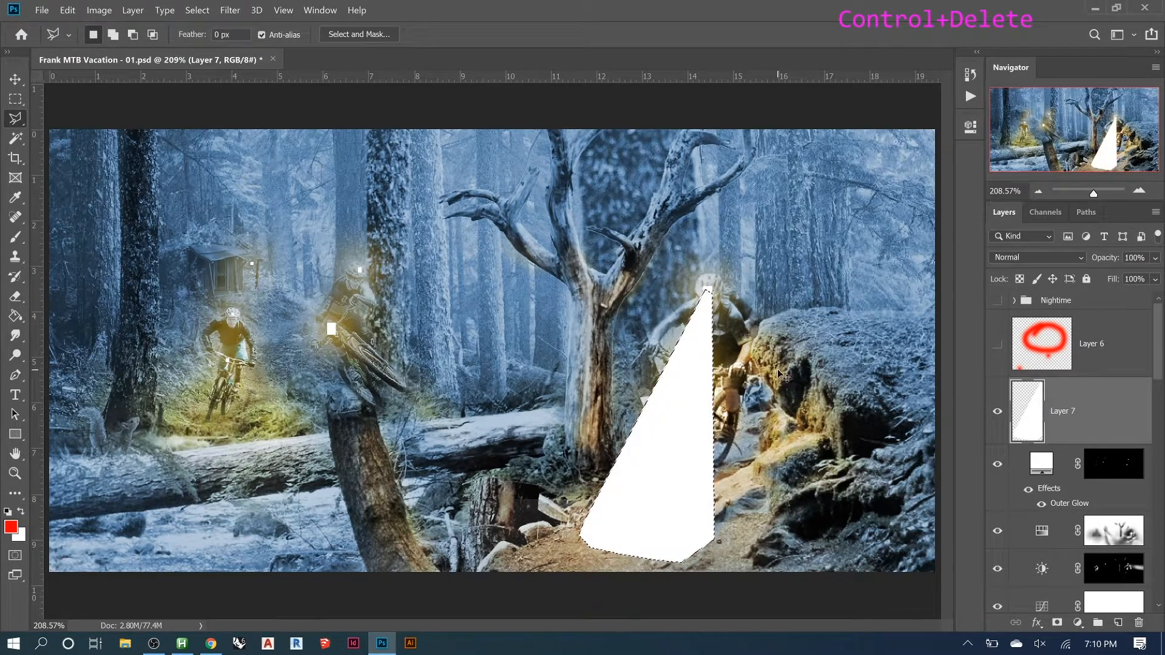
key("ctrl+d")
key("ctrl+z")
key("ctrl+z")
key("ctrl+z")
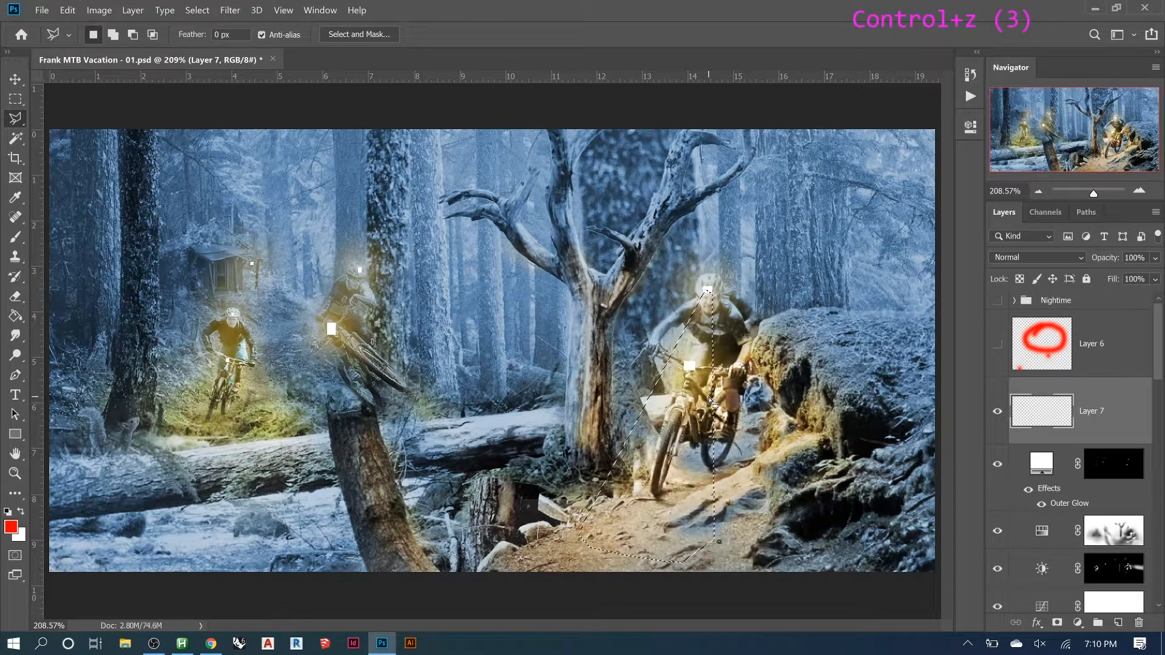
- Fill the beam selection with white, deselect it, compare the layer on and off, and save the document
key("ctrl+Delete")
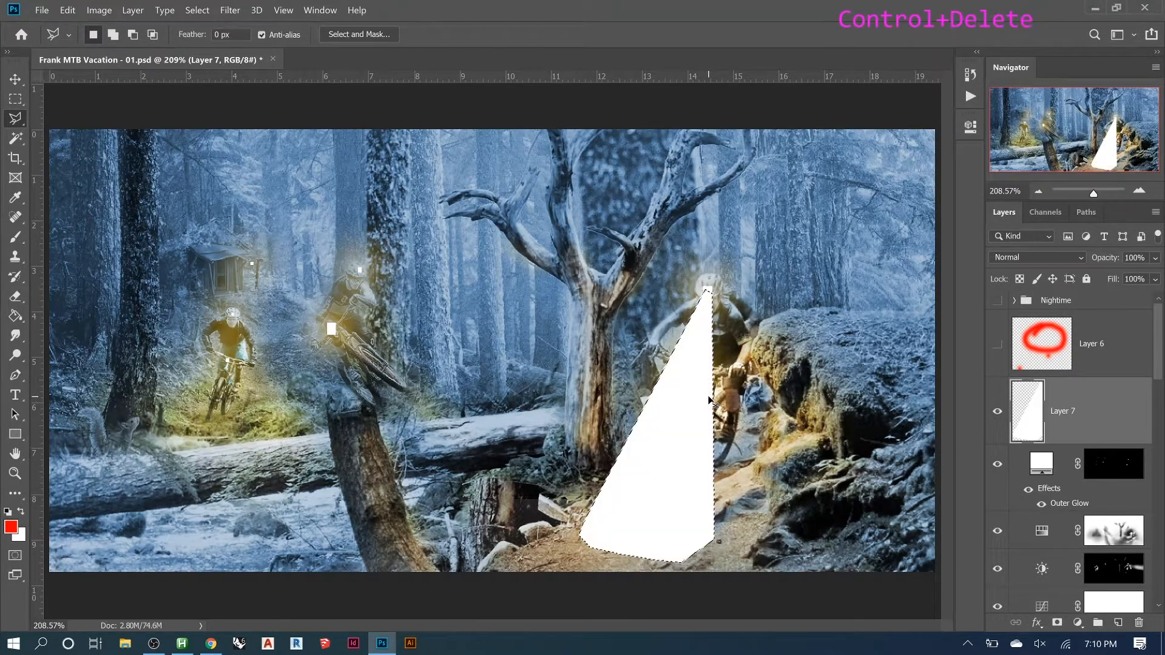
key("ctrl+d")
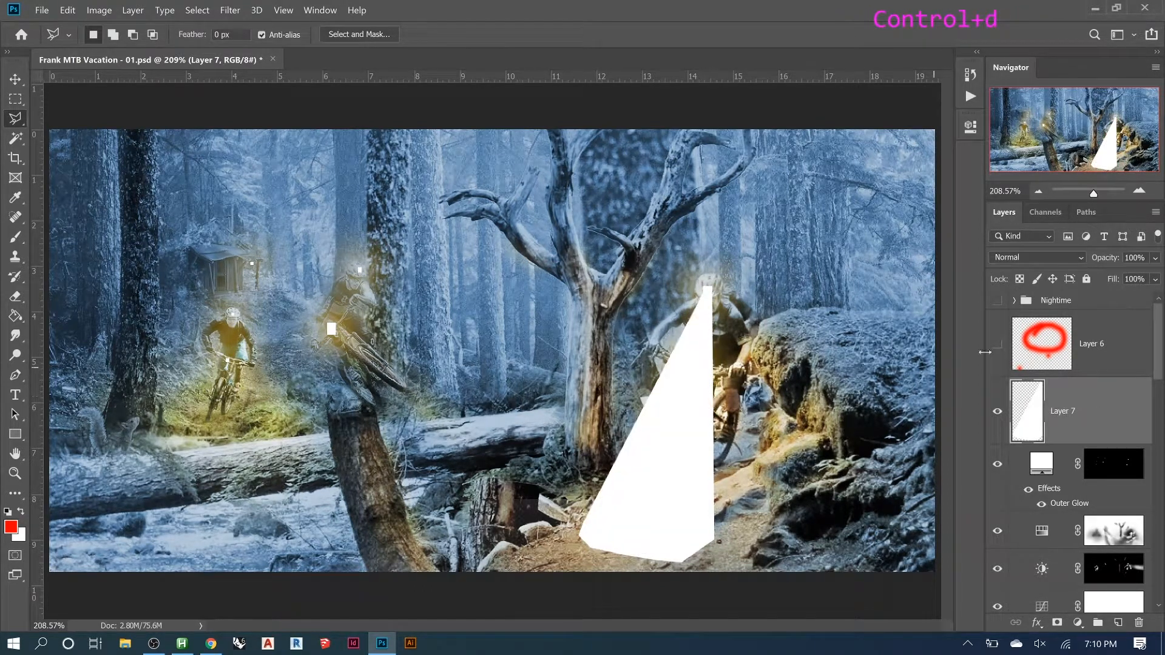
left_click(997, 412)
left_click(997, 412)
left_click(997, 412)
left_click(997, 414)
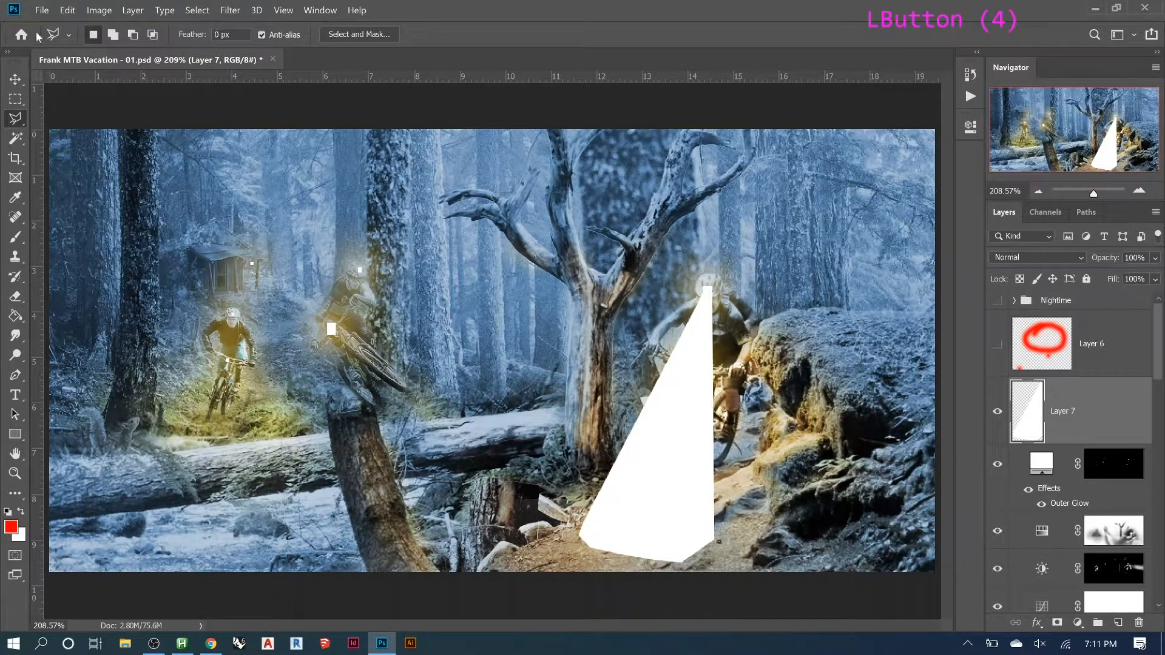
key("ctrl+s")
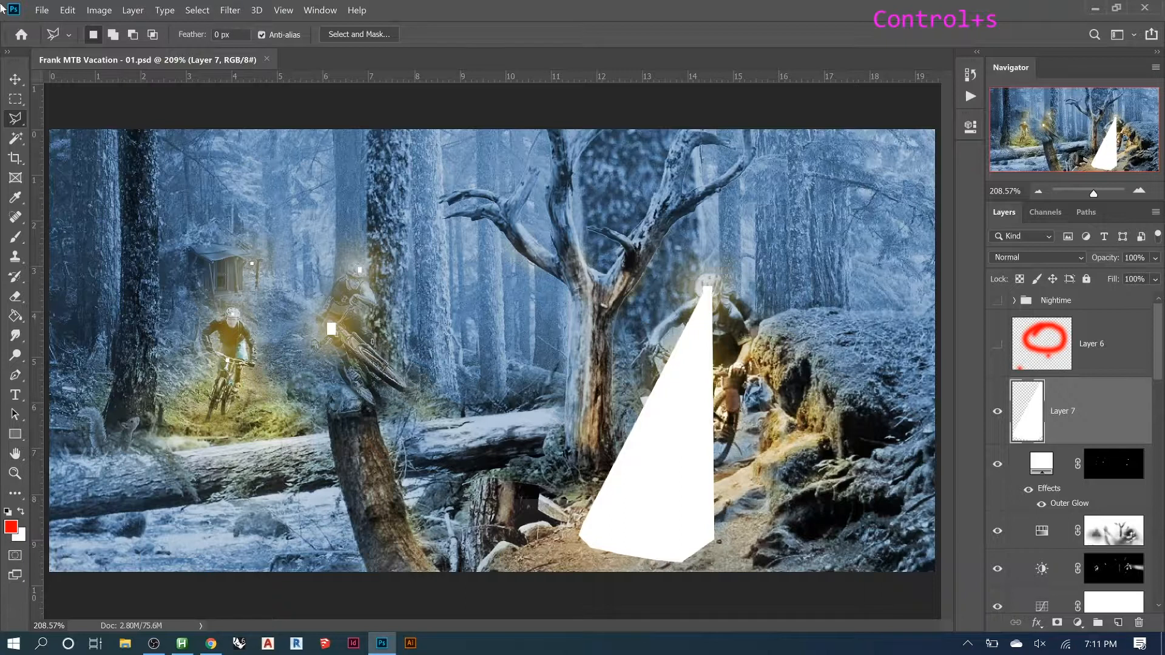
left_click(44, 11)
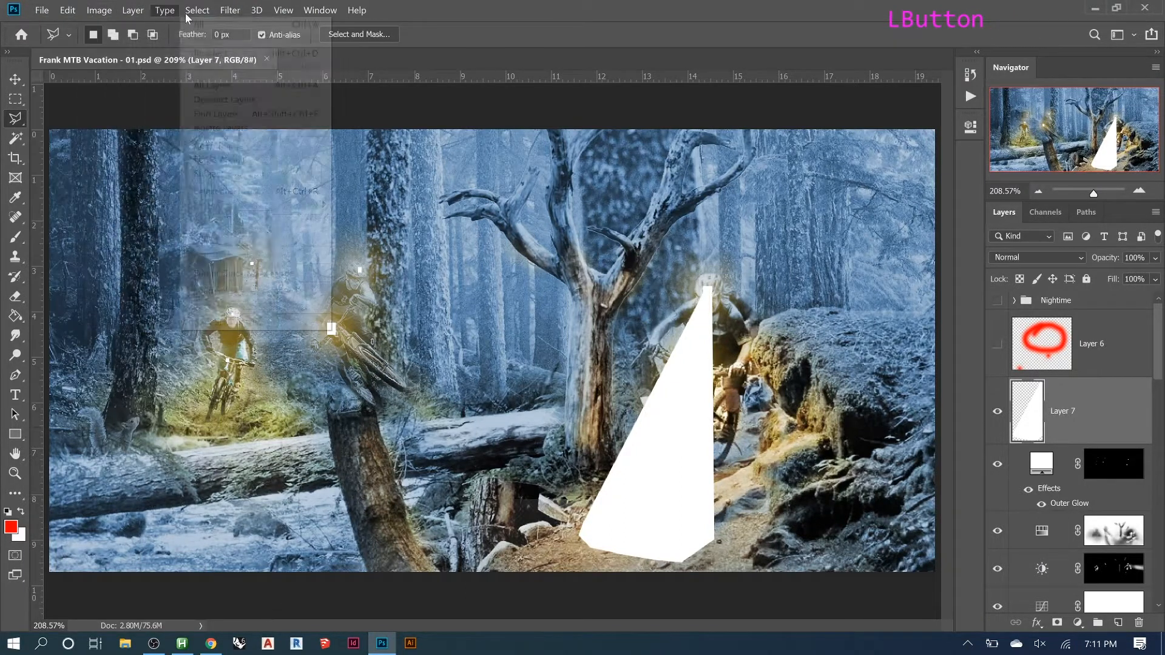
mouse_move(230, 10)
mouse_move(252, 173)
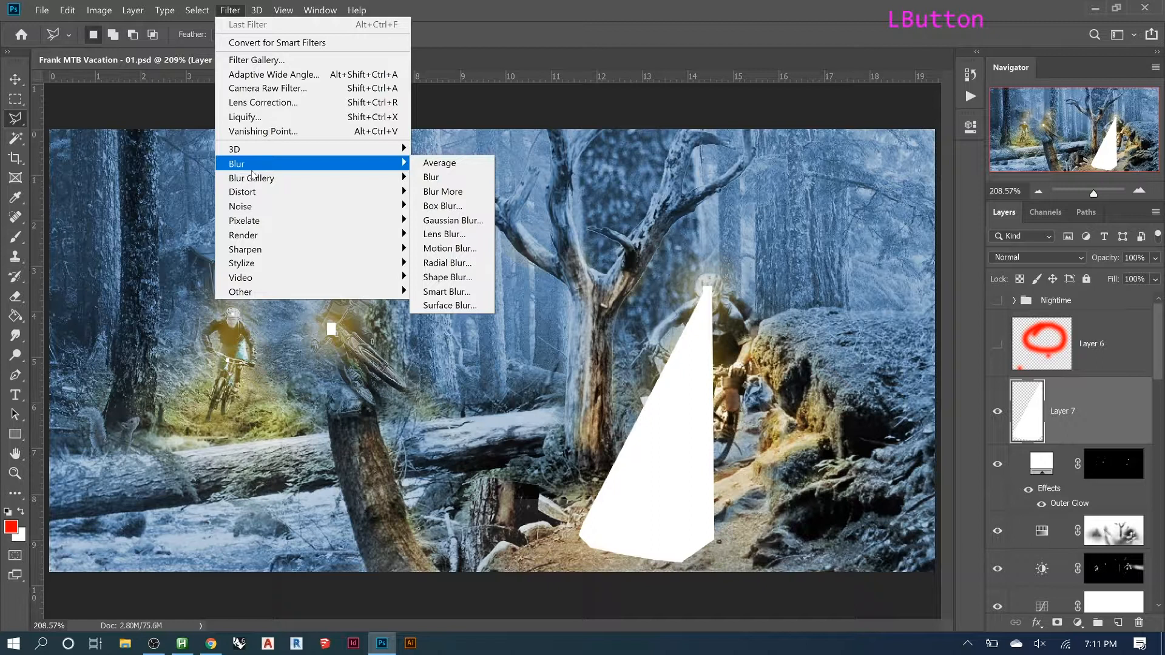
left_click(452, 221)
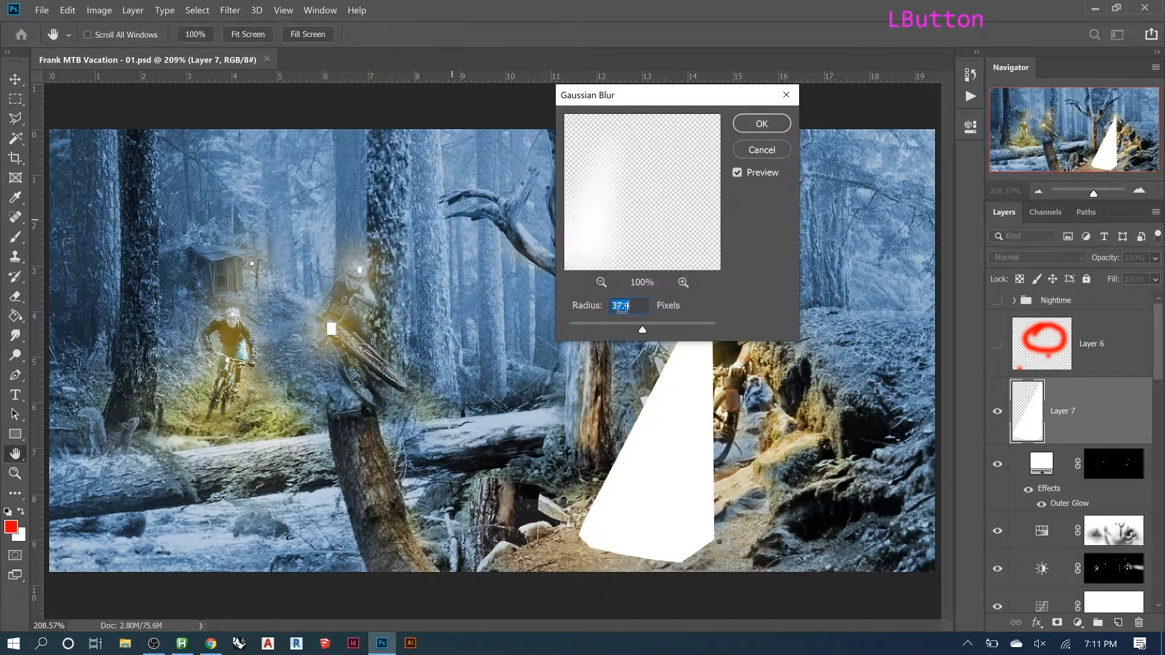
left_click_drag(658, 98, 318, 140)
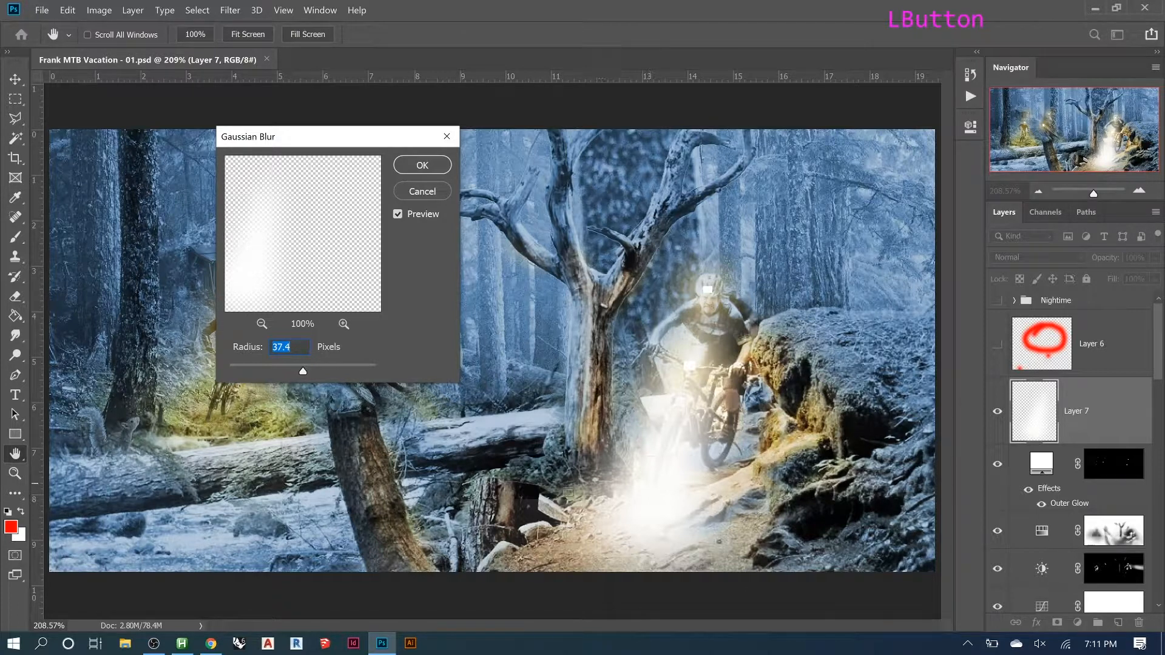
left_click(639, 480)
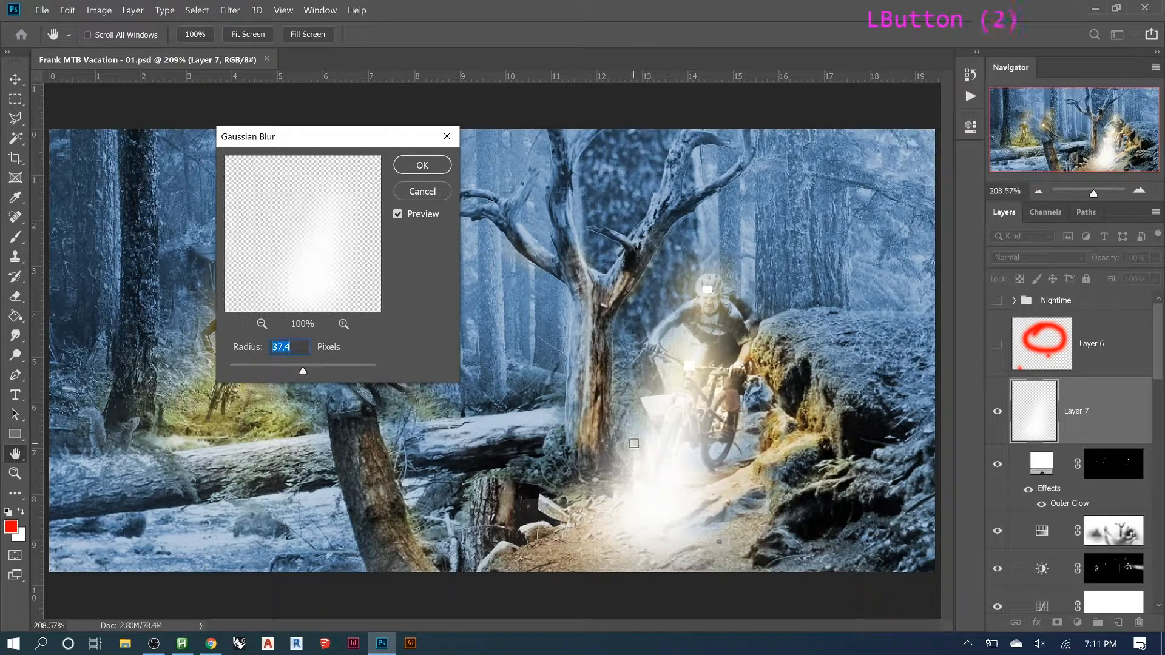
left_click_drag(304, 372, 257, 373)
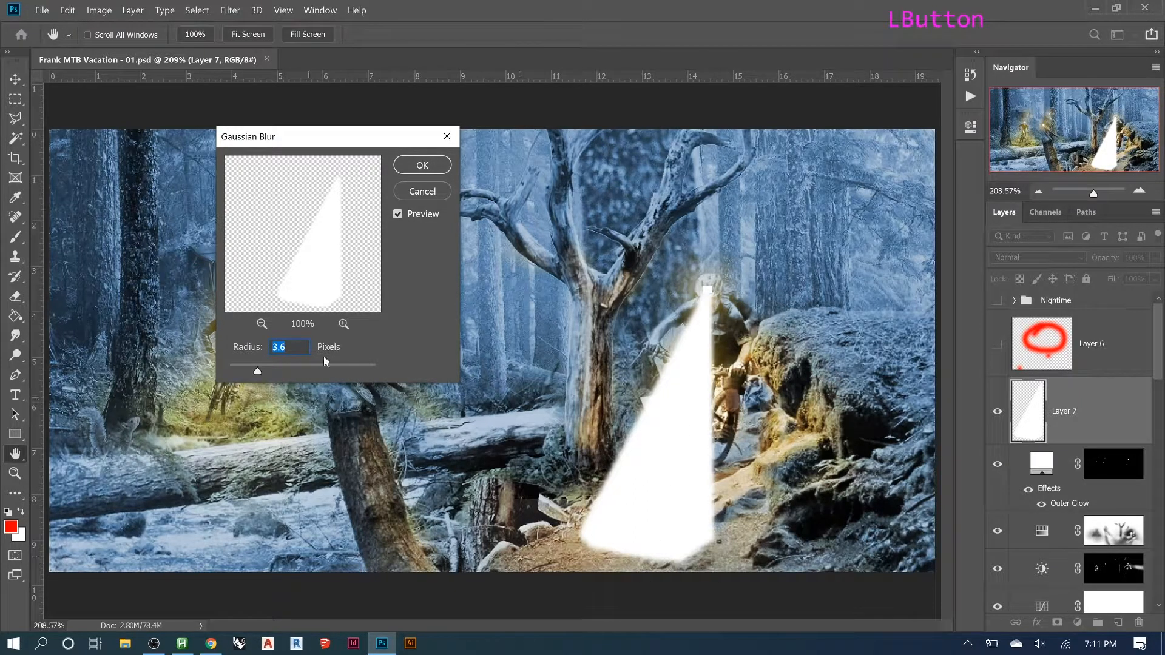
left_click(406, 191)
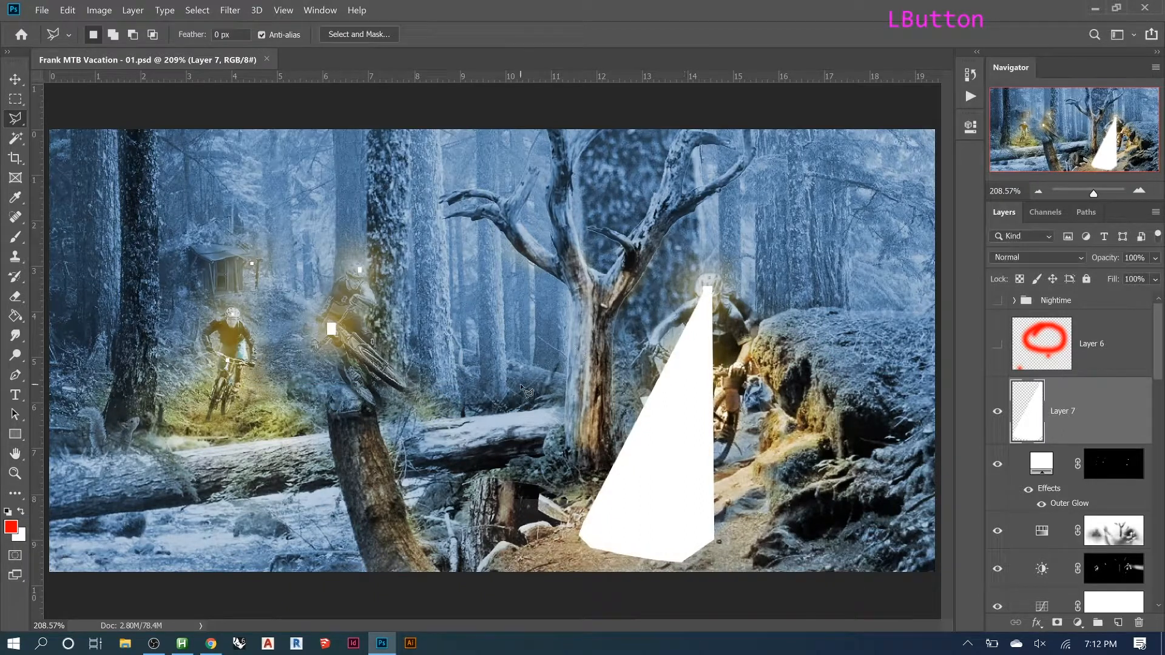
- Start a Field Blur on the beam layer with a 23 px blur and place its pin on the front rider's helmet lamp
left_click(230, 10)
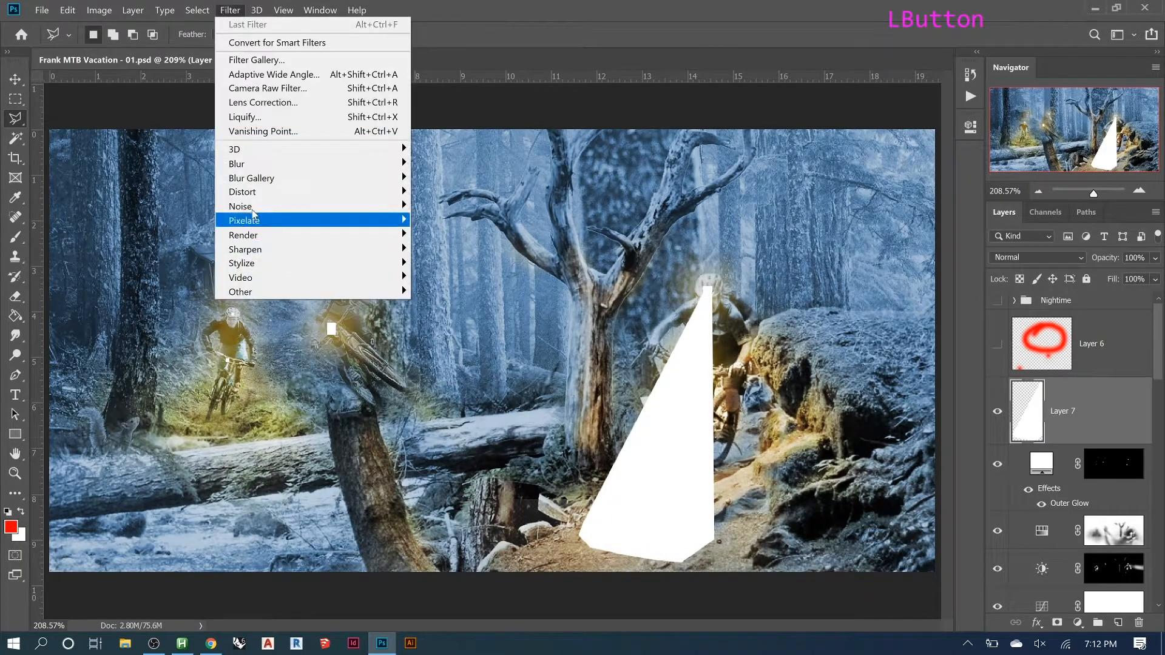
mouse_move(243, 182)
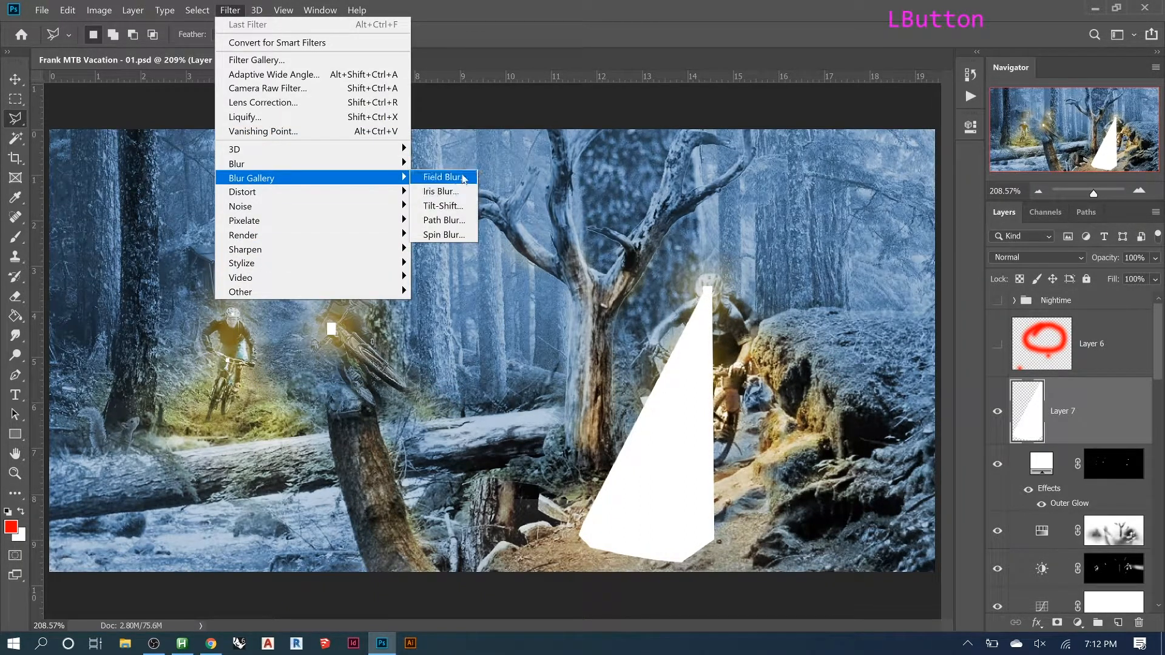
left_click(465, 174)
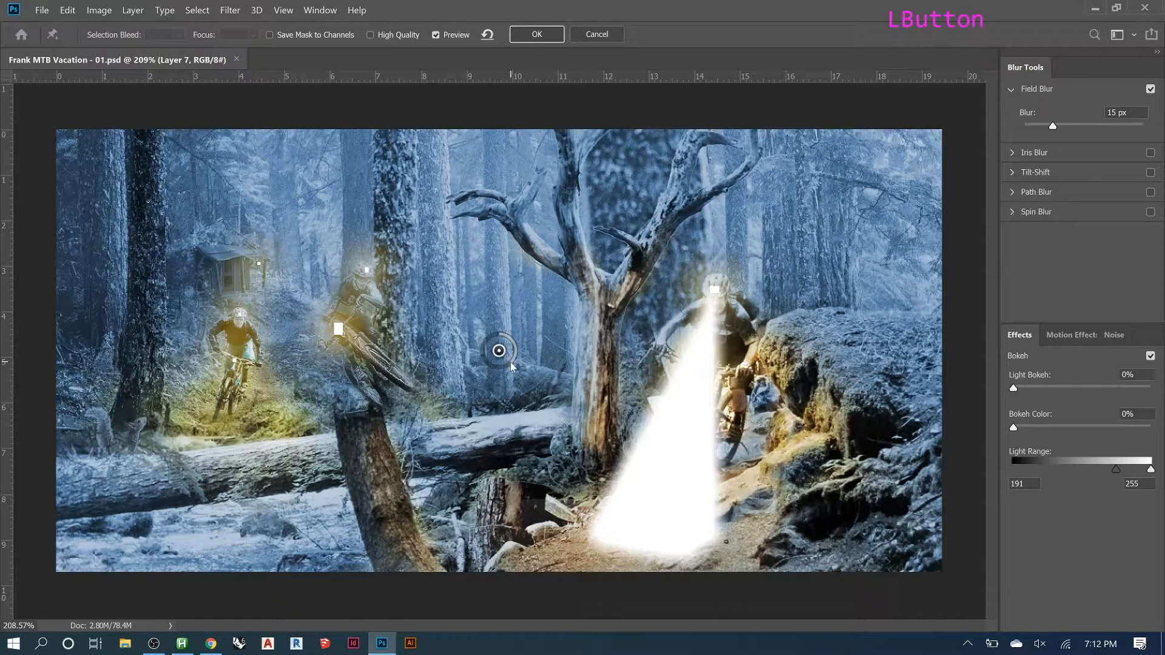
mouse_move(513, 361)
left_mouse_down()
mouse_move(483, 352)
mouse_move(498, 362)
left_mouse_up()
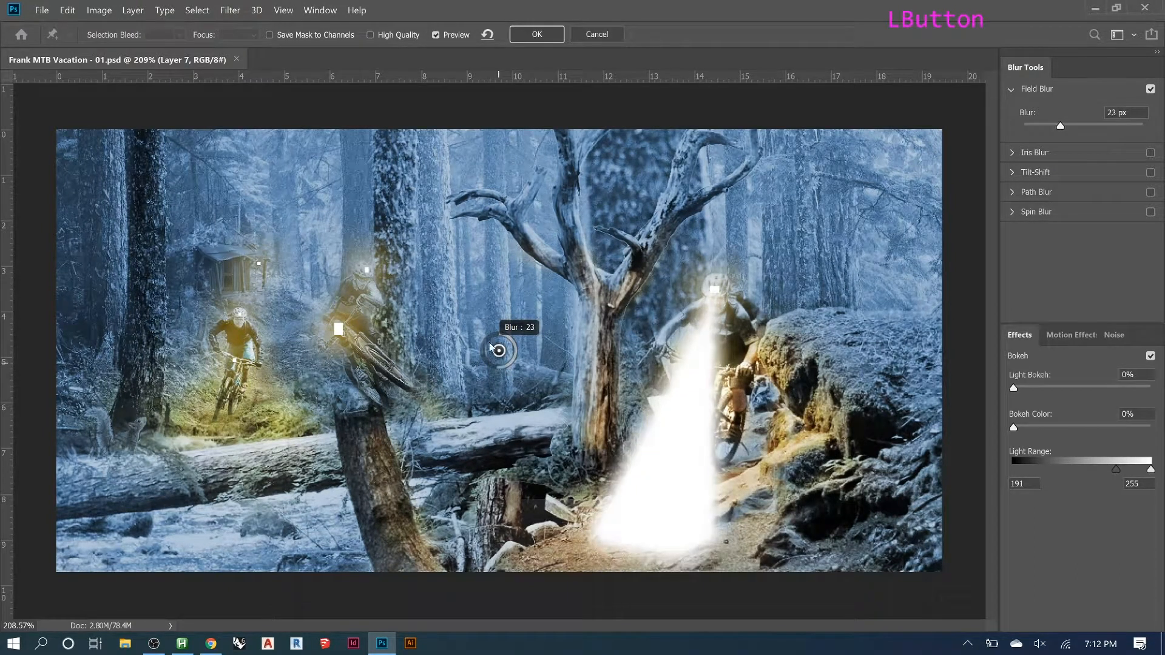
left_click(713, 292)
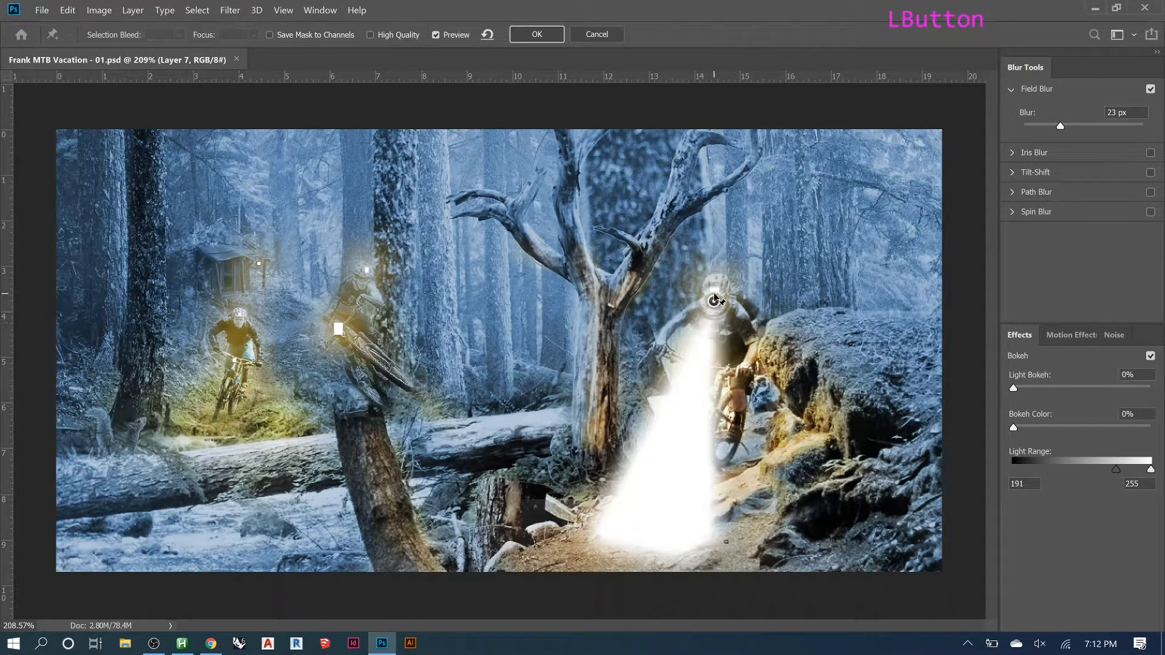
- Add a second Field Blur pin near the beam's base and set its blur to 104 px
left_click(647, 529)
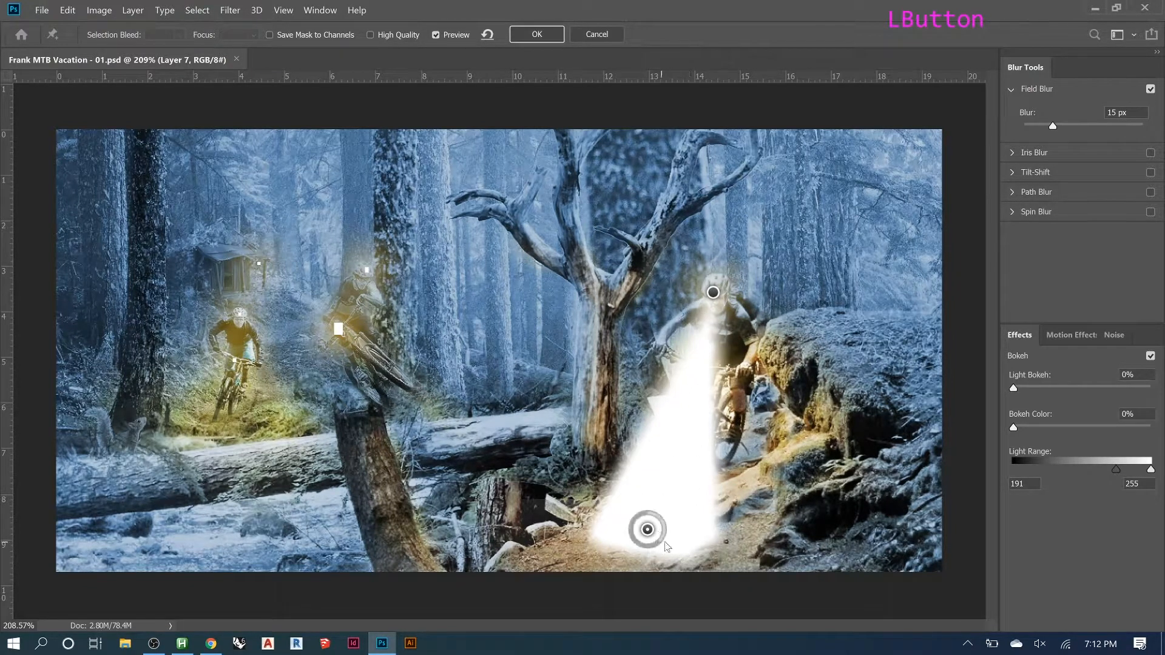
mouse_move(659, 545)
left_click_drag(659, 545, 639, 534)
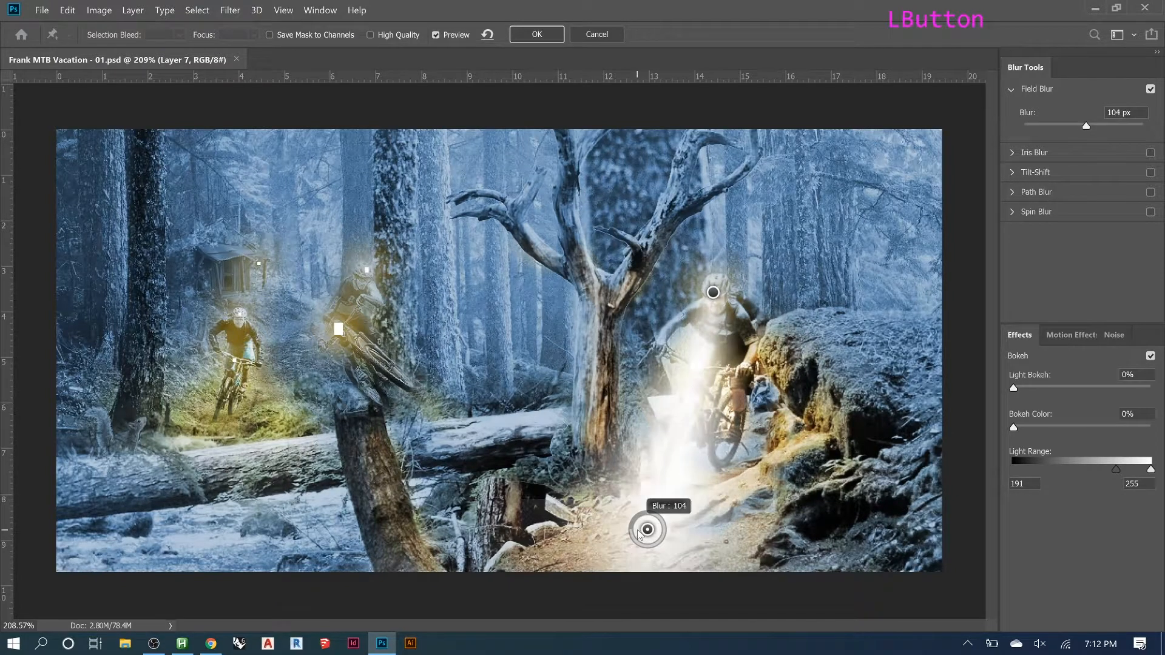
- Lower the helmet pin's blur to about 2 px, and move the base pin just below the beam with a 69 px blur
left_click(714, 293)
left_click_drag(711, 308, 723, 283)
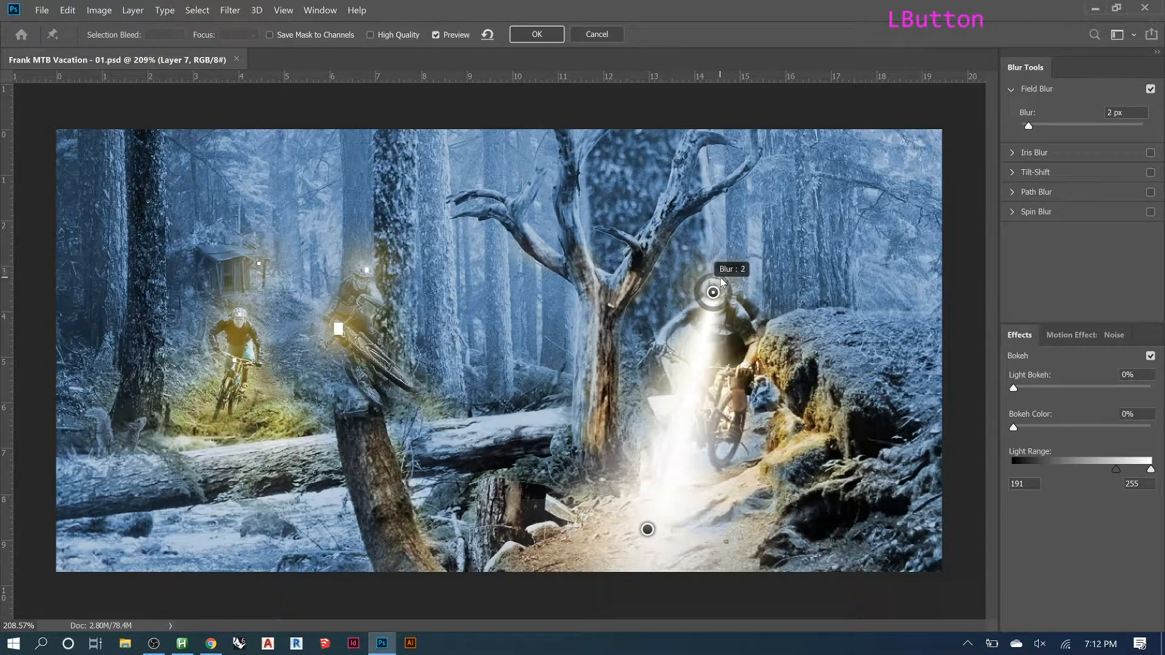
left_click_drag(719, 276, 719, 276)
left_click(648, 530)
left_click_drag(631, 533, 637, 559)
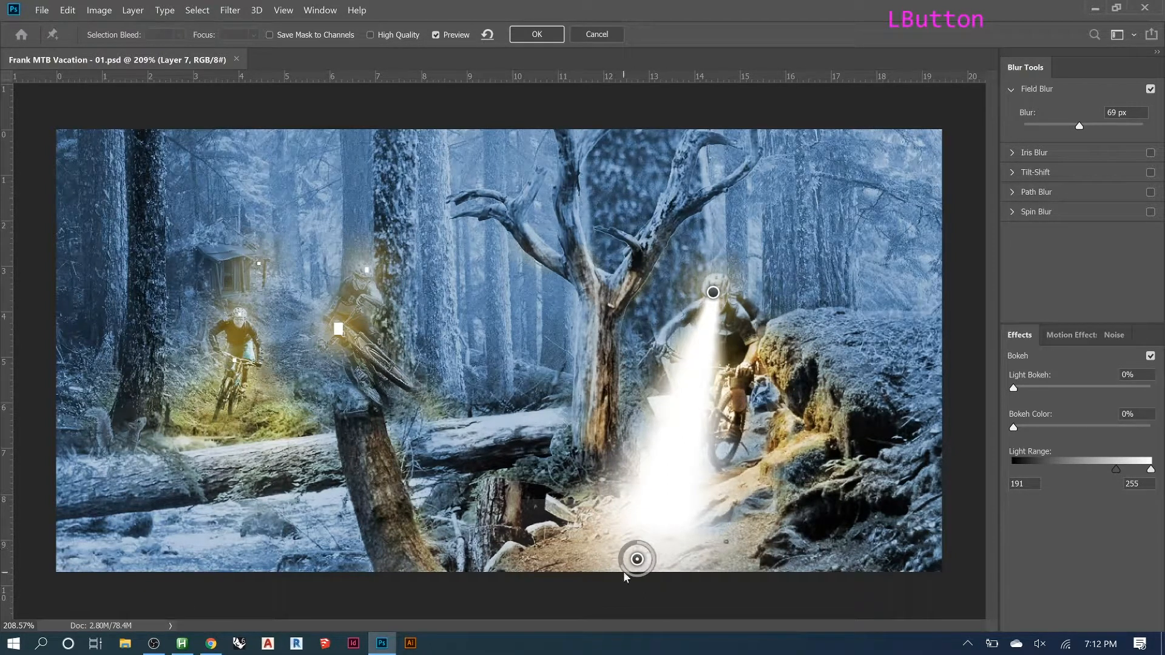
- Apply the Field Blur, set the beam layer to Overlay at 45% opacity, and compare the layer on and off
left_click(551, 34)
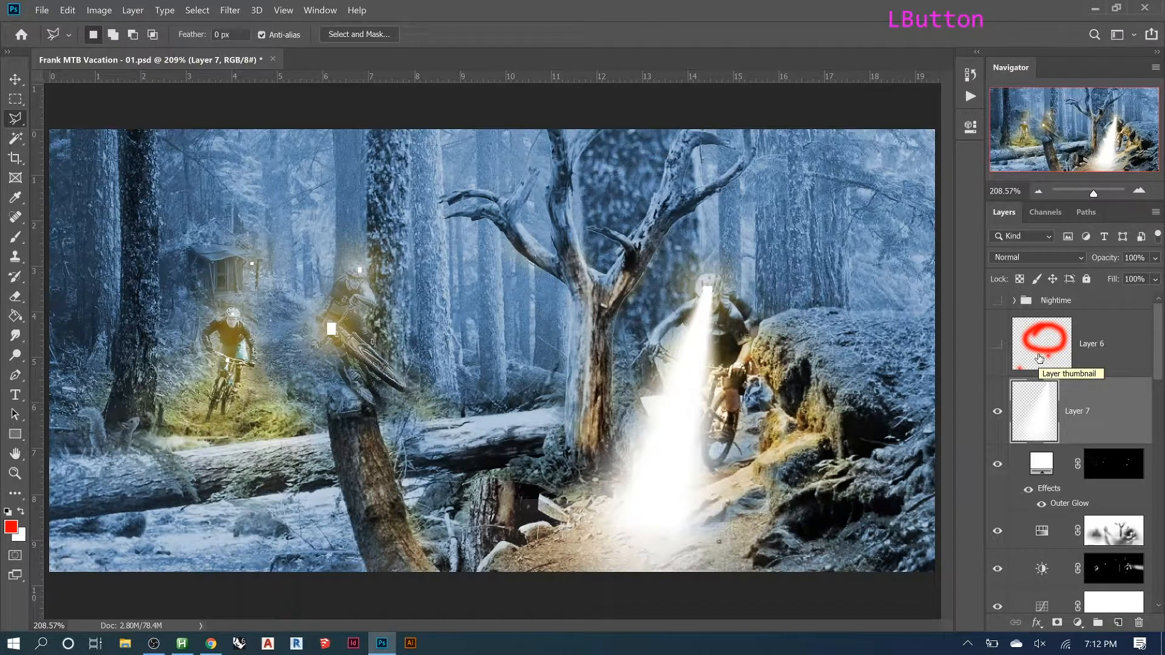
left_click(1012, 260)
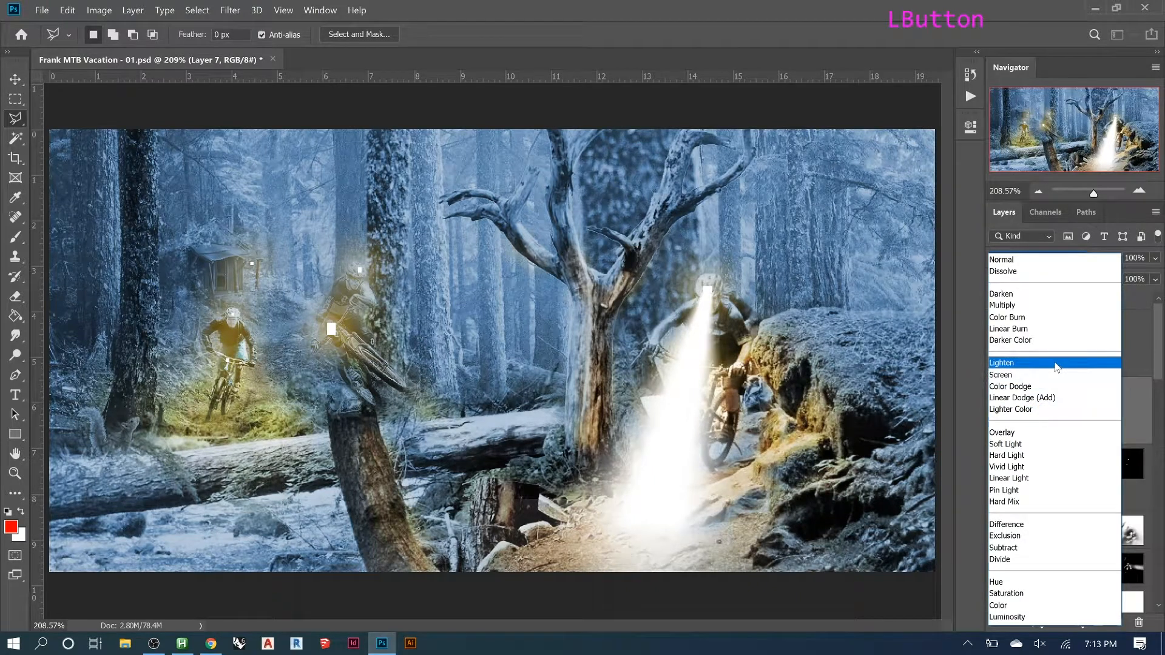
left_click(1068, 439)
left_click_drag(1108, 259, 1065, 262)
left_click(997, 412)
left_click(997, 412)
left_click(997, 413)
left_click(997, 414)
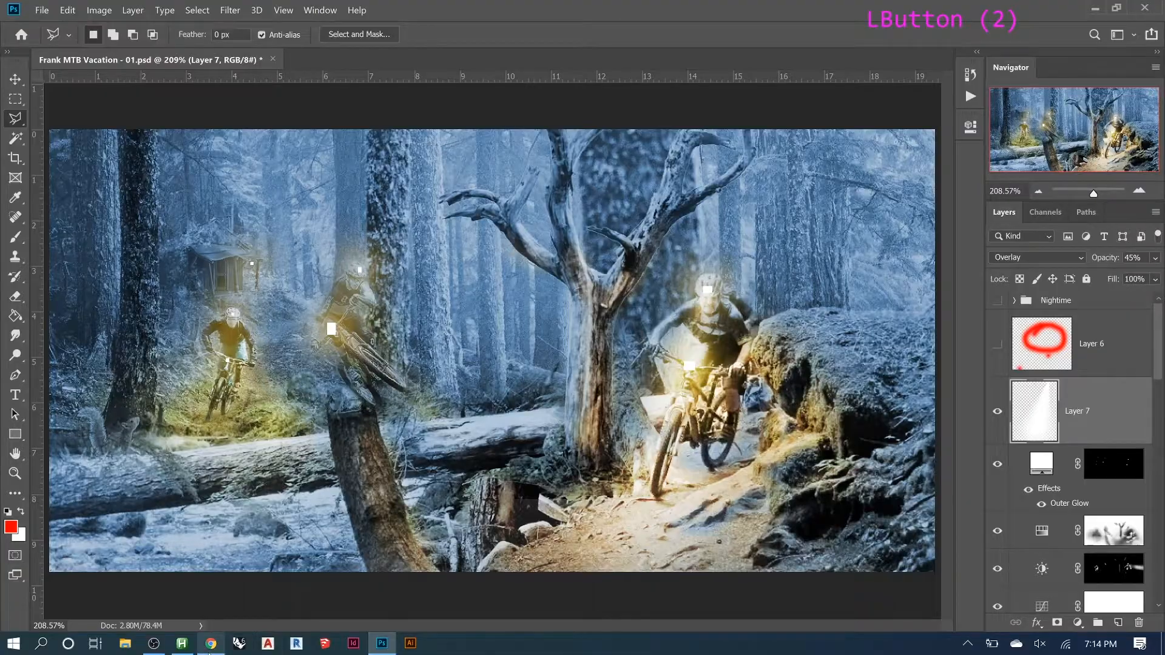
- Switch to Chrome and run a Google image search for "bicycle lights"
left_click(211, 644)
left_click(200, 14)
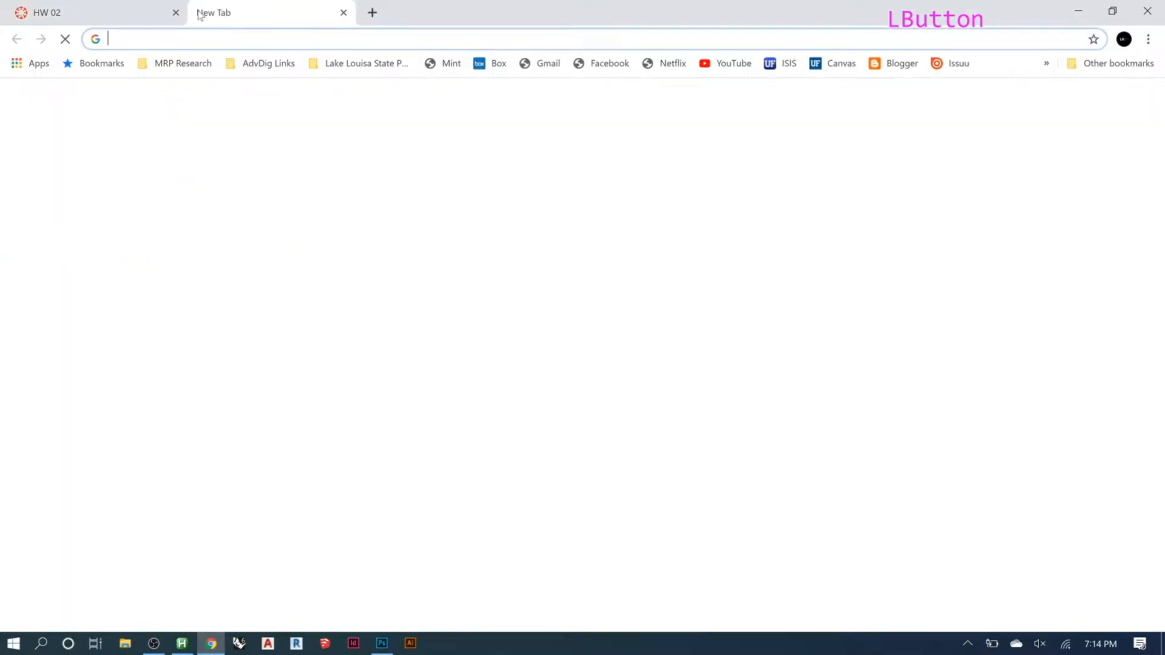
type("bicycle light")
key("Return")
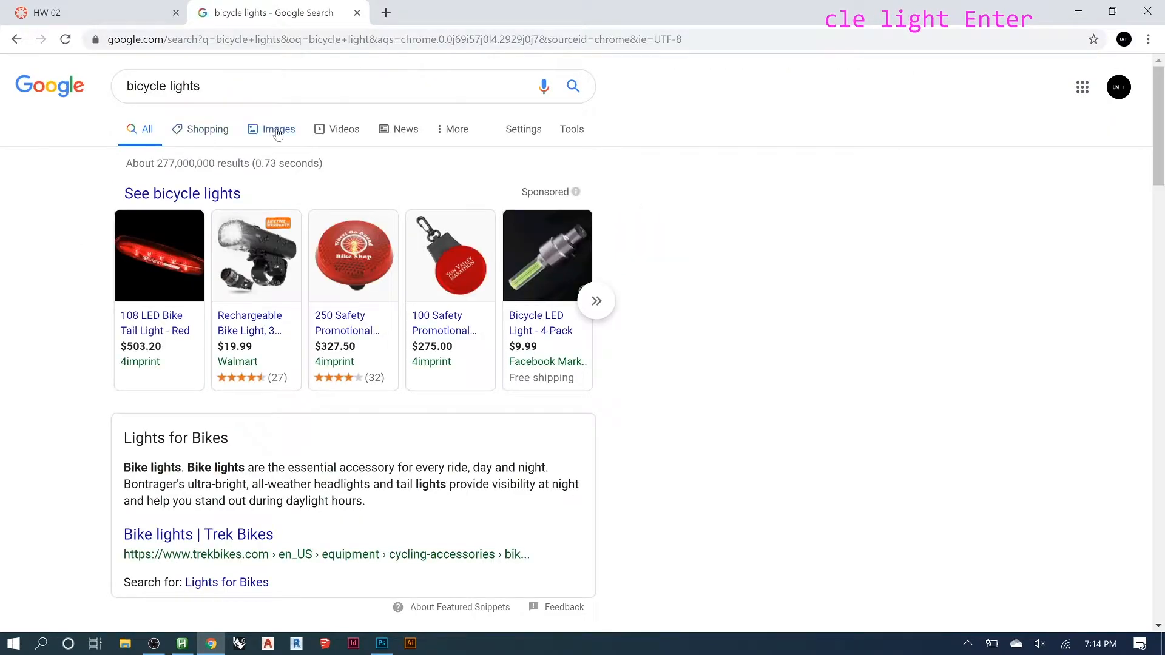
left_click(278, 135)
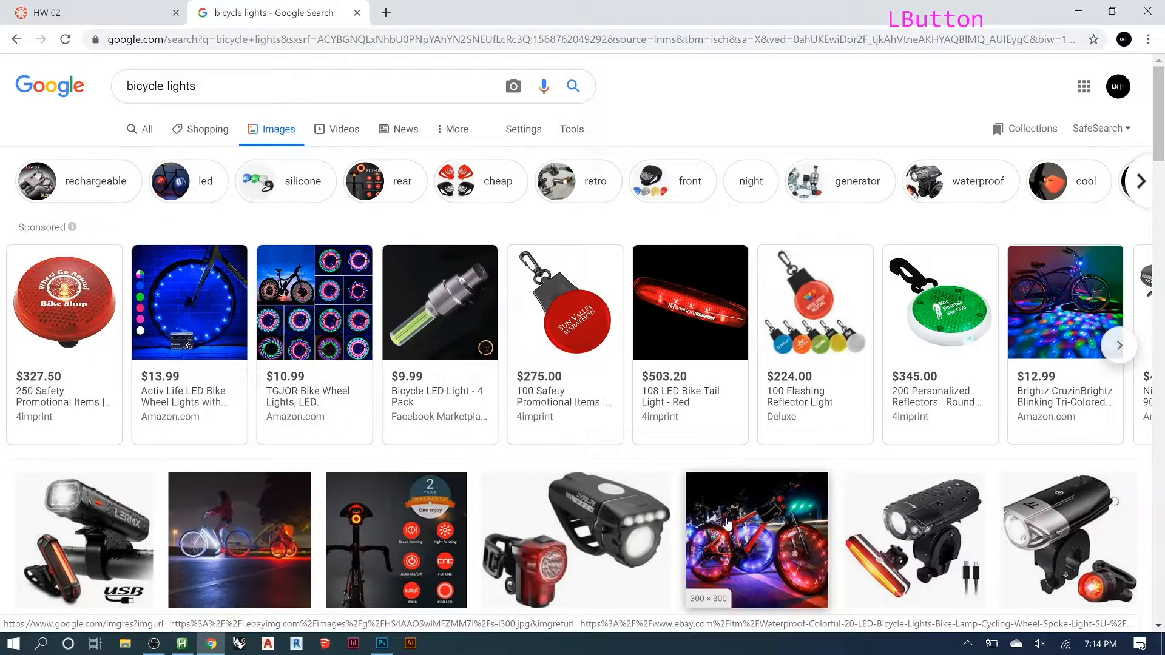
- Copy the enlarged picture of the NearMoon USB rechargeable bike light set and switch back to Photoshop
left_click(915, 513)
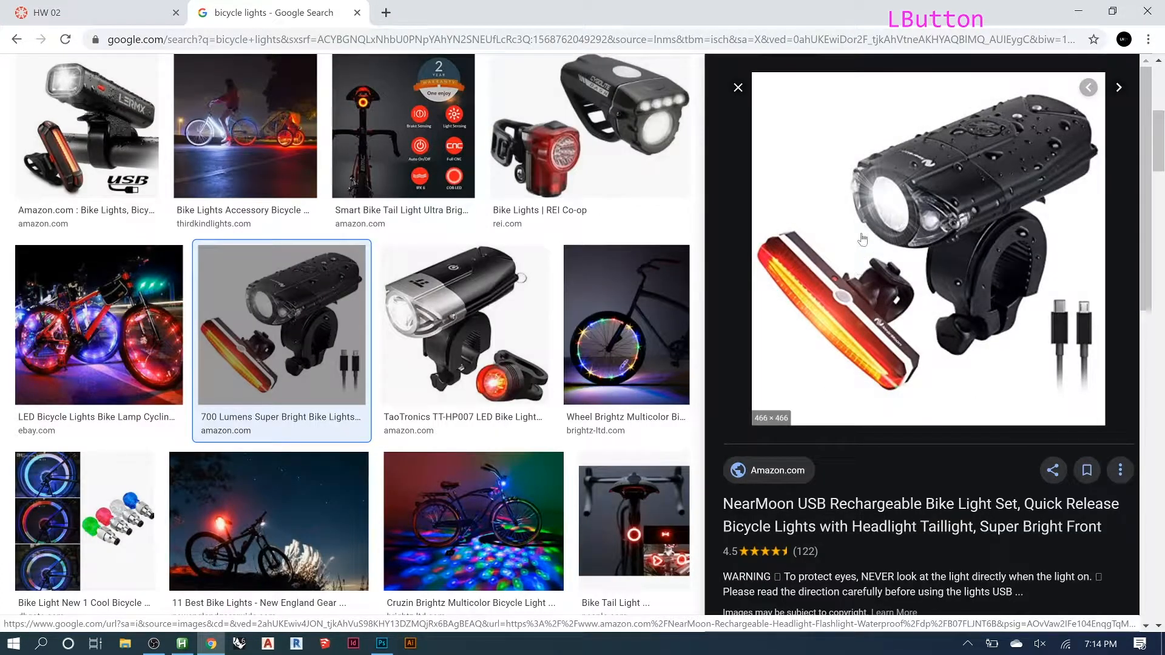
right_click(862, 238)
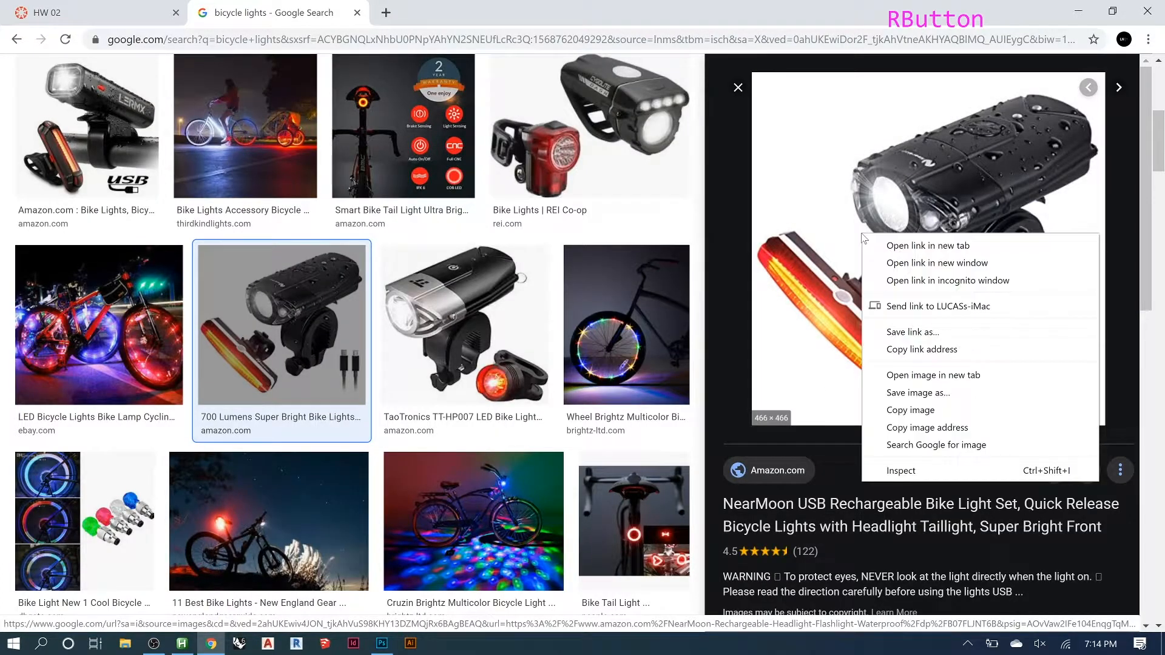
left_click(906, 411)
left_click(382, 643)
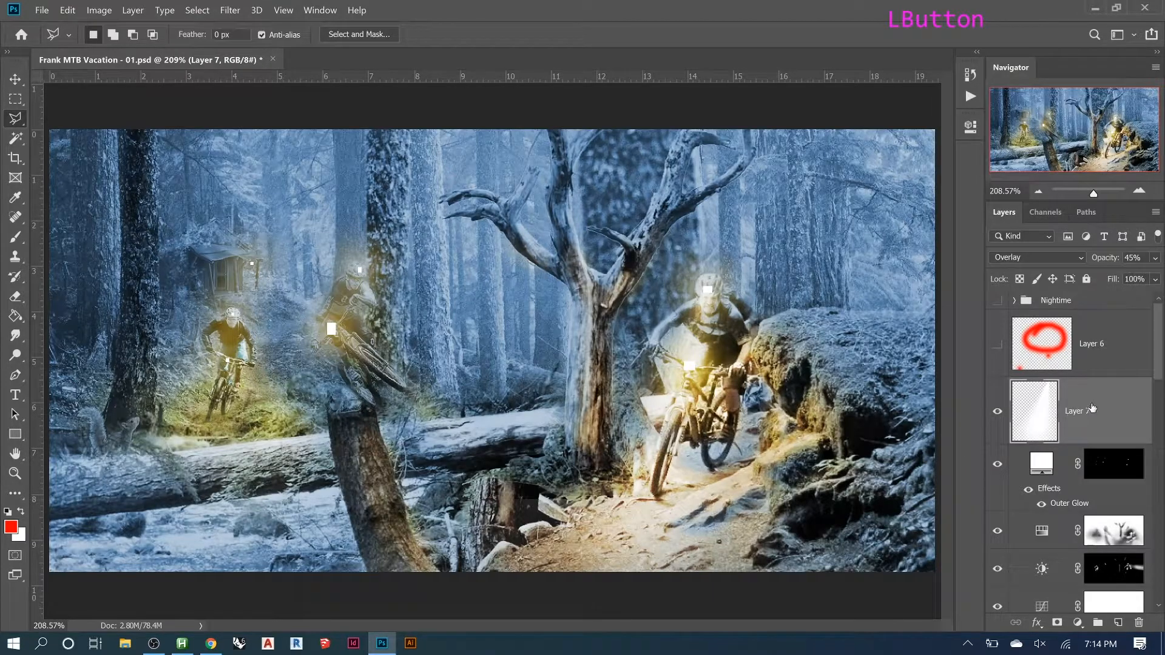
- Paste the bike light picture as a new layer directly above the 00-Bender layer
scroll(1061, 425, "down", 7)
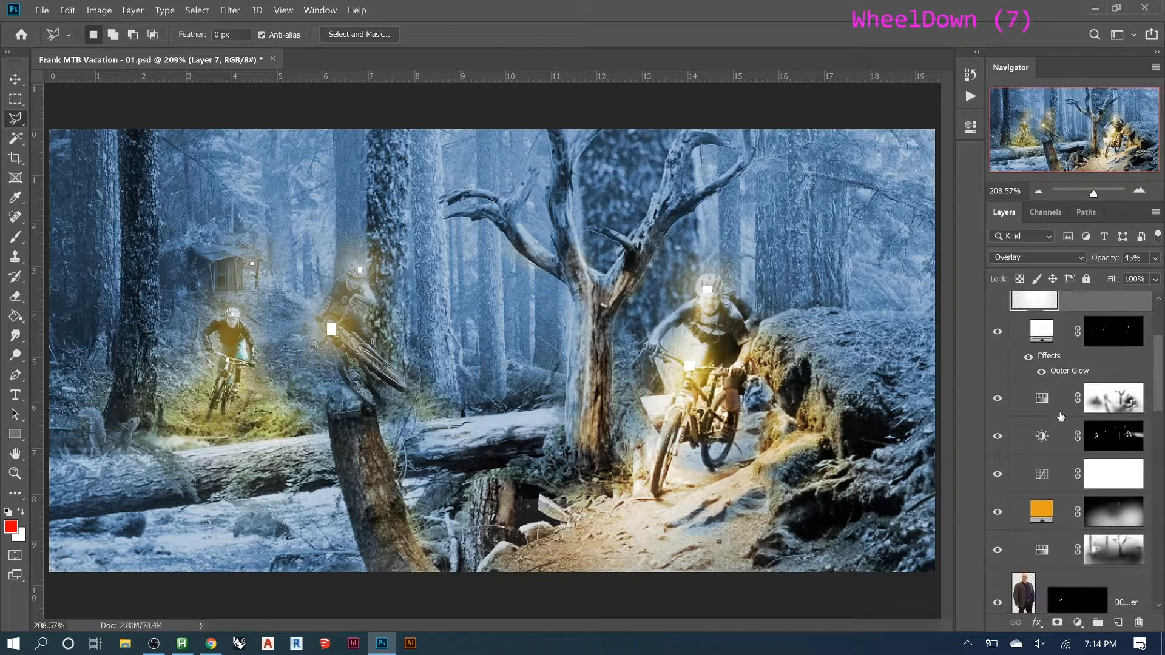
scroll(1061, 417, "down", 5)
left_click(1066, 505)
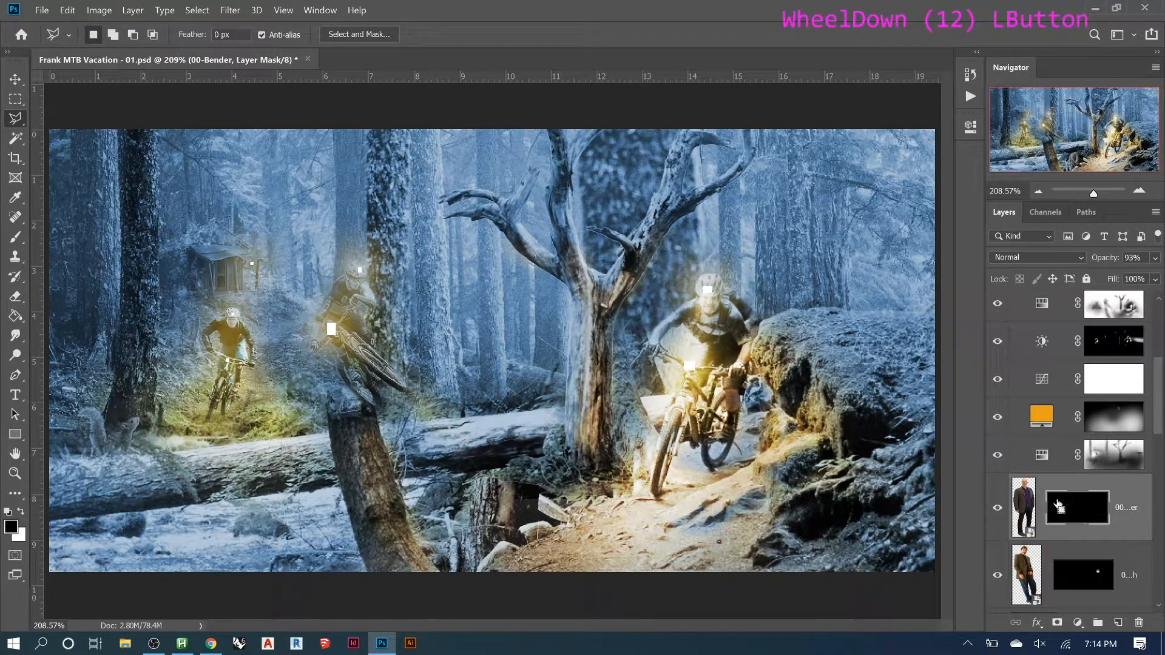
key("ctrl+v")
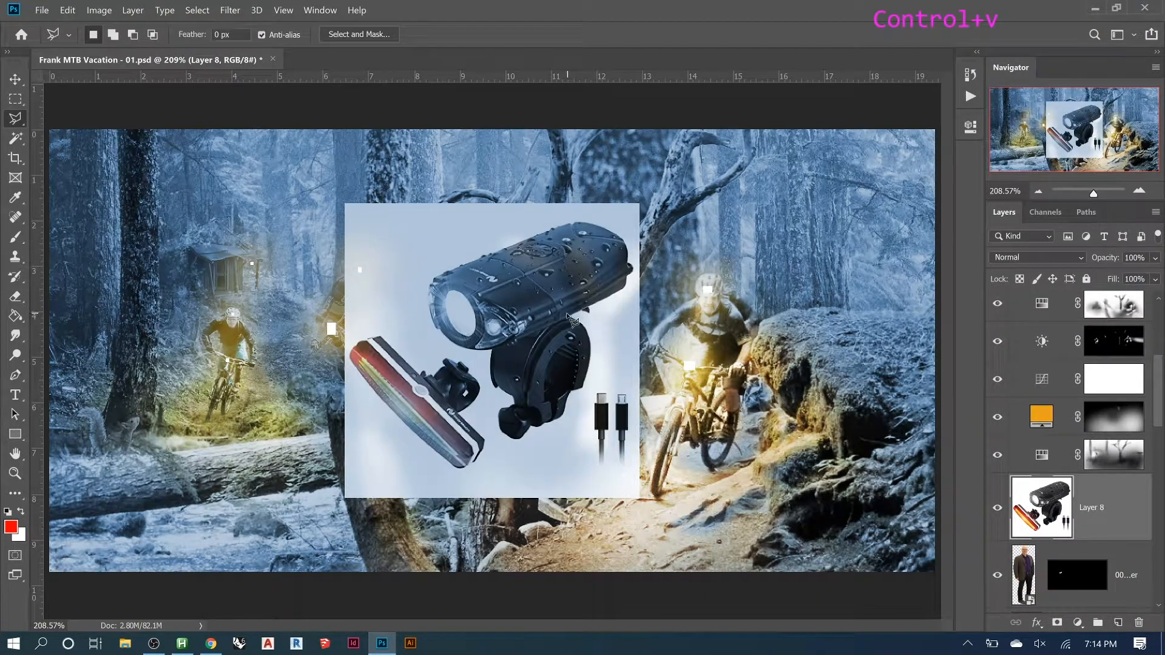
- Outline the black headlight body in the pasted picture with the Polygonal Lasso and cut it out
left_click(628, 284)
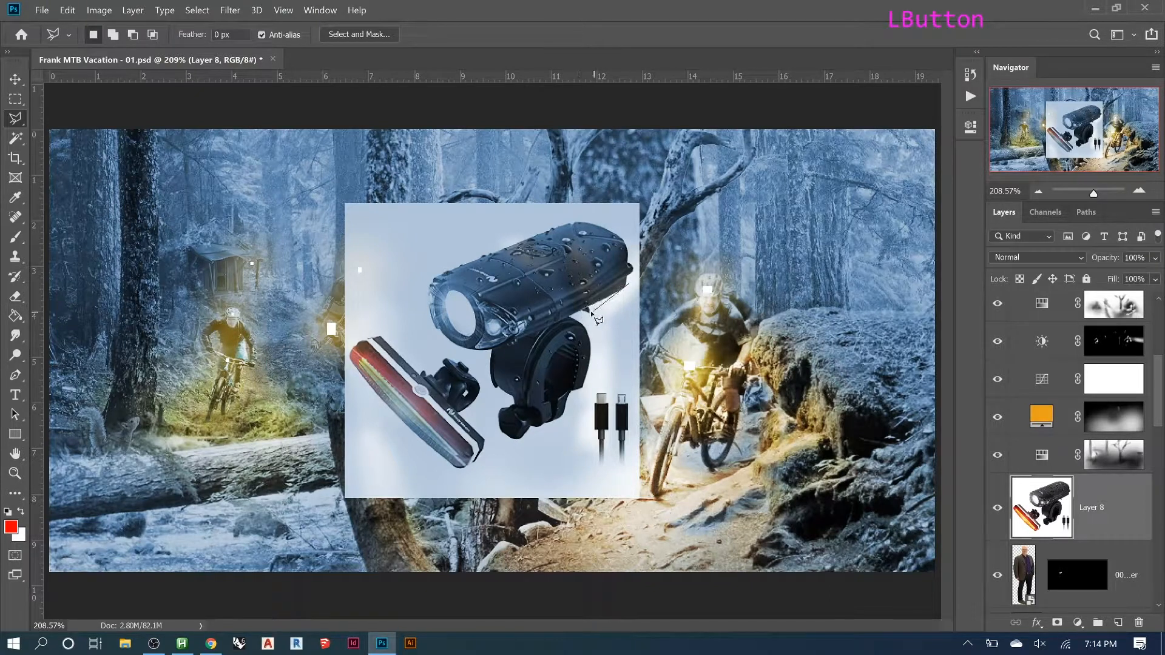
left_click(485, 351)
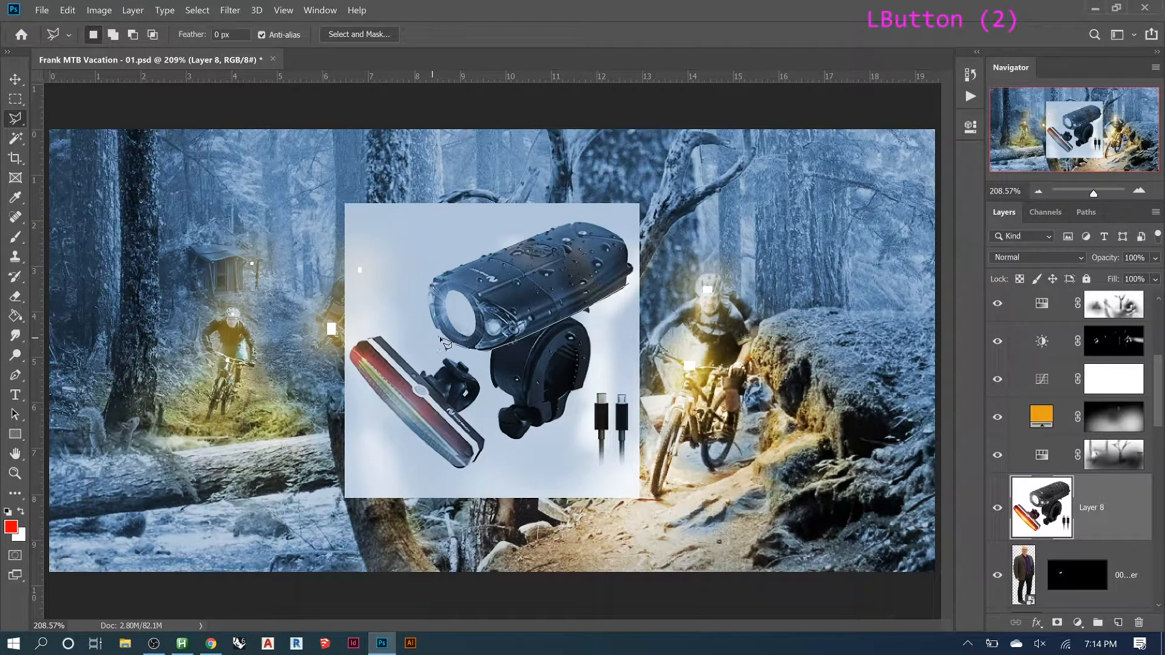
left_click(451, 343)
left_click(441, 332)
left_click(432, 292)
left_click(448, 279)
left_click(584, 224)
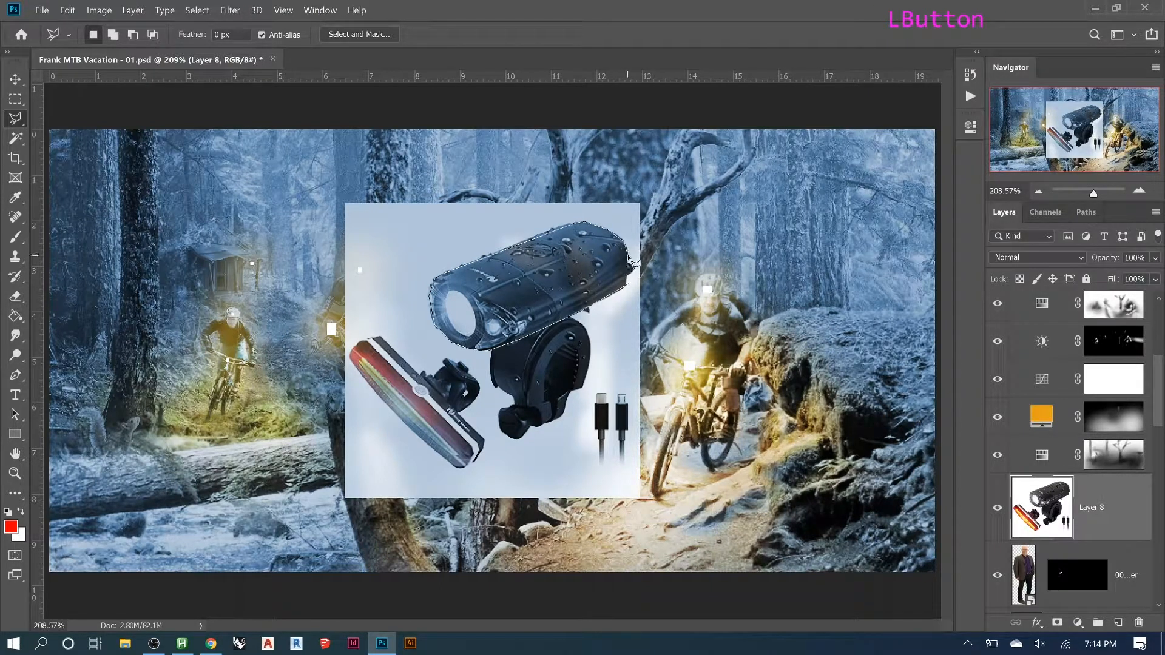
left_click(631, 273)
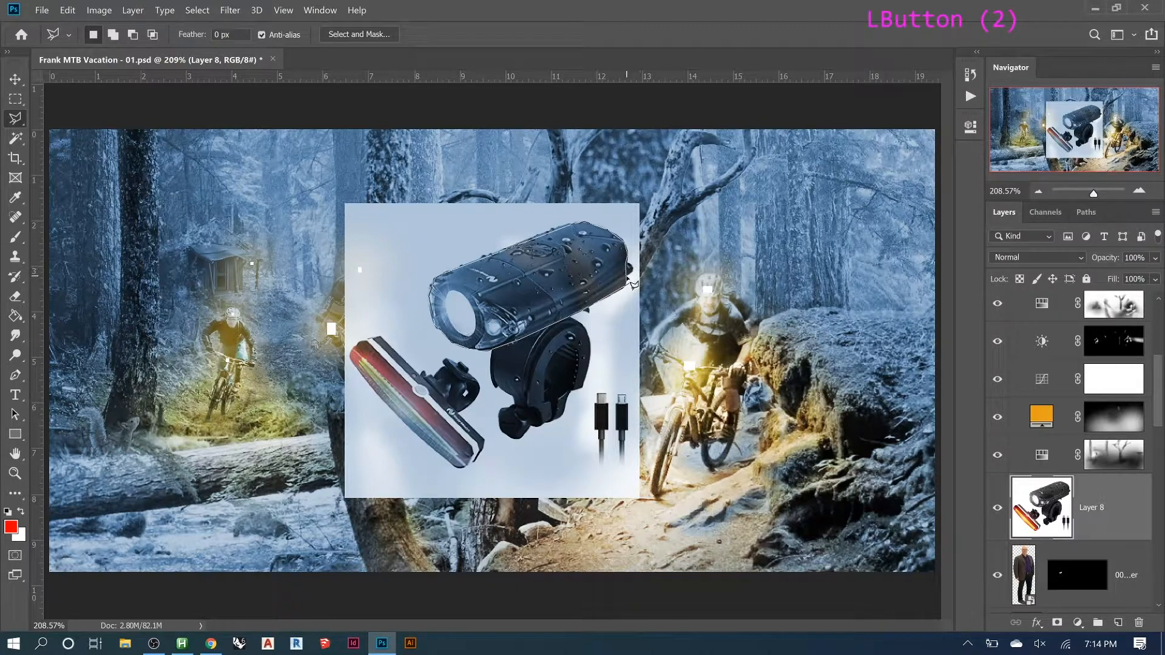
double_click(628, 285)
key("ctrl+x")
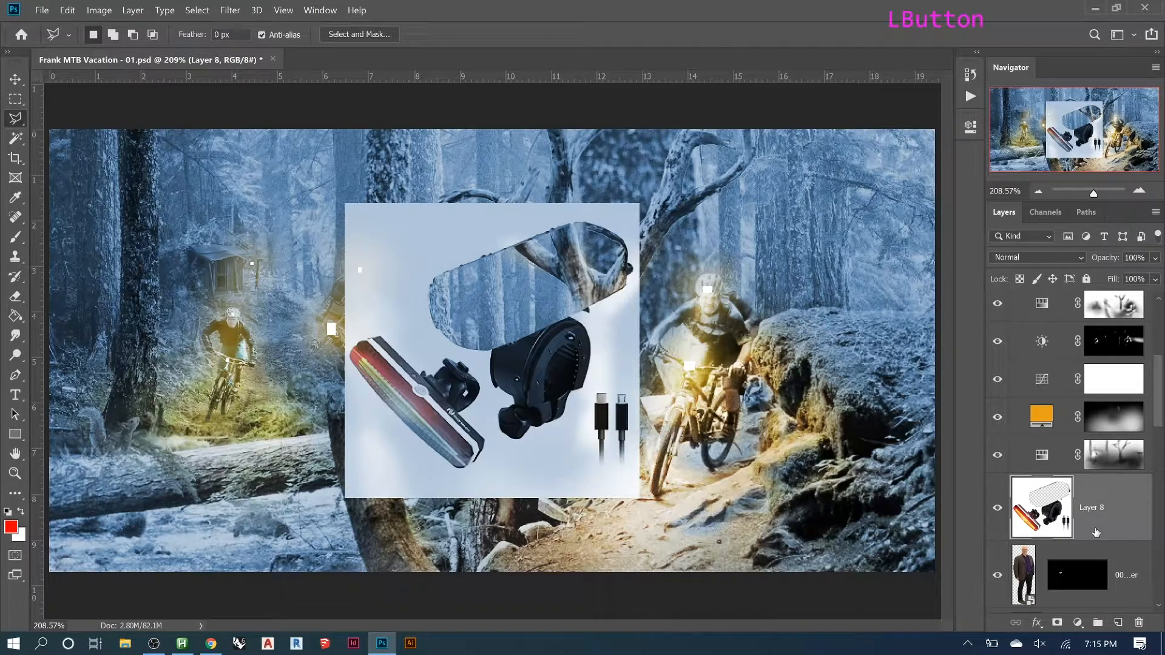
- Delete the leftover picture layer, paste the cut-out headlight, and scale it down to a tiny lamp
key("Delete")
key("ctrl+v")
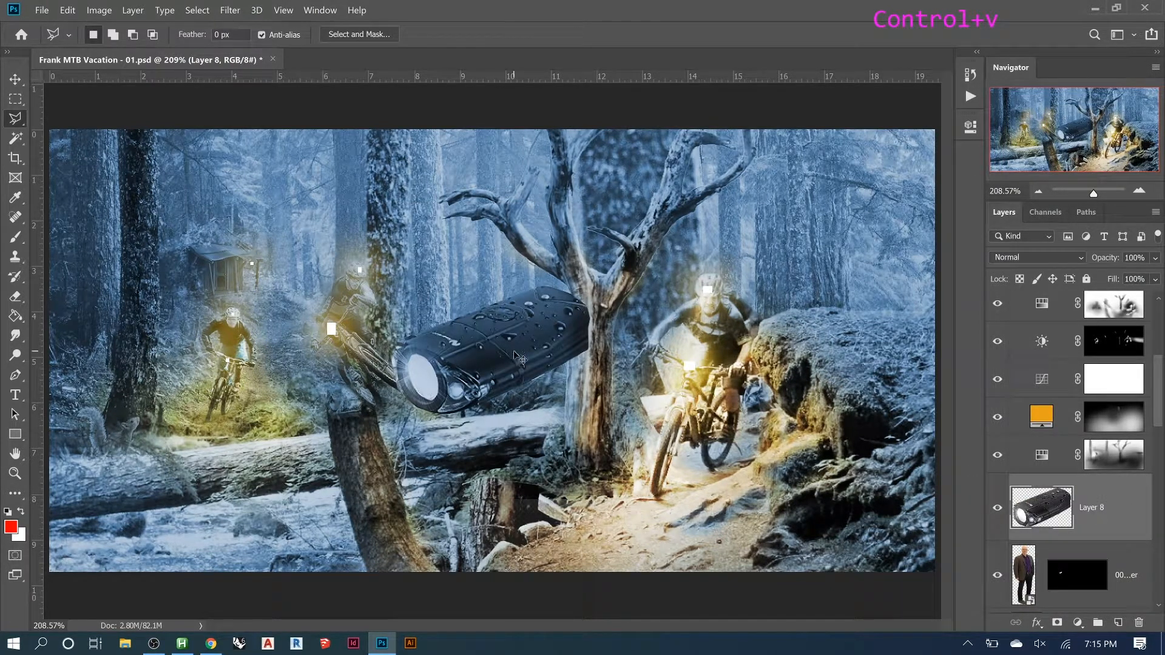
key("ctrl+t")
left_click_drag(391, 416, 586, 306)
left_click(728, 34)
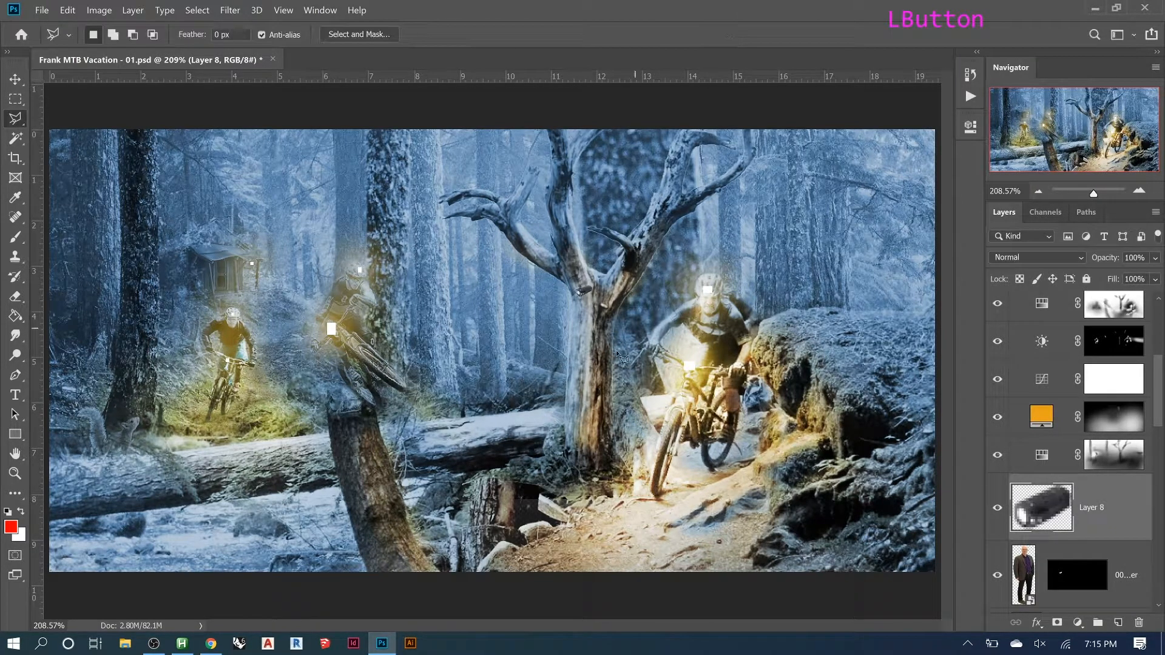
- Place the headlight behind the front rider's handlebar light, duplicate it onto the helmet light, and rotate that copy to about -44°
left_click_drag(592, 389, 725, 361)
scroll(781, 281, "down", 3, "alt")
scroll(789, 285, "up", 10, "alt")
scroll(722, 253, "up", 4, "alt")
left_click_drag(586, 307, 582, 304)
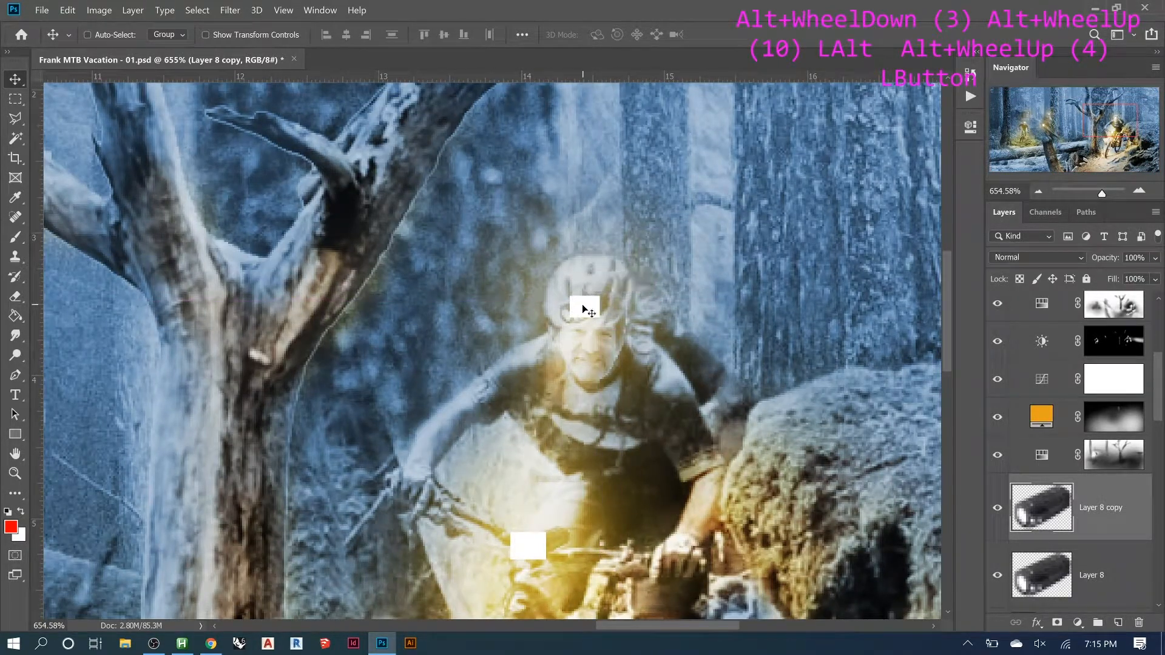
key("ctrl+t")
left_click_drag(608, 264, 582, 255)
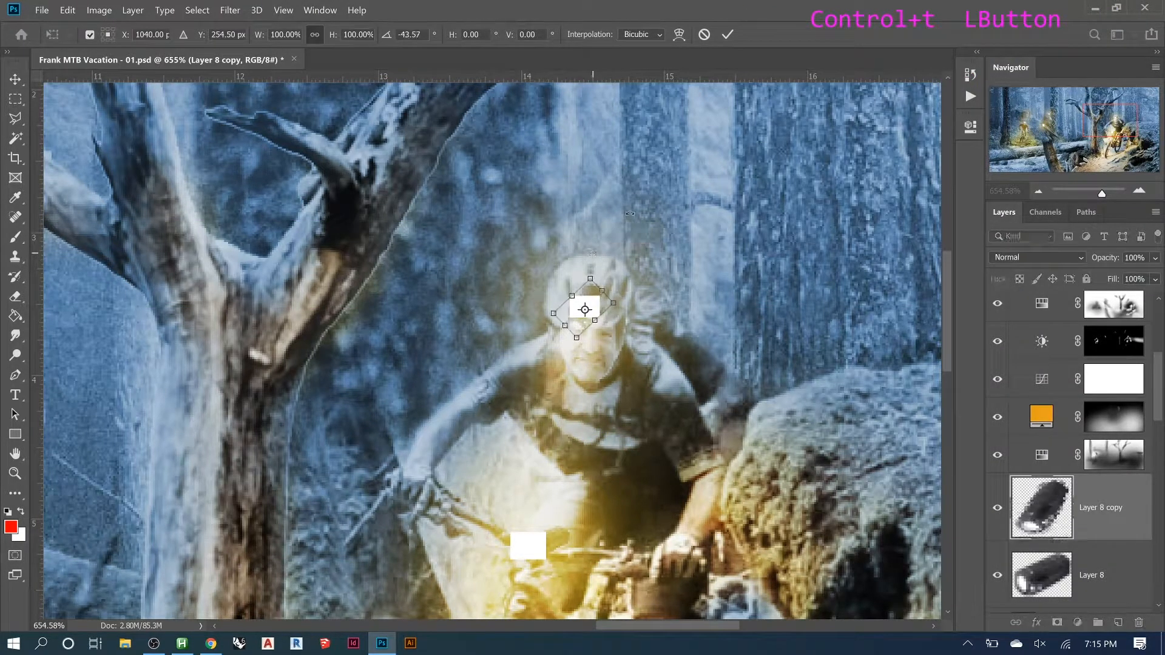
left_click(729, 36)
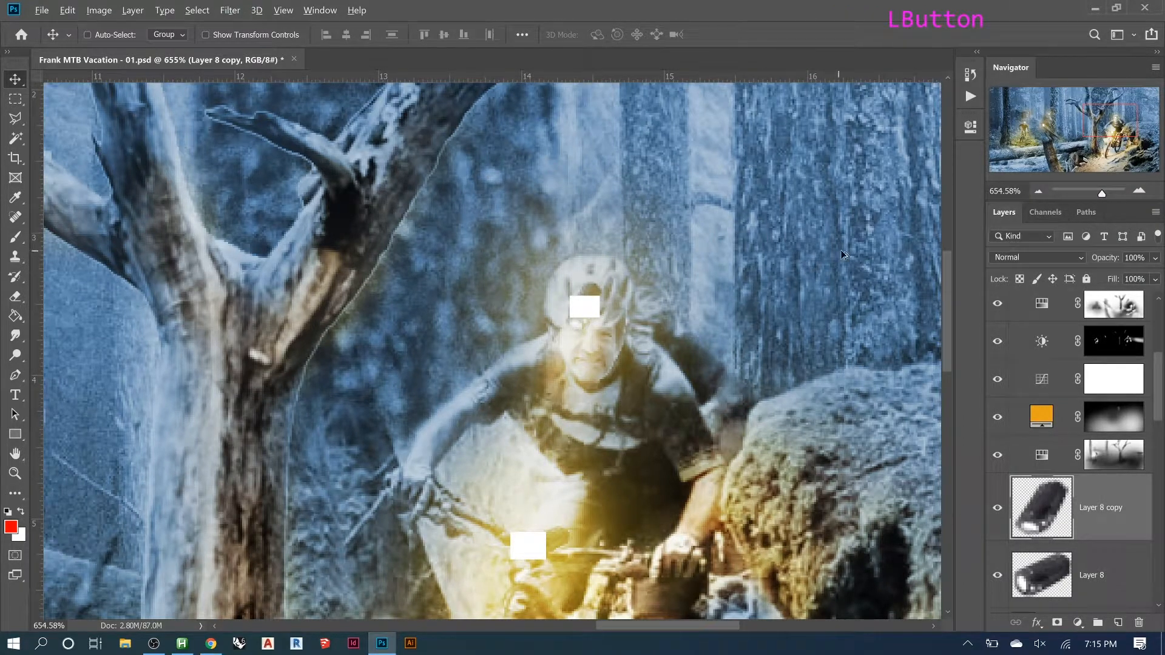
- Copy the headlight onto the middle rider's helmet, rotated about -90° and scaled to about 58%, and duplicate it onto the handlebar
scroll(837, 257, "down", 10, "alt")
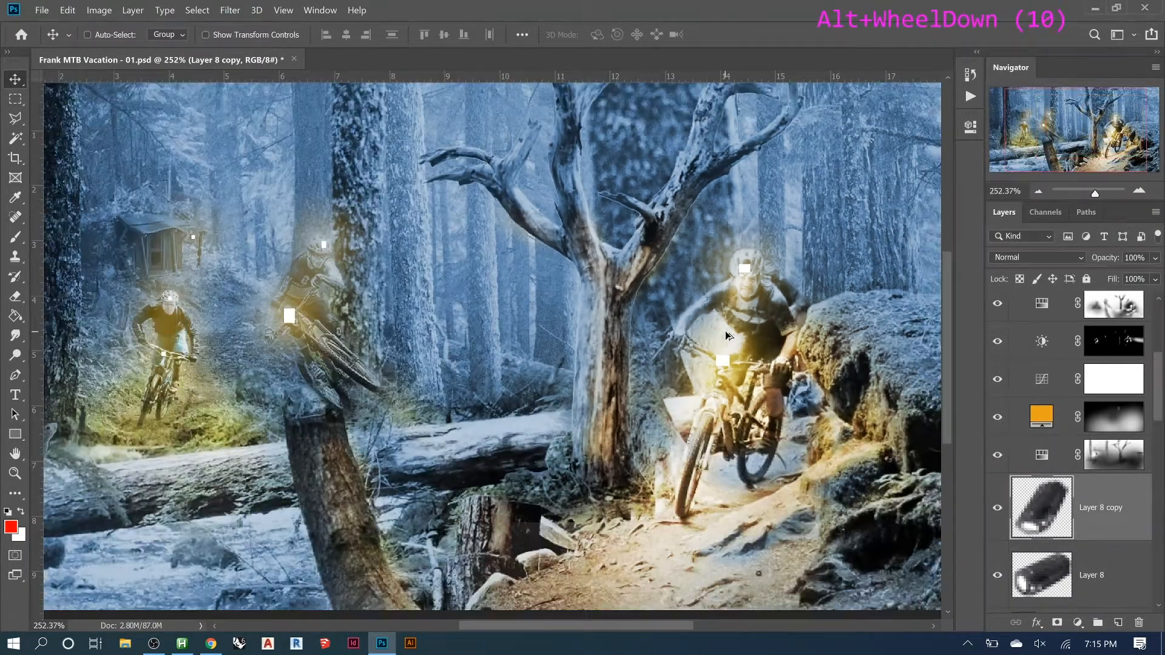
left_click_drag(728, 336, 347, 273, "alt")
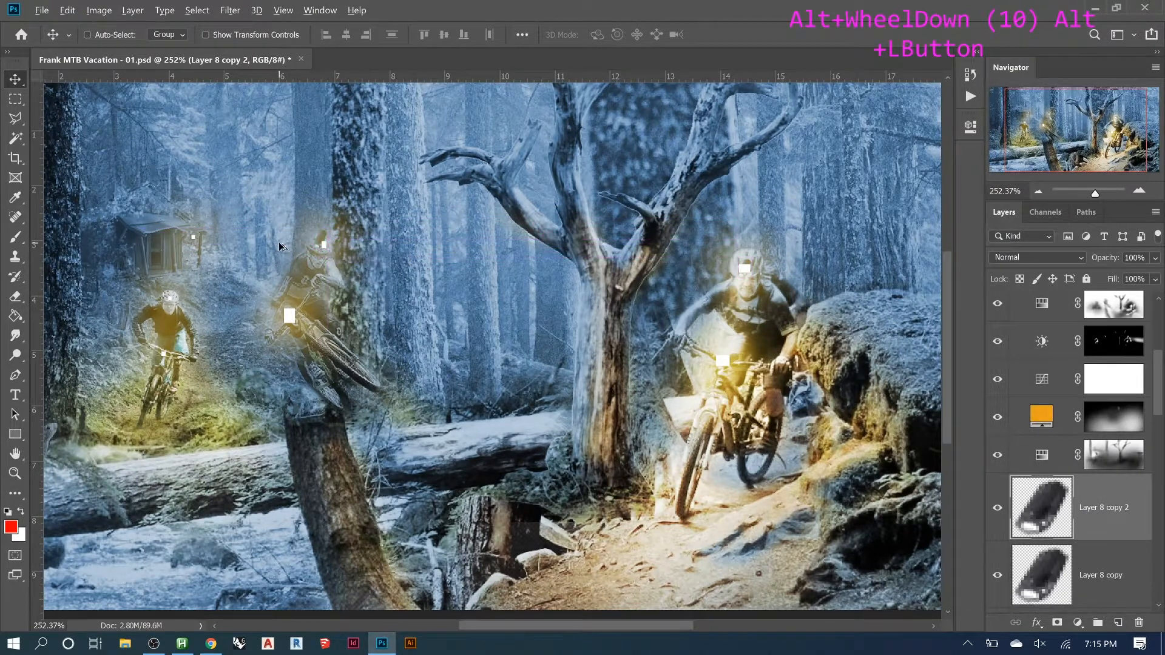
scroll(280, 246, "down", 4, "alt")
scroll(384, 295, "up", 13, "alt")
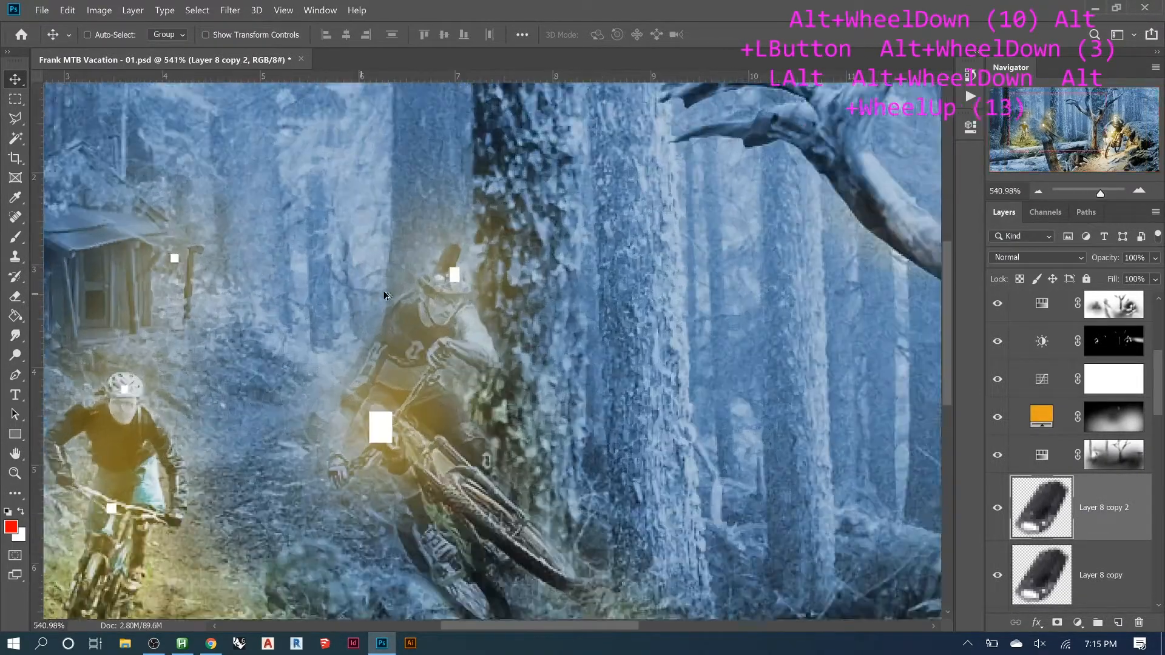
scroll(384, 295, "up", 1, "alt")
key("ctrl+t")
left_click_drag(454, 213, 403, 255)
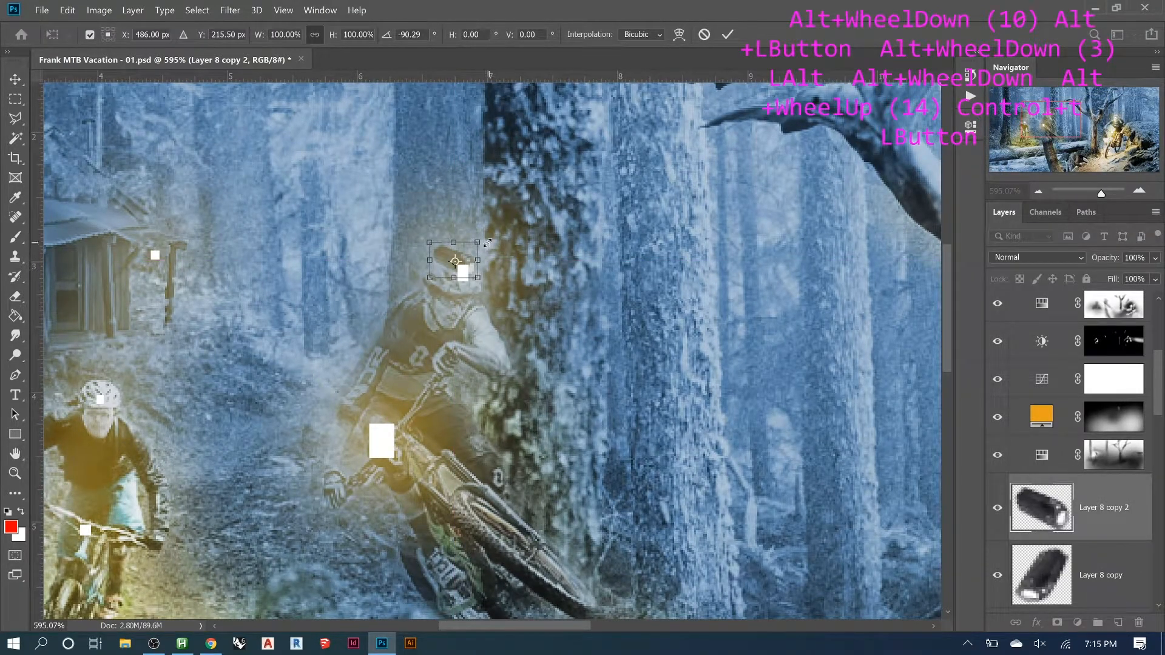
left_click_drag(478, 243, 469, 247)
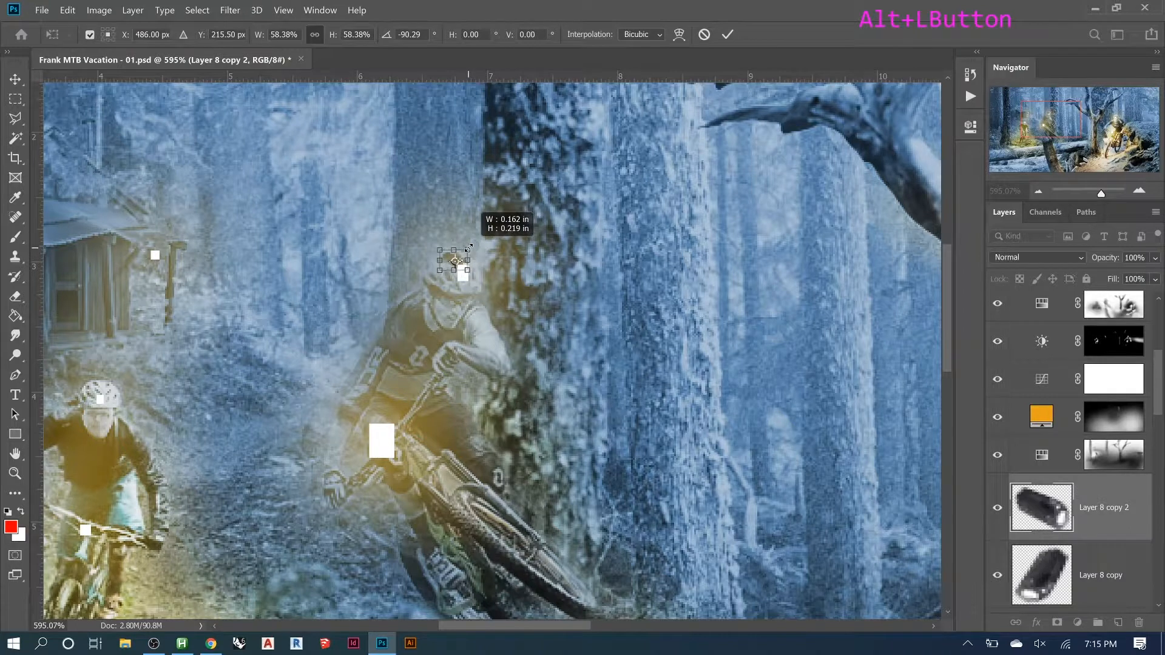
left_click(728, 34)
left_click_drag(466, 330, 490, 479)
- Copy the small headlight onto the far rider's helmet, rotate it about 30°, and duplicate it onto that rider's handlebar
left_click_drag(376, 452, 205, 423, "alt")
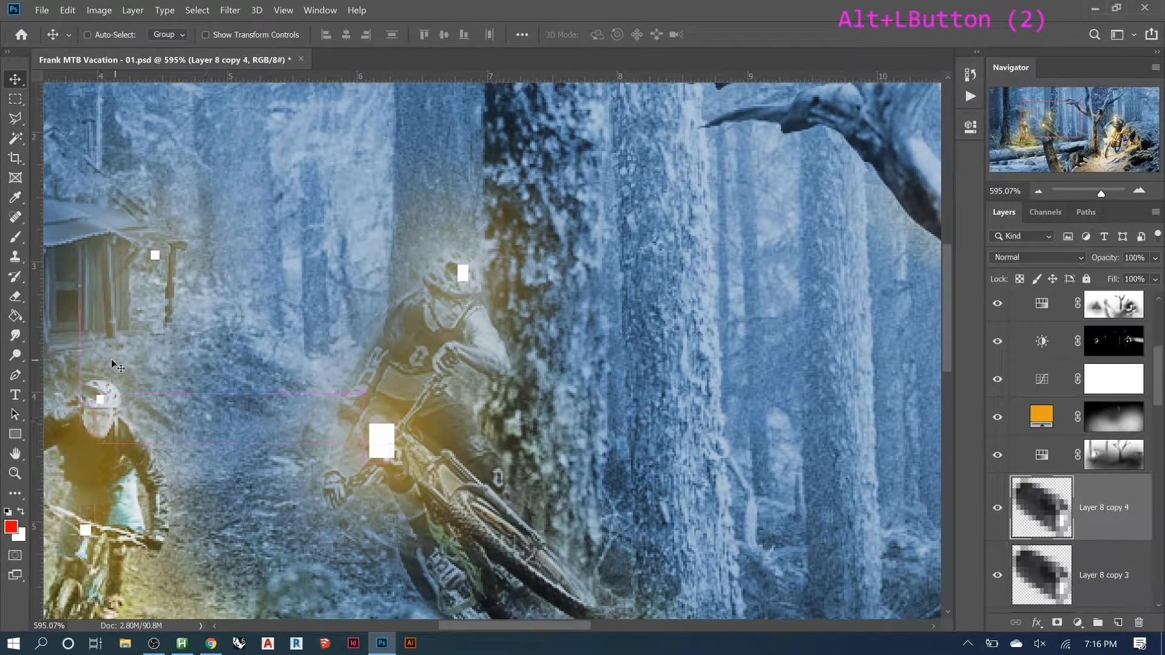
key("ctrl+t")
left_click_drag(108, 373, 156, 376)
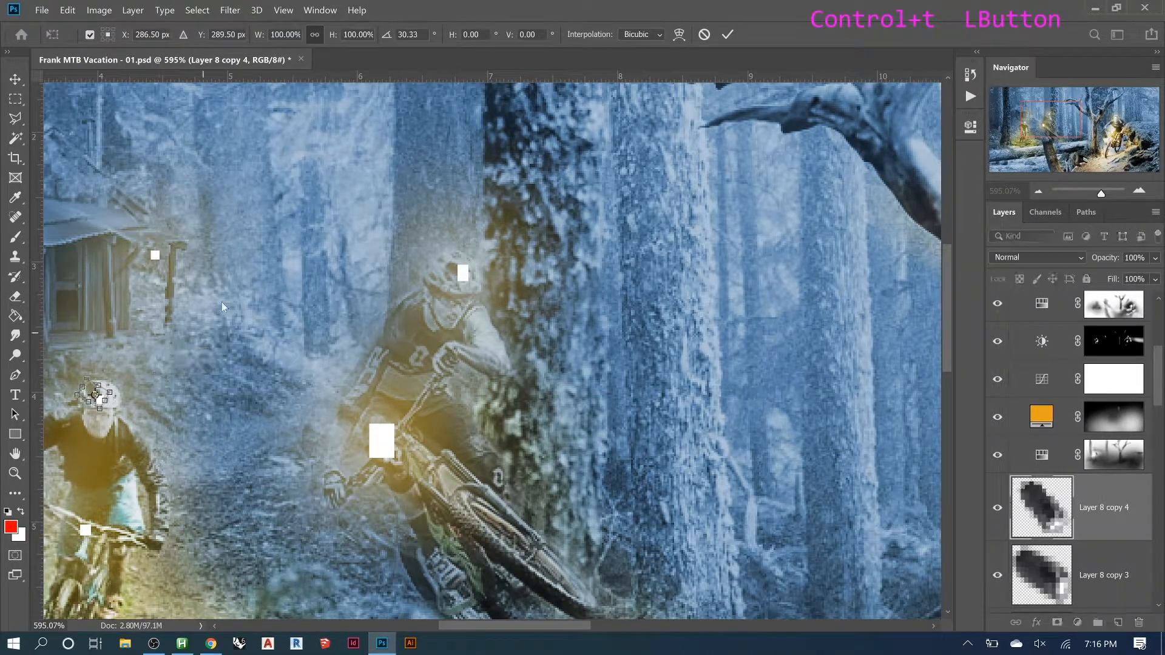
left_click(728, 34)
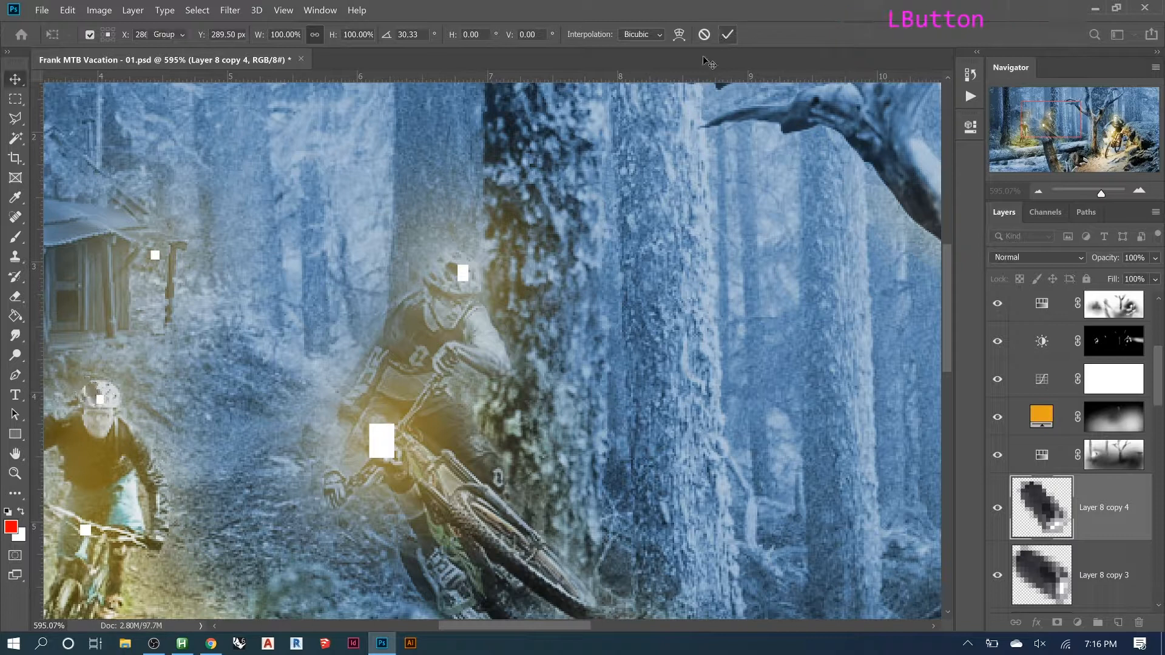
left_click_drag(165, 372, 596, 276)
left_click_drag(533, 297, 563, 436)
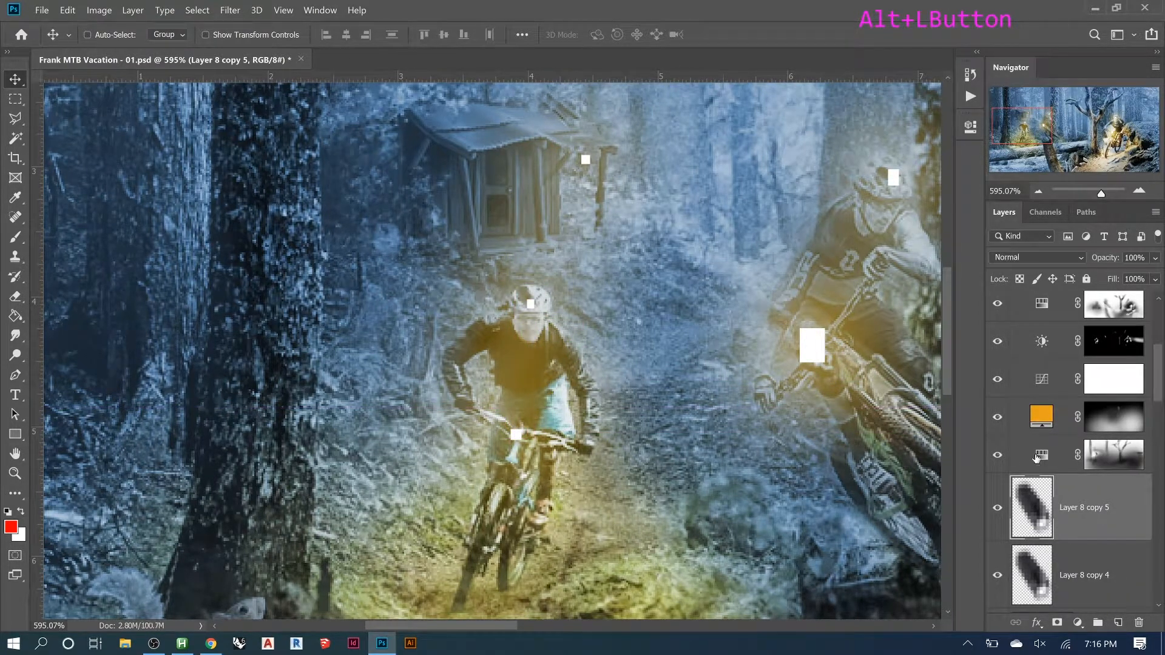
key("ctrl+0")
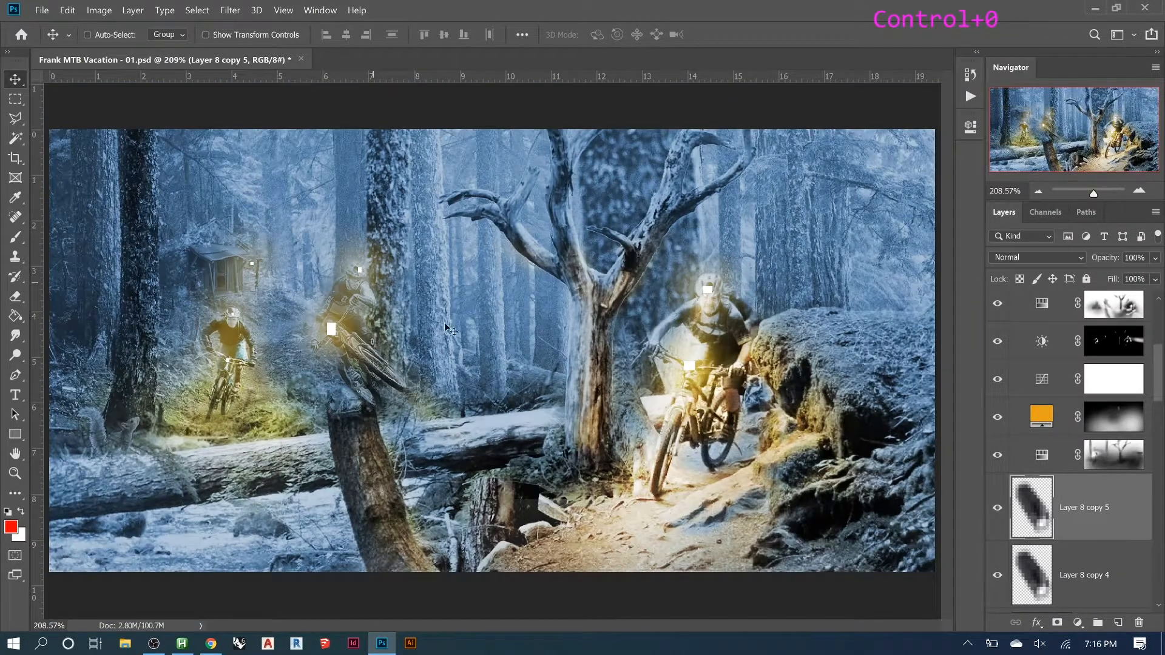
- Open the Outer Glow settings of the white fill layer that forms the riders' light squares
left_click(1066, 425)
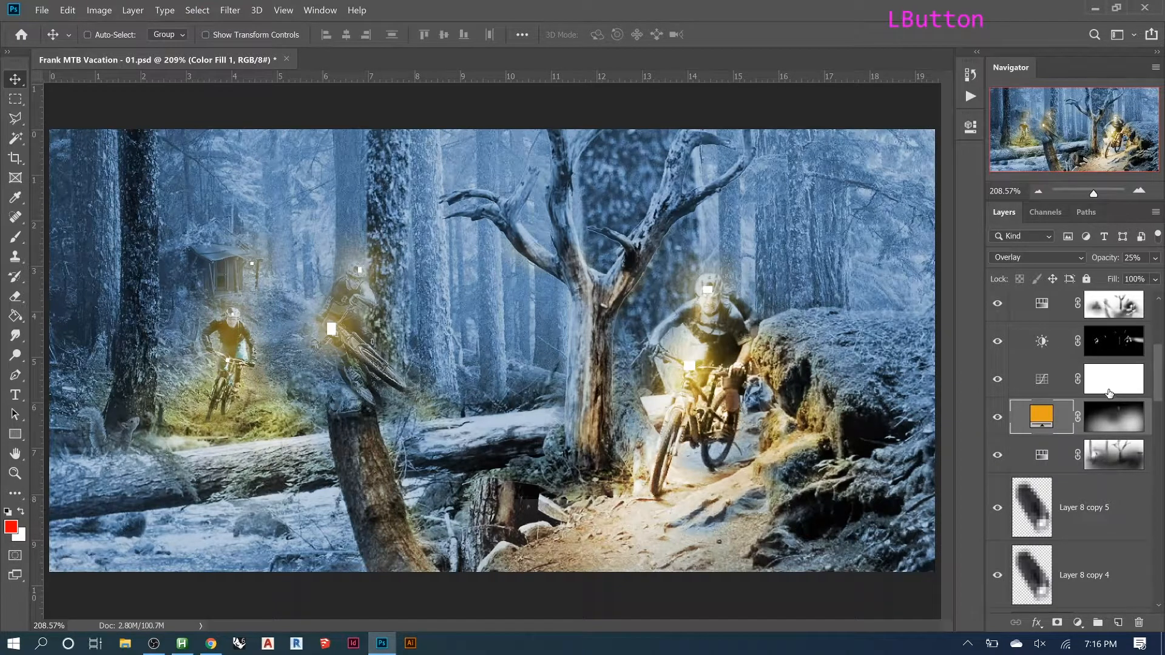
scroll(1111, 395, "up", 7)
left_click(1058, 400)
double_click(1059, 396)
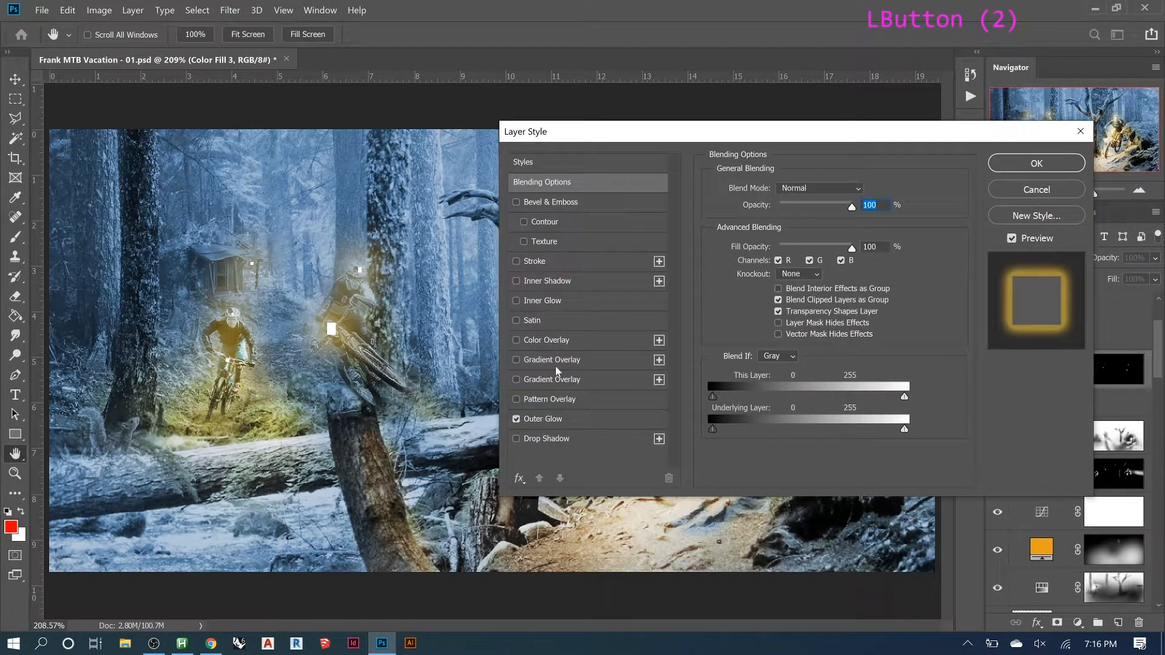
left_click(563, 419)
left_click_drag(721, 131, 897, 247)
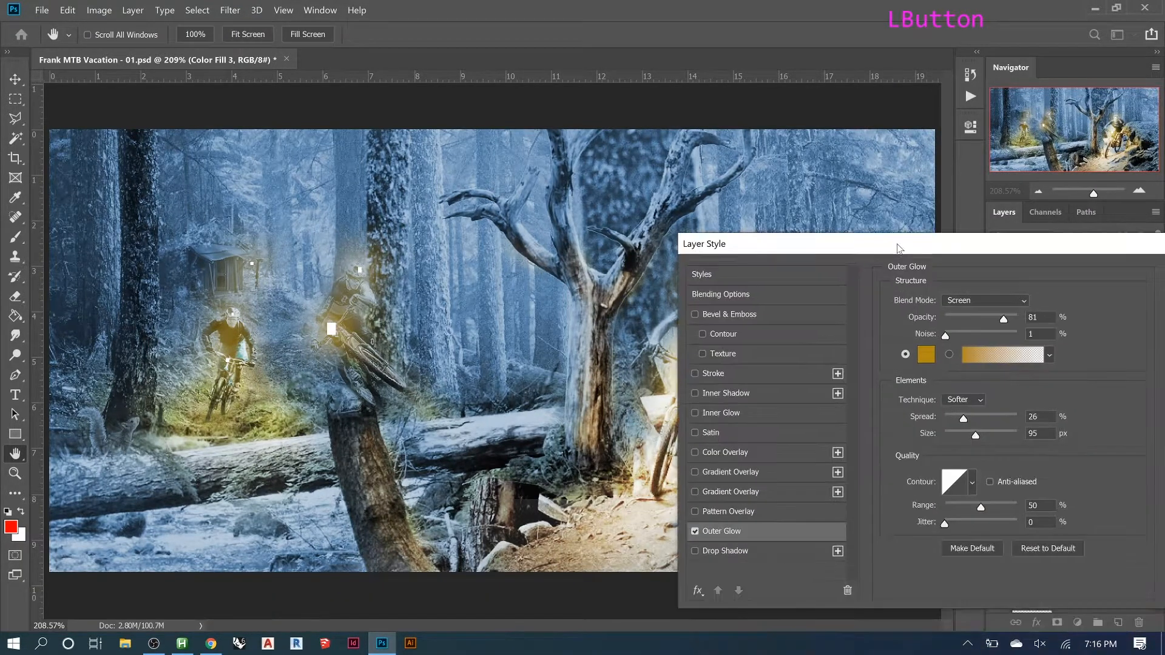
- Try teal and magenta as the outer glow colour of the riders' lights, discarding the colour change
left_click(927, 356)
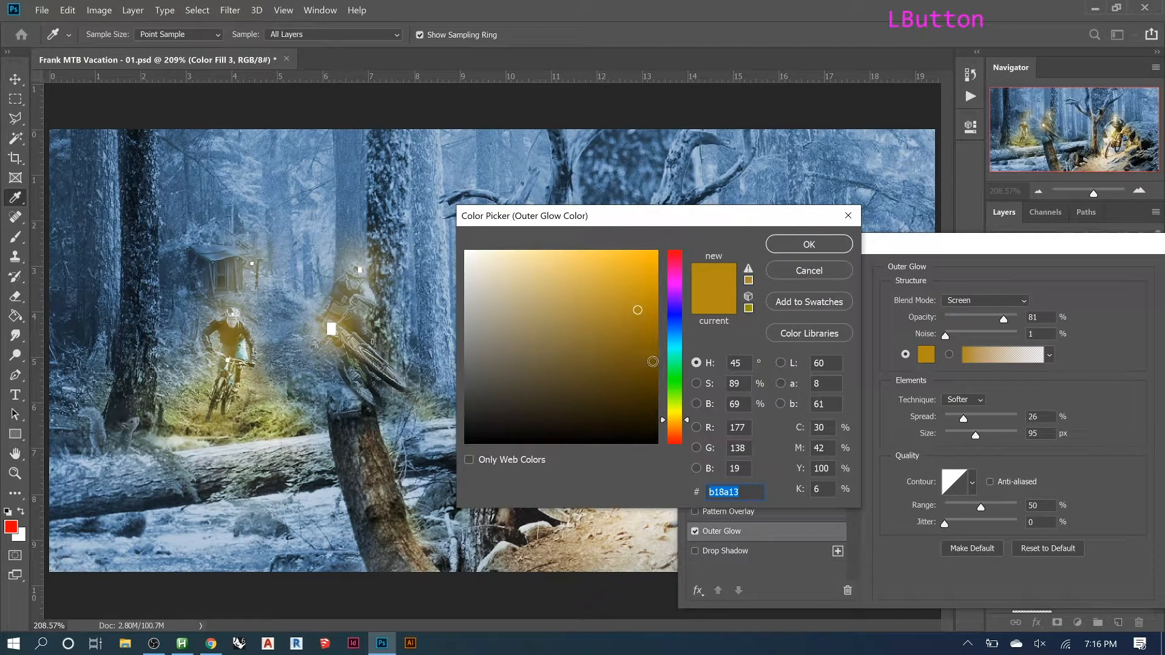
left_click_drag(675, 352, 656, 349)
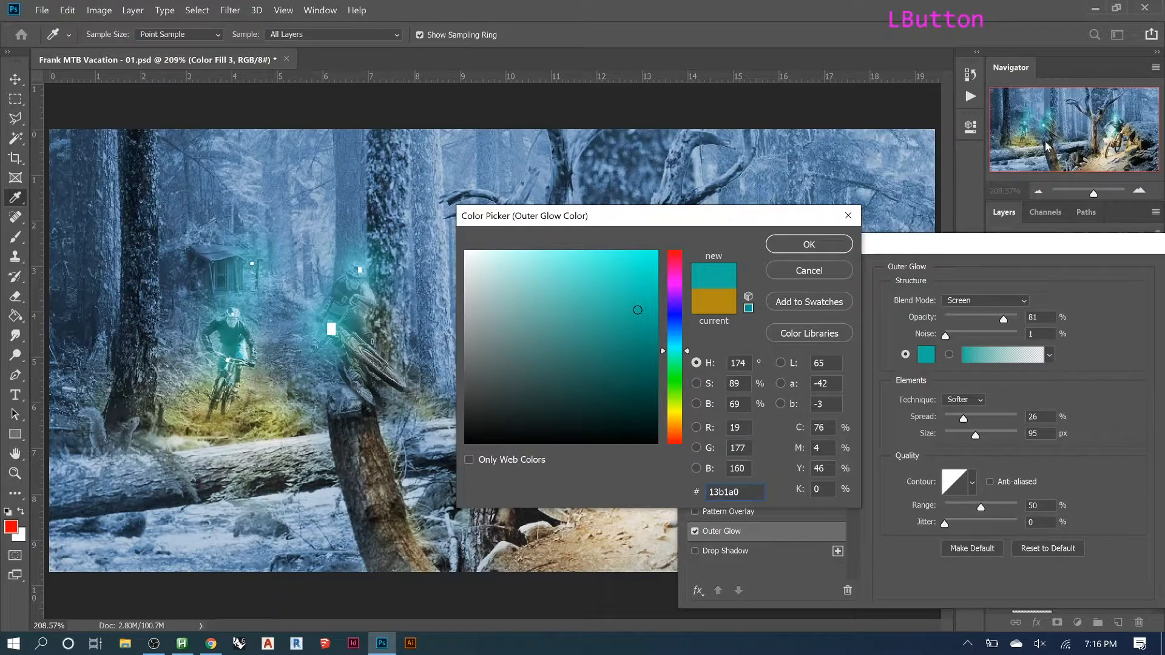
left_click_drag(676, 297, 675, 281)
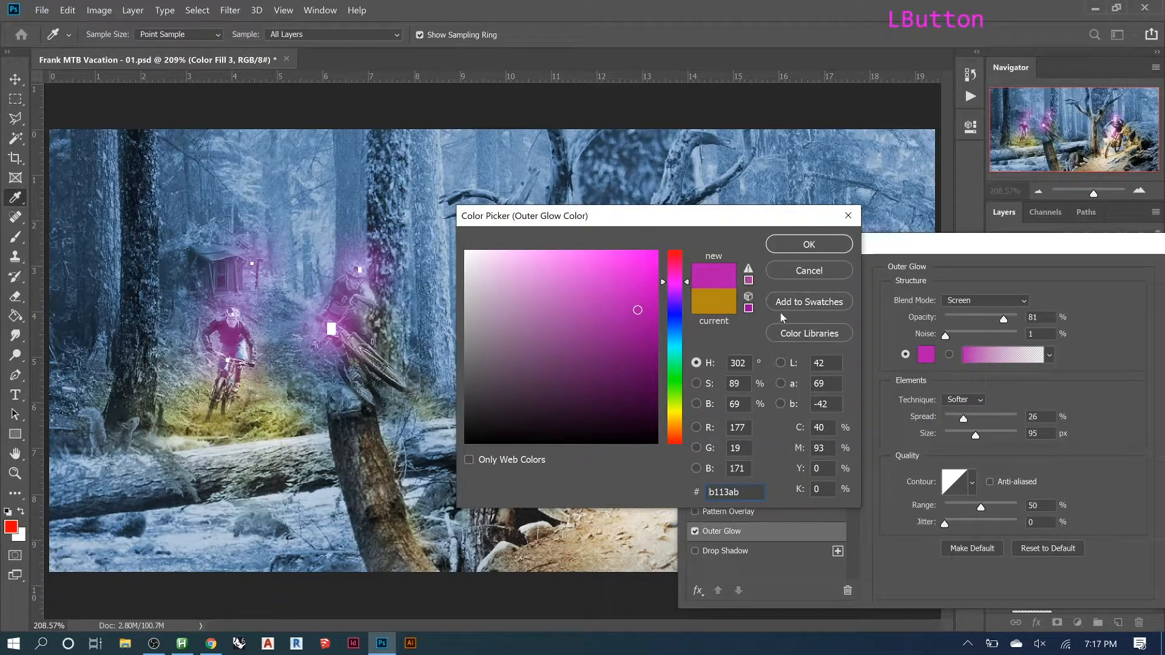
left_click(802, 276)
left_click_drag(1038, 250, 698, 188)
left_click(891, 242)
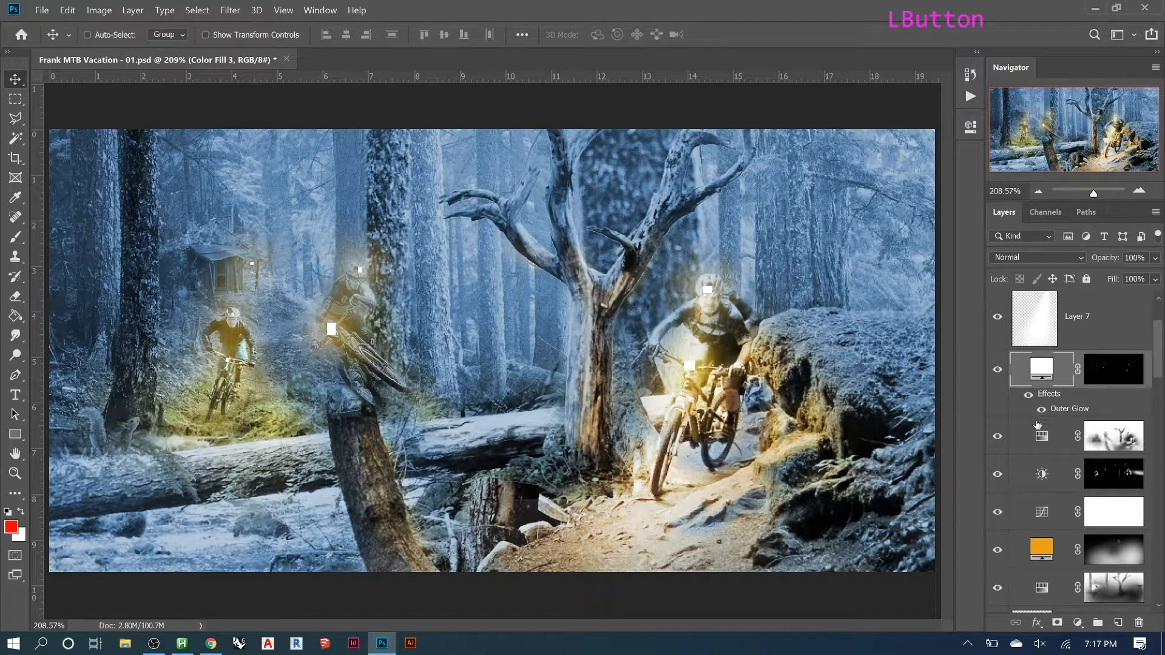
- Compare the image with and without the white glow fill layer and its mask
left_click(1114, 377, "shift")
left_click(1114, 377, "shift")
left_click(994, 374)
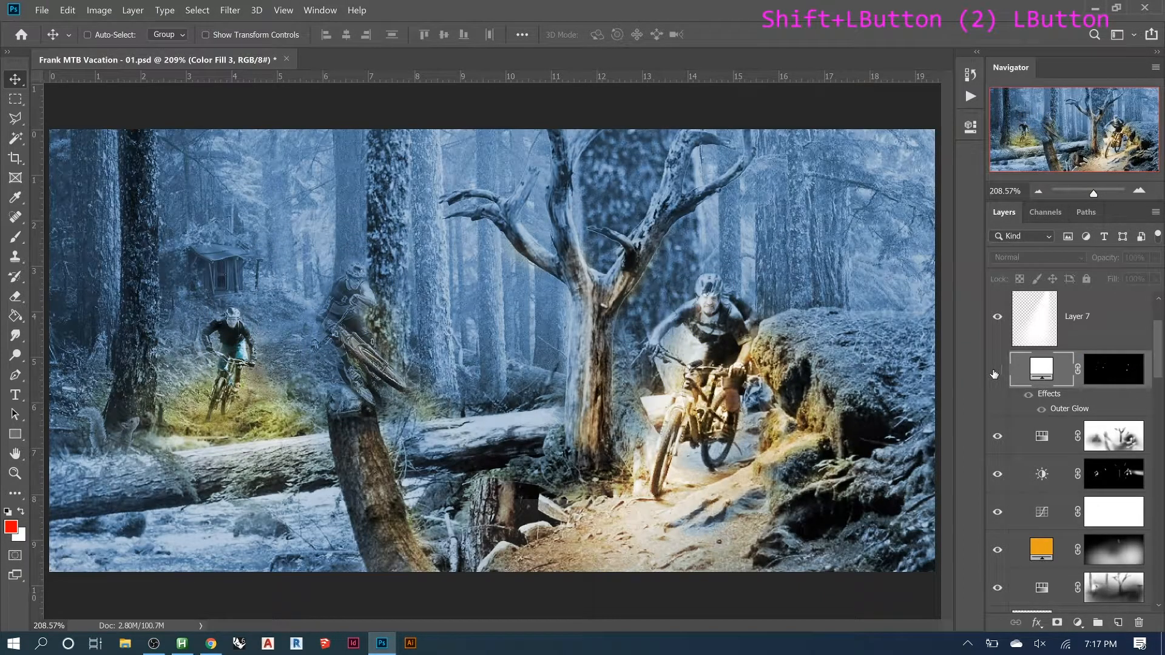
left_click(994, 374)
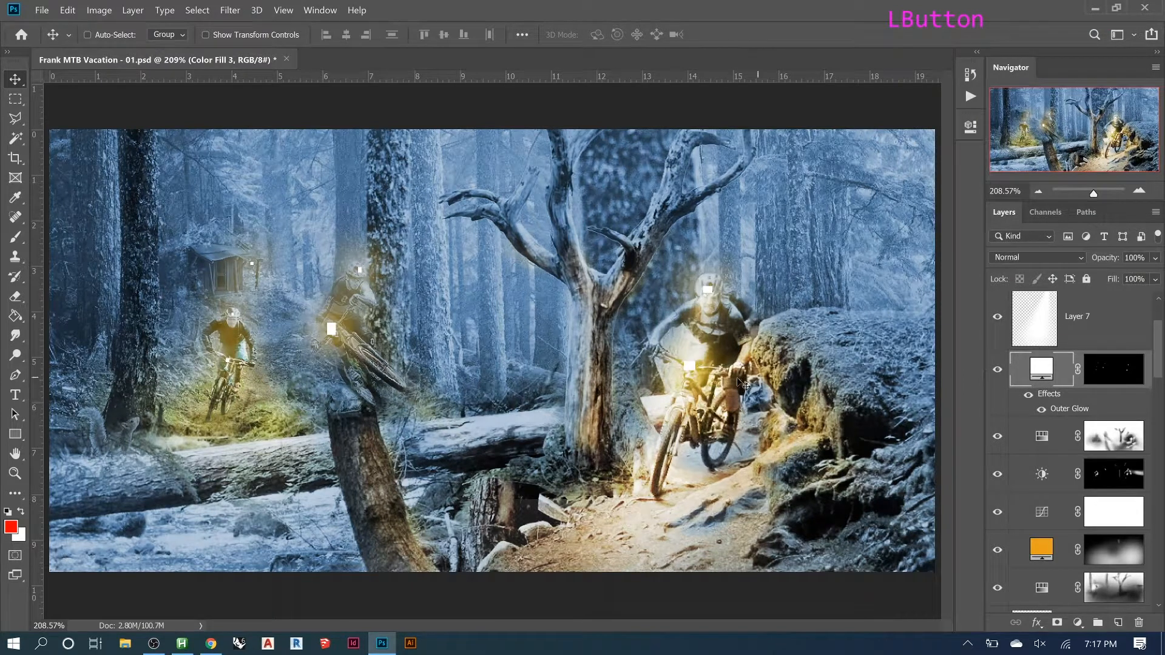
- Select the area around the front rider's handlebar light and fill it with black on the glow layer's mask
key("m")
left_click(671, 358)
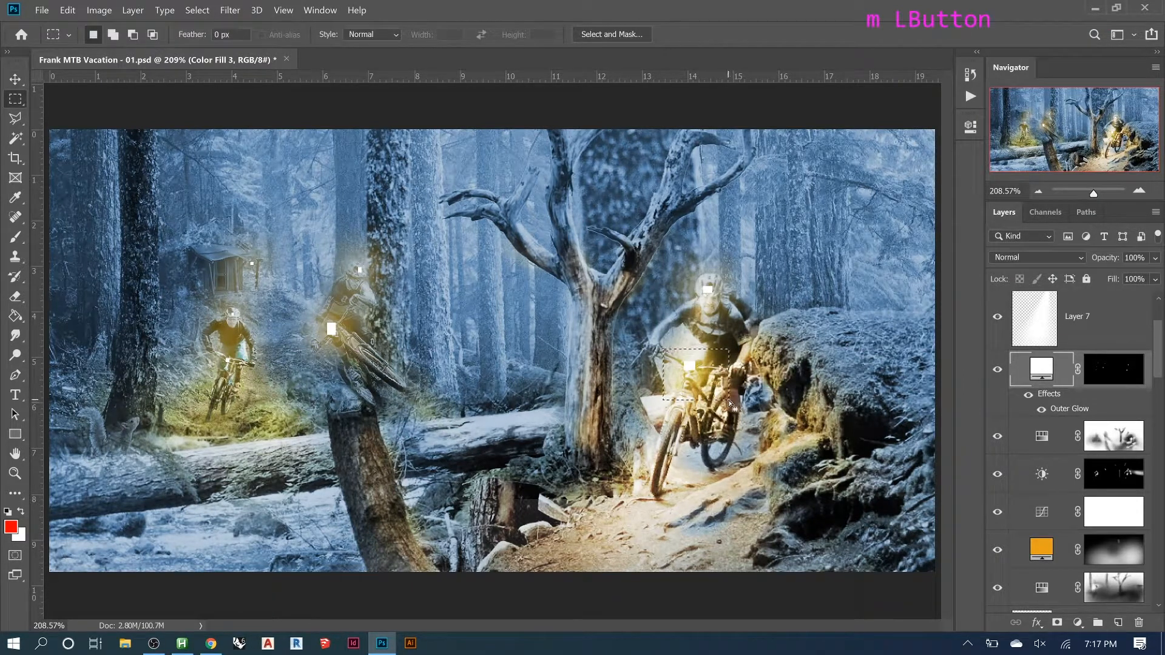
key("Delete")
key("Escape")
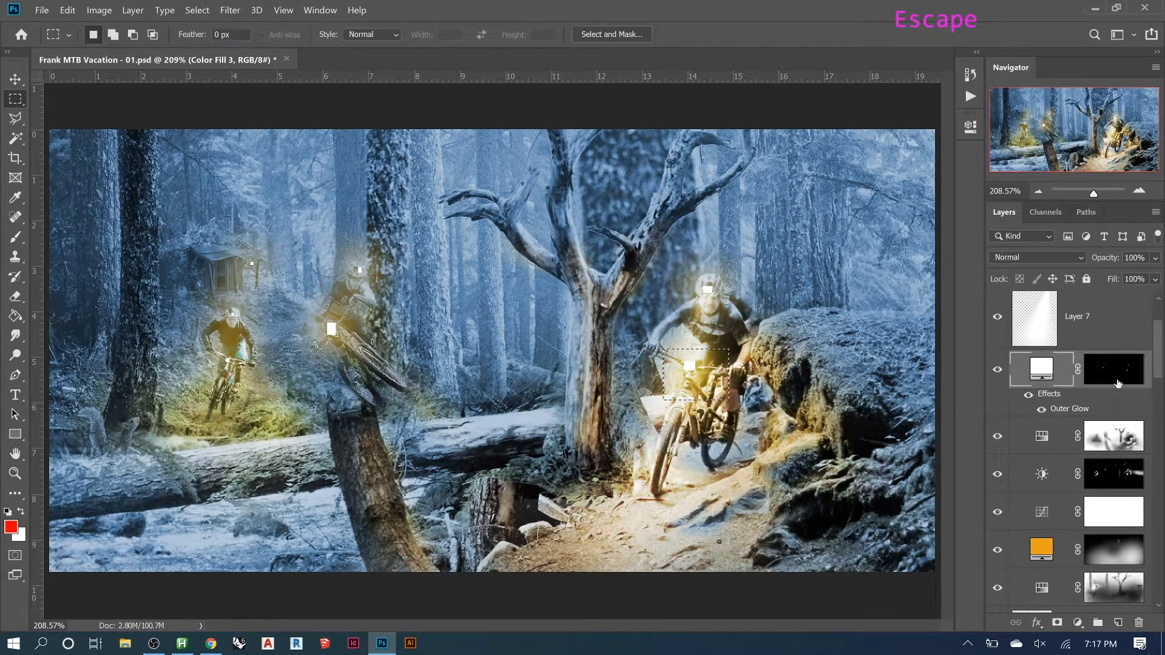
left_click(1117, 379)
key("Delete")
key("ctrl+z")
key("x")
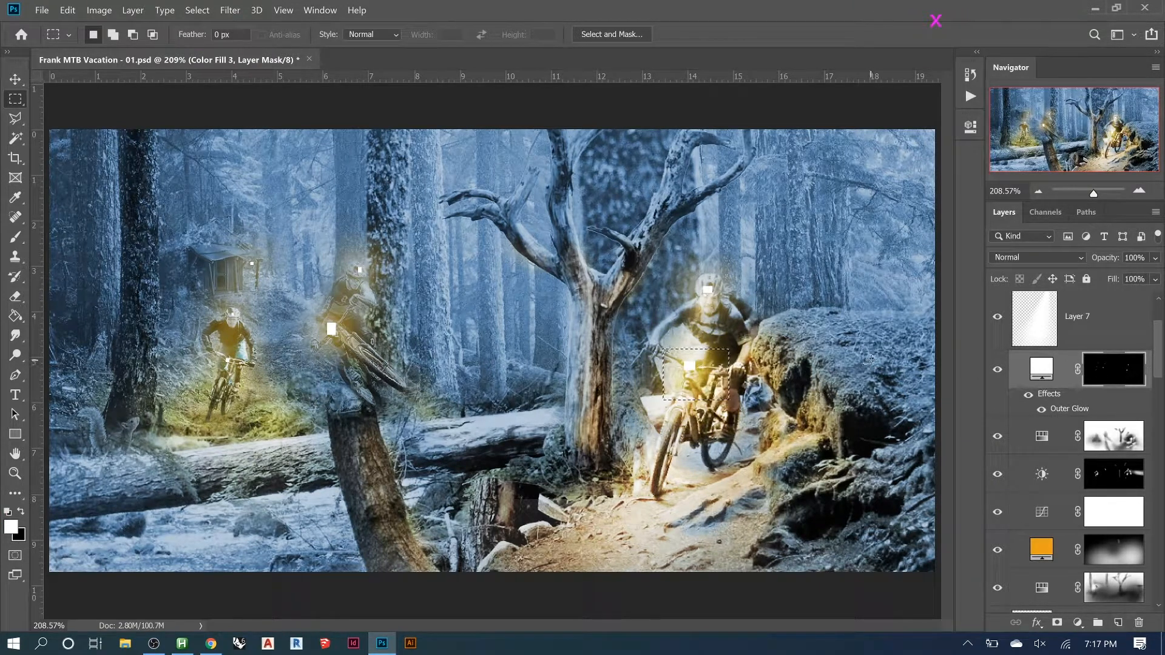
key("Delete")
- Black out the front rider's helmet light on the glow mask, check it against the original state, and clear the selection
left_click_drag(678, 258, 767, 324)
key("Delete")
key("z")
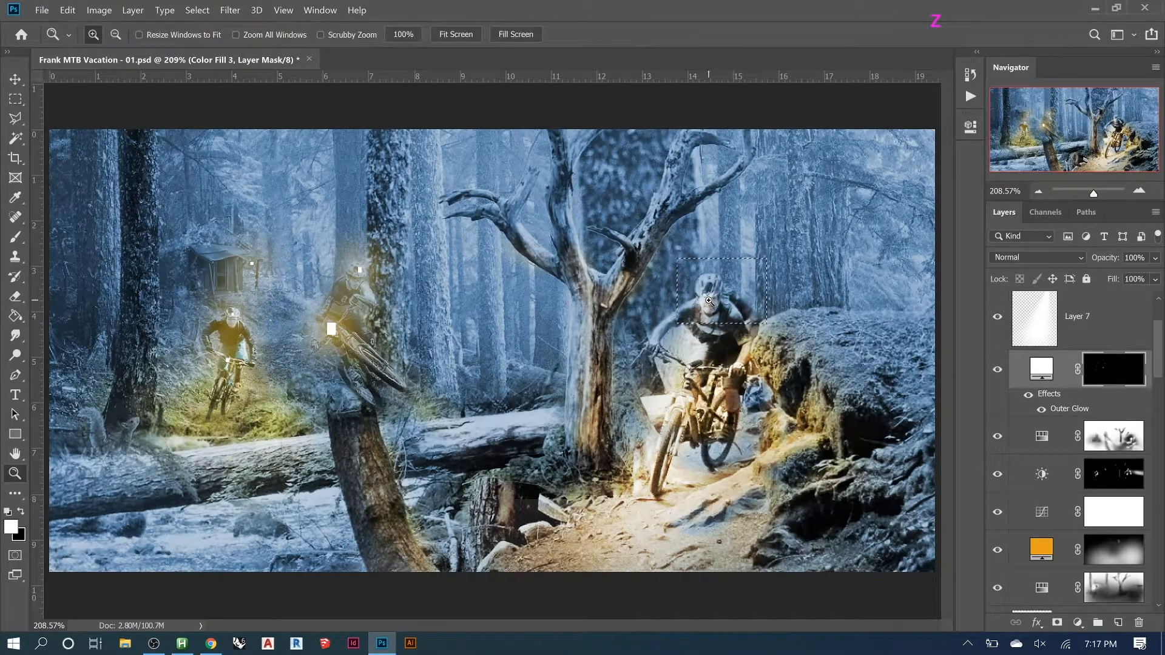
left_click_drag(695, 284, 718, 304)
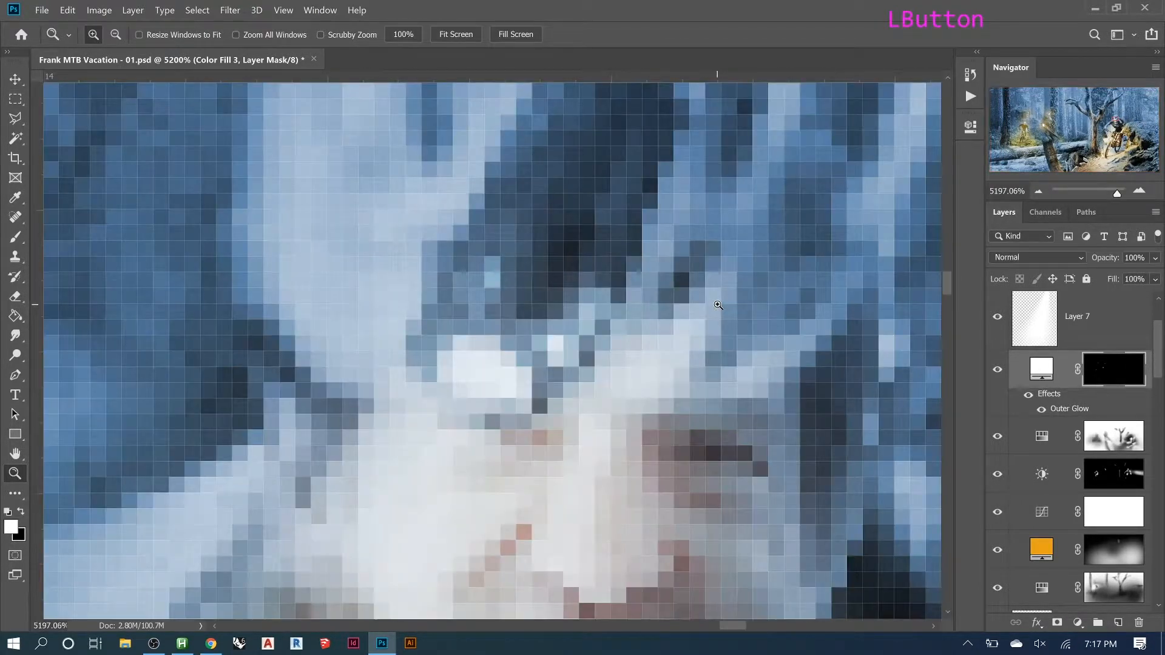
key("ctrl+z")
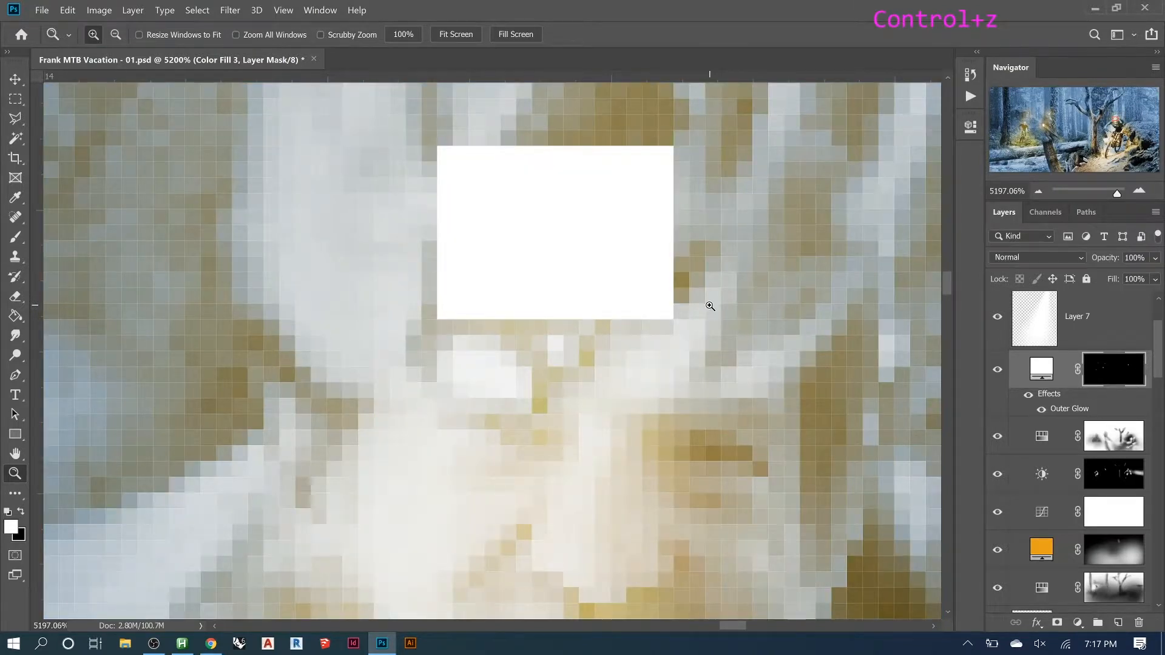
key("ctrl+shift+z")
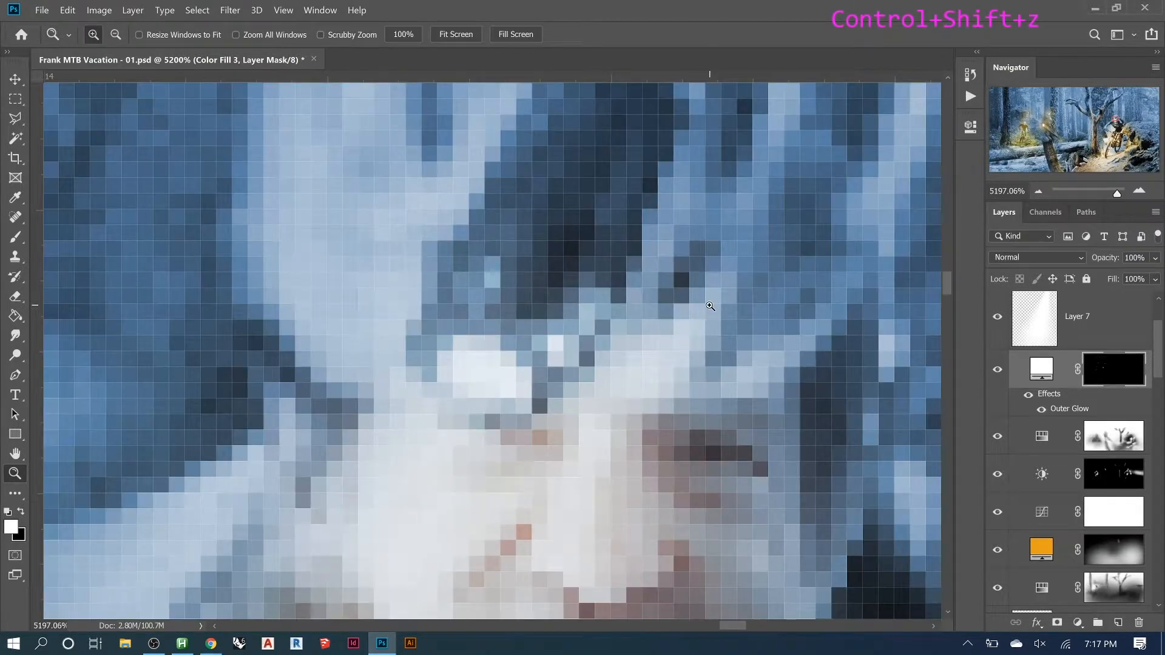
key("ctrl+0")
key("ctrl+d")
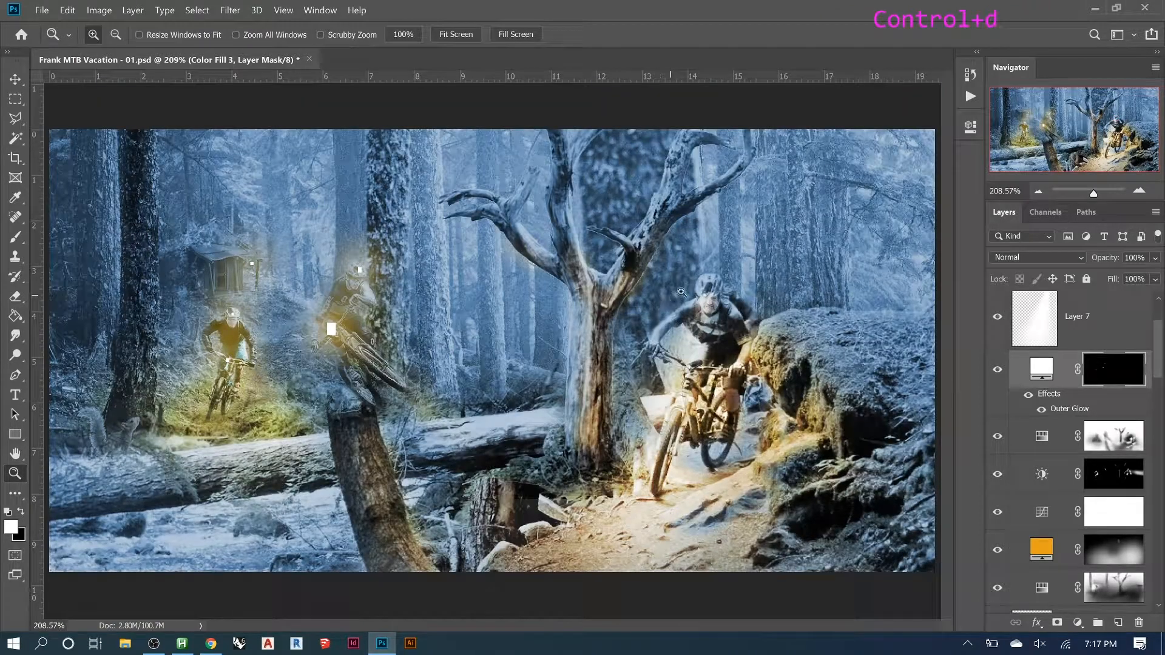
- Add a small white rectangle to the glow mask over the front rider's helmet headlight and deselect it
left_click_drag(672, 267, 771, 359)
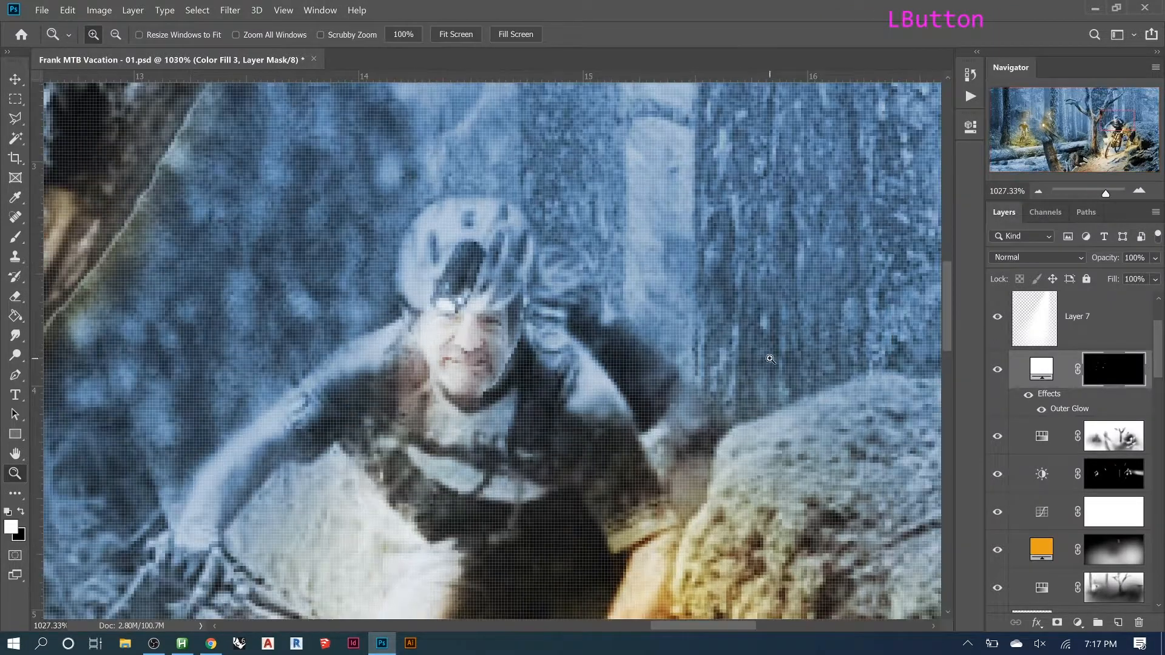
key("m")
left_click_drag(438, 301, 457, 314)
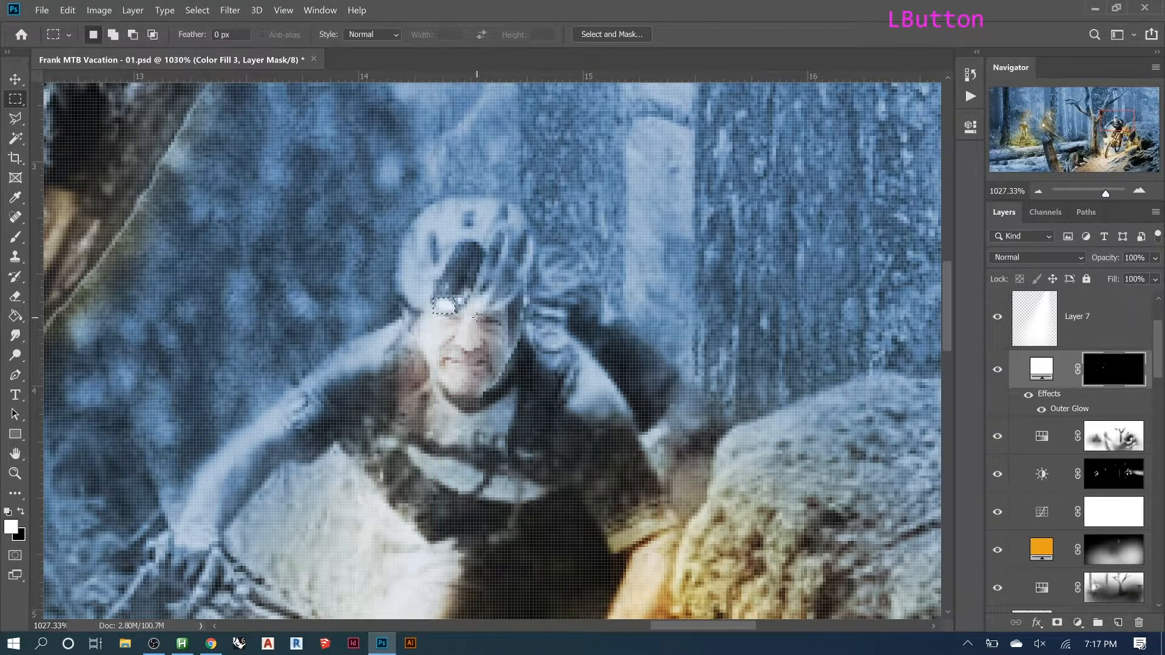
key("x")
key("Delete")
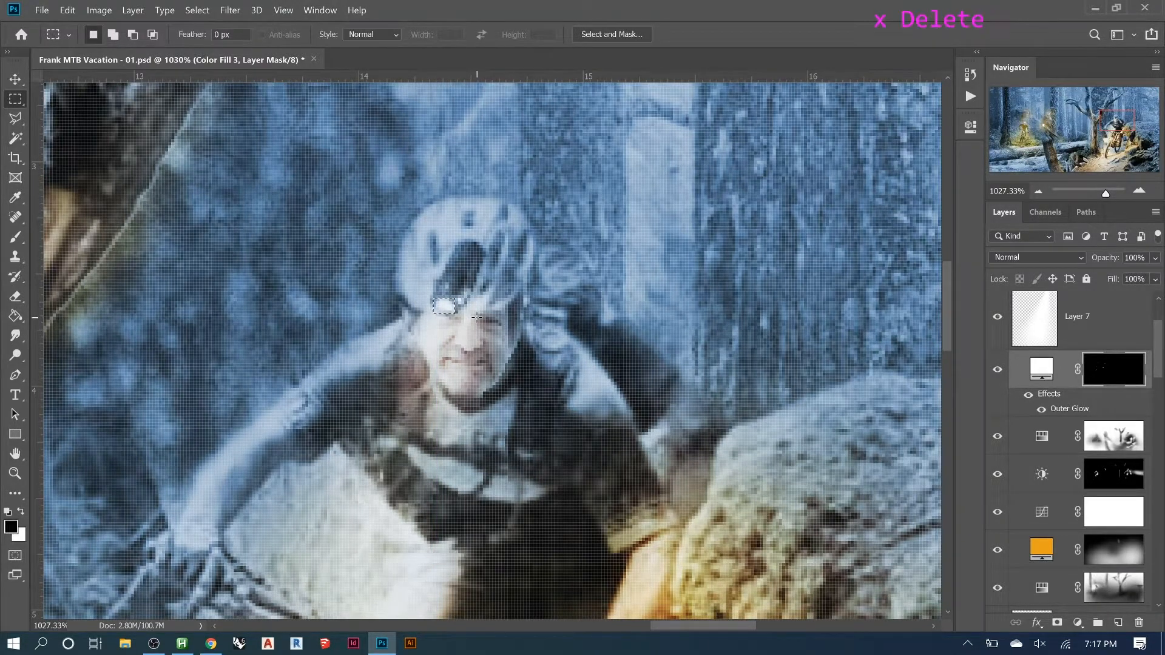
key("ctrl+d")
- Add a small white square to the glow mask over the front rider's handlebar headlight
scroll(729, 278, "down", 9)
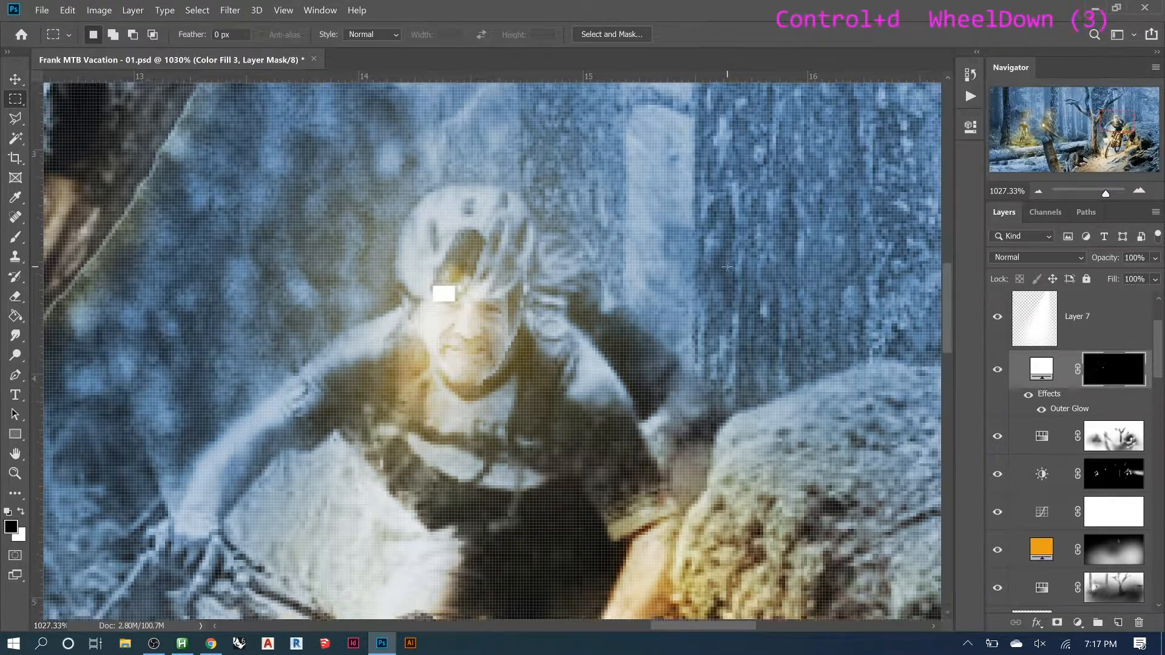
scroll(488, 361, "down", 6)
left_click_drag(360, 469, 376, 485)
key("Delete")
scroll(764, 381, "down", 1, "alt")
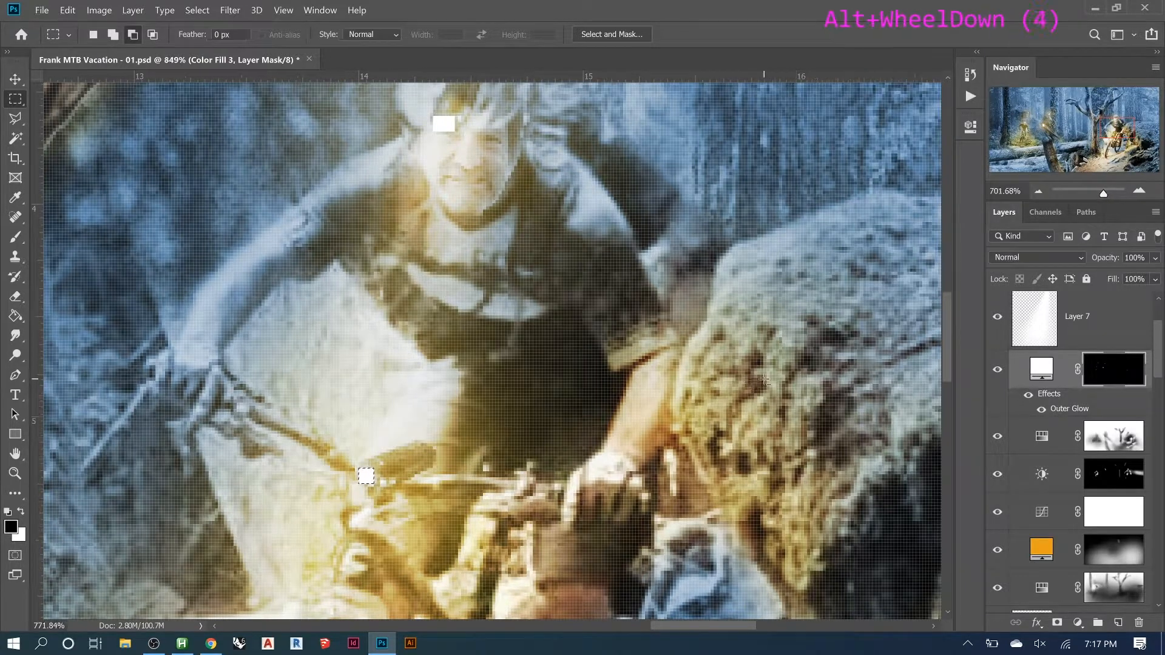
scroll(764, 380, "down", 18, "alt")
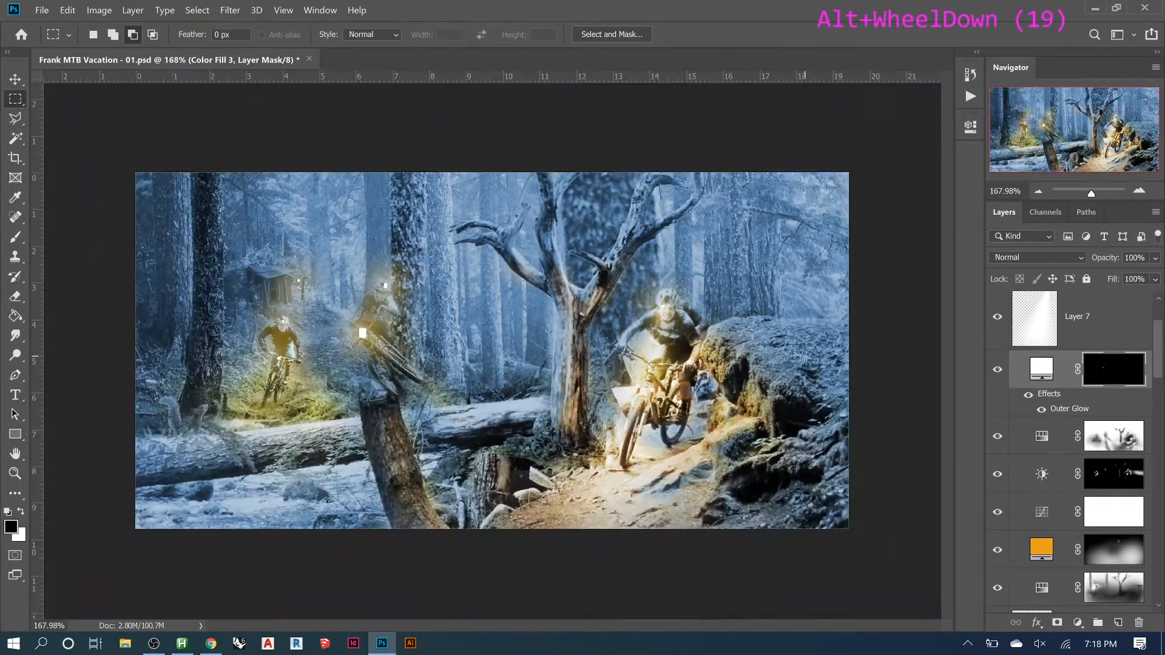
scroll(405, 250, "up", 12, "alt")
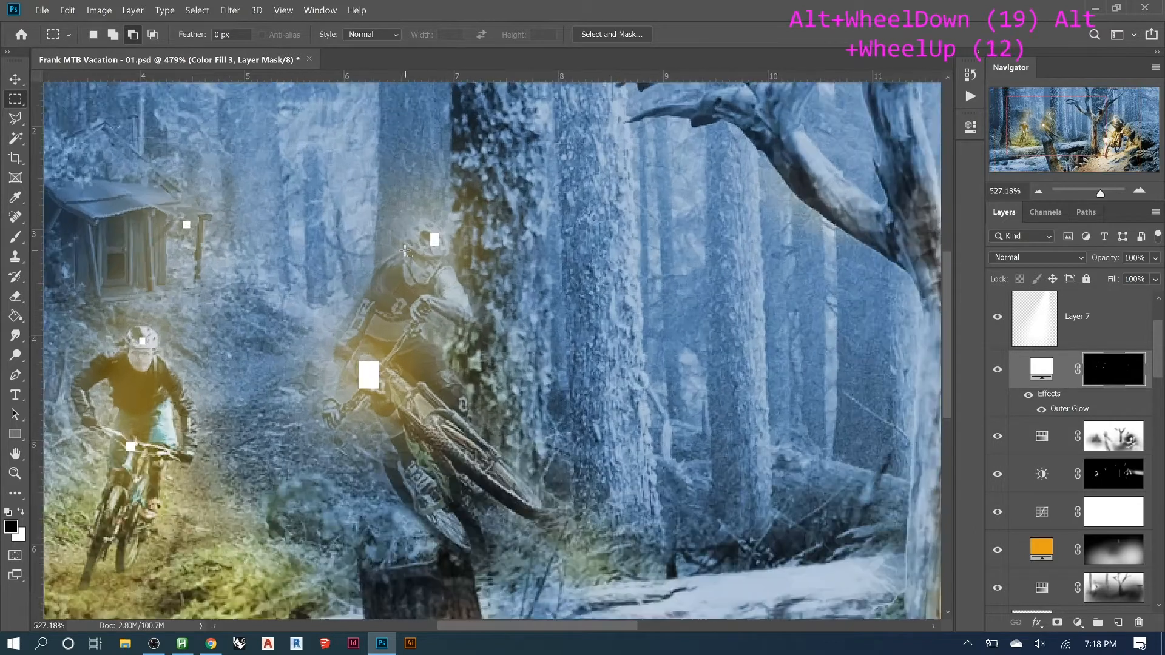
- Erase the oversized lights on the jumping rider by filling a rectangular area around him with black on the Color Fill 3 mask
scroll(406, 251, "up", 2, "alt")
key("m")
left_click_drag(260, 196, 577, 484)
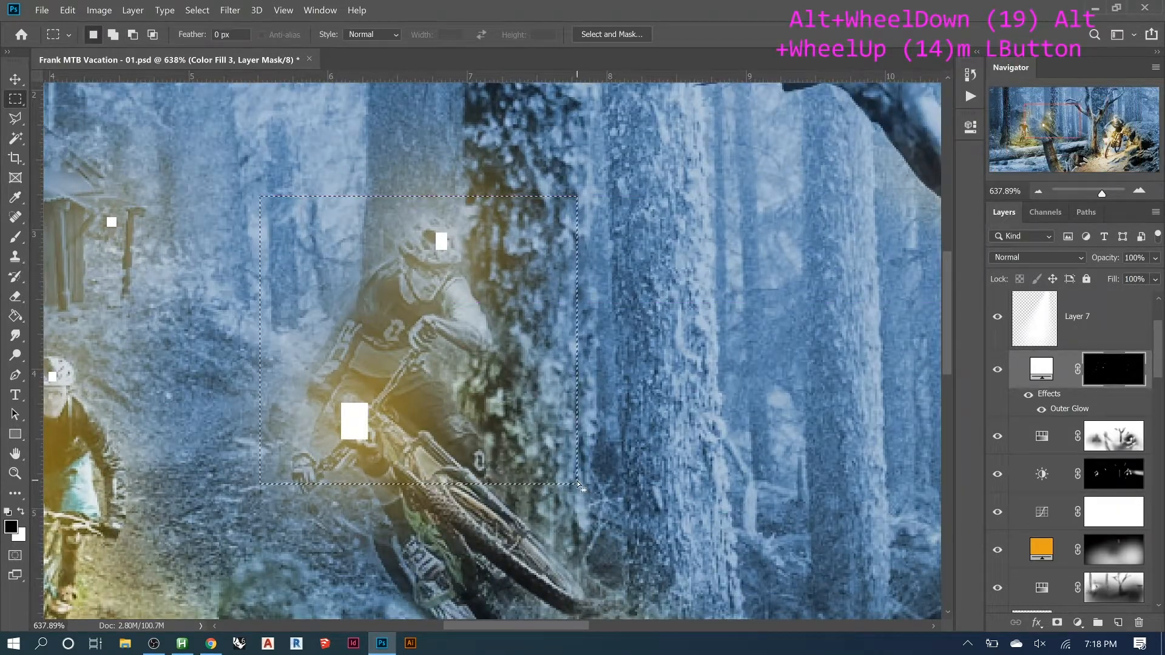
key("alt+Delete")
- Add small white rectangles to the Color Fill 3 mask on the jumping rider's helmet and handlebar as glowing headlights
left_click(452, 249)
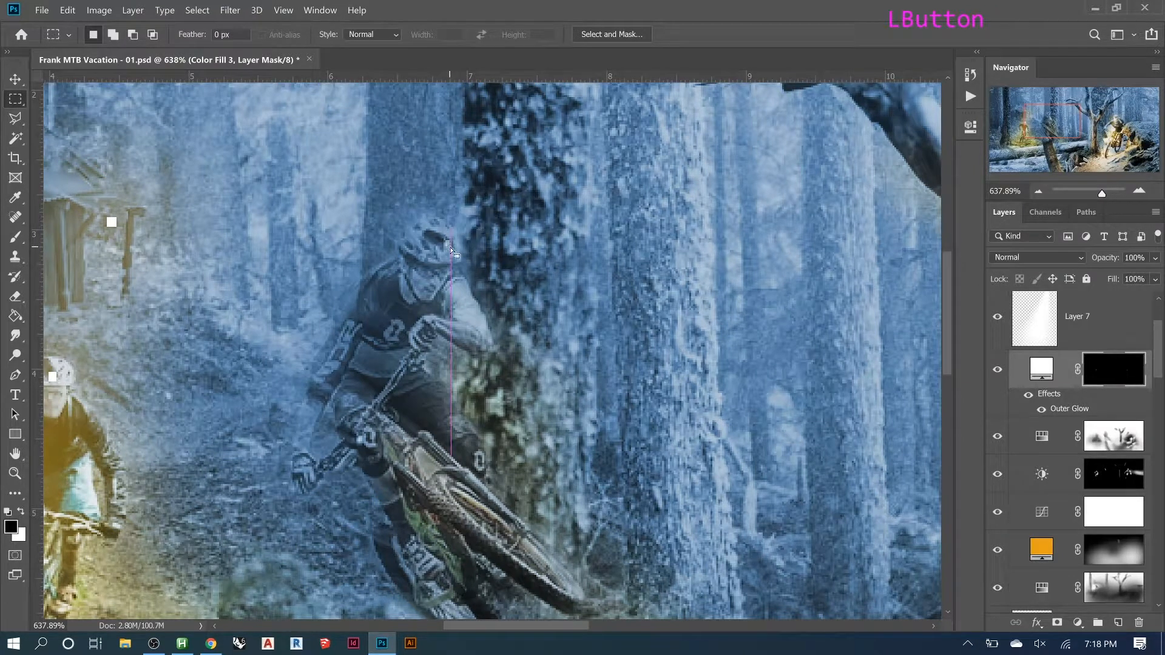
key("Delete")
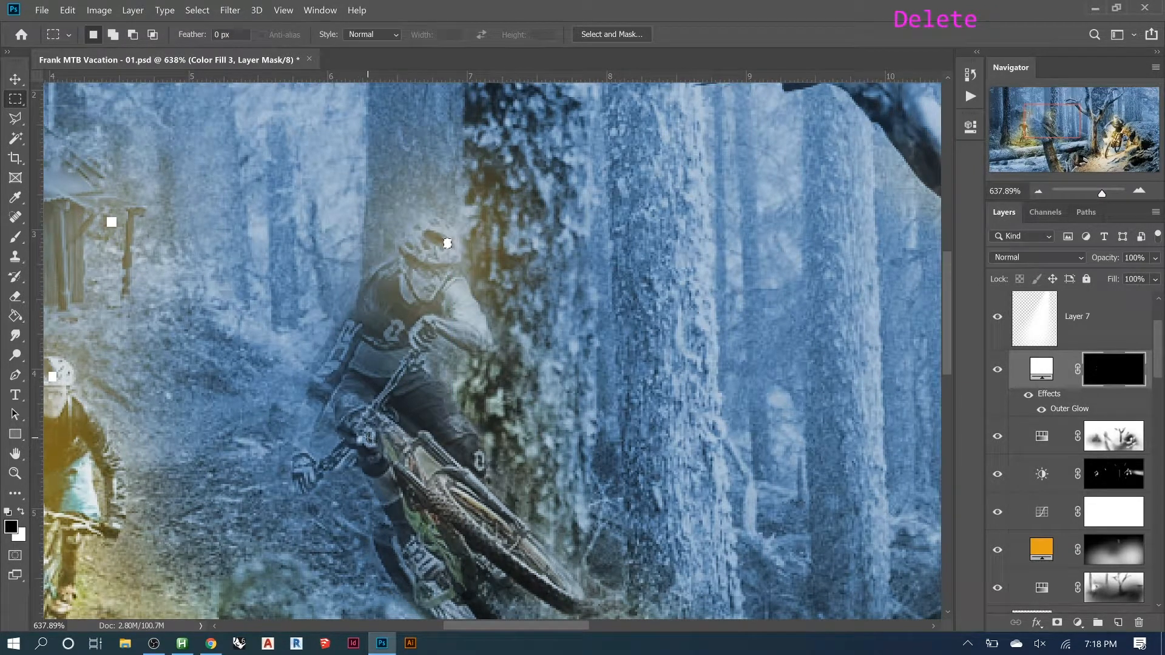
left_click_drag(355, 437, 364, 446)
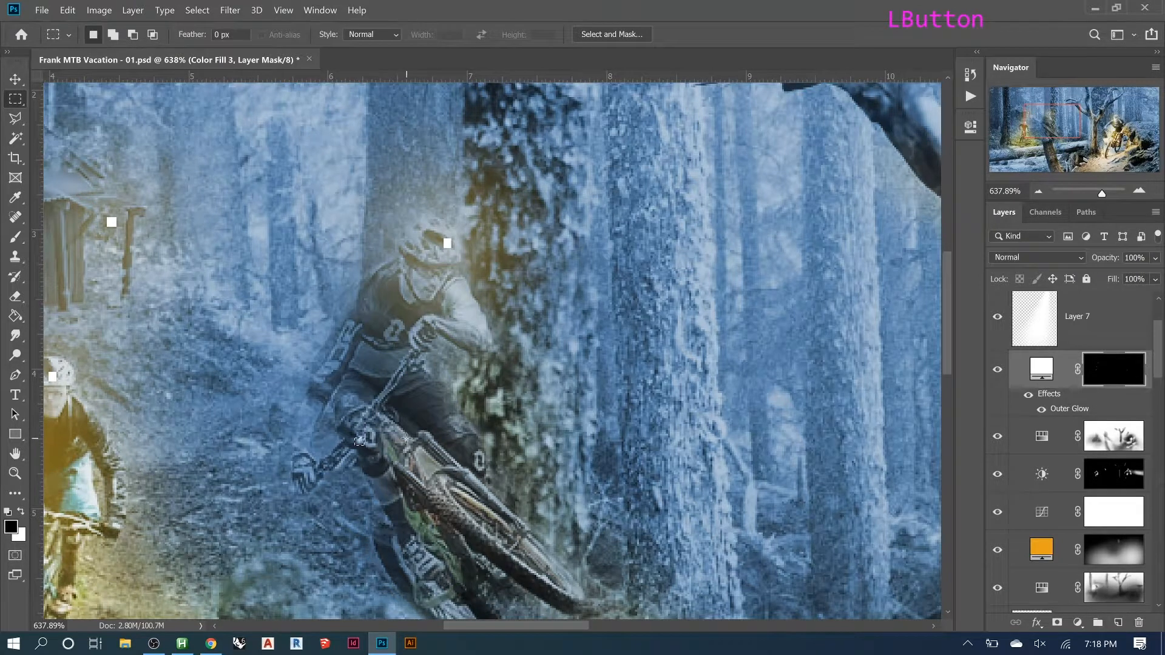
key("Delete")
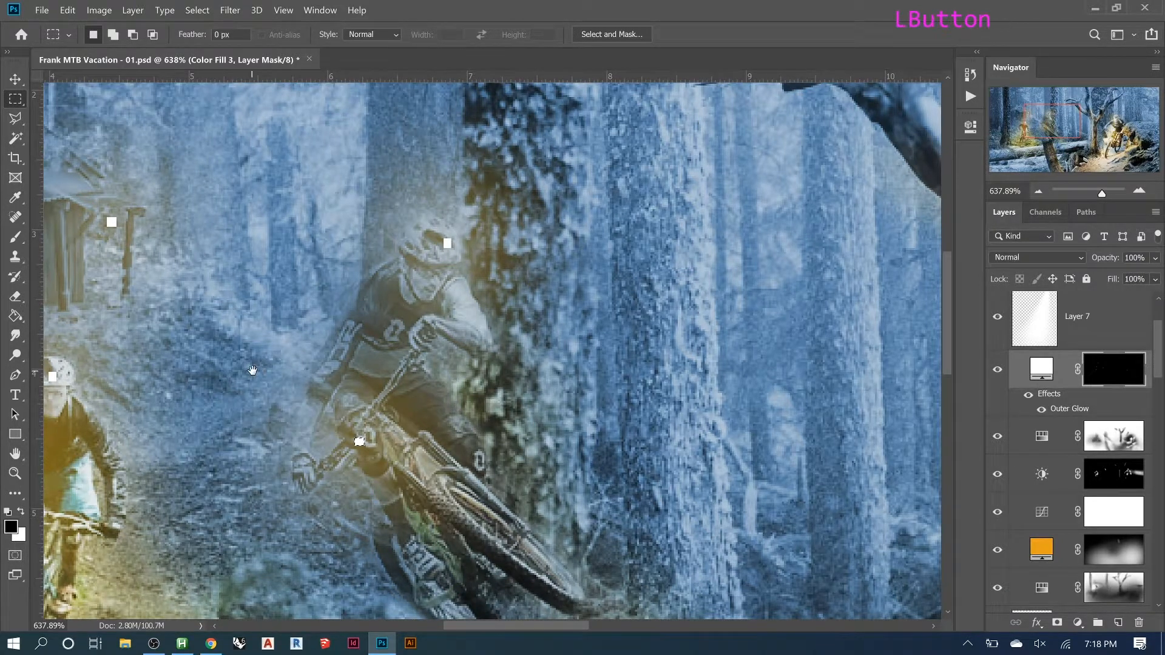
- Enlarge the jumping rider's helmet and handlebar lights with slightly bigger white rectangles on the mask, then clear the selection
left_click_drag(252, 369, 608, 323)
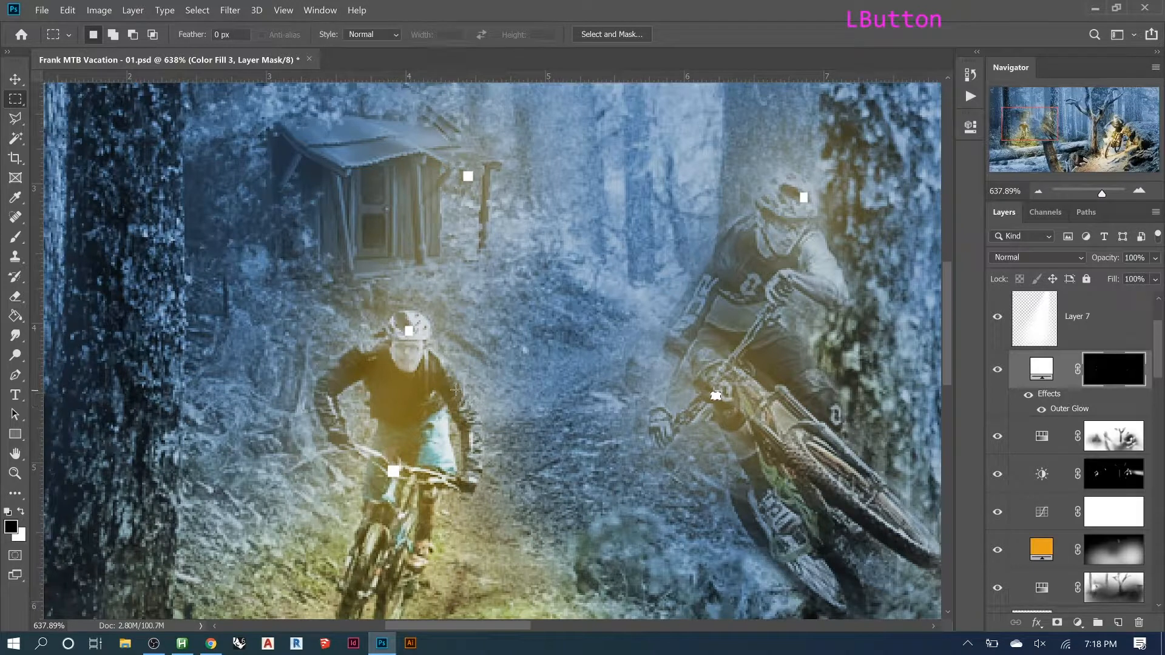
key("ctrl+0")
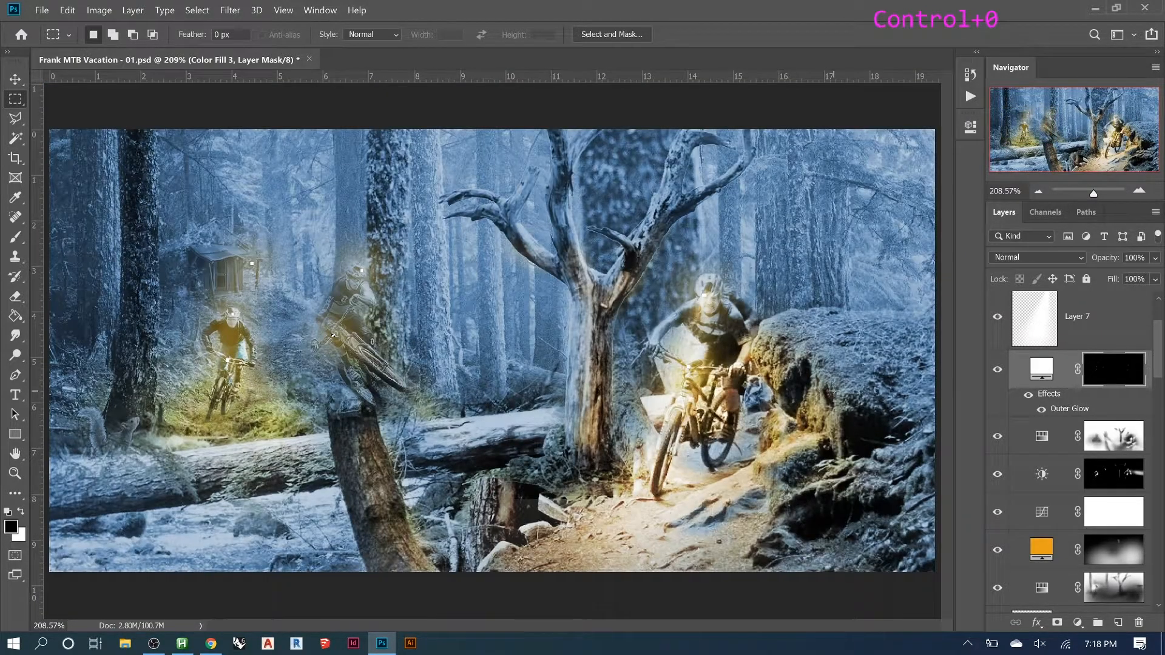
key("z")
mouse_move(350, 272)
left_mouse_down()
mouse_move(425, 340)
mouse_move(359, 273)
left_mouse_up()
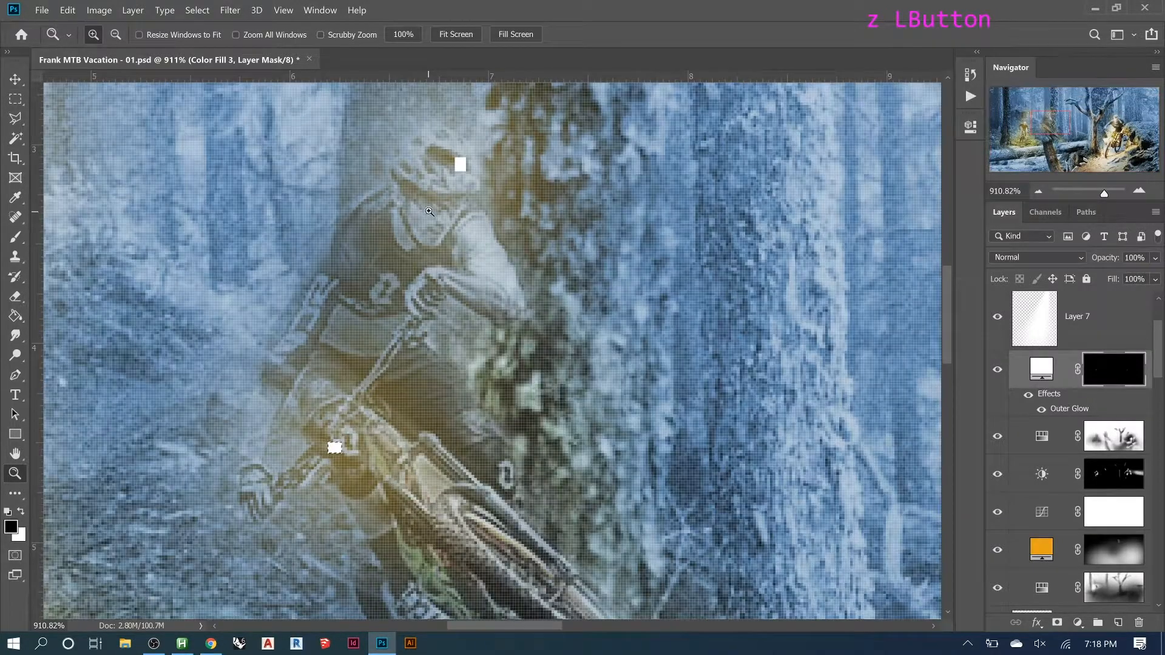
key("m")
left_click_drag(448, 154, 468, 175)
key("Delete")
left_click_drag(326, 441, 343, 456)
key("Delete")
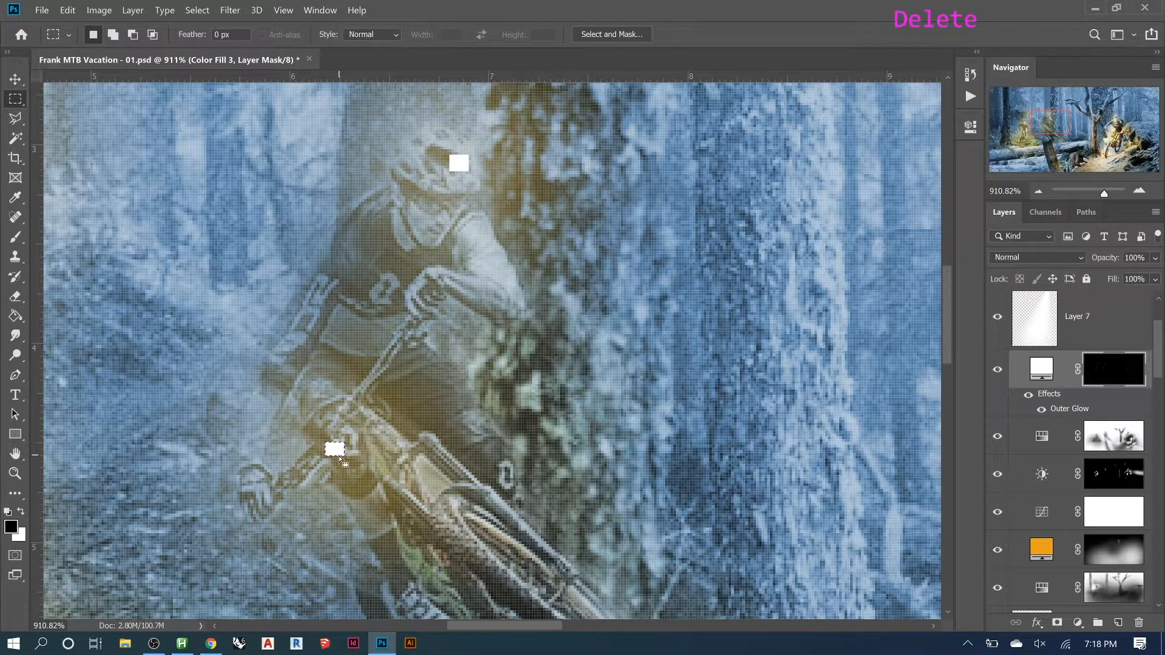
key("ctrl+d")
key("ctrl+0")
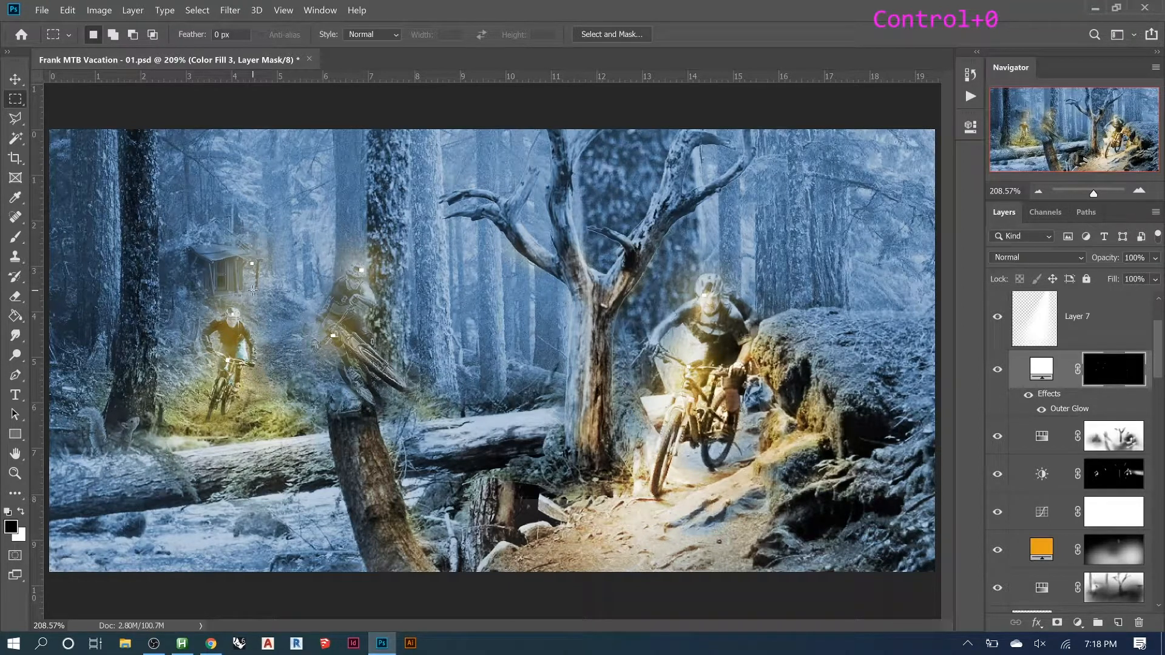
- Examine how the Brightness/Contrast 2 and Hue/Saturation 5 layers affect the area around the left rider by toggling their visibility
key("z")
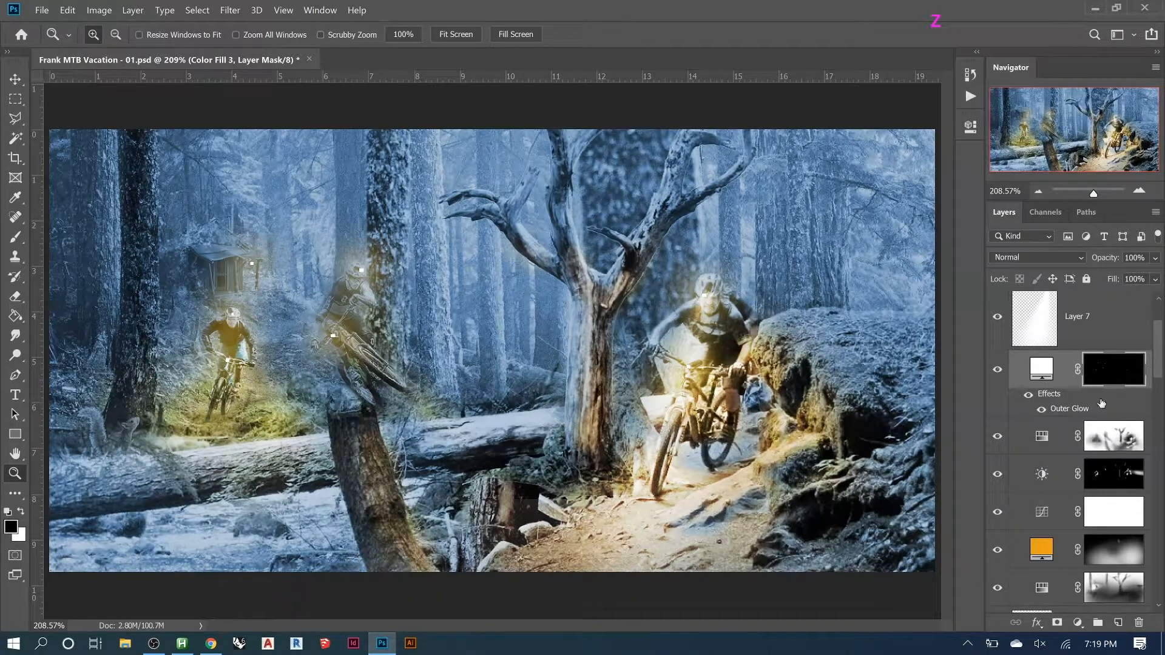
scroll(1080, 432, "up", 20)
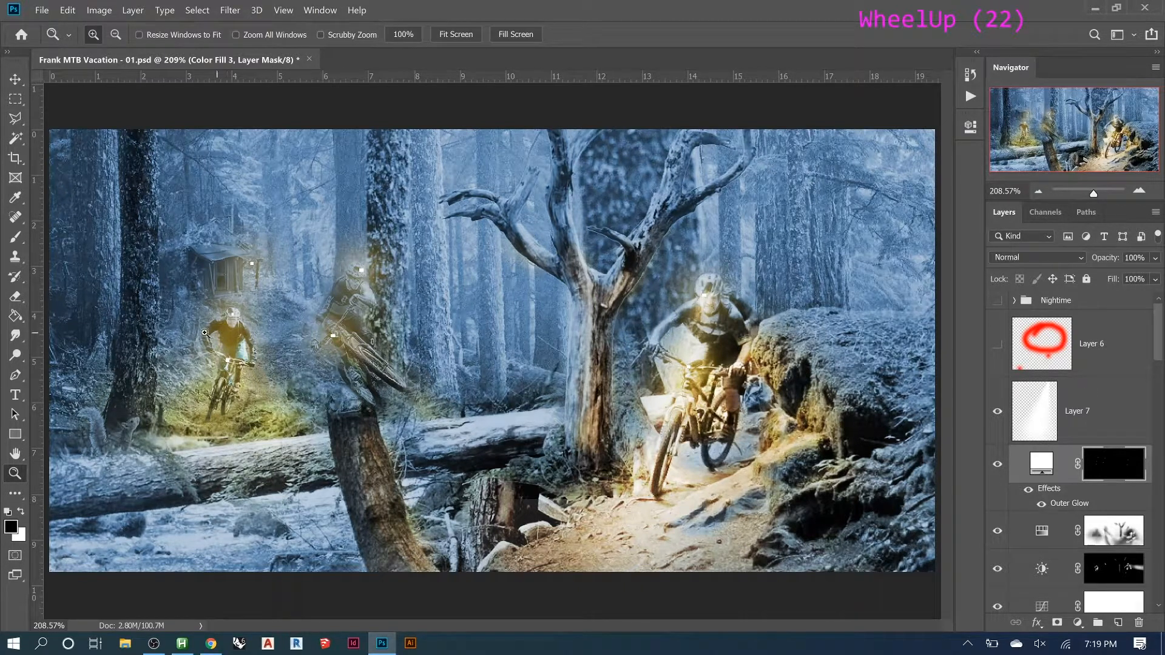
left_click_drag(125, 296, 328, 470)
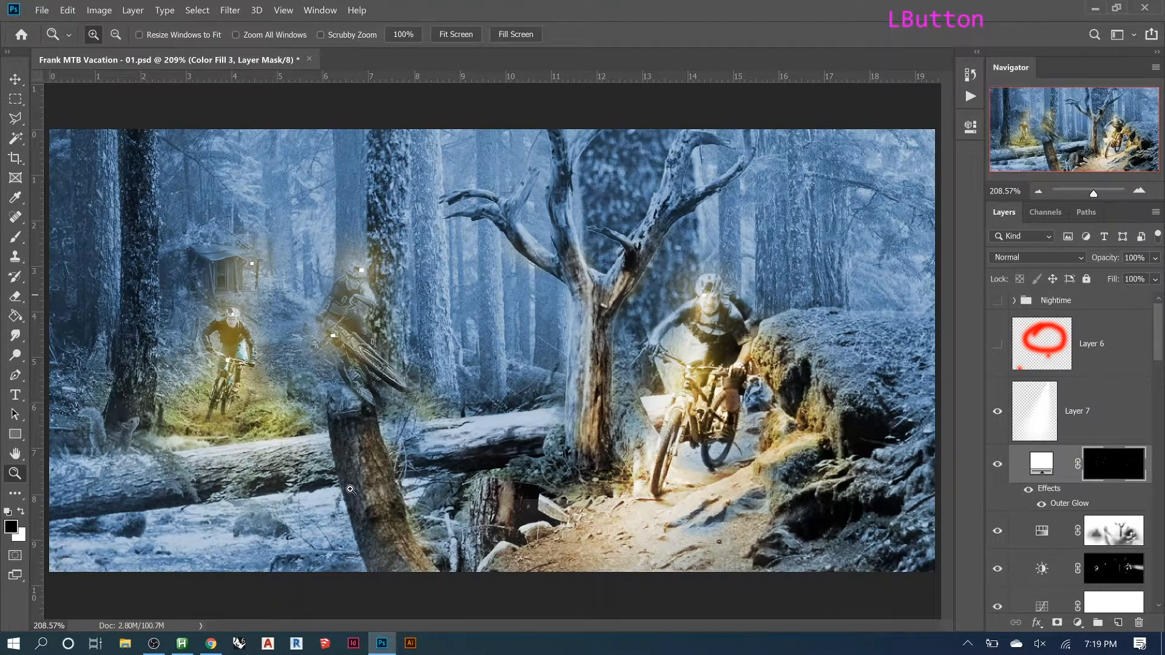
scroll(1123, 455, "down", 5)
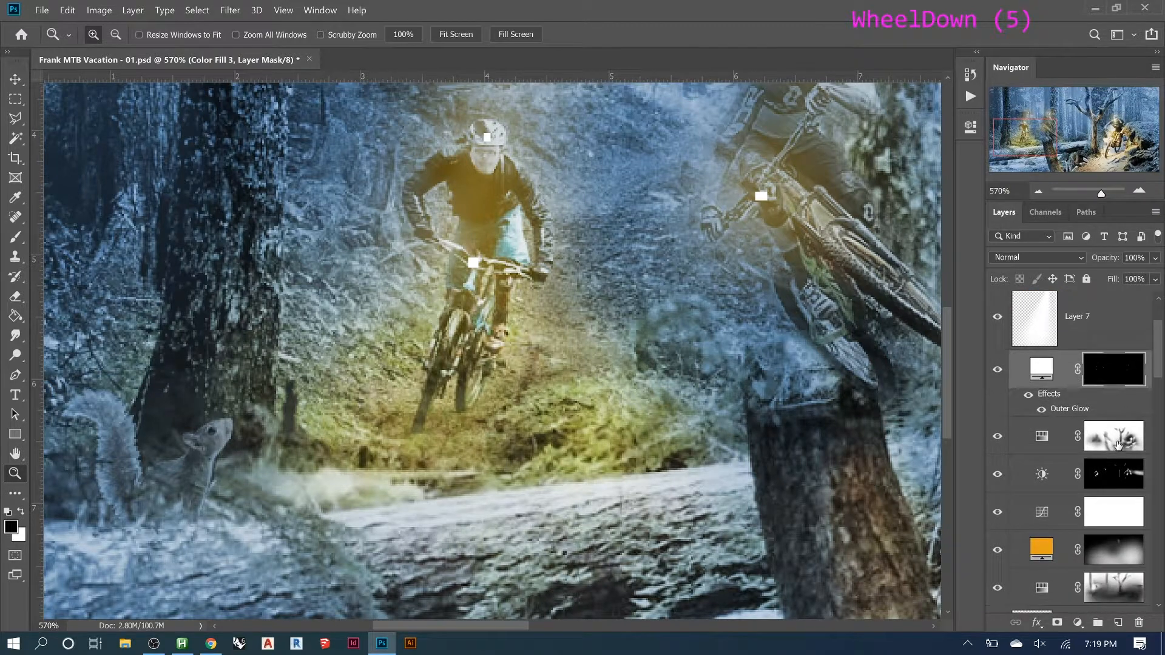
scroll(1119, 445, "down", 2)
scroll(1117, 442, "up", 12)
scroll(1108, 436, "down", 2)
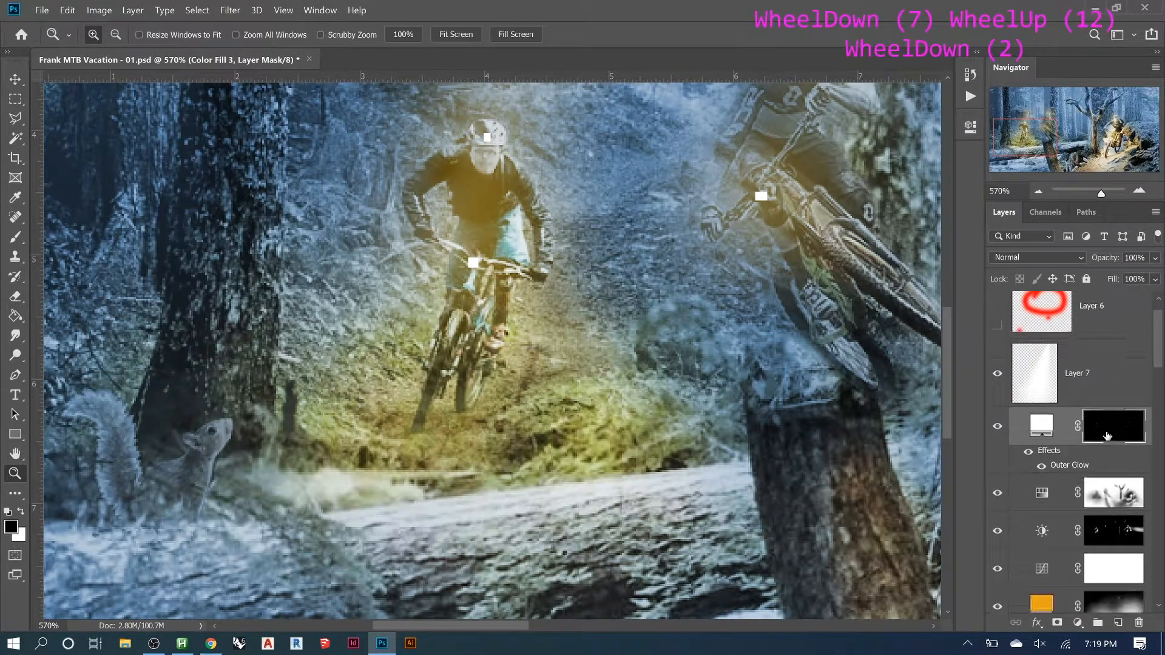
scroll(1108, 436, "down", 2)
left_click(1010, 494)
left_click(997, 494)
left_click(998, 493)
left_click(998, 494)
left_click(1004, 496)
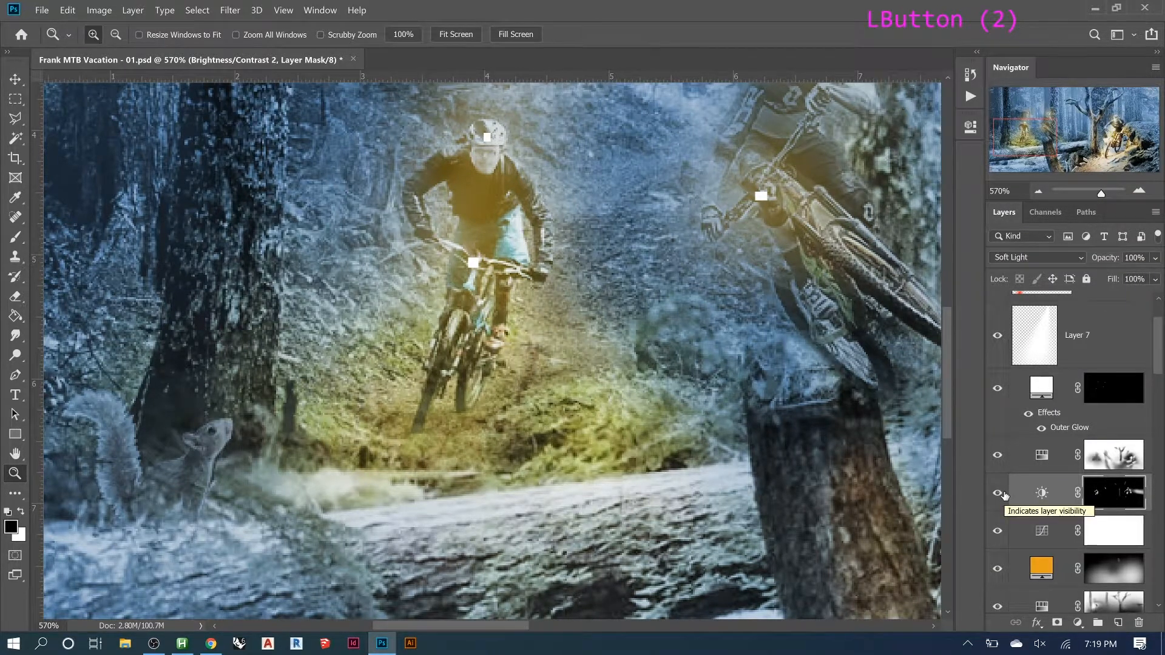
left_click(999, 458)
left_click(999, 457)
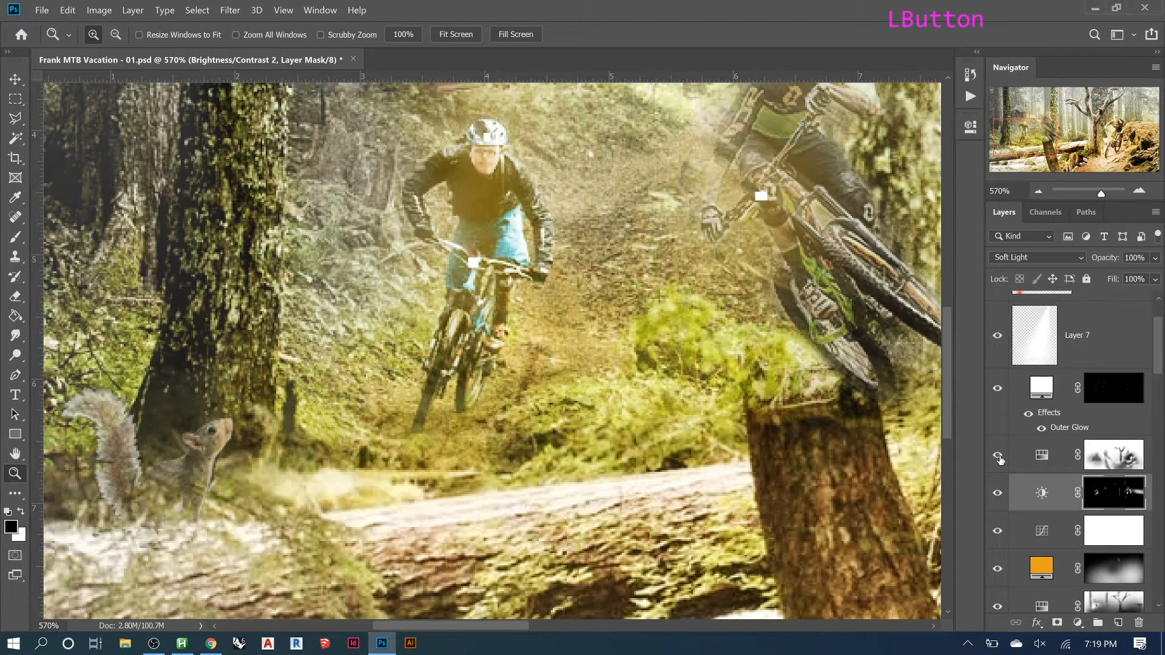
- Paint black at 20% opacity on the Brightness/Contrast 2 mask beside the left rider and along the fallen log
key("b")
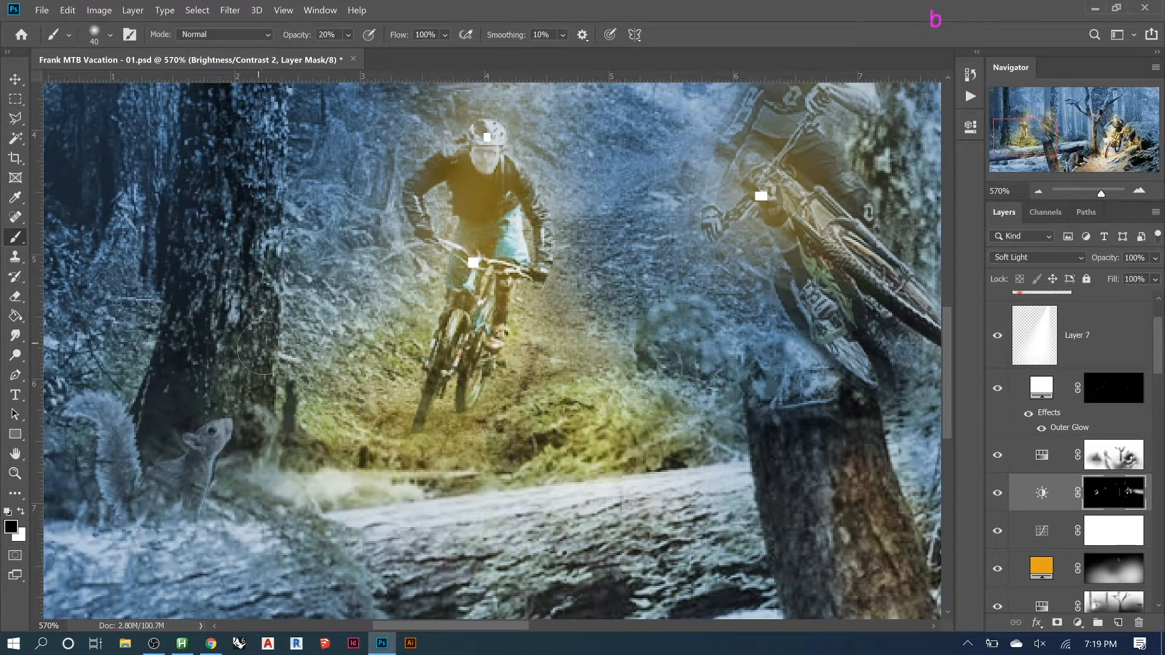
left_click(328, 350)
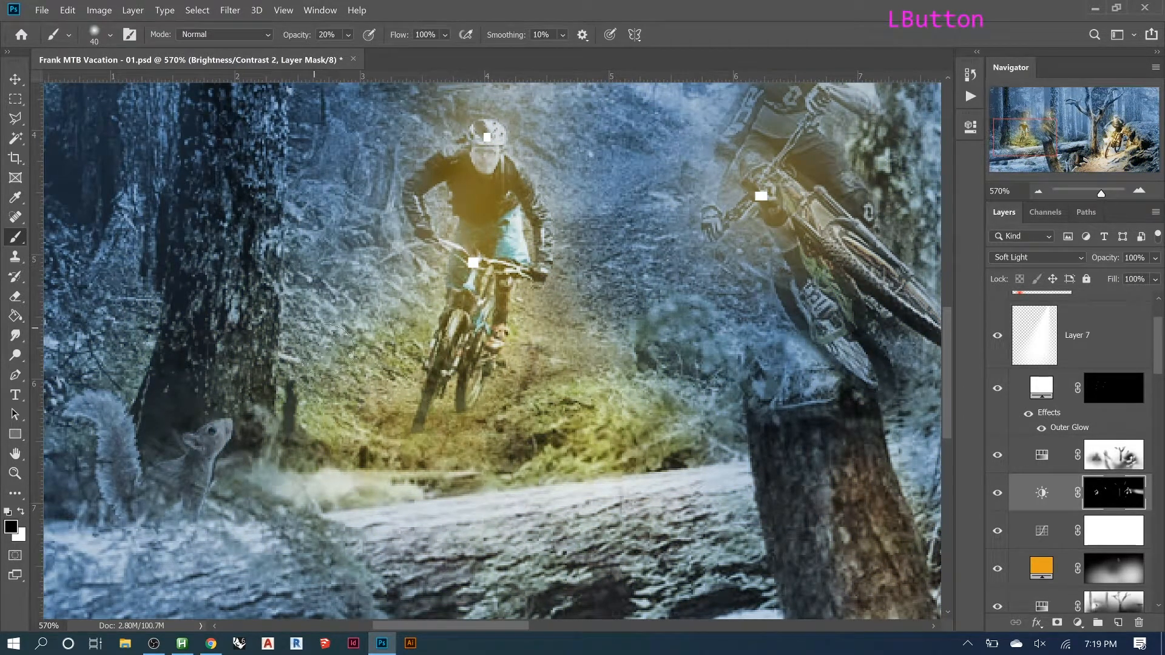
left_click(352, 363)
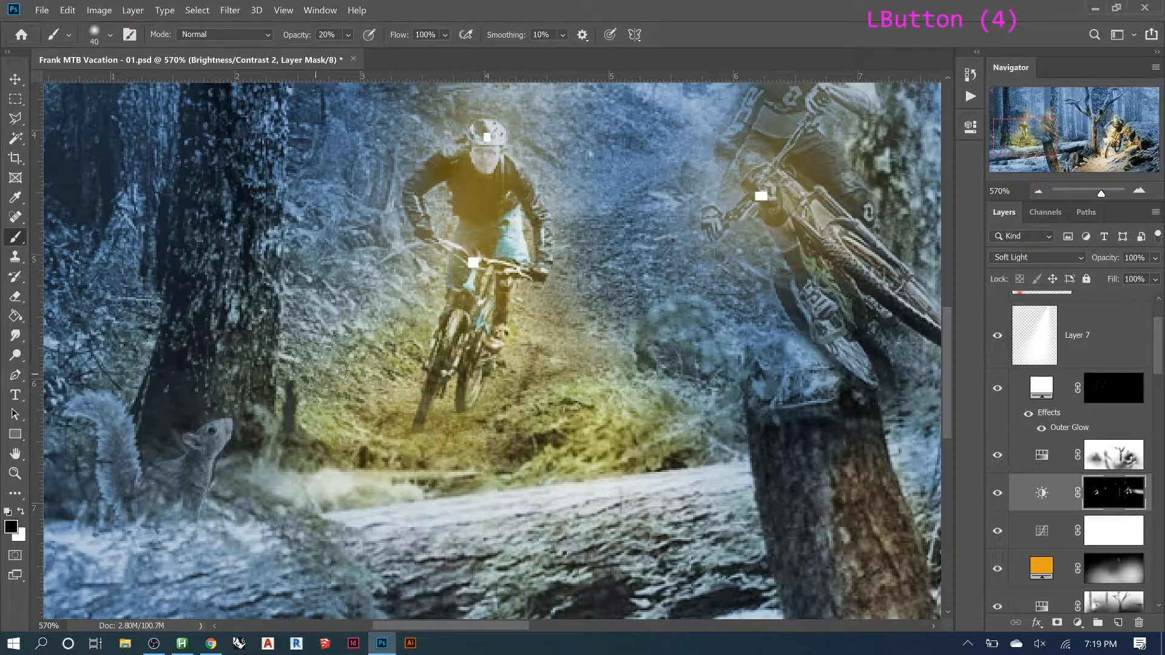
left_click_drag(328, 476, 438, 490)
left_click_drag(384, 502, 660, 506)
left_click(661, 506)
left_click_drag(632, 506, 566, 509)
left_click_drag(566, 509, 543, 517)
- Paint white on the Brightness/Contrast 2 mask along the top of the fallen log below the left rider
key("x")
key("bracketleft")
key("bracketleft")
key("bracketleft")
key("bracketleft")
key("bracketleft")
key("bracketleft")
left_click(458, 500)
key("bracketright")
key("bracketright")
key("bracketright")
key("bracketright")
key("bracketright")
key("bracketright")
left_click(507, 509)
left_click(564, 515)
left_click_drag(575, 515, 546, 518)
mouse_move(552, 517)
left_mouse_down()
mouse_move(598, 519)
mouse_move(392, 515)
left_mouse_up()
- Paint black with the 45 px brush back over the fallen log on the Brightness/Contrast 2 mask and compare the layer hidden and shown
key("x")
left_click_drag(401, 515, 639, 502)
left_click(637, 502)
left_click(610, 501)
left_click(570, 503)
left_click(634, 501)
left_click(389, 516)
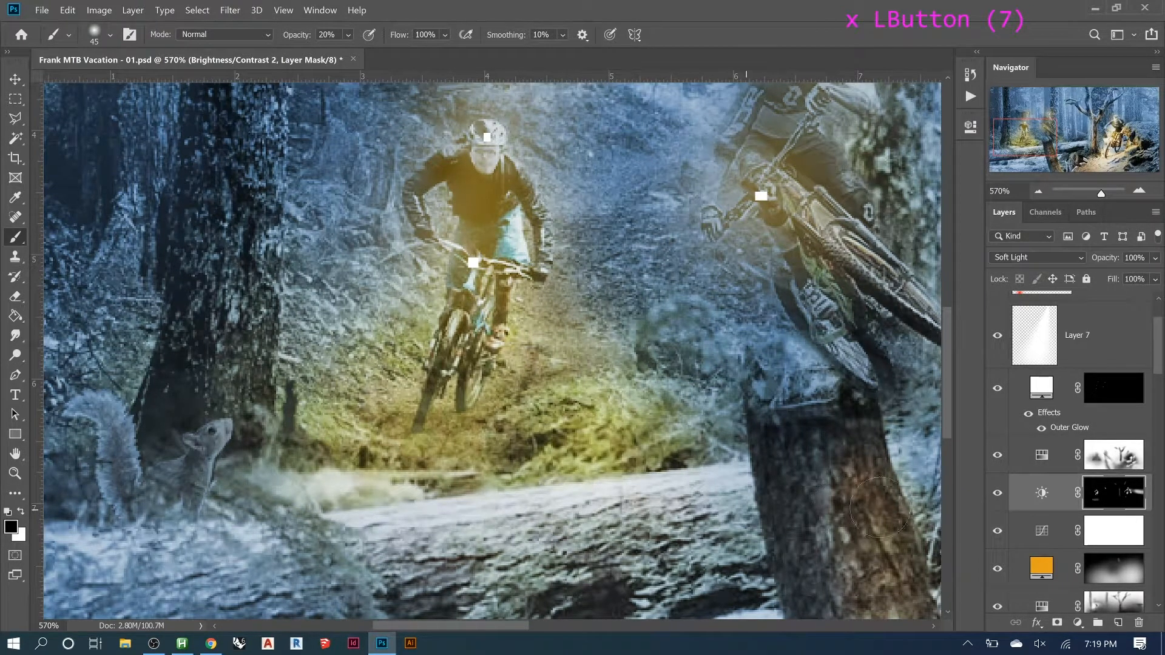
left_click(998, 495)
left_click(999, 494)
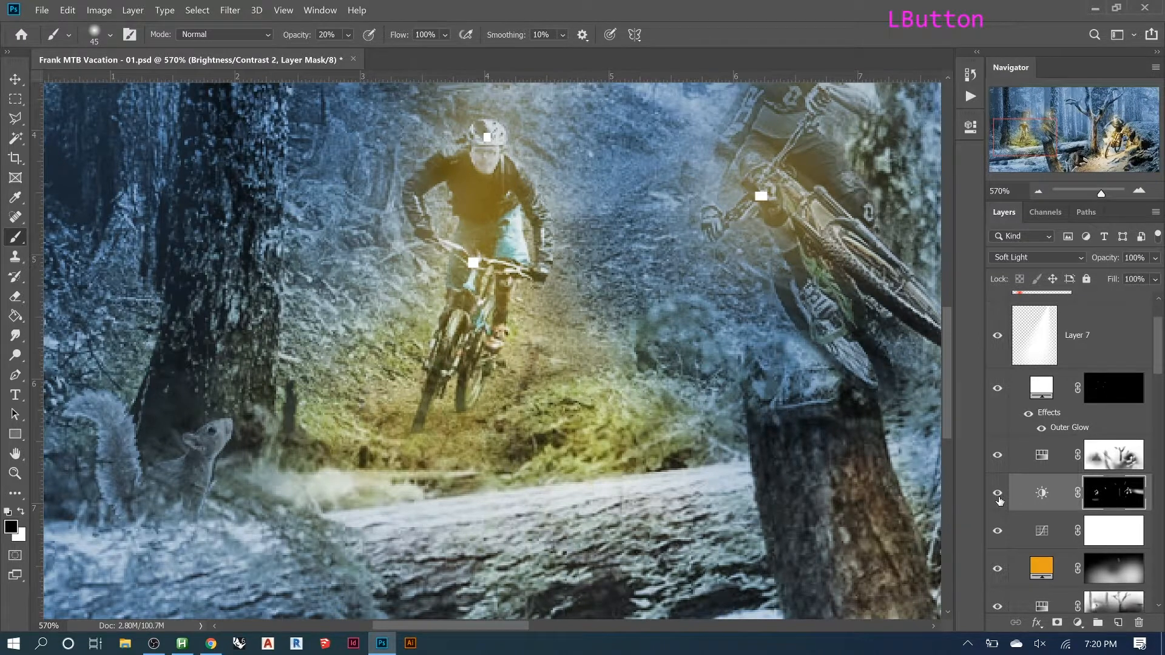
left_click(997, 494)
left_click(997, 495)
- Paint black on the Hue/Saturation 5 mask over the fallen log and the ground beside the squirrel to restore warm color
left_click(1097, 465)
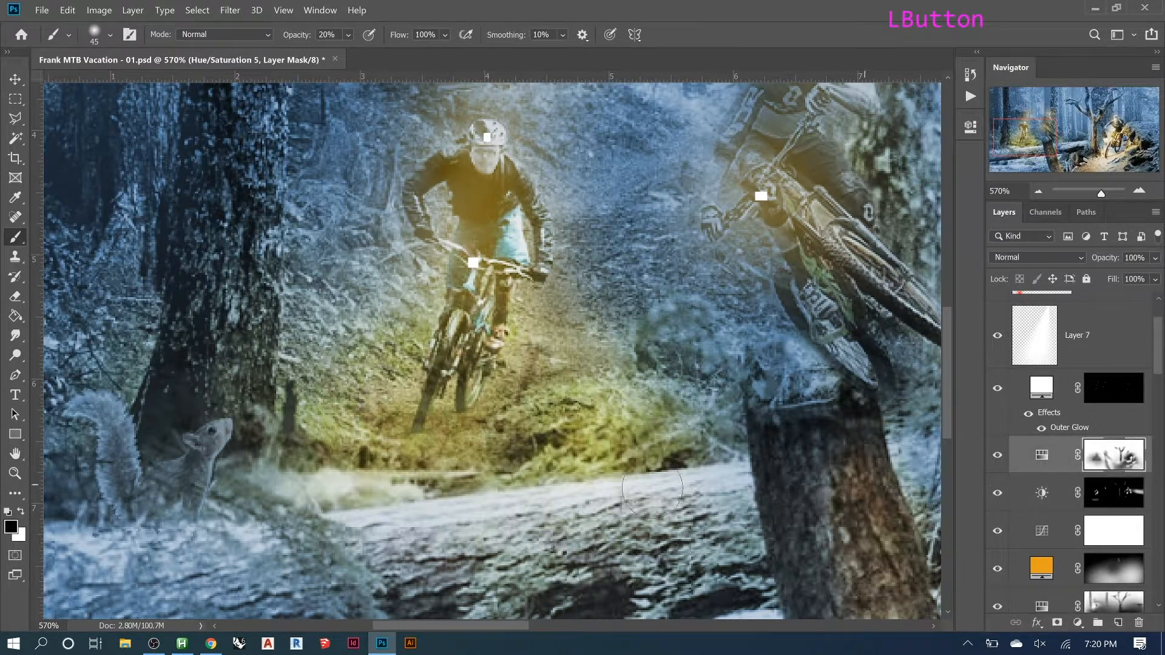
mouse_move(281, 528)
left_mouse_down()
mouse_move(729, 495)
mouse_move(242, 516)
mouse_move(383, 499)
mouse_move(465, 521)
mouse_move(243, 566)
mouse_move(122, 552)
mouse_move(237, 555)
mouse_move(218, 549)
mouse_move(258, 538)
left_mouse_up()
scroll(259, 538, "down", 11, "alt")
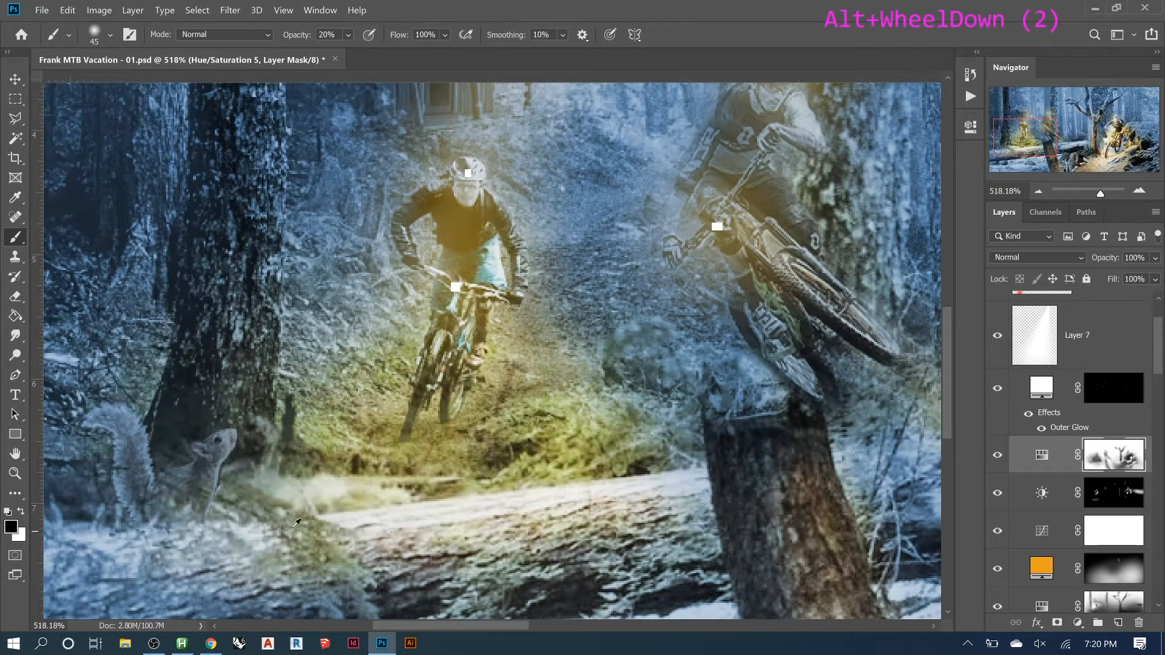
scroll(352, 476, "up", 3, "alt")
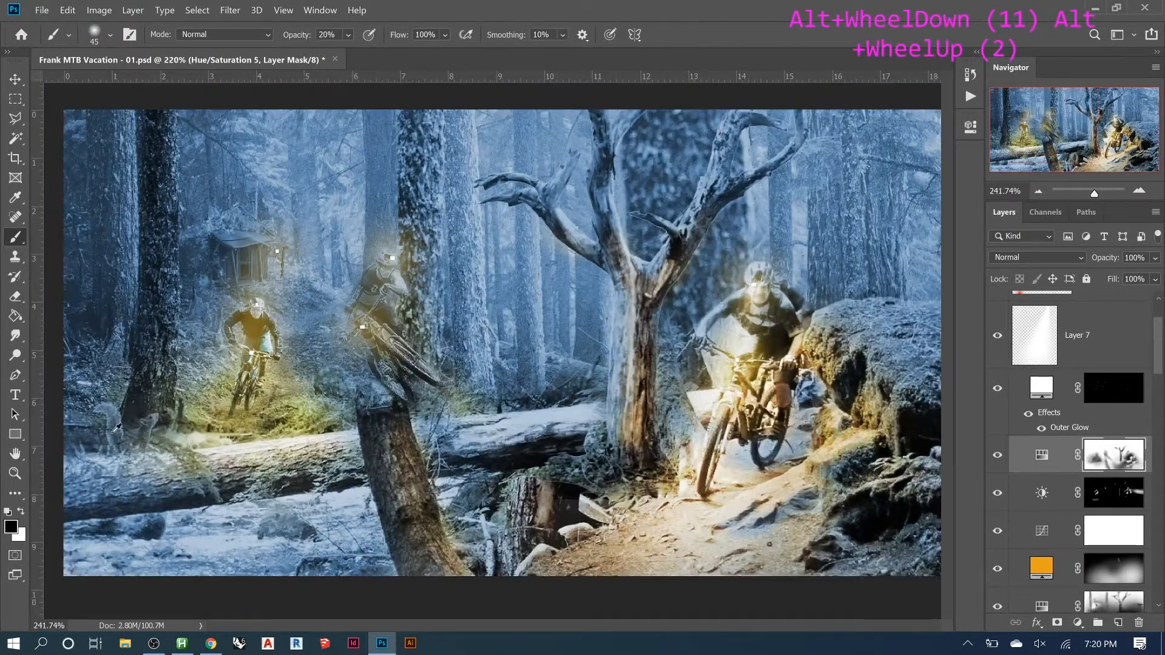
scroll(225, 362, "up", 5, "alt")
scroll(225, 362, "up", 2, "alt")
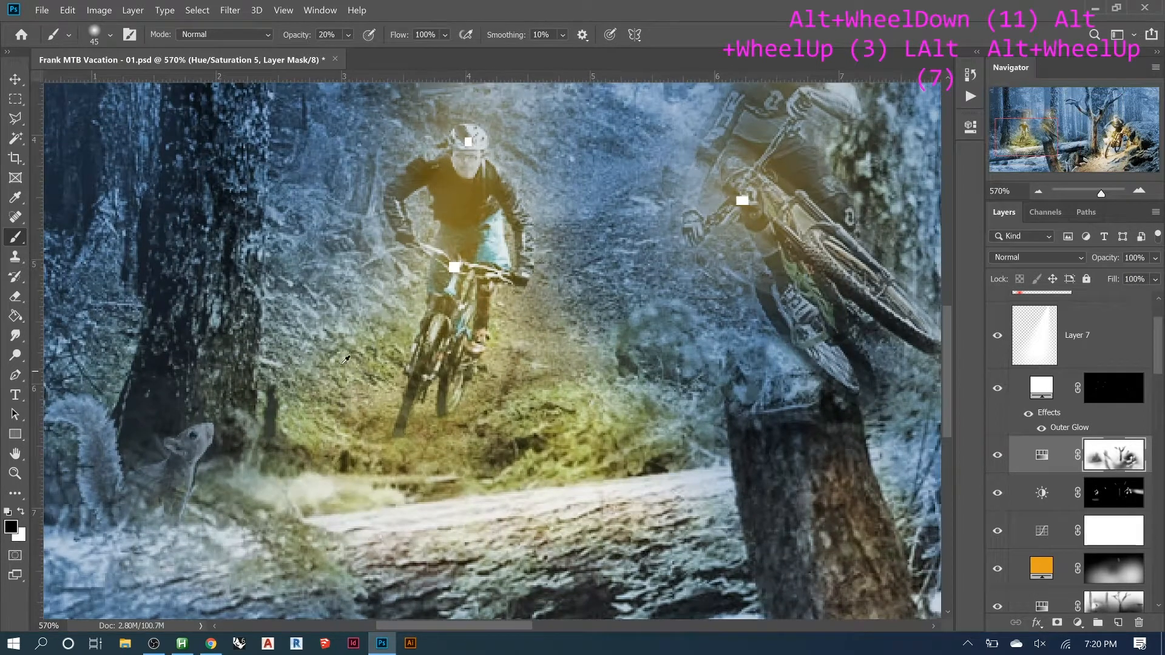
- Paint white on the Hue/Saturation 5 mask over the ground on both sides of the left rider to bring back the blue tint
key("x")
left_click(349, 349)
left_click(379, 355)
left_click(401, 352)
left_click(527, 355)
left_click(504, 346)
left_click(519, 358)
left_click(543, 340)
left_click(493, 321)
left_click(522, 346)
left_click(592, 395)
left_click(605, 374)
left_click(615, 368)
left_click(597, 407)
- Shrink the brush to 8 px and paint white on the Hue/Saturation 5 mask over the dark hollow beside the left rider's trail
key("bracketleft")
key("bracketleft")
key("bracketleft")
key("bracketleft")
key("bracketleft")
key("bracketleft")
key("bracketleft")
key("bracketleft")
key("bracketleft")
left_click(505, 452)
left_click(513, 451)
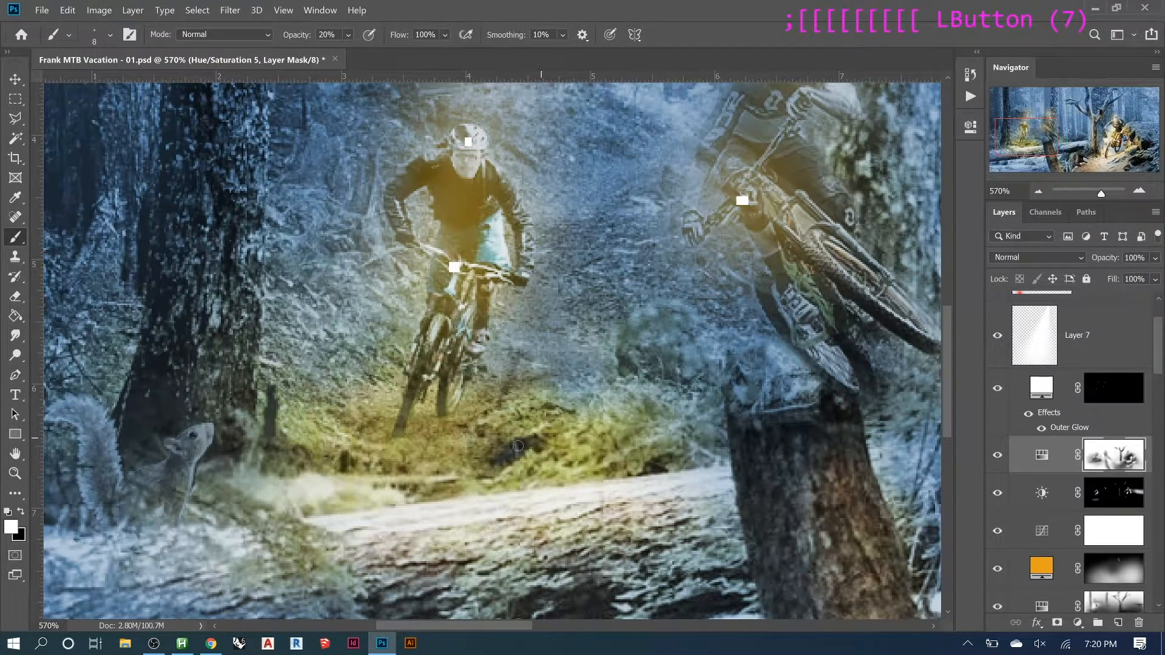
left_click(523, 454)
left_click(566, 437)
left_click(546, 447)
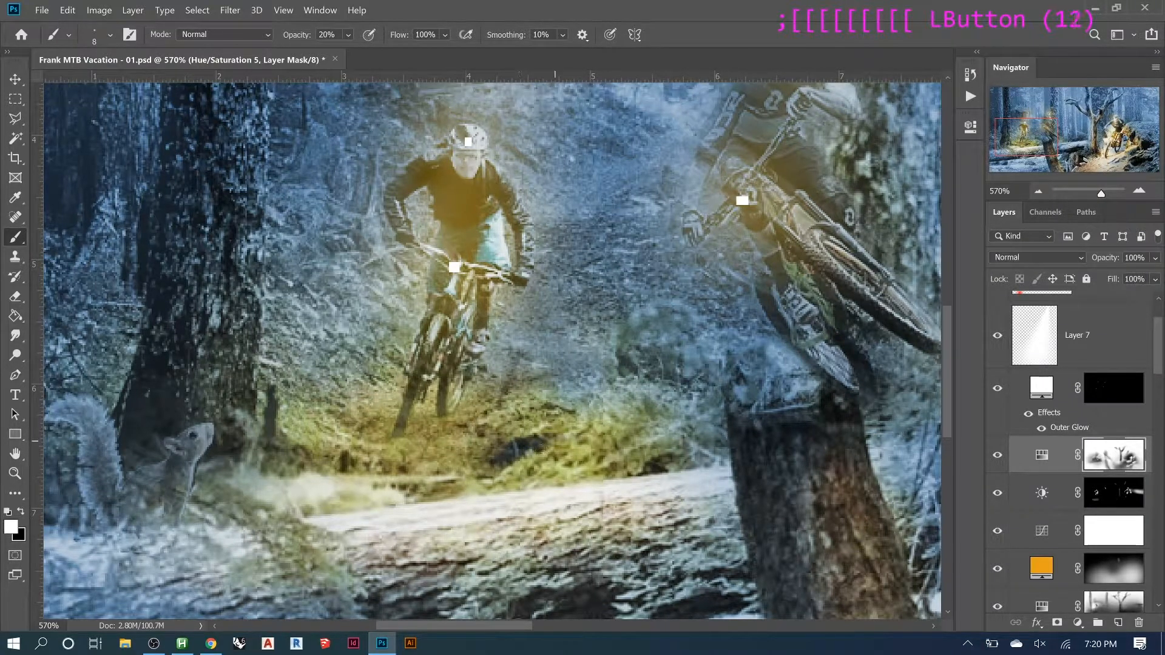
- Paint white on the Hue/Saturation 5 mask over the shadowed undergrowth between the large tree trunk and the left rider
left_click(344, 455)
left_click(332, 447)
left_click(338, 467)
left_click(262, 421)
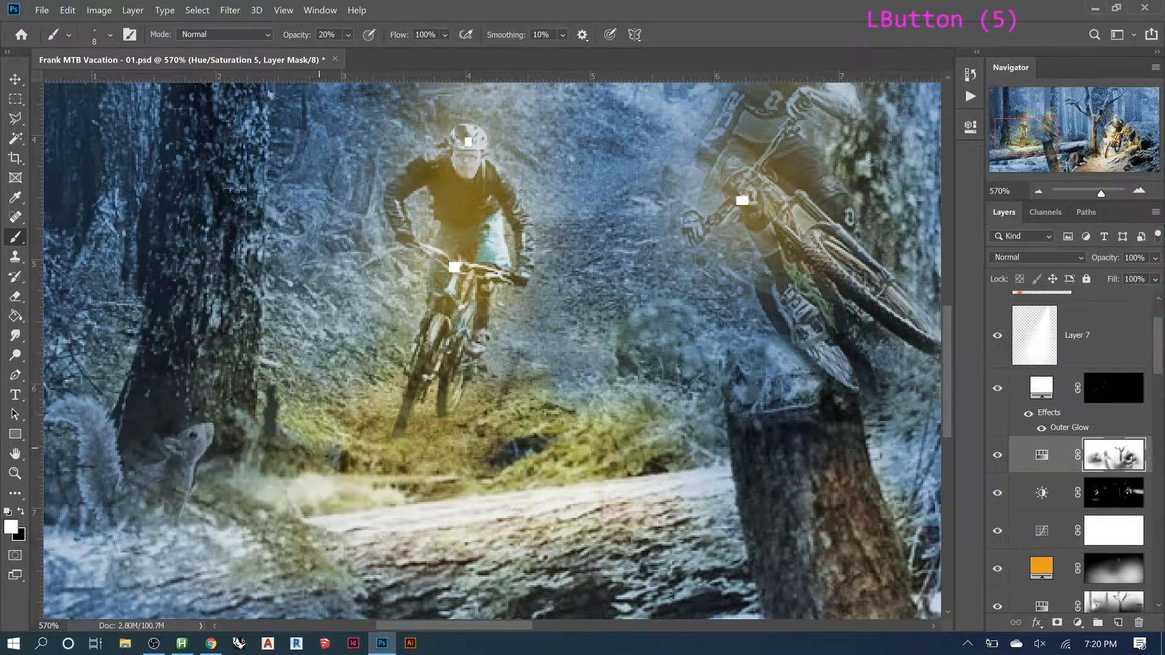
left_click(290, 456)
left_click(316, 451)
left_click(338, 455)
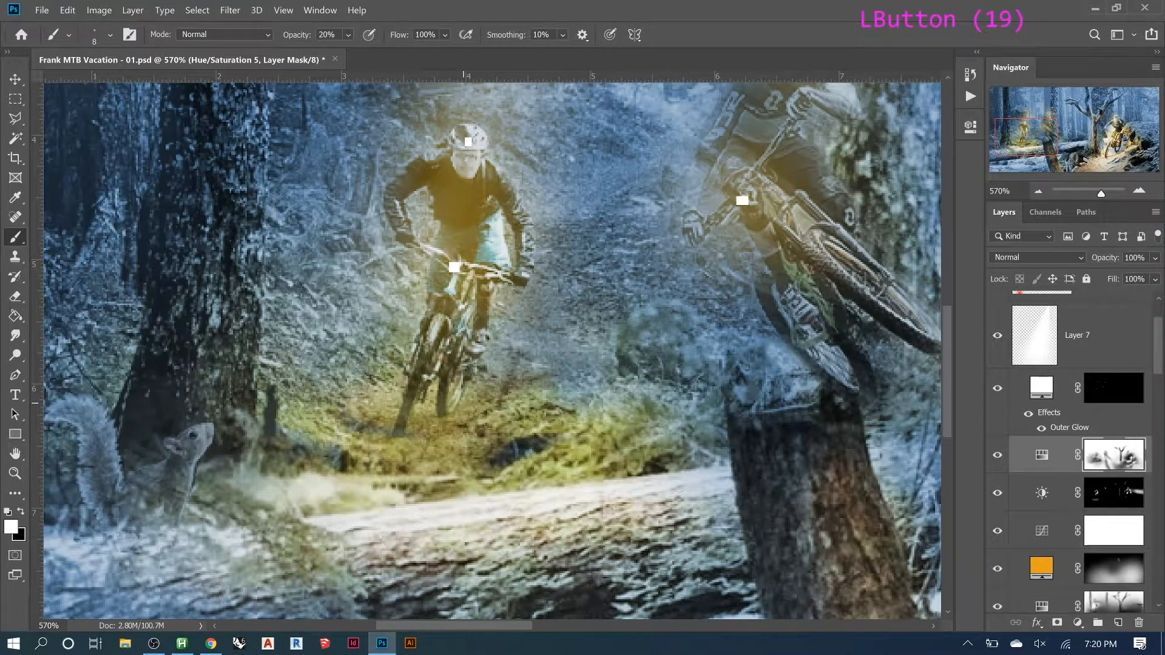
- Paint white on the Hue/Saturation 5 mask along the shaded edge where the undergrowth meets the fallen log
left_click(522, 486)
left_click(600, 480)
left_click(631, 469)
left_click(655, 466)
left_click(656, 469)
left_click(654, 470)
left_click(658, 470)
left_click(647, 469)
left_click(643, 471)
left_click(640, 471)
left_click(635, 488)
- Compare the whole image with the Hue/Saturation 5 layer mask disabled and enabled
key("ctrl+0")
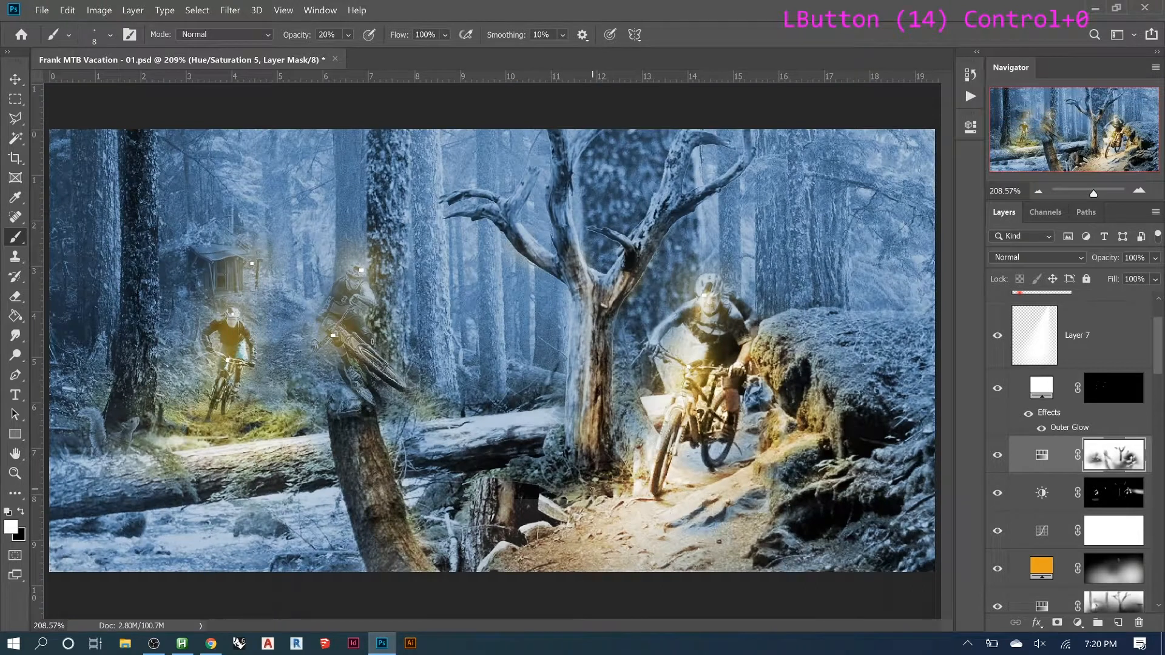
left_click(1117, 465, "shift")
left_click(1116, 465, "shift")
left_click(1116, 465, "shift")
left_click(1117, 465, "shift")
left_click(1117, 465, "shift")
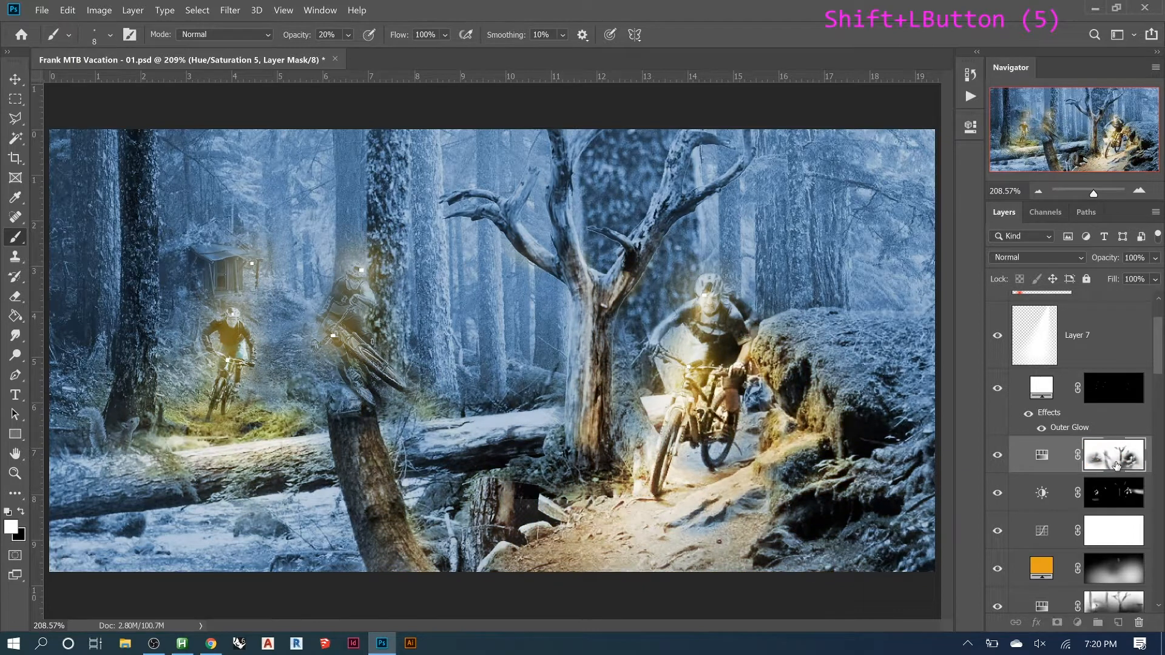
left_click(1117, 465, "shift")
- Make a rectangular selection around the left rider, the jumping rider and the cabin
scroll(1095, 355, "up", 11)
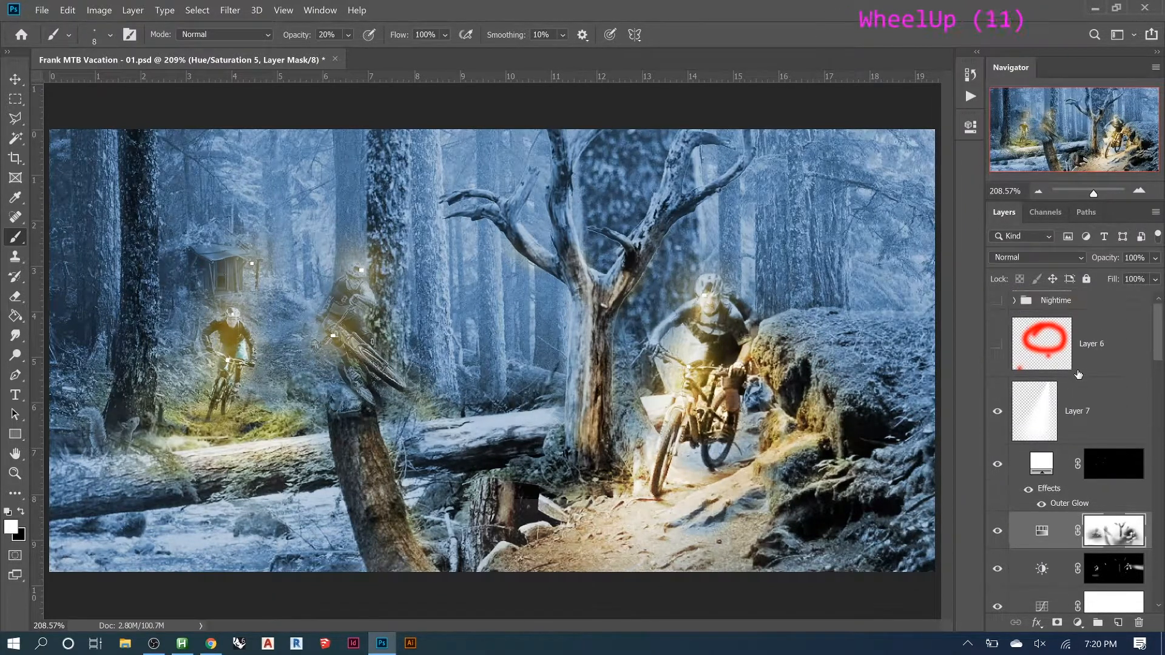
key("m")
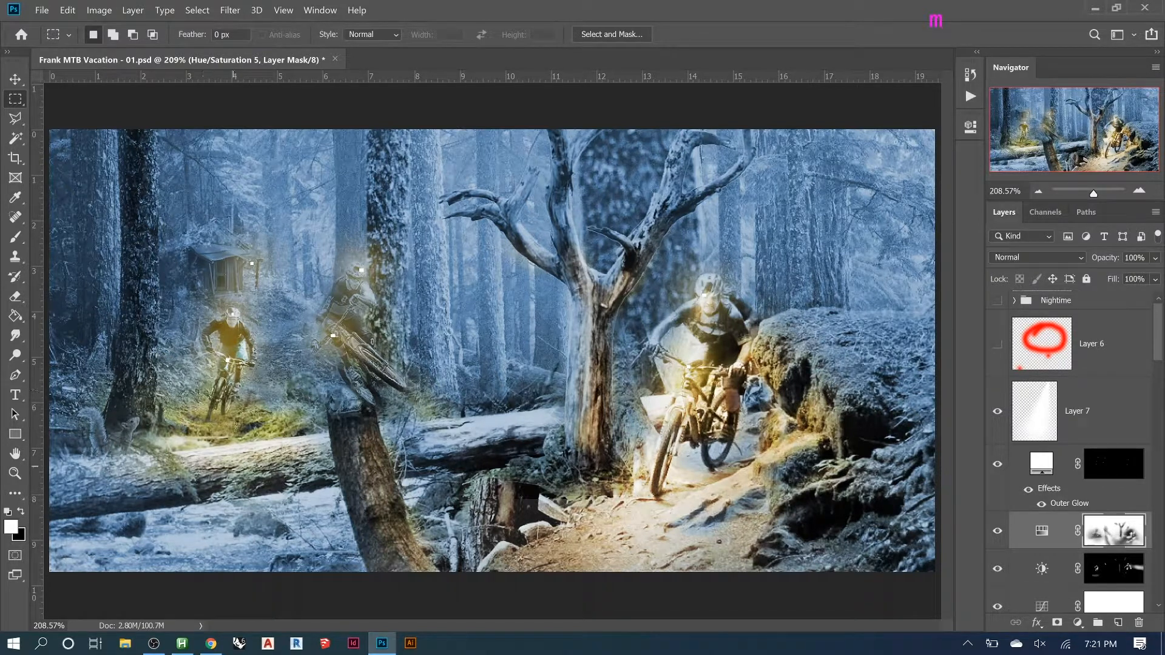
left_click_drag(91, 207, 395, 563)
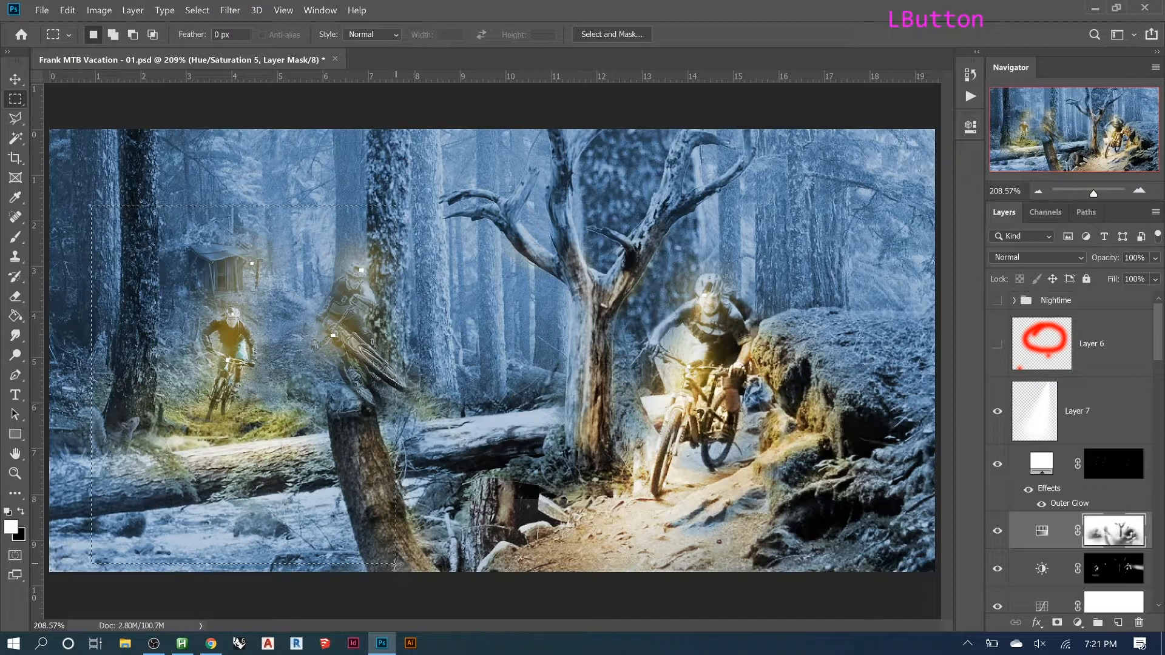
- Copy the merged content of the selected area, paste it as a new layer and place that layer directly above Layer 6
left_click(75, 12)
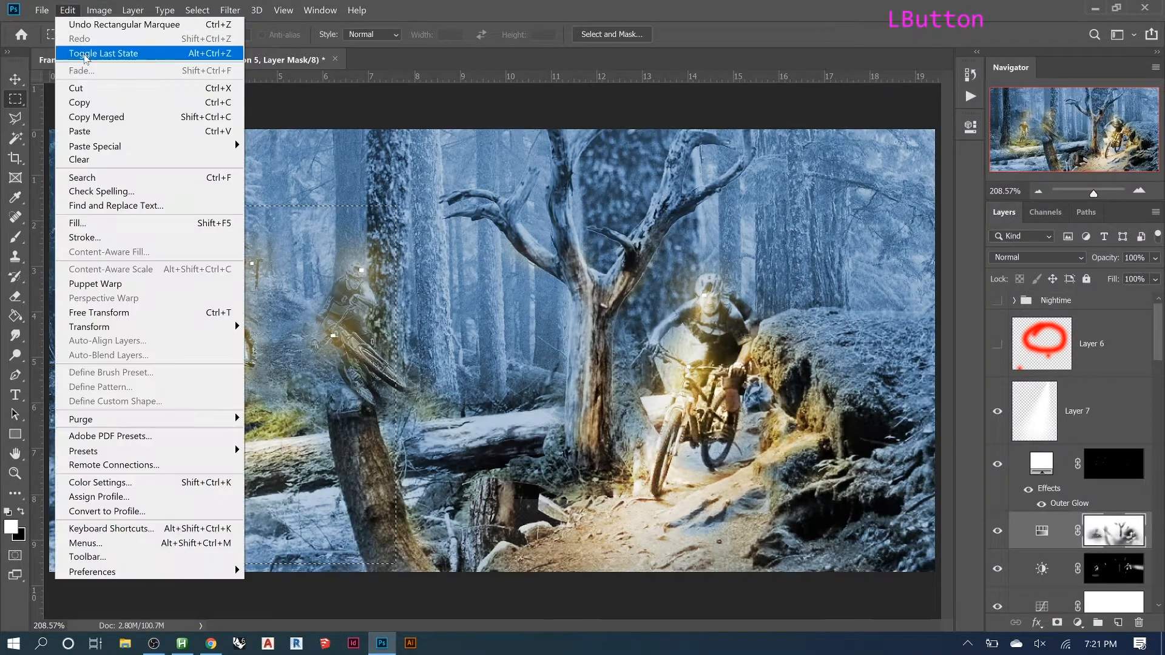
left_click(100, 121)
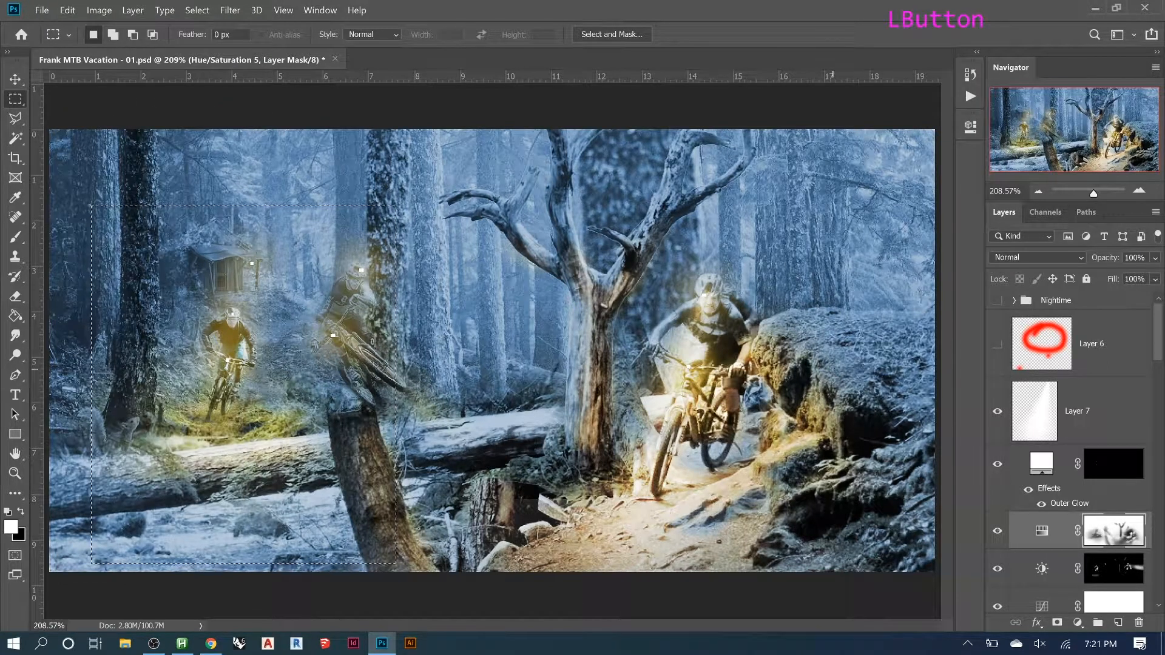
key("ctrl+v")
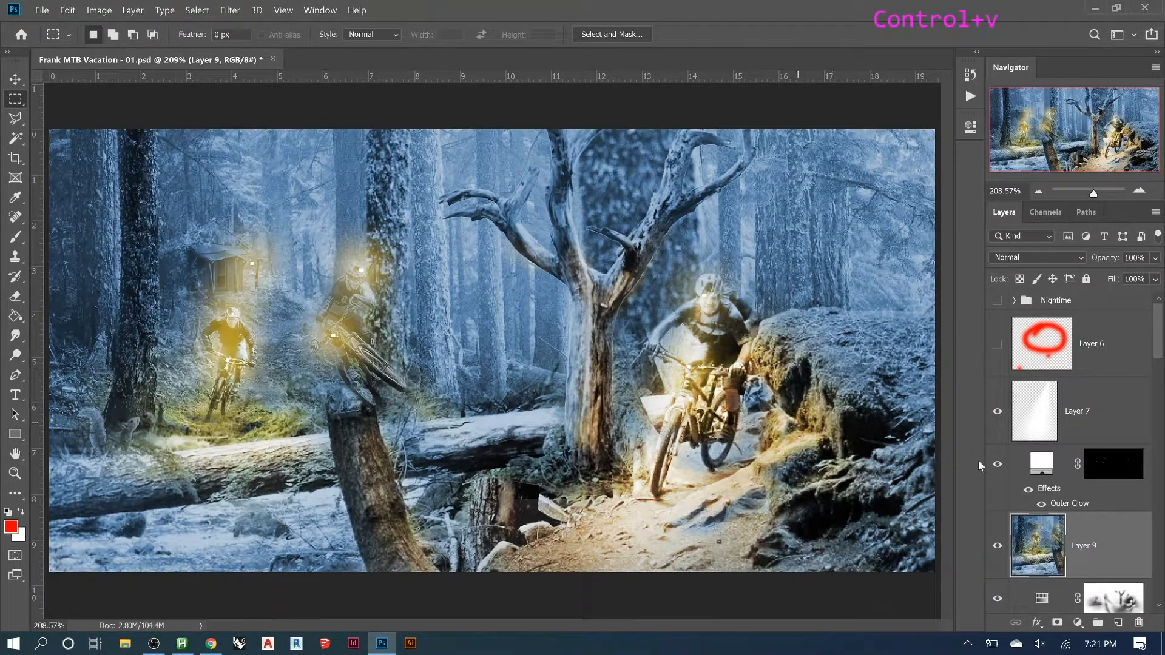
left_click_drag(1072, 546, 1088, 301)
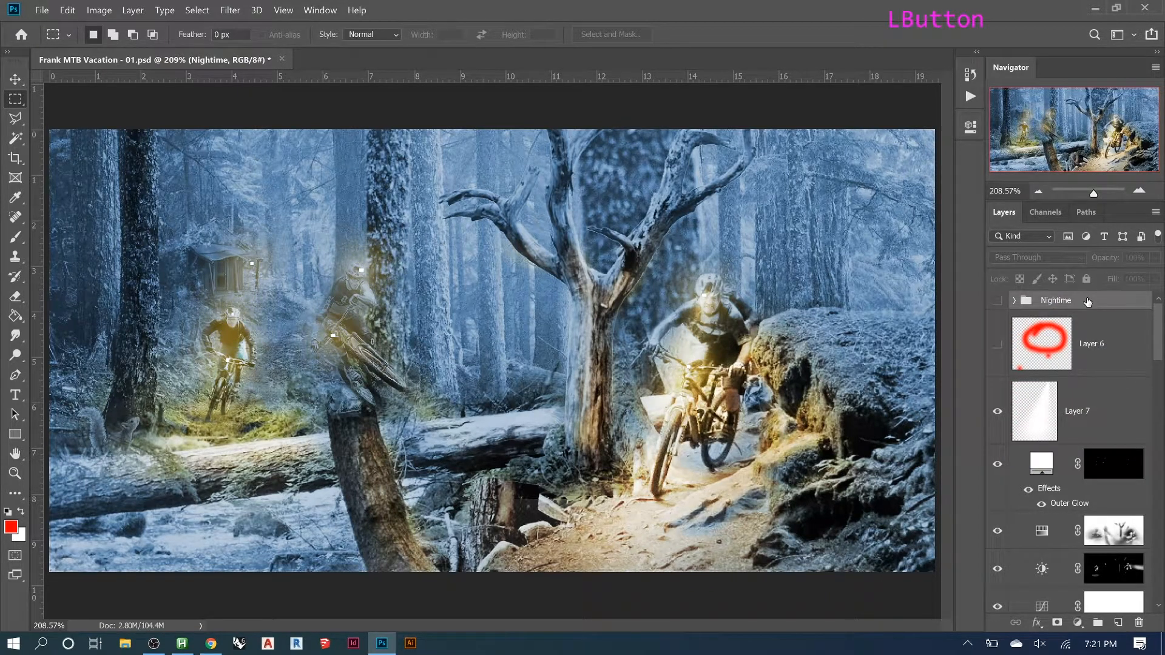
key("ctrl+z")
left_click_drag(1077, 544, 1066, 343)
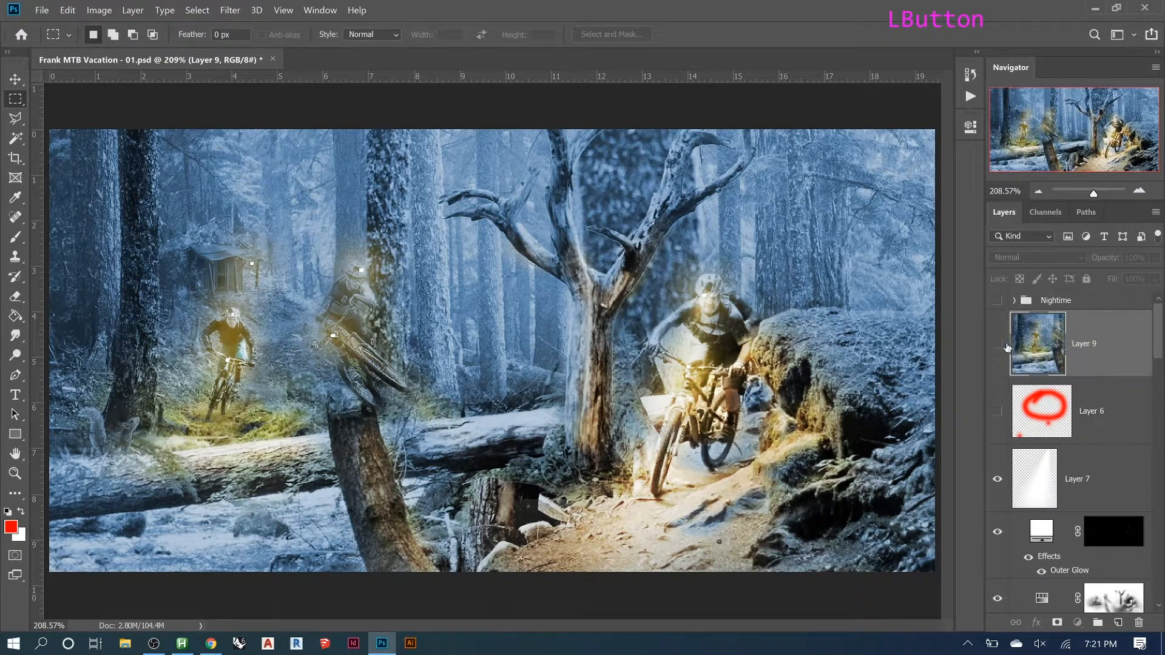
- View the pasted layer on its own, and show the other layers again
left_click(997, 346, "alt")
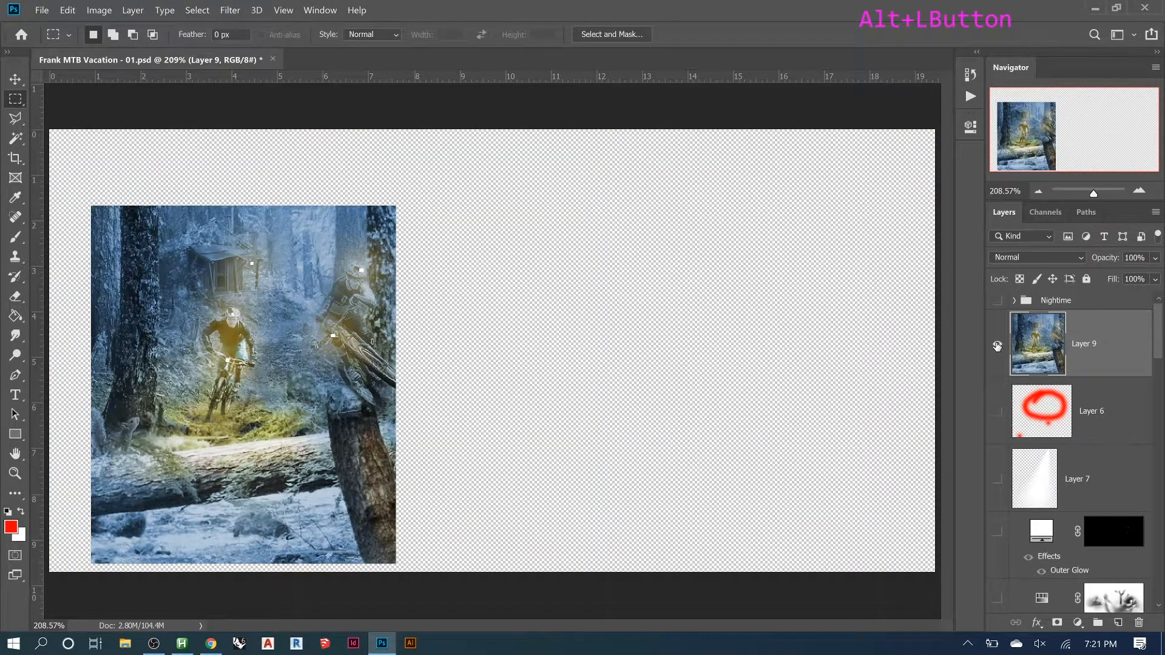
left_click(996, 346, "alt")
left_click(1109, 347)
- Flip the pasted layer vertically and move it straight down so the upside-down rider lies over the water below the log
key("ctrl+t")
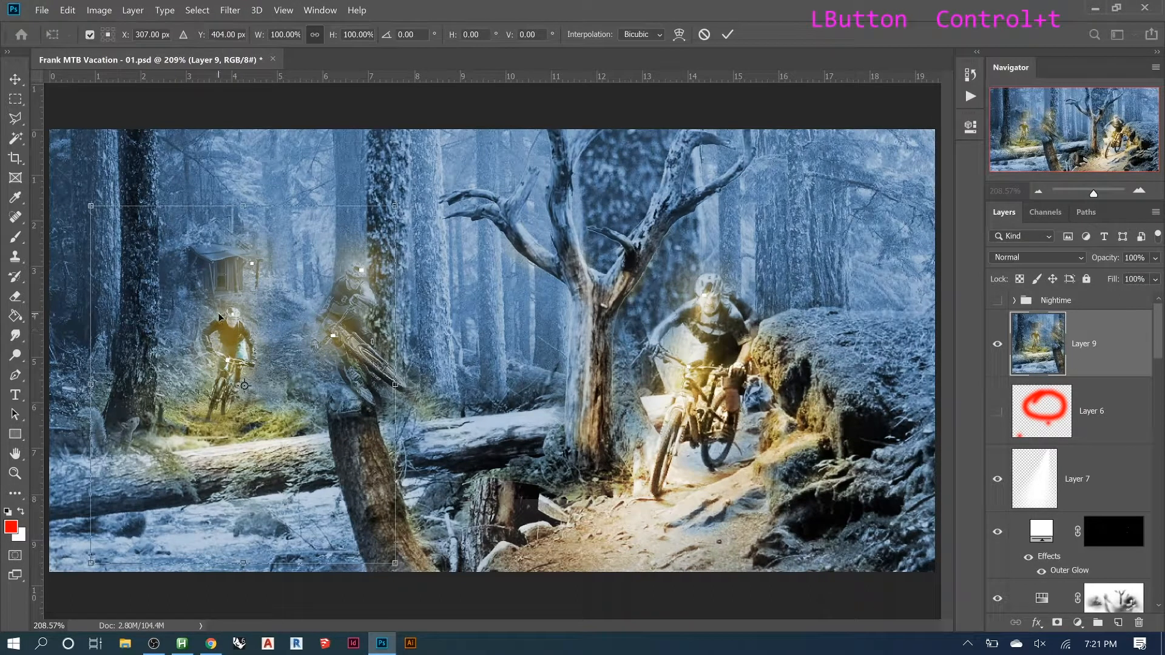
right_click(219, 316)
left_click(255, 516)
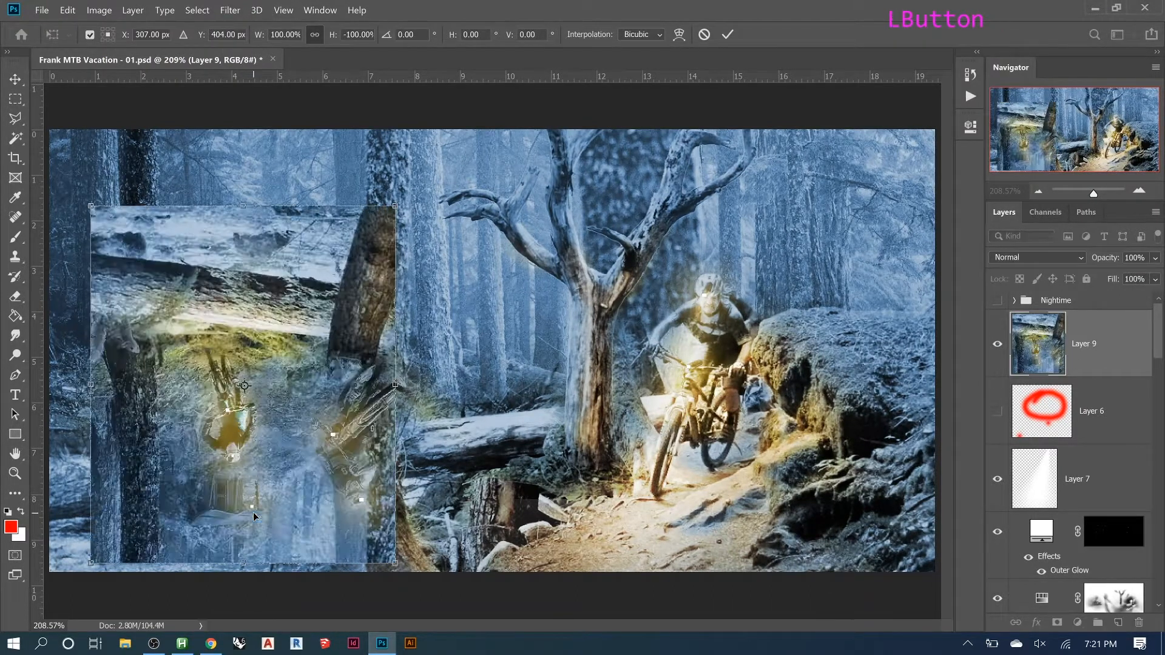
left_click(727, 34)
key("m")
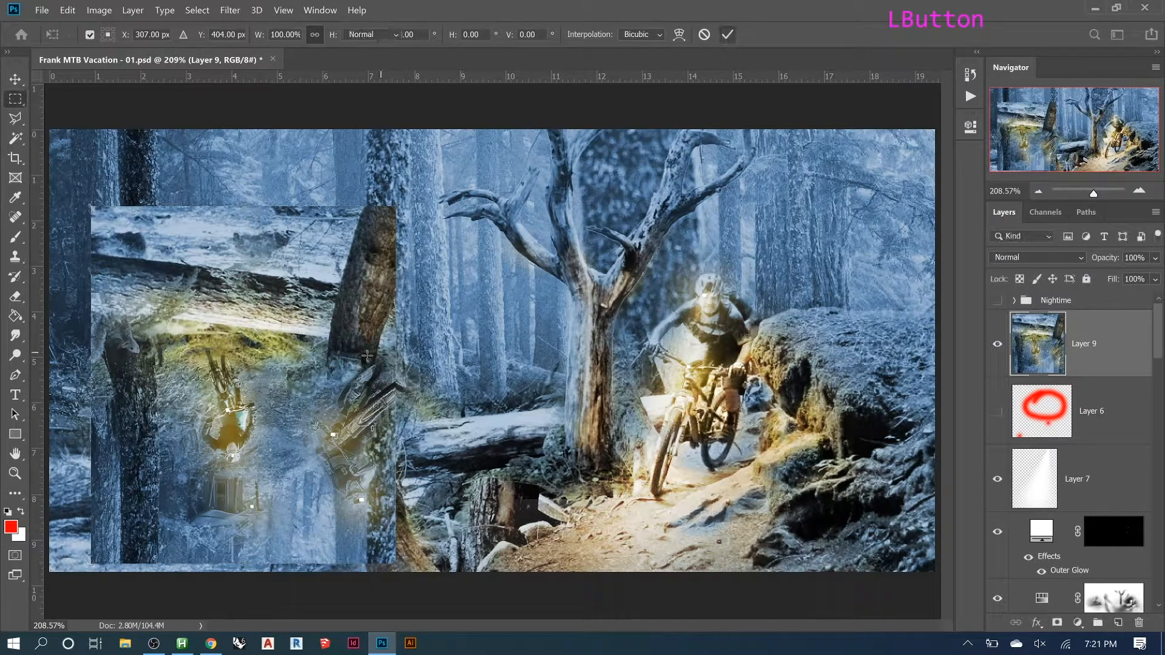
key("v")
left_click_drag(275, 335, 250, 463)
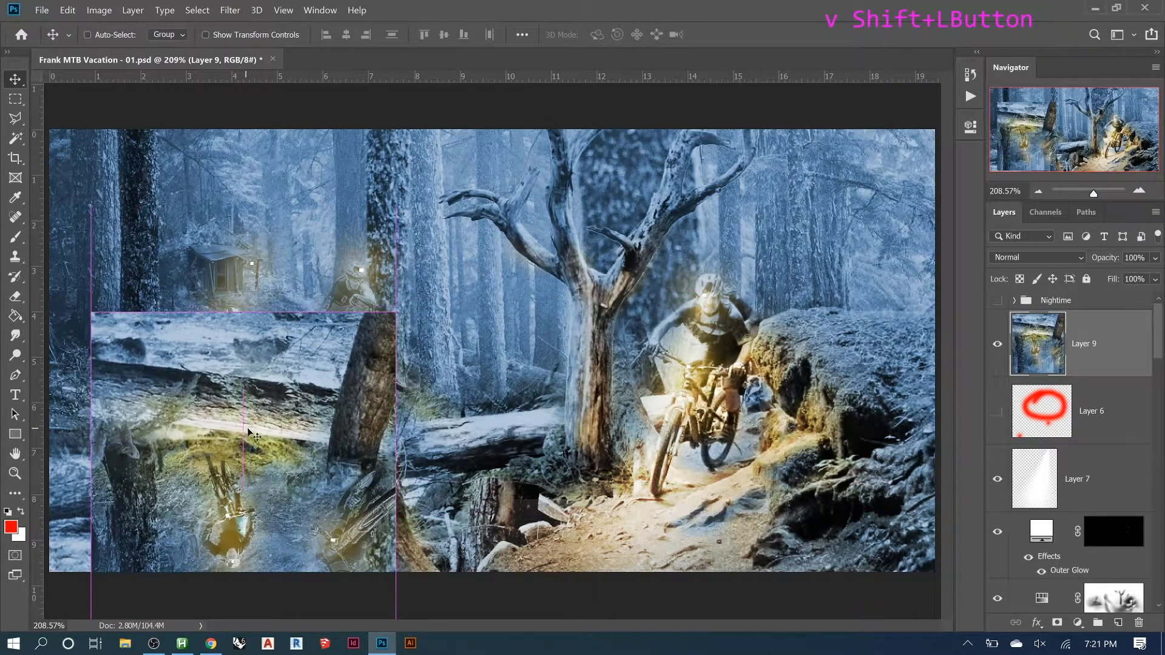
- Add a layer mask to the flipped layer and roughly hide everything outside the water with a 250 px black brush at 100% opacity
left_click(1056, 624)
key("b")
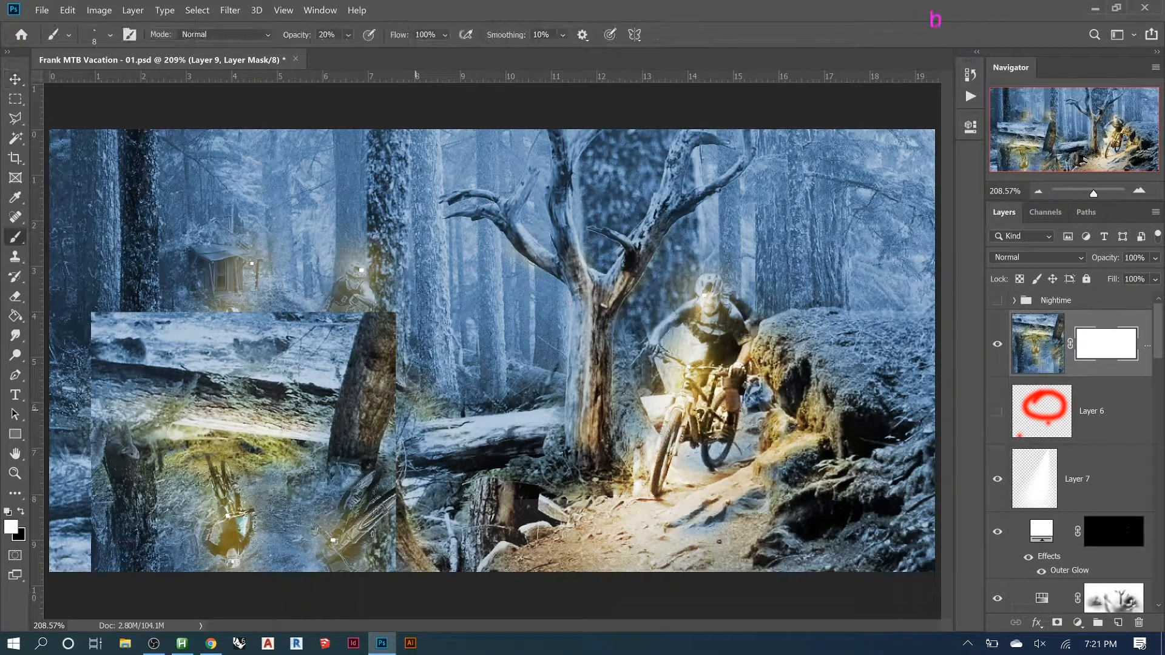
key("bracketright")
key("bracketright")
key("bracketright")
key("bracketright")
key("bracketright")
key("bracketright")
key("bracketright")
key("bracketright")
key("bracketright")
key("bracketright")
key("bracketright")
key("bracketright")
key("bracketright")
key("bracketright")
key("bracketright")
key("bracketright")
key("bracketright")
key("bracketright")
key("bracketright")
key("bracketright")
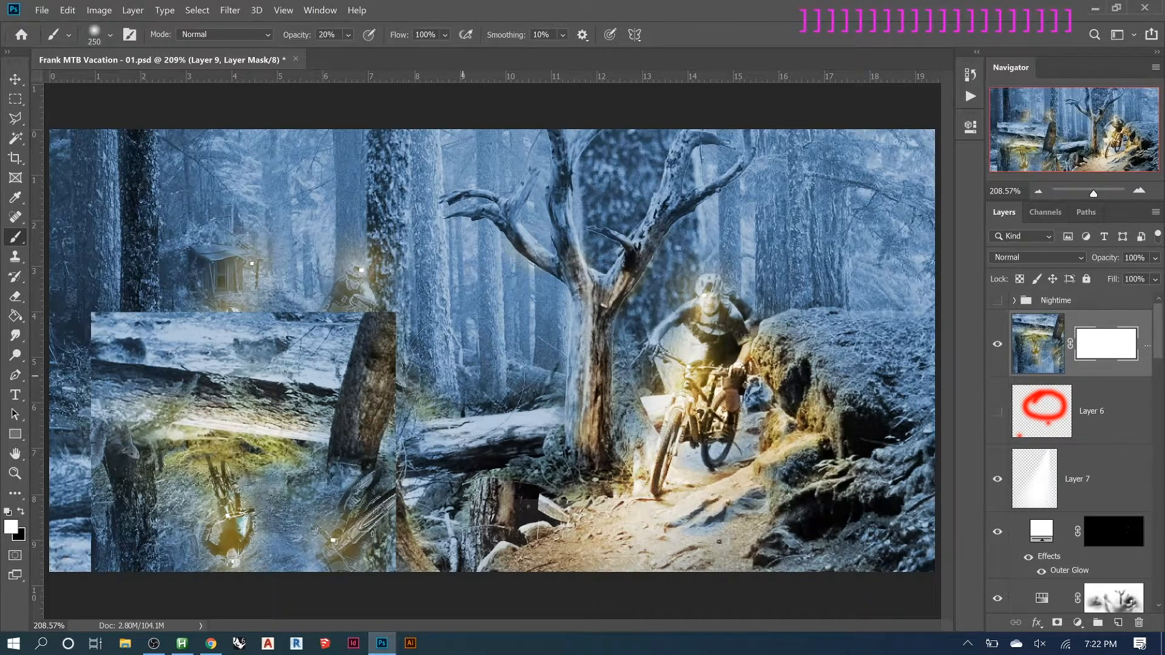
key("0")
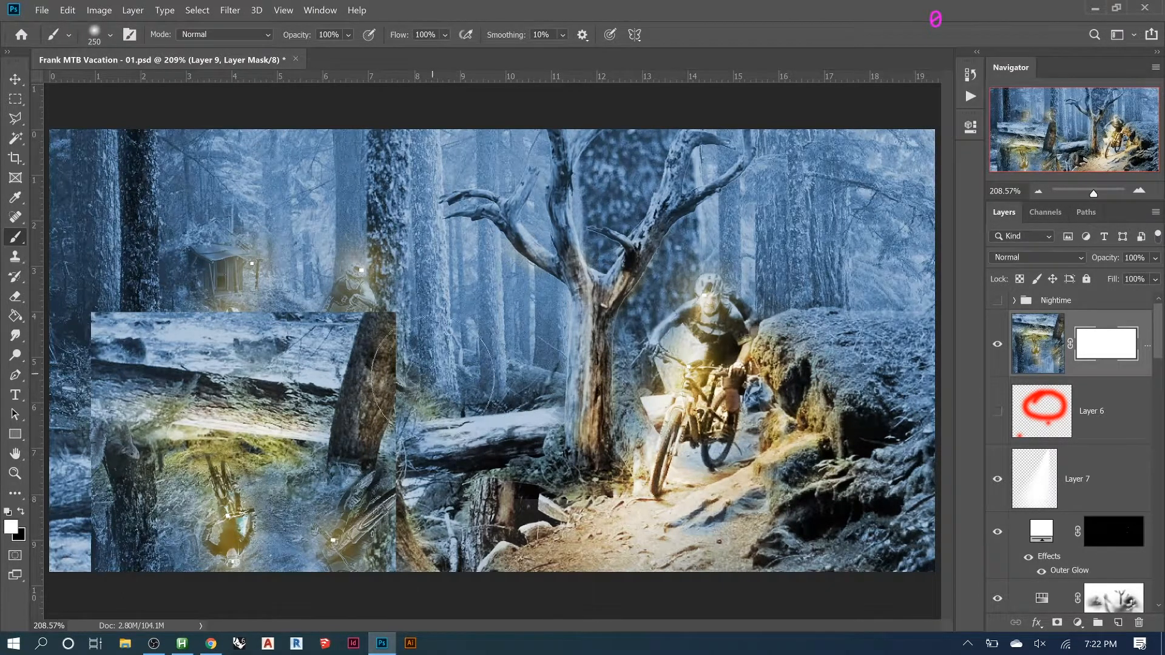
key("x")
mouse_move(388, 349)
left_mouse_down()
mouse_move(82, 331)
mouse_move(108, 402)
mouse_move(152, 461)
mouse_move(273, 450)
mouse_move(261, 455)
mouse_move(425, 416)
mouse_move(338, 622)
mouse_move(351, 598)
mouse_move(399, 591)
left_mouse_up()
left_click_drag(97, 549, 92, 560)
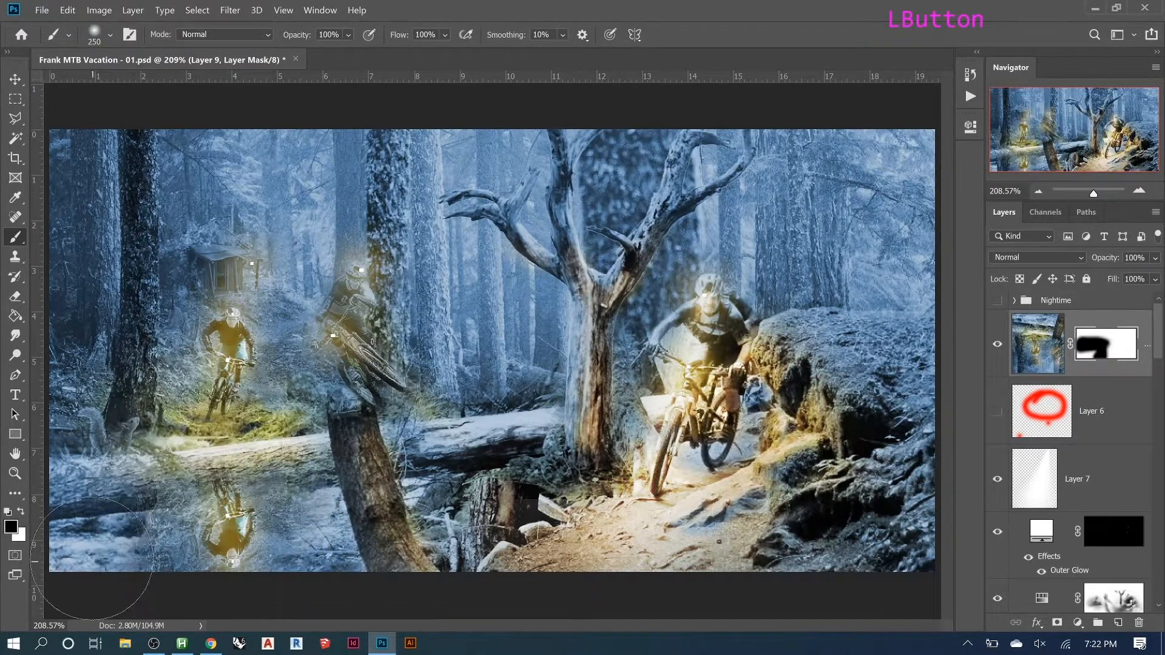
- Paint black on the flipped layer's mask with a 15 px brush to clear the reflection from the log along its lower edge
key("bracketleft")
key("bracketleft")
key("bracketleft")
key("bracketleft")
key("bracketleft")
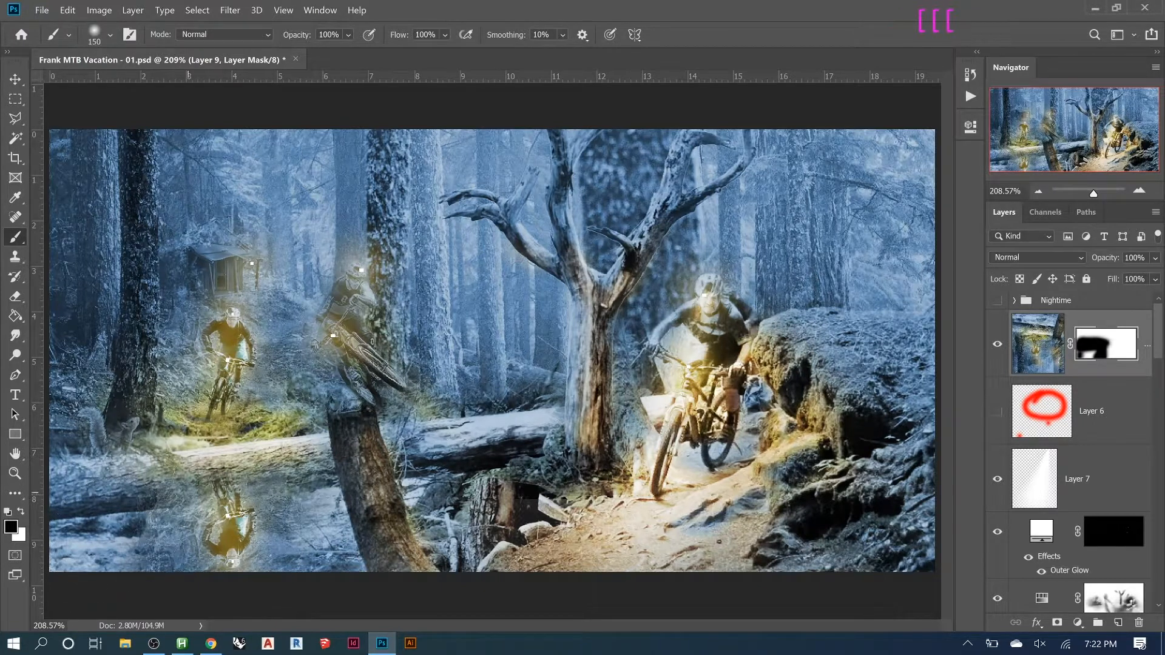
key("bracketleft")
key("bracketleft")
key("bracketleft")
key("bracketleft")
key("bracketleft")
key("bracketleft")
key("bracketleft")
key("bracketleft")
key("bracketleft")
key("bracketleft")
left_click(334, 478)
mouse_move(333, 477)
left_mouse_down()
mouse_move(141, 497)
mouse_move(322, 485)
mouse_move(204, 491)
mouse_move(285, 476)
mouse_move(229, 456)
left_mouse_up()
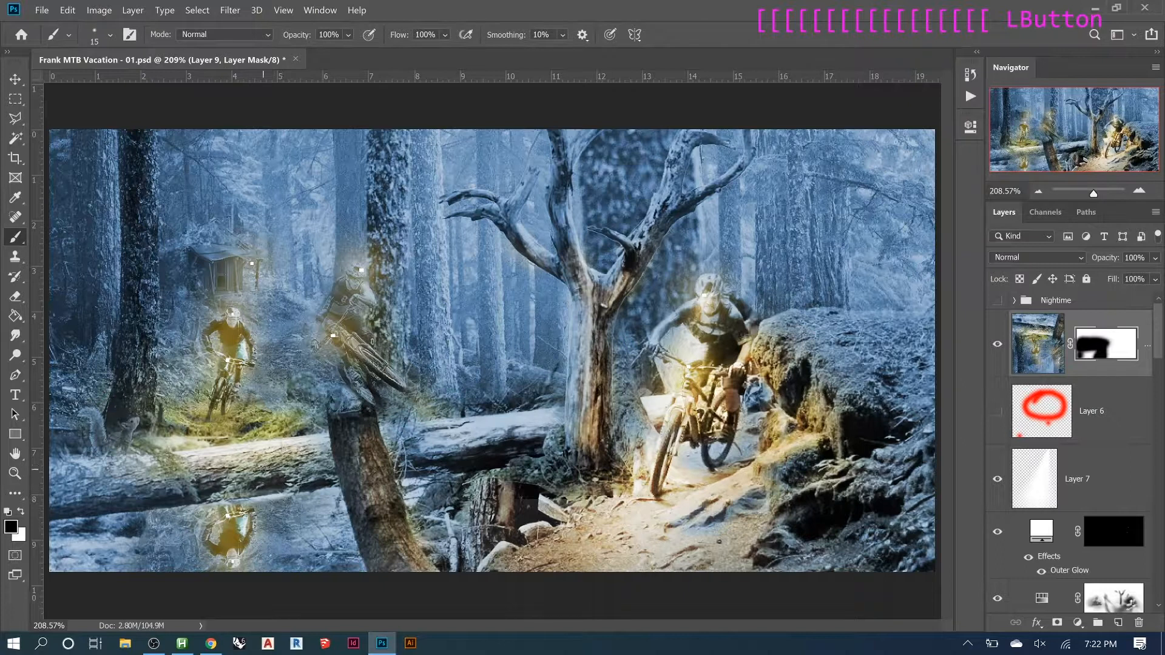
left_click_drag(276, 473, 371, 458)
- Paint white on the flipped layer's mask along the waterline and over the water, enlarging the brush to 70 px, to restore the reflection
key("x")
left_click_drag(299, 496, 241, 503)
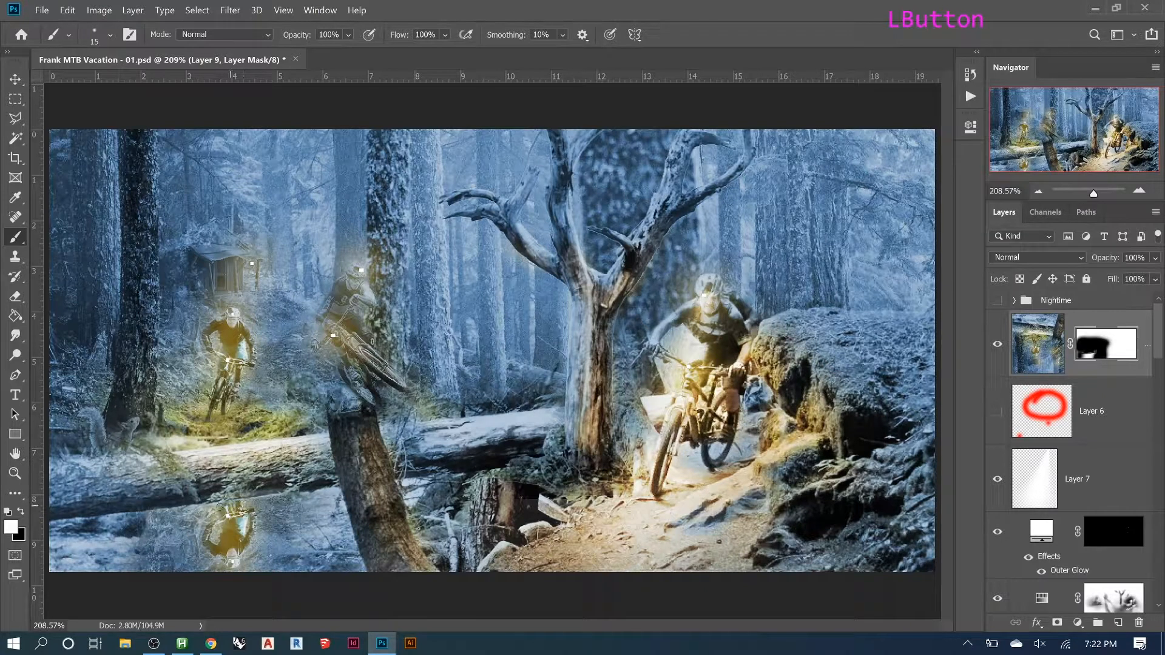
left_click_drag(173, 512, 148, 516)
mouse_move(144, 523)
left_mouse_down()
mouse_move(148, 547)
mouse_move(143, 578)
mouse_move(138, 563)
mouse_move(166, 537)
mouse_move(156, 535)
mouse_move(164, 554)
mouse_move(141, 560)
mouse_move(175, 559)
mouse_move(107, 546)
mouse_move(111, 578)
mouse_move(130, 561)
mouse_move(206, 562)
left_mouse_up()
key("bracketright")
key("bracketright")
key("bracketright")
key("bracketright")
key("bracketright")
key("bracketright")
key("bracketright")
key("bracketright")
key("bracketright")
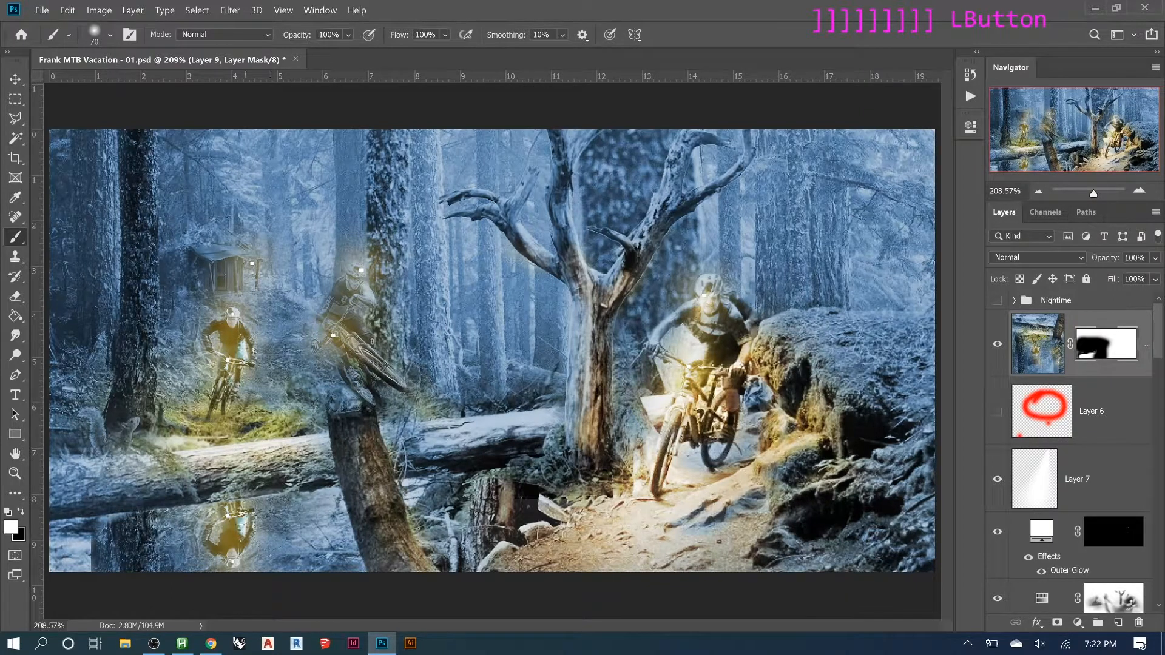
- Compare the scene with the reflection layer hidden and shown
left_click(1000, 346)
left_click(1005, 349)
left_click(1005, 349)
left_click(1005, 349)
left_click(1005, 348)
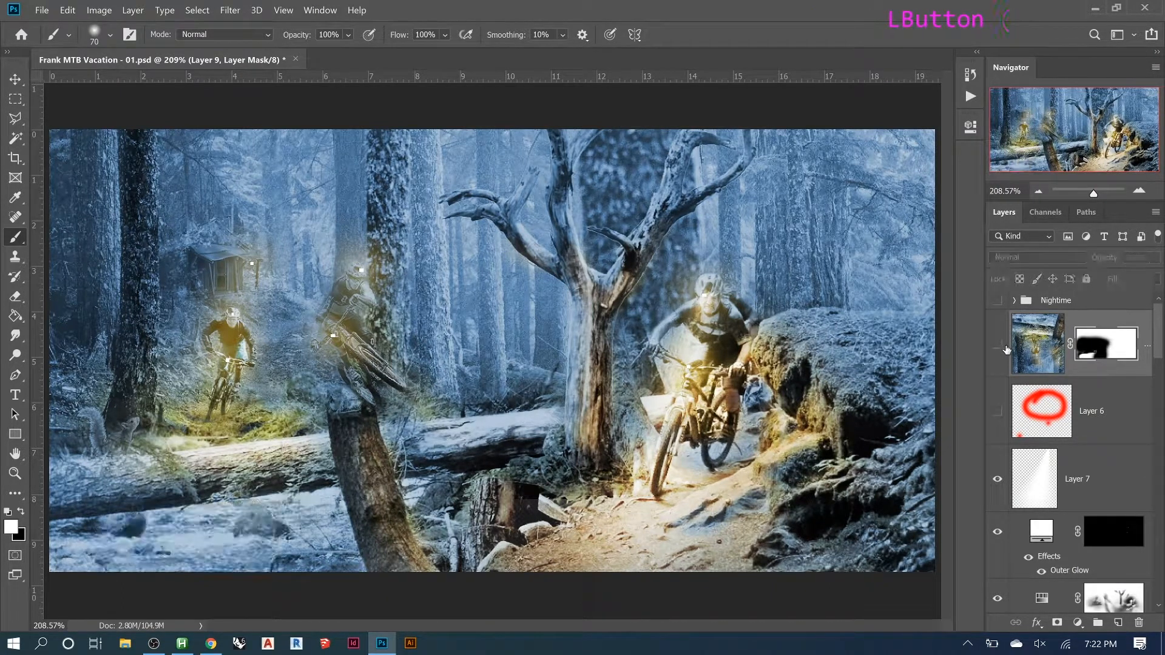
left_click(1006, 348)
left_click(1006, 348)
left_click(1005, 348)
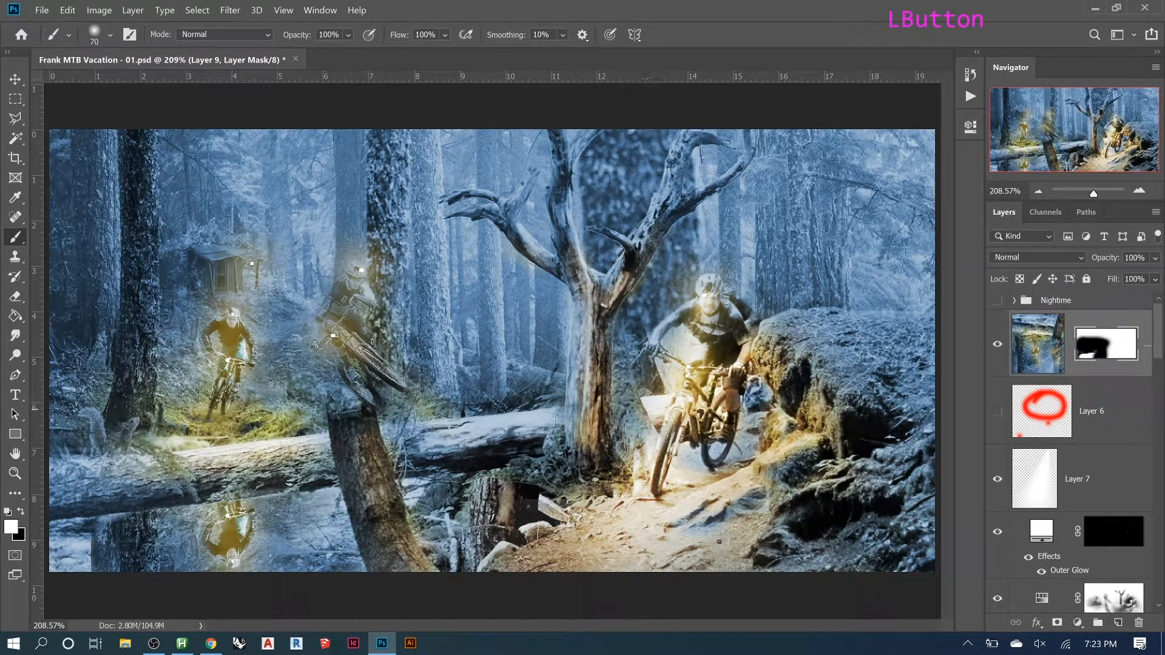
- Nudge the reflection layer's image slightly down while leaving its mask in place
left_click(1043, 358)
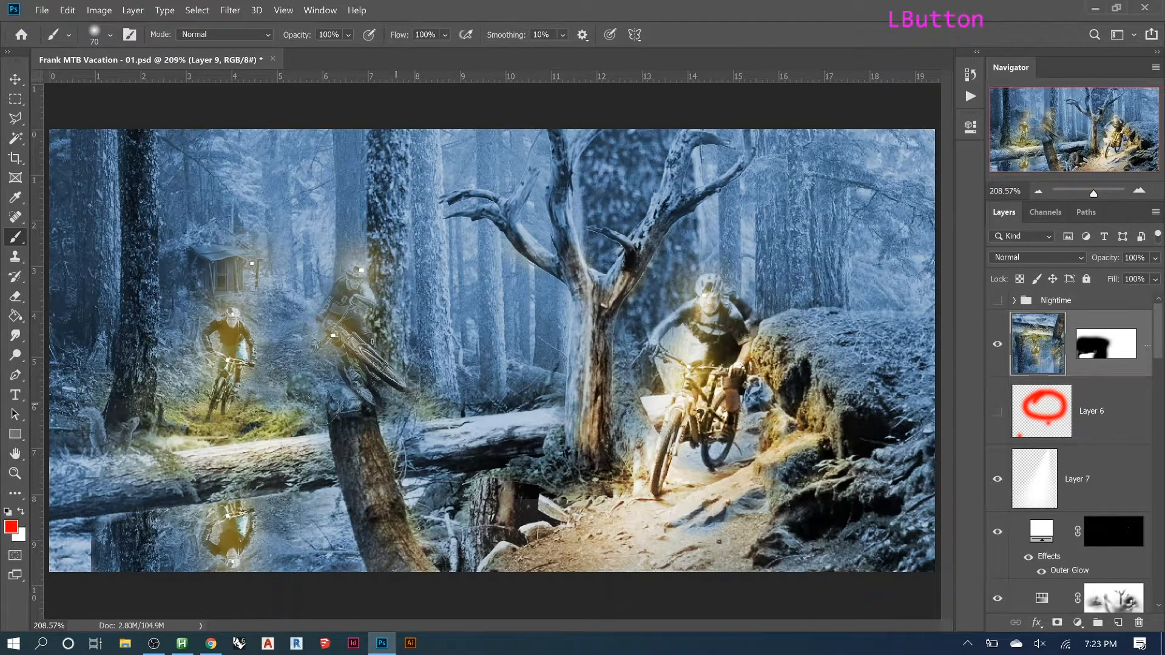
key("v")
mouse_move(226, 545)
left_mouse_down()
mouse_move(226, 561)
mouse_move(222, 552)
left_mouse_up()
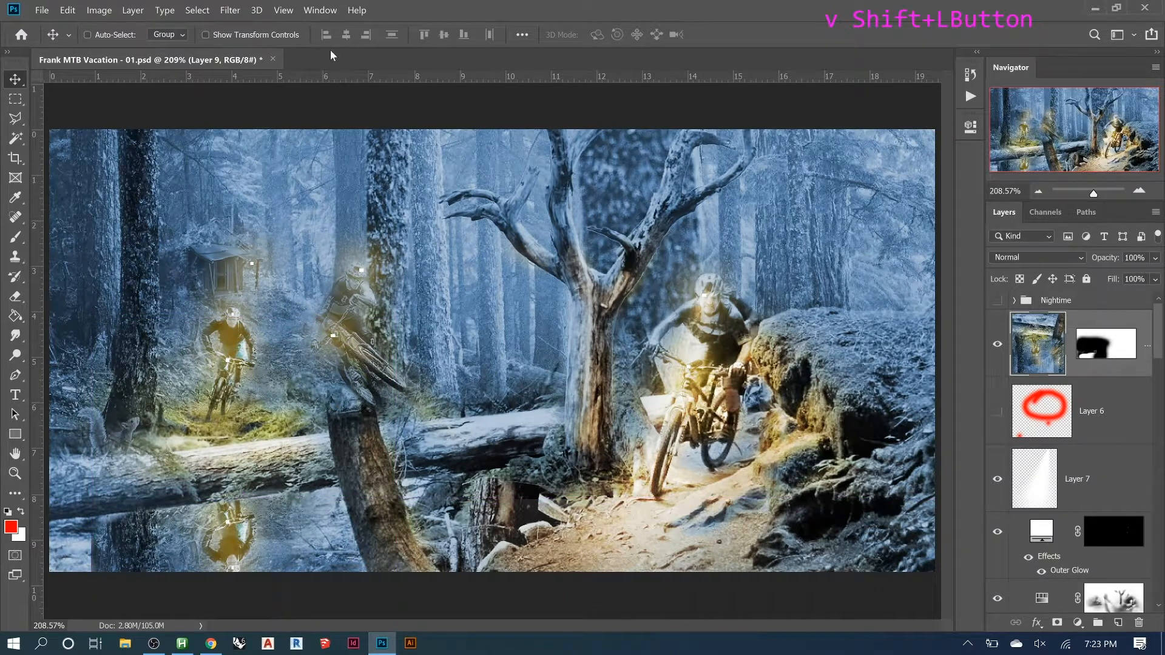
left_click(1008, 332)
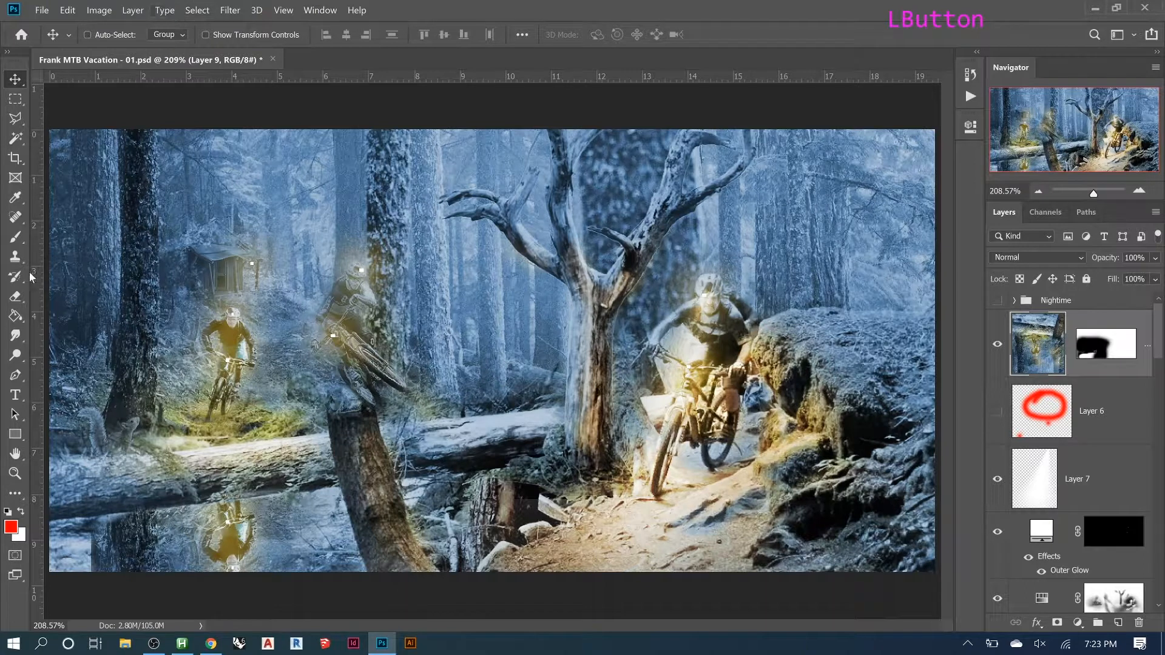
- Blur the rider's reflection in the water with the Smudge tool at 11% strength and a 250 px soft brush
left_click(15, 336)
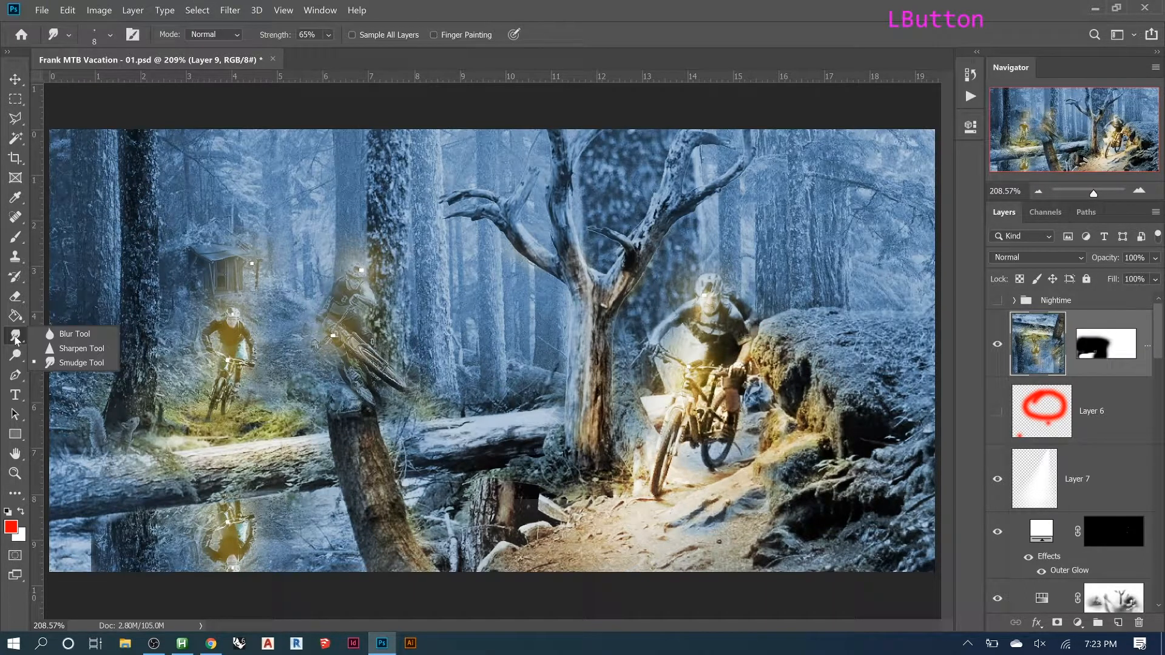
left_click(69, 363)
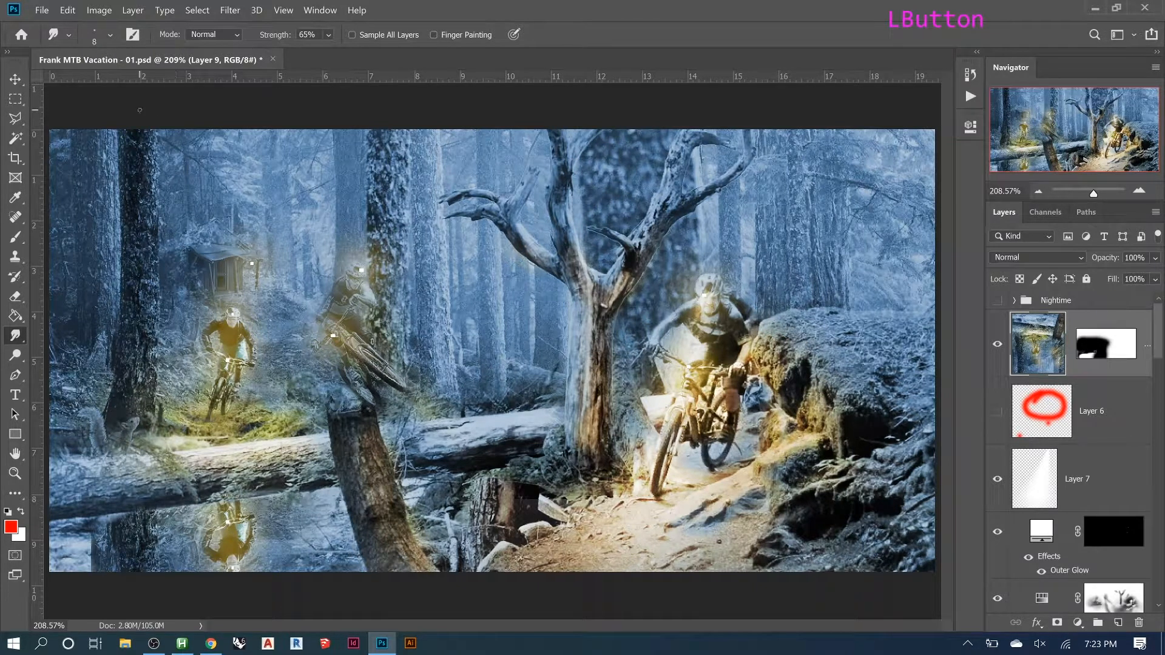
left_click(108, 40)
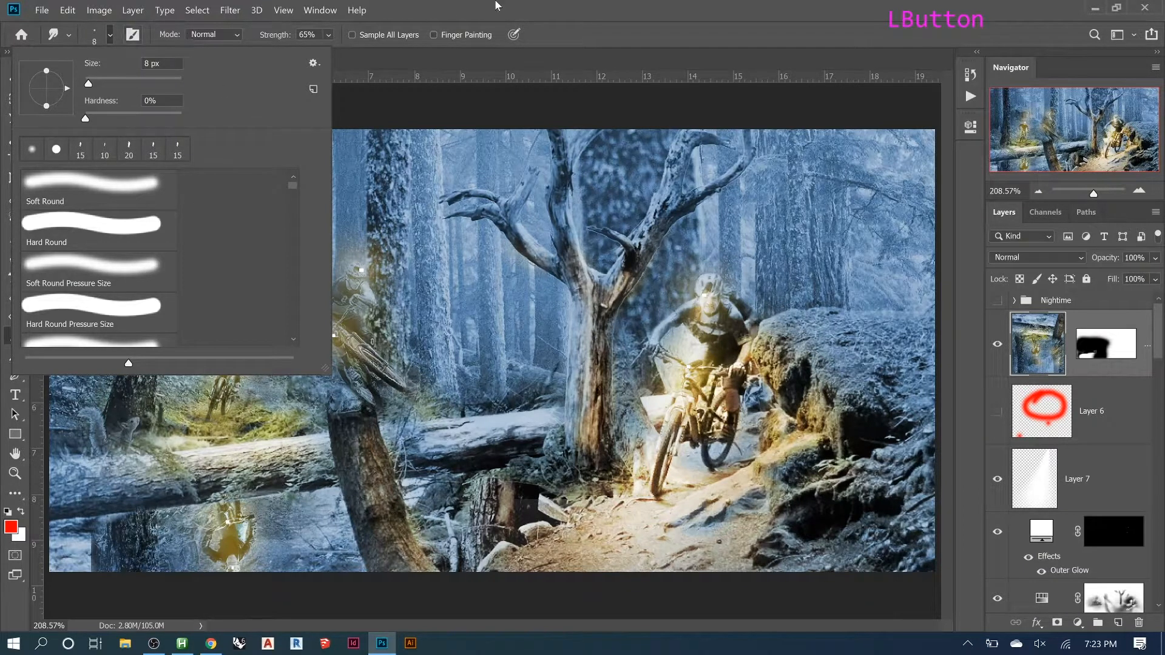
left_click(267, 57)
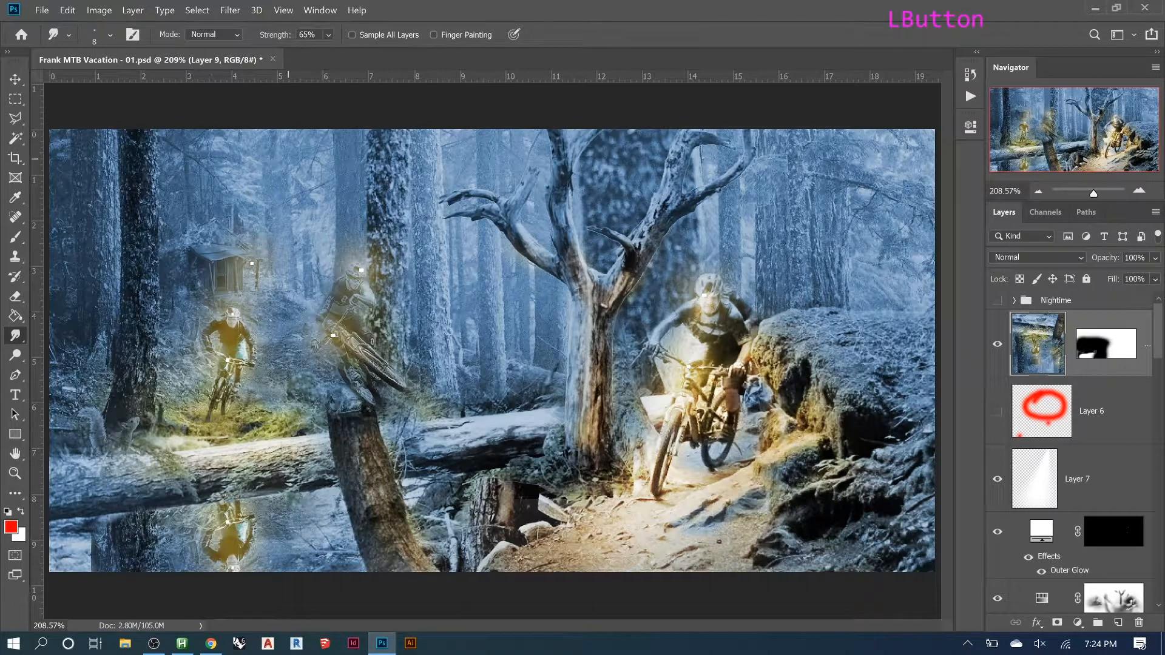
left_click_drag(270, 36, 236, 39)
key("bracketright")
key("bracketright")
key("bracketright")
key("bracketright")
key("bracketright")
key("bracketright")
key("bracketright")
key("bracketright")
key("bracketright")
key("bracketright")
key("bracketright")
key("bracketright")
key("bracketright")
key("bracketright")
key("bracketright")
key("bracketright")
key("bracketright")
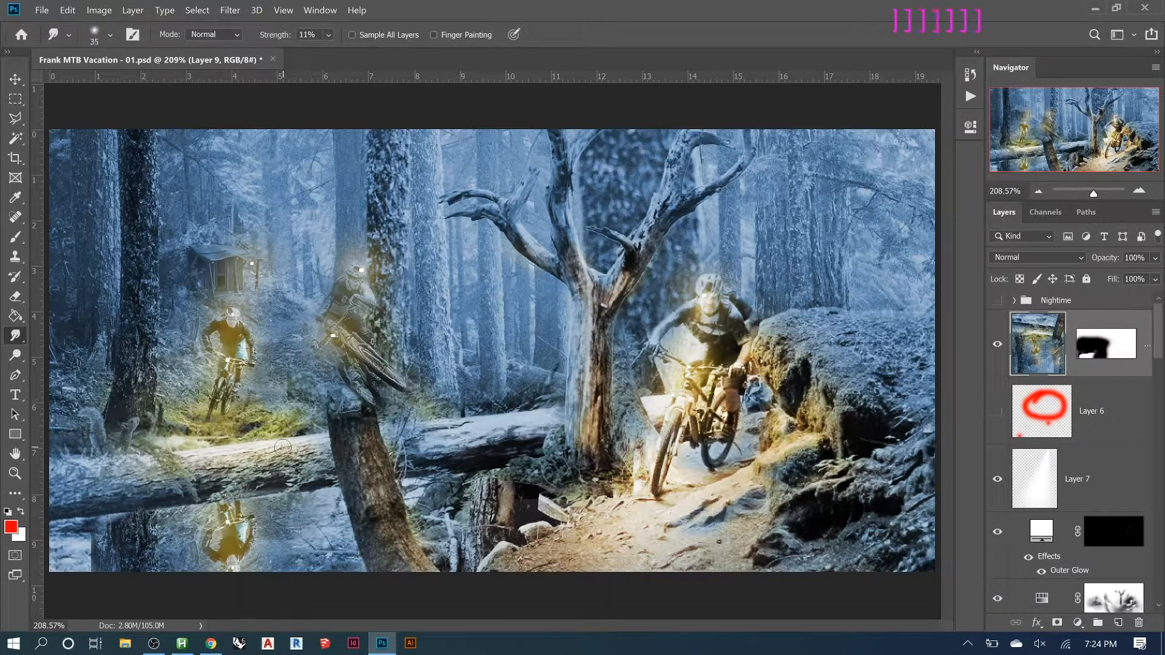
key("bracketright")
key("bracketright")
key("bracketright")
left_click(1048, 354)
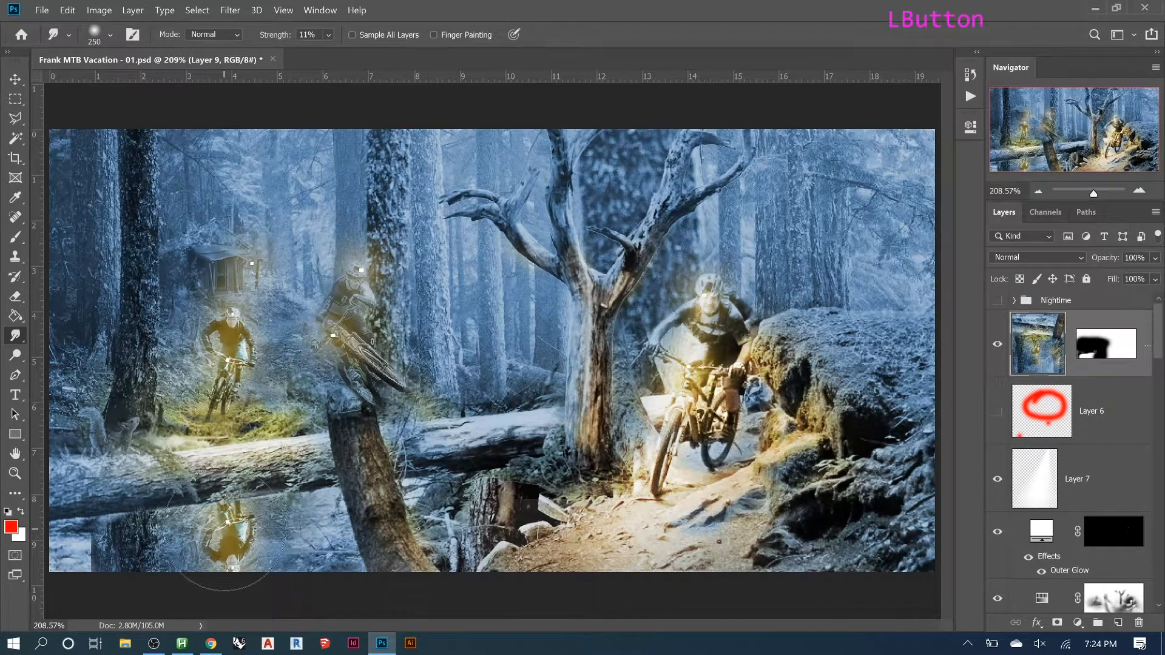
mouse_move(225, 529)
left_mouse_down()
mouse_move(143, 536)
mouse_move(161, 538)
left_mouse_up()
left_click_drag(275, 532, 291, 531)
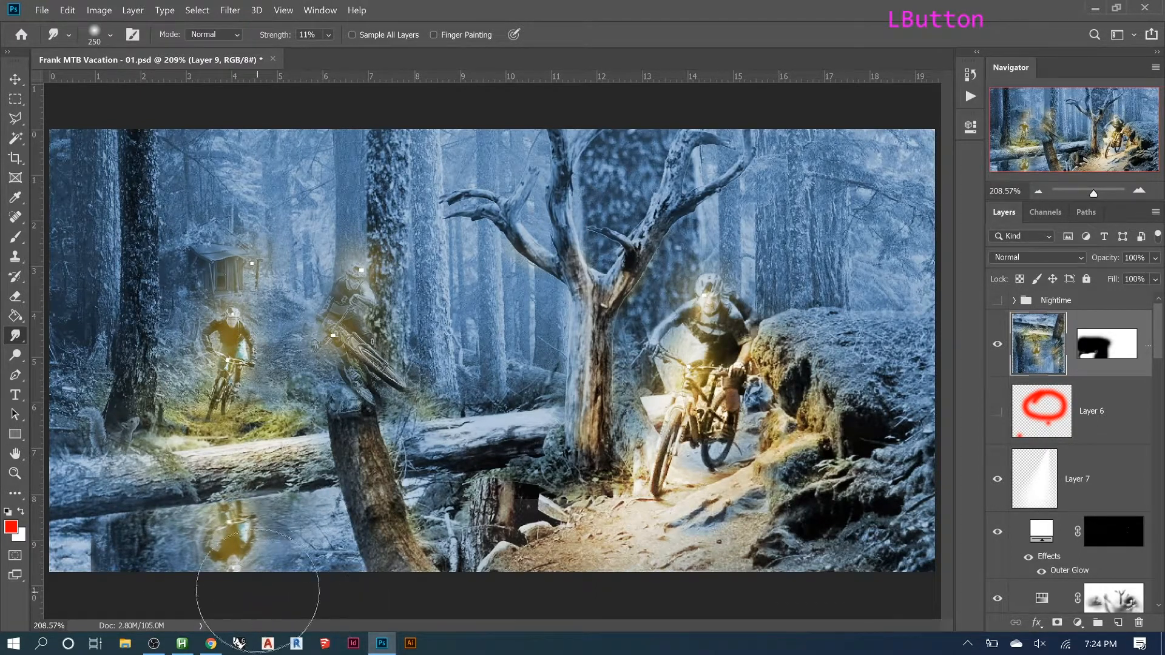
left_click_drag(238, 552, 234, 552)
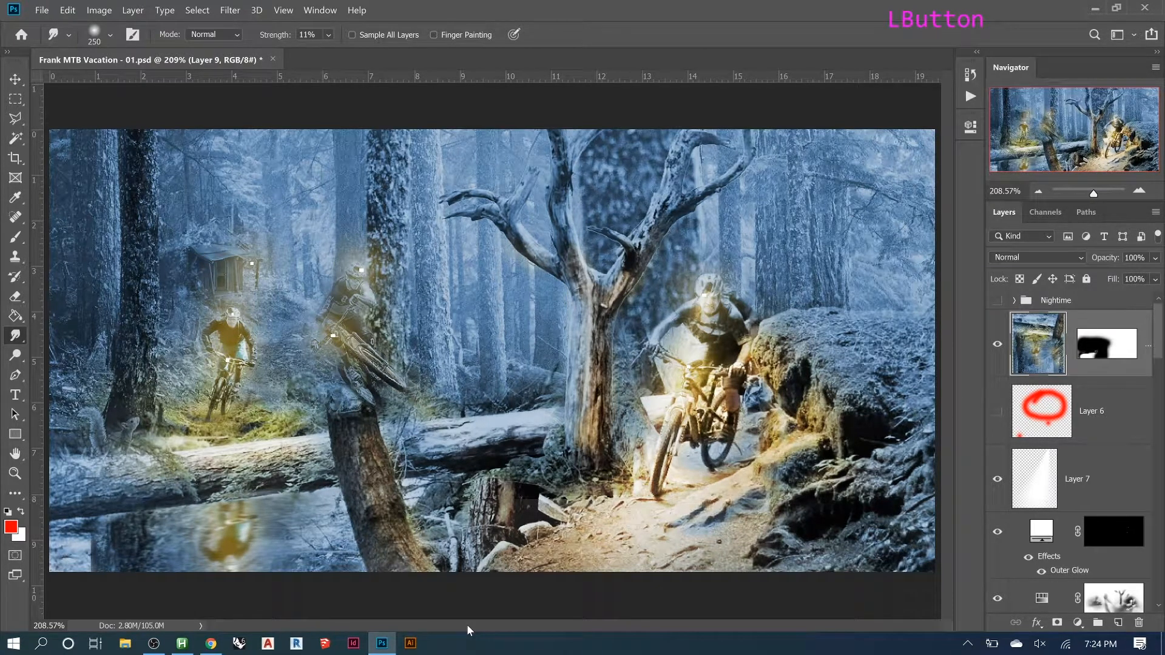
- Smudge horizontal ripples across the reflection and surrounding water at 68% strength with a 10 px brush
left_click_drag(269, 40, 314, 54)
key("bracketleft")
key("bracketleft")
key("bracketleft")
key("bracketleft")
key("bracketleft")
key("bracketleft")
key("bracketleft")
key("bracketleft")
key("bracketleft")
key("bracketleft")
key("bracketleft")
key("bracketleft")
key("bracketleft")
key("bracketleft")
key("bracketleft")
key("bracketleft")
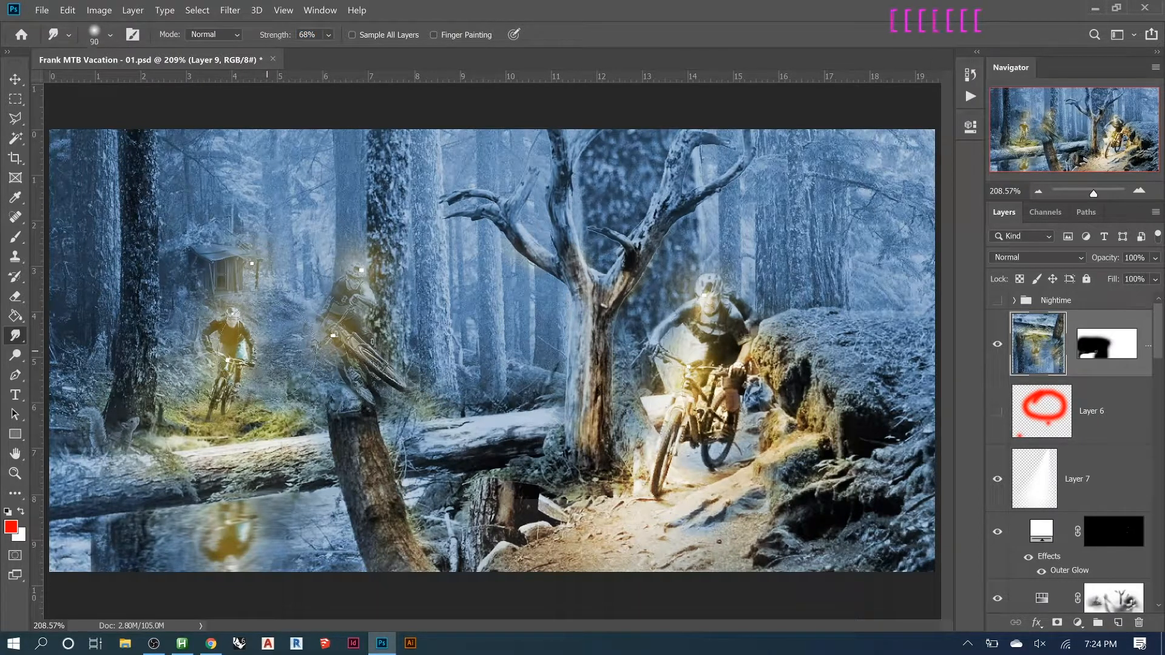
key("bracketleft")
key("bracketleft")
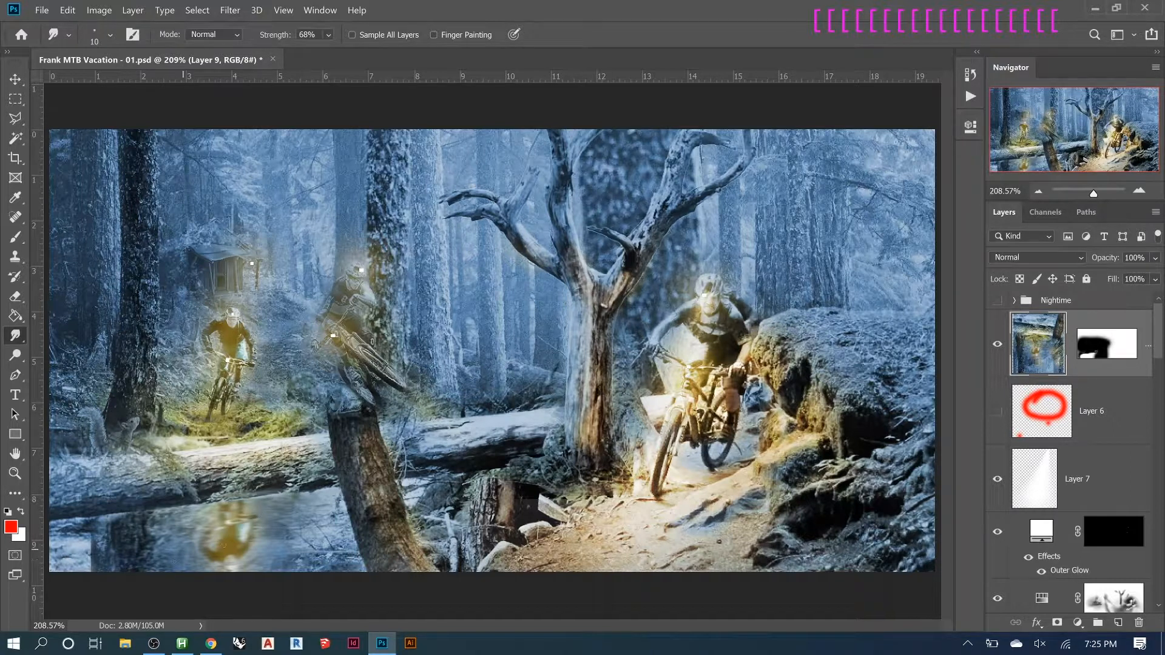
left_click_drag(104, 520, 247, 537)
mouse_move(159, 534)
left_mouse_down()
mouse_move(253, 544)
mouse_move(261, 524)
mouse_move(229, 509)
mouse_move(261, 531)
left_mouse_up()
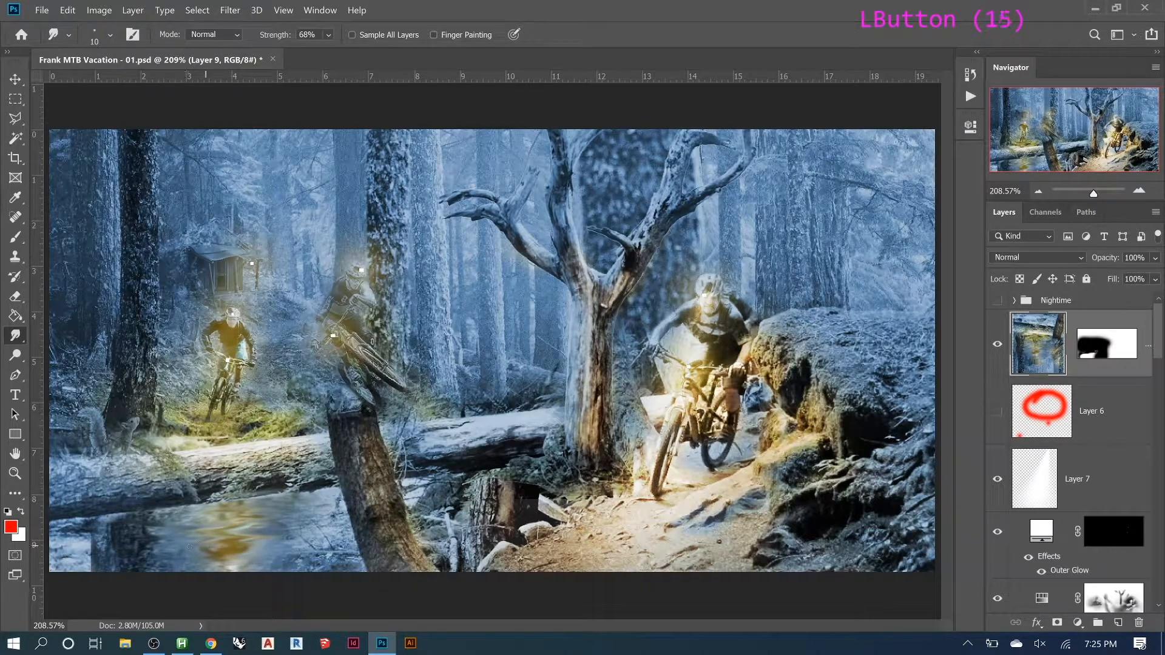
left_click_drag(238, 540, 264, 540)
left_click_drag(190, 531, 157, 537)
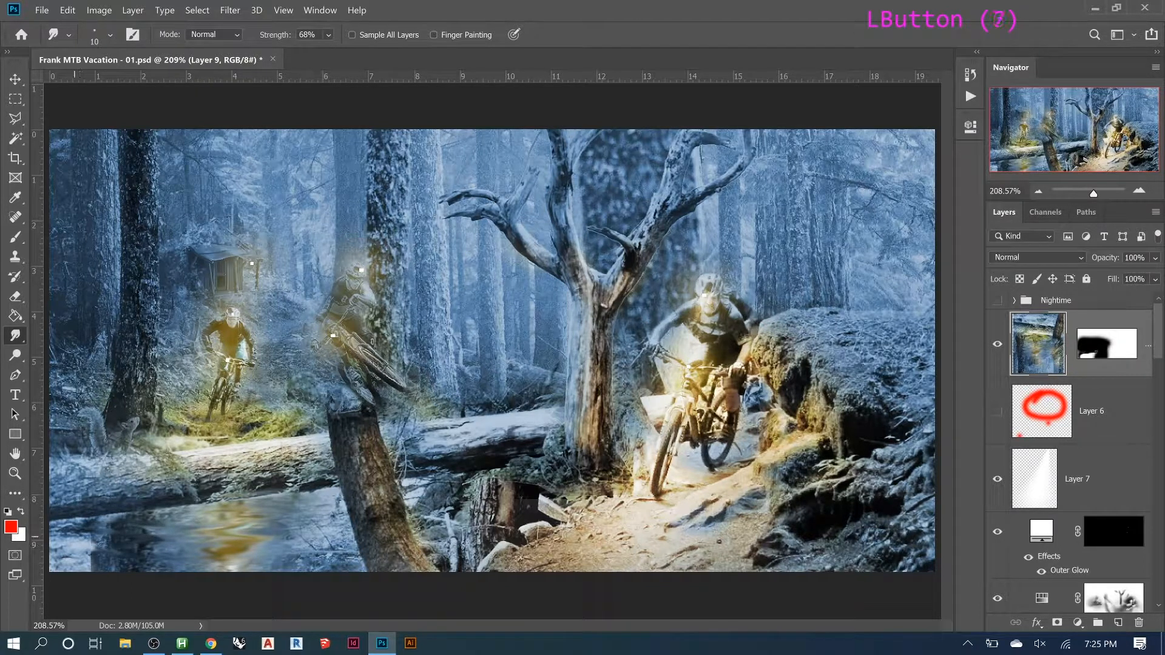
- Finish smudging ripples at the far-left water edge and set the reflection layer's opacity to 77%
mouse_move(159, 533)
left_mouse_down()
mouse_move(83, 556)
mouse_move(144, 563)
mouse_move(103, 568)
mouse_move(190, 533)
mouse_move(93, 534)
mouse_move(190, 521)
mouse_move(156, 520)
left_mouse_up()
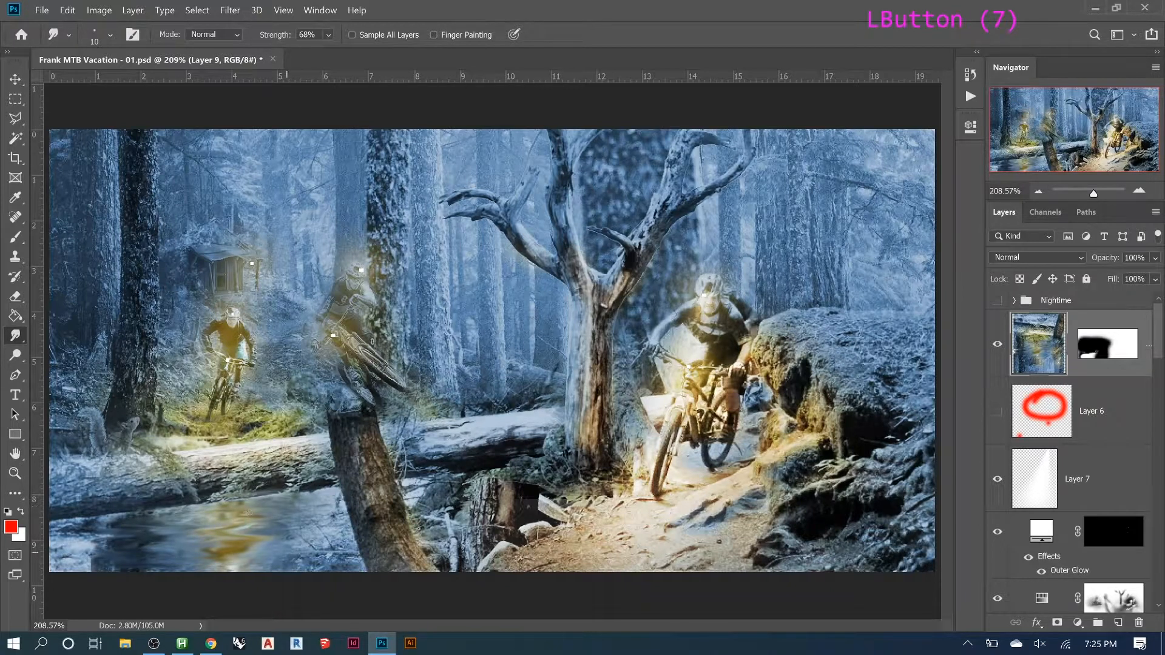
mouse_move(1102, 265)
left_mouse_down()
mouse_move(1075, 266)
mouse_move(1090, 265)
left_mouse_up()
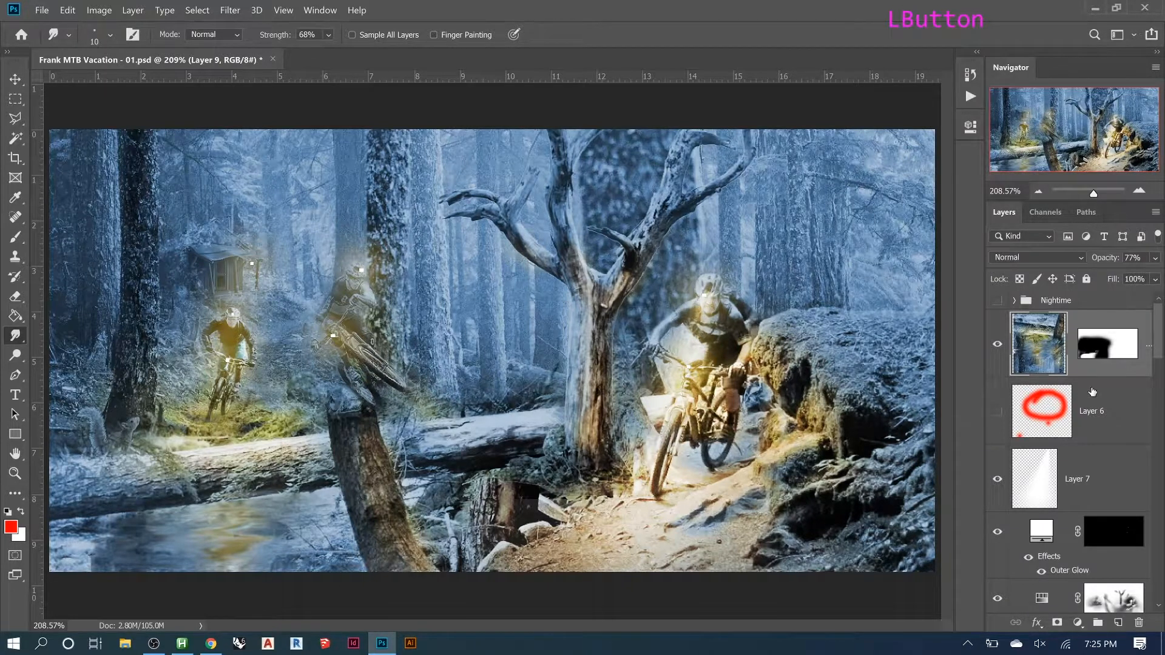
- Compare the scene with the blue Hue/Saturation 5 adjustment hidden and shown
scroll(1089, 394, "down", 4)
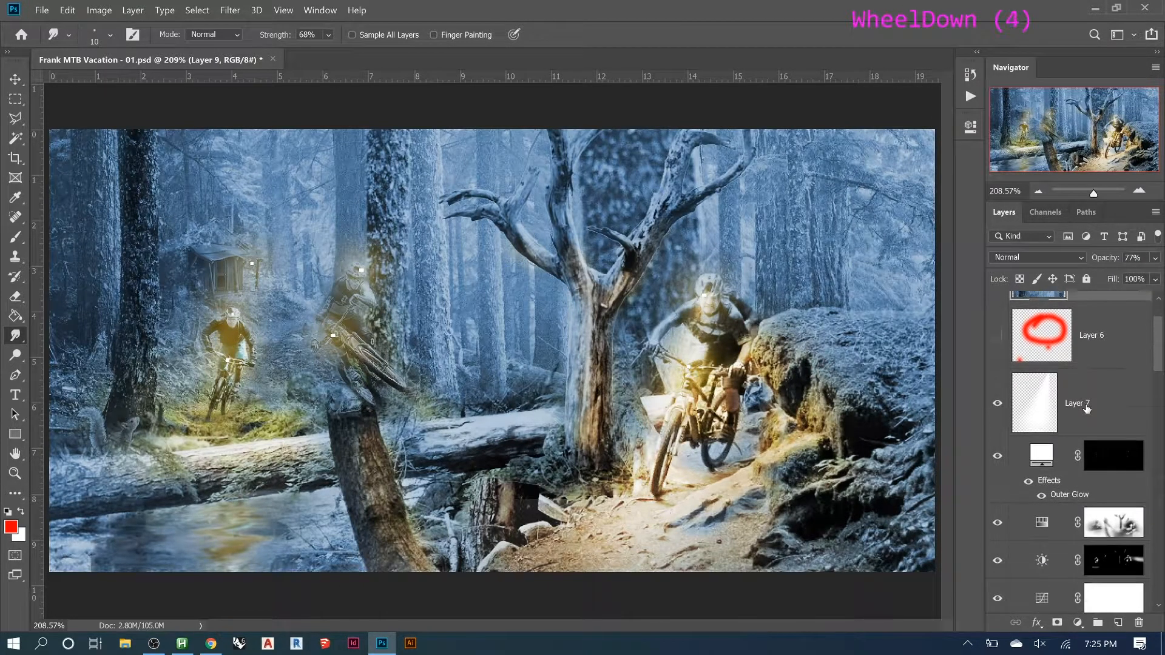
left_click(1103, 520)
left_click(997, 523)
left_click(997, 523)
left_click(997, 523)
left_click(997, 523)
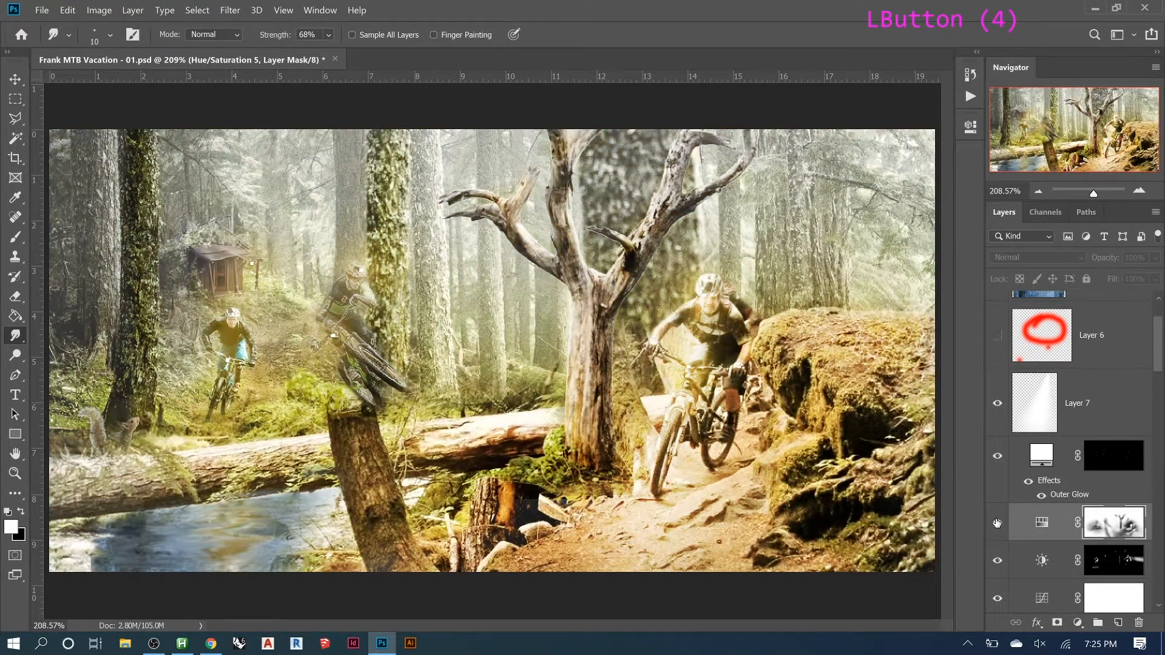
- Move the reflection layer down the stack, below the colour adjustment layers and directly above Layer 8 copy 5
left_click_drag(1090, 299, 1110, 551)
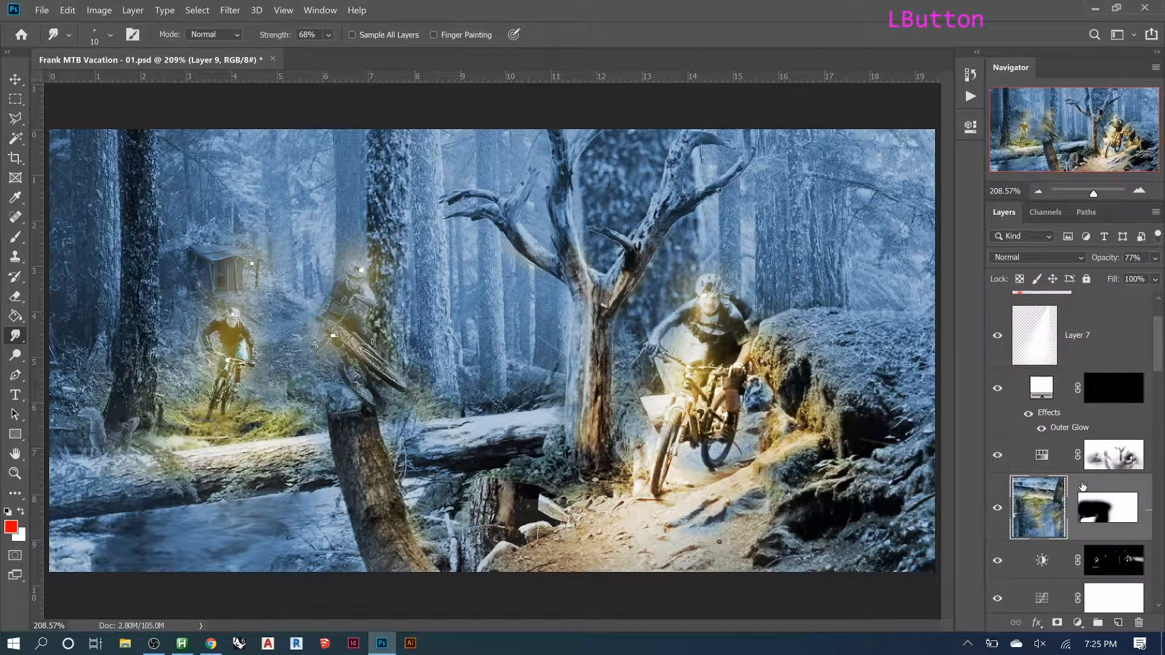
scroll(1082, 486, "down", 7)
left_click_drag(1056, 381, 1062, 421)
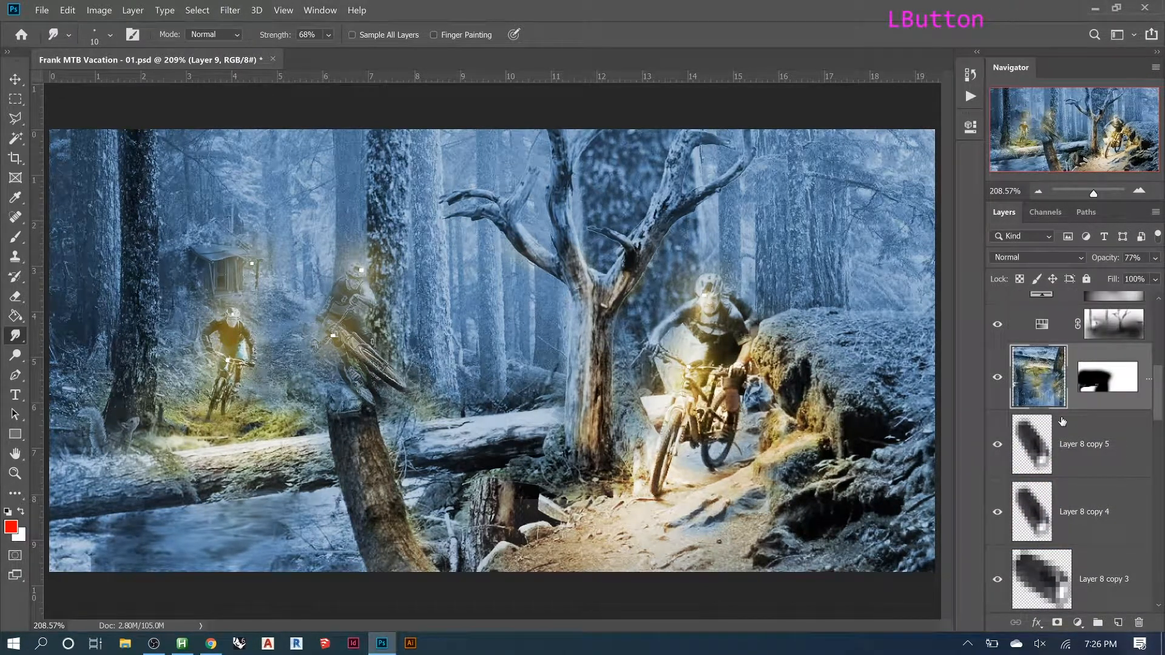
scroll(1068, 431, "up", 3)
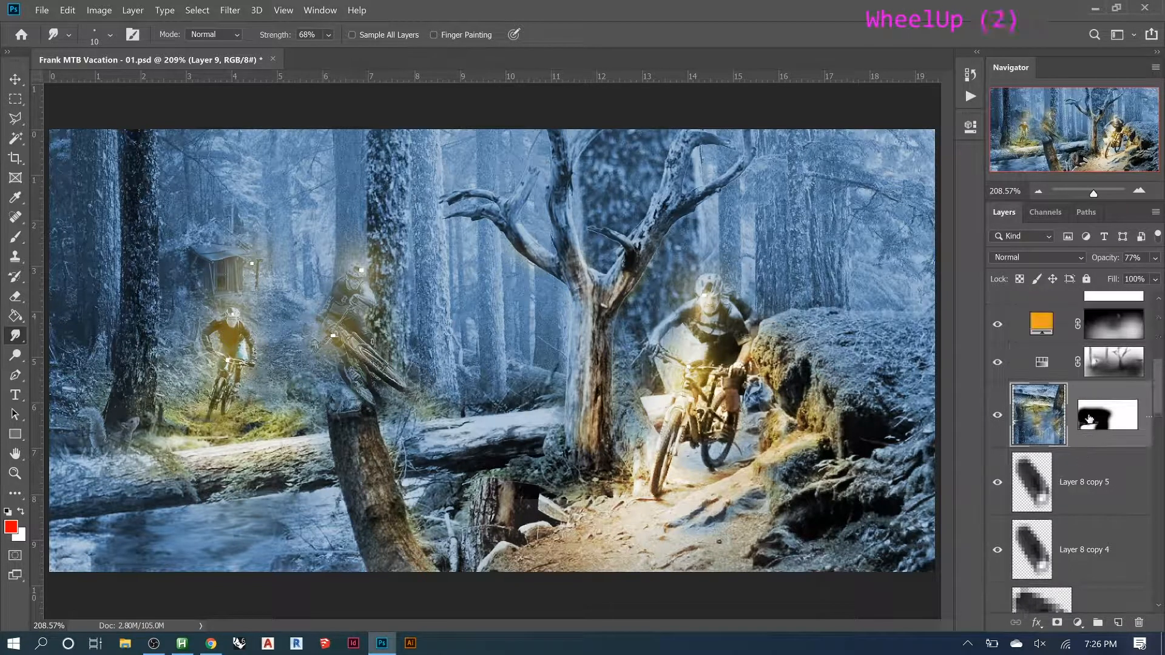
scroll(1074, 446, "up", 2)
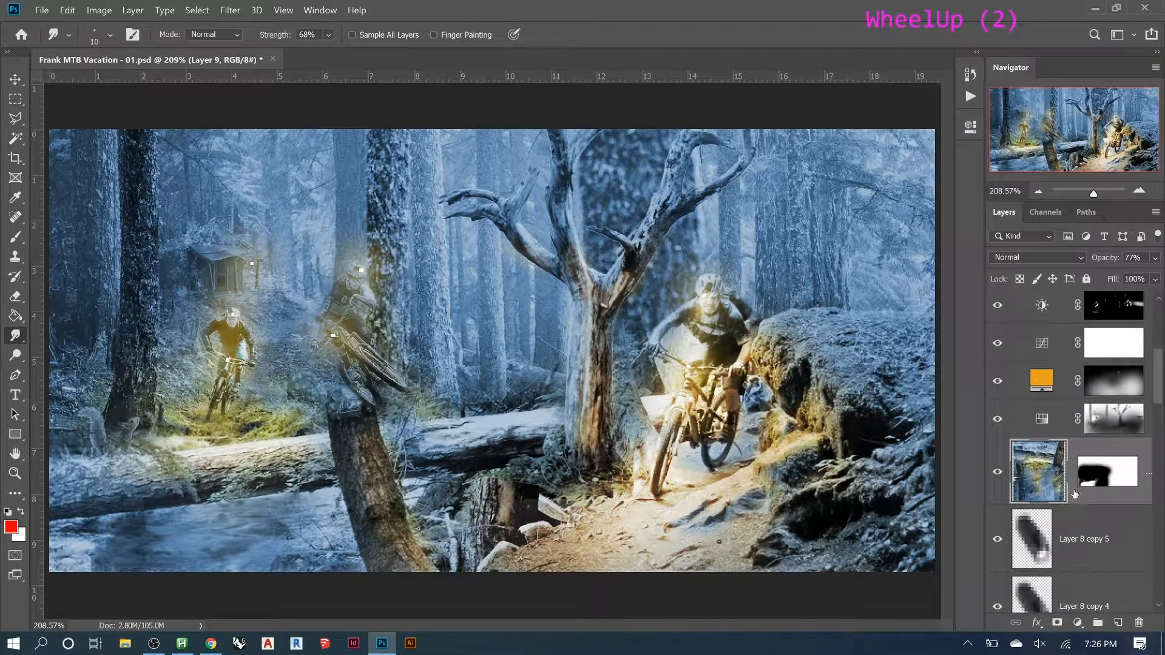
scroll(1083, 476, "up", 2)
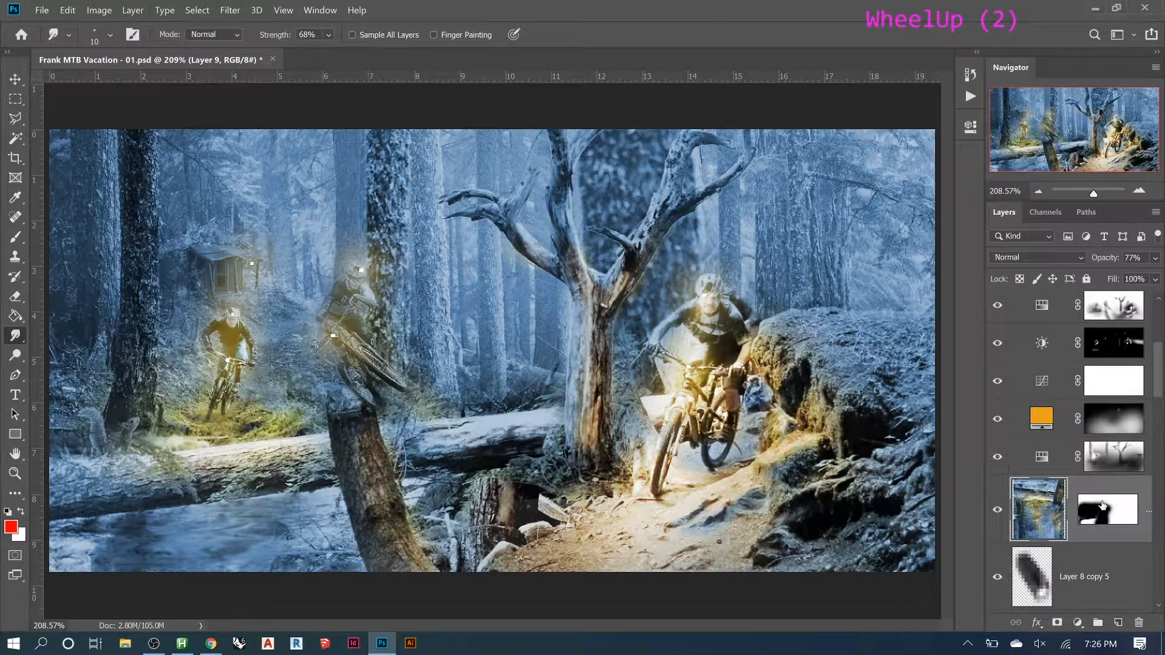
- Select the Hue/Saturation 5 mask and check the water with that adjustment turned off and back on
left_click(1106, 311)
left_click(996, 313)
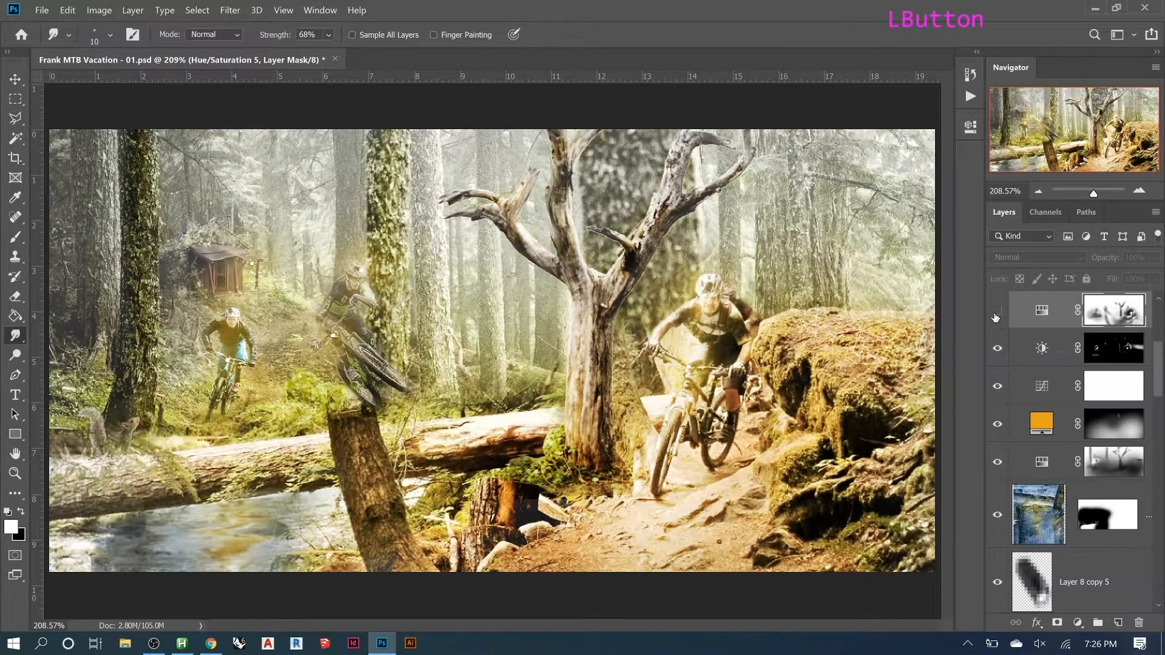
left_click(996, 313)
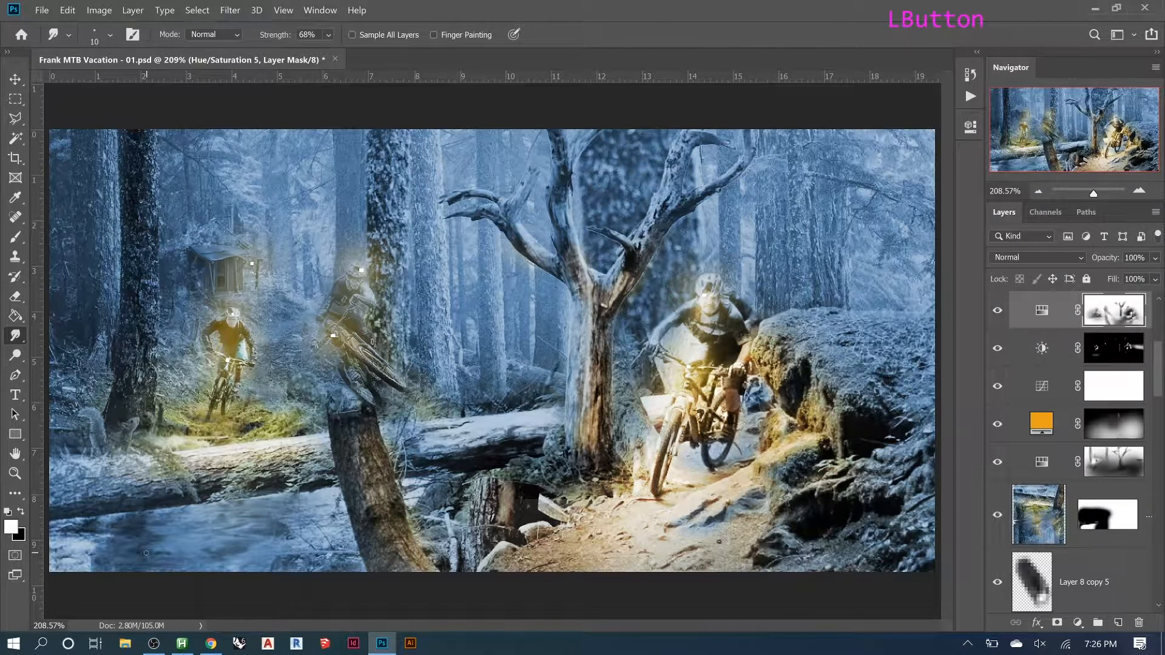
- Try to bring warm colour back to the water by smudging the Hue/Saturation 5 mask at 20% strength with a 200 px brush
key("2")
key("bracketright")
key("bracketright")
key("bracketright")
key("bracketright")
key("bracketright")
key("bracketright")
key("bracketright")
key("bracketright")
key("bracketright")
key("bracketright")
key("bracketright")
key("bracketright")
key("bracketright")
key("bracketright")
key("bracketright")
key("bracketright")
key("bracketright")
mouse_move(239, 550)
left_mouse_down()
mouse_move(189, 543)
mouse_move(270, 541)
left_mouse_up()
key("x")
left_click_drag(185, 547, 250, 545)
mouse_move(250, 545)
left_mouse_down()
mouse_move(151, 569)
mouse_move(254, 553)
left_mouse_up()
mouse_move(254, 553)
left_mouse_down()
mouse_move(141, 555)
mouse_move(286, 529)
mouse_move(255, 538)
left_mouse_up()
left_click(997, 310)
left_click(998, 311)
left_click(997, 312)
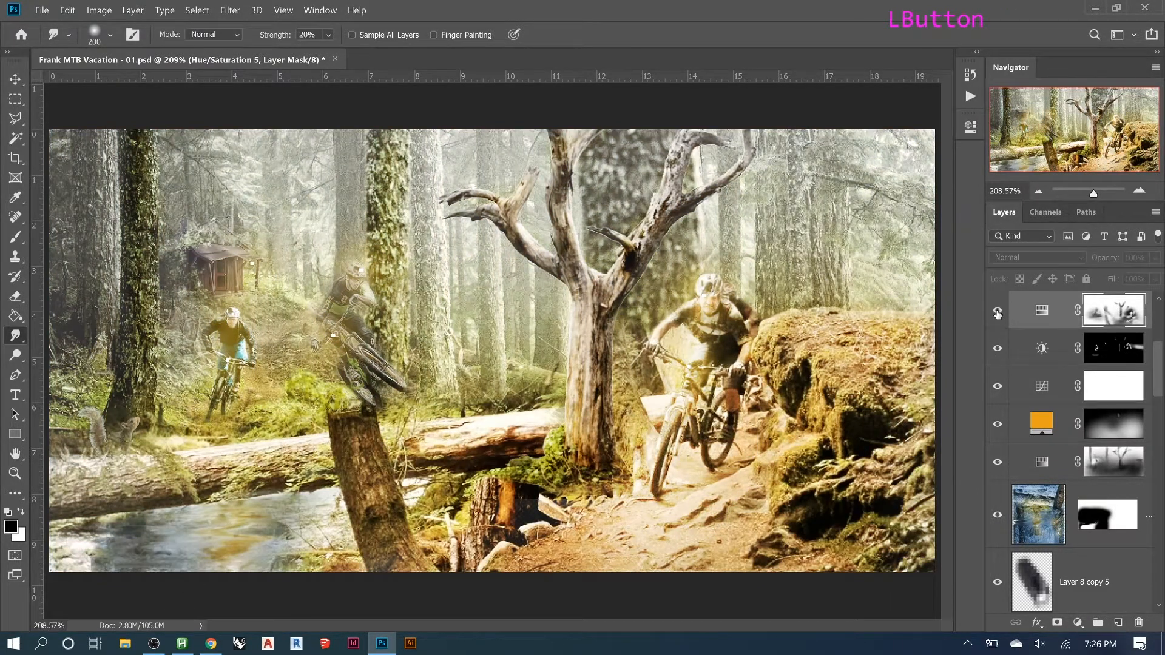
left_click(997, 311)
- Try further smudge strokes on the Hue/Saturation 5 mask from the log below the left rider down into the water
left_click(230, 517)
left_click(229, 510)
left_click(227, 505)
left_click(226, 496)
left_click(224, 489)
left_click(240, 456)
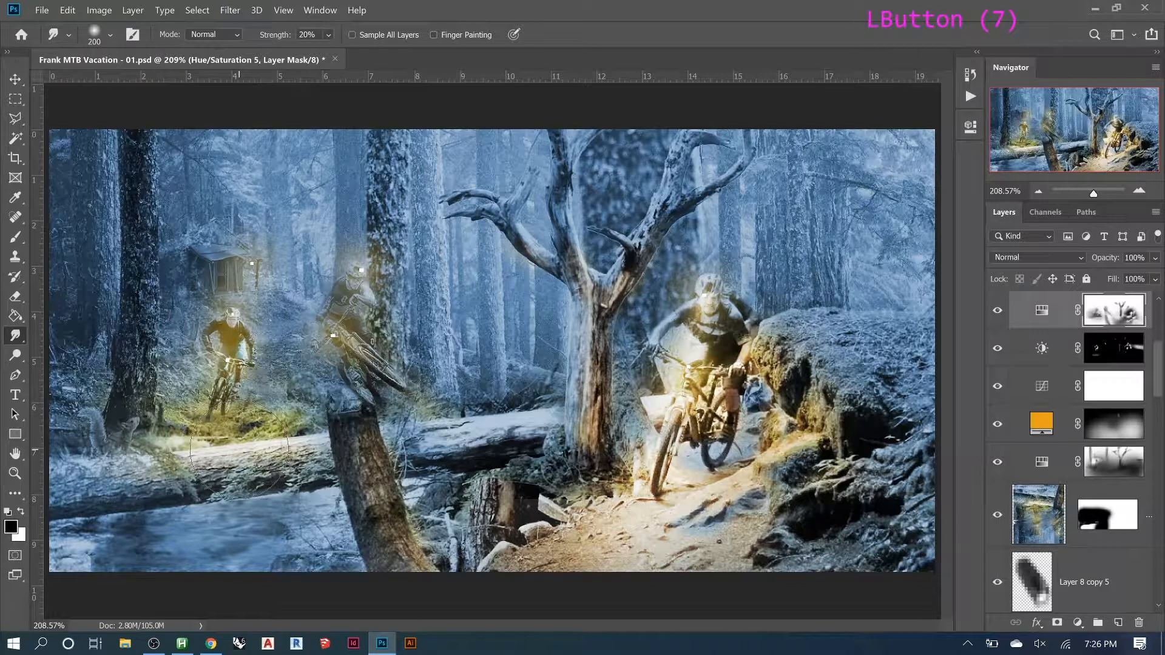
key("x")
mouse_move(246, 448)
left_mouse_down()
mouse_move(207, 483)
mouse_move(248, 476)
mouse_move(219, 496)
left_mouse_up()
mouse_move(224, 510)
left_mouse_down()
mouse_move(179, 535)
mouse_move(249, 524)
mouse_move(216, 539)
left_mouse_up()
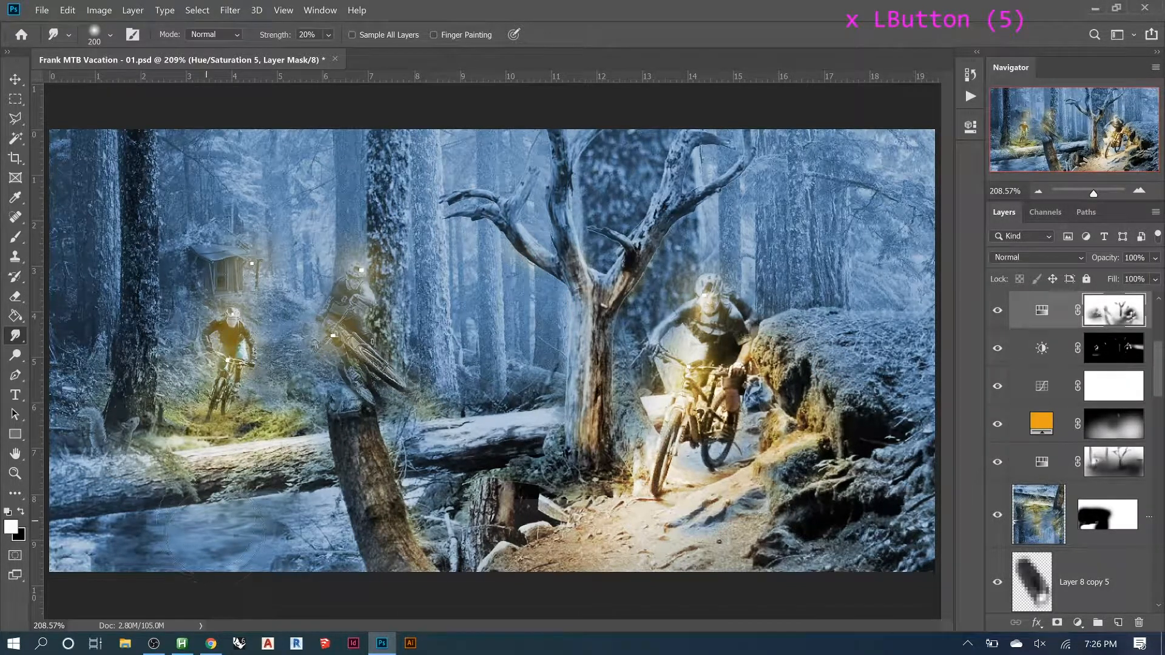
- Paint black on the Hue/Saturation 5 mask over the water with a 70 px brush at 20% opacity to reveal the warm reflection
key("b")
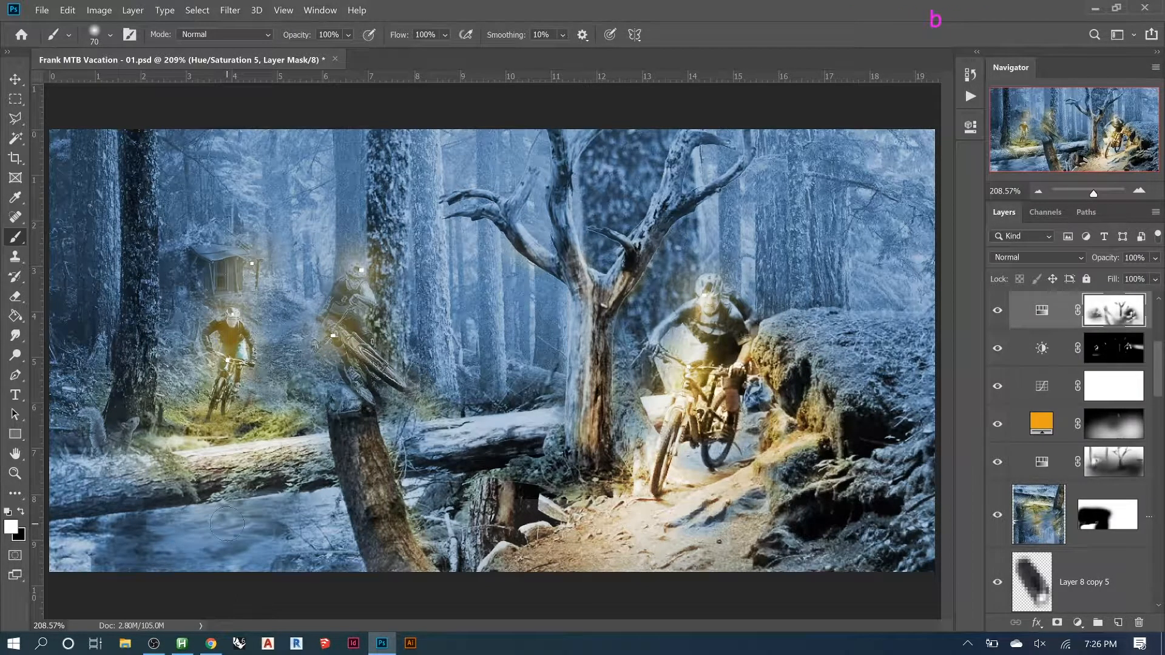
key("2")
left_click(243, 526)
left_click(261, 530)
left_click(176, 500)
left_click(203, 490)
key("x")
left_click(188, 493)
left_click(189, 490)
left_click(191, 489)
left_click(191, 494)
left_click(212, 507)
left_click(222, 516)
left_click(191, 534)
left_click(231, 543)
left_click(246, 540)
left_click(258, 543)
left_click(173, 551)
left_click(149, 546)
left_click(144, 538)
left_click(104, 550)
left_click(131, 555)
left_click(145, 558)
left_click(161, 568)
left_click(189, 557)
left_click(219, 533)
left_click(255, 522)
left_click(236, 555)
left_click(270, 553)
left_click(304, 549)
left_click(290, 547)
left_click(315, 532)
left_click(307, 516)
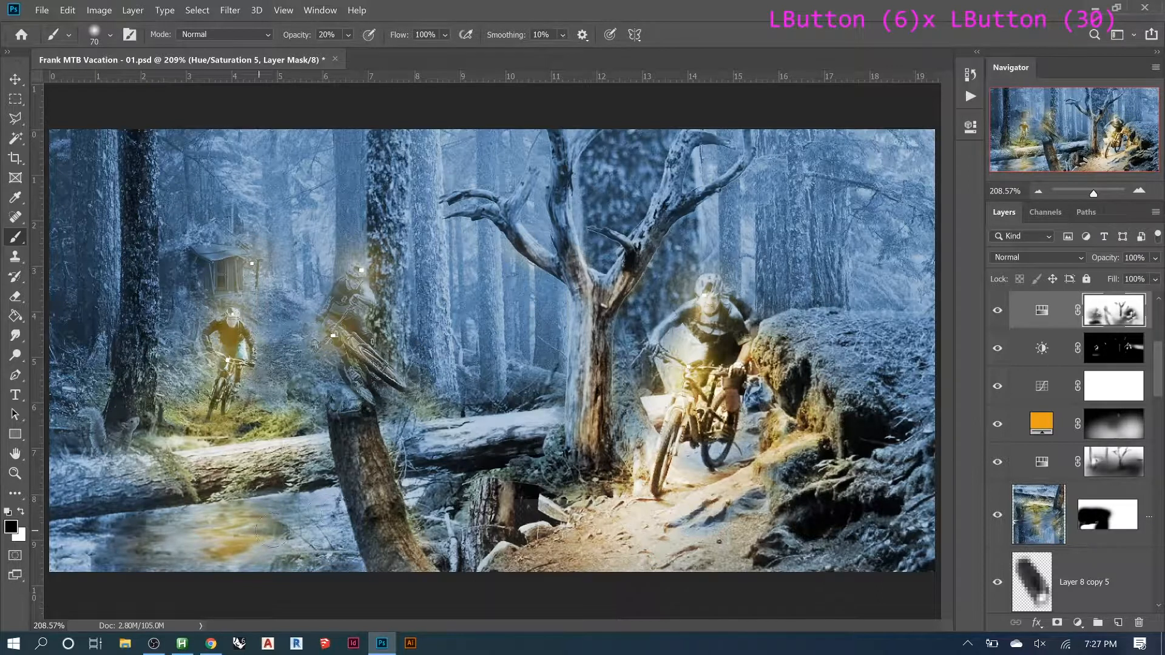
left_click(218, 540)
left_click(216, 545)
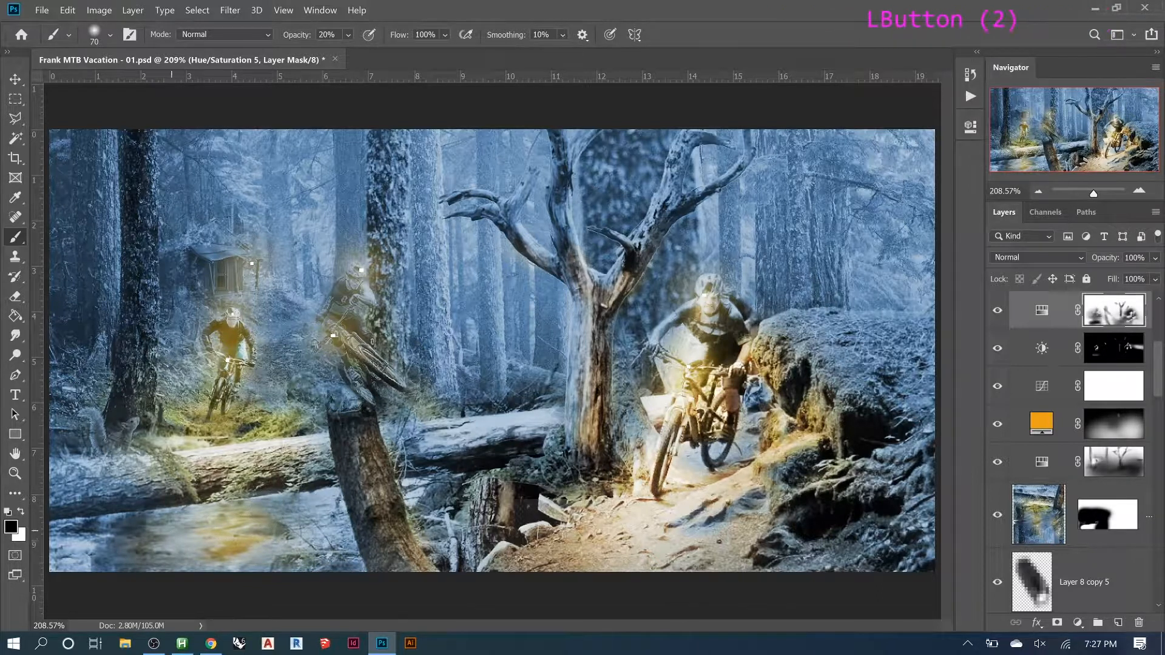
left_click(179, 546)
left_click(200, 546)
left_click(199, 548)
left_click(215, 537)
- Select the reflection layer's mask and lower the layer's opacity to 47% to expose the rocks in the water
left_click(1101, 517)
key("b")
key("z")
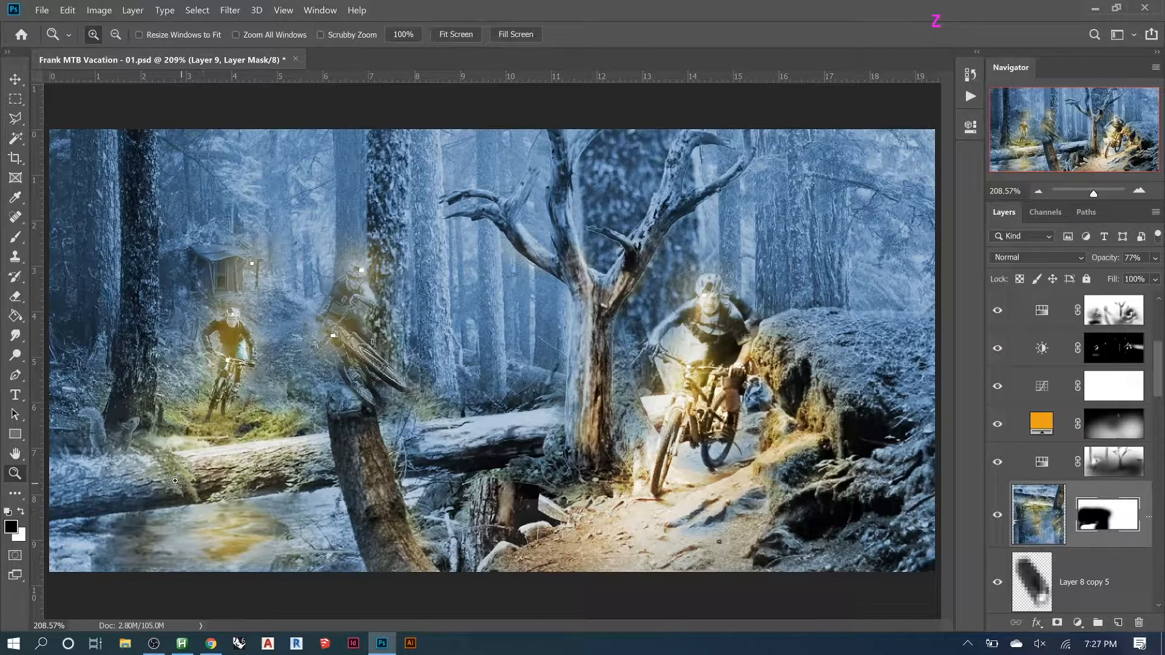
left_click_drag(1104, 258, 1082, 262)
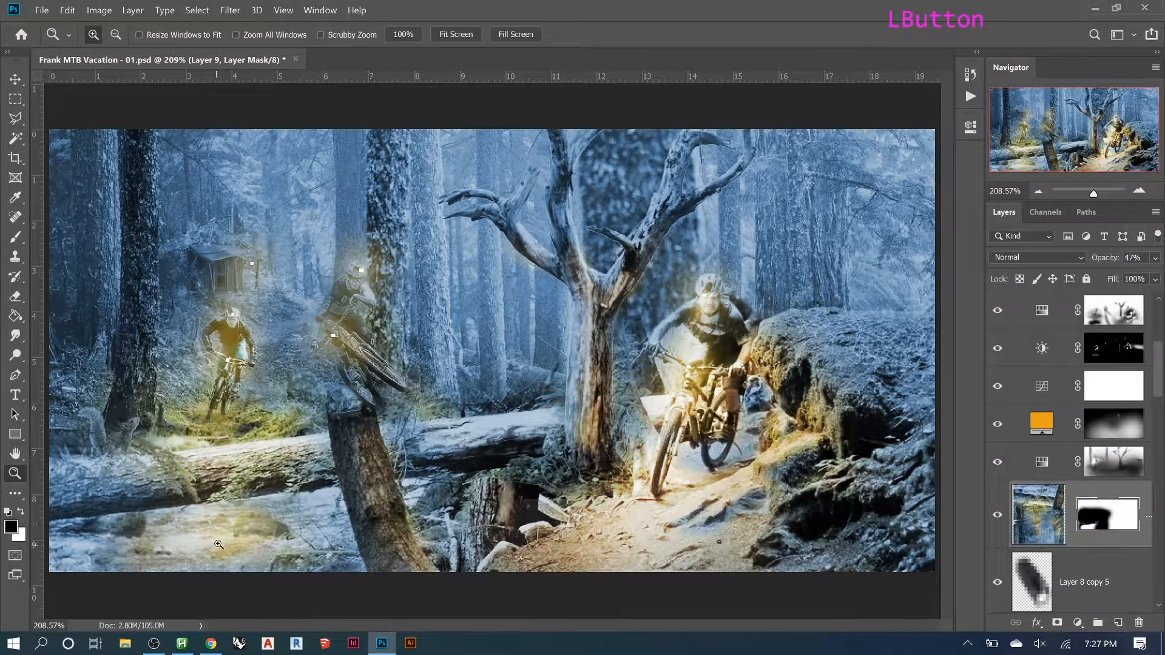
left_click_drag(214, 500, 218, 497)
left_click_drag(337, 575, 337, 575)
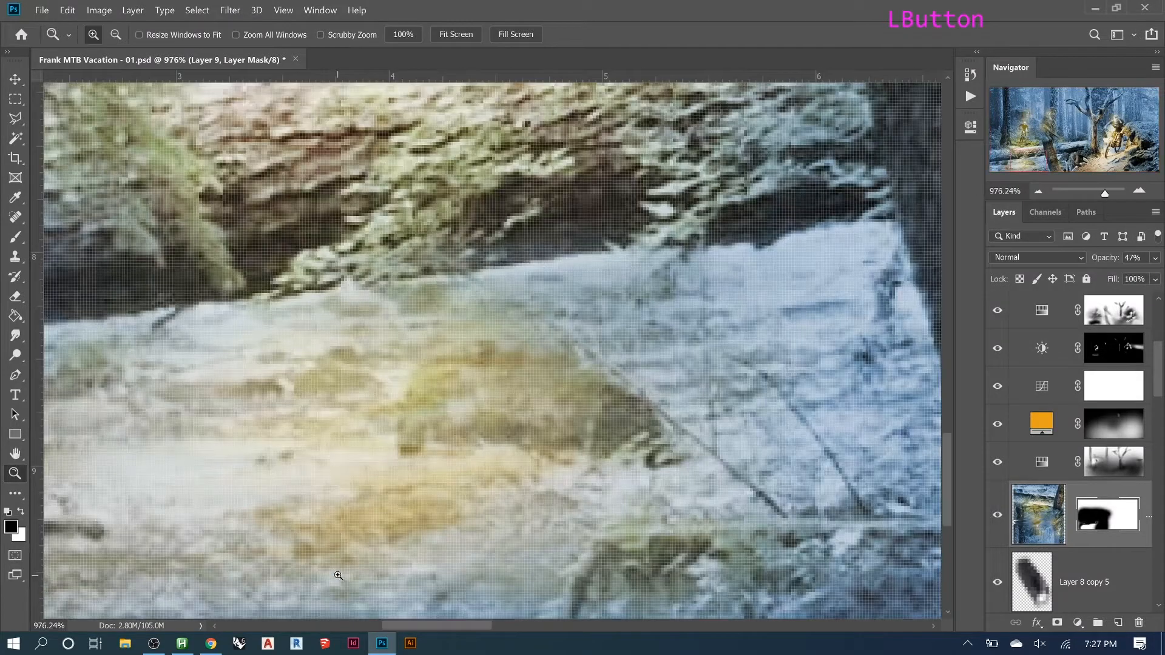
key("alt")
scroll(535, 485, "down", 7)
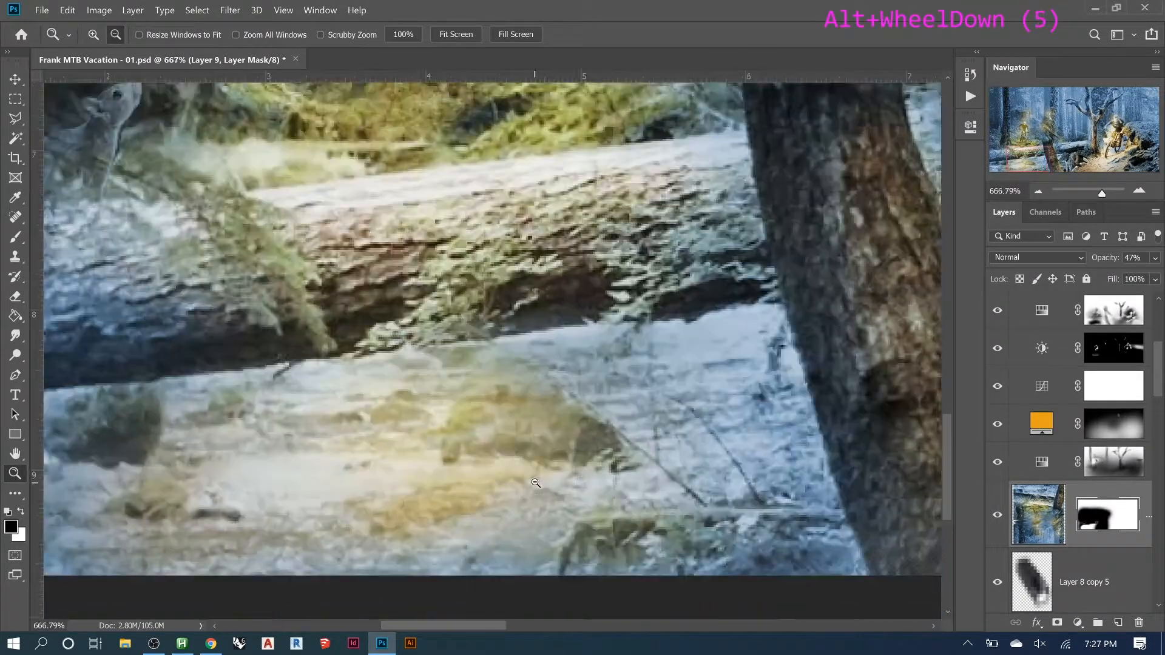
- Mask the reflection off the large mossy rock in the water with a 25 px black brush at 90% opacity
key("b")
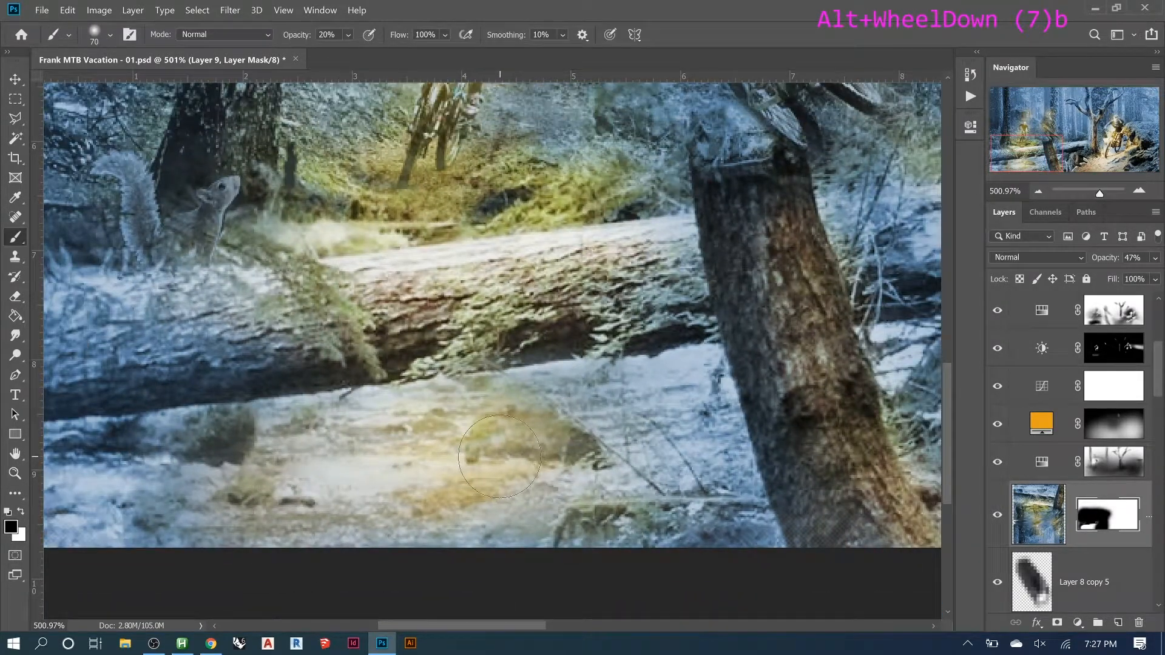
key("bracketleft")
key("bracketleft")
key("bracketleft")
key("bracketleft")
key("bracketleft")
key("bracketleft")
key("bracketleft")
key("bracketleft")
left_click_drag(496, 449, 509, 446)
key("9")
left_click(507, 447)
left_click(534, 441)
left_click(532, 440)
left_click(491, 438)
left_click(493, 430)
left_click(493, 431)
left_click(496, 437)
left_click(491, 440)
left_click(500, 434)
left_click(507, 441)
left_click(534, 431)
left_click(527, 432)
left_click(561, 435)
left_click(552, 432)
left_click(563, 422)
left_click(563, 443)
left_click(570, 450)
left_click(515, 438)
- Mask the reflection off the dark rock near the left bank and the mossy clump at the water's lower edge
left_click(197, 436)
left_click(222, 424)
left_click(224, 416)
left_click(225, 427)
left_click(171, 433)
left_click(141, 436)
left_click(149, 438)
left_click(200, 446)
left_click(238, 442)
left_click(224, 445)
left_click(252, 444)
left_click(588, 523)
left_click(590, 531)
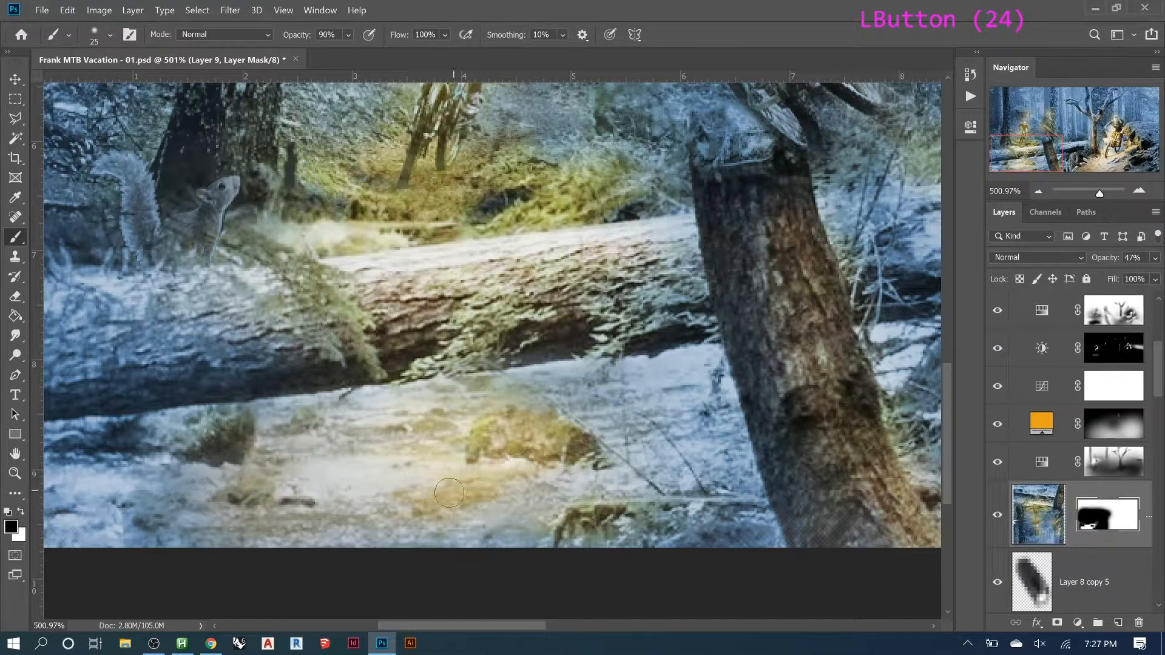
- Check the water with the reflection layer hidden and shown, and mask the reflection off the small rock on the left
left_click(997, 515)
left_click(997, 515)
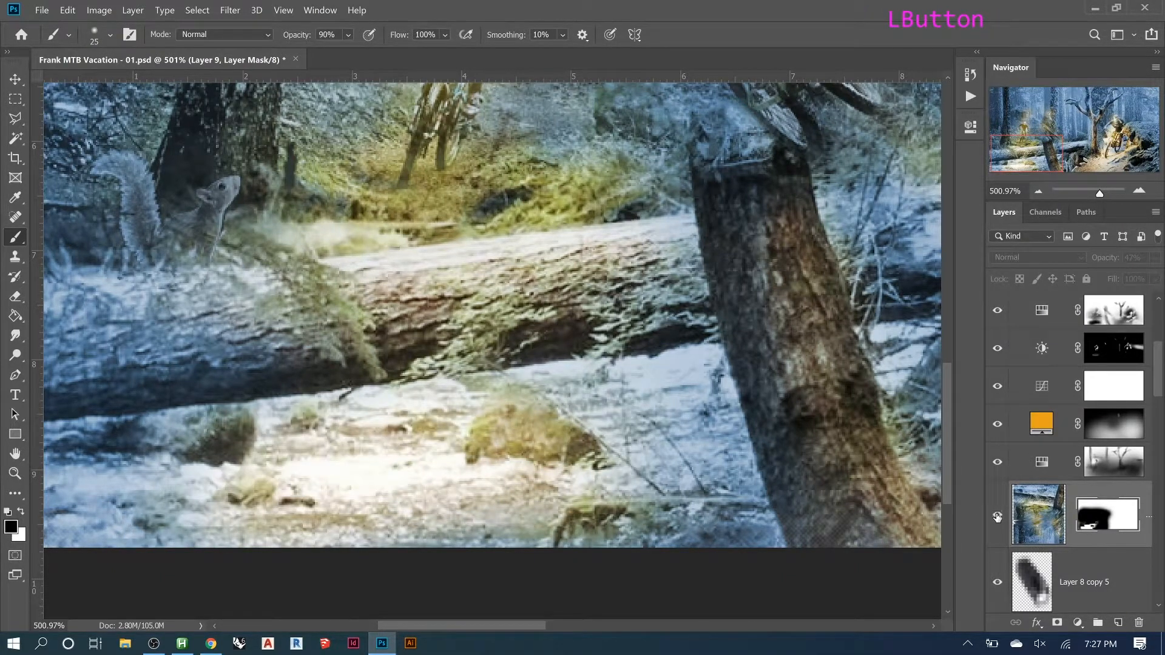
left_click(242, 493)
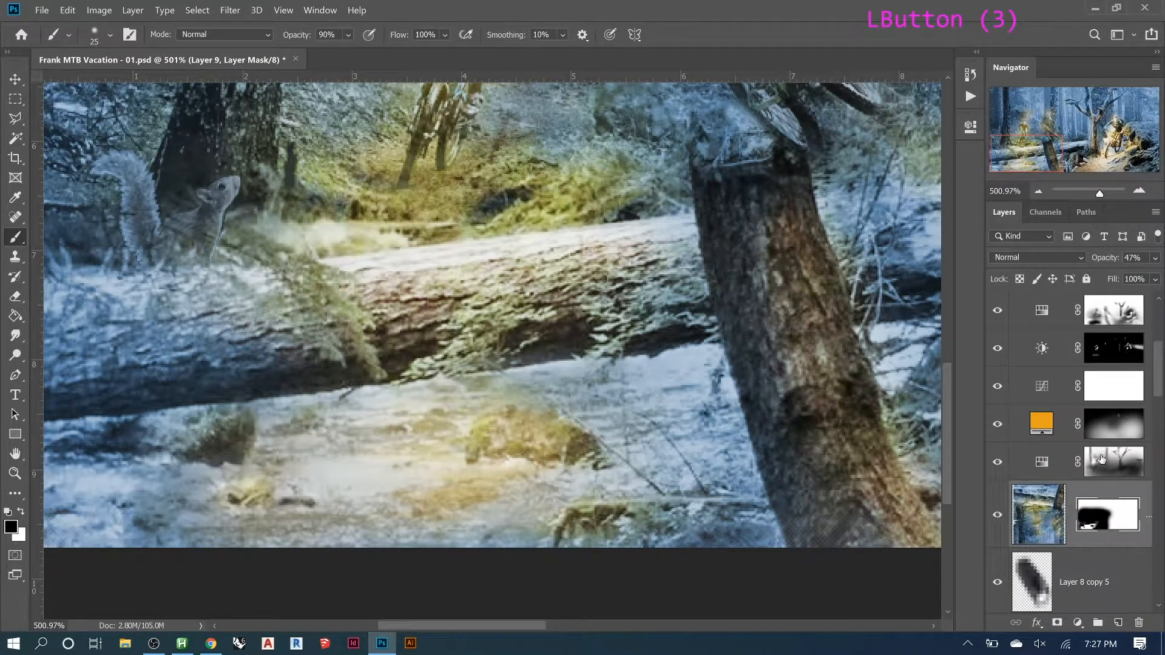
- Raise the reflection layer's opacity to 75% and paint white on its mask to restore the reflection around the small left rock
left_click(1105, 259)
left_click_drag(1105, 259, 1131, 261)
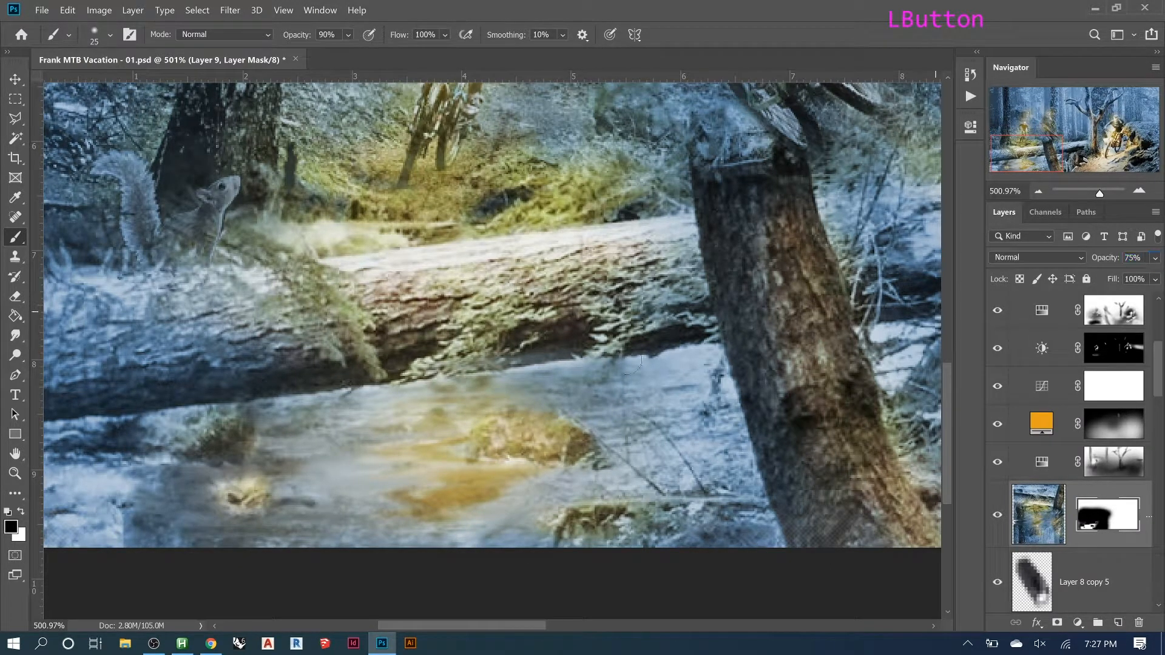
key("x")
mouse_move(221, 479)
left_mouse_down()
mouse_move(263, 472)
mouse_move(224, 482)
mouse_move(221, 498)
mouse_move(265, 517)
left_mouse_up()
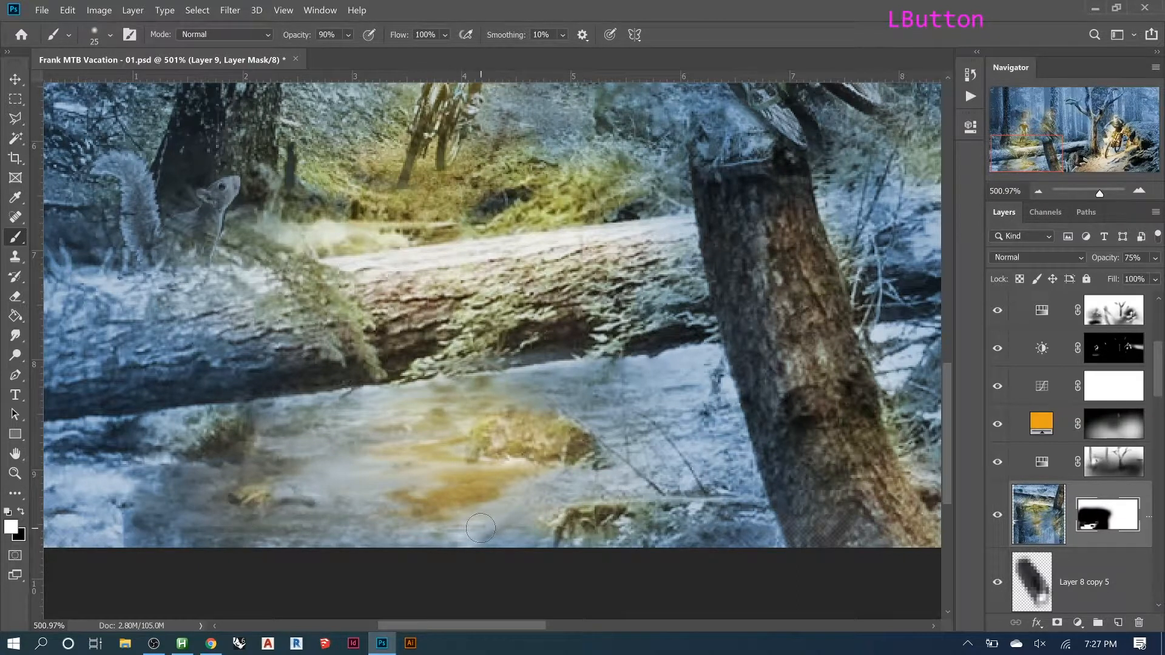
- Fade the reflection in the water's lower-left corner with a 200 px black brush at 20% opacity, and lower the layer's opacity to 65%
key("x")
mouse_move(121, 481)
left_mouse_down()
mouse_move(124, 537)
mouse_move(182, 531)
mouse_move(161, 519)
left_mouse_up()
key("2")
key("bracketright")
key("bracketright")
key("bracketright")
key("bracketright")
key("bracketright")
key("bracketright")
key("bracketright")
key("bracketright")
key("bracketright")
key("bracketright")
key("bracketright")
key("bracketright")
key("bracketright")
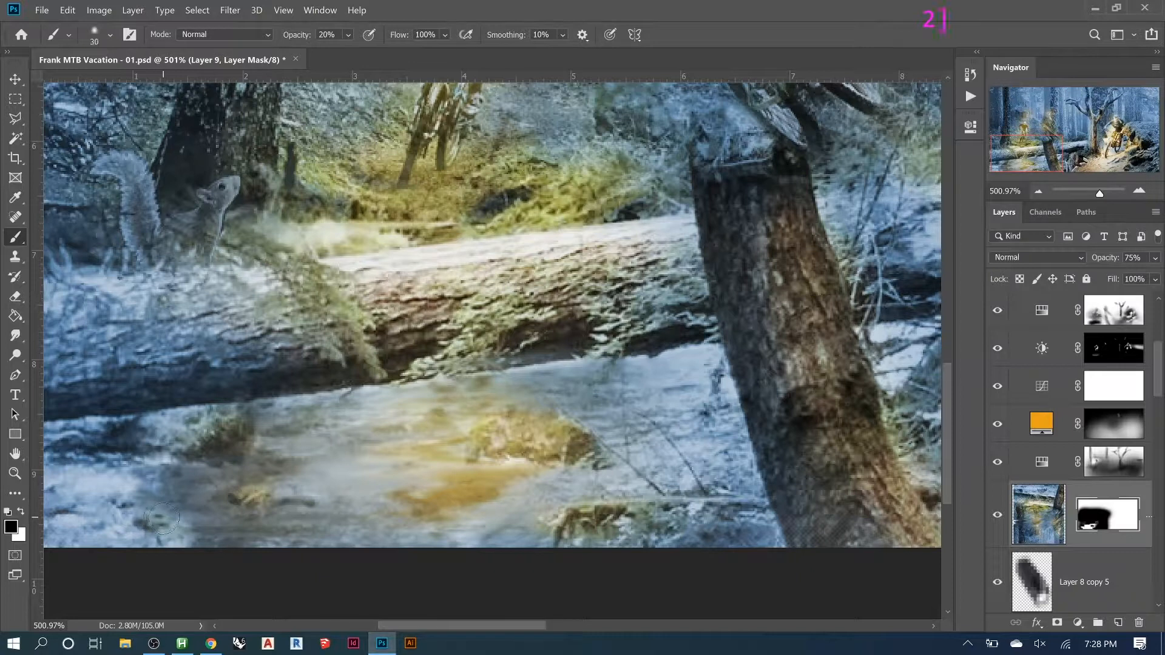
key("bracketright")
mouse_move(185, 458)
left_mouse_down()
mouse_move(161, 533)
mouse_move(112, 598)
left_mouse_up()
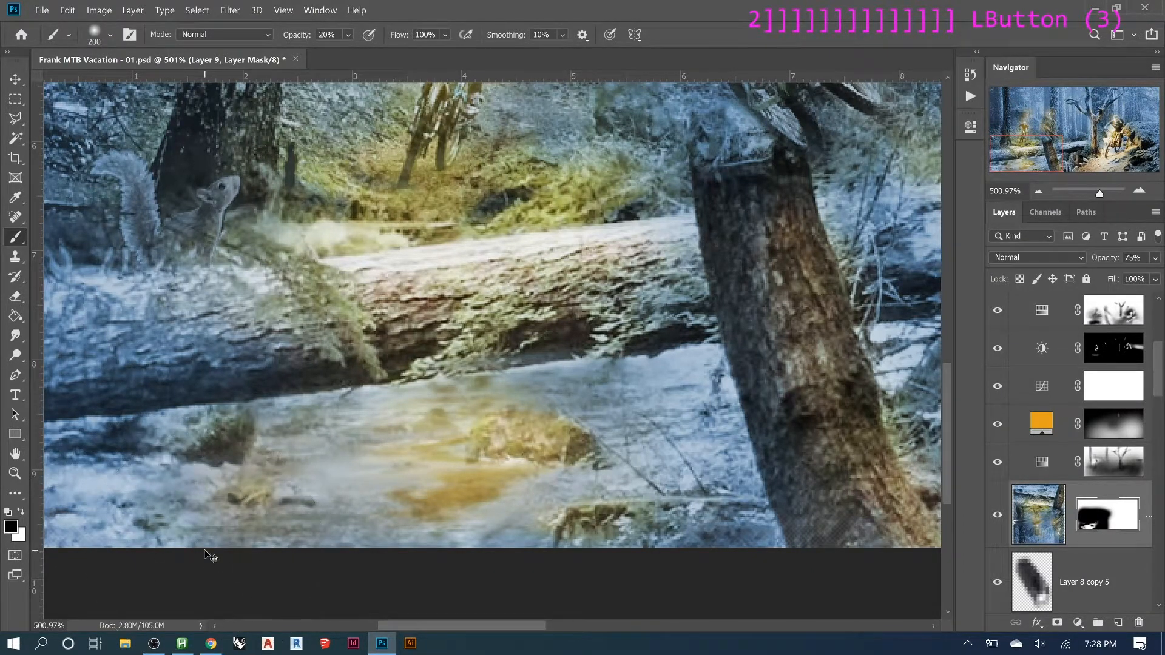
key("ctrl+0")
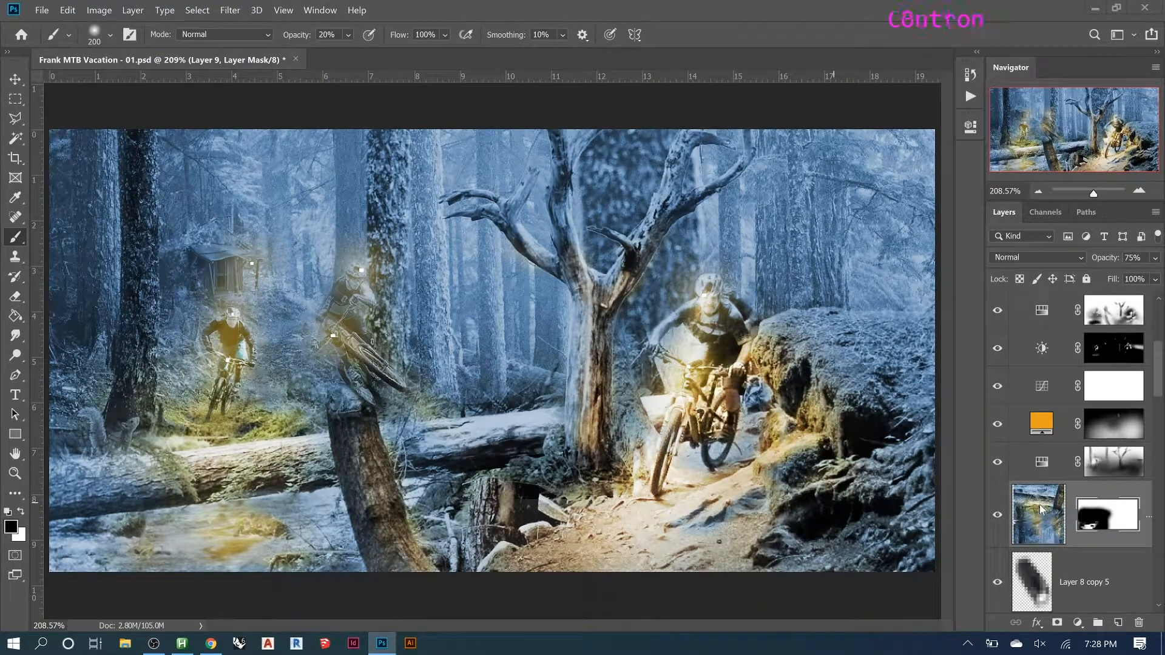
mouse_move(1112, 261)
left_mouse_down()
mouse_move(1090, 261)
mouse_move(1103, 260)
left_mouse_up()
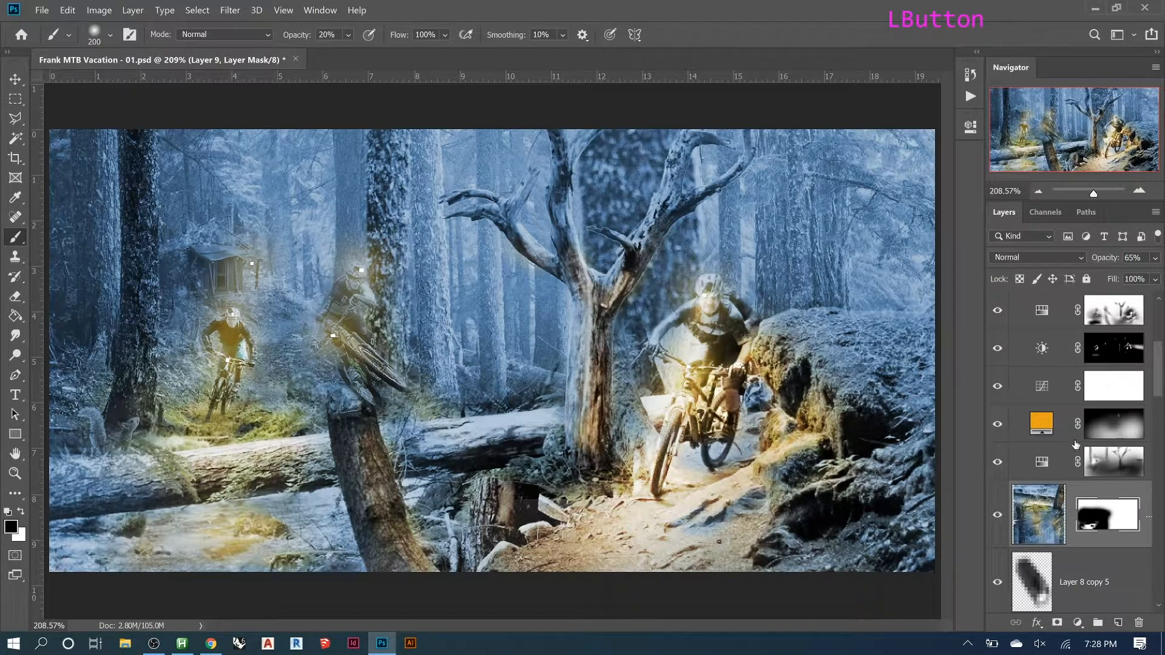
- On the Hue/Saturation 5 mask, paint white with the 200 px brush at 20% opacity over the water near the left bank
left_click(1107, 319)
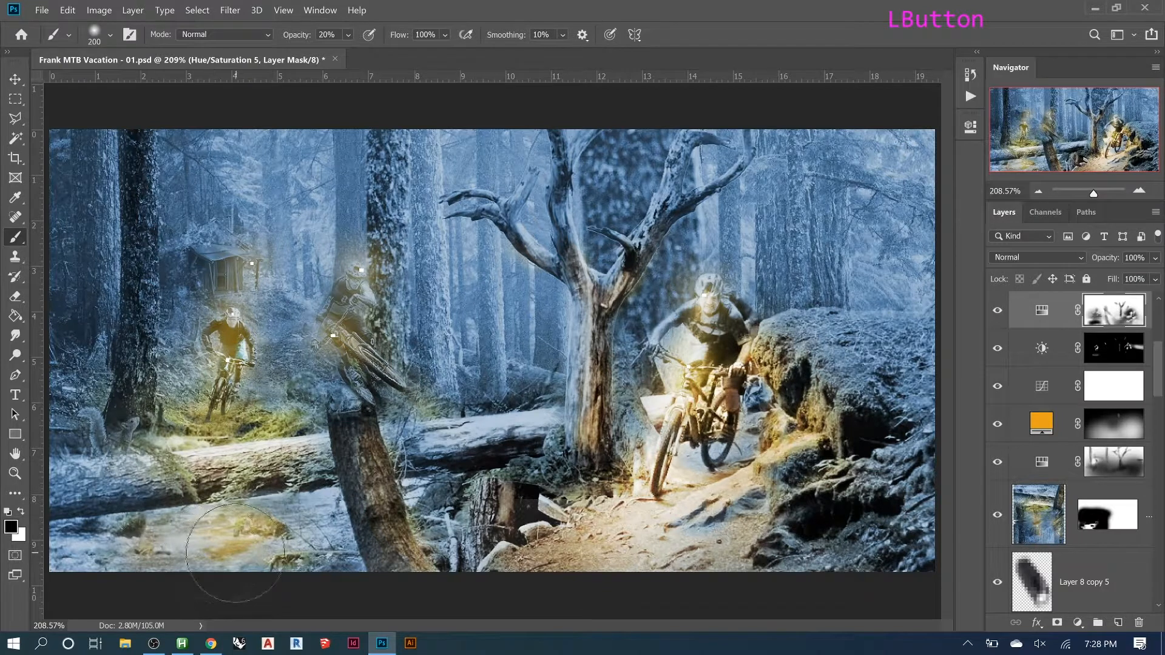
key("x")
left_click(136, 539)
left_click(129, 523)
left_click(123, 511)
left_click(124, 507)
left_click(128, 499)
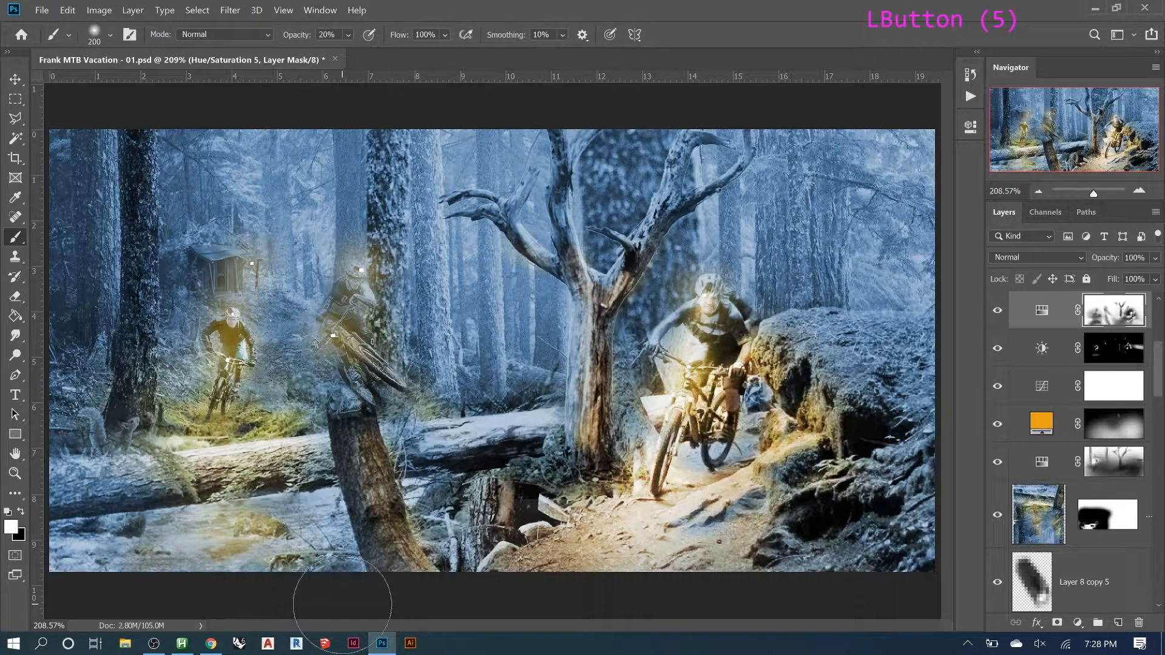
- Reveal warm light on the lower part of the dark left tree trunk, painting the mask black with a 30 px brush
key("bracketleft")
key("bracketleft")
key("bracketleft")
key("bracketleft")
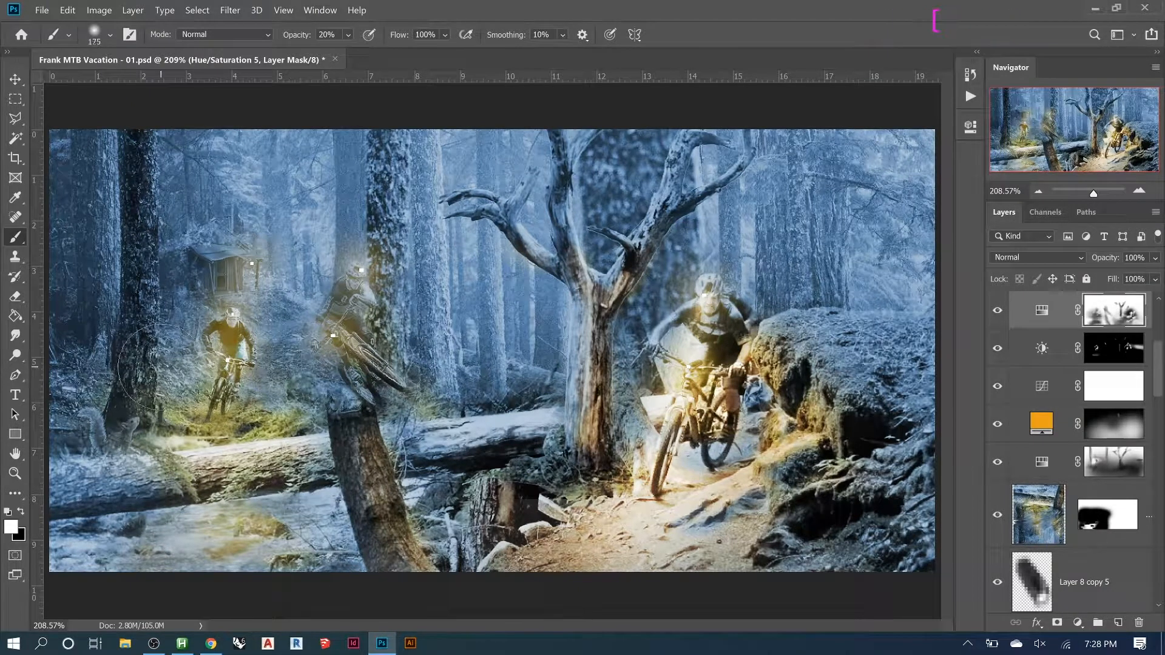
key("bracketleft")
key("bracketleft")
key("bracketleft")
key("bracketleft")
key("bracketleft")
key("bracketleft")
key("bracketleft")
key("bracketleft")
key("bracketleft")
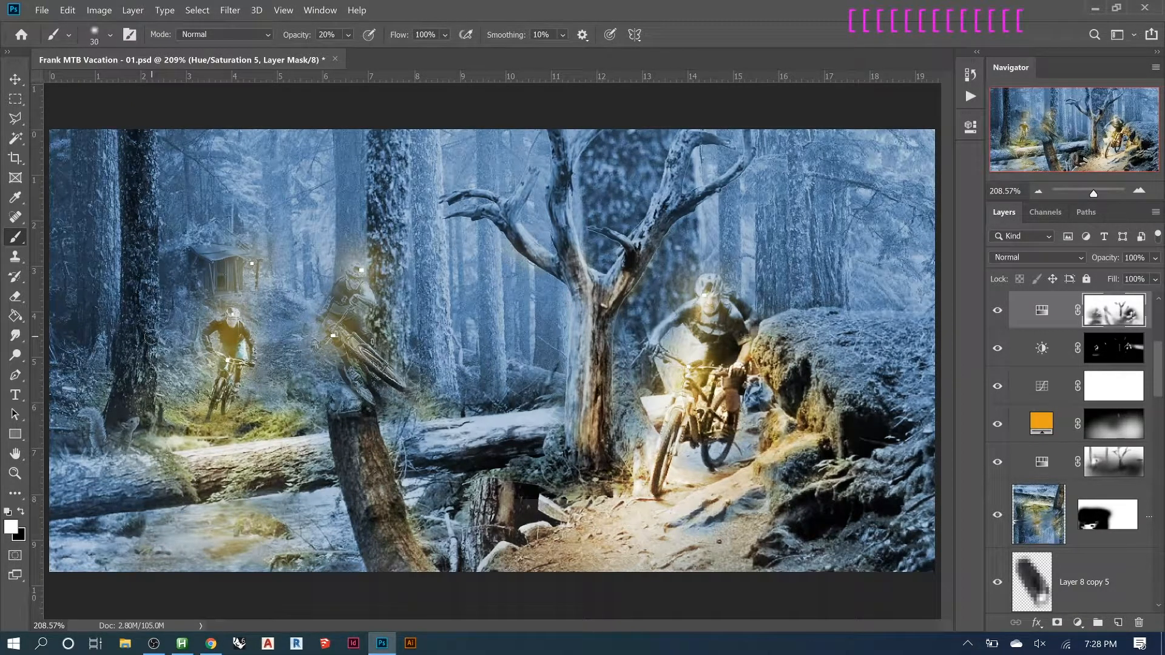
key("x")
left_click(151, 370)
left_click(149, 361)
left_click(137, 408)
left_click(139, 394)
left_click(139, 381)
left_click(124, 391)
left_click(120, 405)
left_click(149, 404)
left_click(150, 391)
left_click(146, 401)
left_click(146, 410)
left_click(146, 405)
left_click(143, 402)
left_click(149, 408)
left_click(153, 414)
left_click(141, 408)
left_click(143, 401)
left_click(144, 394)
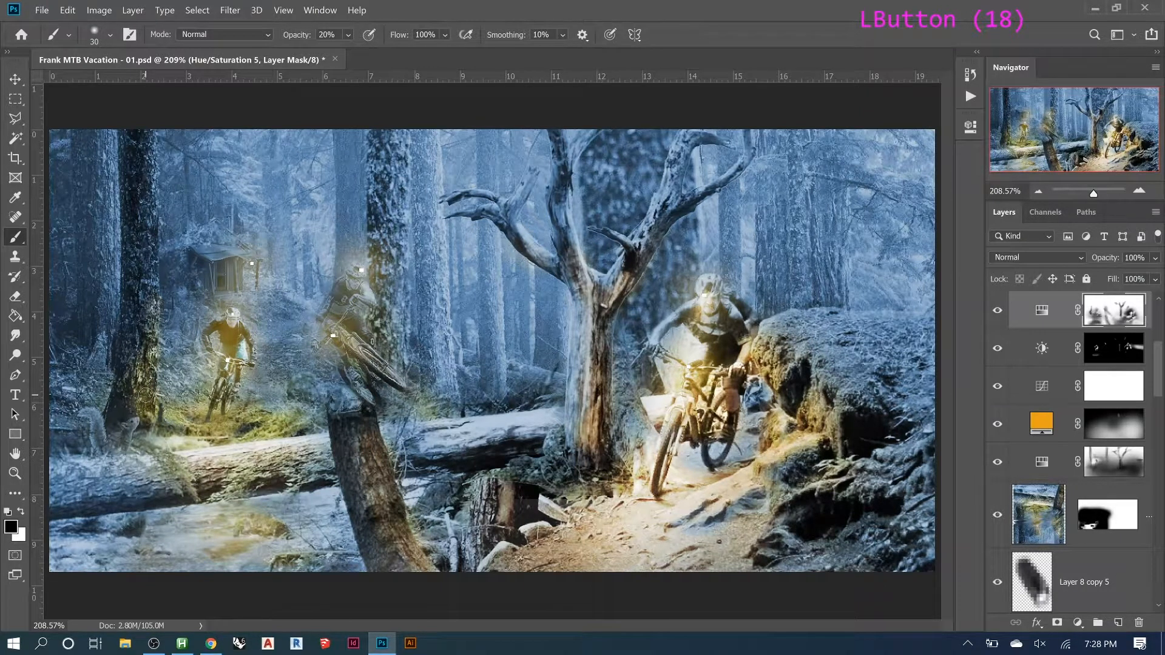
- Extend the warm light up the dark left trunk and onto the trunk behind the jumping middle rider
left_click_drag(147, 344, 152, 256)
mouse_move(152, 308)
left_mouse_down()
mouse_move(152, 255)
mouse_move(151, 328)
mouse_move(128, 404)
mouse_move(143, 360)
mouse_move(117, 403)
left_mouse_up()
left_click_drag(150, 351, 156, 356)
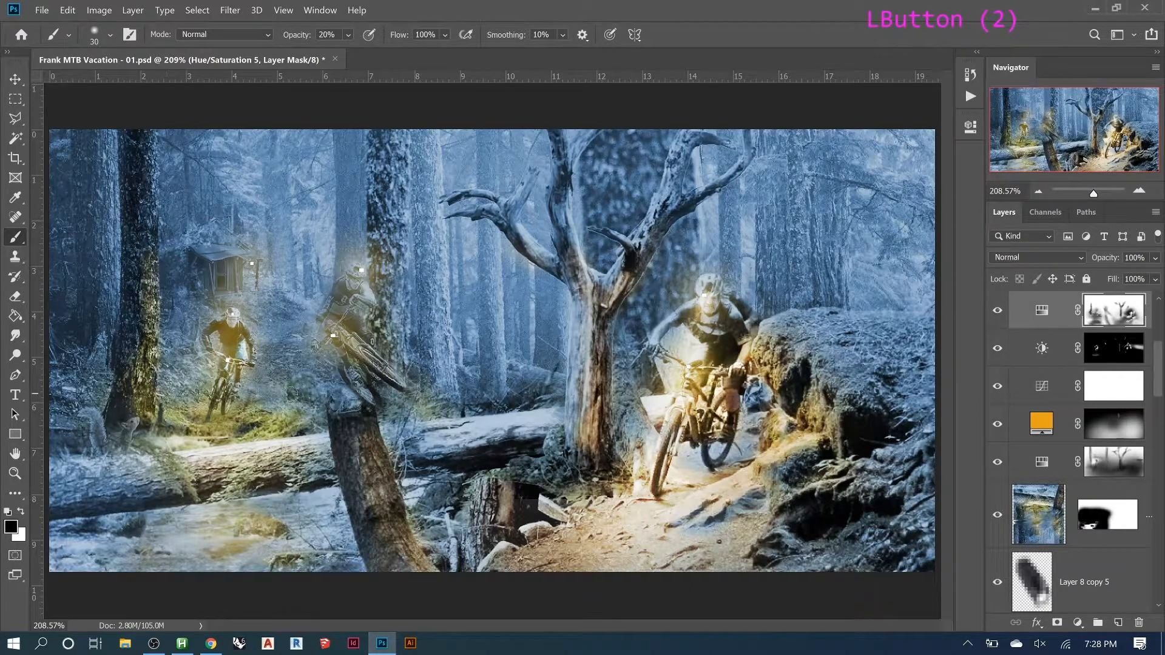
mouse_move(152, 259)
left_mouse_down()
mouse_move(145, 192)
mouse_move(152, 271)
mouse_move(147, 200)
mouse_move(145, 264)
left_mouse_up()
mouse_move(145, 191)
left_mouse_down()
mouse_move(147, 264)
mouse_move(146, 208)
left_mouse_up()
left_click_drag(382, 372, 380, 292)
left_click_drag(369, 228, 392, 311)
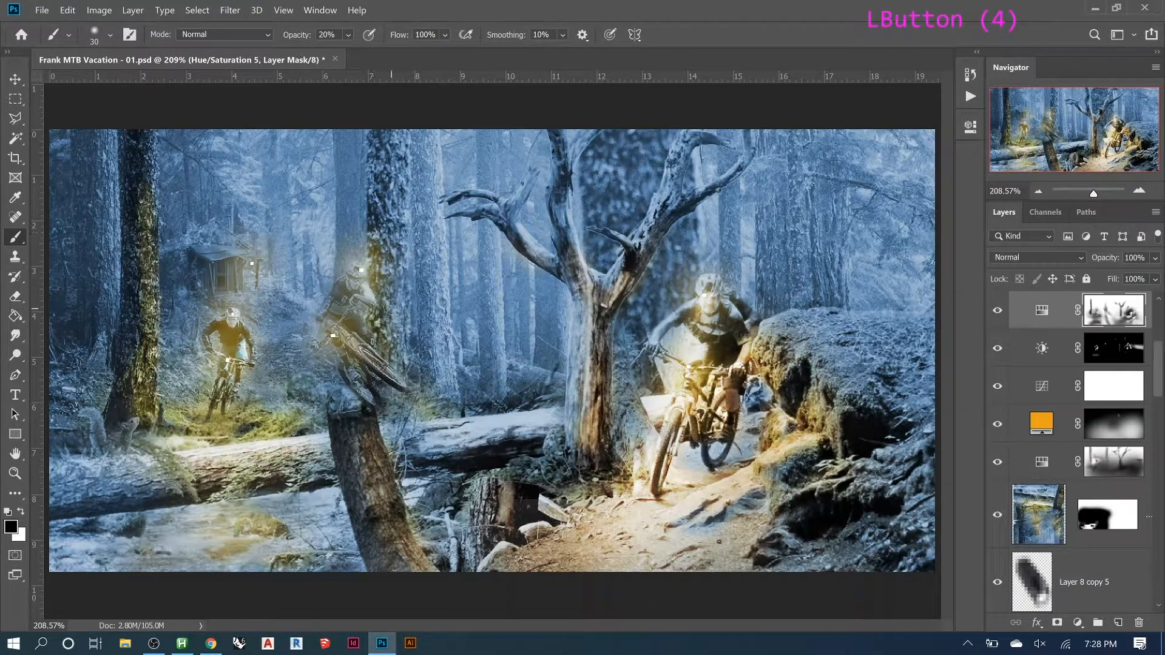
- Build up a warm glow on the ground beside the cabin's lamp post with black dabs at 20% opacity
key("z")
left_click(338, 358)
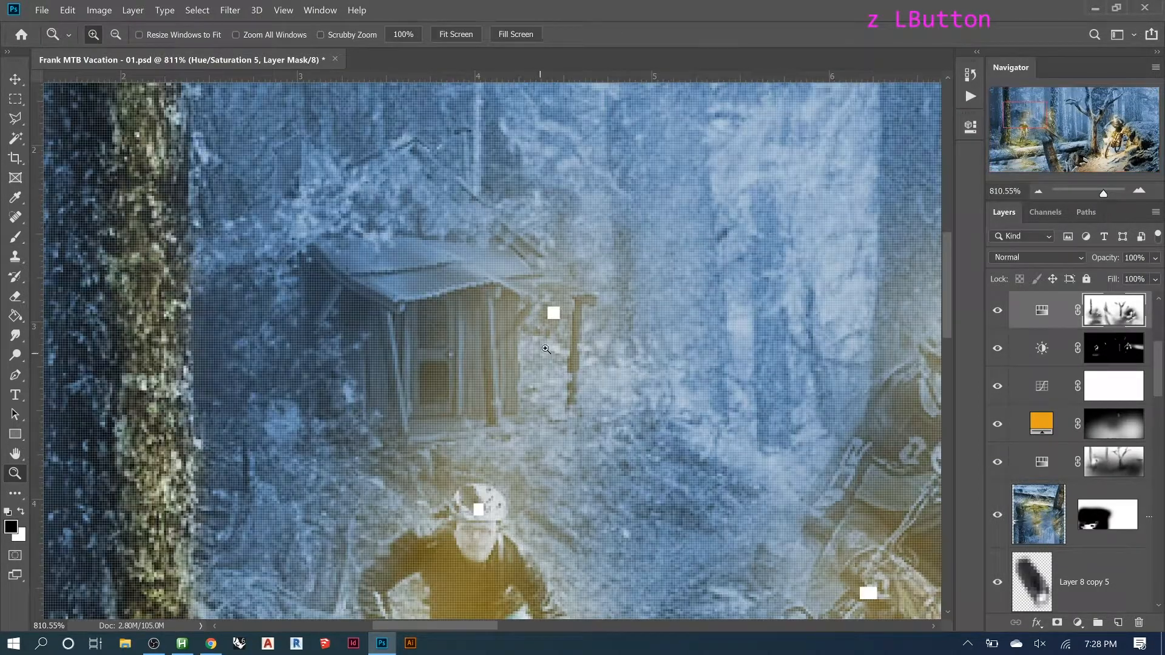
key("b")
left_click(540, 434)
left_click(531, 443)
left_click(527, 439)
left_click(539, 437)
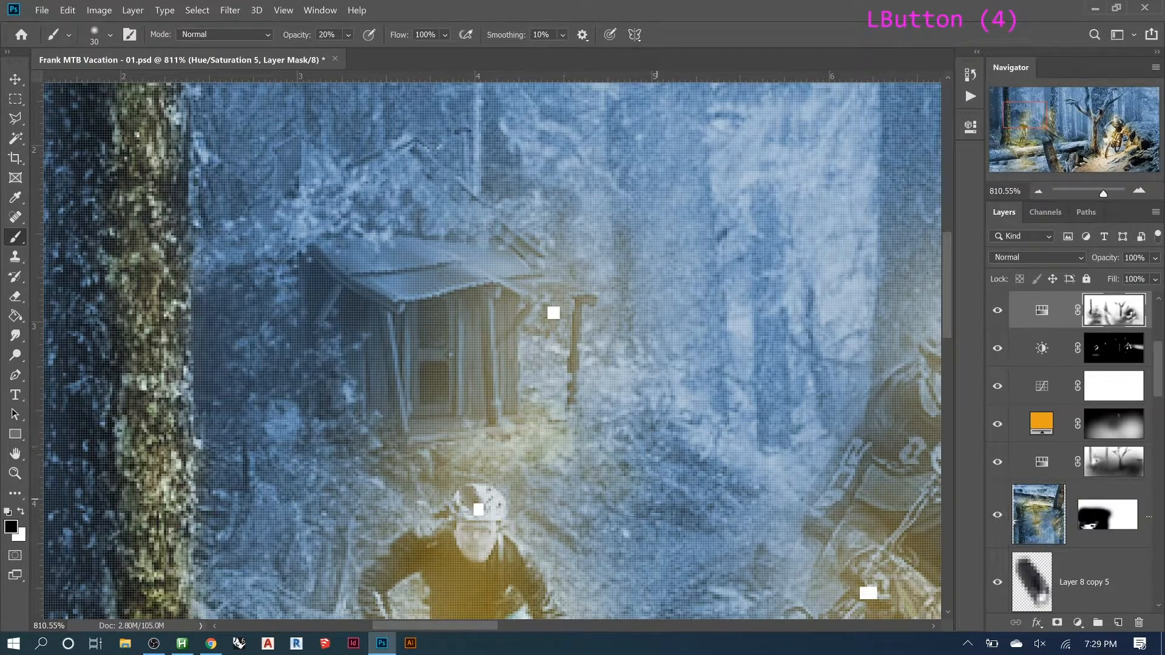
left_click(550, 433)
left_click(549, 432)
left_click(545, 419)
left_click(540, 400)
left_click(531, 381)
- Reveal warm light across the cabin's front wall, door and porch on the Hue/Saturation 5 mask
left_click(487, 362)
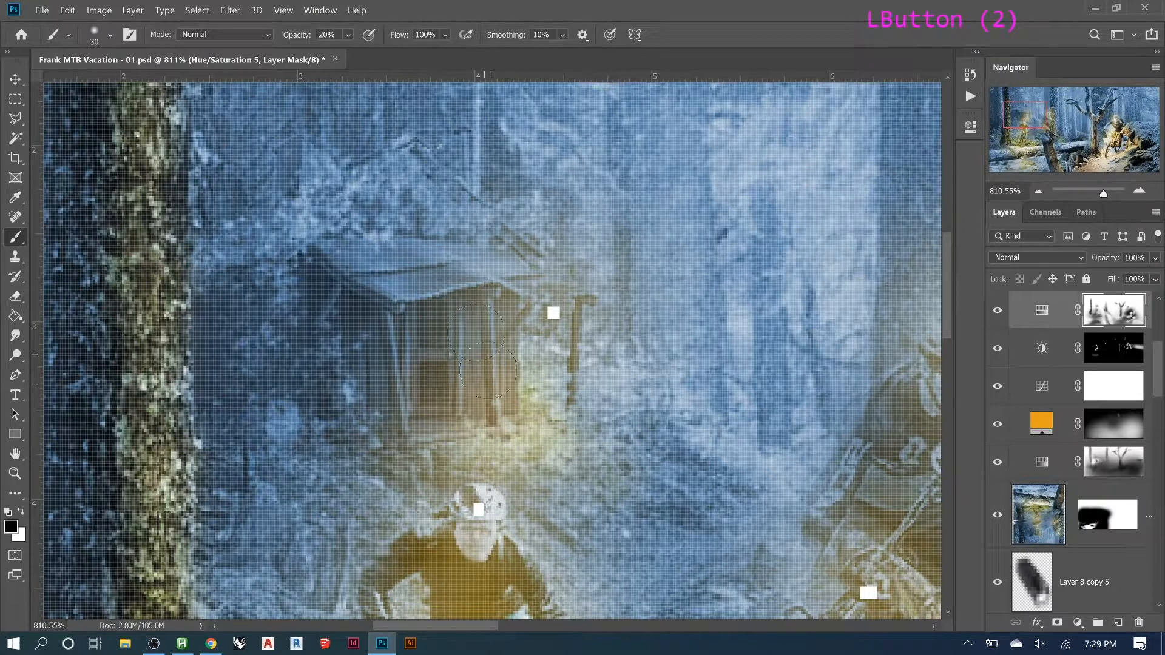
left_click(419, 389)
left_click(438, 418)
left_click(486, 444)
left_click(438, 427)
left_click(448, 406)
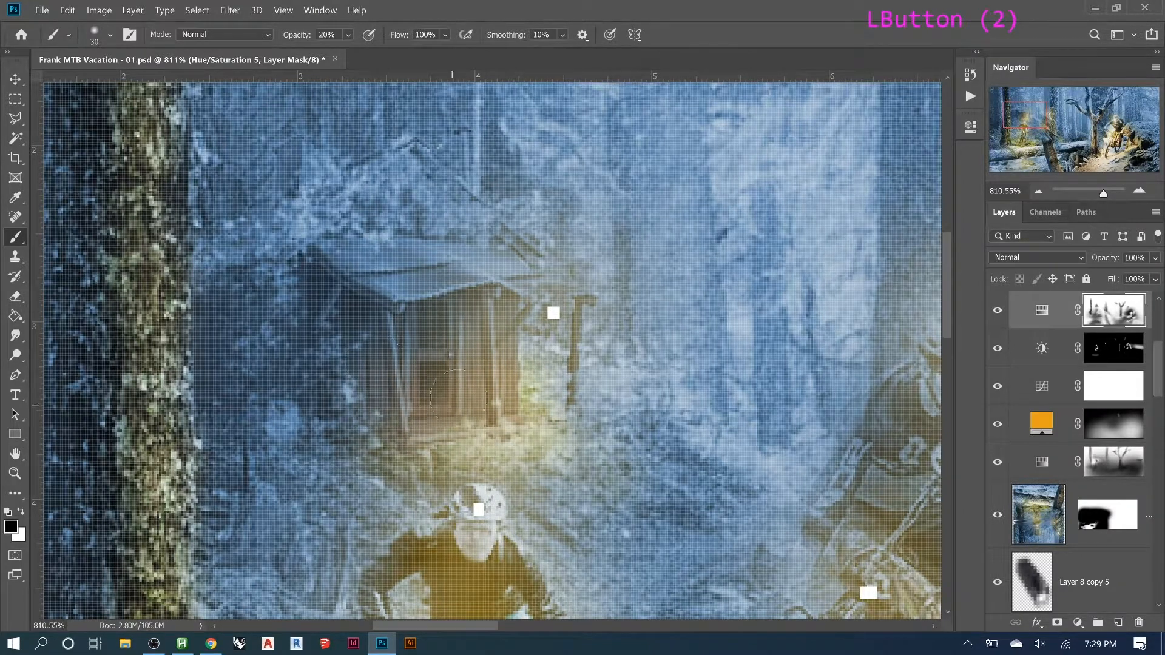
left_click(432, 324)
left_click(435, 341)
left_click(514, 358)
left_click(520, 371)
- Spread the warm glow over the ground in front of the cabin and down toward the trail between the riders
left_click(527, 413)
left_click(543, 425)
left_click(592, 443)
left_click(649, 455)
left_click(818, 564)
left_click(523, 492)
left_click(485, 474)
left_click(284, 468)
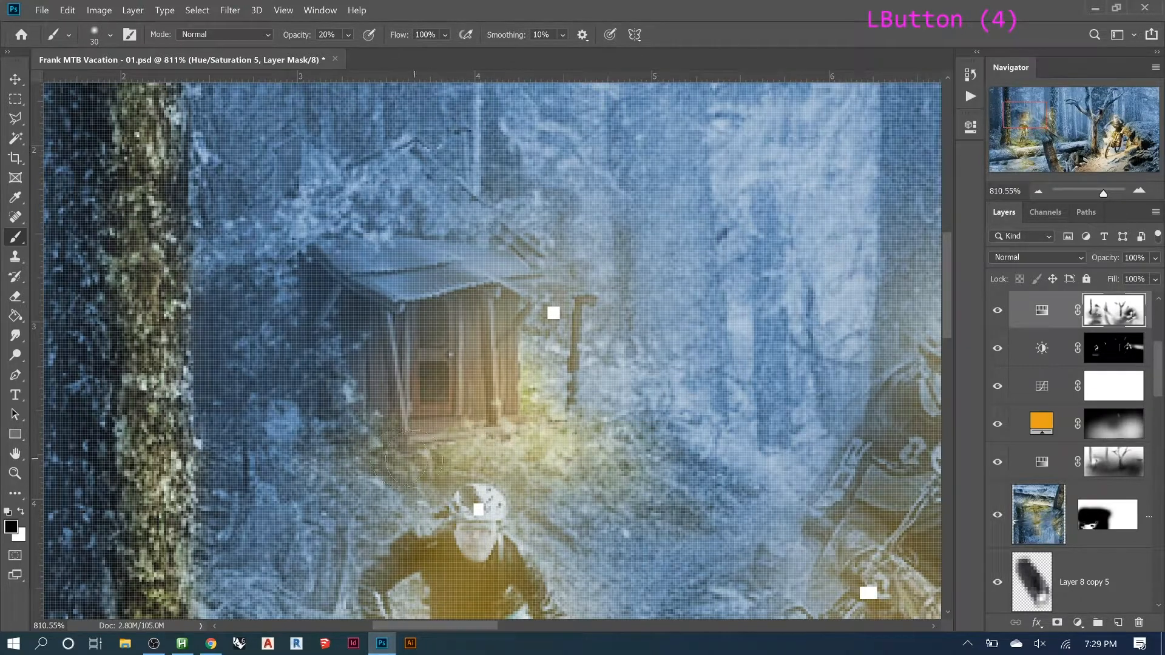
left_click(558, 465)
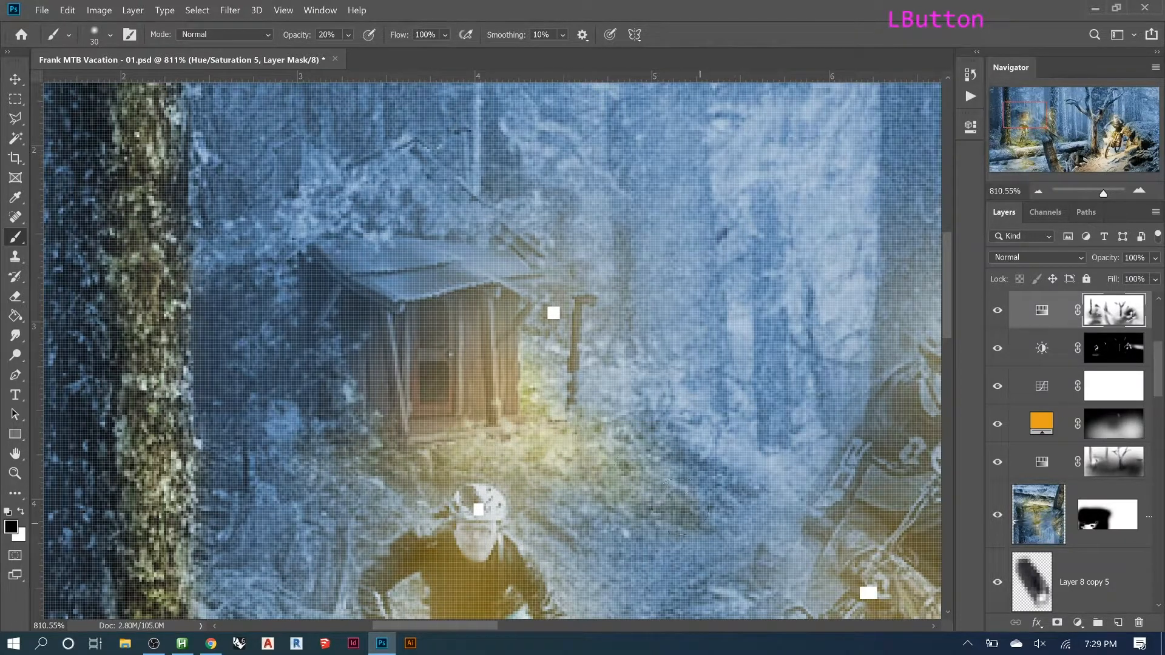
left_click(585, 440)
left_click(583, 508)
left_click(534, 464)
left_click(534, 473)
left_click(658, 549)
left_click(738, 495)
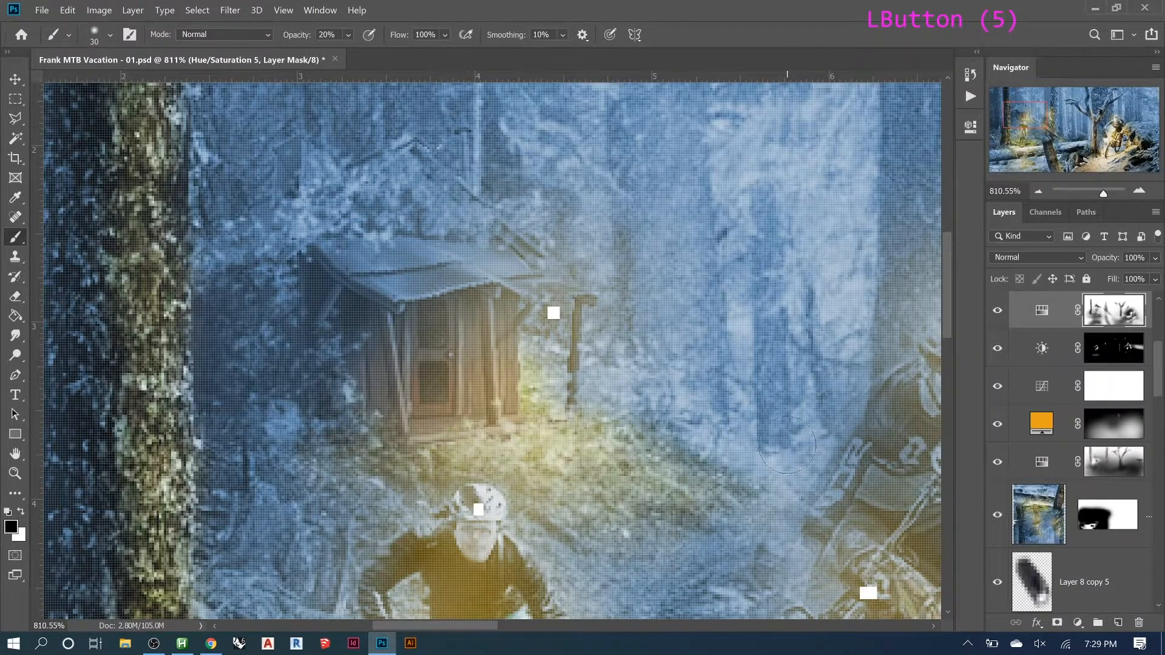
- Choose the Scattered Maple Leaves brush at 100% opacity, then try a 74 px black stroke in front of the cabin and undo it
scroll(472, 365, "down", 7)
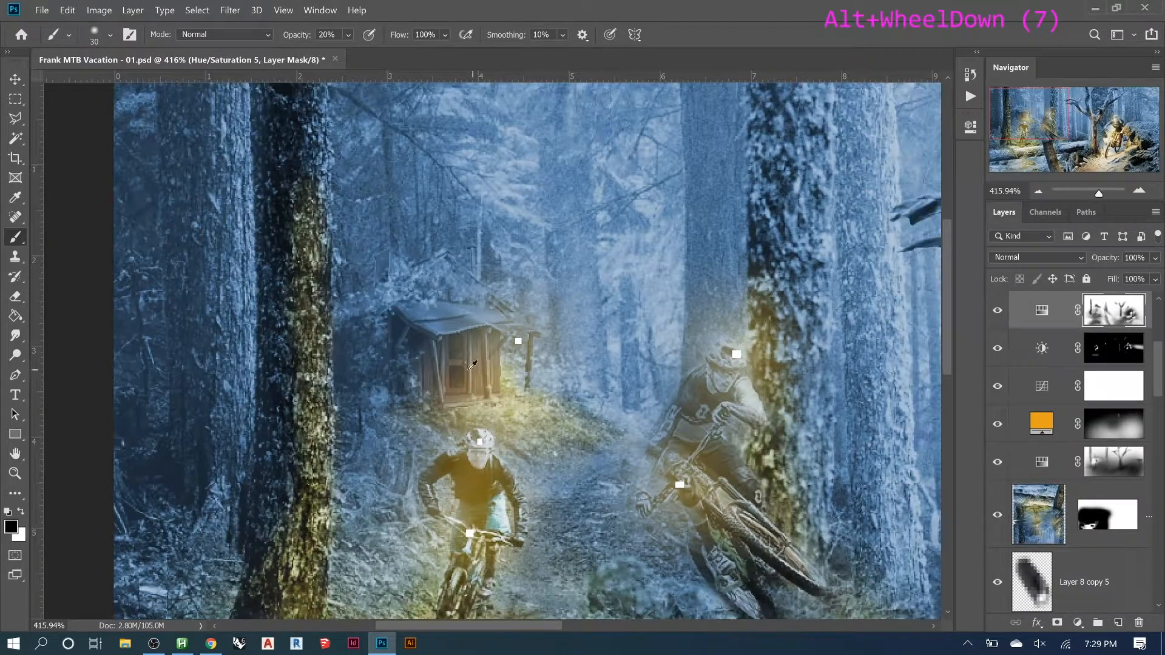
scroll(472, 365, "down", 5)
scroll(519, 419, "up", 5)
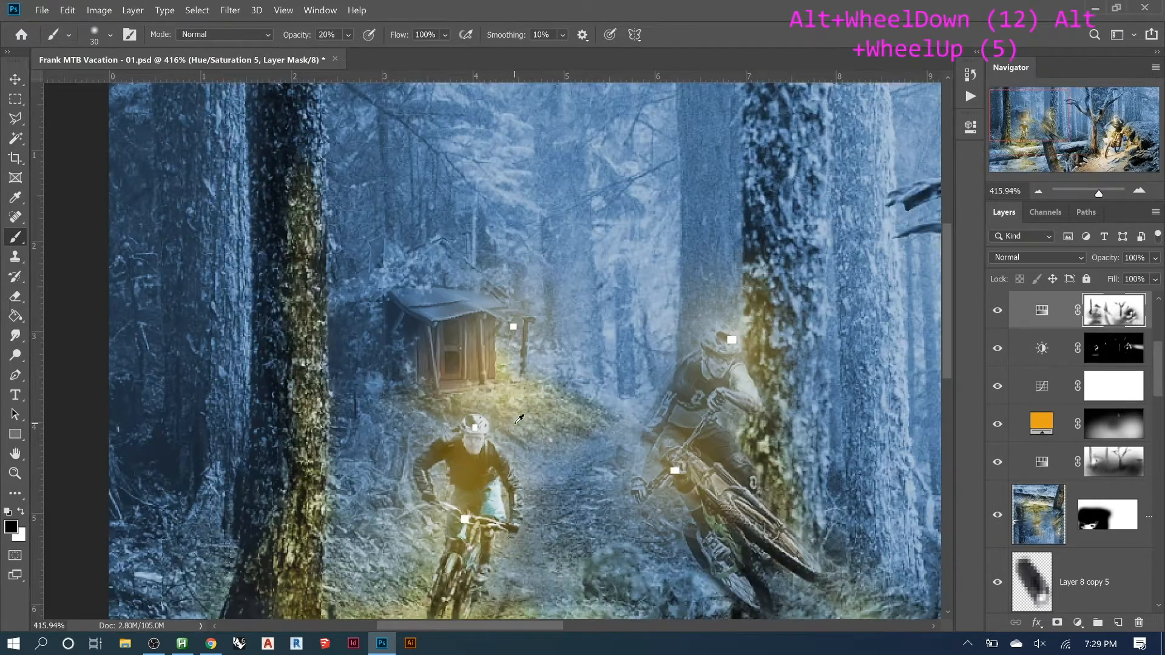
scroll(519, 419, "up", 3)
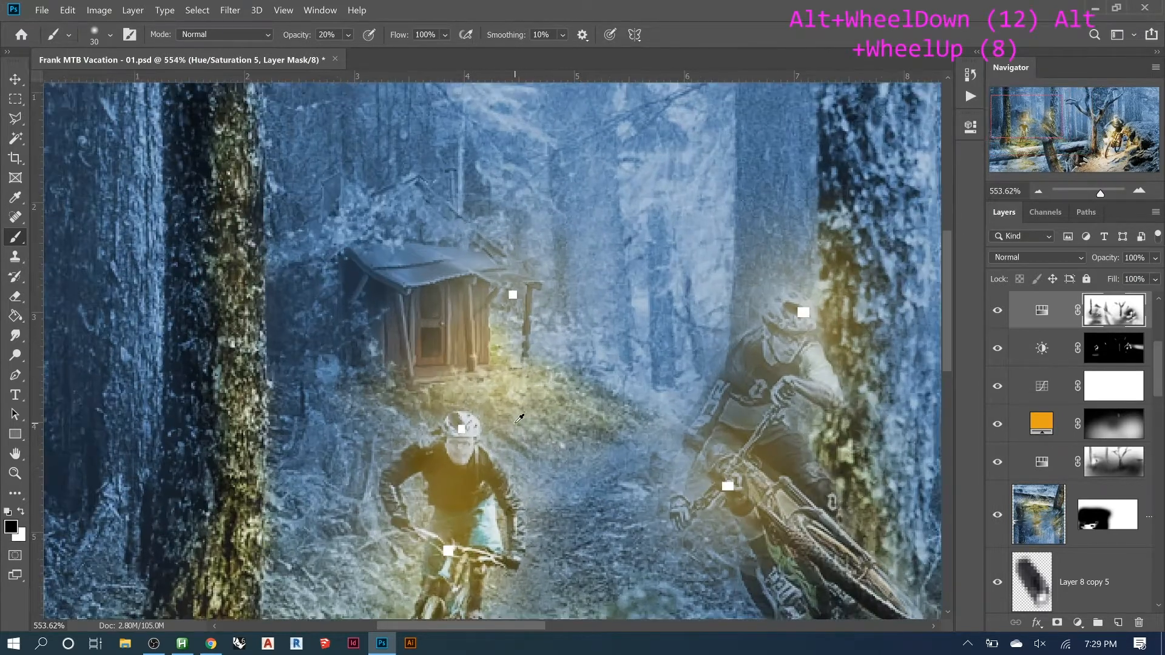
left_click(1109, 319)
right_click(397, 306)
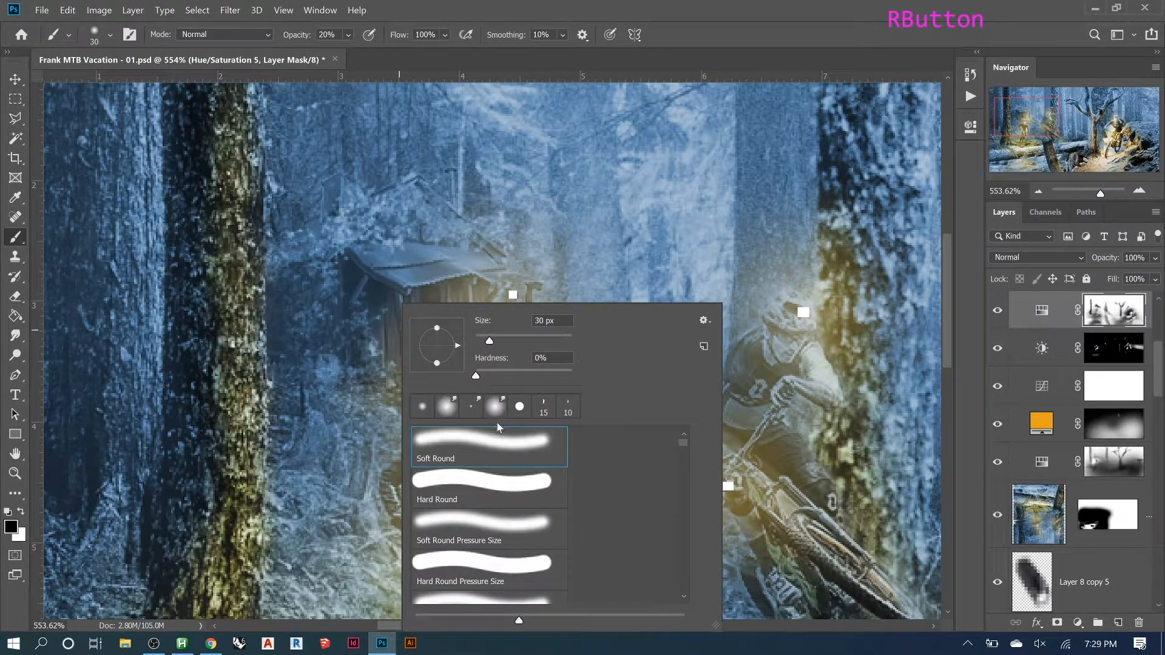
left_click_drag(684, 471, 682, 563)
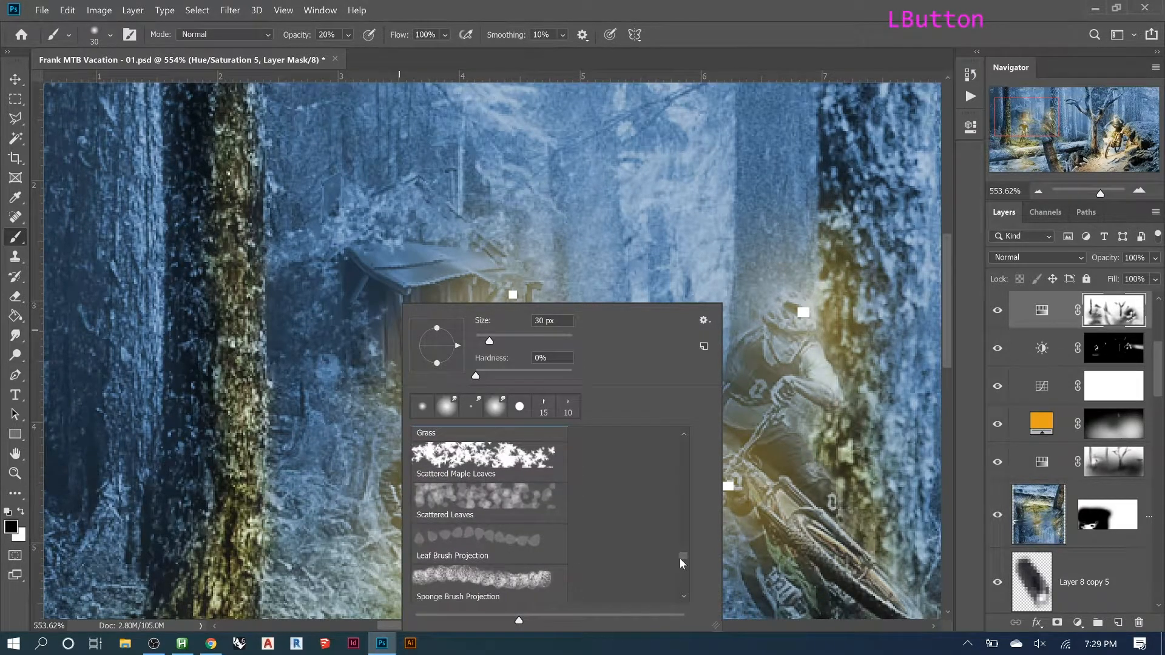
left_click(483, 458)
key("Return")
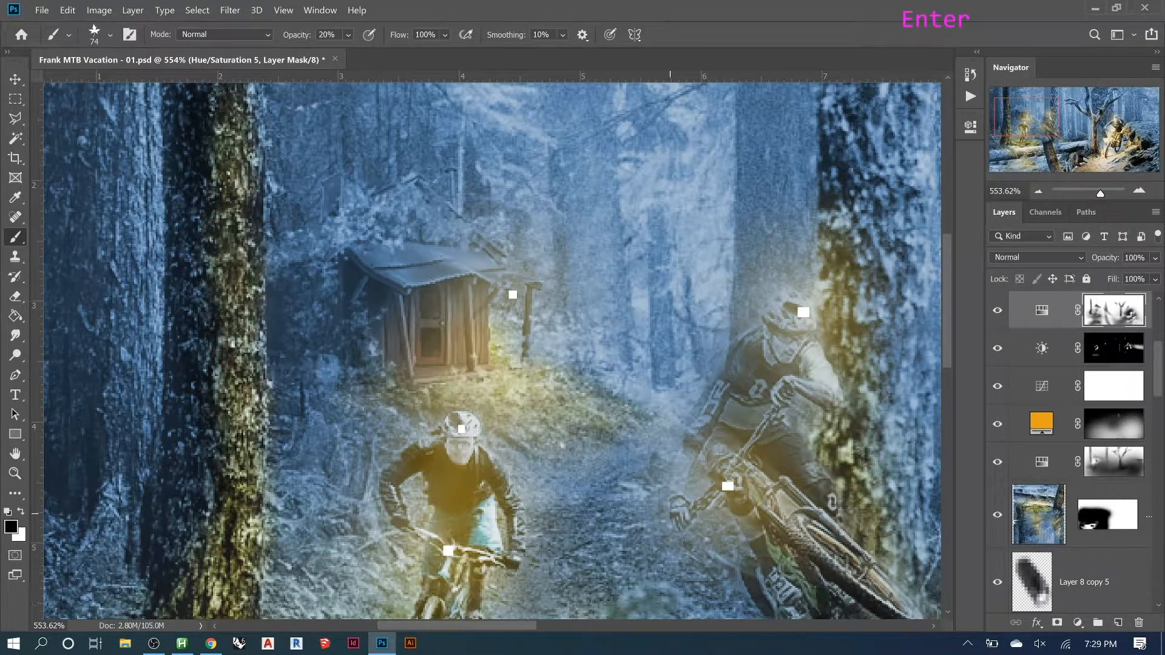
key("0")
left_click(501, 426)
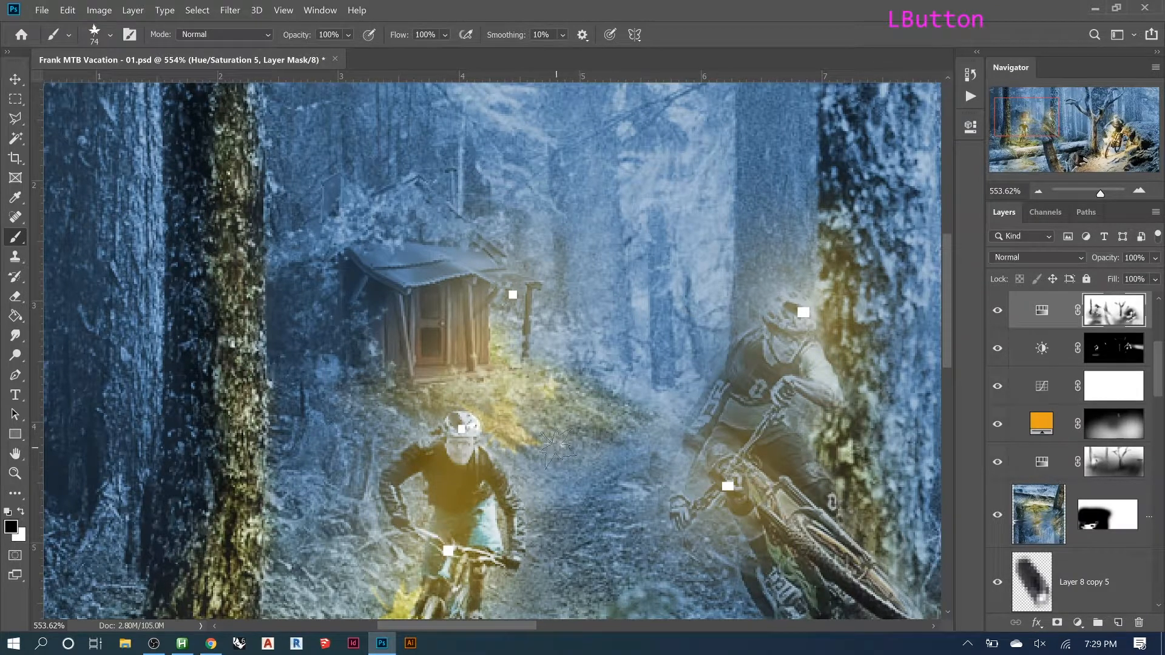
key("ctrl+z")
- Shrink the leaf brush to 7 px and paint white specks into the warm glow just behind the left rider's helmet
key("x")
key("bracketleft")
key("bracketleft")
key("bracketleft")
key("bracketleft")
key("bracketleft")
key("bracketleft")
key("bracketleft")
key("bracketleft")
key("bracketleft")
key("bracketleft")
key("bracketleft")
key("bracketleft")
key("bracketleft")
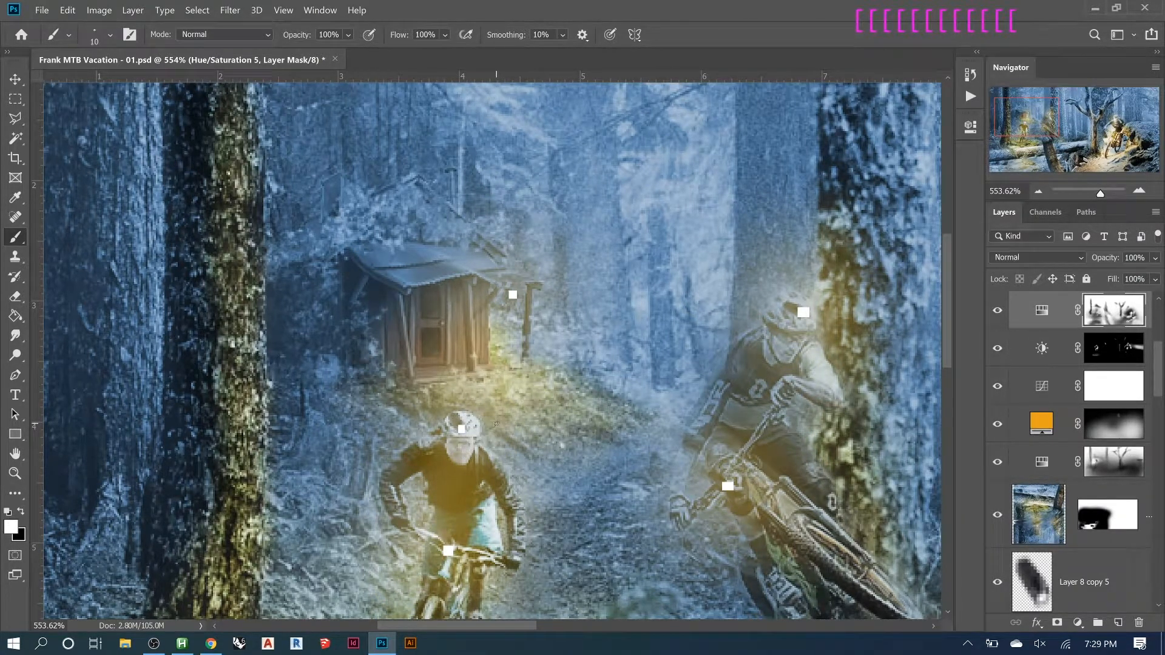
left_click(496, 423)
left_click(504, 405)
left_click(505, 426)
left_click(490, 405)
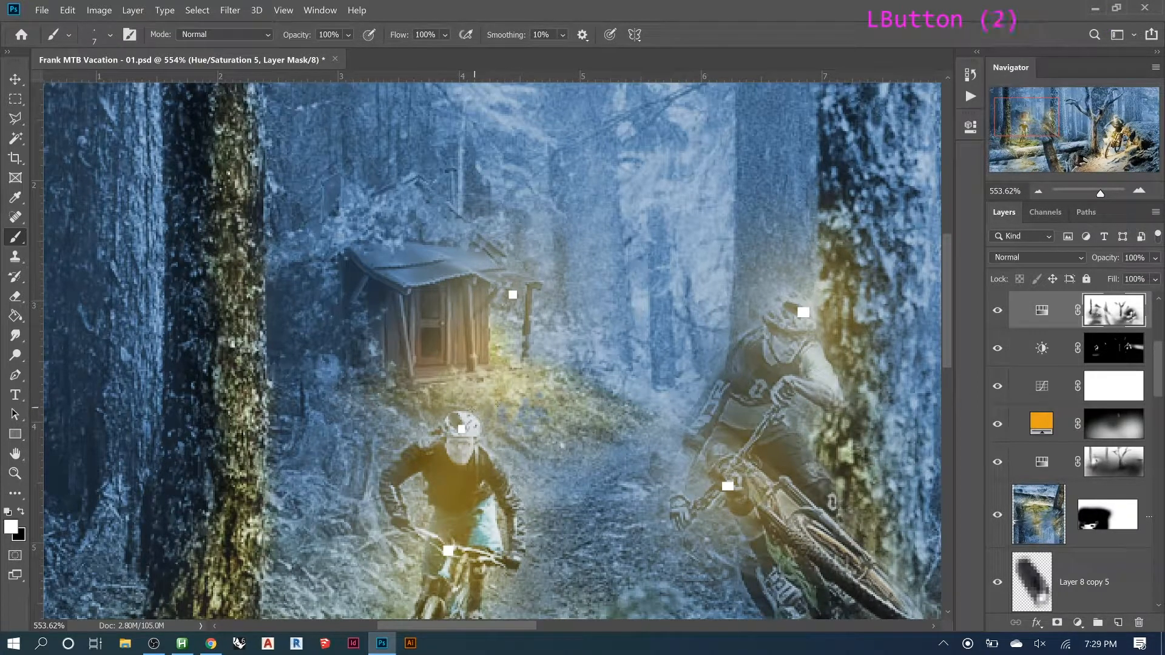
- Scatter more white leaf dabs along the glow's edges, from the cabin's front to the side of the trail, to break them up
left_click(438, 405)
left_click(439, 405)
left_click(439, 408)
left_click(480, 395)
left_click(491, 390)
left_click(509, 427)
left_click(514, 429)
left_click(551, 445)
left_click(548, 453)
left_click(535, 434)
left_click(466, 404)
left_click(428, 407)
left_click(401, 398)
left_click(390, 392)
left_click(590, 406)
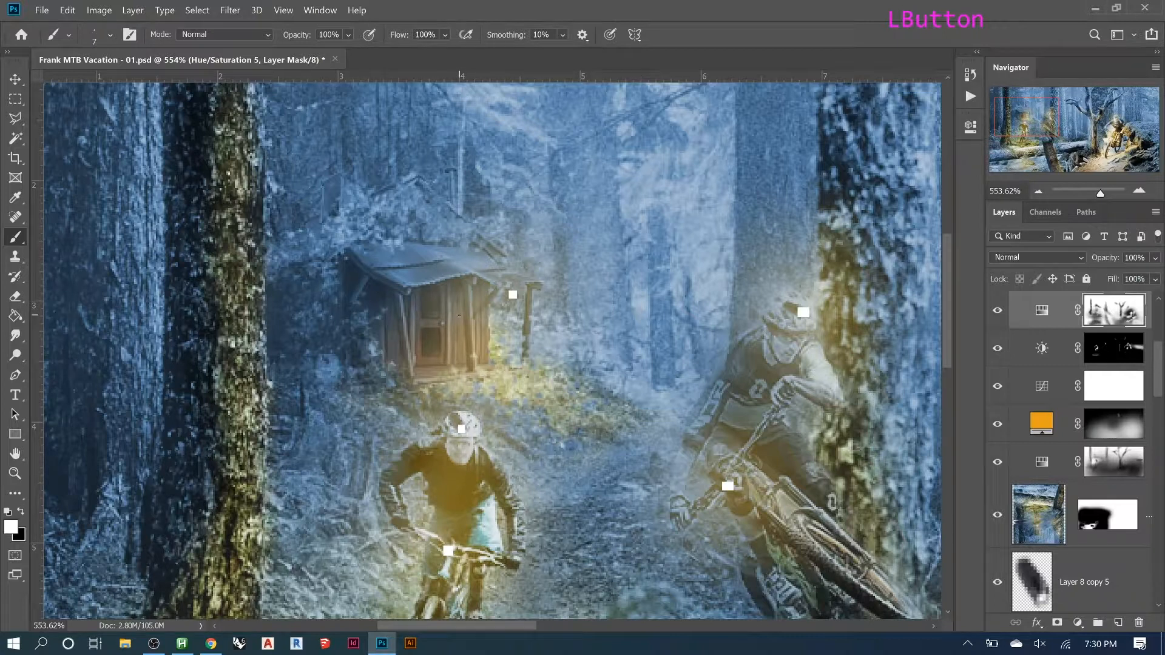
- Pick a recent brush at 7 px, paint white along the cabin roof's edge on the mask, and undo the last dab on the wall
key("h")
right_click(458, 364)
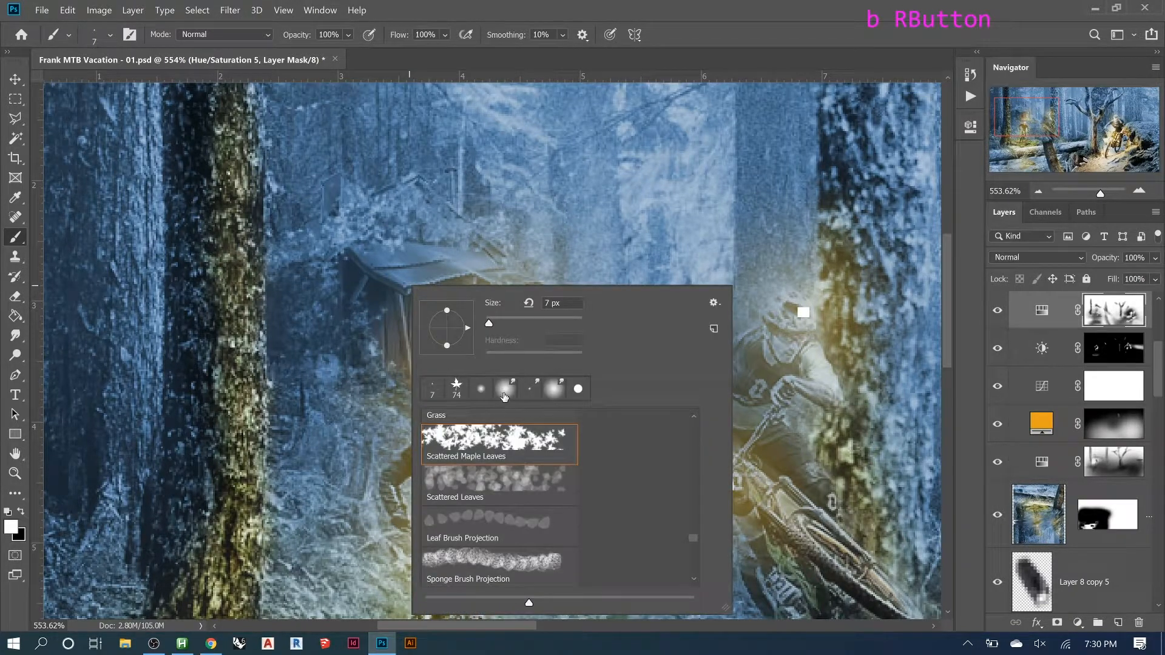
left_click(479, 394)
key("Return")
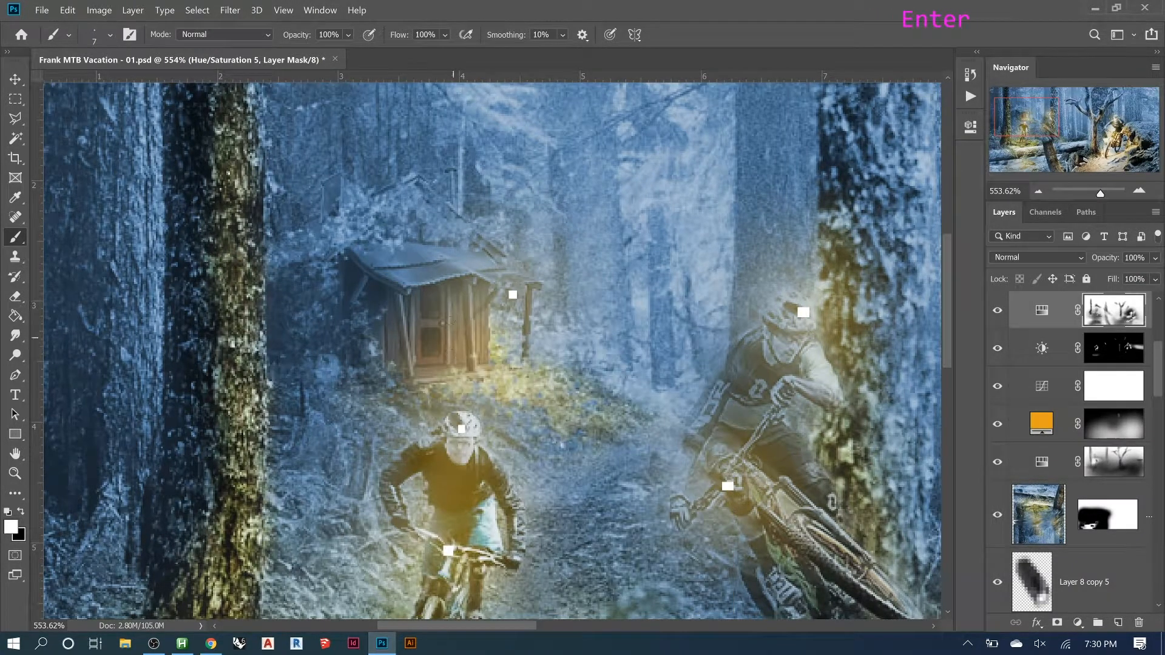
left_click(422, 276)
left_click(448, 271)
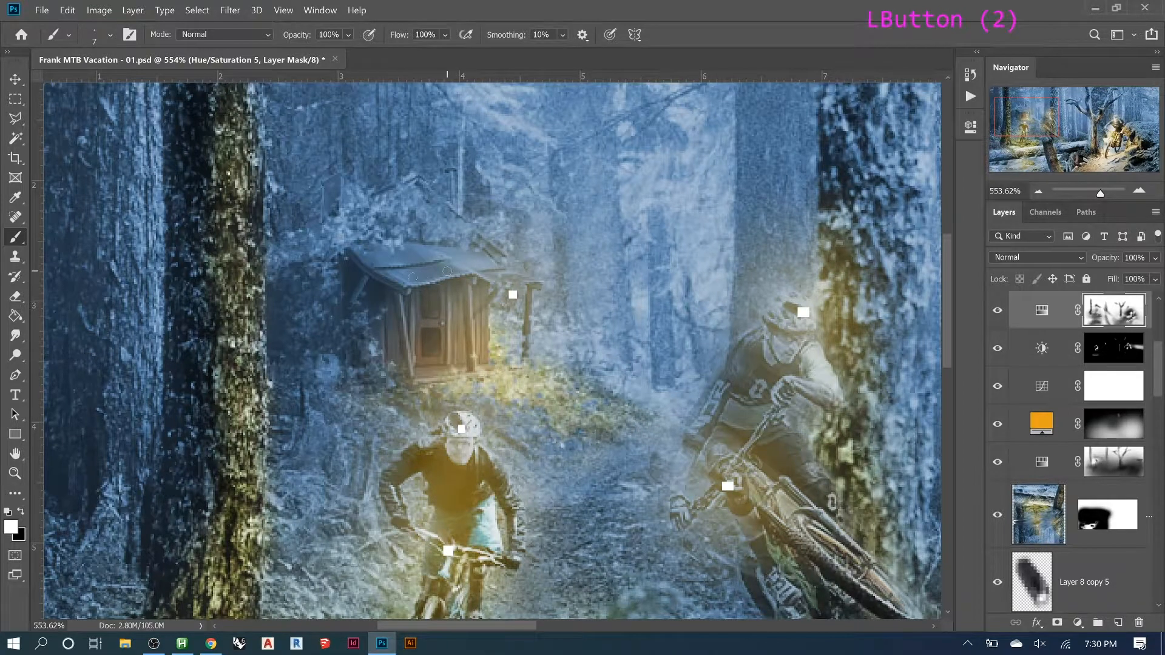
left_click(508, 277)
left_click(495, 276)
left_click(480, 274)
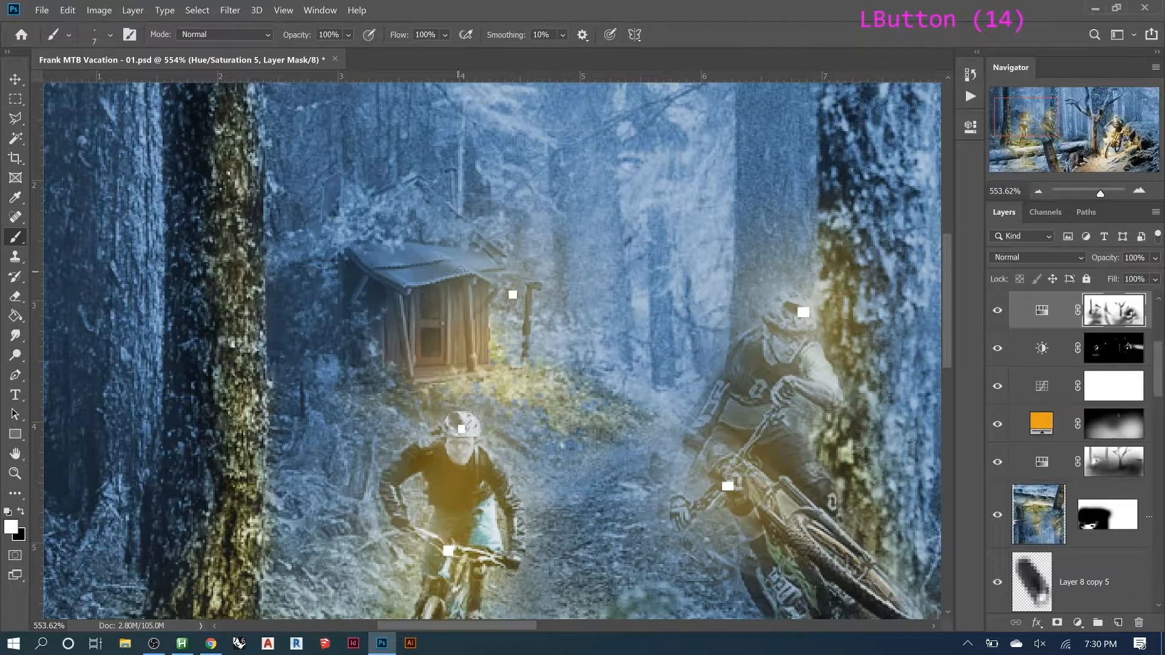
left_click(406, 344)
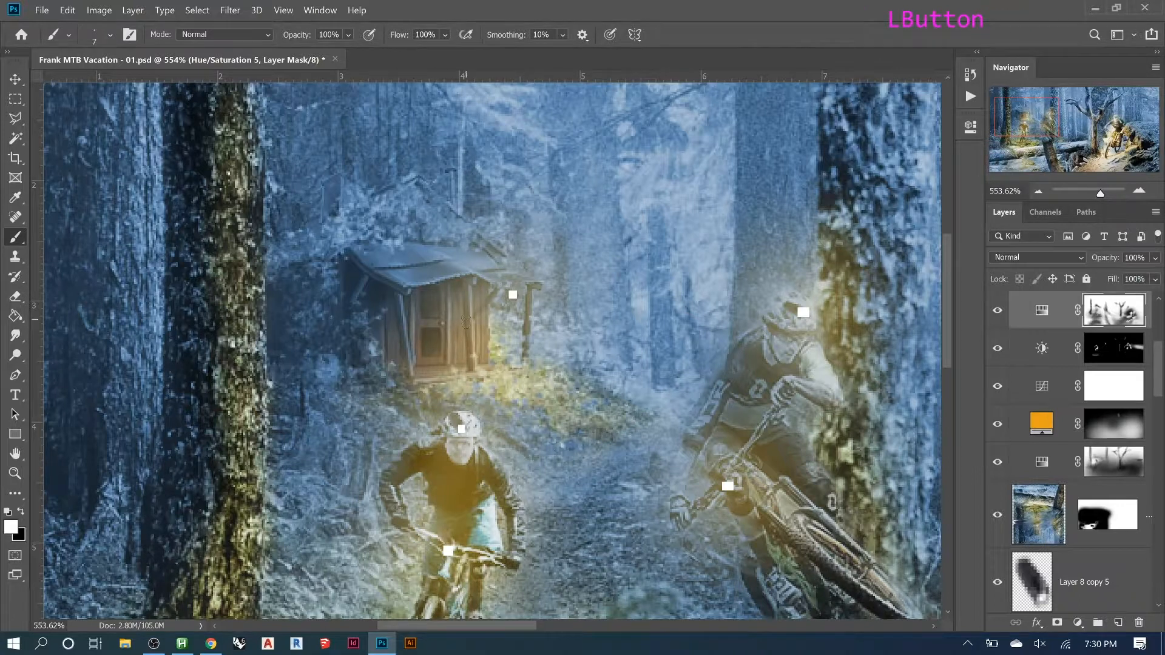
key("ctrl+z")
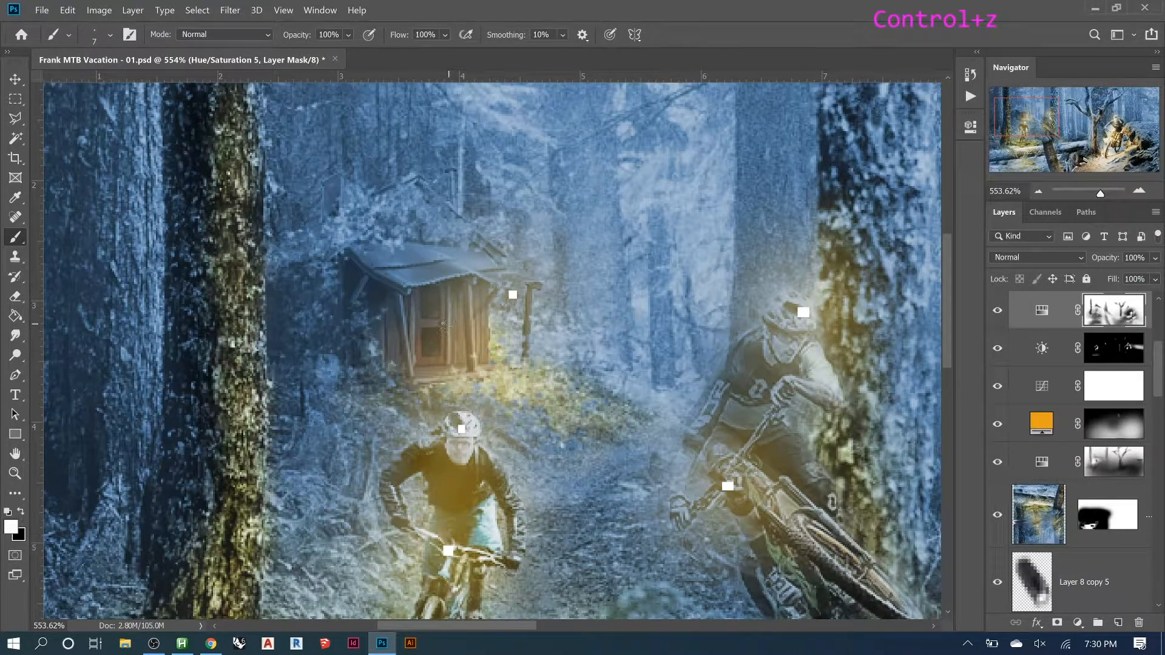
- With a 3 px brush, touch up the mask along the cabin's right porch post, painting white first and black beside it
key("bracketleft")
key("bracketleft")
key("bracketleft")
key("bracketleft")
left_click(463, 306)
left_click_drag(470, 367, 469, 315)
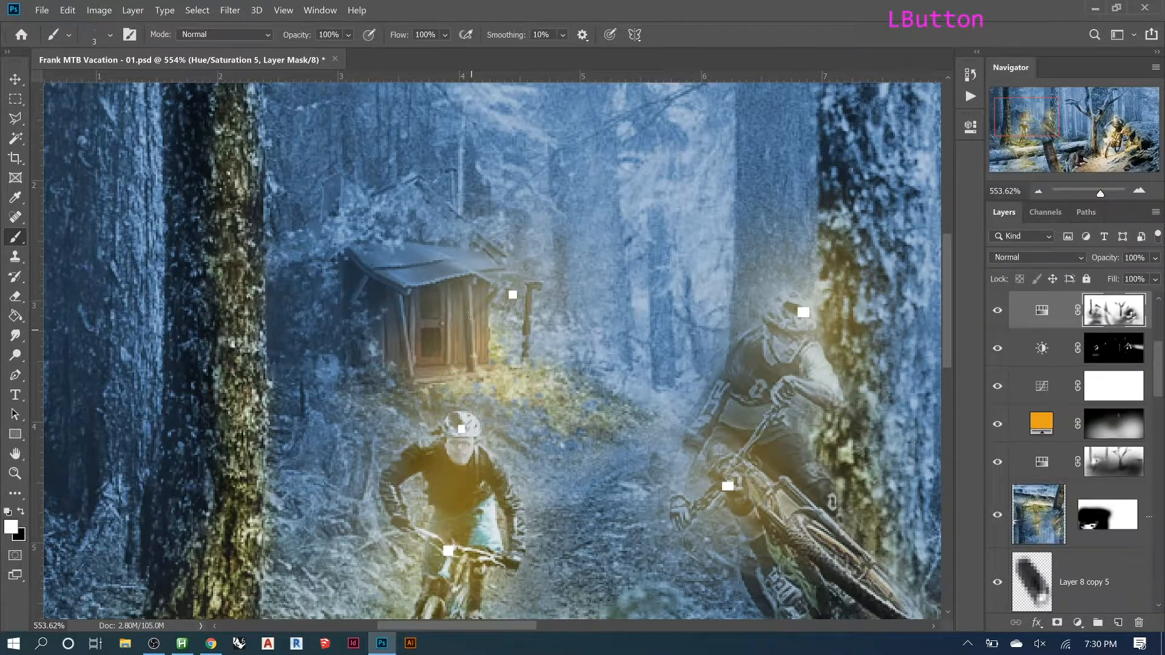
key("x")
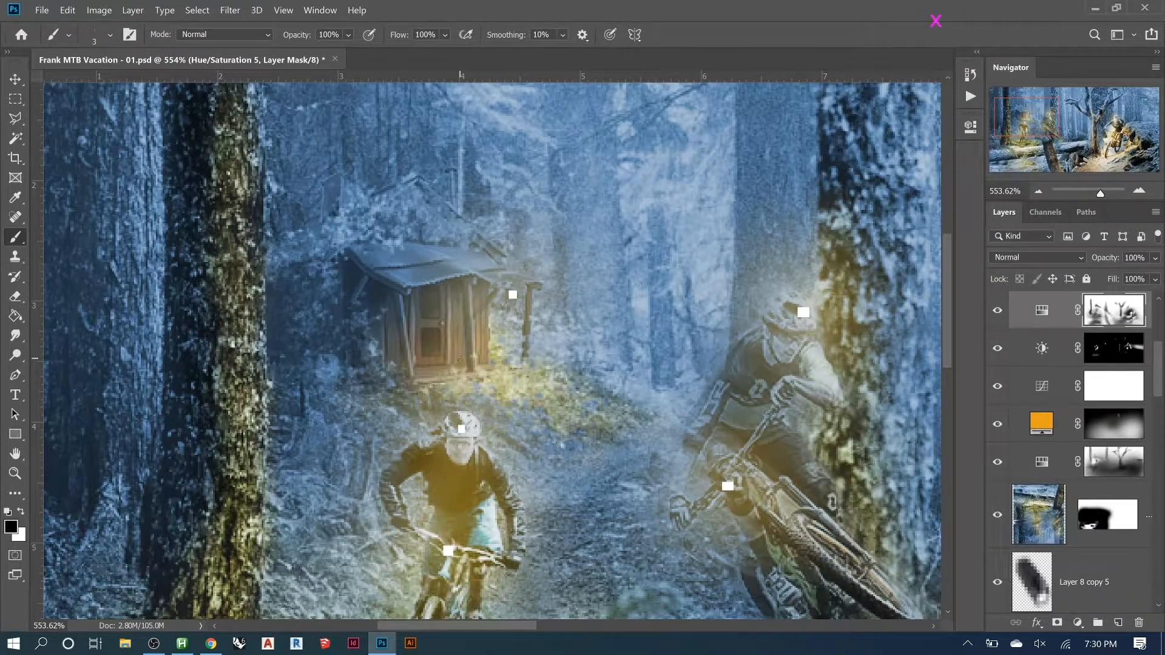
left_click_drag(463, 357, 464, 340)
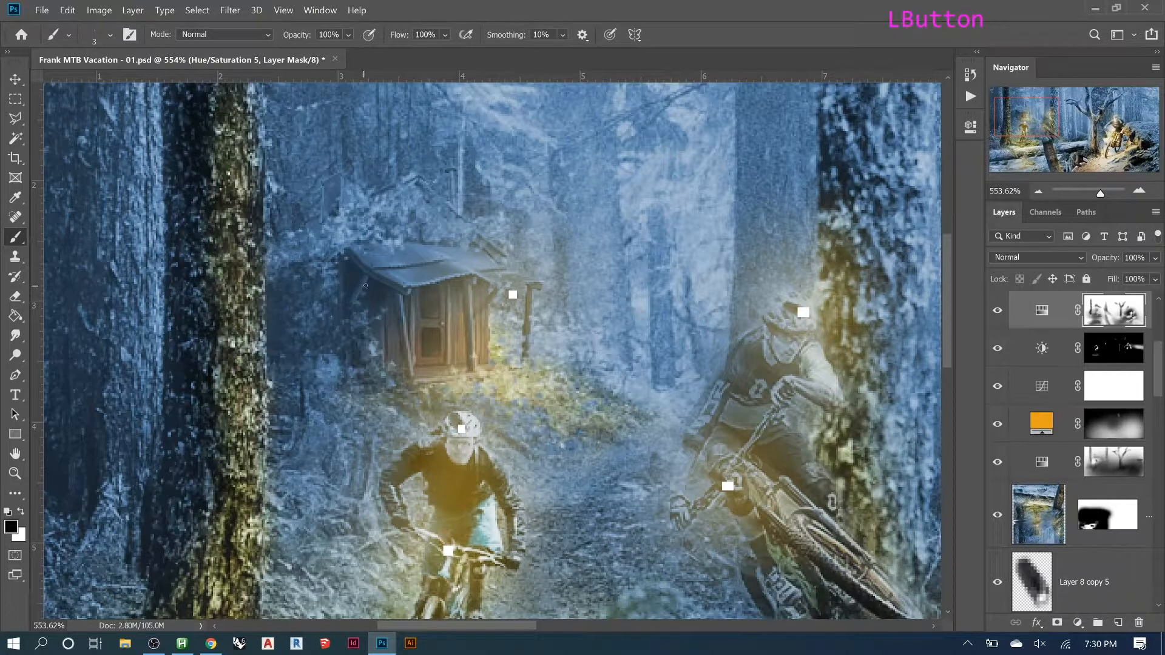
- Paint white on the mask at the cabin's left eave and post, and restore warmth on the post with black dabs
key("x")
left_click_drag(367, 280, 364, 289)
left_click(399, 301)
left_click(409, 335)
key("x")
left_click(404, 318)
left_click(402, 306)
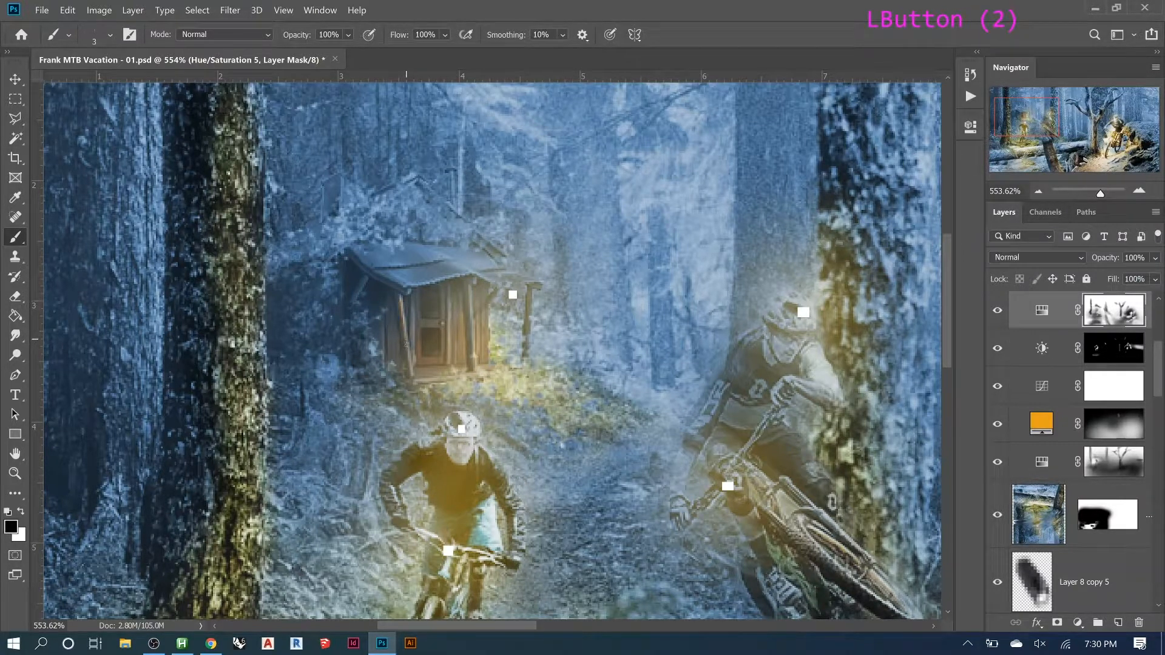
- Lower the brush opacity to 20% and dab black along both cabin porch posts to warm them subtly
key("2")
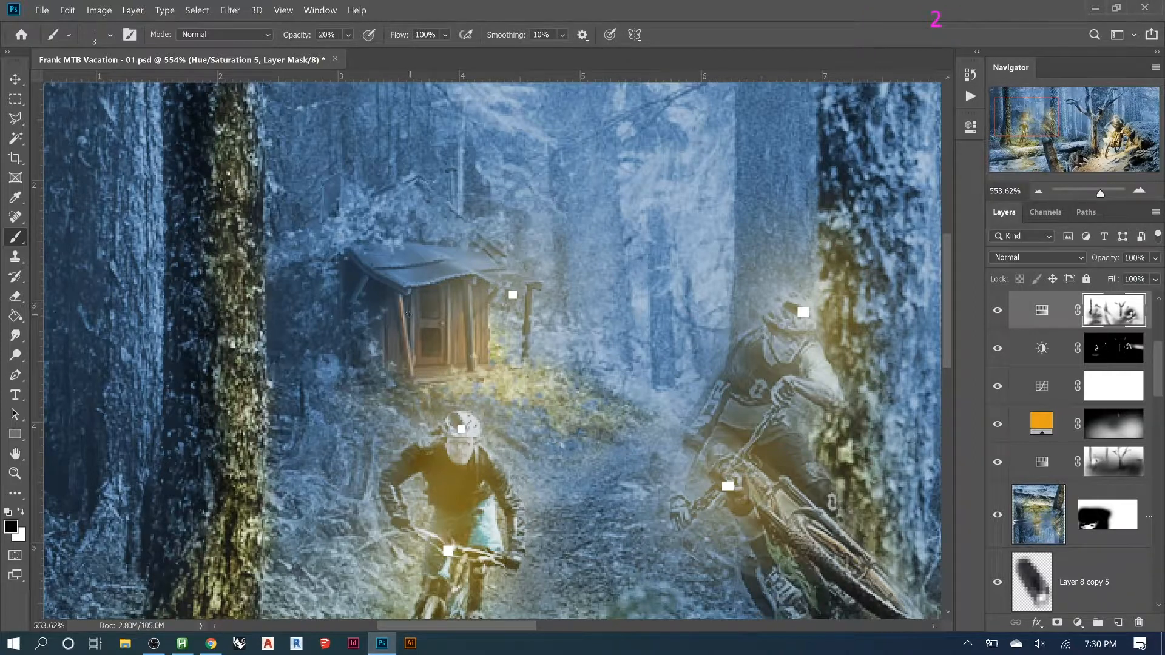
left_click(472, 320)
left_click(472, 340)
left_click(474, 366)
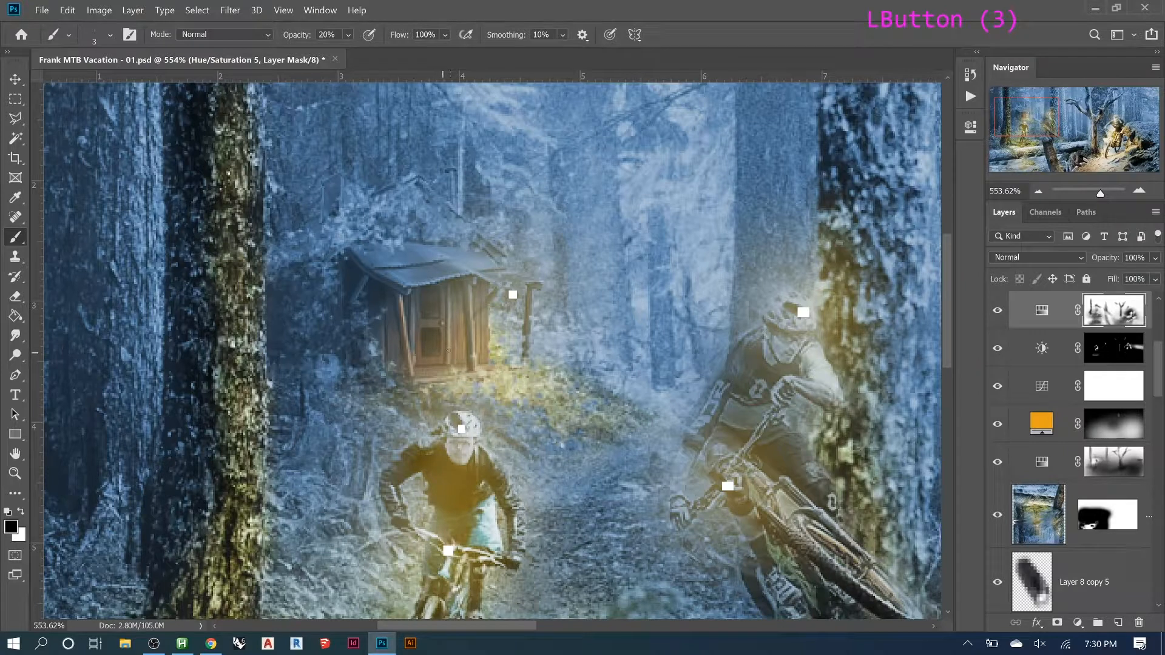
left_click(413, 358)
left_click(411, 334)
left_click(418, 366)
- View the whole image and toggle the visibility of the warm-light fill and adjustment layers to compare their effect
key("ctrl+0")
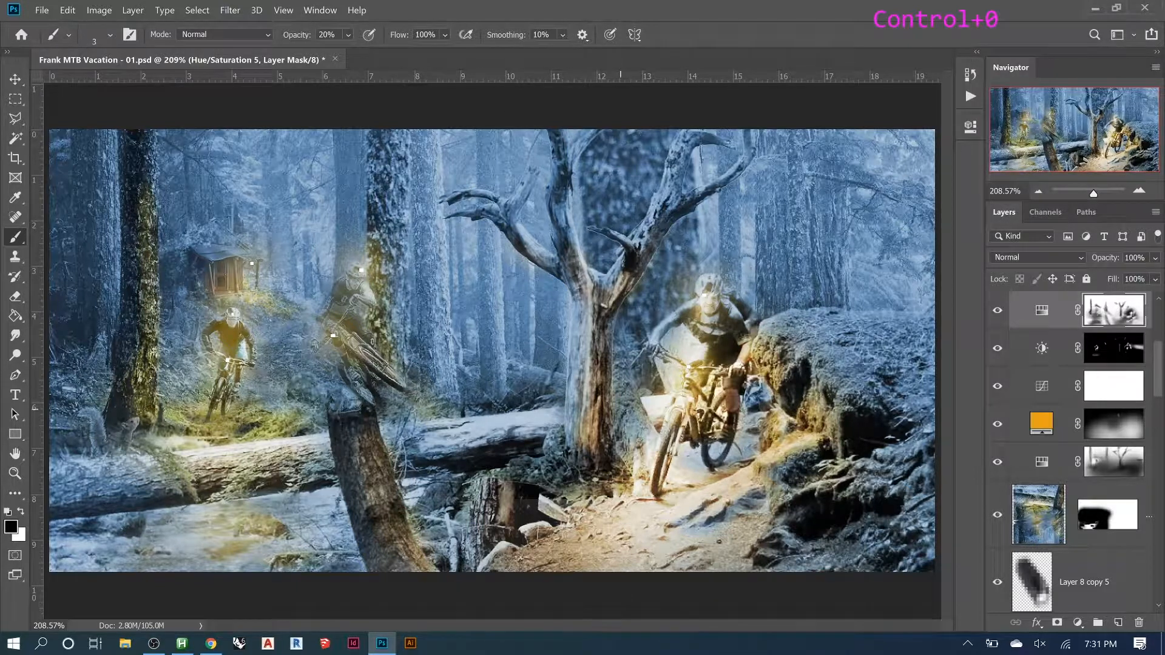
scroll(1073, 380, "up", 3)
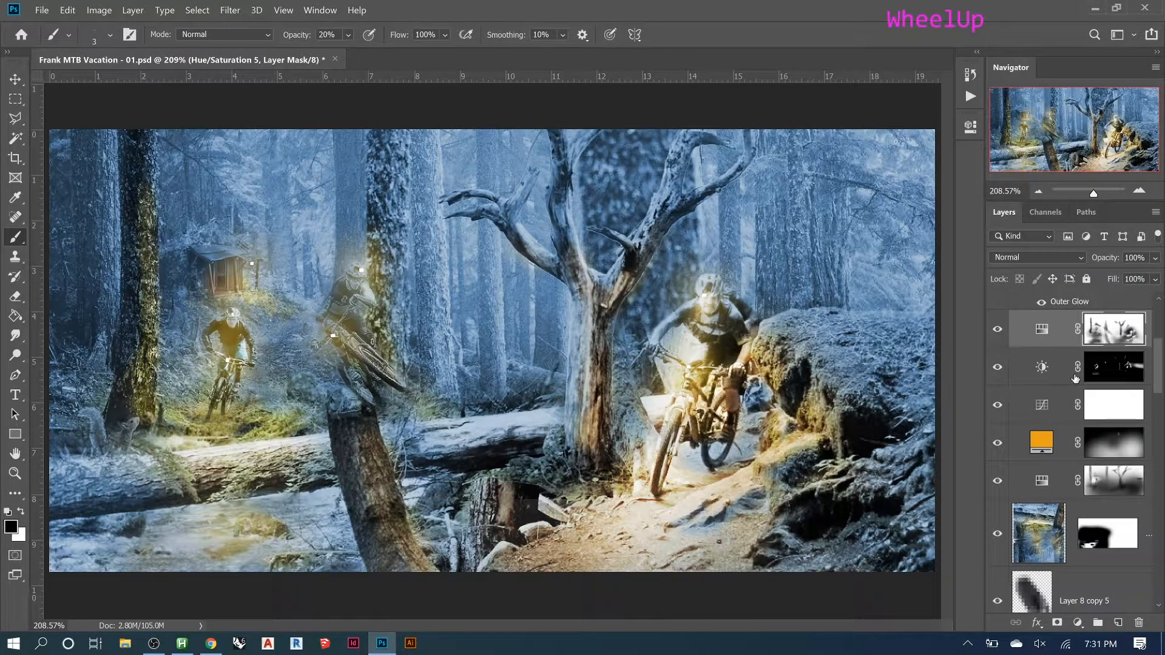
scroll(1075, 380, "up", 1)
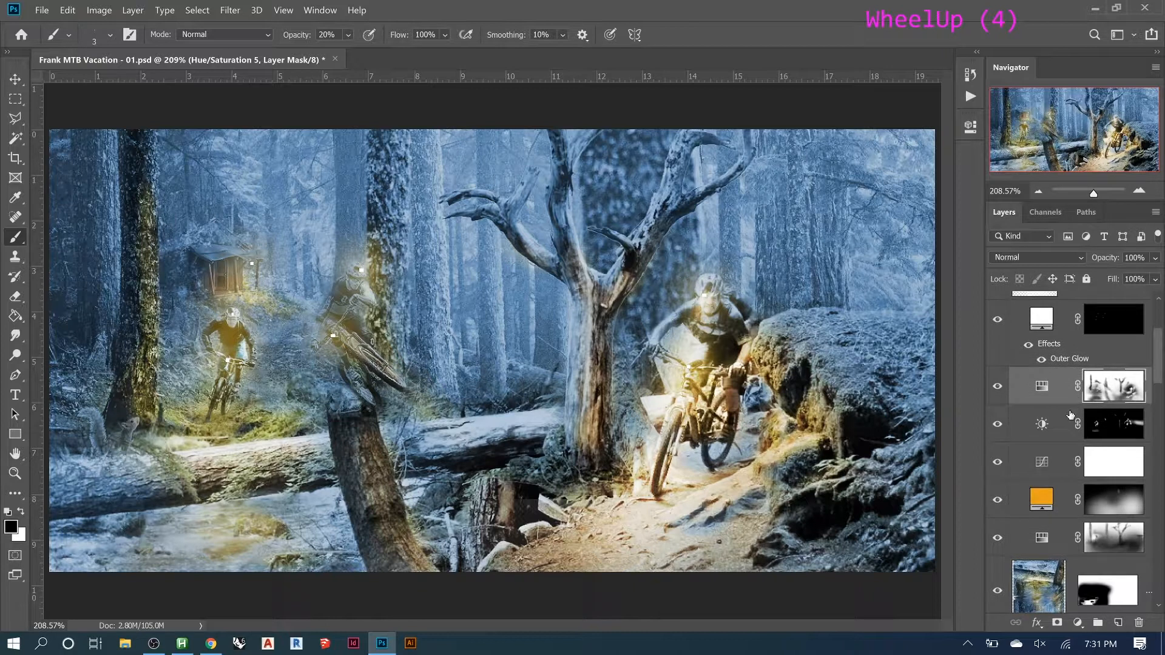
left_click(997, 500)
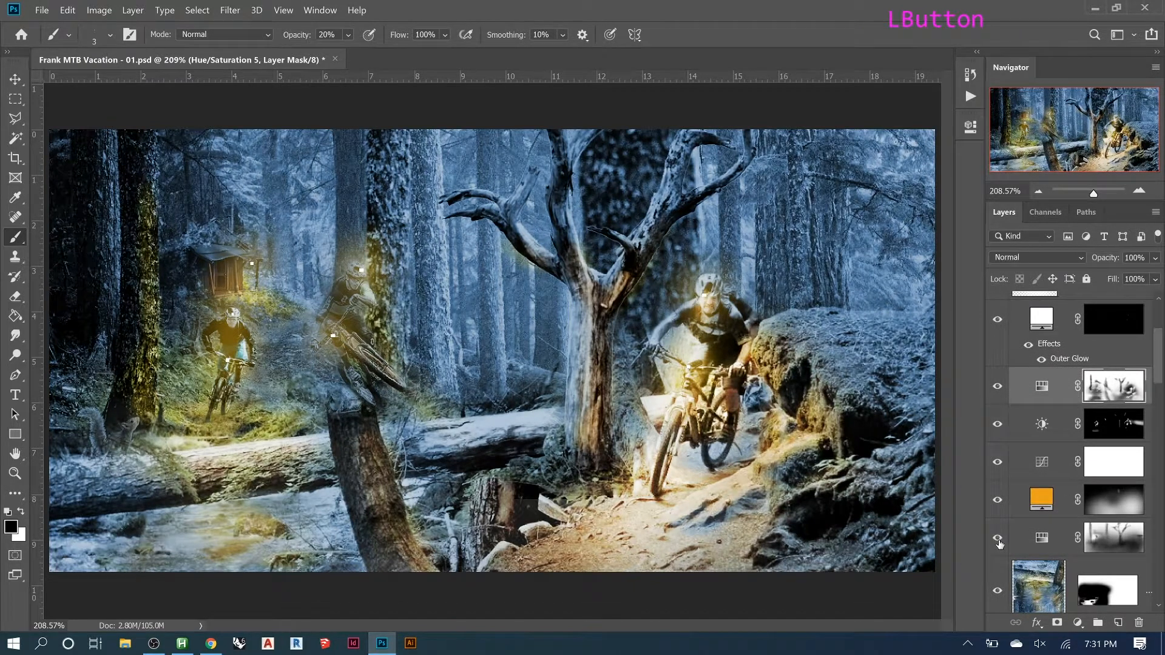
left_click(997, 501)
left_click(998, 425)
left_click(997, 425)
- Move the Brightness/Contrast 2 layer directly below Layer 7 and toggle its visibility to check its effect
left_click(1039, 428)
mouse_move(1039, 428)
left_mouse_down()
mouse_move(1044, 304)
mouse_move(1062, 605)
mouse_move(1048, 449)
left_mouse_up()
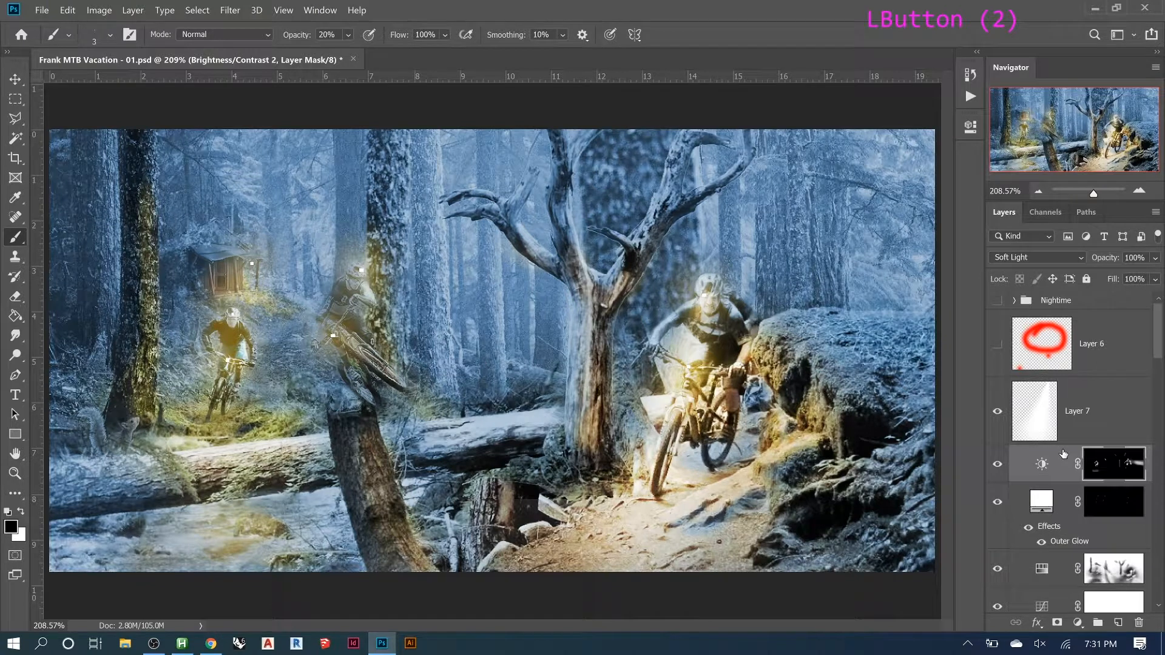
left_click(999, 468)
left_click(999, 467)
left_click(1000, 469)
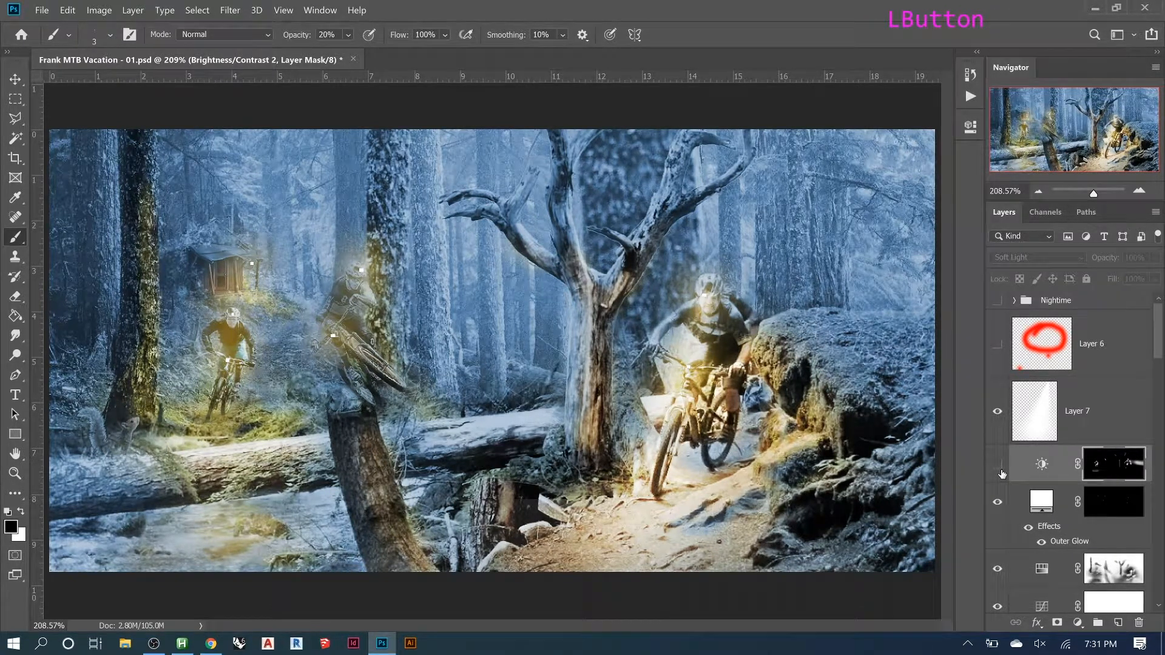
- Delete the Brightness/Contrast 2 layer's mask and replace it with a new all-black mask
right_click(1103, 469)
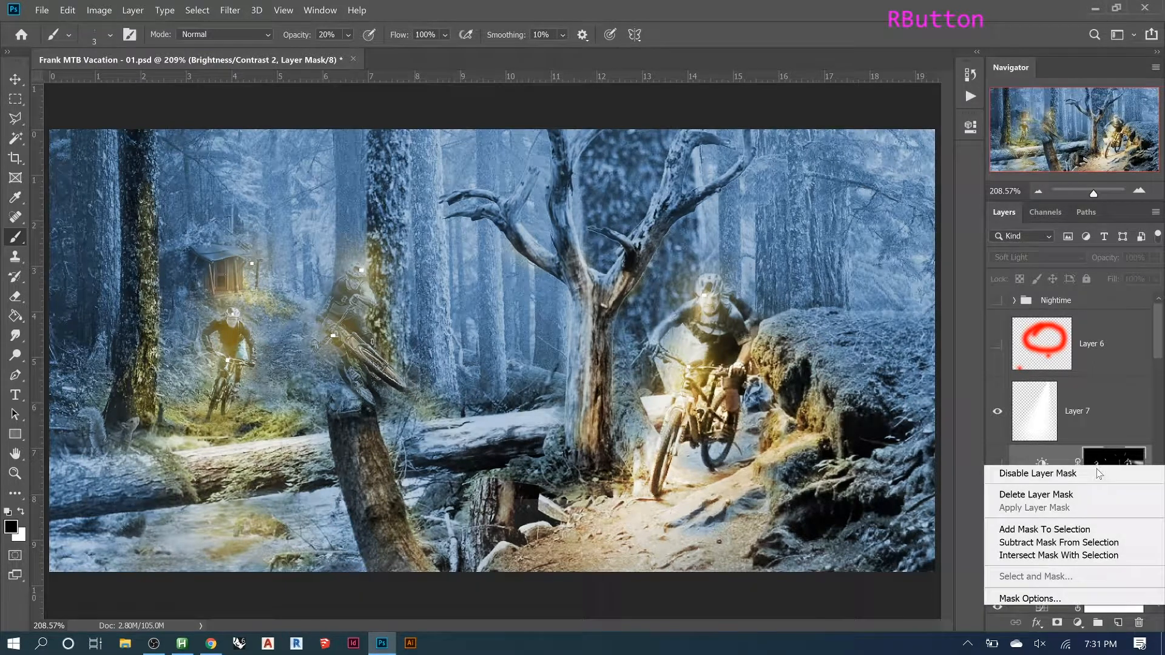
left_click(1071, 494)
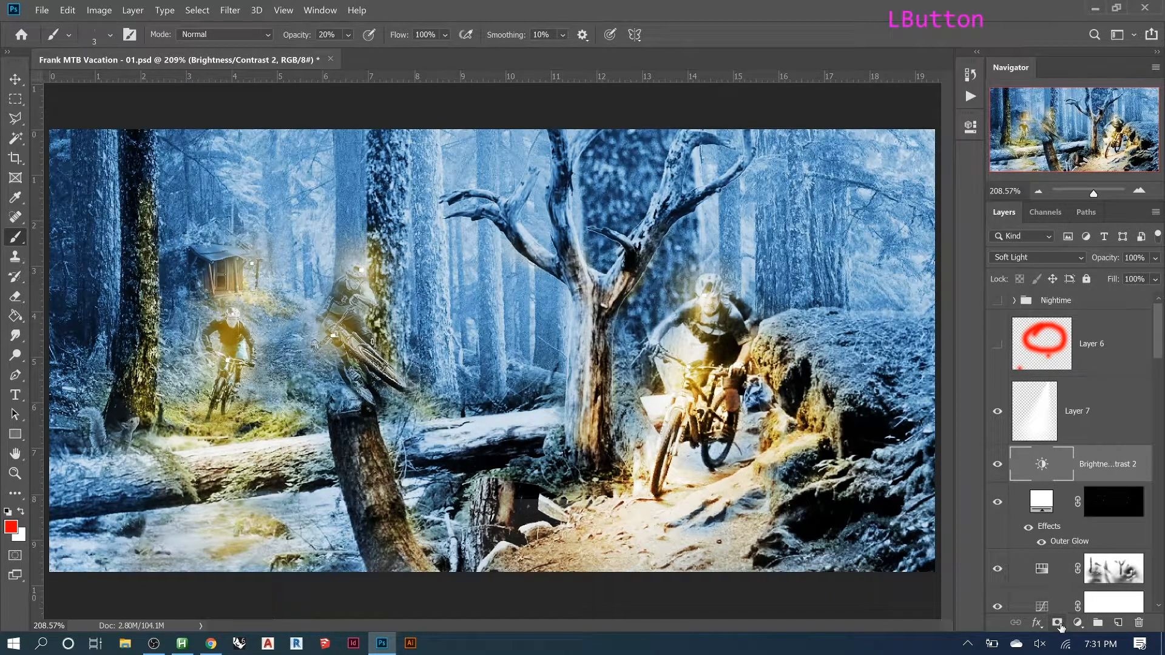
left_click(1057, 623, "alt")
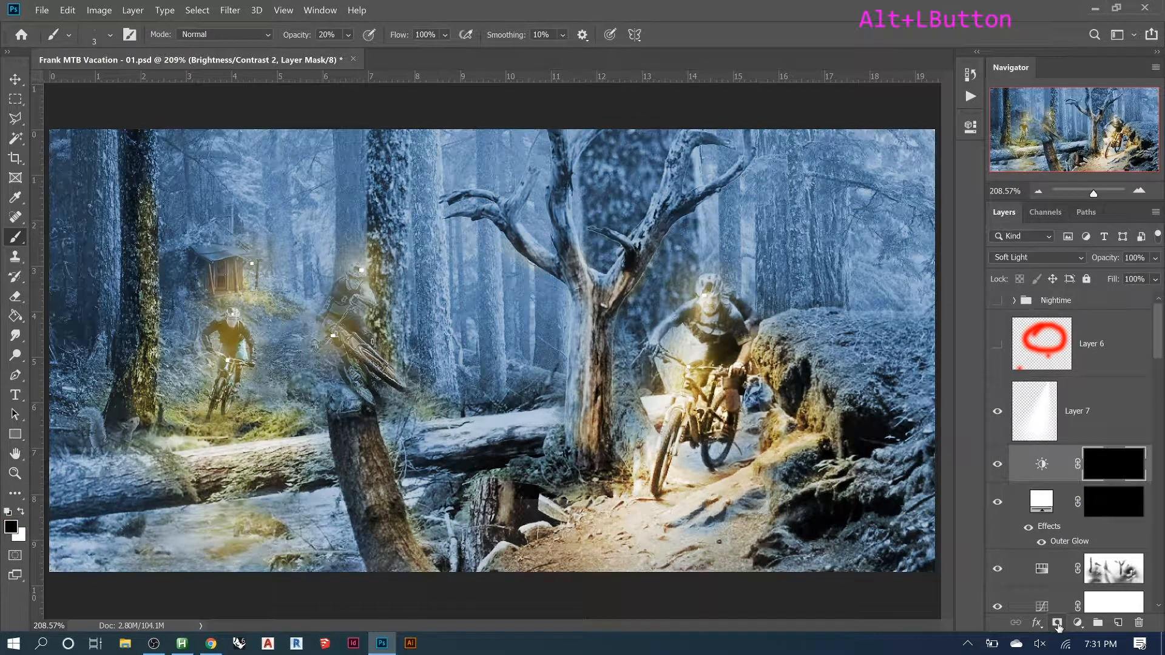
scroll(1059, 465, "up", 2)
scroll(1059, 465, "down", 2)
scroll(1058, 464, "down", 1)
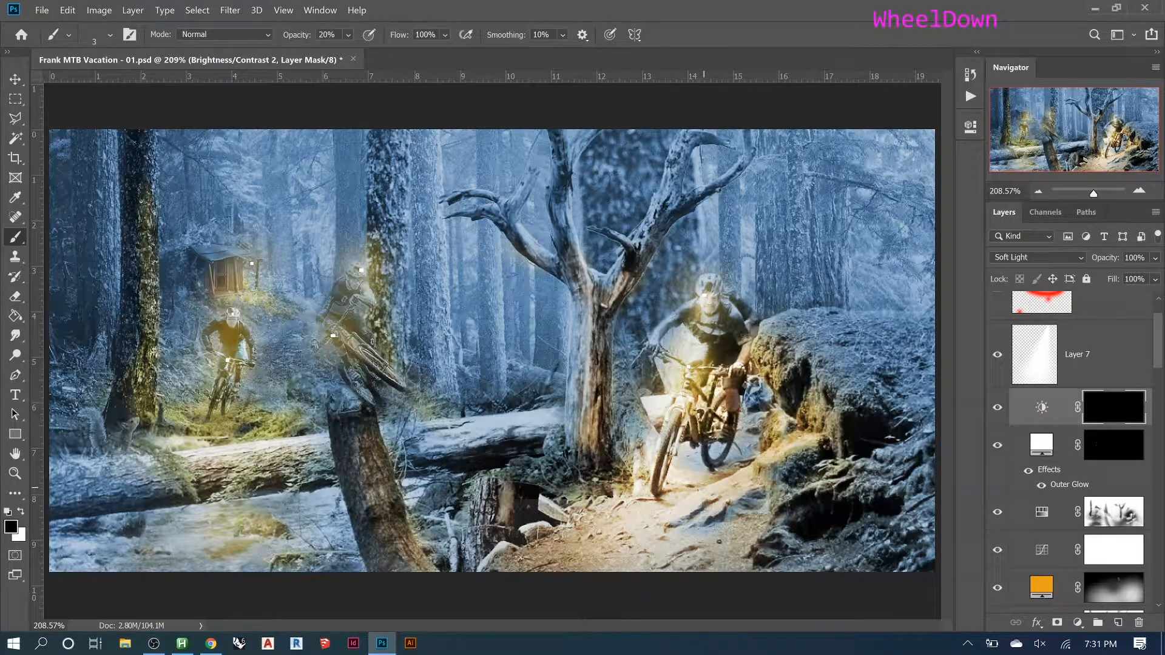
- Set a white 9 px brush at 70% opacity and paint highlights on the trail rocks beneath the front rider's bike
key("x")
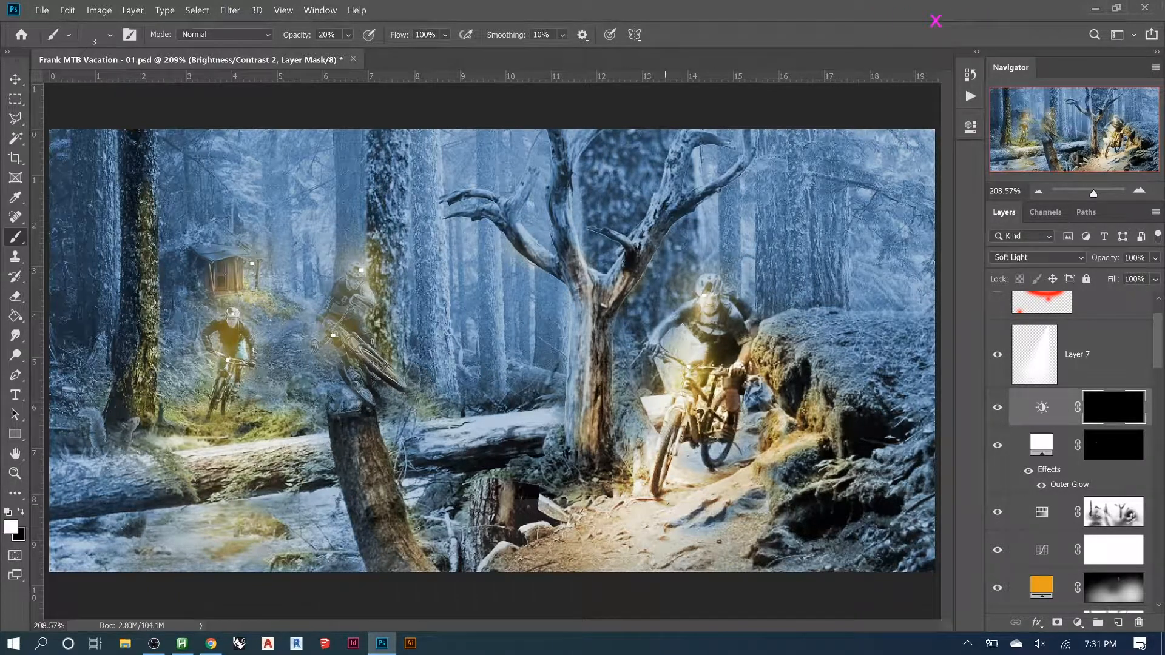
key("bracketright")
key("bracketright")
key("bracketright")
key("bracketright")
key("bracketright")
key("bracketright")
left_click(728, 480)
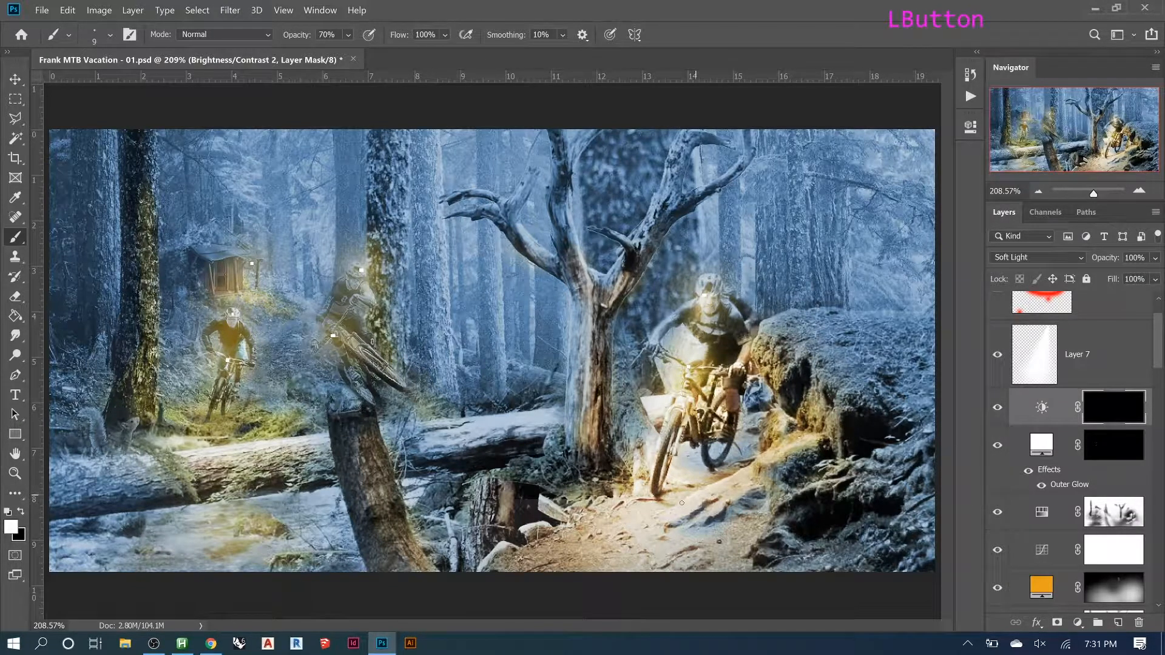
left_click(766, 457)
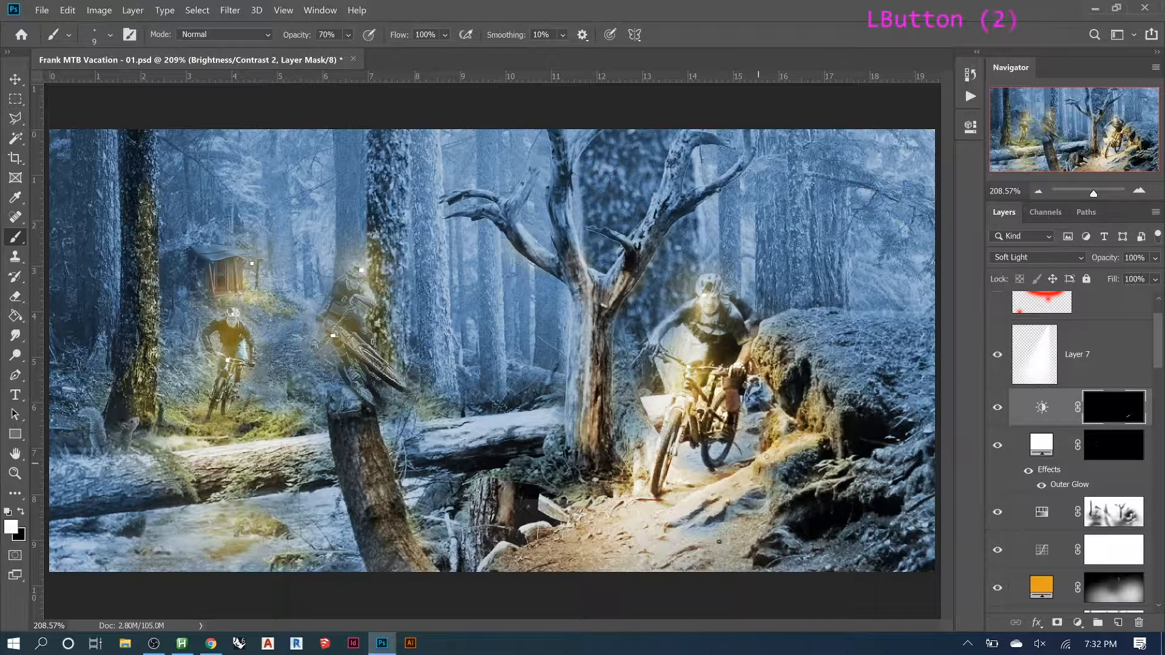
- Paint white highlights along the edge of the mossy rock beside the front rider on the brightness mask
left_click(763, 332)
left_click(760, 341)
left_click(757, 351)
left_click(759, 357)
left_click(762, 364)
- Dab white highlights onto the front rider's arm and the front wheel area of the bike
left_click(676, 330)
left_click(675, 328)
left_click(675, 327)
left_click(673, 411)
left_click(674, 413)
left_click(674, 414)
left_click(674, 415)
left_click(663, 437)
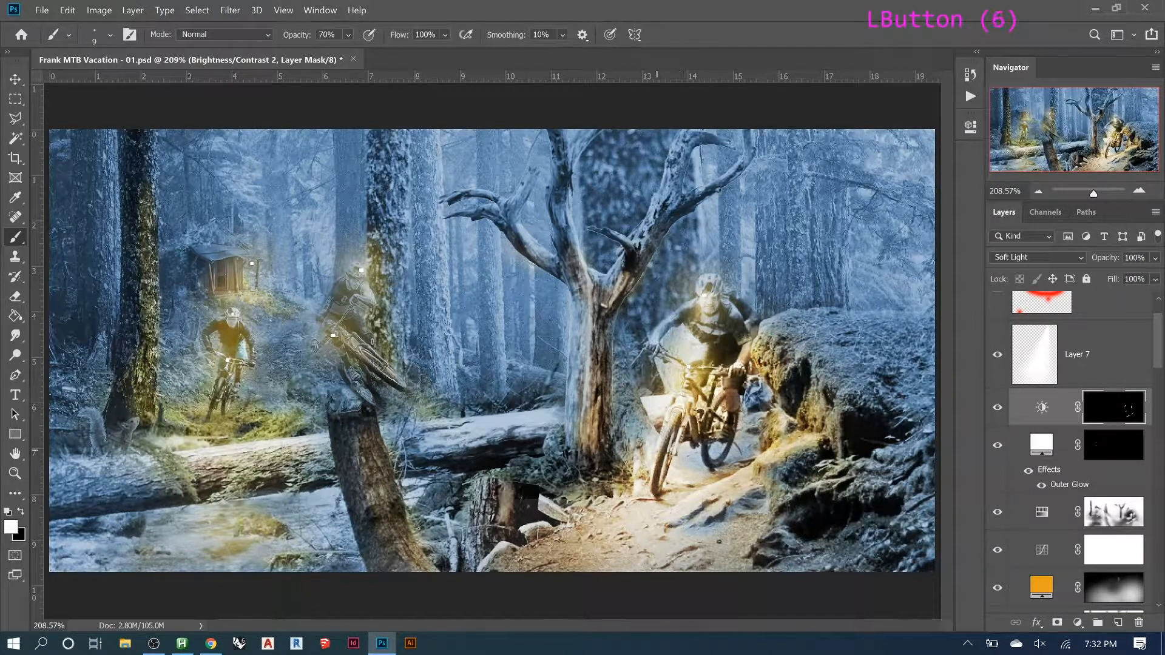
- Paint highlights down the side of the bare tree trunk that faces the front rider
left_click(611, 347)
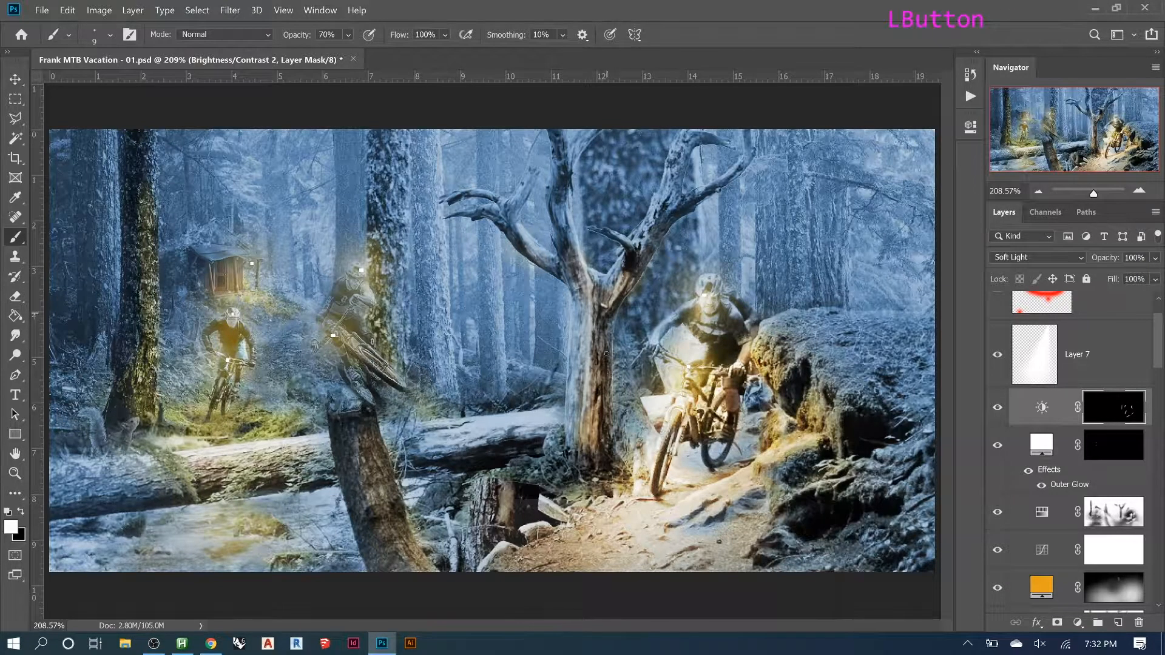
left_click(609, 349)
left_click(605, 373)
left_click(601, 395)
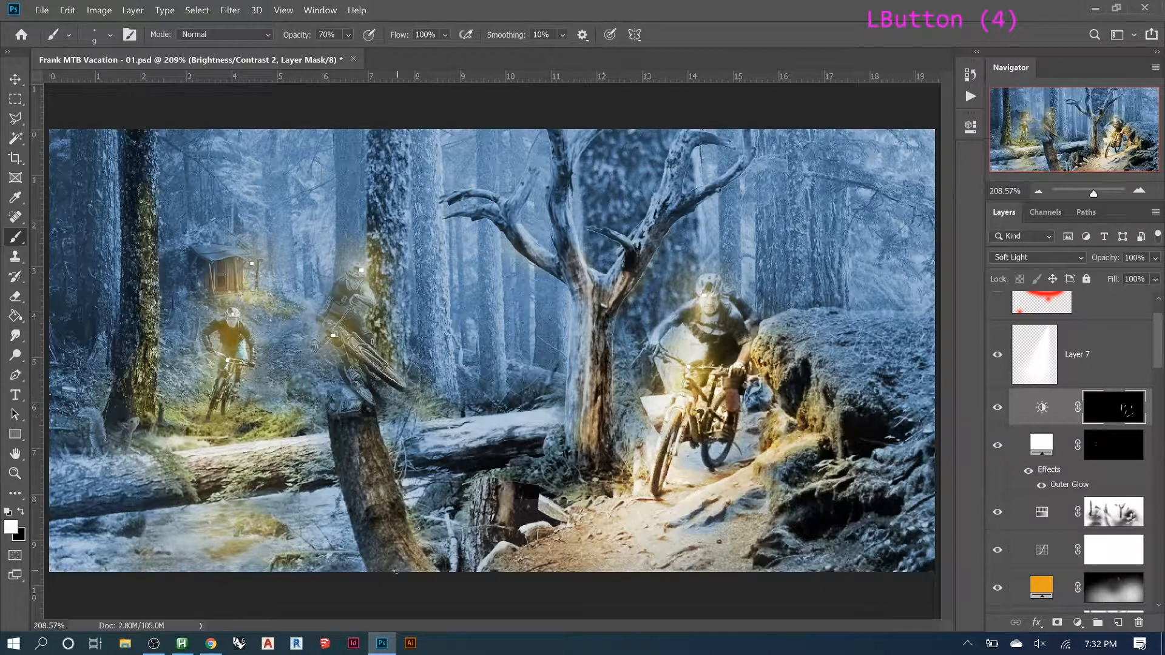
- Paint highlights along the lit side of the leaning foreground stump on the brightness mask
left_click(405, 499)
left_click(429, 563)
left_click(428, 561)
left_click(425, 554)
left_click(395, 491)
left_click(424, 540)
- Highlight the leftmost rider's bike and upper body, undoing the first shoulder dab and repainting it
left_click(217, 400)
left_click(224, 391)
left_click(228, 379)
left_click(229, 363)
left_click(244, 332)
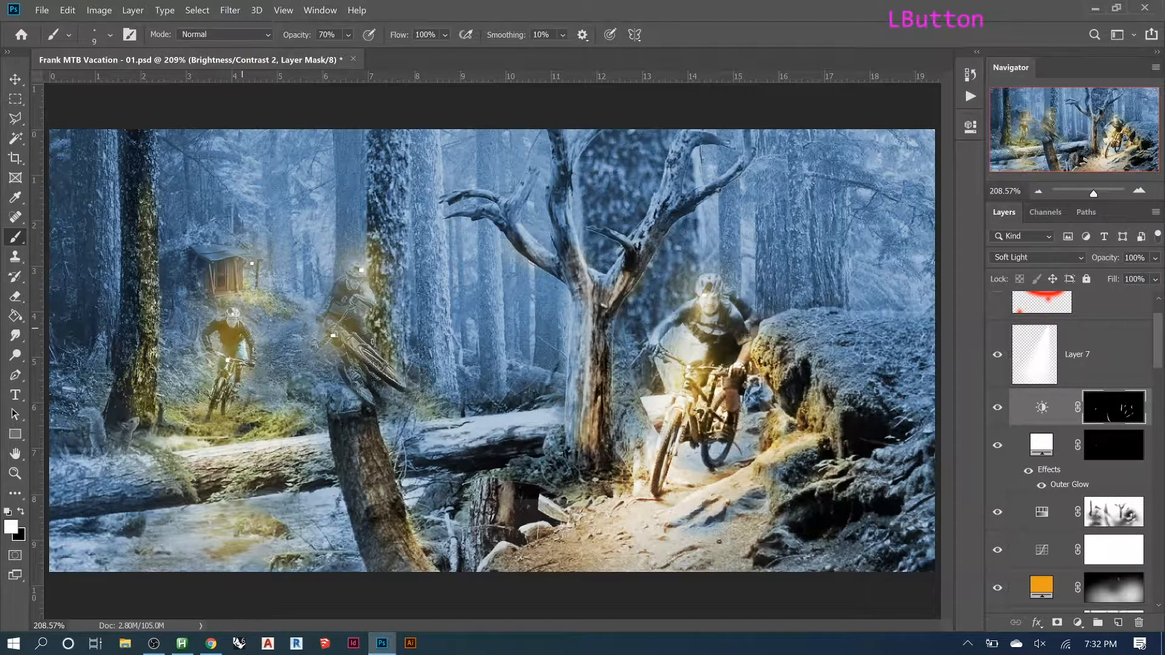
key("ctrl+z")
left_click(245, 326)
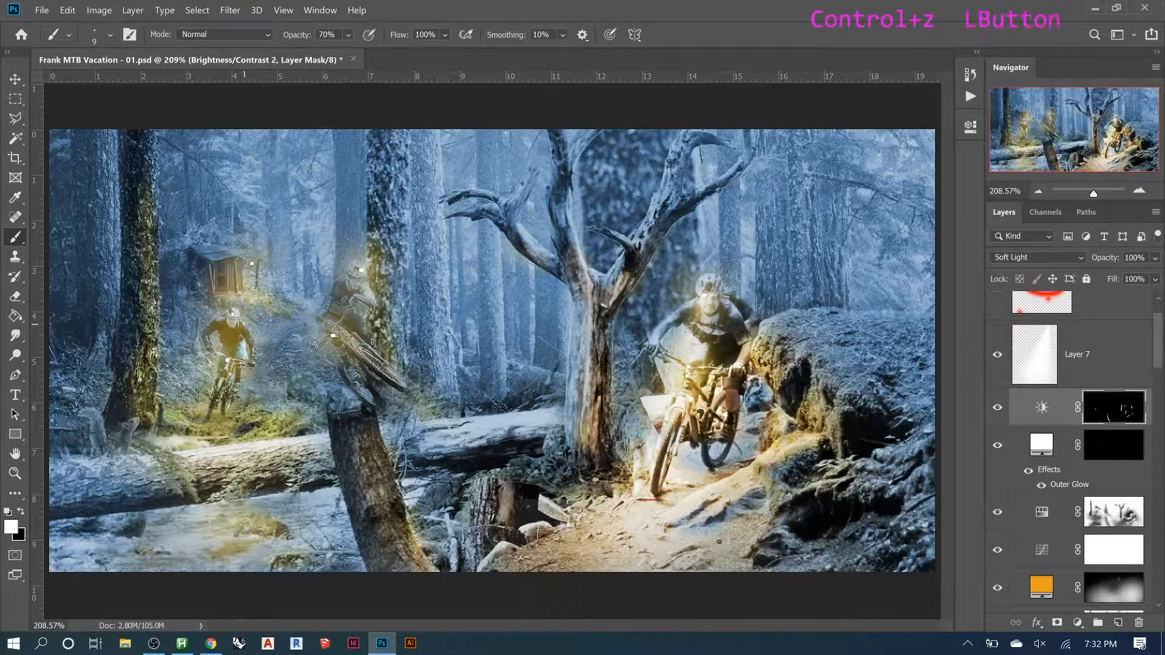
left_click(251, 362)
- Dab white highlights over the jumping middle rider's torso, shoulder and arms on the brightness mask
left_click(364, 307)
left_click(356, 297)
left_click(342, 311)
left_click(355, 300)
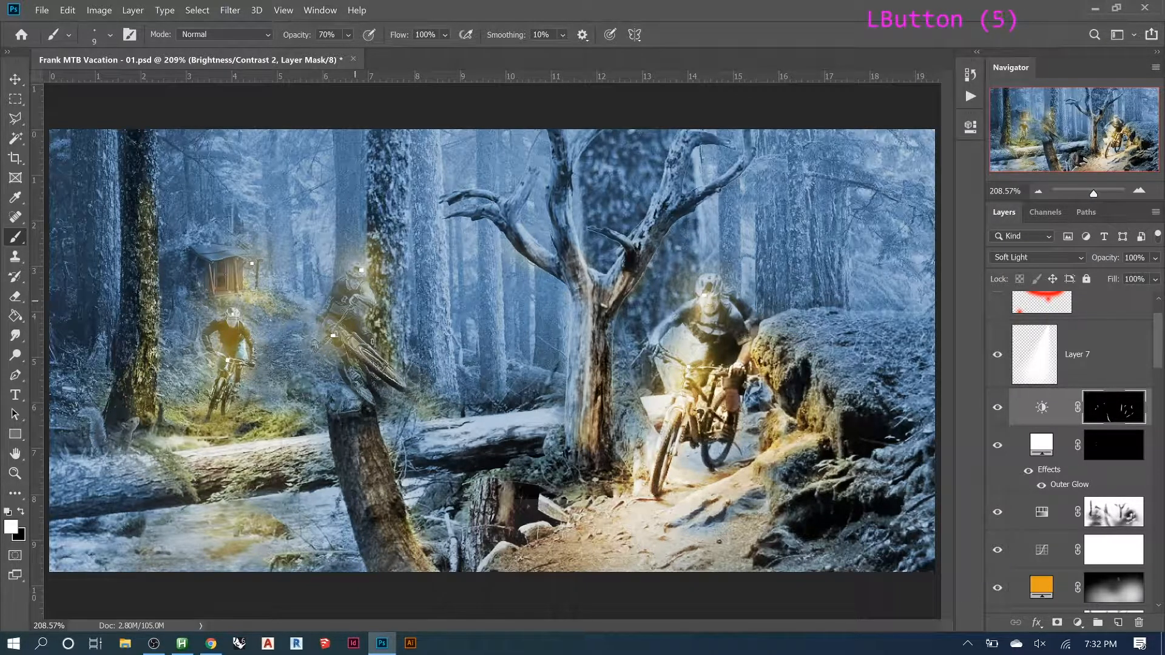
left_click(367, 291)
left_click(364, 287)
left_click(365, 288)
left_click(368, 297)
left_click(363, 296)
left_click(362, 296)
left_click(356, 296)
left_click(350, 322)
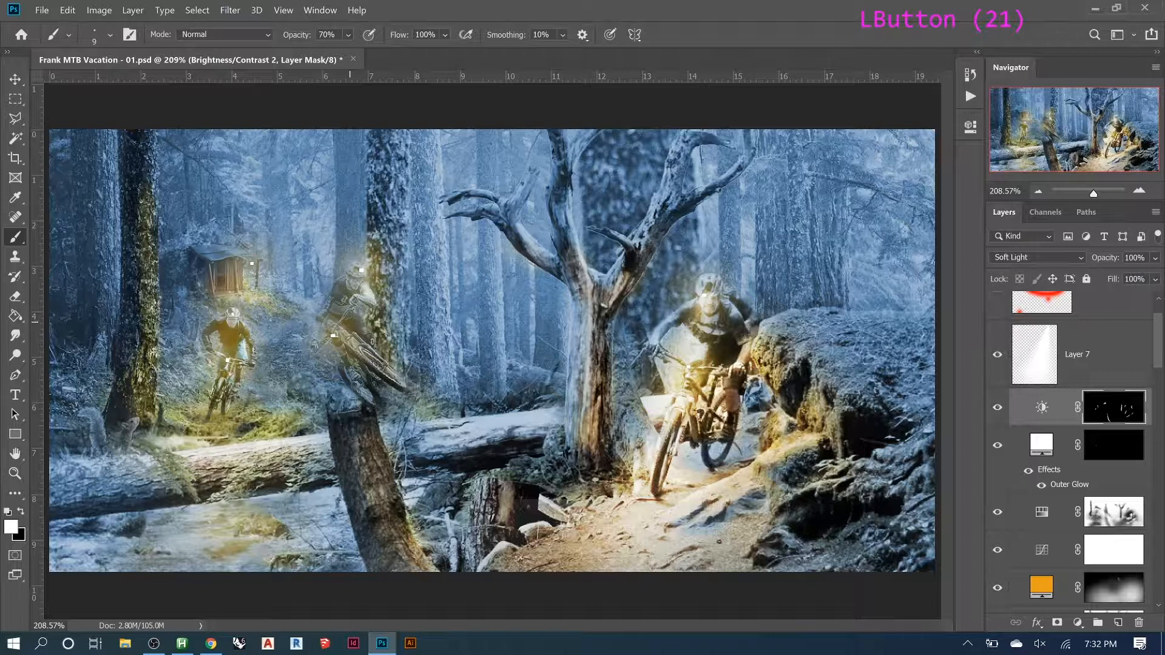
- Paint highlights along the jumping rider's handlebars, bike frame and leg, plus one dab beside the rider
left_click(331, 344)
left_click(333, 344)
left_click(350, 344)
left_click(354, 345)
left_click(356, 347)
left_click(360, 348)
left_click(357, 350)
left_click(357, 350)
left_click(359, 352)
left_click(356, 371)
left_click(360, 373)
left_click(328, 309)
- Add further highlight dabs to the leftmost rider's arms, chest and handlebars
left_click(256, 320)
left_click(247, 326)
left_click(238, 330)
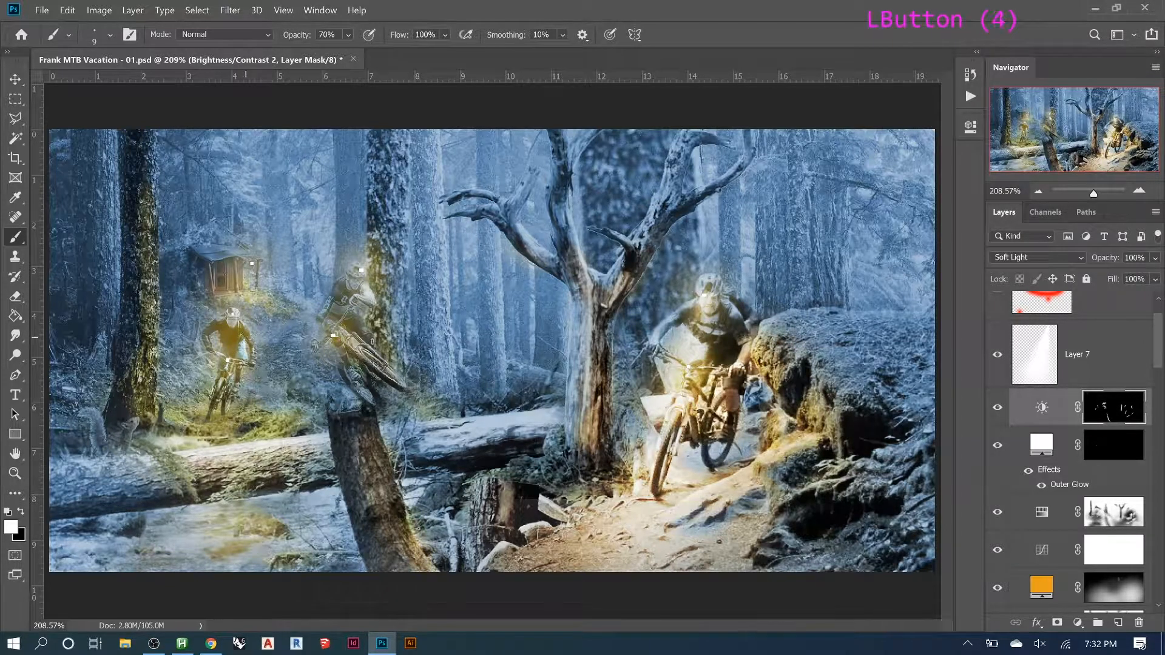
left_click(217, 324)
left_click(217, 324)
left_click(219, 324)
left_click(227, 360)
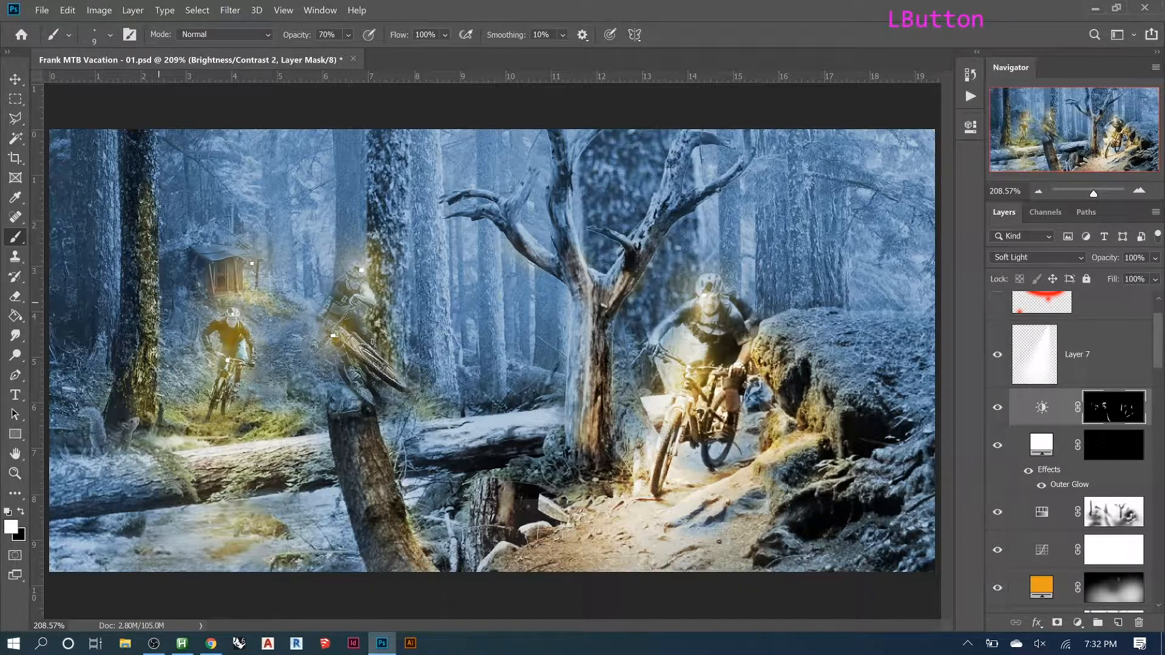
- Paint highlights down the lit edge of the leftmost dark tree trunk, along the fallen log and across the stump
left_click_drag(157, 340, 156, 398)
left_click_drag(177, 454, 295, 443)
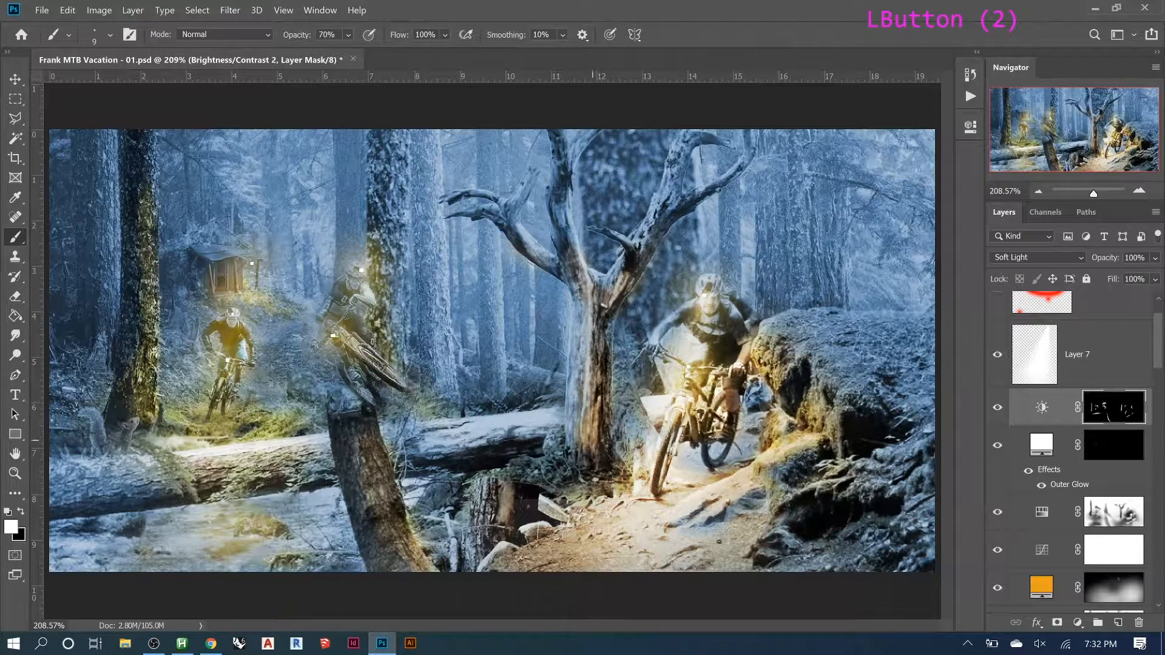
left_click(376, 457)
left_click(378, 456)
left_click(379, 456)
left_click(380, 456)
left_click(398, 452)
- Try a lightness of +30 and other saturation and hue values on Hue/Saturation 2, then reset it to defaults and undo the reset
scroll(1052, 446, "down", 5)
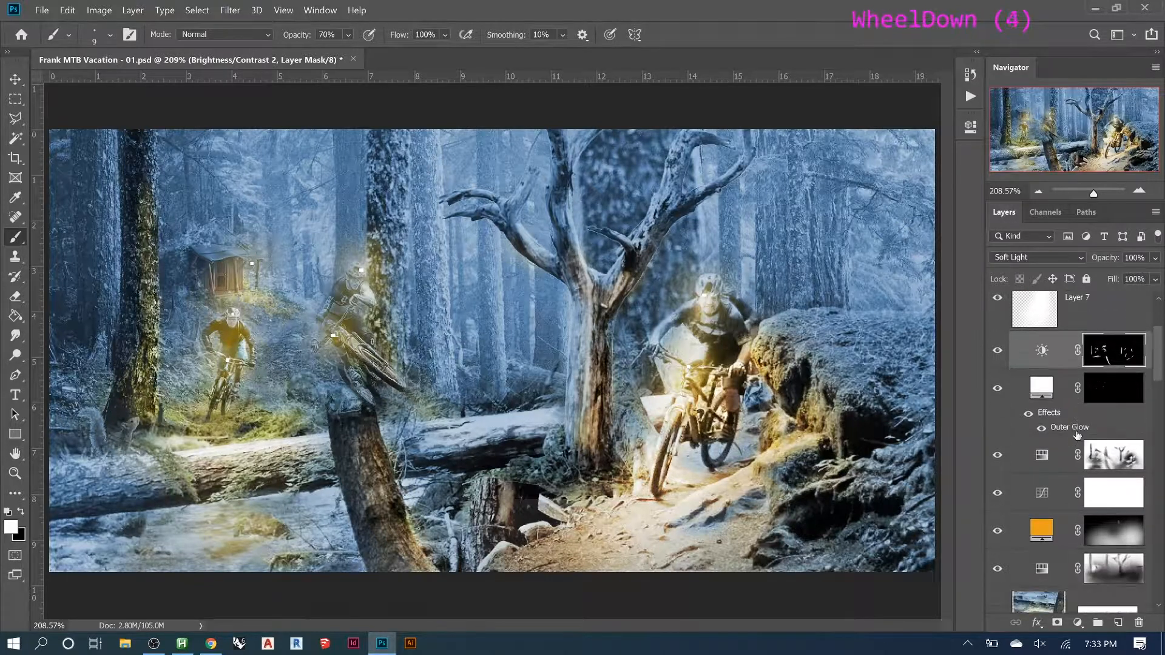
left_click(1006, 532)
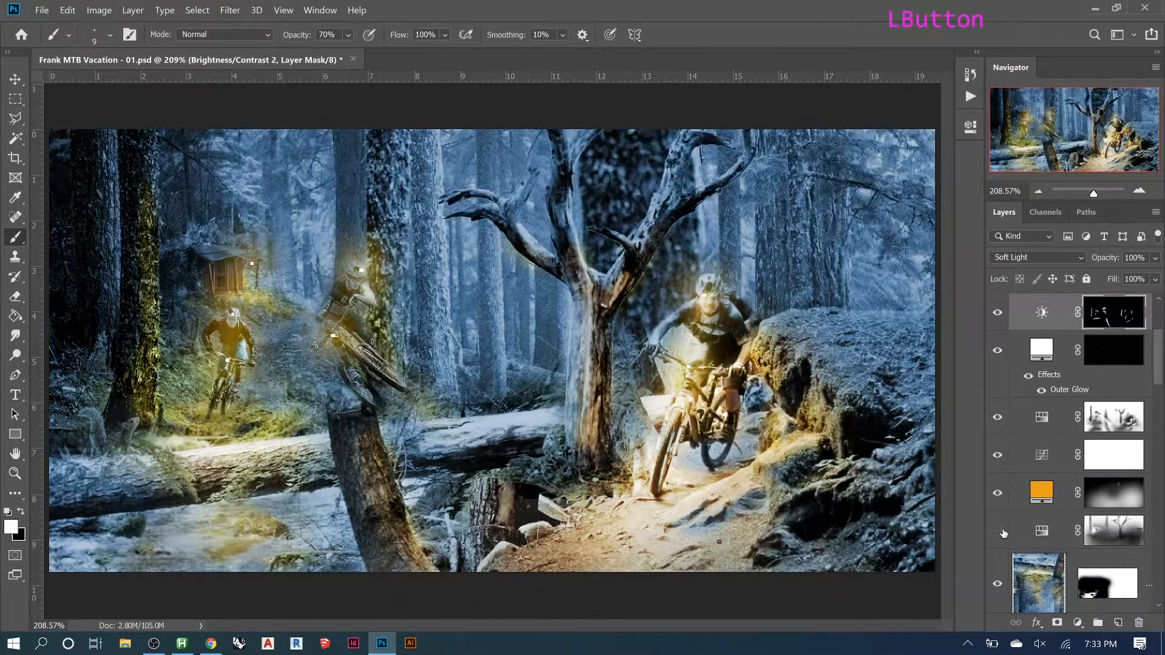
left_click(1008, 533)
double_click(1042, 531)
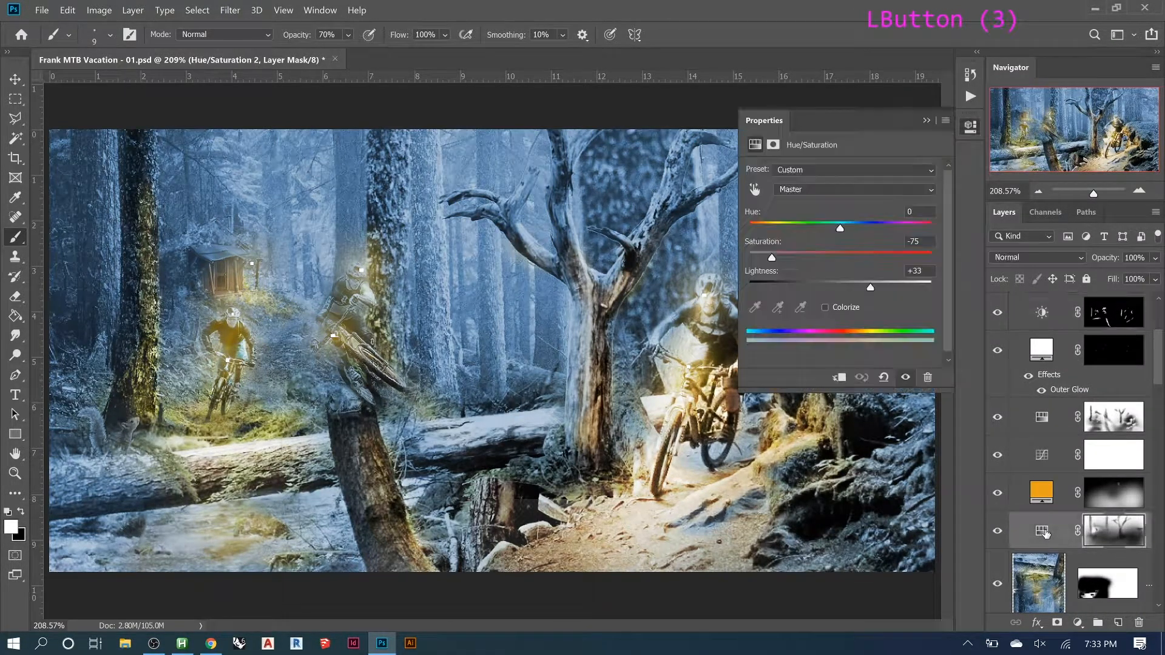
mouse_move(869, 287)
left_mouse_down()
mouse_move(886, 289)
mouse_move(841, 288)
mouse_move(869, 286)
left_mouse_up()
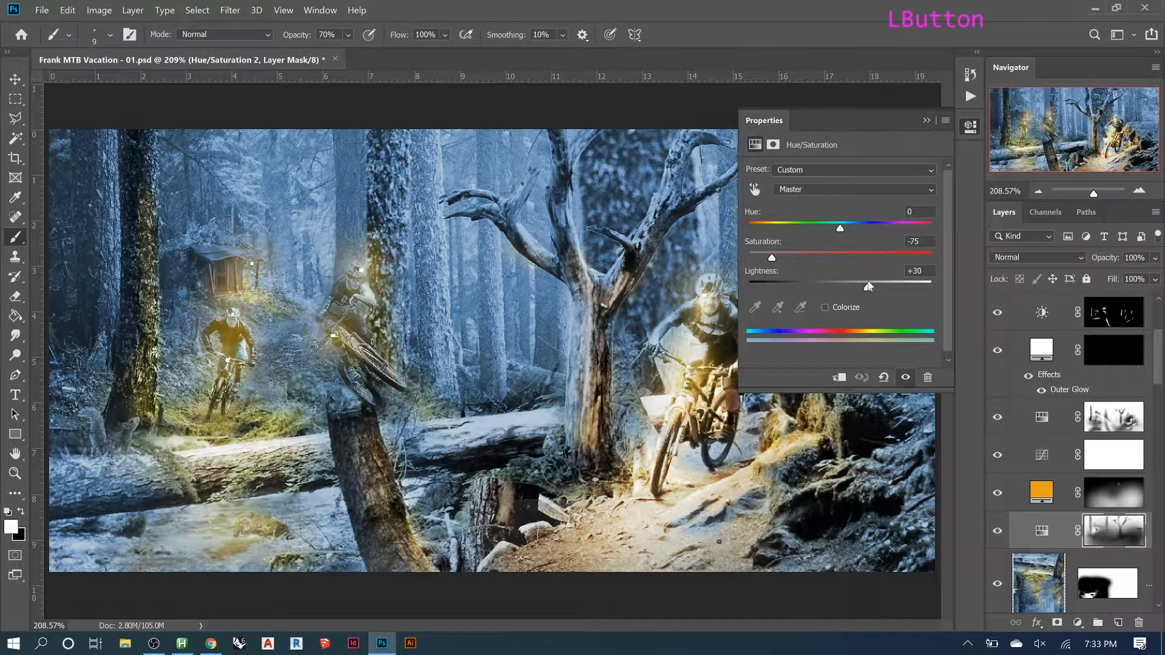
mouse_move(772, 259)
left_mouse_down()
mouse_move(752, 259)
mouse_move(879, 260)
mouse_move(776, 265)
mouse_move(790, 266)
left_mouse_up()
mouse_move(844, 227)
left_mouse_down()
mouse_move(908, 230)
mouse_move(829, 233)
left_mouse_up()
left_click(885, 378)
left_click(885, 379)
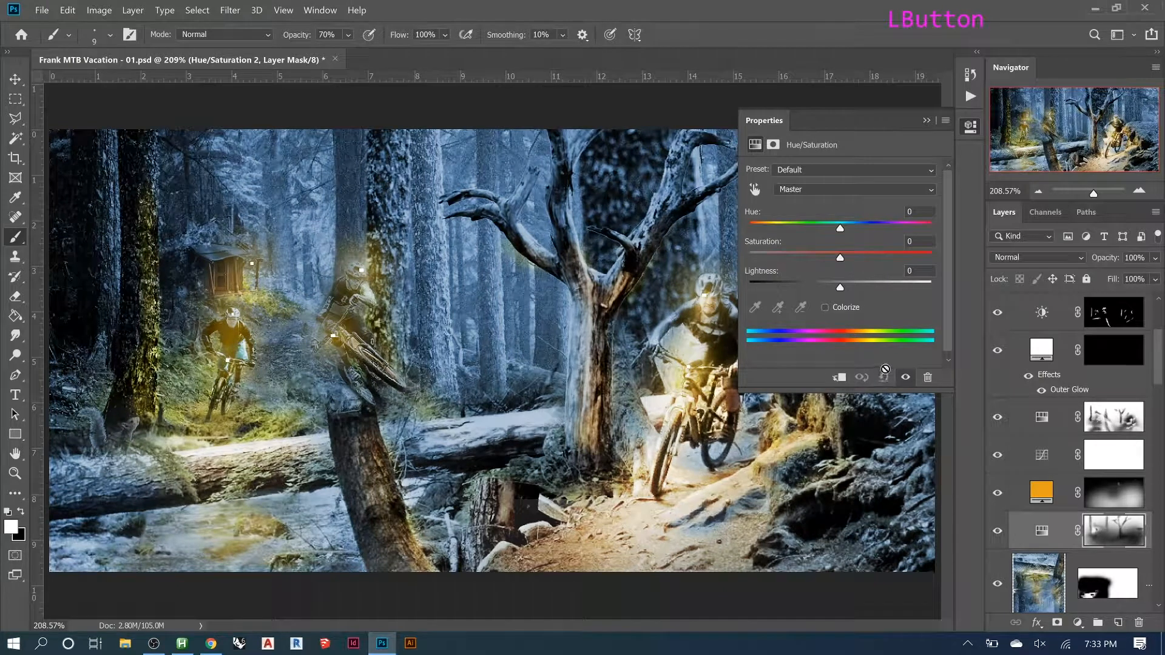
key("ctrl+z")
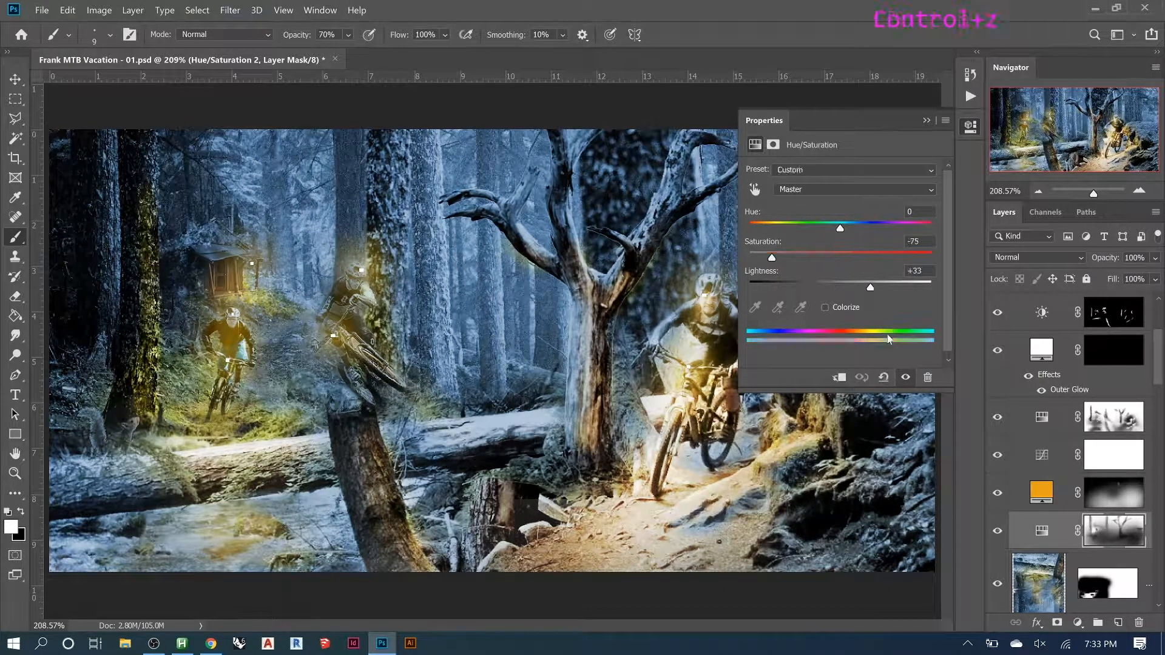
- Set the colorizing Hue/Saturation 5 adjustment to hue 207, saturation 36 and lightness -29
left_click(924, 123)
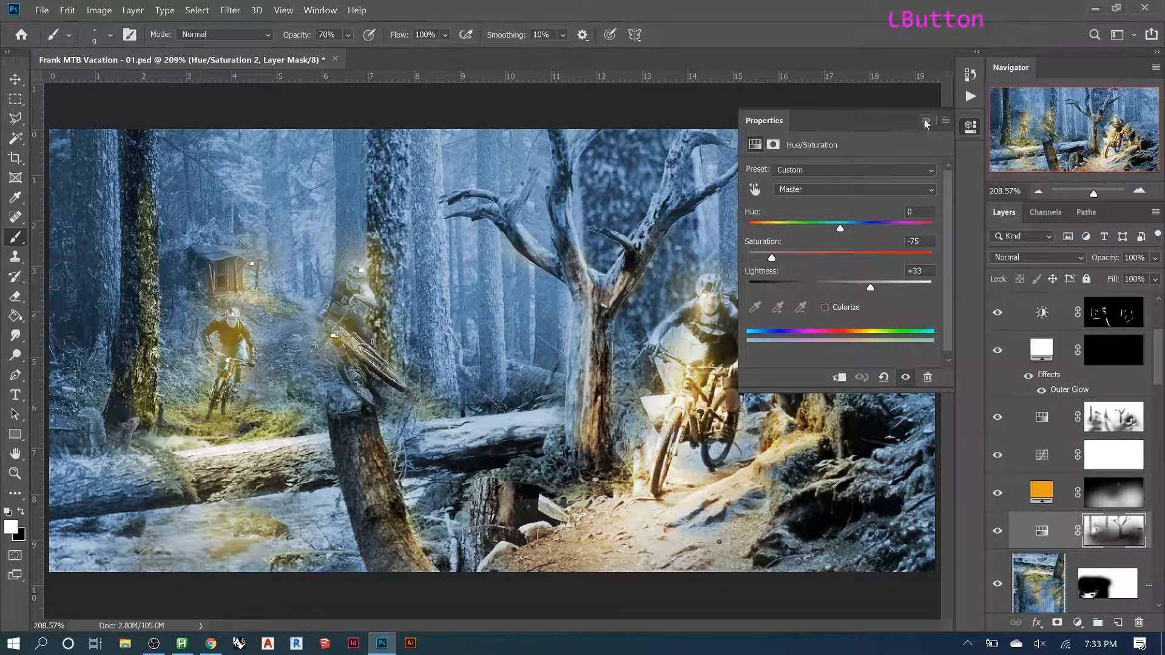
left_click(927, 121)
left_click(1044, 418)
left_click(998, 417)
left_click(998, 417)
double_click(1042, 417)
mouse_move(827, 290)
left_mouse_down()
mouse_move(843, 294)
mouse_move(811, 297)
left_mouse_up()
left_click_drag(813, 257, 788, 269)
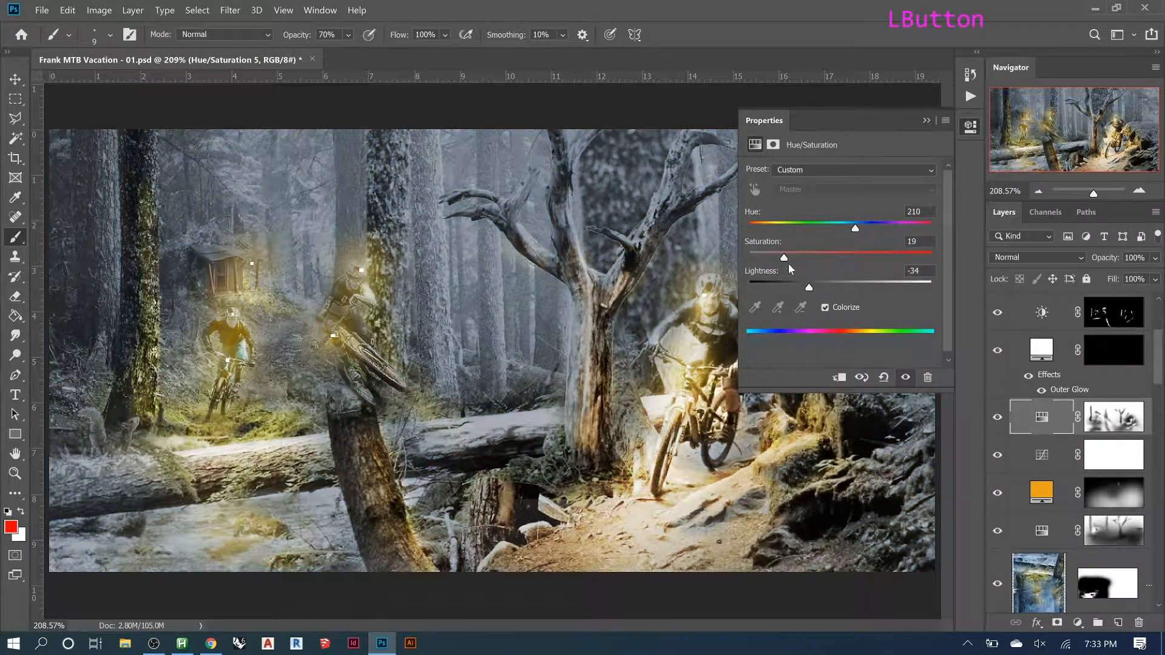
left_click_drag(803, 267, 799, 265)
left_click_drag(855, 230, 861, 232)
left_click_drag(855, 233, 854, 233)
left_click_drag(810, 288, 816, 262)
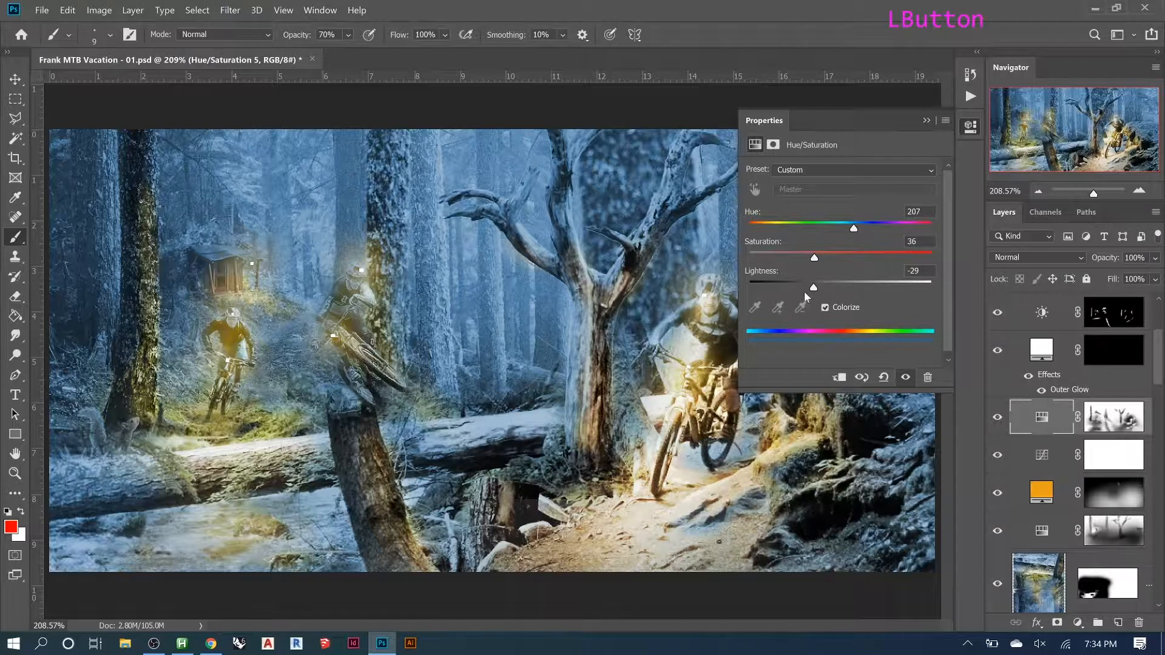
left_click_drag(813, 288, 814, 289)
left_click(928, 121)
- Try the Curves 1 adjustment above Hue/Saturation 5, then return it to its place below that layer
scroll(1078, 448, "up", 4)
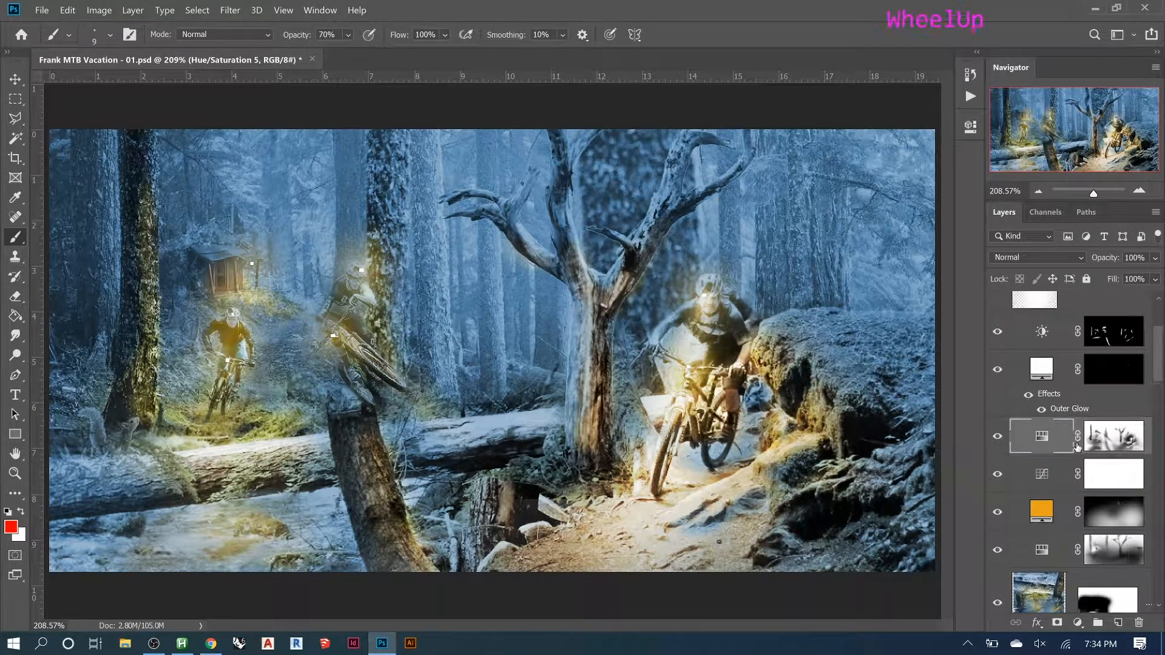
scroll(1056, 454, "down", 1)
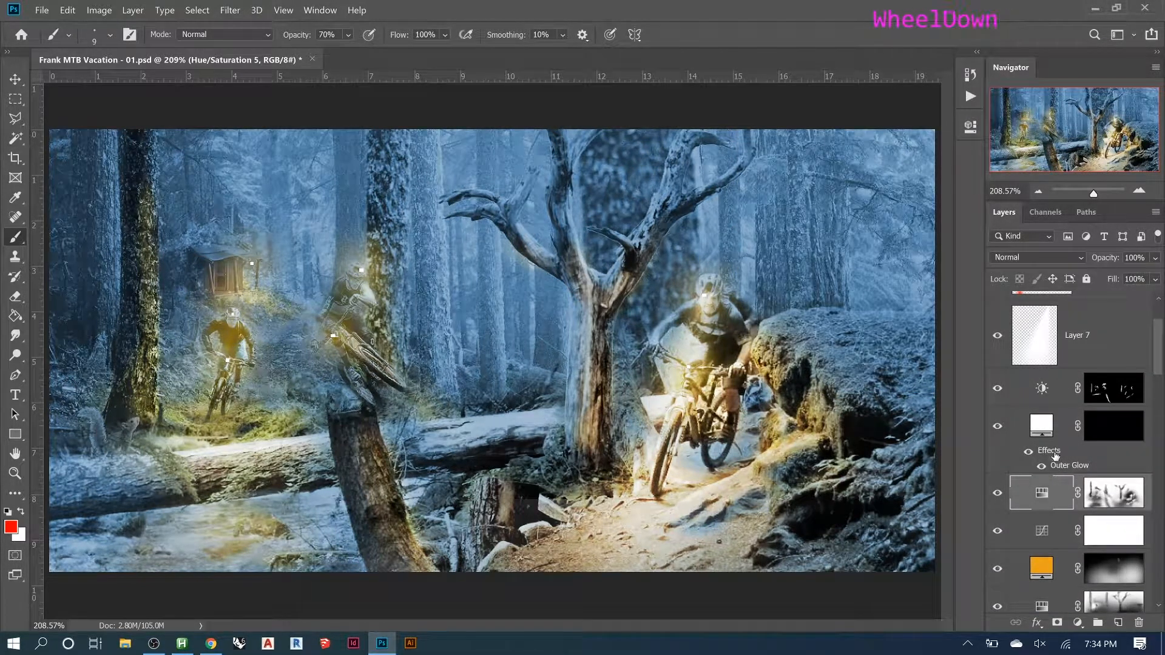
left_click(1038, 517)
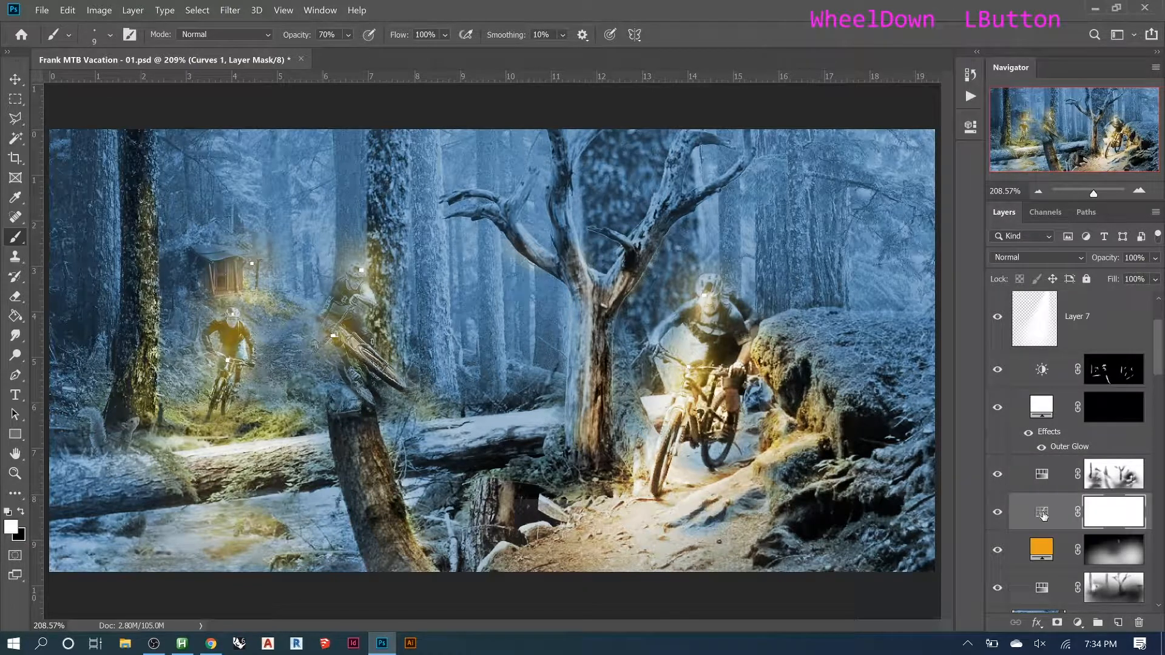
left_click_drag(1039, 516, 1042, 471)
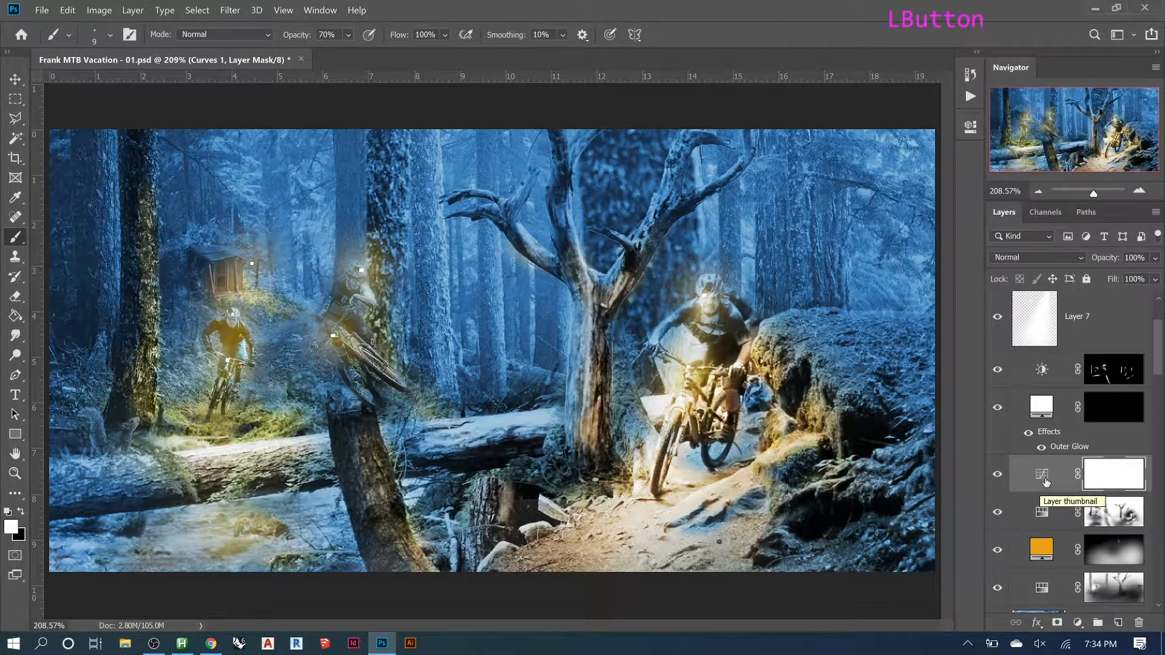
left_click_drag(1046, 483, 1054, 529)
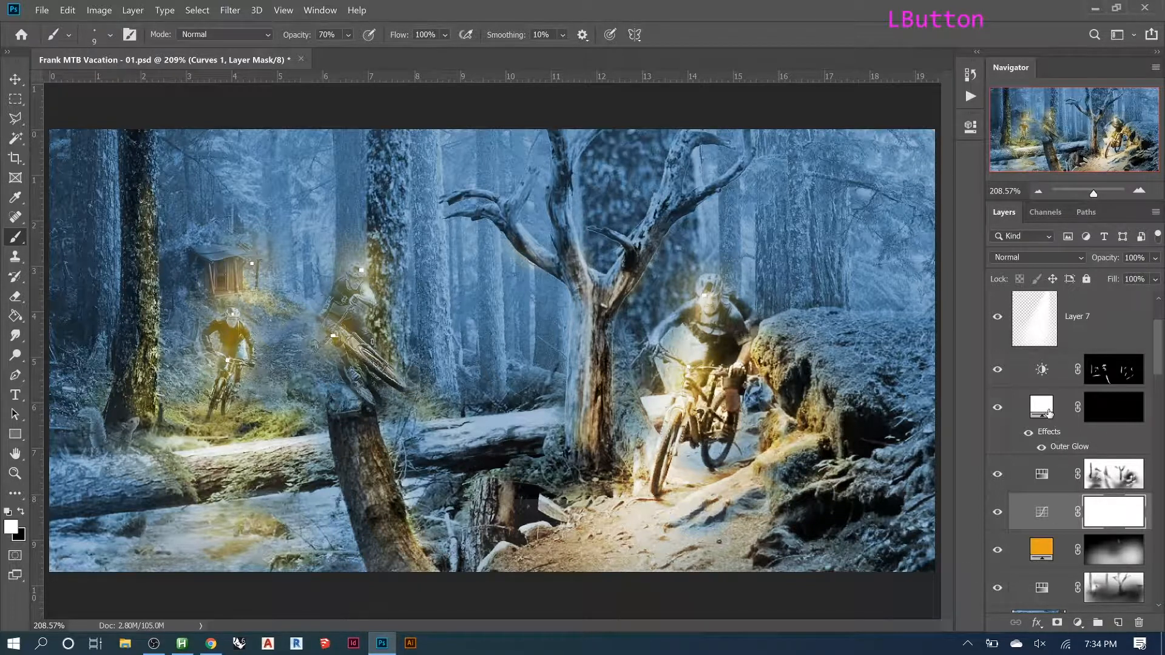
- Set Layer 7's opacity to 21%
left_click(1061, 325)
left_click(1060, 325)
left_click_drag(1111, 259, 1098, 262)
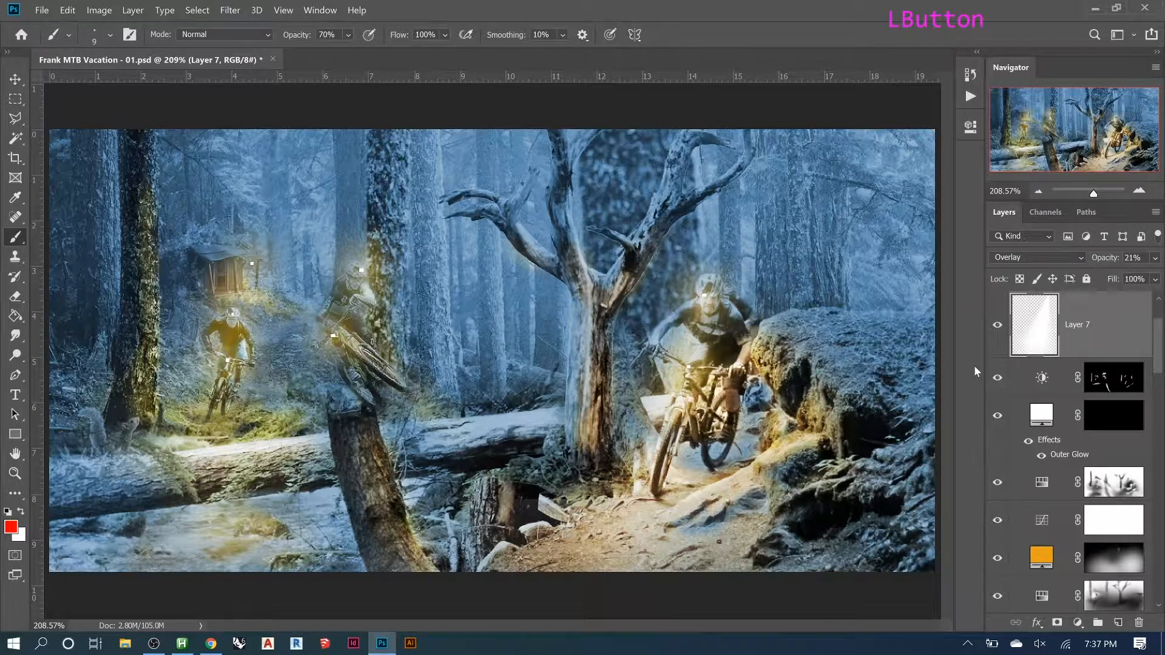
- Add a Curves adjustment layer above the Nightime group and pull its white point slightly inward
scroll(1081, 433, "up", 3)
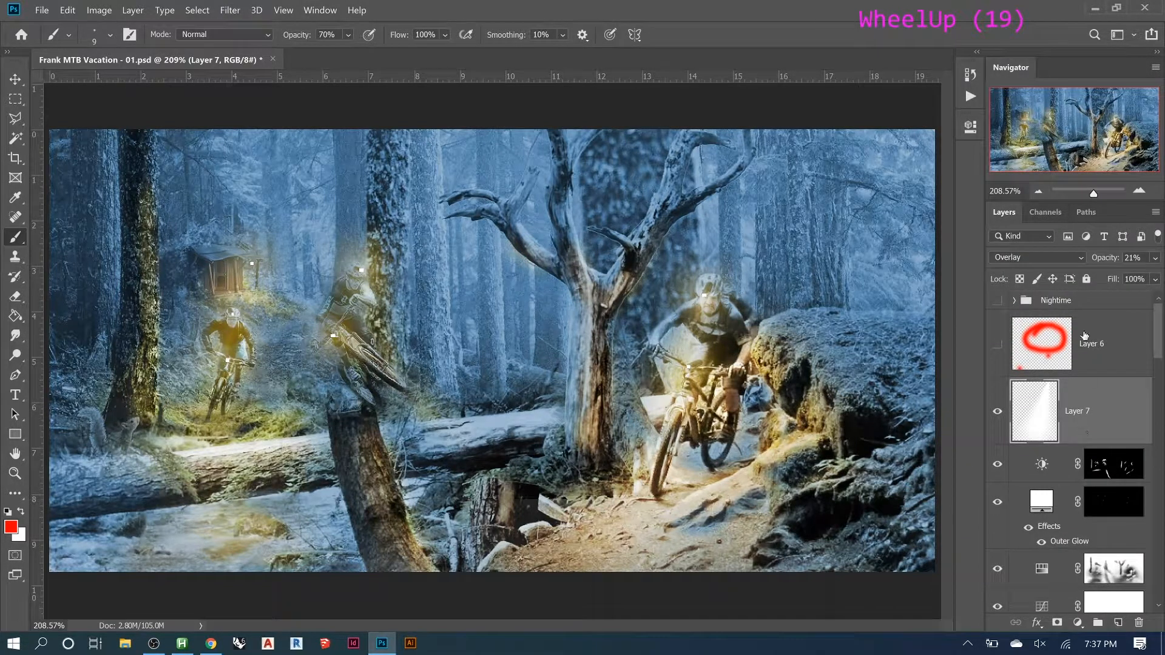
left_click(1094, 302)
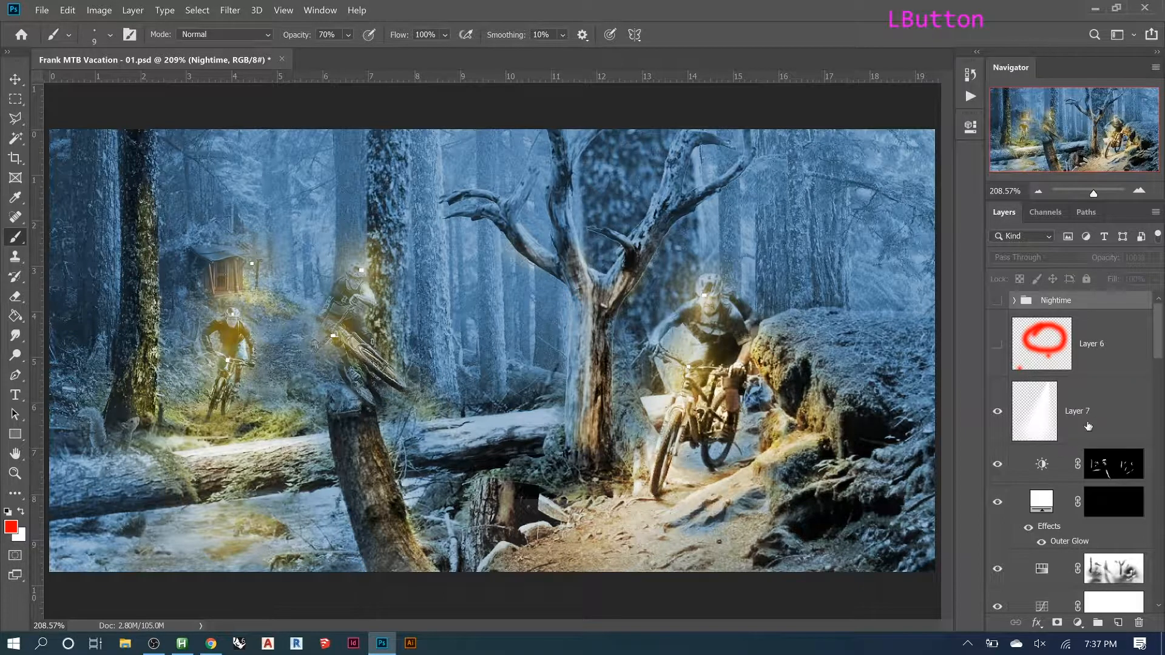
left_click(1078, 623)
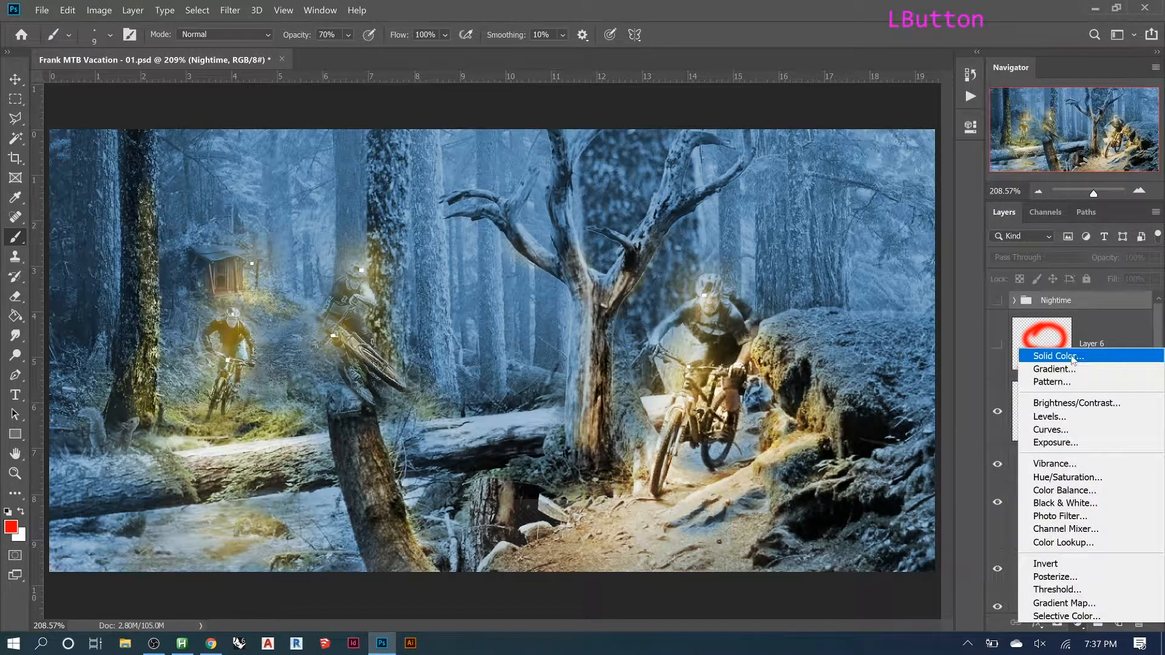
left_click(1081, 433)
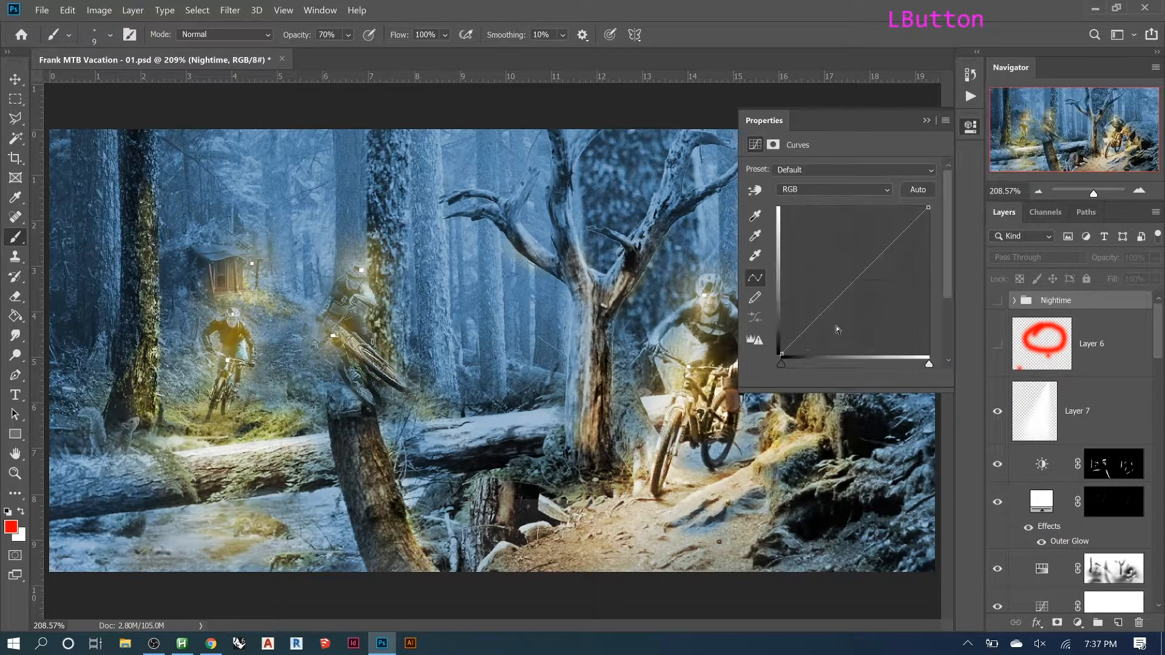
left_click_drag(932, 366, 922, 369)
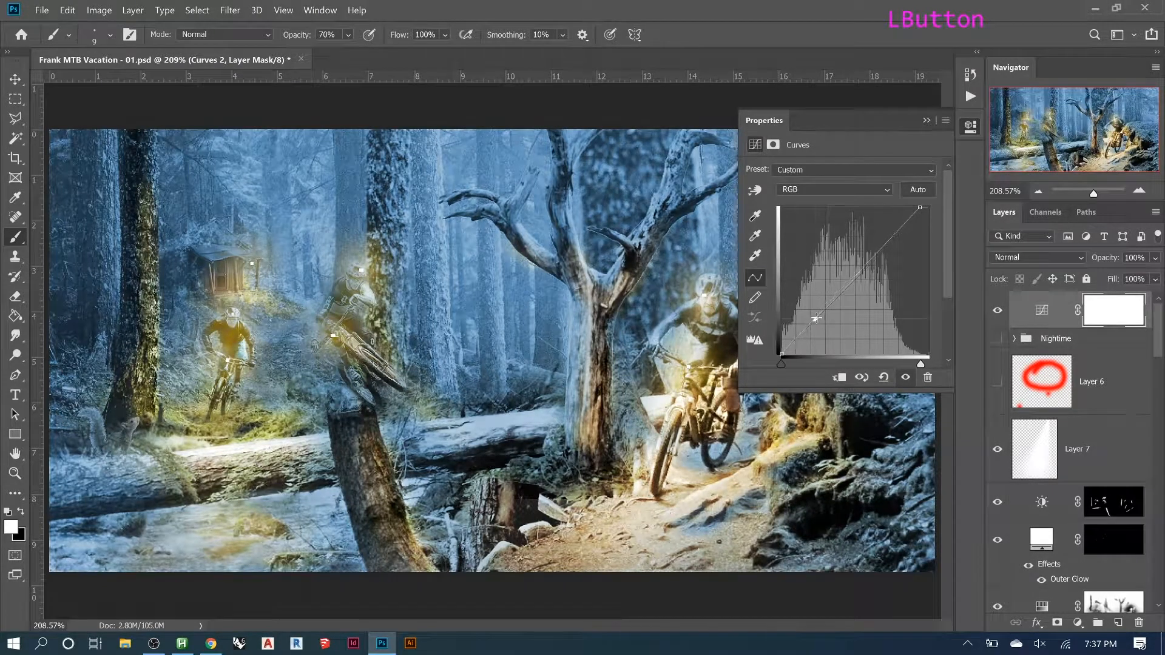
- Shape the new curve with a slightly lowered shadow point and a raised upper-midtone point for more contrast
left_click_drag(813, 319, 822, 319)
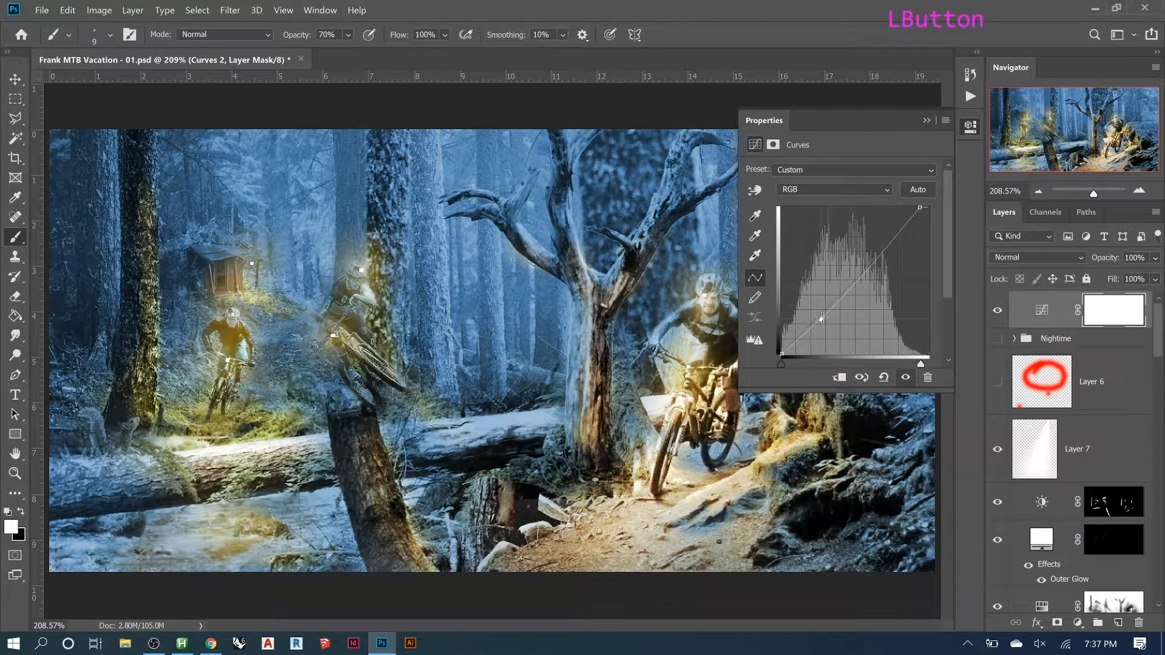
left_click_drag(864, 271, 863, 266)
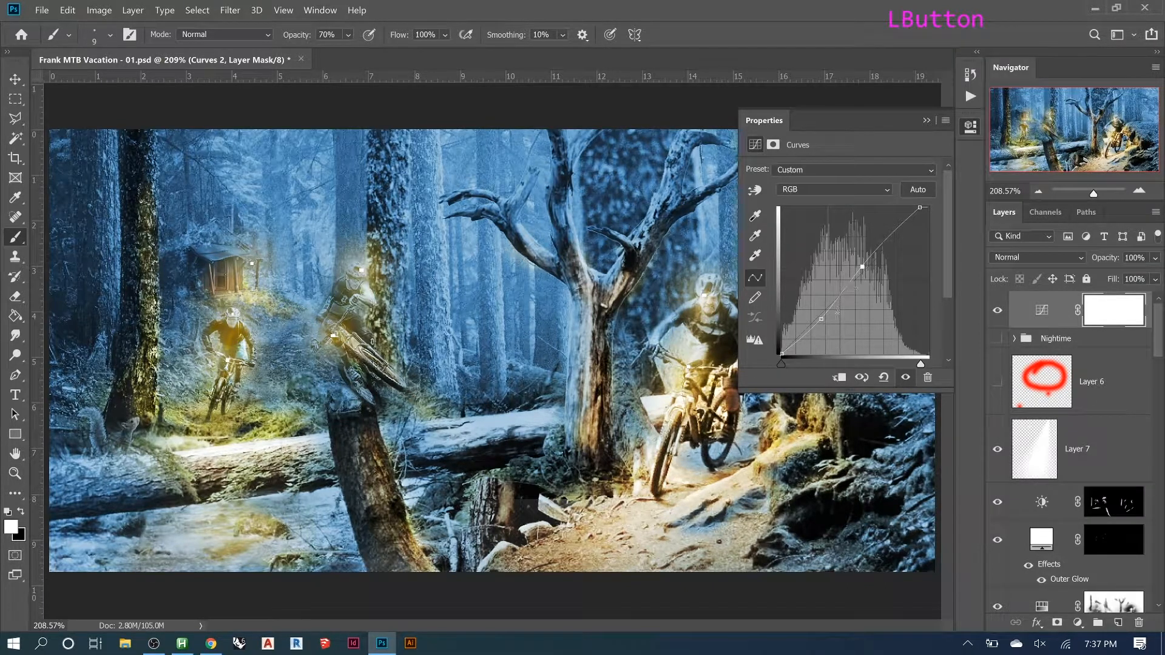
left_click_drag(826, 316, 833, 308)
left_click(927, 121)
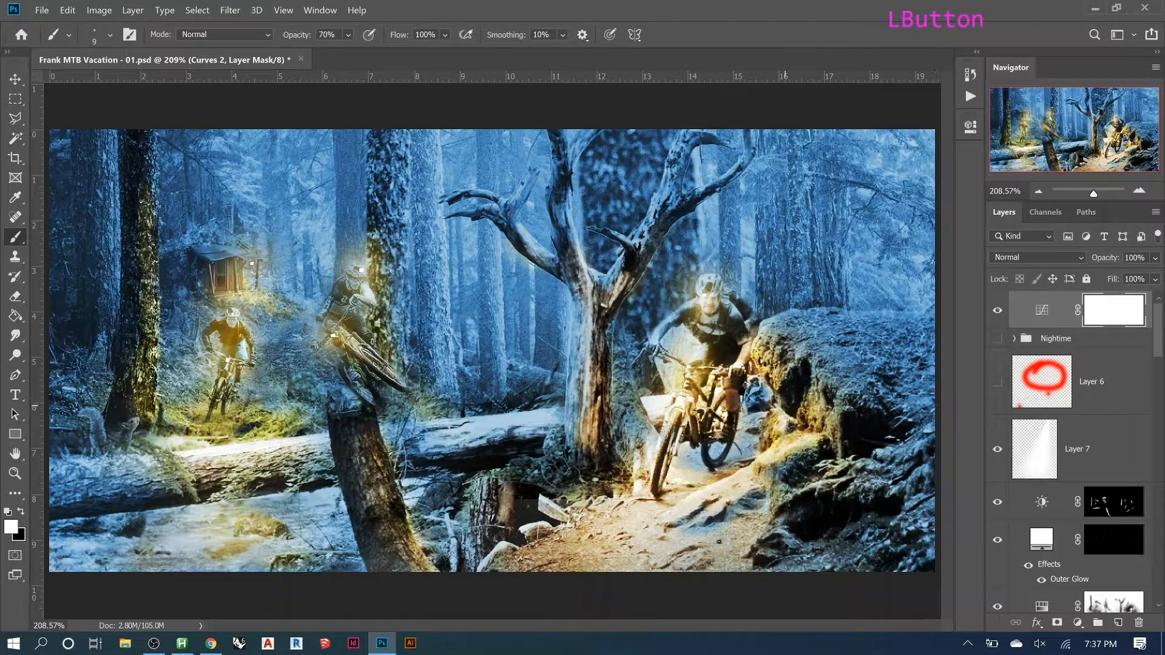
double_click(1043, 310)
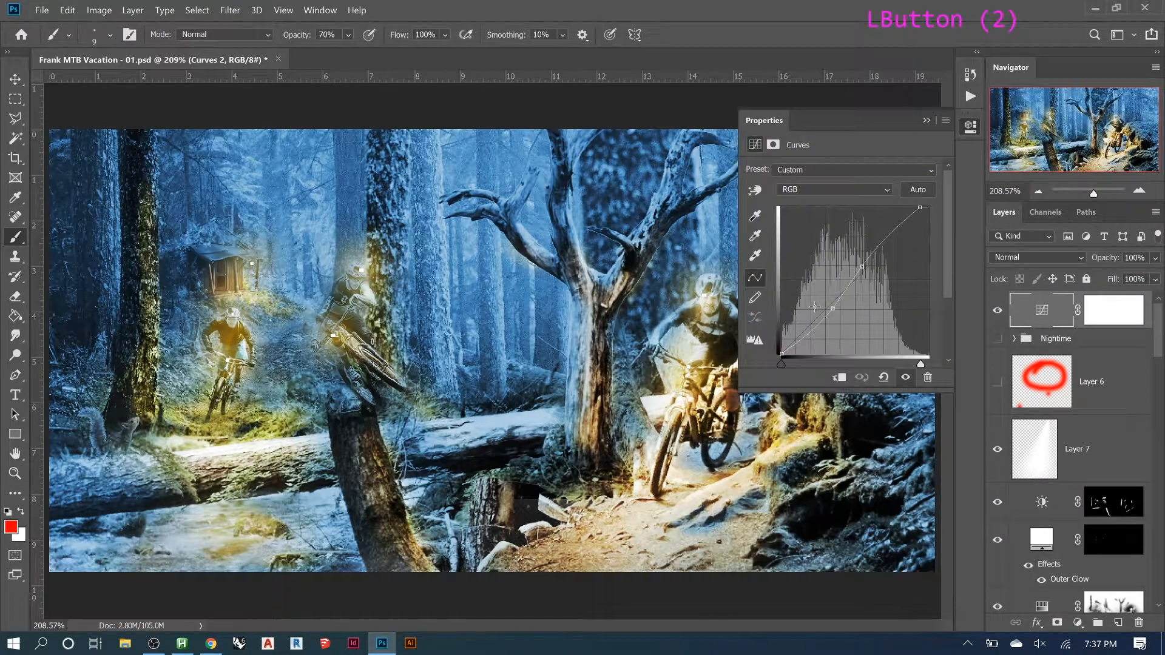
left_click_drag(833, 310, 829, 306)
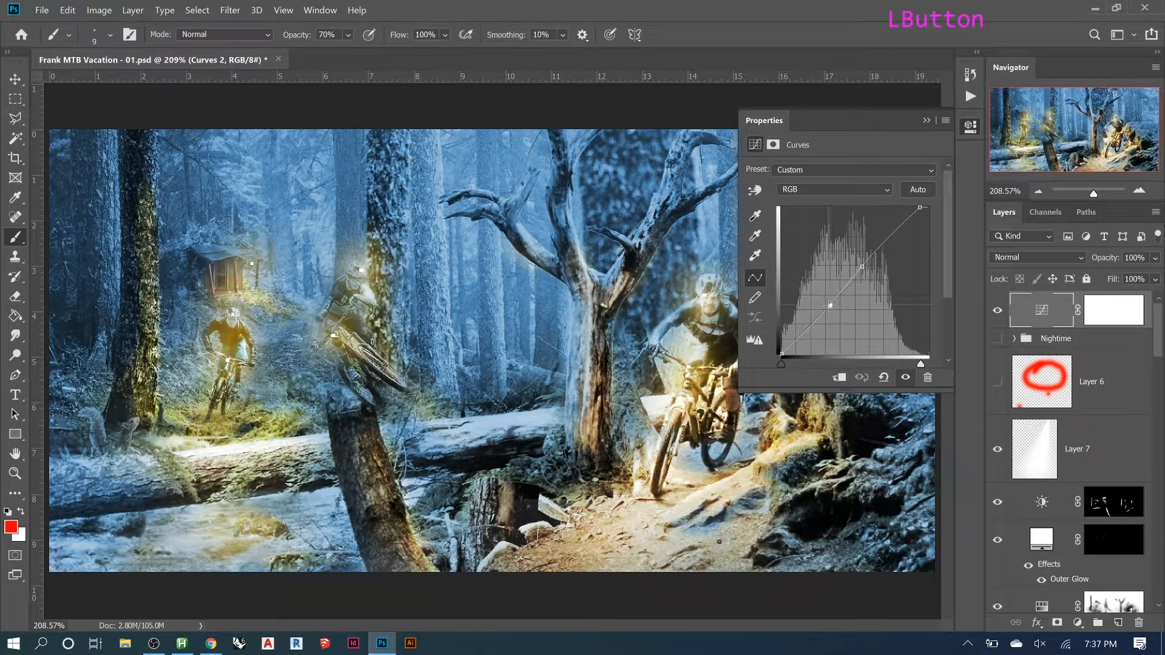
left_click(927, 121)
- Dab white on the Hue/Saturation 5 mask around the leftmost rider with a 90 px brush at 20% opacity to soften the warm glow
scroll(1114, 398, "down", 3)
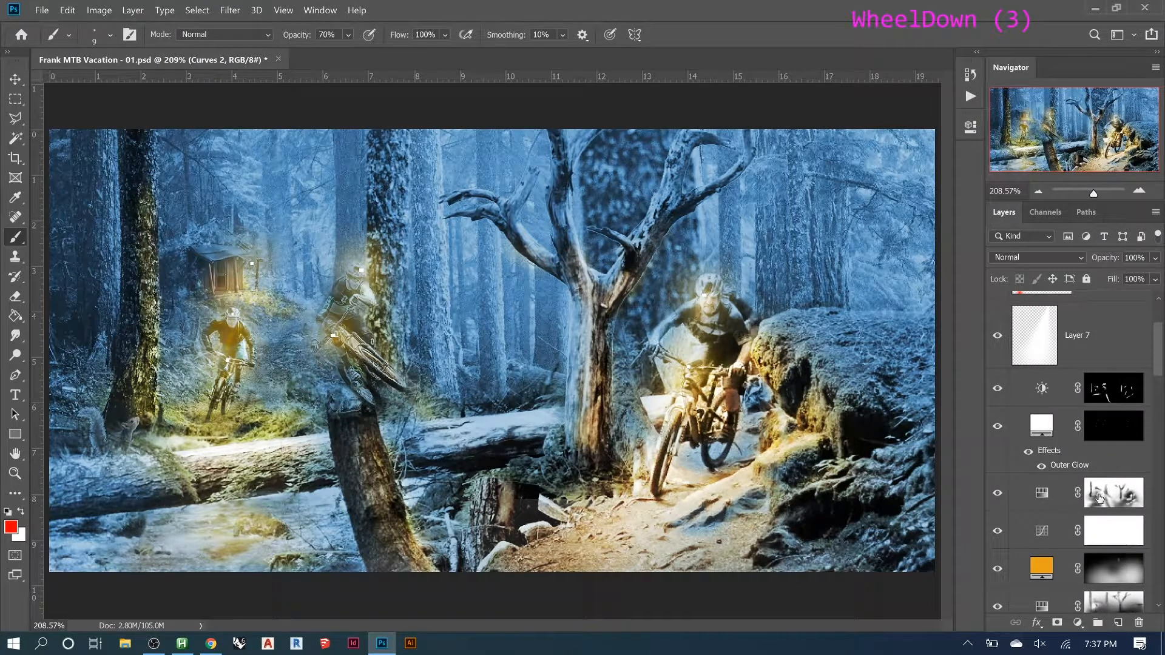
left_click(998, 494)
left_click(998, 494)
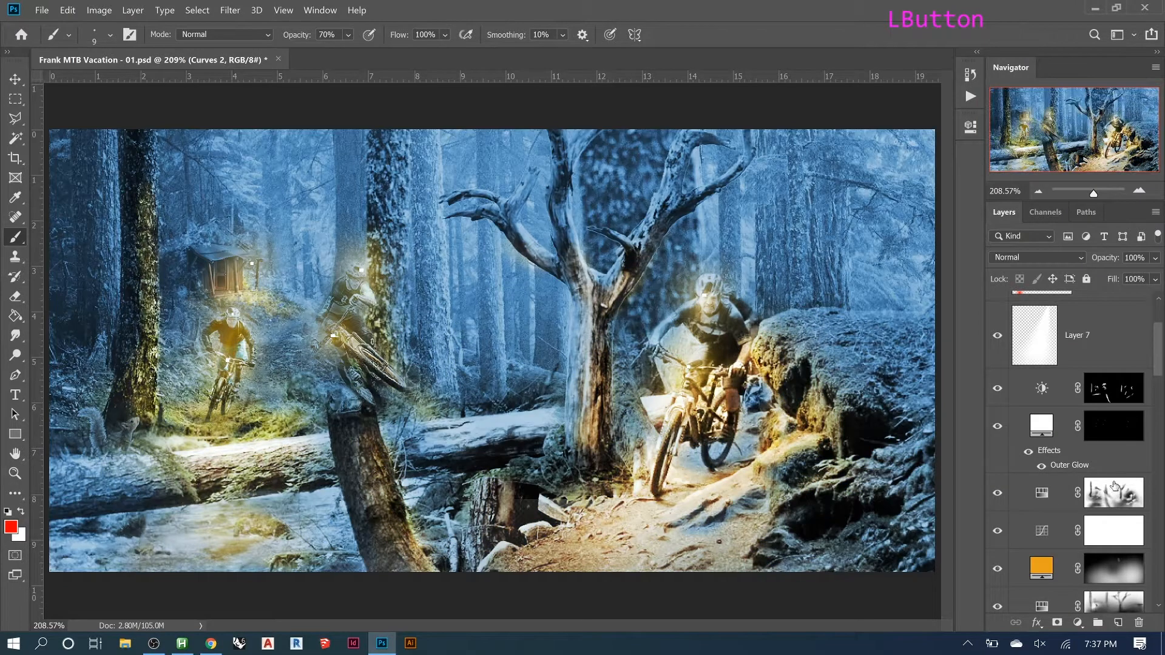
left_click(1113, 493)
key("b")
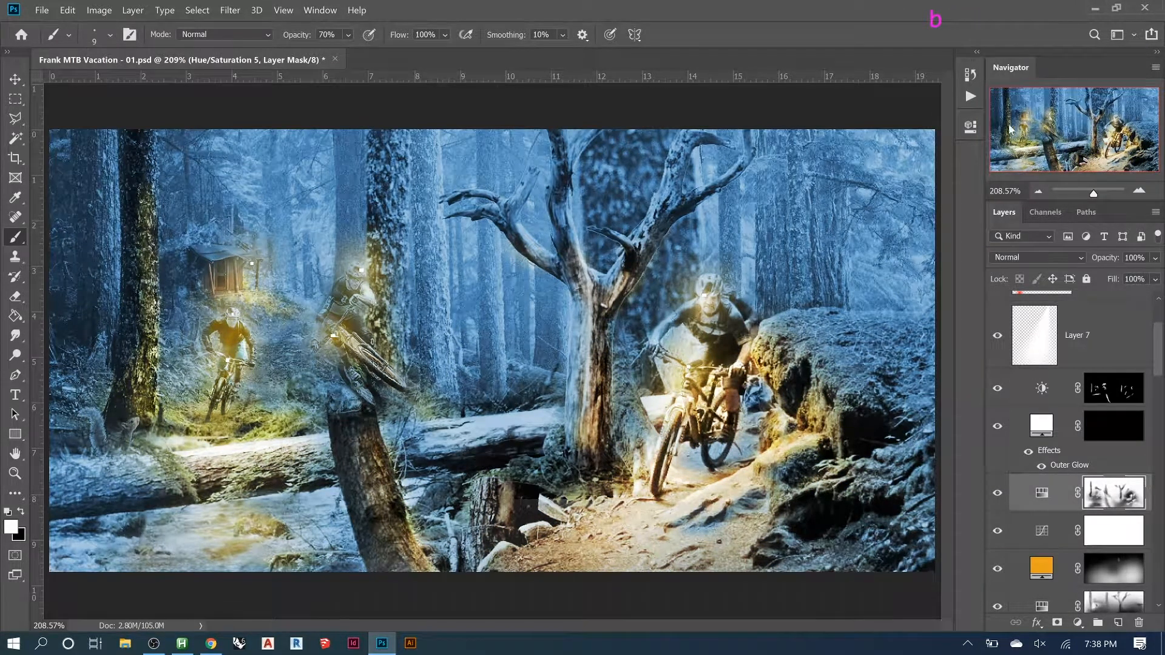
key("bracketright")
key("bracketright")
key("bracketright")
key("bracketright")
key("bracketright")
key("bracketright")
key("bracketright")
key("bracketright")
key("bracketright")
key("bracketright")
key("bracketright")
key("bracketright")
key("bracketright")
key("bracketright")
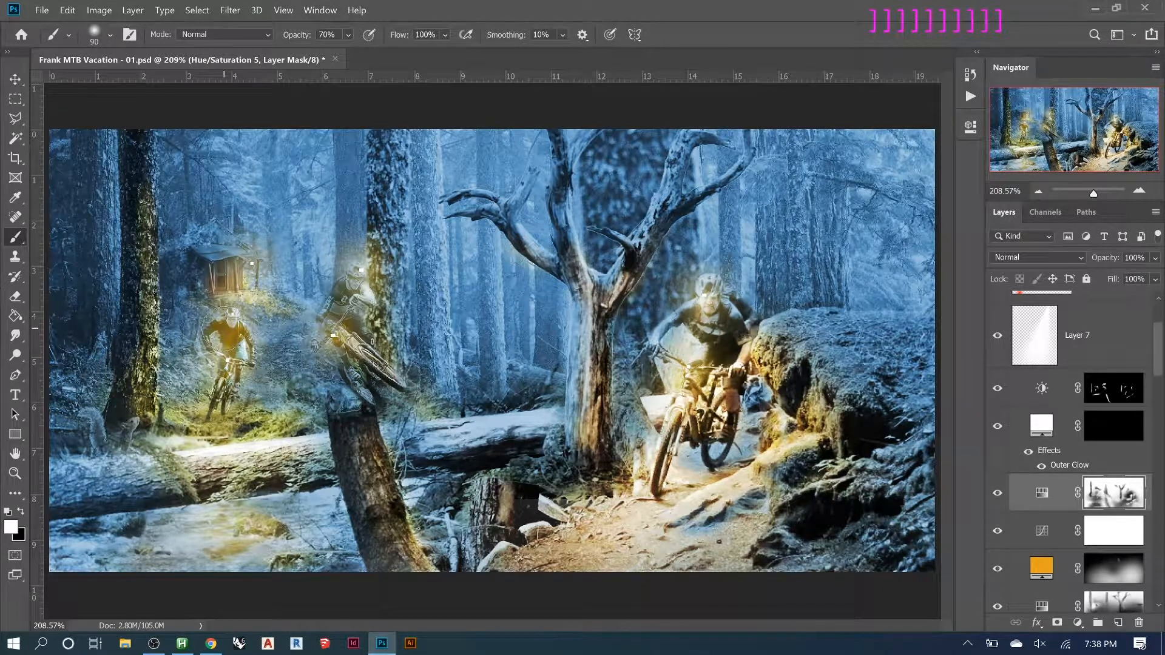
key("2")
left_click(220, 335)
left_click(216, 342)
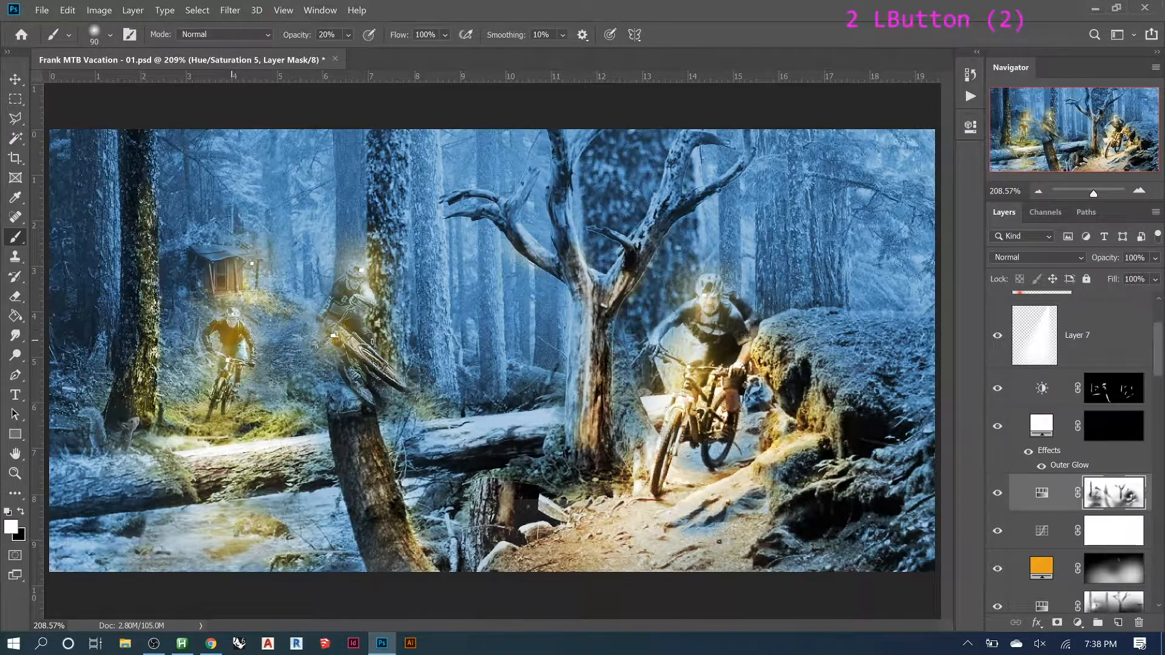
left_click(219, 347)
left_click(226, 347)
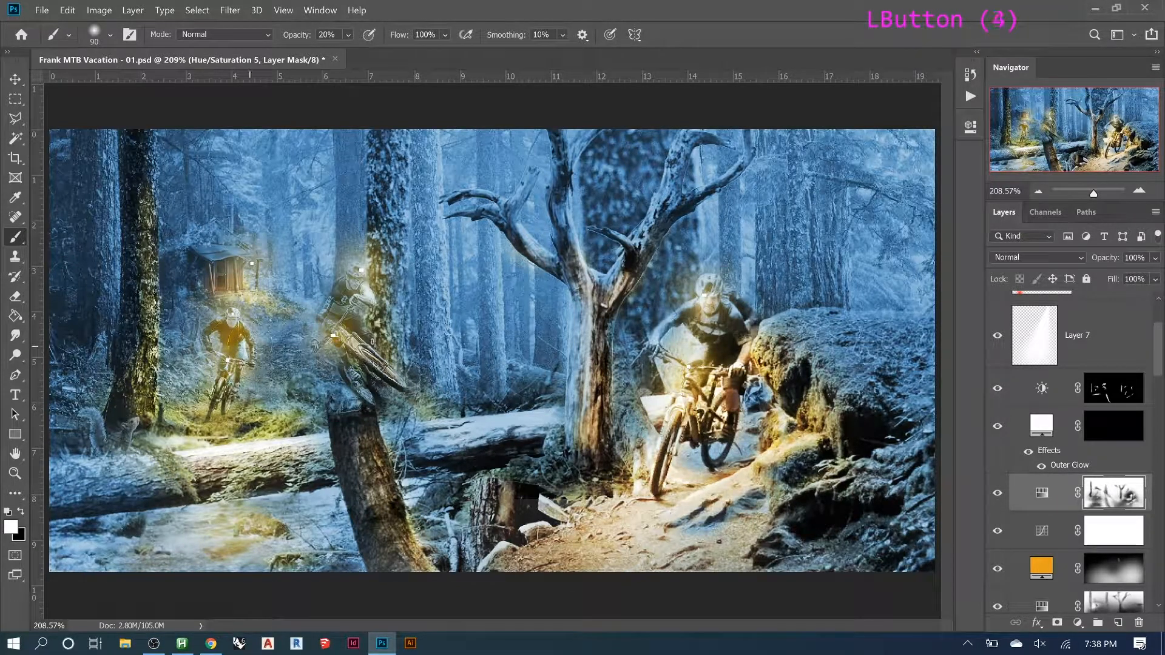
left_click(197, 392)
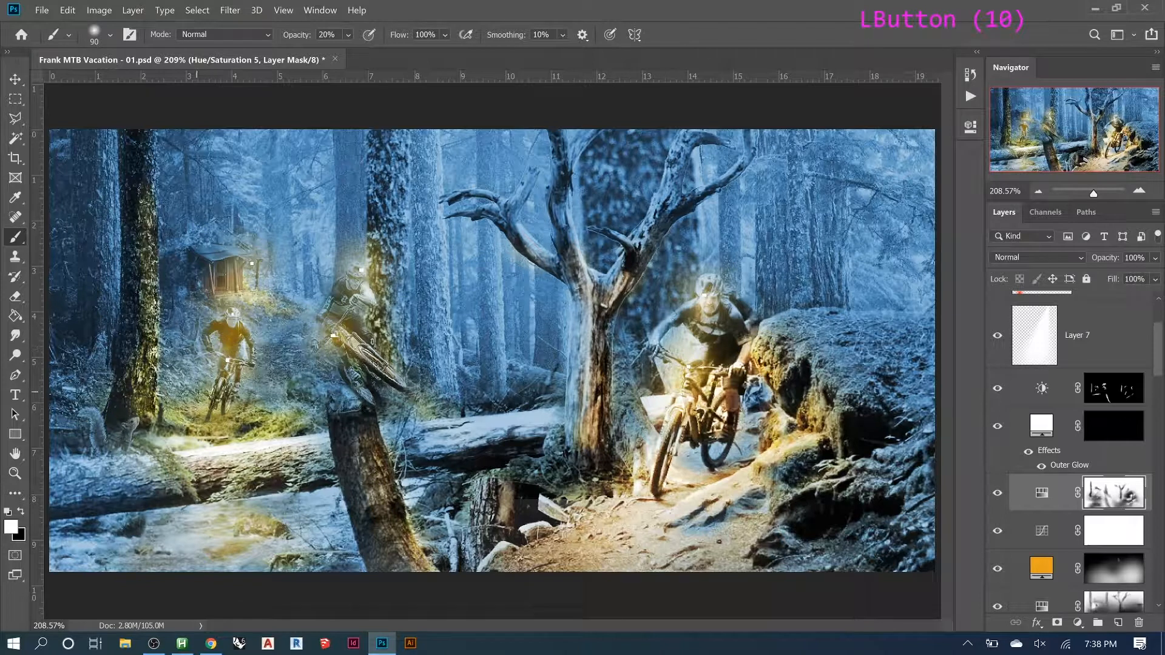
left_click(237, 339)
left_click(242, 334)
left_click(246, 328)
left_click(244, 350)
left_click(215, 363)
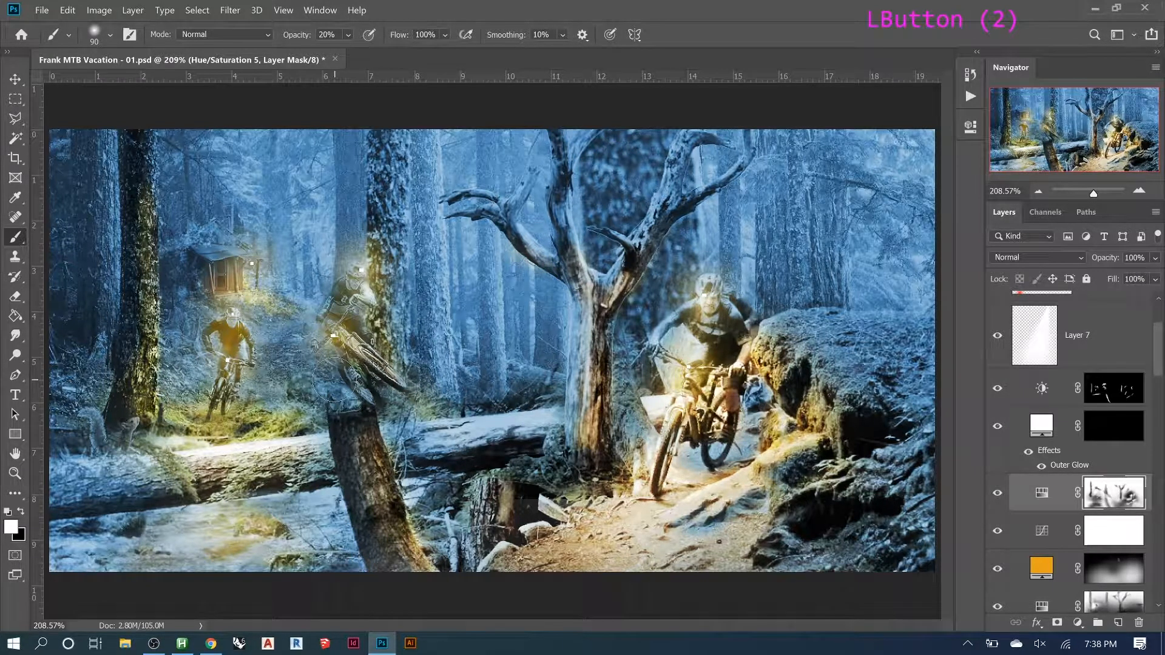
- Choose the Grass brush preset for the Hue/Saturation 5 mask, with the fallen log and leftmost rider in close view
key("z")
left_click_drag(225, 439, 298, 475)
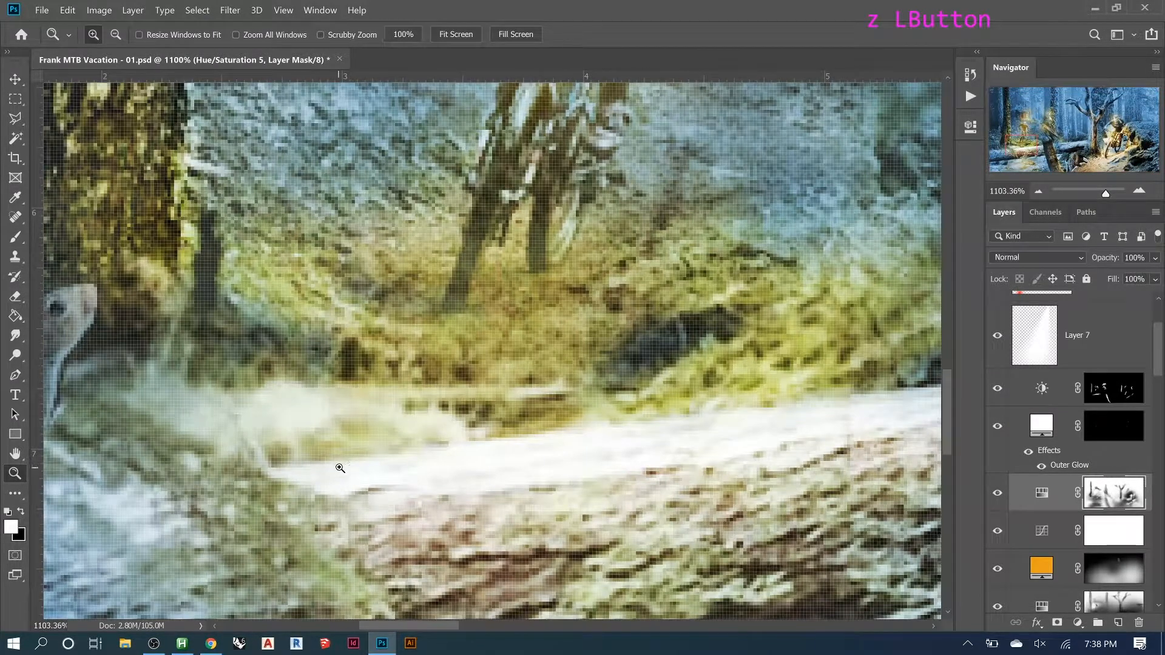
scroll(340, 468, "down", 8, "alt")
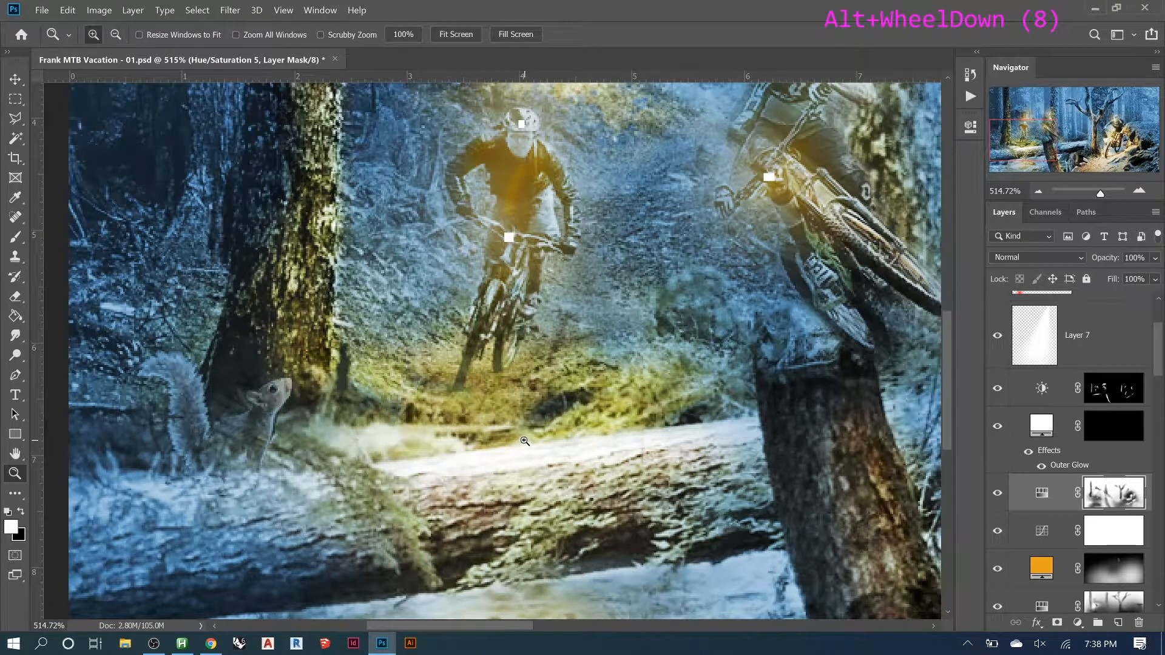
left_click(1109, 492)
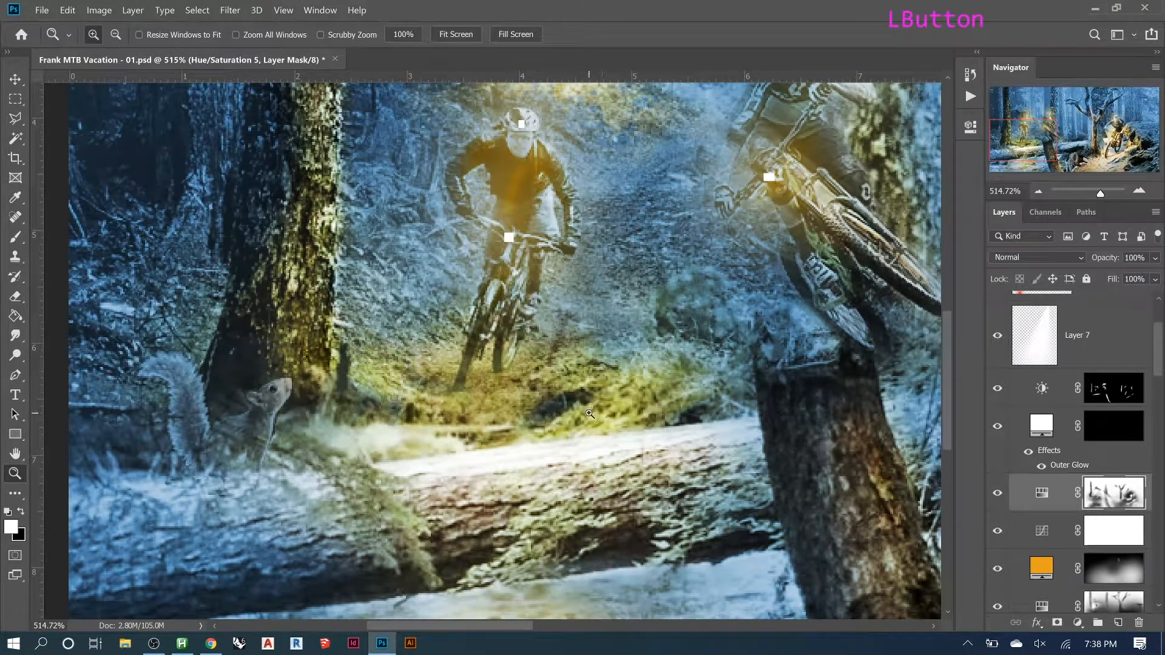
key("b")
right_click(571, 465)
left_click_drag(830, 455, 825, 554)
left_click(660, 472)
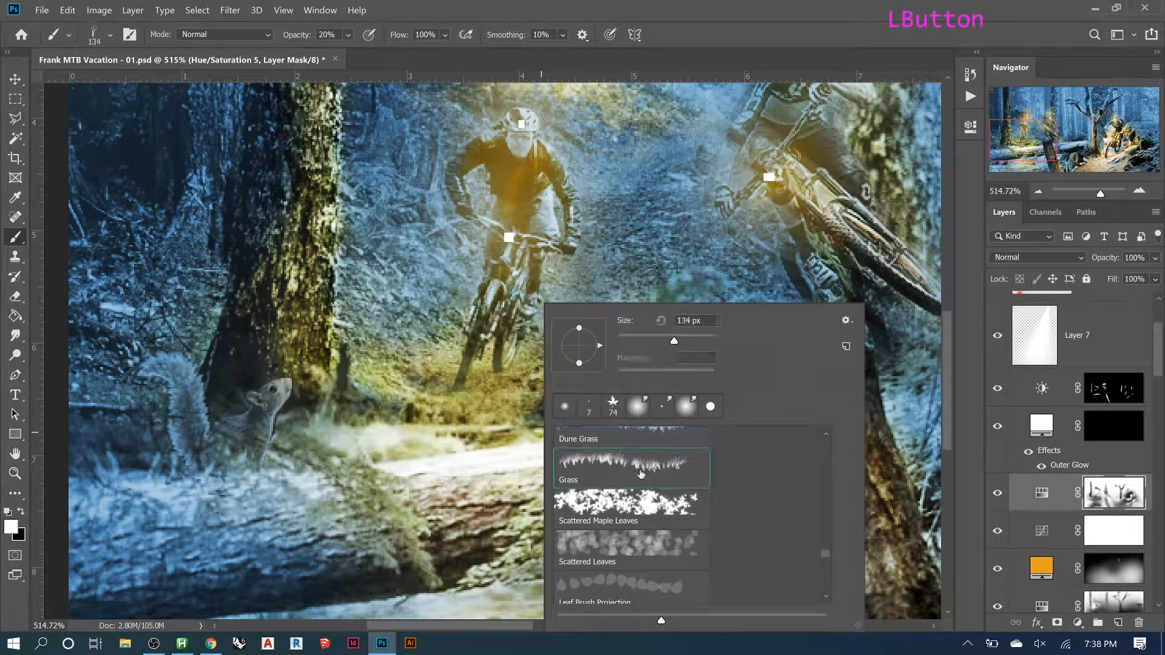
key("Return")
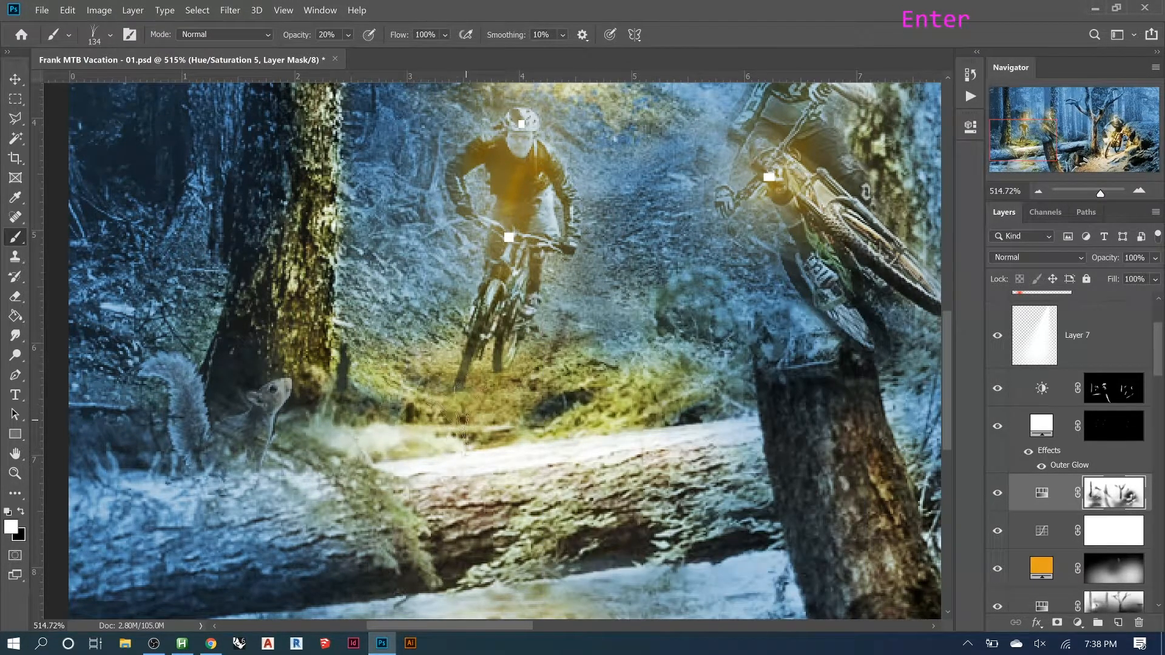
- Paint black grass strokes along the fallen log's upper edge on the Hue/Saturation 5 mask, using a 40 px brush at 100% opacity
key("x")
key("bracketleft")
key("bracketleft")
key("bracketleft")
key("bracketleft")
key("bracketleft")
key("bracketleft")
key("bracketleft")
key("bracketleft")
key("bracketleft")
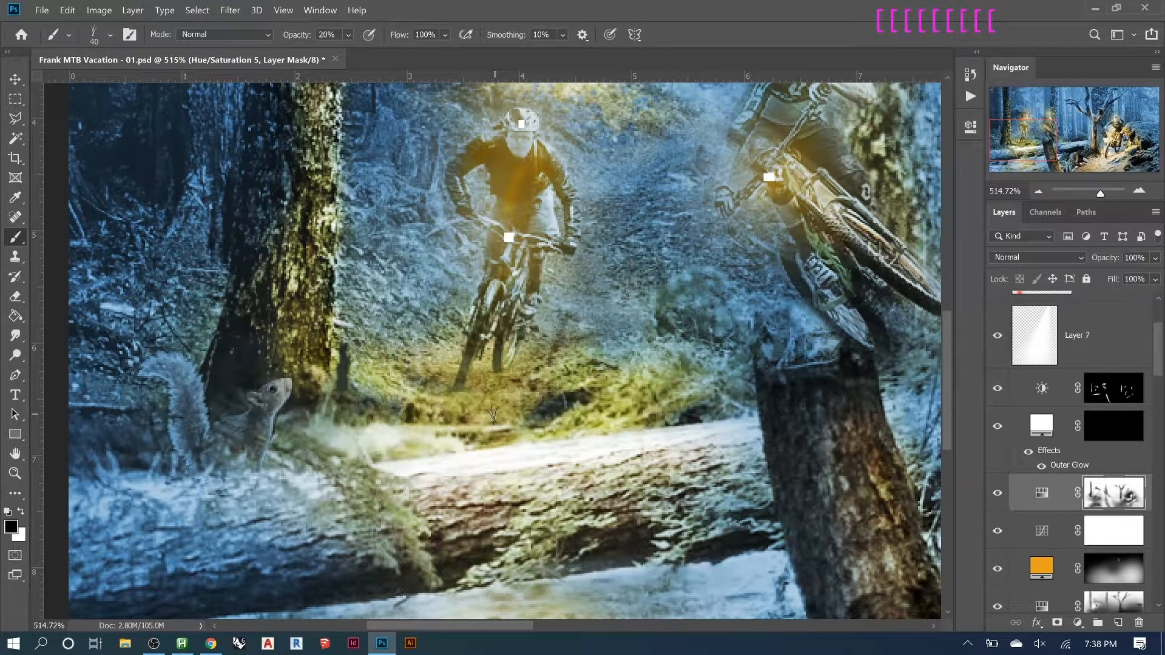
key("0")
left_click_drag(525, 420, 573, 428)
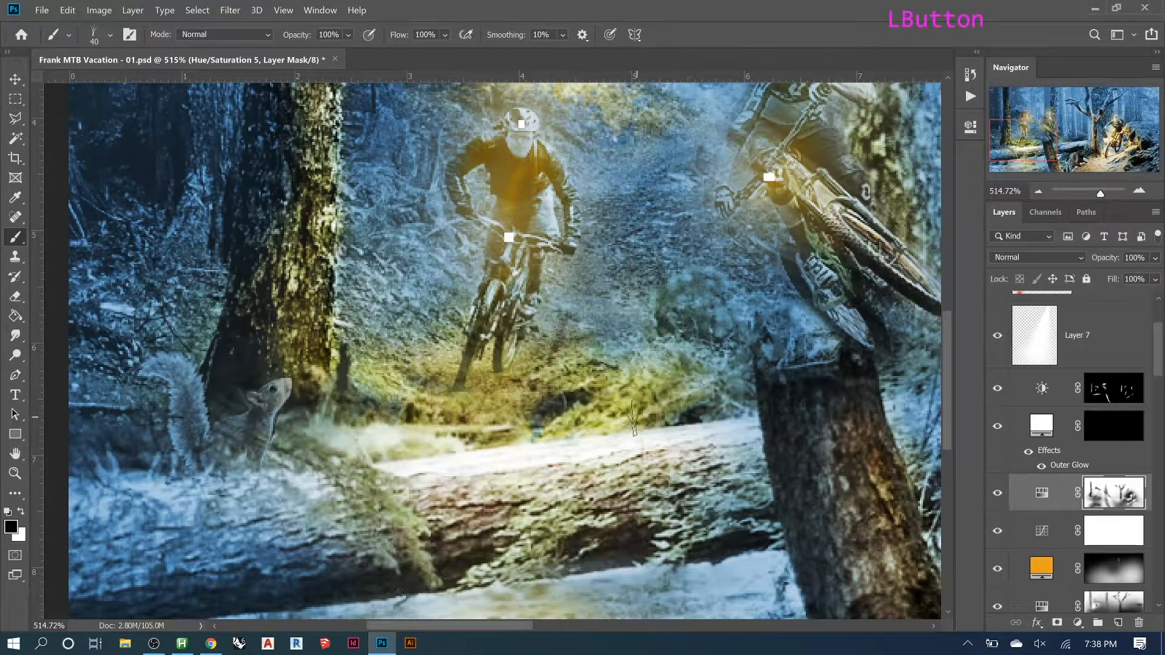
left_click_drag(624, 420, 587, 418)
left_click_drag(660, 413, 670, 410)
left_click(661, 415)
left_click(570, 425)
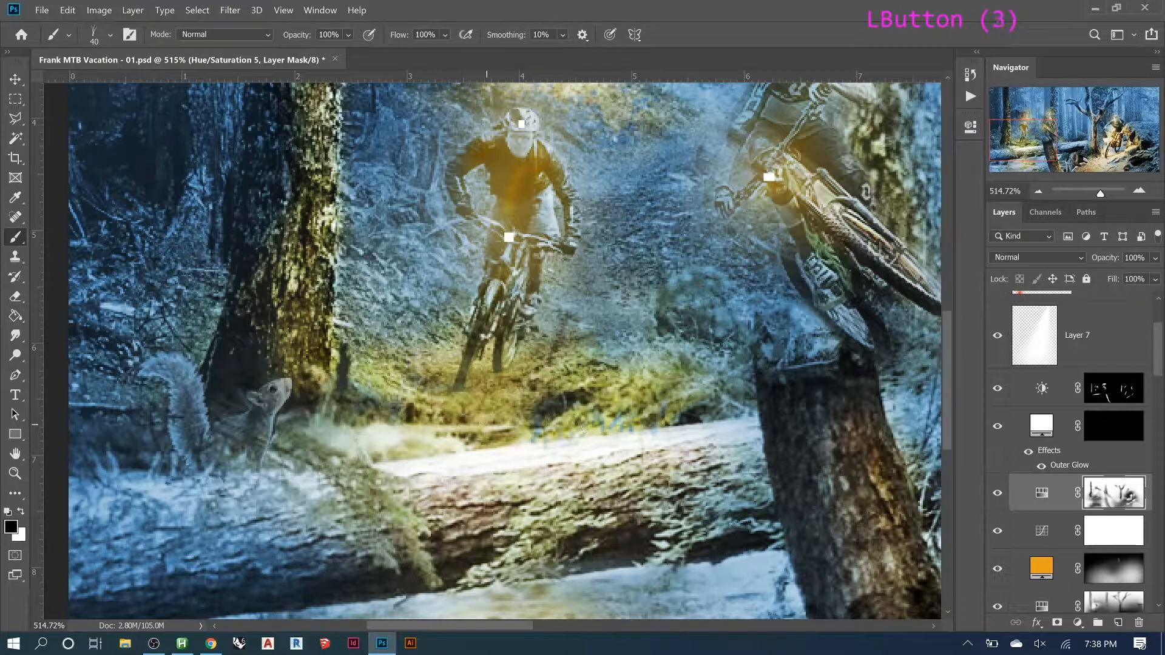
- Dab more black grass strokes along the fallen log's upper edge on the Hue/Saturation 5 mask with the 40 px Grass brush
left_click(480, 428)
left_click(430, 427)
left_click(420, 427)
left_click(401, 427)
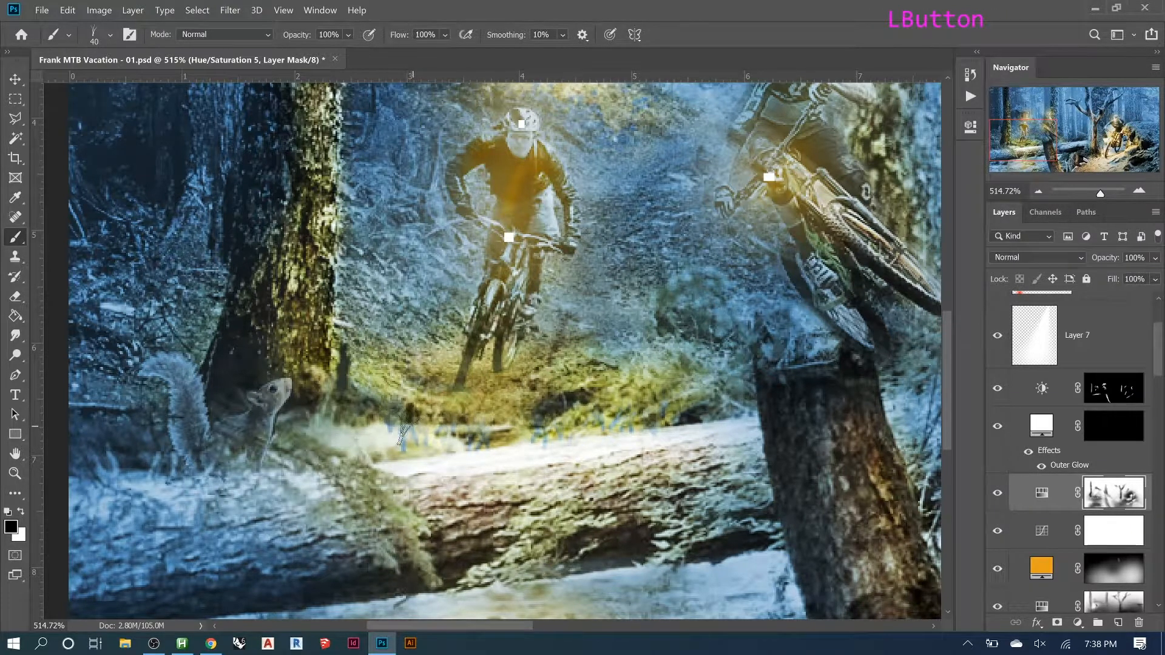
left_click(391, 428)
left_click(405, 428)
left_click(420, 427)
left_click(440, 425)
left_click(460, 418)
left_click(509, 417)
left_click(558, 416)
left_click(591, 415)
left_click(631, 409)
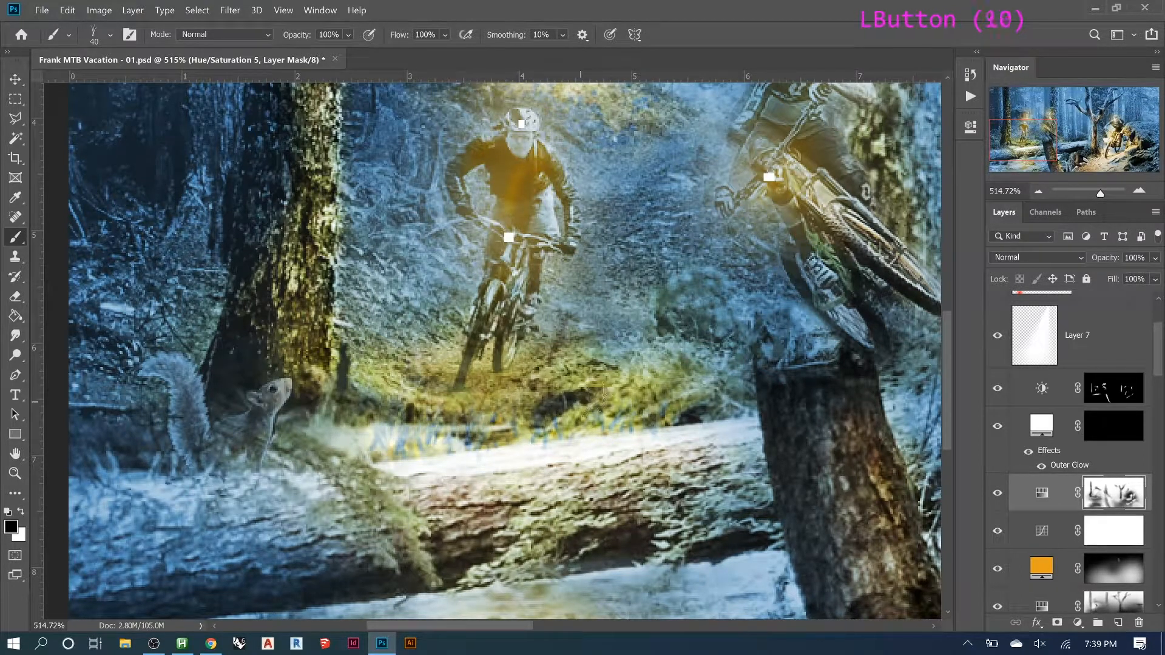
- Display the Hue/Saturation 5 mask on its own and add grass strokes at the upper and outer edge of the painted grass band
left_click(1114, 498, "alt")
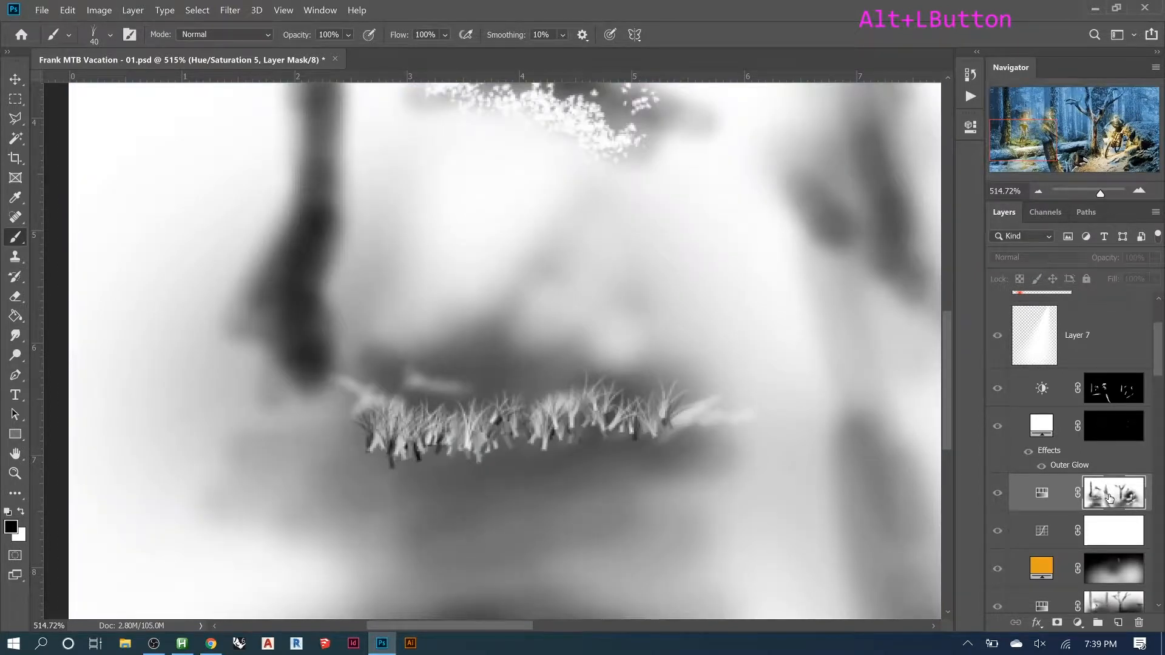
left_click(366, 434)
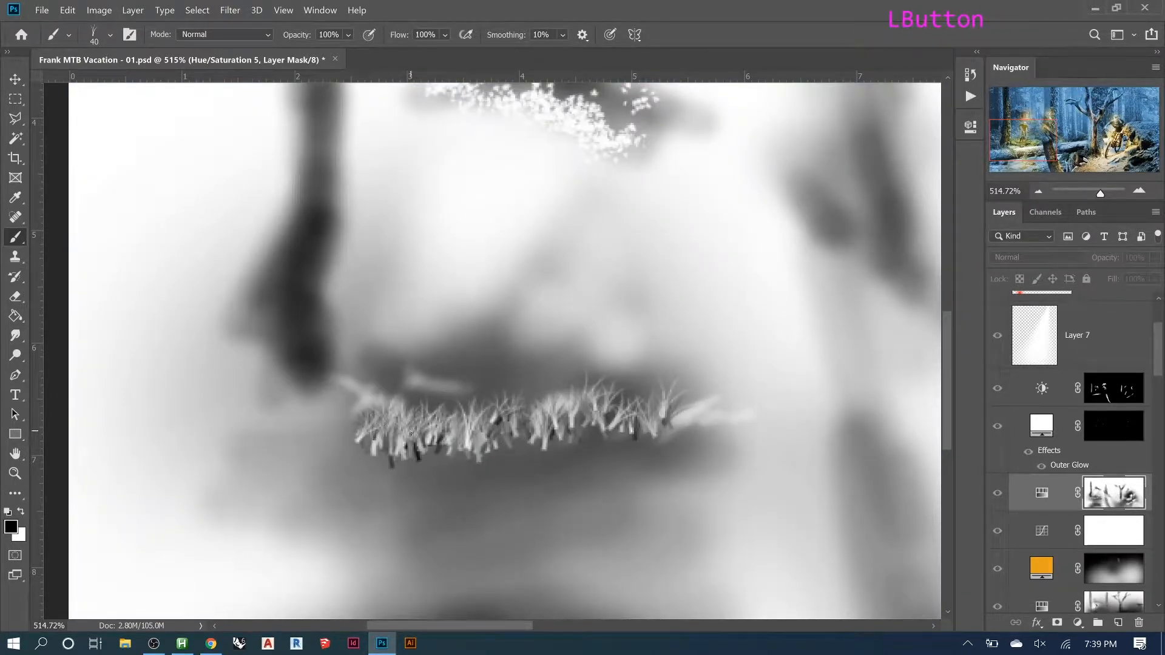
left_click_drag(445, 402, 508, 415)
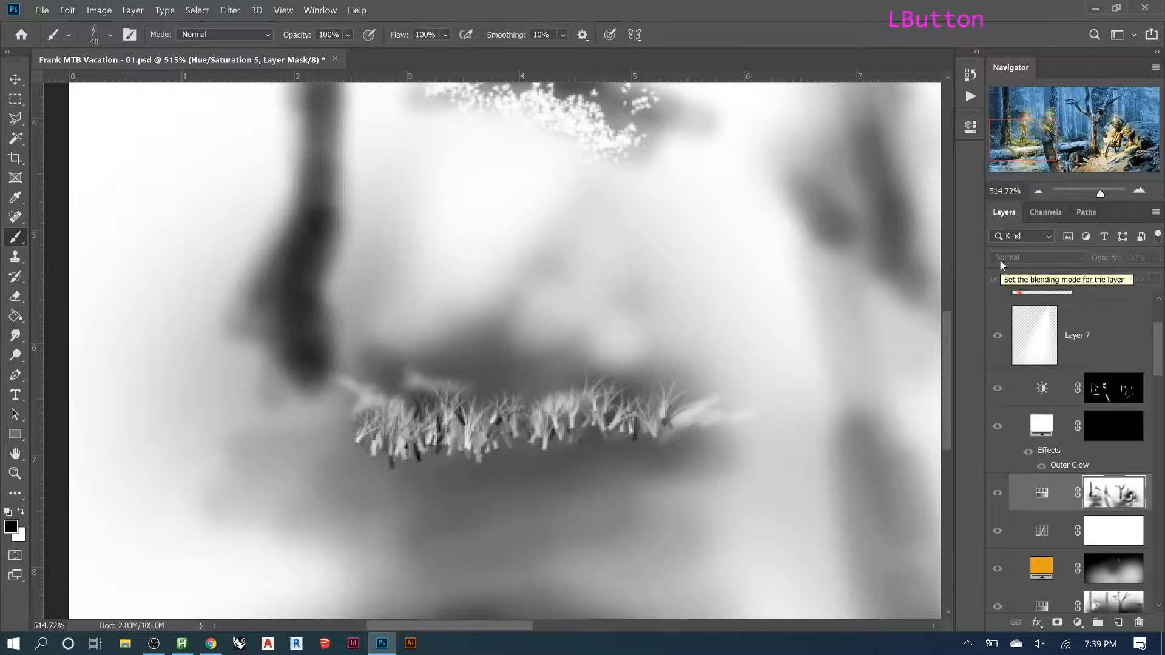
- Undo all the grass strokes painted along the fallen log on the Hue/Saturation 5 mask
key("ctrl+z")
key("ctrl+z")
key("ctrl+z")
key("ctrl+z")
key("ctrl+z")
key("ctrl+z")
key("ctrl+z")
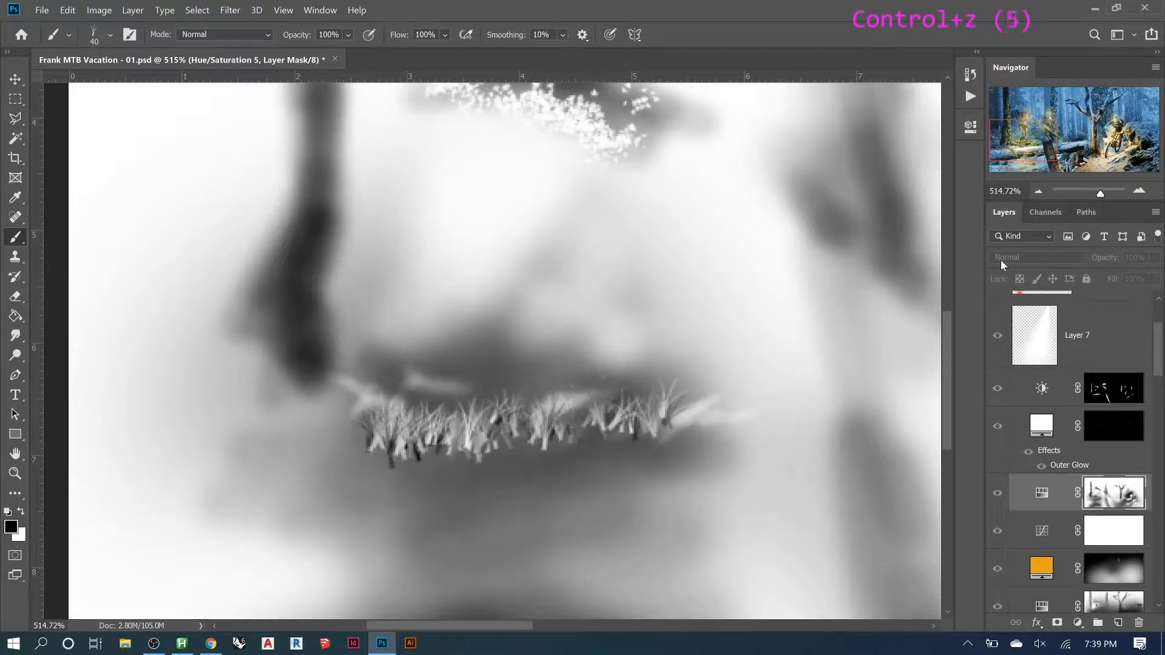
key("ctrl+z")
key("ctrl+z")
key("ctrl+z")
key("ctrl+z")
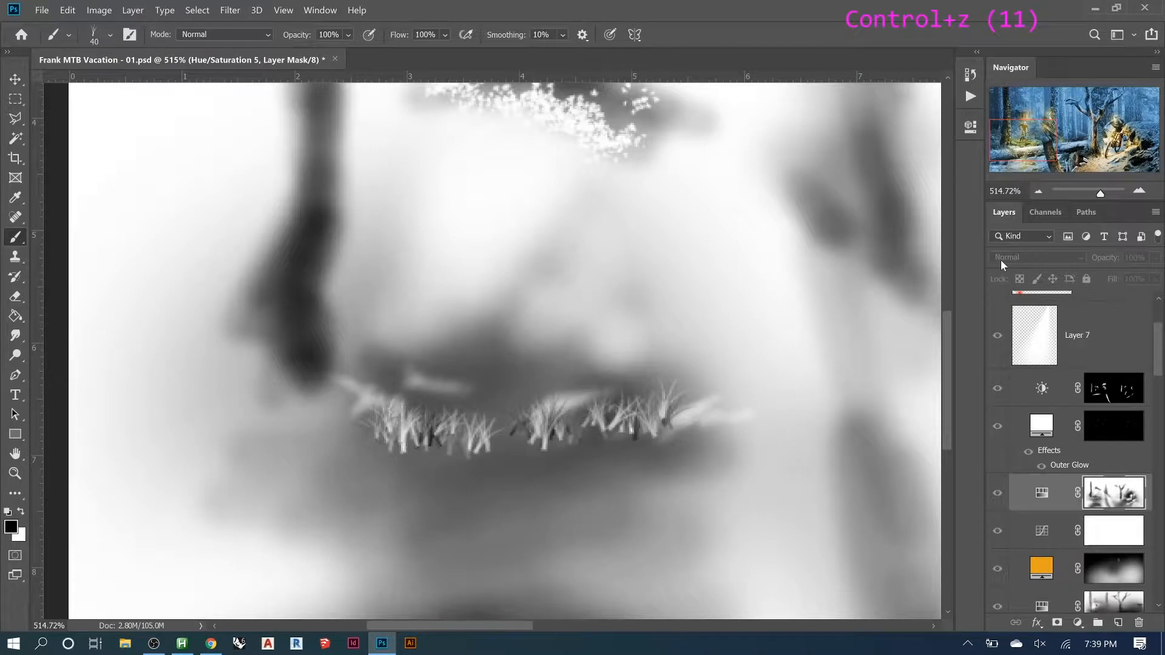
key("ctrl+z")
key("ctrl+z")
key("ctrl+z")
key("ctrl+z")
key("ctrl+z")
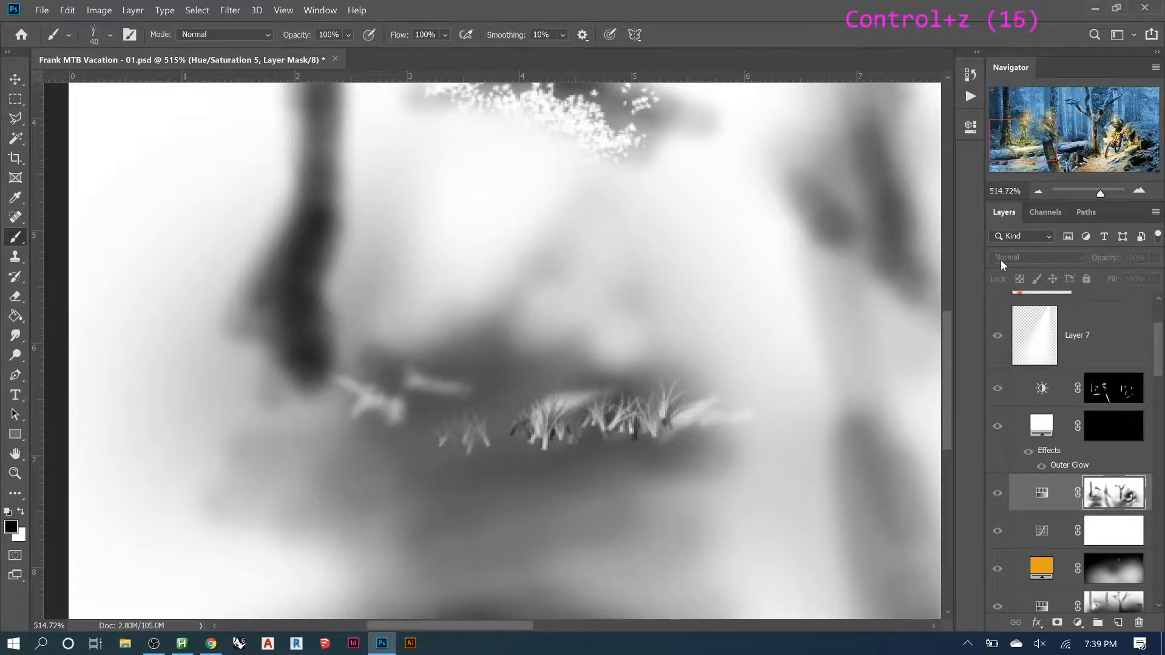
key("ctrl+z")
key("ctrl+z")
key("ctrl+z")
key("ctrl+z")
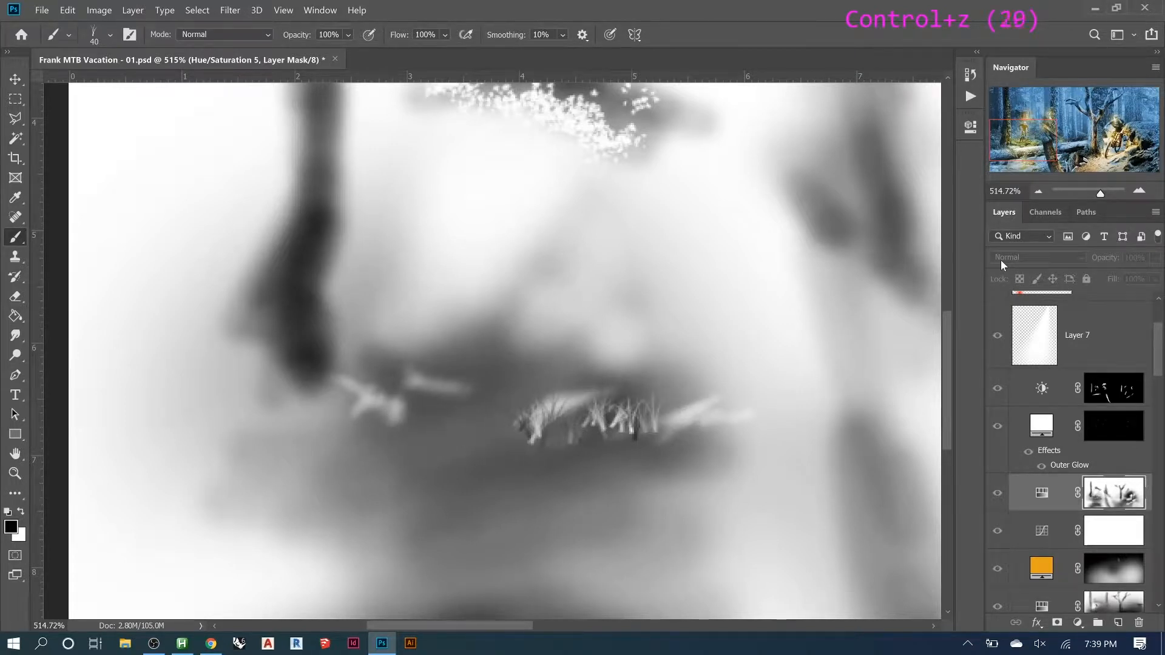
key("ctrl+z")
key("ctrl+z")
key("ctrl+z")
- Turn off Color Dynamics for the Grass brush and try it with one black stroke on the mask, then undo the stroke
left_click(310, 10)
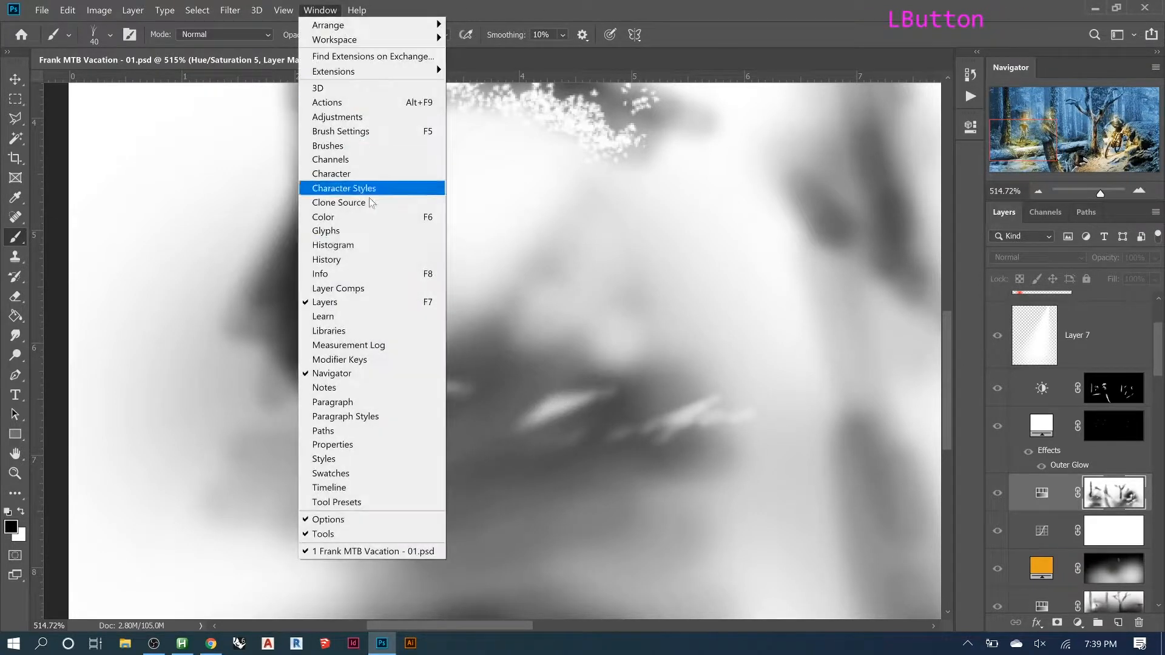
left_click(343, 147)
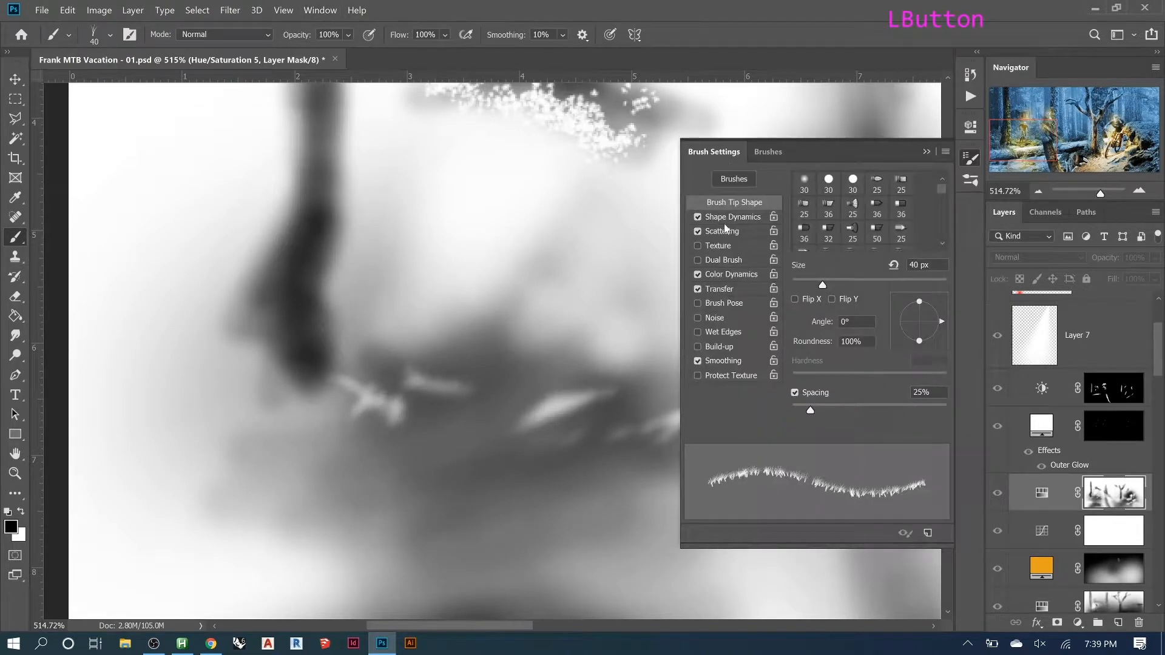
left_click(730, 274)
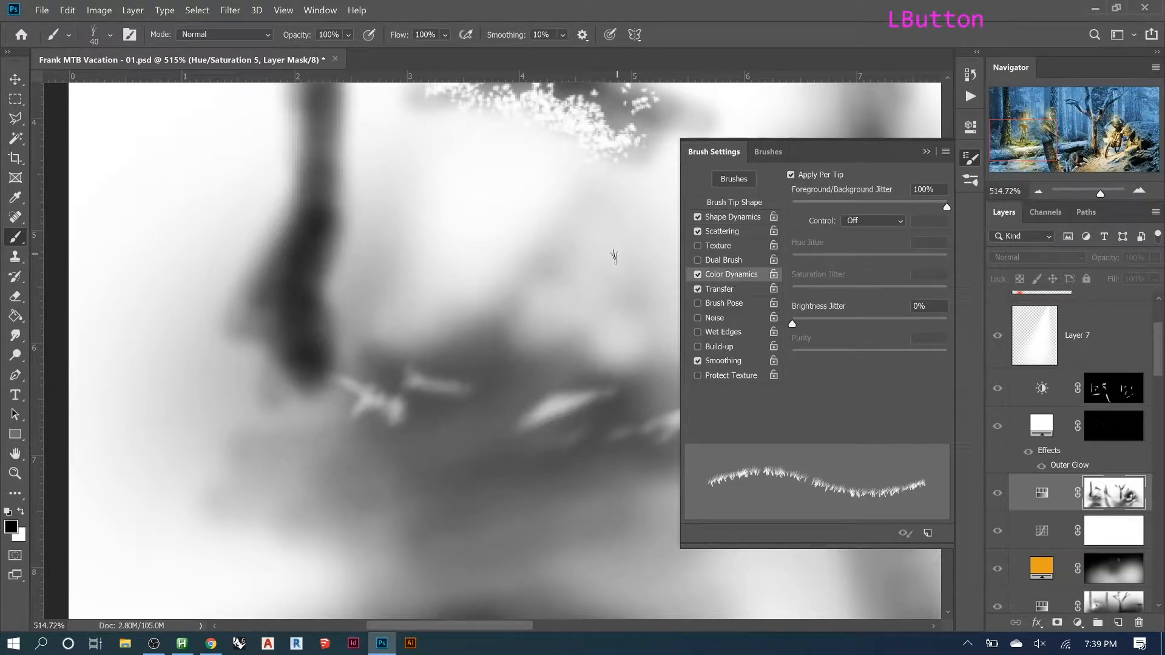
left_click(926, 152)
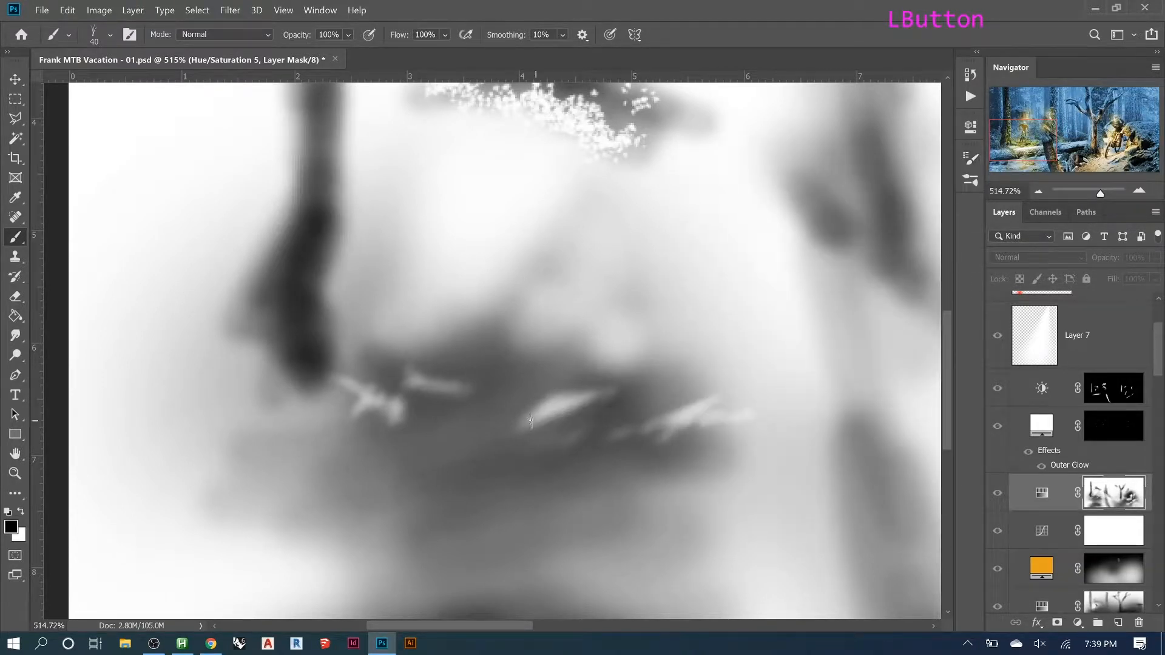
left_click_drag(428, 395, 573, 389)
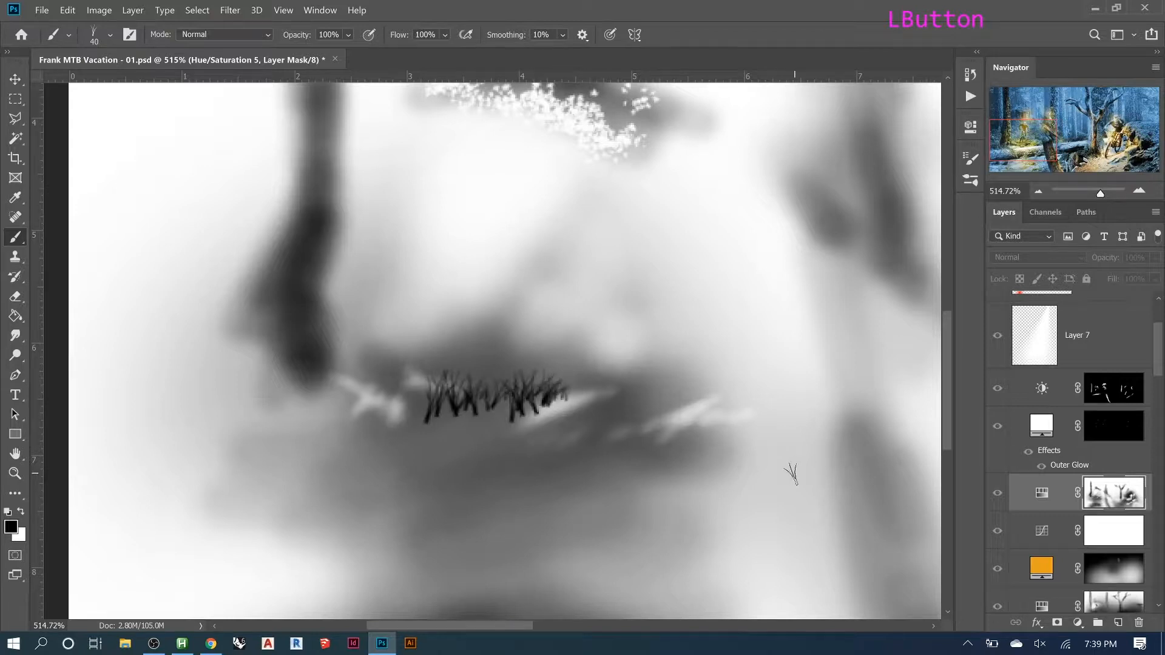
key("ctrl+z")
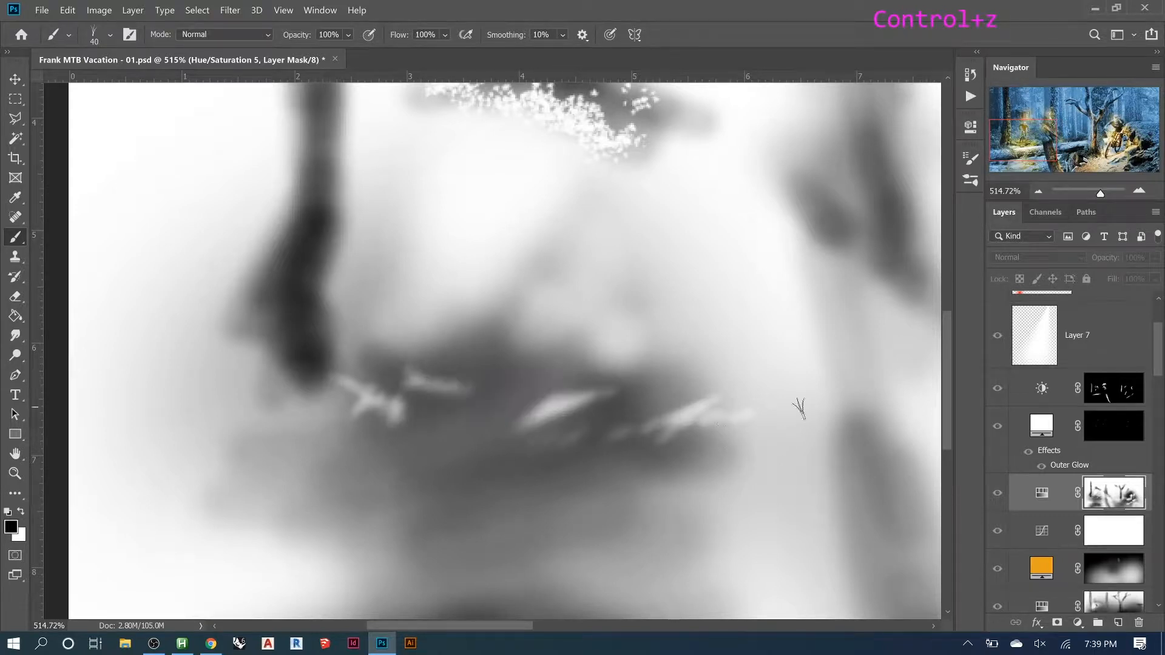
- Return to the composite view with the Hue/Saturation 5 mask targeted and white as the foreground color
left_click(1038, 492)
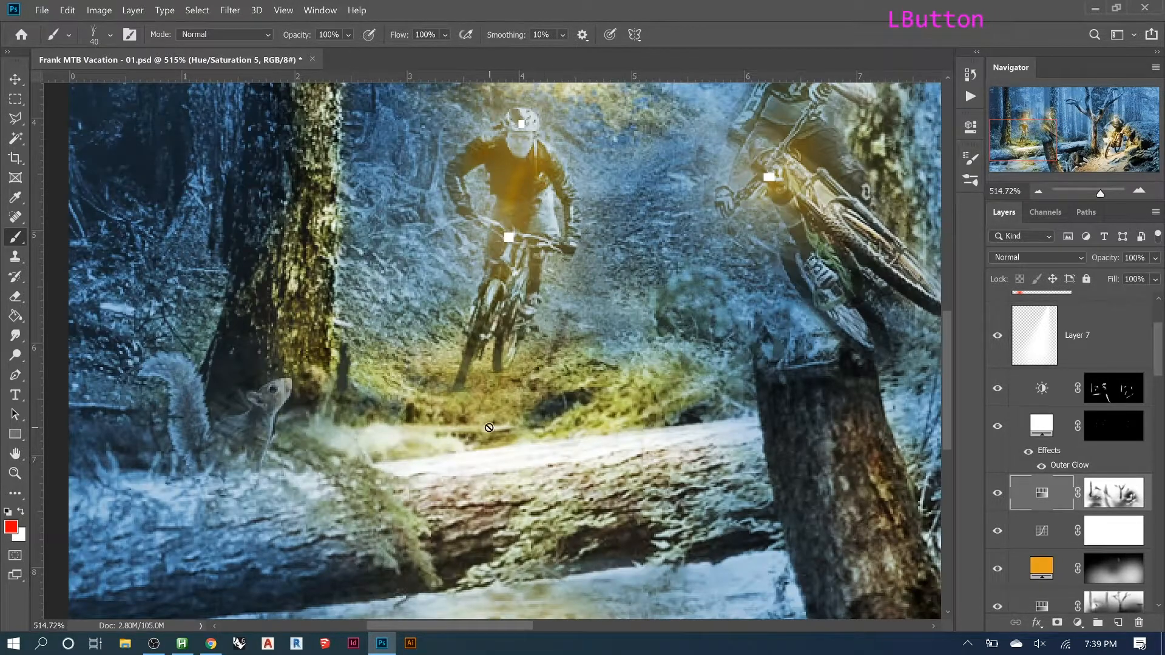
left_click(1112, 493)
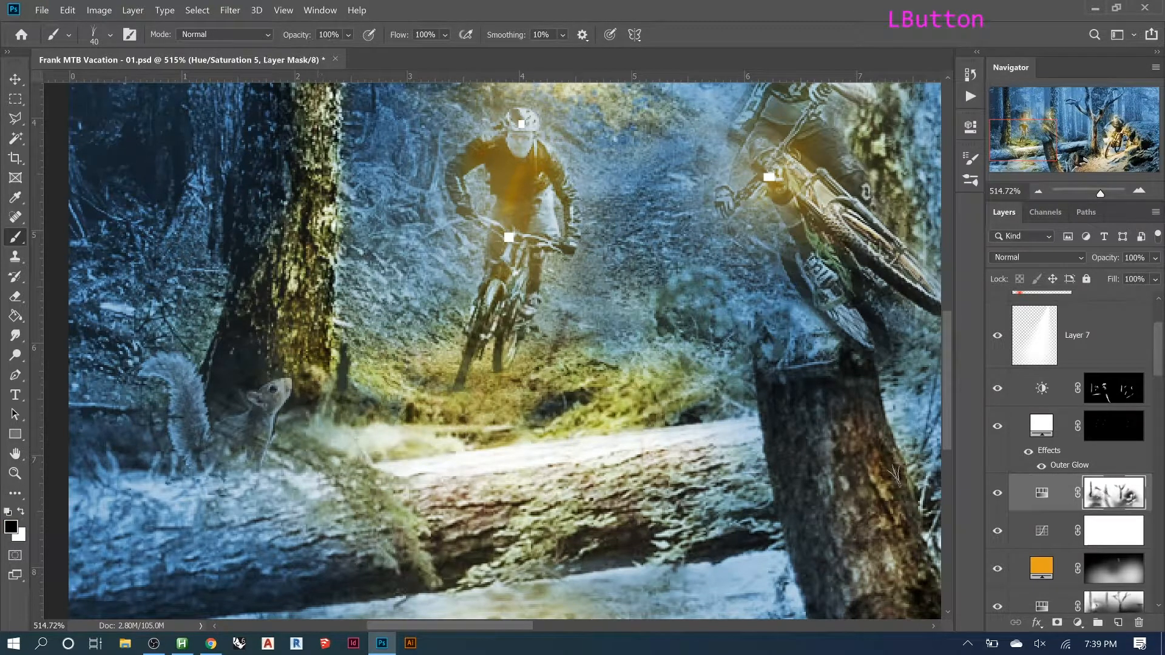
key("x")
- Try white grass strokes at 100% opacity along the fallen log's upper edge and beside the large tree's base on the mask
mouse_move(526, 425)
left_mouse_down()
mouse_move(467, 430)
mouse_move(669, 420)
left_mouse_up()
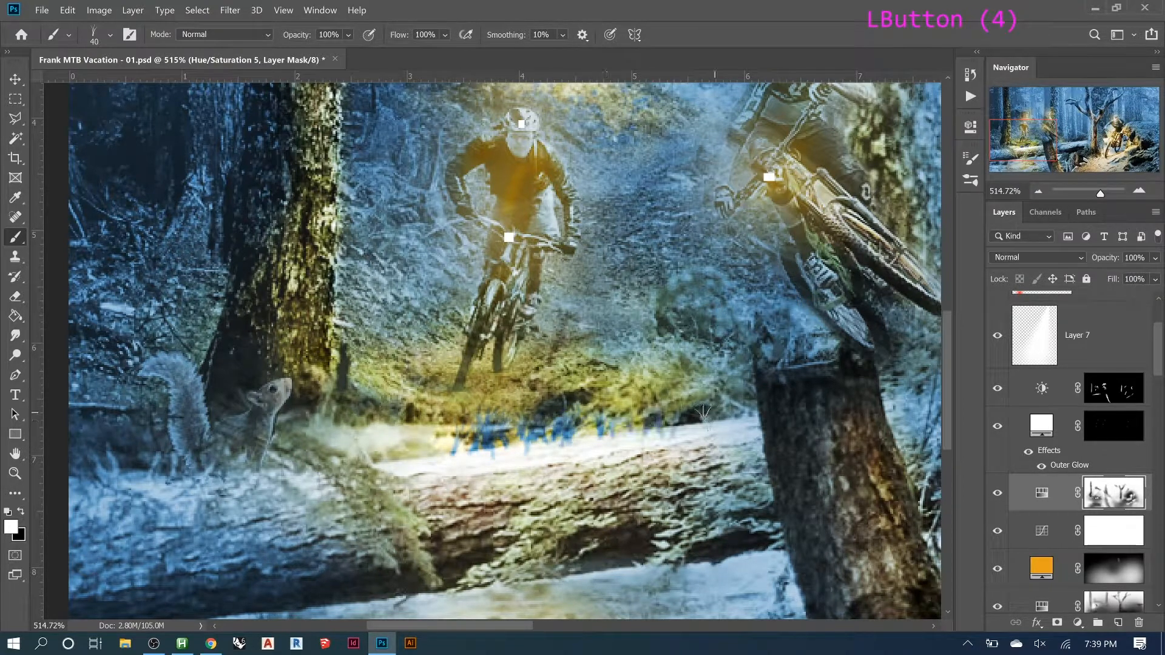
left_click_drag(534, 412, 479, 422)
mouse_move(400, 384)
left_mouse_down()
mouse_move(364, 369)
mouse_move(387, 390)
mouse_move(385, 408)
mouse_move(385, 371)
mouse_move(419, 393)
mouse_move(381, 401)
mouse_move(416, 395)
mouse_move(549, 449)
mouse_move(463, 465)
mouse_move(361, 415)
mouse_move(384, 408)
left_mouse_up()
- Undo the white full-opacity grass strokes on the Hue/Saturation 5 mask
key("ctrl+z")
key("ctrl+alt+z")
key("ctrl+alt+z")
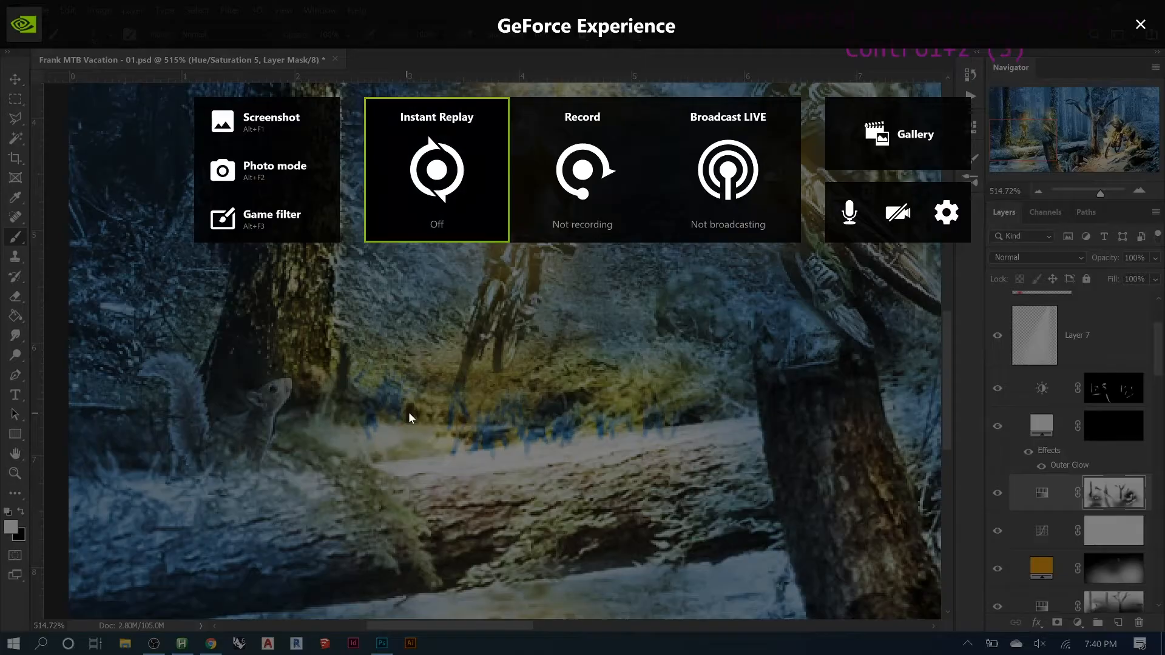
key("Escape")
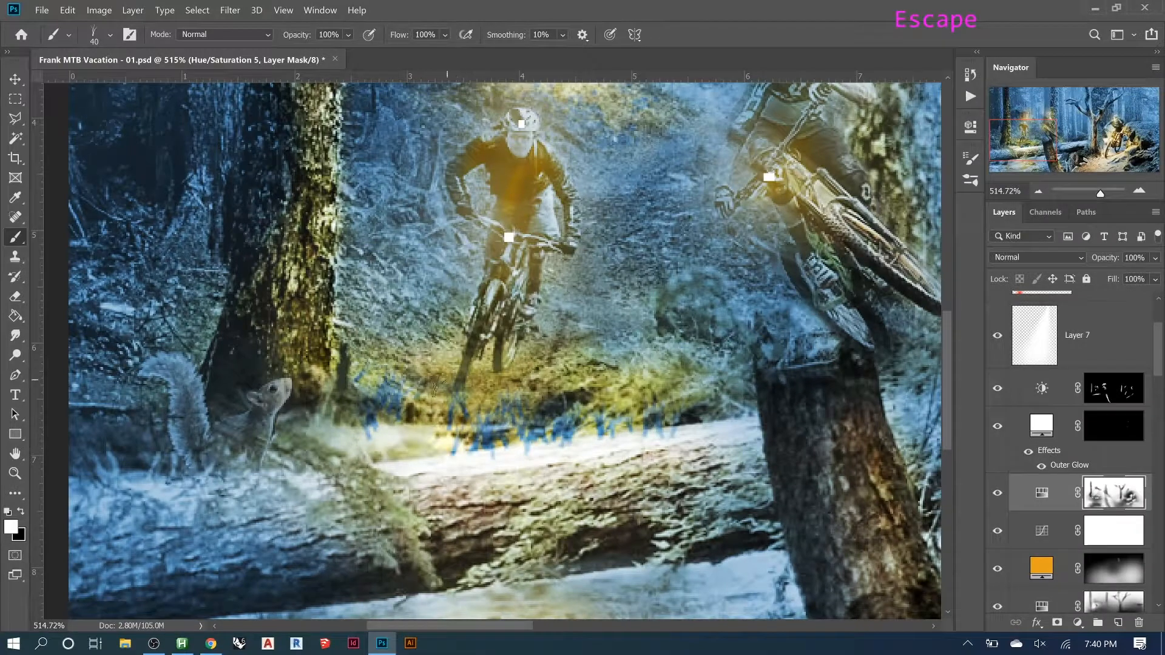
key("ctrl+z")
key("ctrl+z")
key("ctrl+z")
key("ctrl+z")
key("ctrl+z")
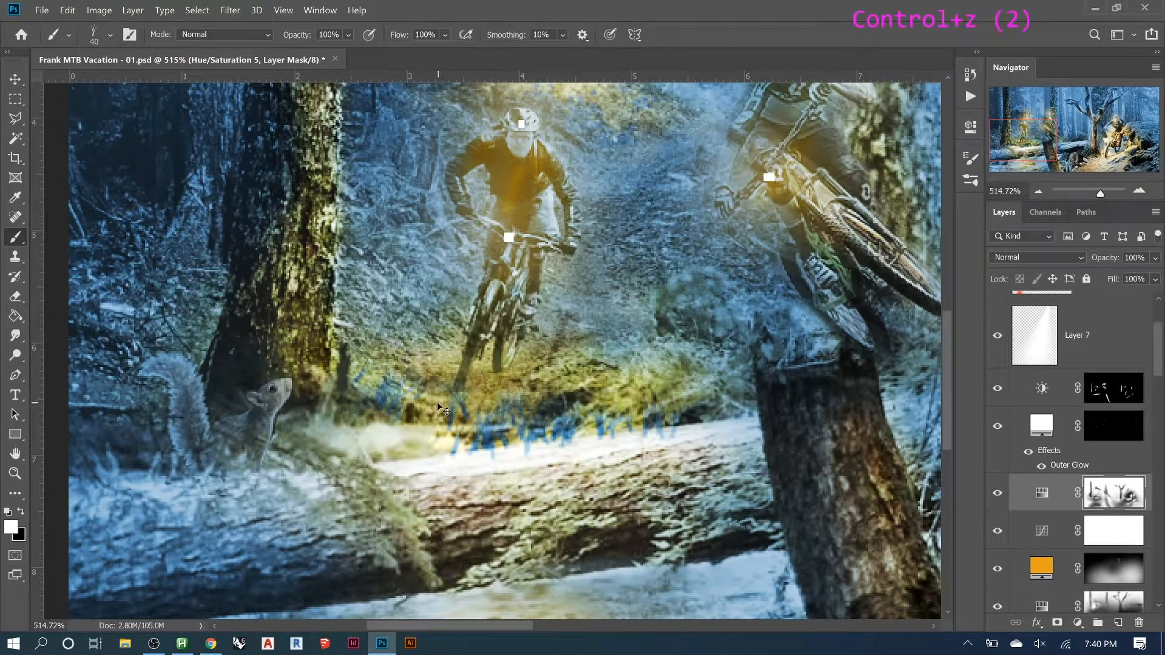
key("ctrl+z")
key("ctrl+z")
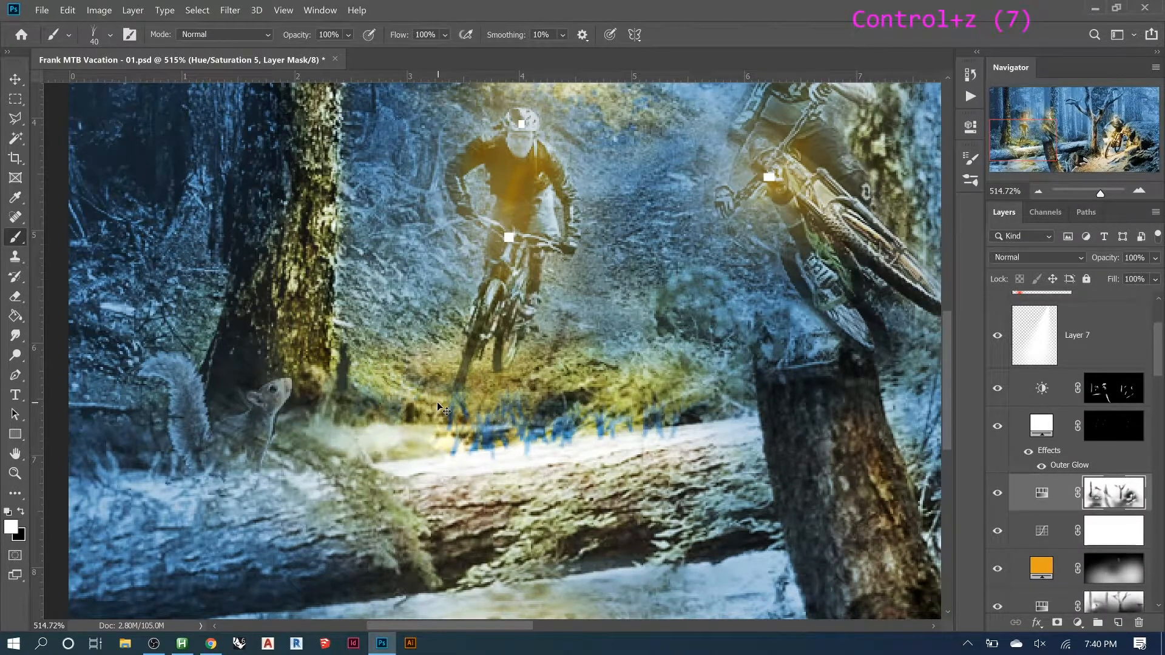
key("ctrl+z")
key("ctrl+z")
key("ctrl+z")
key("ctrl+z")
key("ctrl+z")
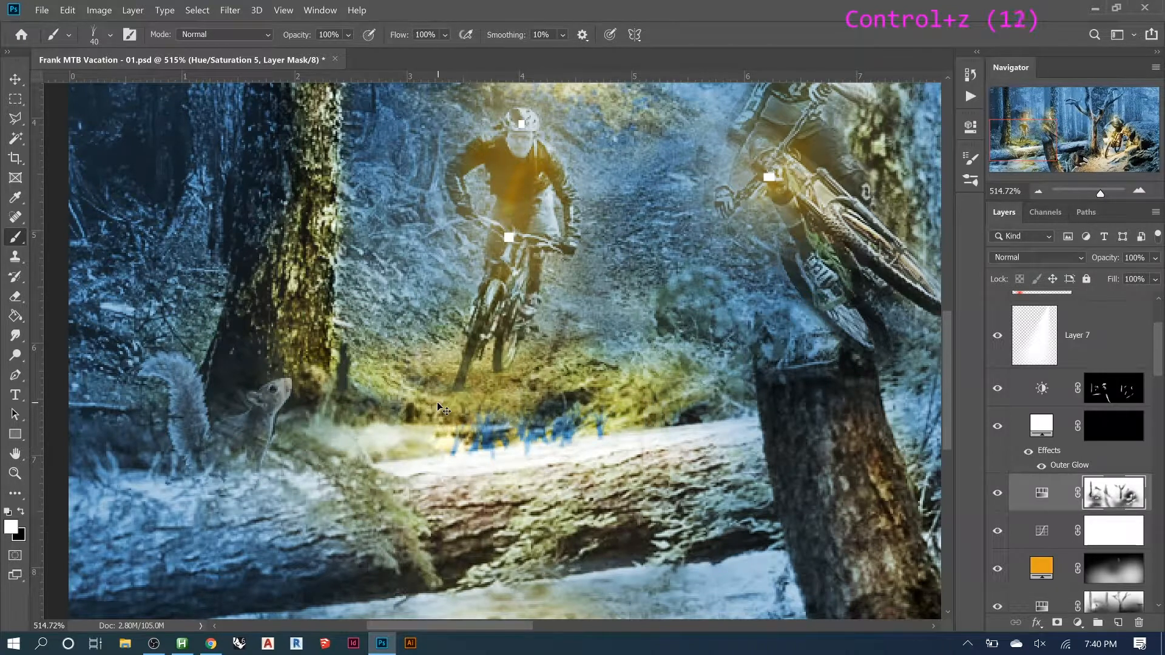
key("ctrl+z")
key("ctrl+z")
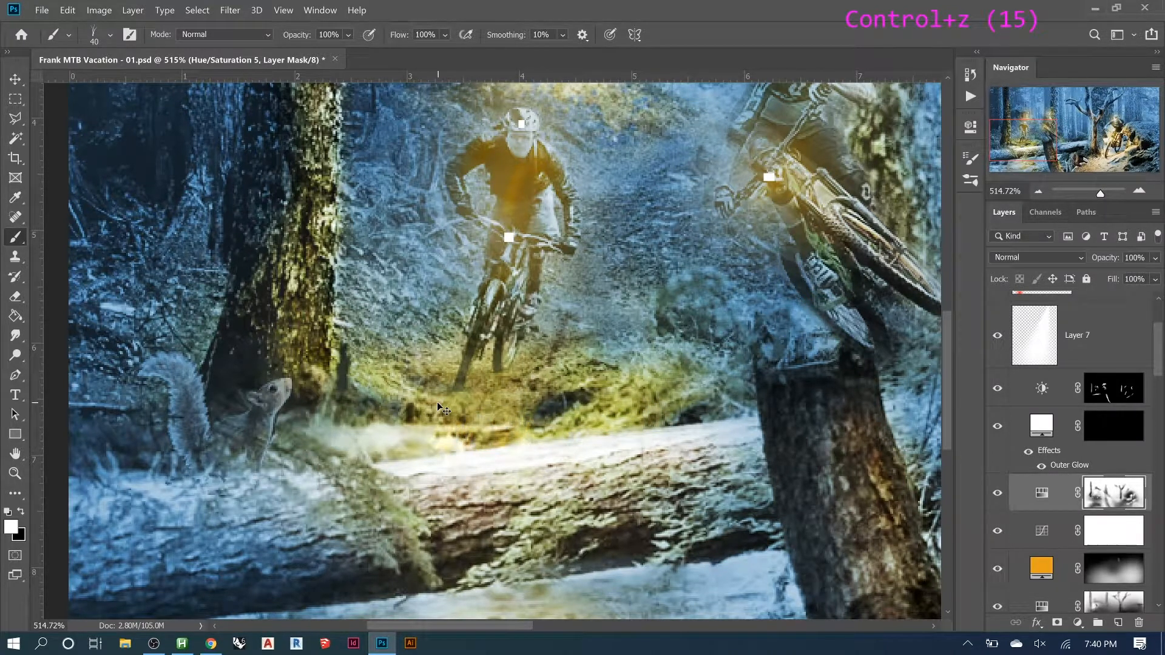
- Dab white grass at 50% opacity on the Hue/Saturation 5 mask along the ground between the large tree, the leftmost rider and the fallen log
key("5")
left_click(385, 388)
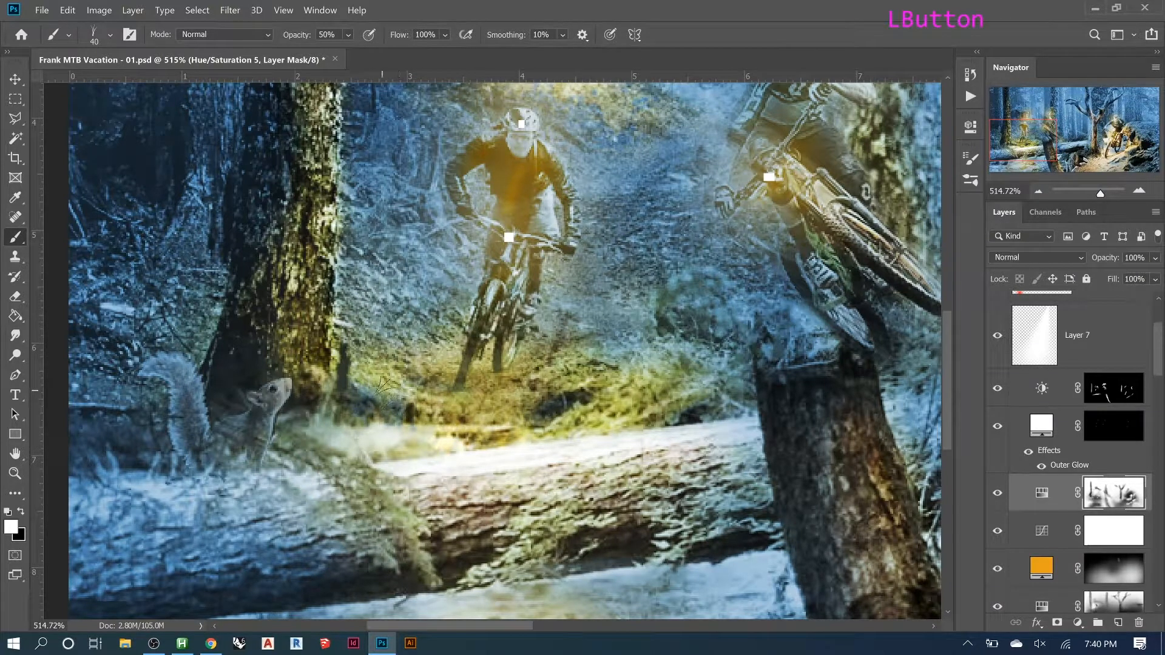
left_click(394, 404)
left_click(416, 413)
left_click(440, 415)
left_click(522, 406)
left_click(591, 395)
left_click(610, 389)
left_click(649, 398)
left_click(637, 399)
left_click(600, 396)
left_click(608, 418)
left_click(739, 415)
left_click(570, 394)
left_click(561, 379)
left_click(607, 358)
left_click(550, 406)
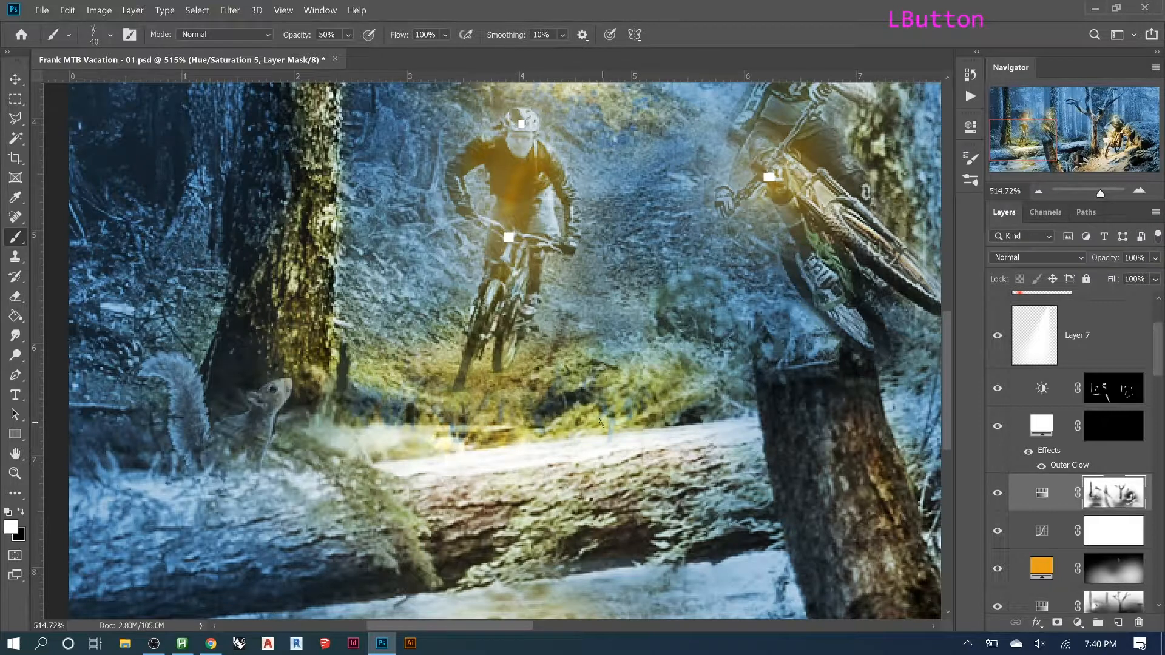
left_click(407, 343)
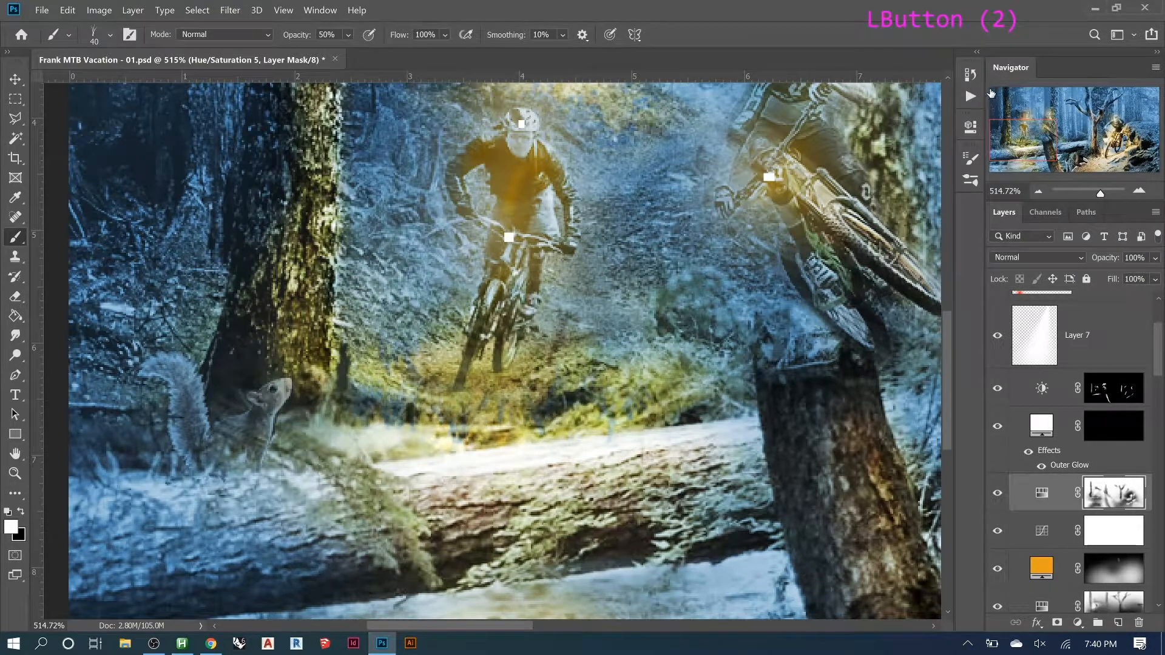
- Rotate the Grass brush tip to an angle of -141° in the brush settings
left_click(971, 179)
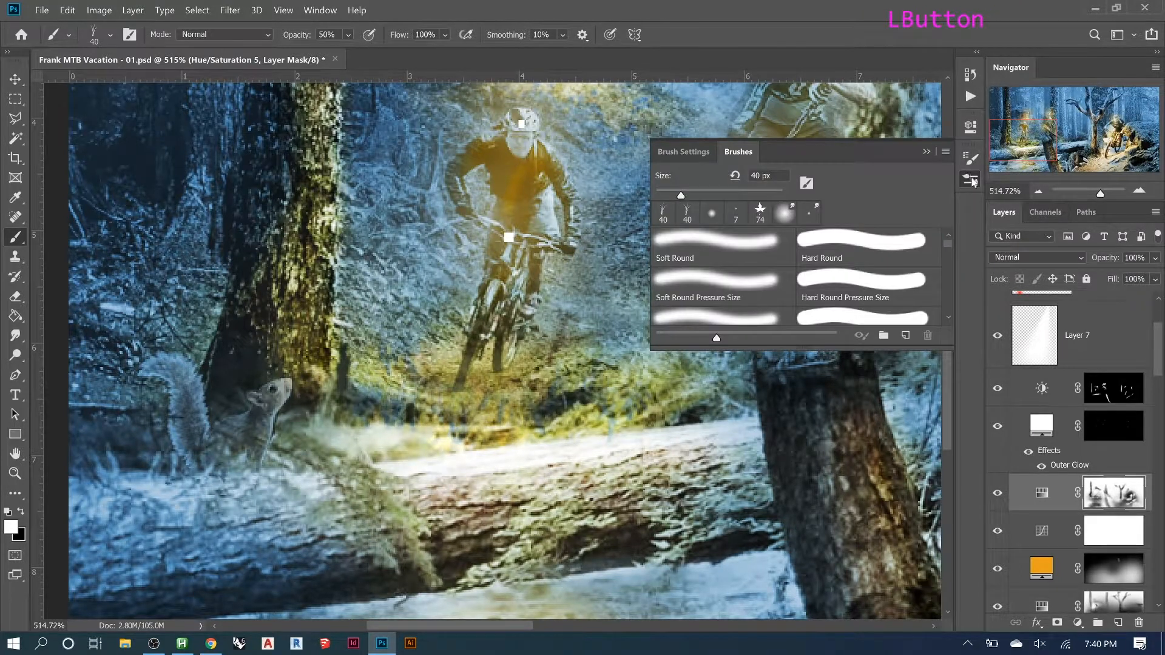
left_click(971, 159)
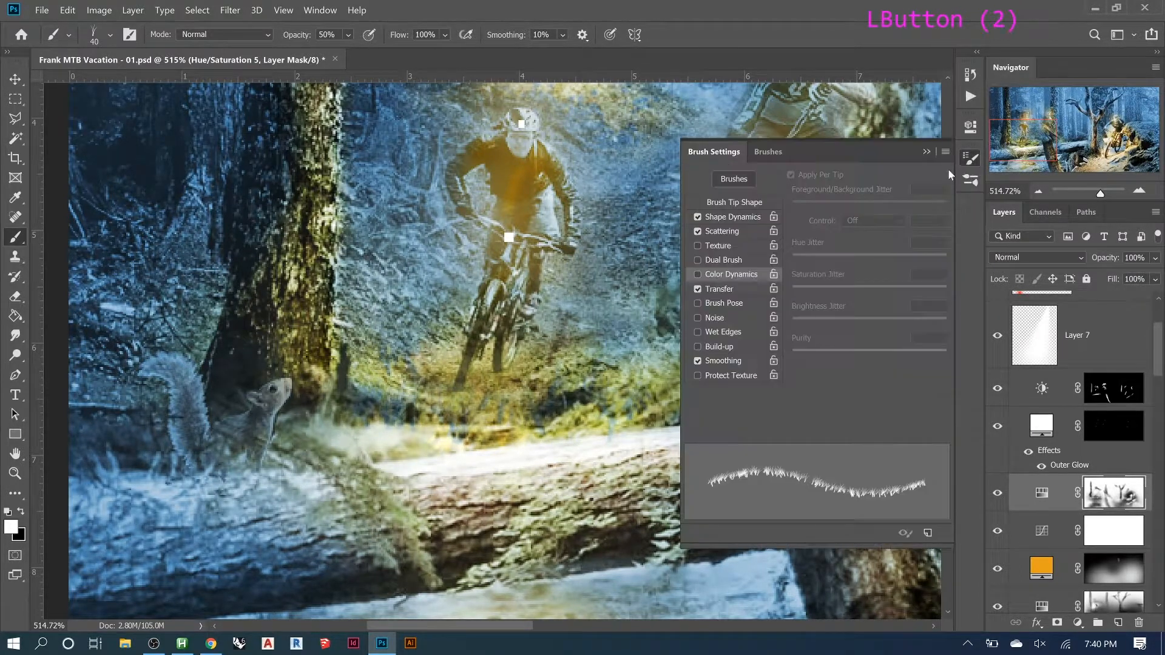
left_click(733, 206)
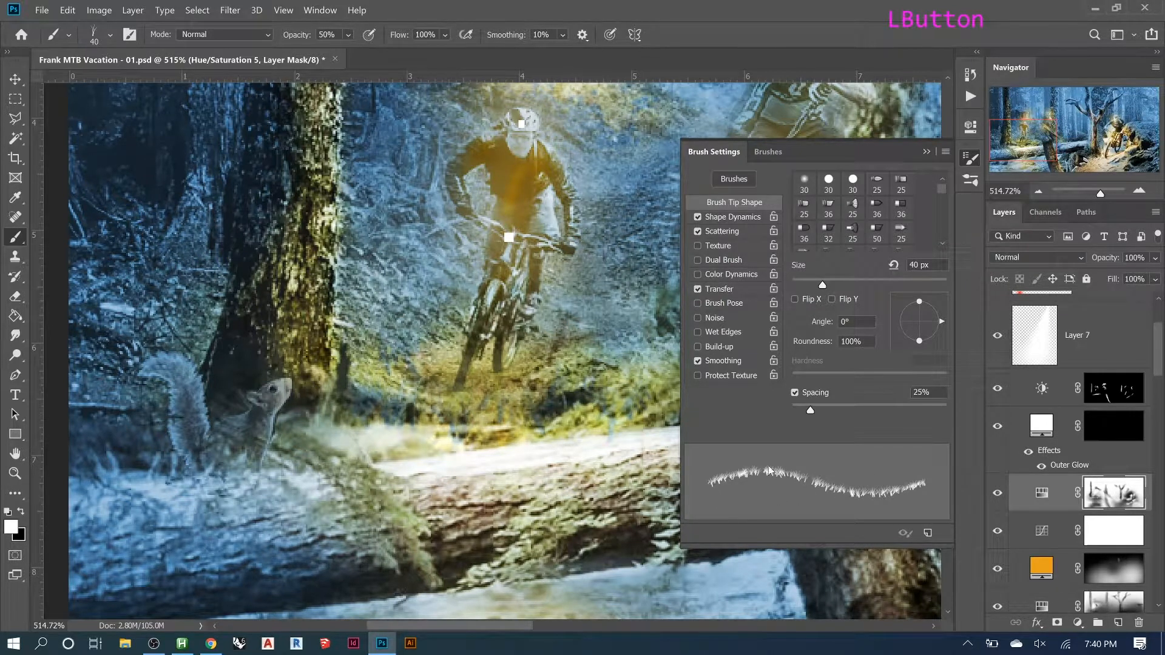
left_click_drag(939, 322, 902, 335)
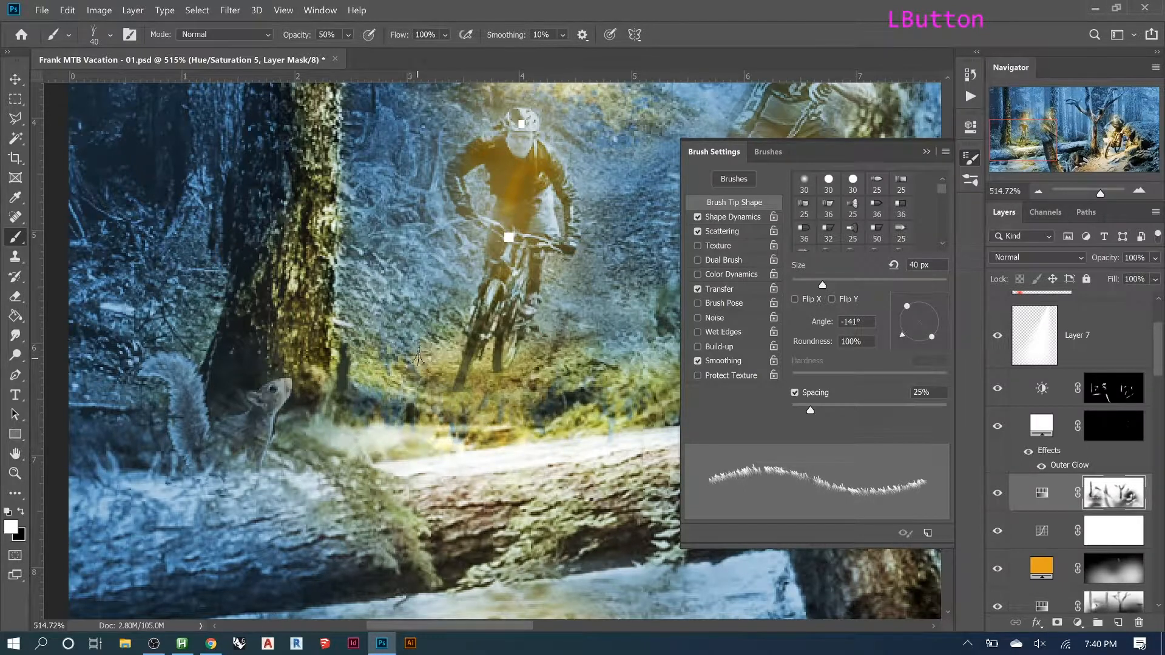
- Dab white rotated grass on the mask over the ground between the large tree and the leftmost rider's wheel, and close the brush settings
left_click(410, 350)
left_click(389, 353)
left_click(384, 347)
left_click(368, 346)
left_click(377, 334)
left_click(378, 330)
left_click(419, 356)
left_click(383, 365)
left_click(928, 161)
left_click(927, 153)
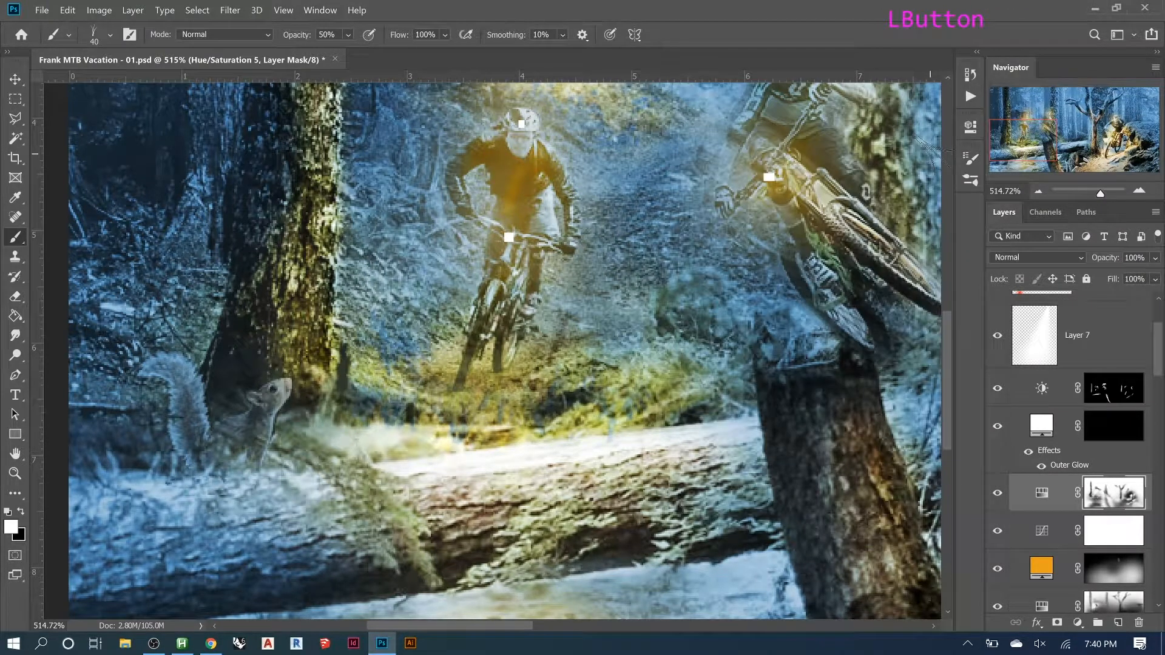
- Switch the mask brush to the 40 px Soft Round tip with 0% hardness
key("ctrl+0")
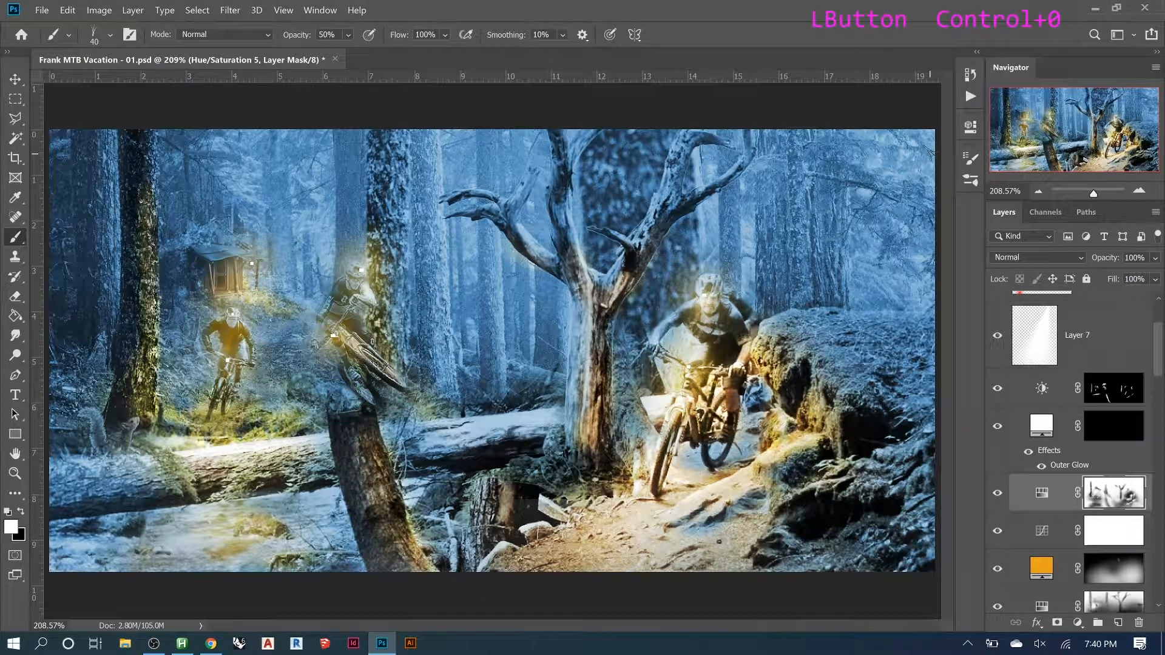
key("b")
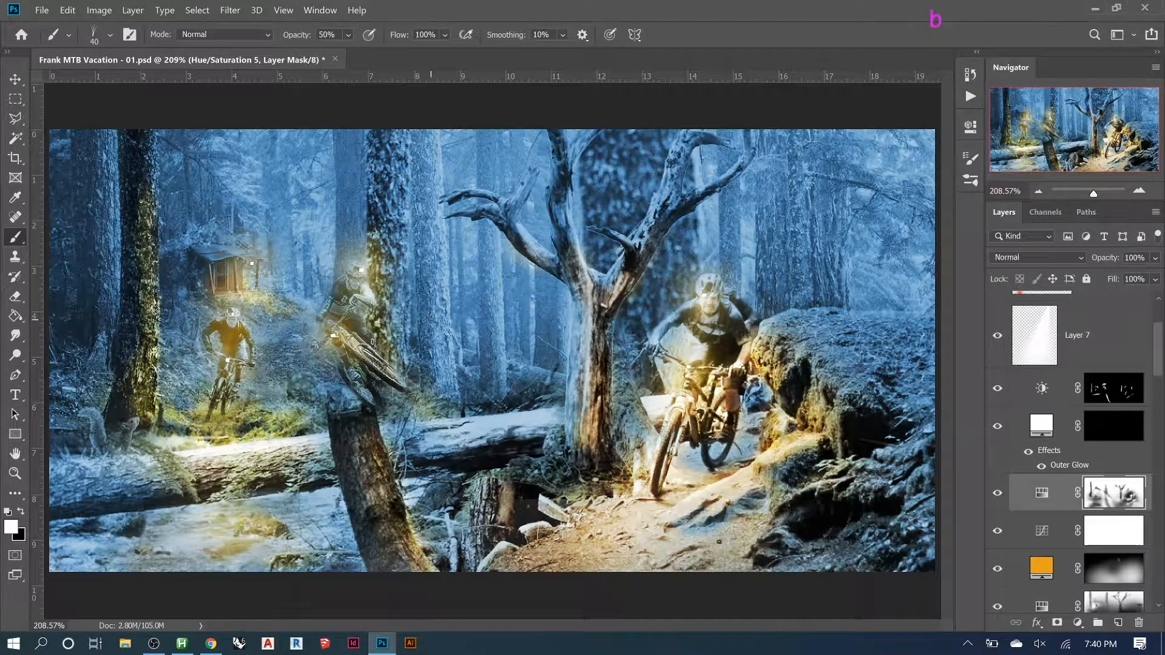
right_click(503, 386)
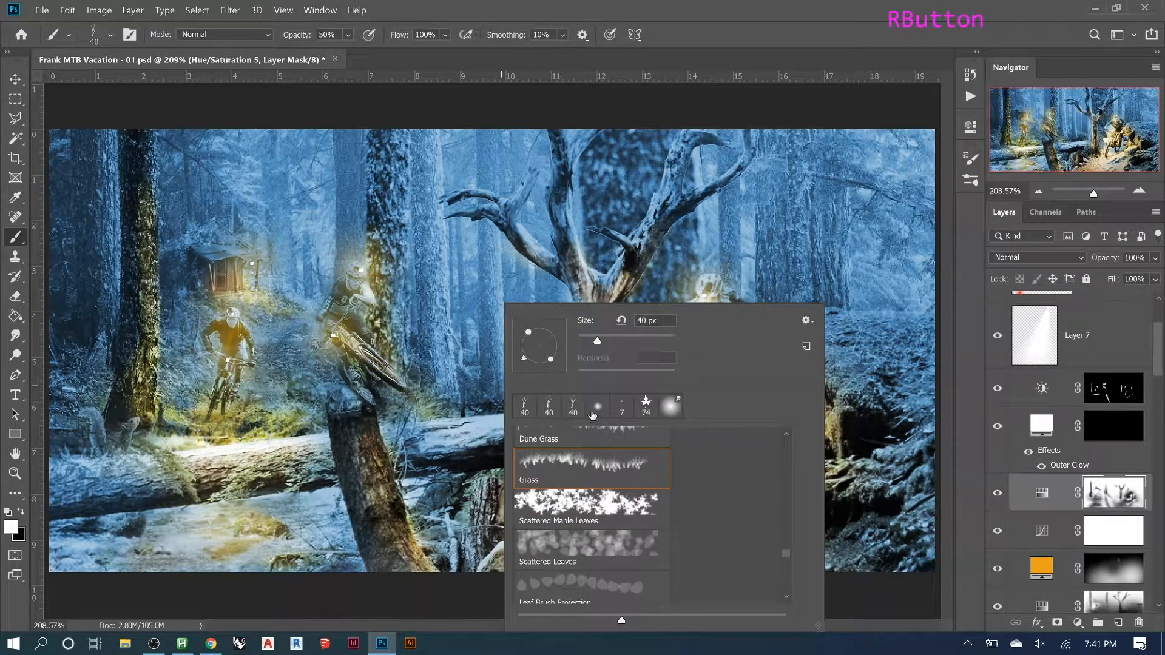
left_click(591, 415)
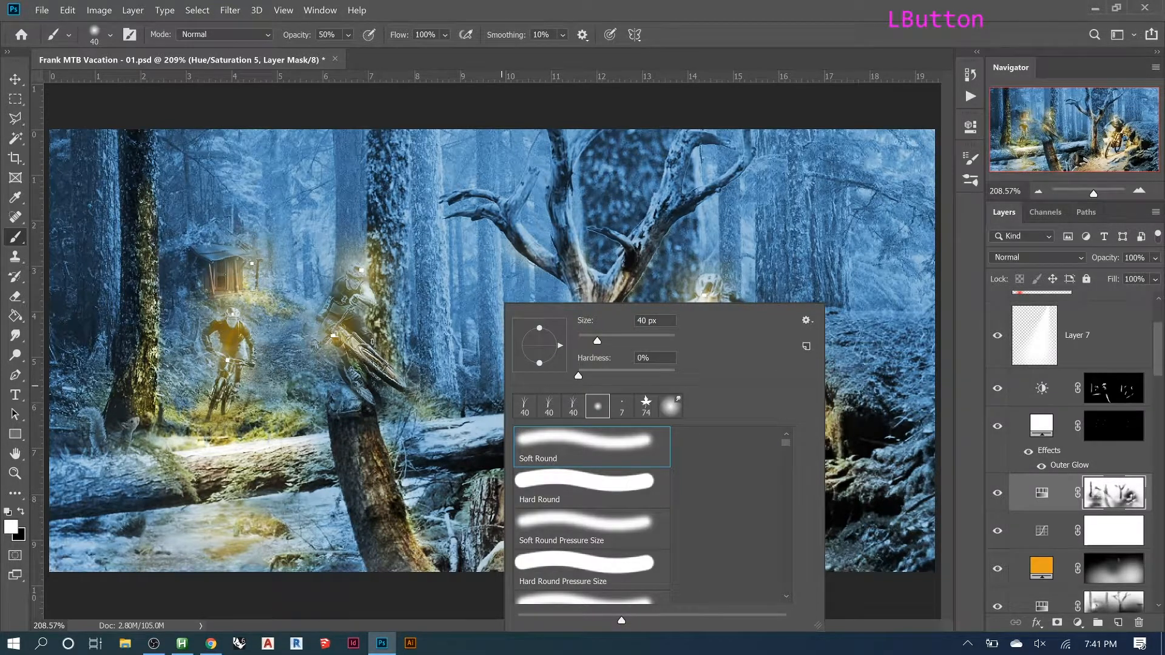
left_click(182, 396)
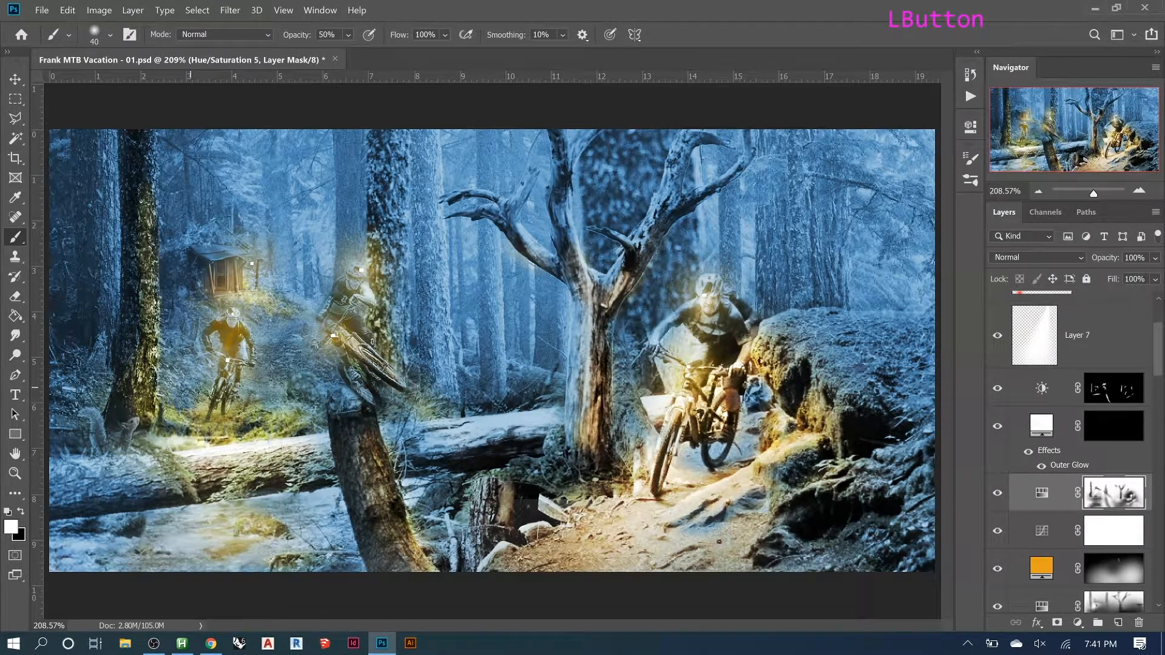
- Blend the Hue/Saturation 5 mask with black and white strokes at 20% opacity over the ground between the large tree and leftmost rider
key("x")
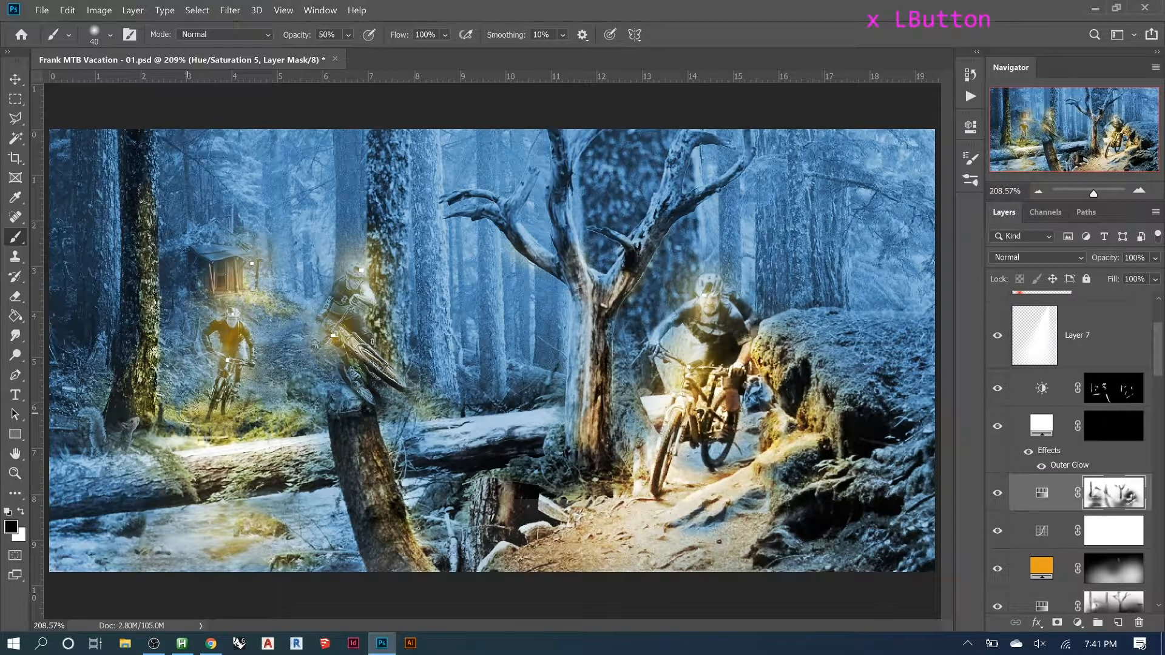
key("2")
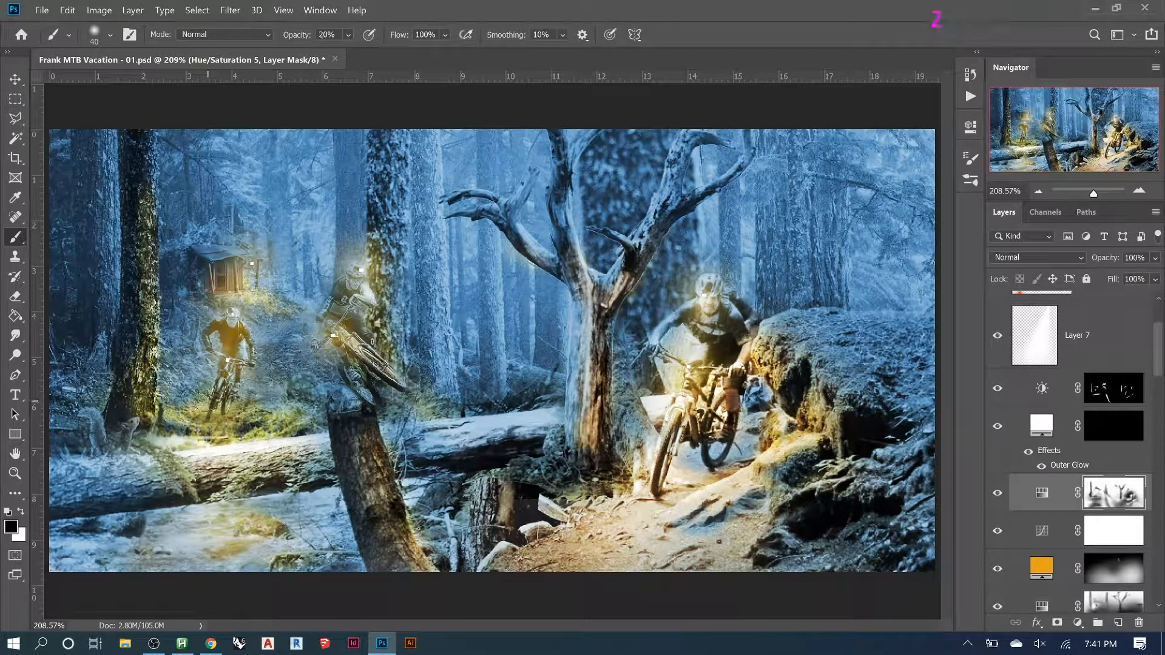
left_click_drag(180, 385, 179, 419)
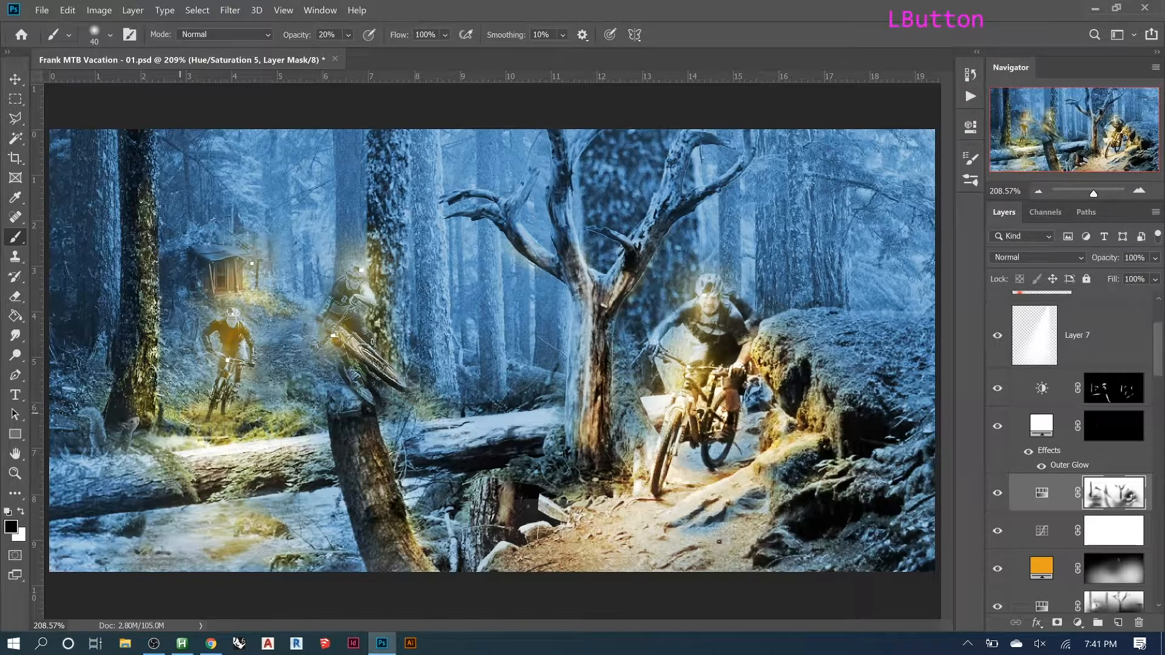
key("x")
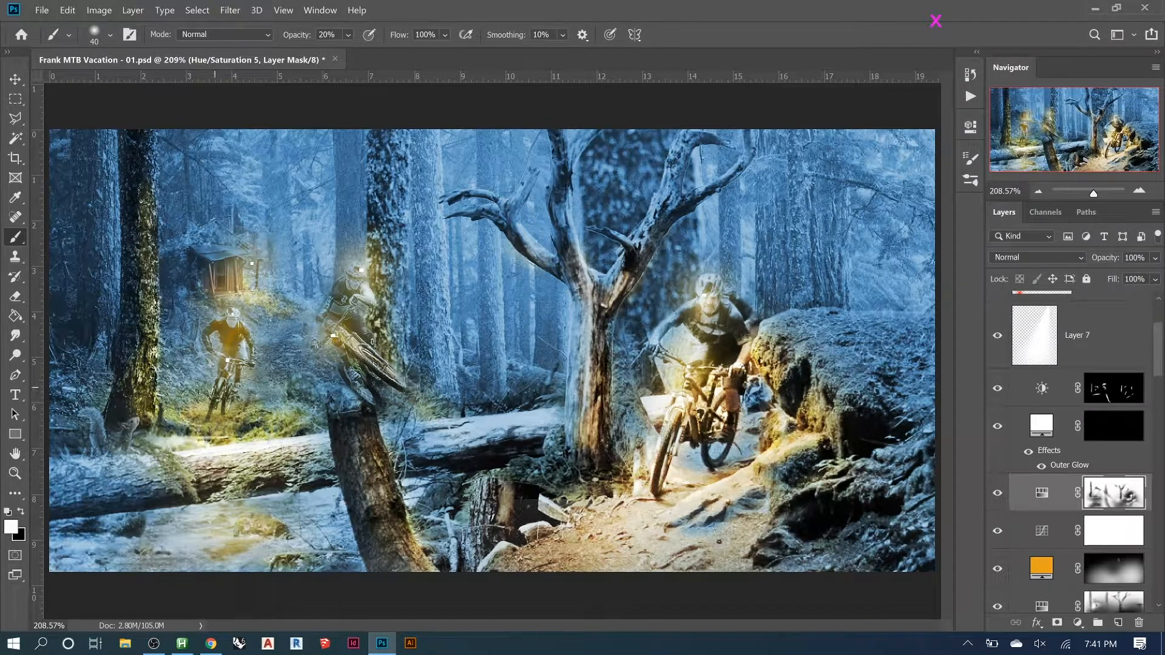
left_click_drag(171, 398, 206, 408)
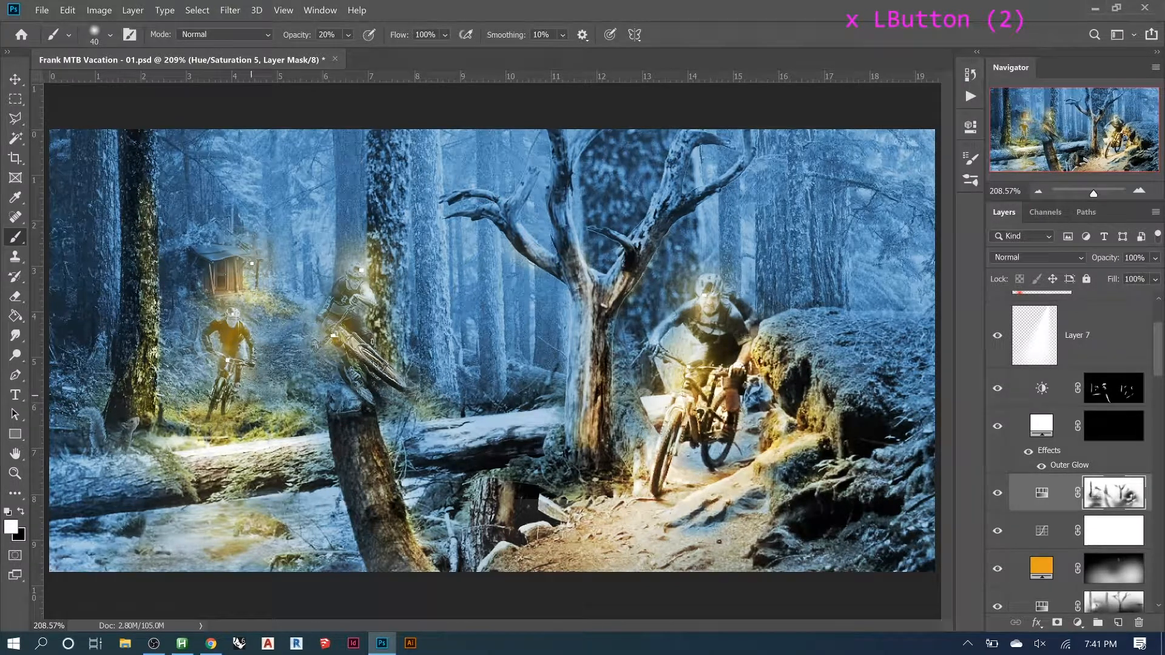
- Dab white on the mask with an 8 px brush at 20% opacity along the leftmost rider's front wheel
key("z")
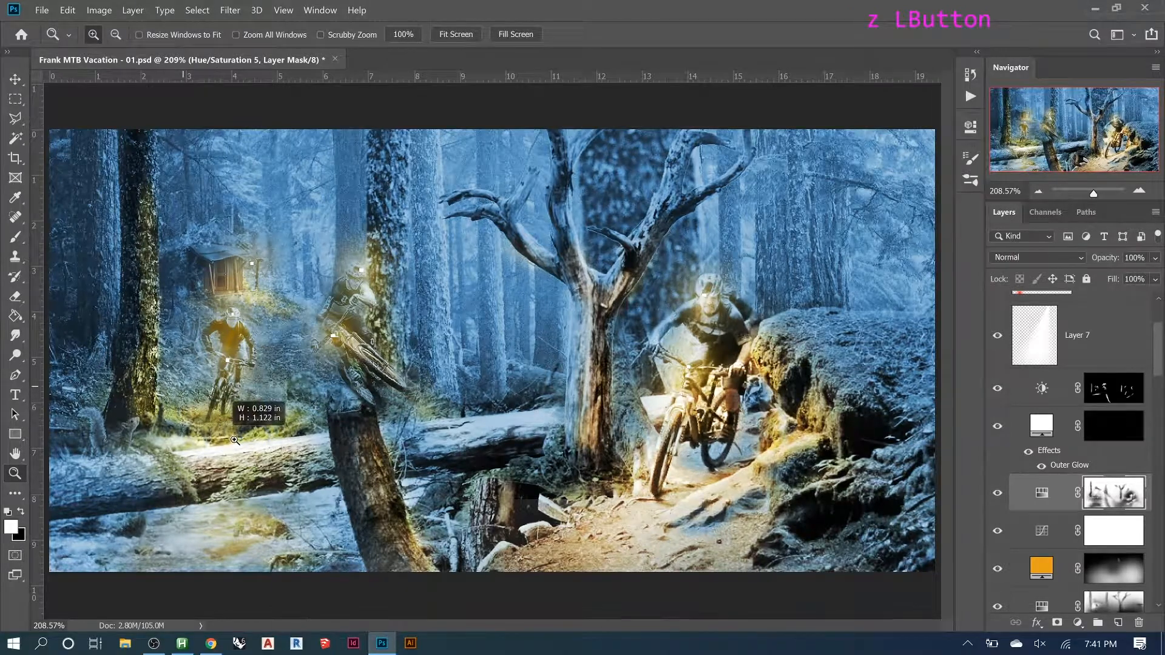
left_click(255, 414)
scroll(497, 414, "down", 9, "alt")
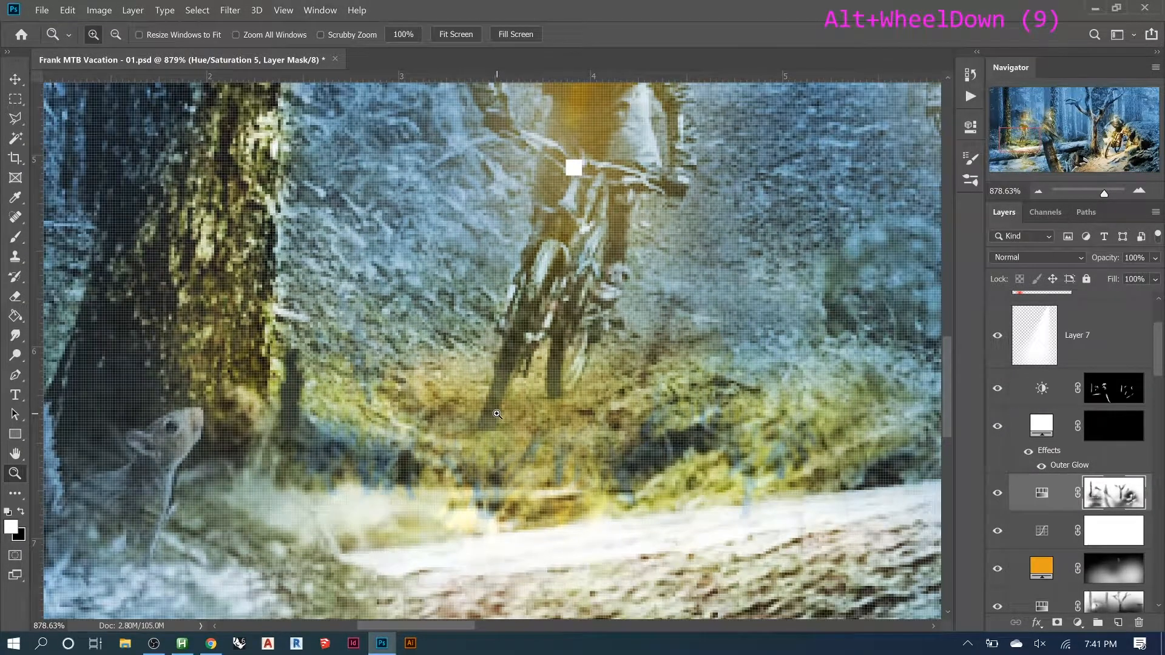
key("b")
key("bracketleft")
key("bracketleft")
key("bracketleft")
key("bracketleft")
key("bracketleft")
key("bracketleft")
key("bracketleft")
key("bracketleft")
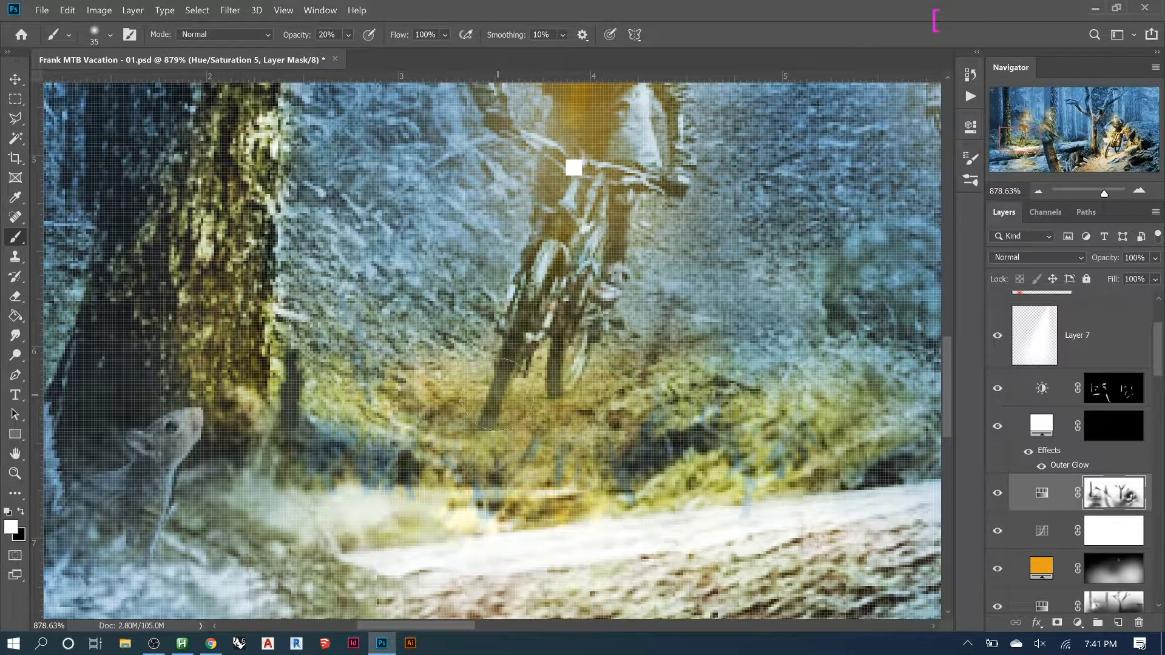
left_click(497, 395)
left_click(497, 394)
left_click(502, 374)
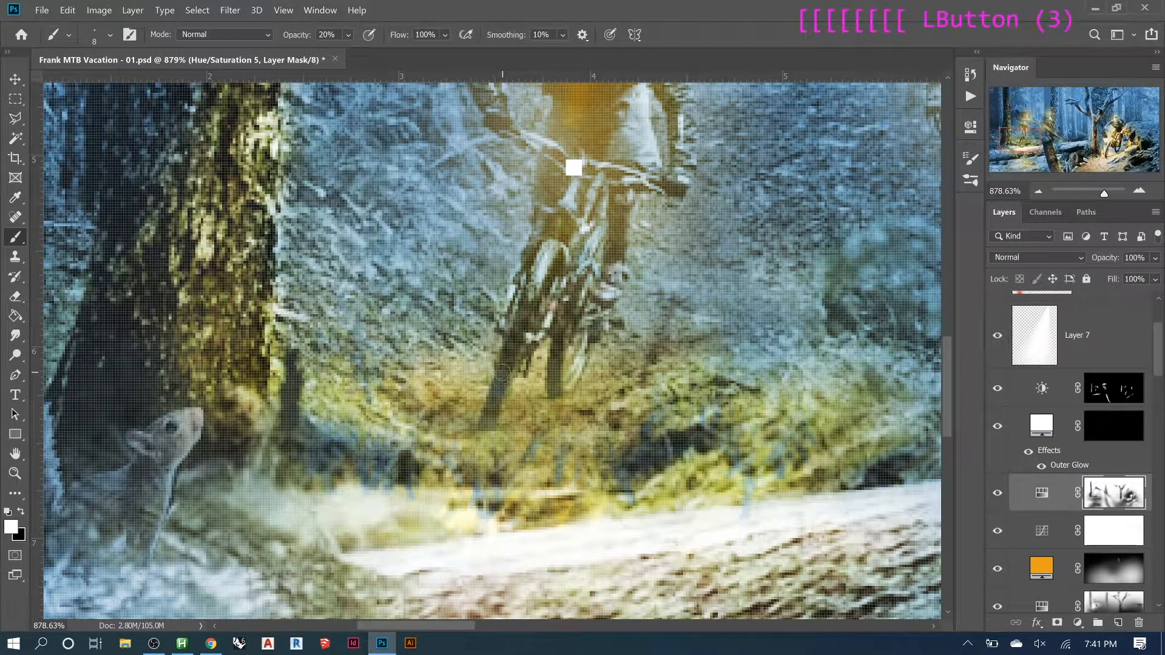
left_click(506, 358)
left_click(519, 332)
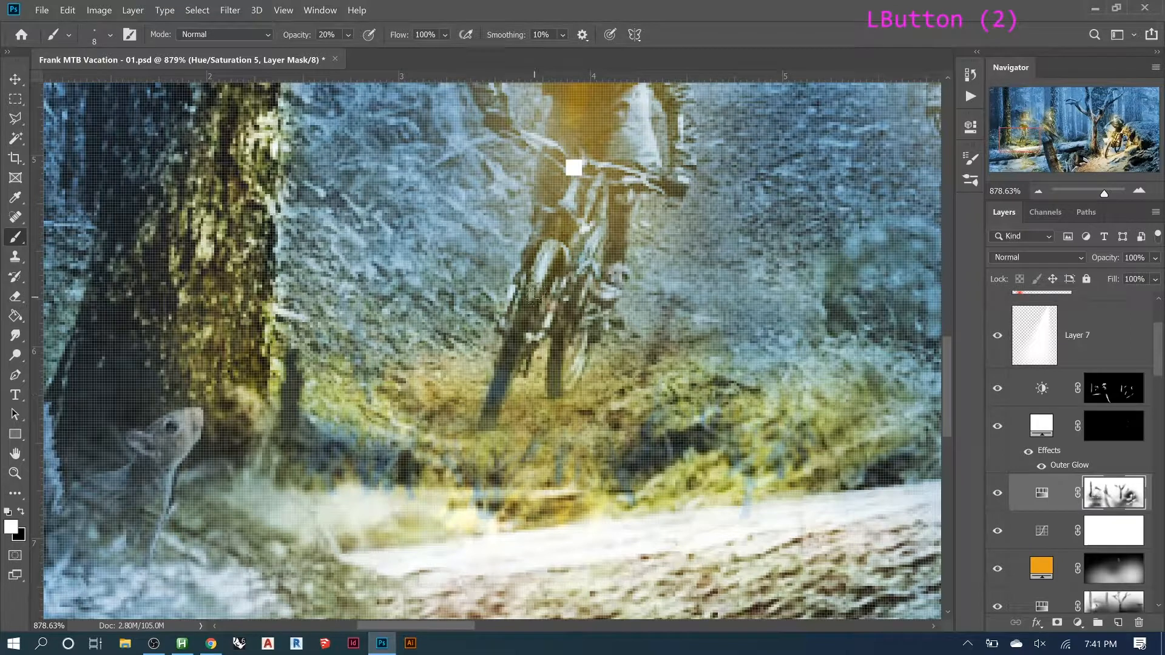
- Dab black on the mask with a 45 px brush at 20% opacity over the cabin's front wall
key("ctrl+0")
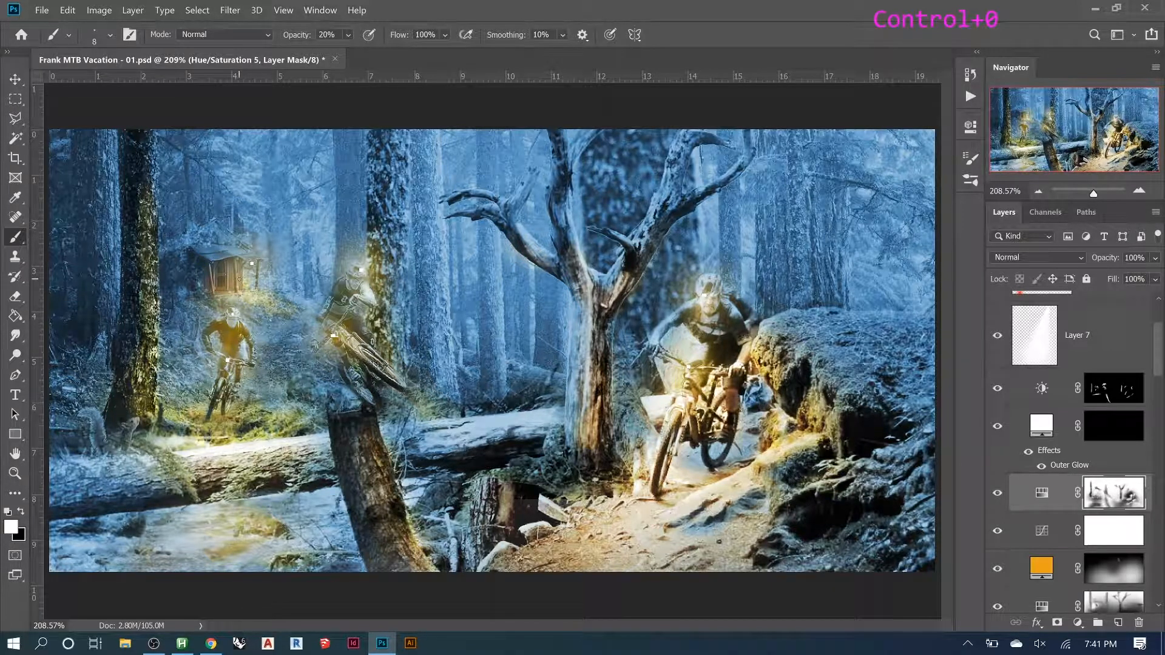
key("bracketright")
key("bracketright")
key("bracketright")
key("bracketright")
key("bracketright")
key("bracketright")
key("bracketright")
key("bracketright")
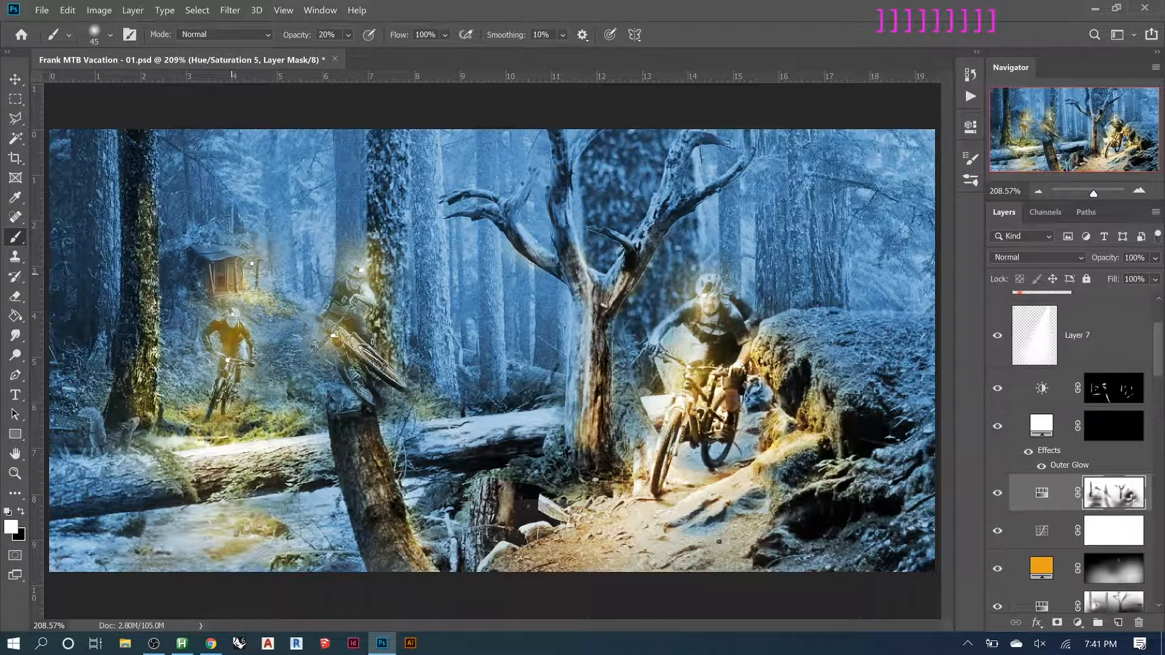
key("x")
left_click(231, 276)
left_click(218, 278)
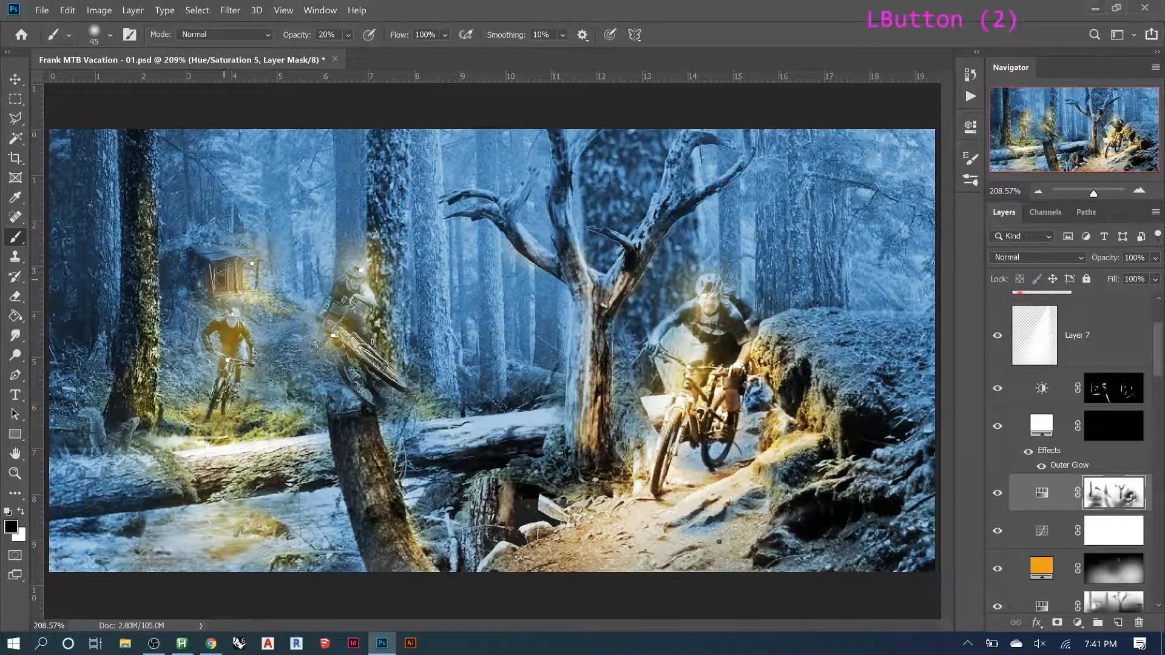
left_click(228, 274)
left_click(233, 277)
- Select the small four-sided dark patch between the large tree and the cabin roof with the Polygonal Lasso
key("z")
left_click_drag(170, 170, 244, 227)
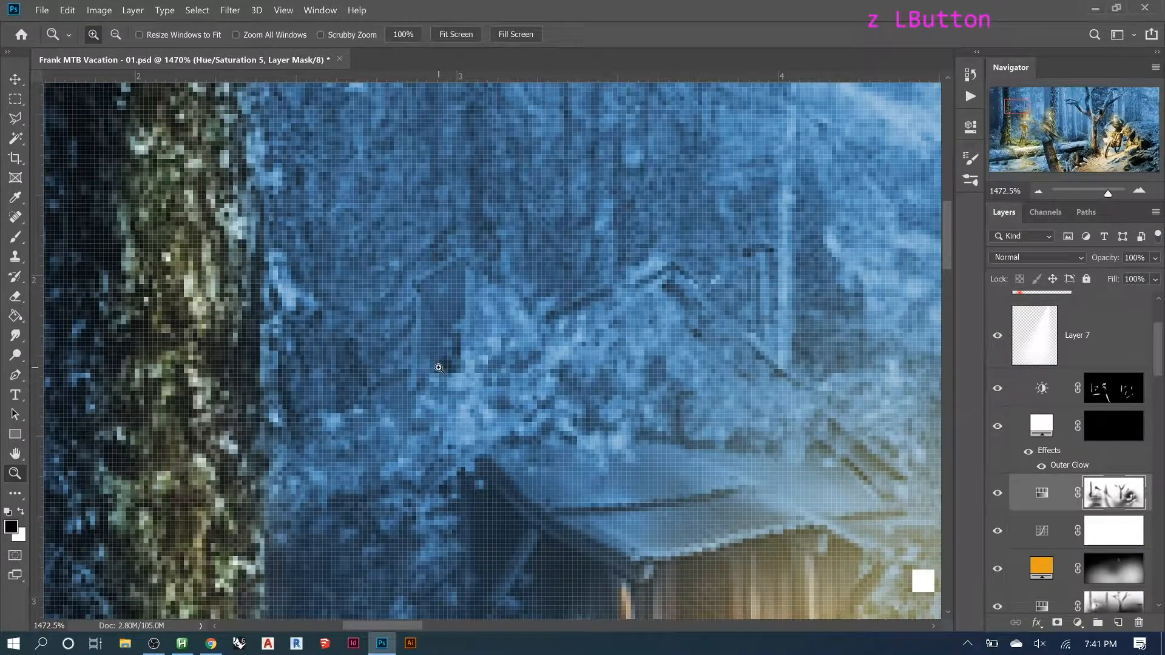
key("l")
left_click(460, 318)
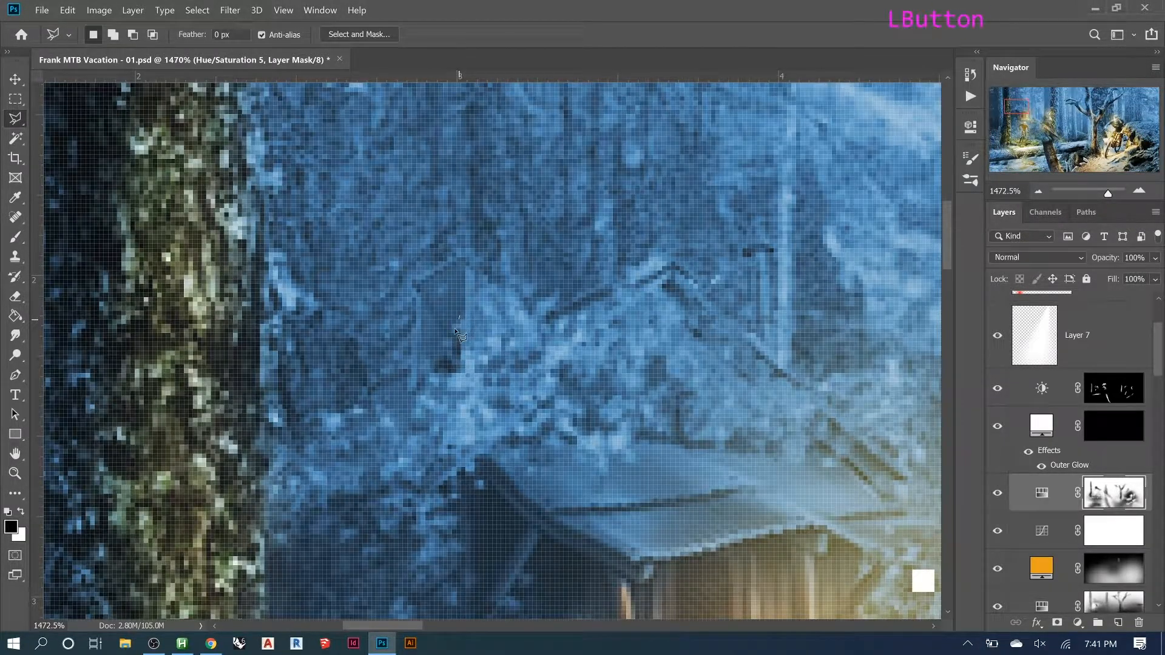
key("Escape")
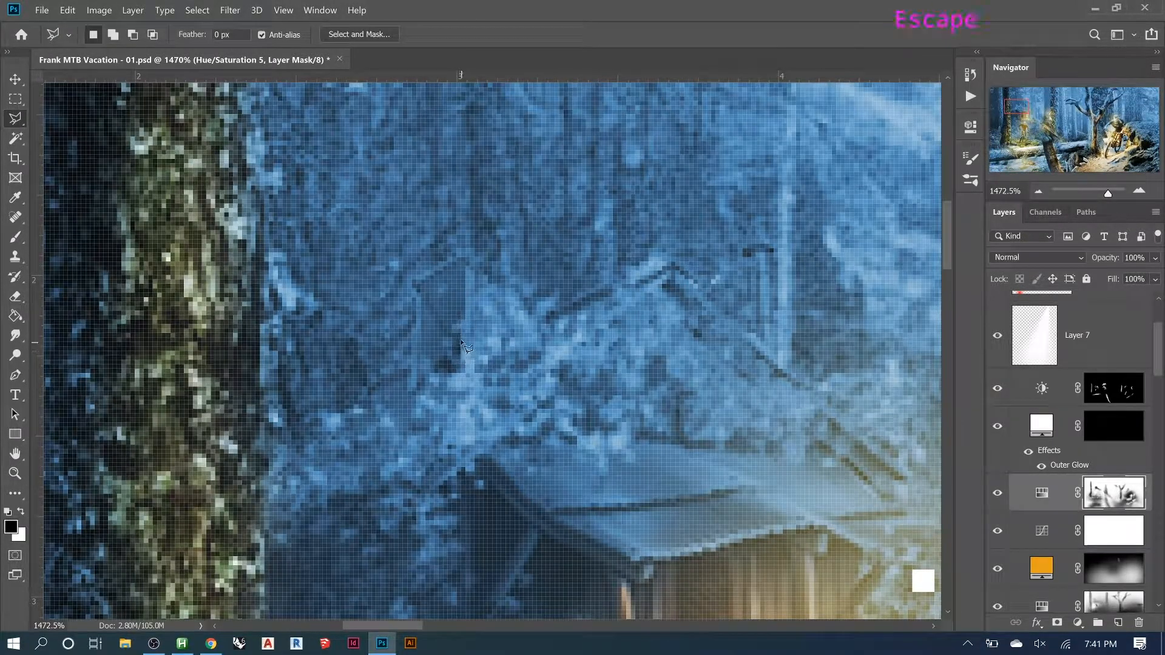
left_click(466, 260)
left_click(420, 287)
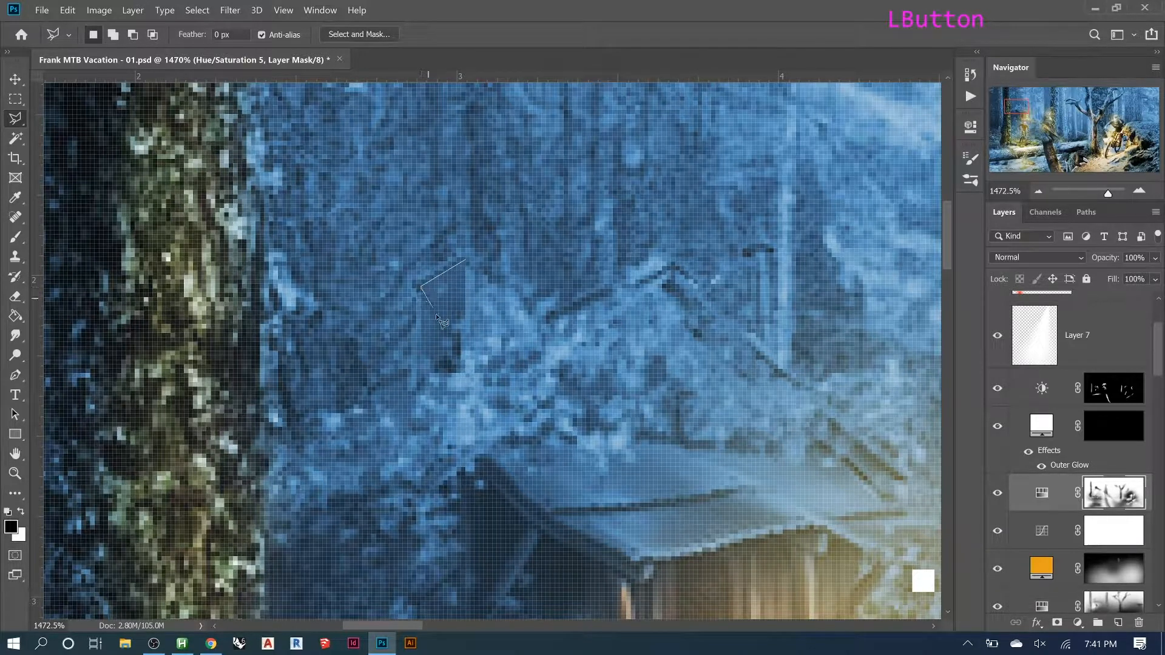
left_click(418, 385)
double_click(463, 345)
- Brush black at 20% opacity inside the selected patch with a soft brush to reveal its warm color, and deselect it
key("b")
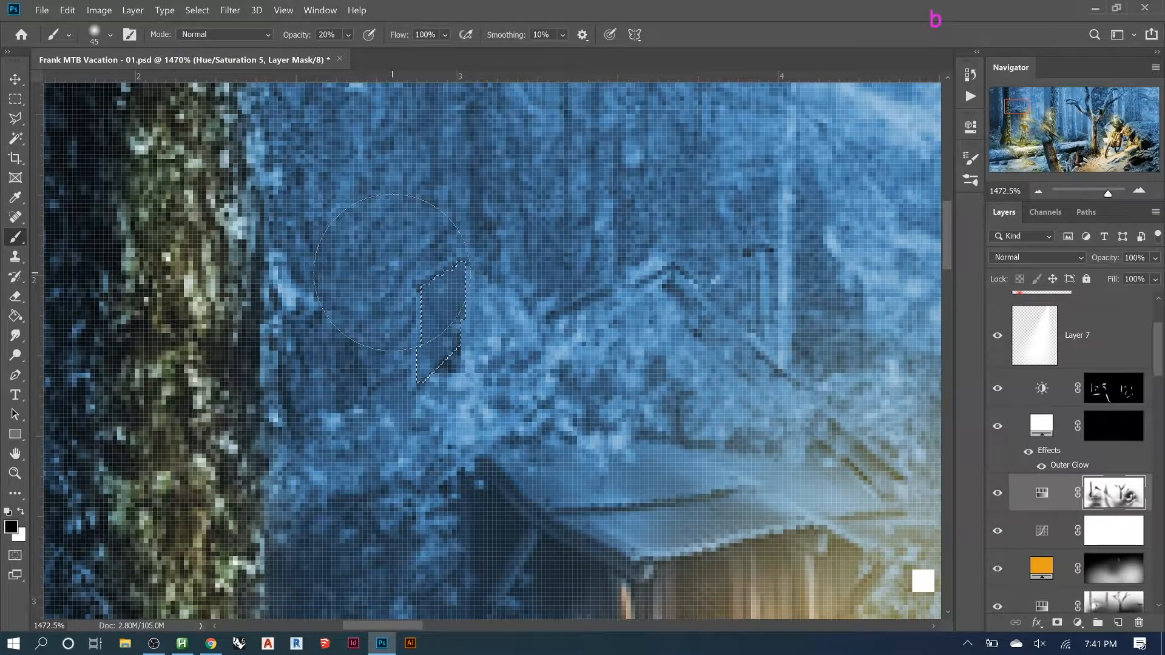
key("bracketleft")
key("bracketleft")
key("bracketleft")
key("bracketleft")
key("bracketleft")
key("bracketleft")
key("bracketleft")
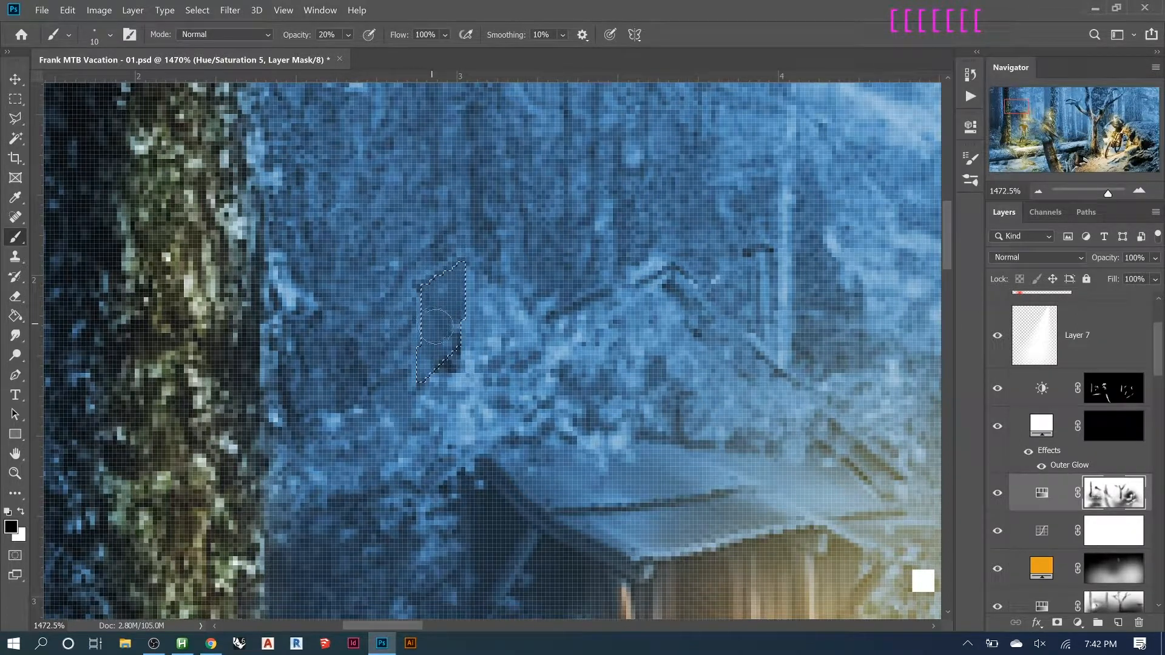
key("bracketright")
key("bracketright")
mouse_move(490, 359)
left_mouse_down()
mouse_move(464, 350)
mouse_move(427, 364)
left_mouse_up()
mouse_move(516, 362)
left_mouse_down()
mouse_move(450, 343)
mouse_move(472, 351)
mouse_move(523, 330)
mouse_move(427, 322)
left_mouse_up()
mouse_move(480, 352)
left_mouse_down()
mouse_move(436, 342)
mouse_move(446, 345)
left_mouse_up()
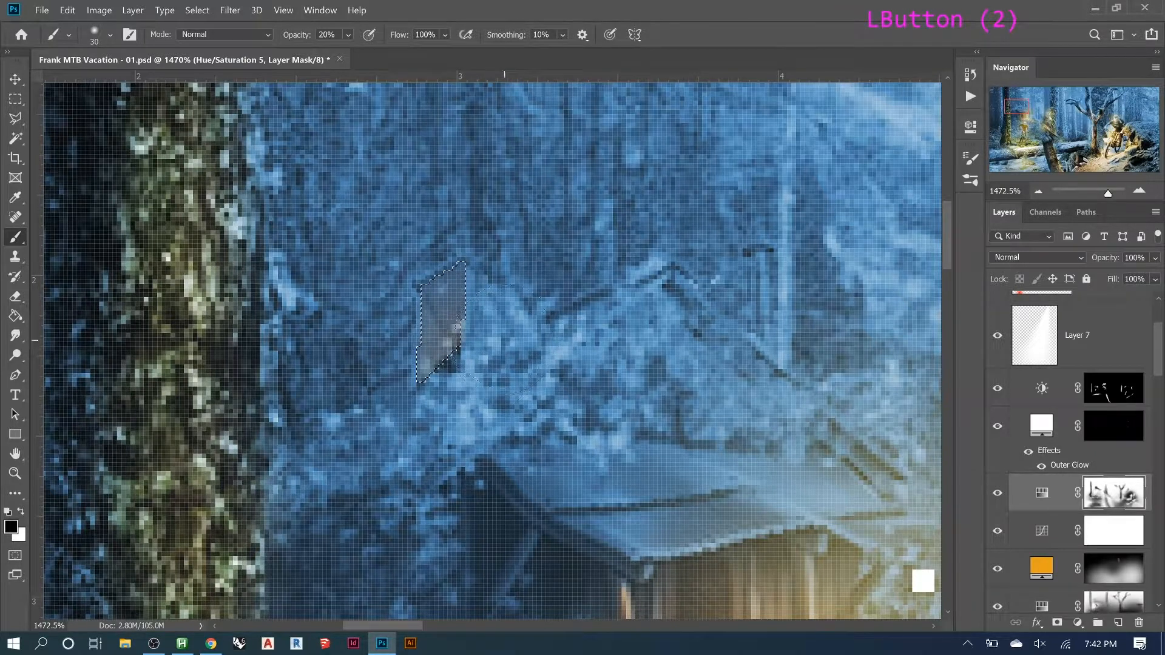
mouse_move(517, 348)
left_mouse_down()
mouse_move(445, 357)
mouse_move(447, 339)
left_mouse_up()
mouse_move(500, 328)
left_mouse_down()
mouse_move(449, 343)
mouse_move(475, 380)
mouse_move(449, 346)
left_mouse_up()
key("ctrl+d")
- Brush black on the mask with a much larger soft brush over the foliage around the small warm patch above the cabin
scroll(602, 378, "down", 12)
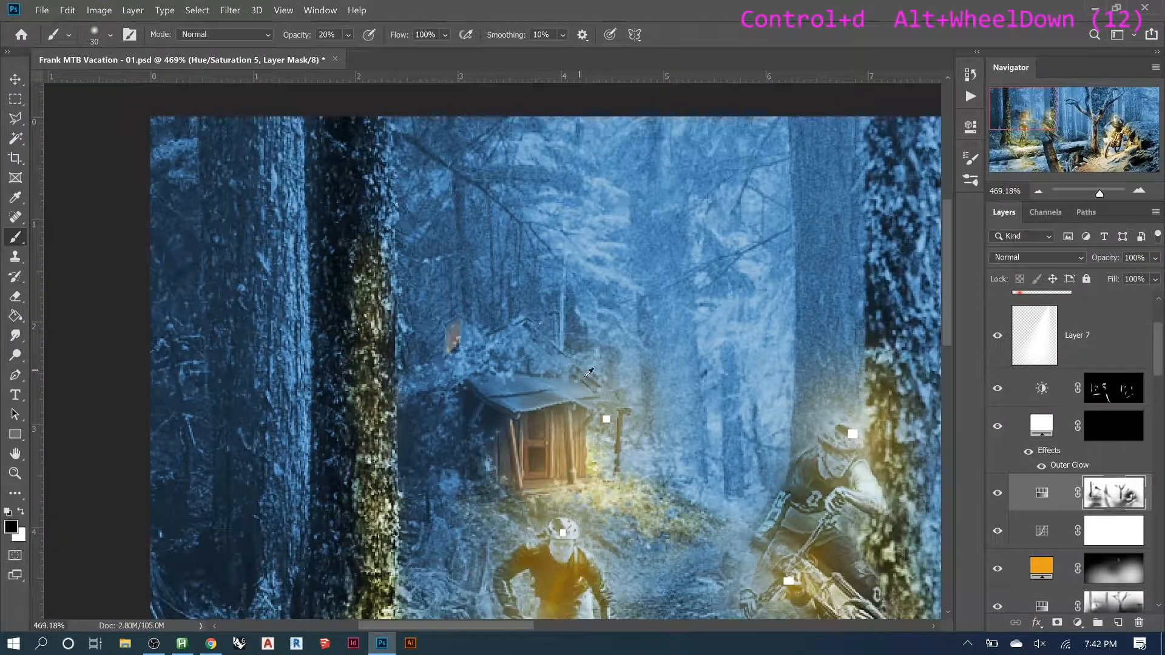
scroll(374, 340, "down", 5)
scroll(407, 337, "up", 4)
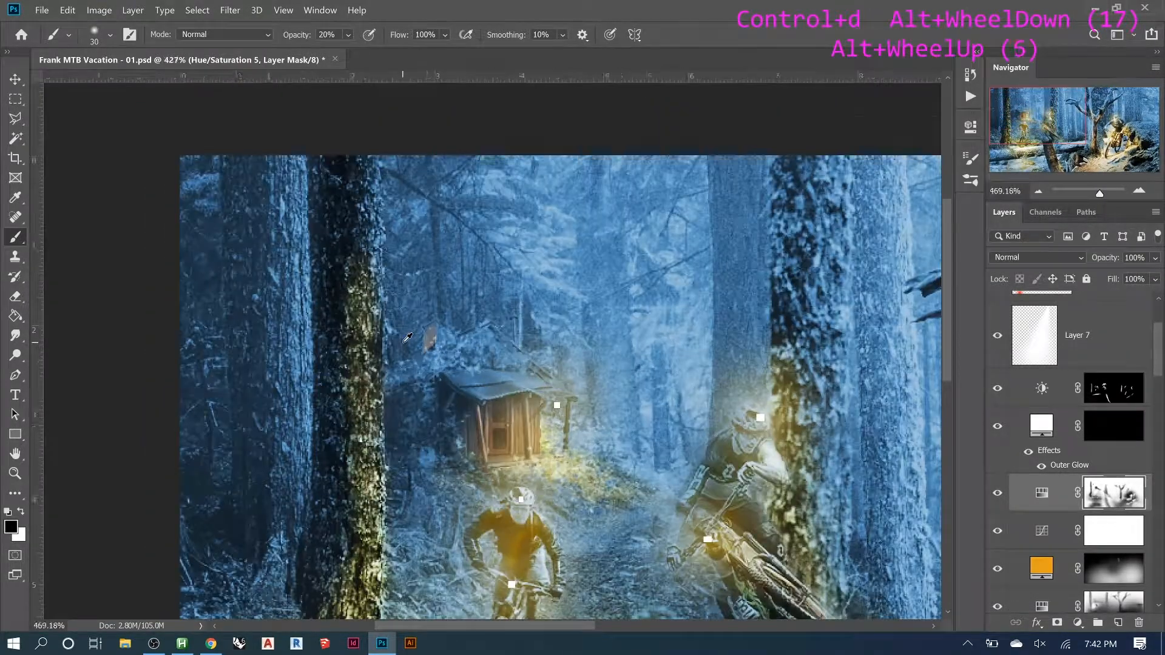
scroll(407, 337, "up", 3)
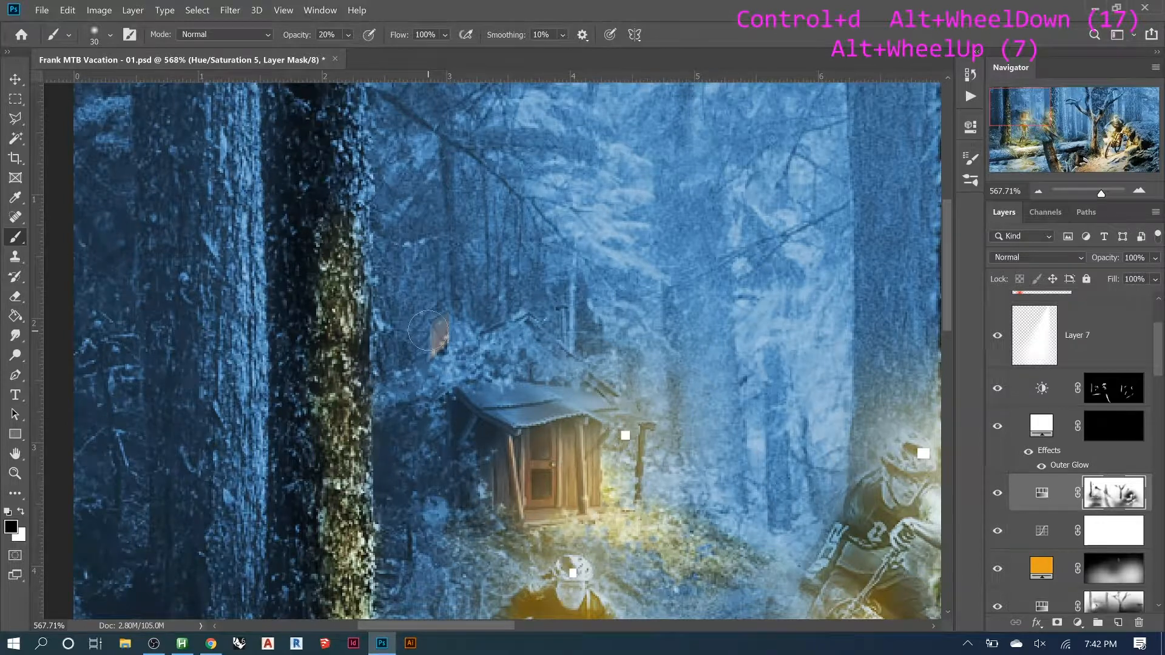
key("bracketright")
key("bracketright")
key("bracketright")
key("bracketright")
key("bracketright")
key("bracketright")
key("bracketright")
key("bracketright")
mouse_move(430, 332)
left_mouse_down()
mouse_move(412, 340)
mouse_move(425, 334)
mouse_move(582, 413)
mouse_move(382, 358)
mouse_move(408, 393)
left_mouse_up()
- Dab white with a 10 px brush on the mask around the foliage beside the warm patch above the cabin, and save the document
key("x")
key("bracketleft")
key("bracketleft")
key("bracketleft")
key("bracketleft")
key("bracketleft")
key("bracketleft")
key("bracketleft")
key("bracketleft")
key("bracketleft")
key("bracketleft")
key("bracketleft")
key("bracketleft")
left_click_drag(441, 374, 435, 366)
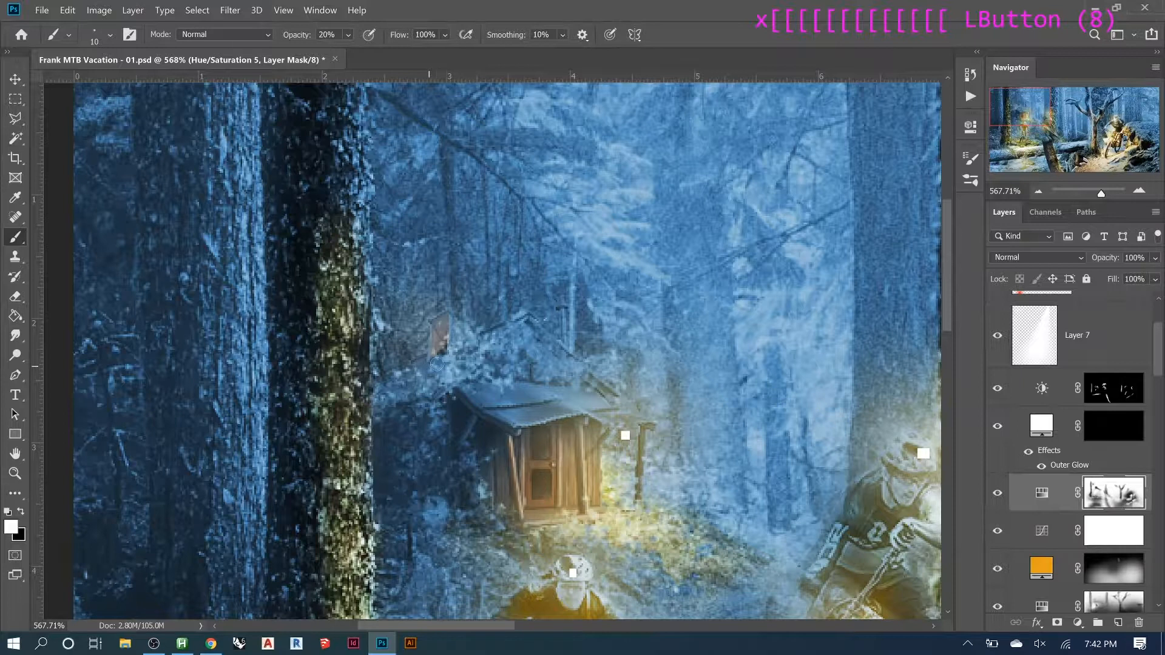
left_click(438, 363)
left_click(448, 359)
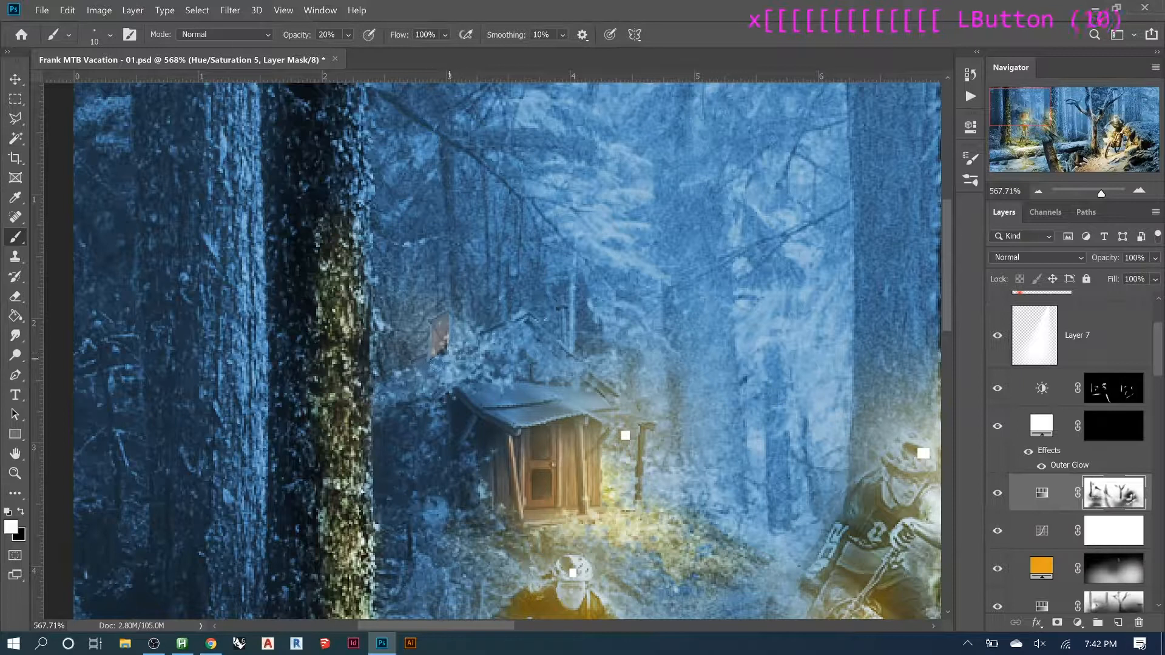
left_click(472, 337)
left_click(499, 344)
key("ctrl+0")
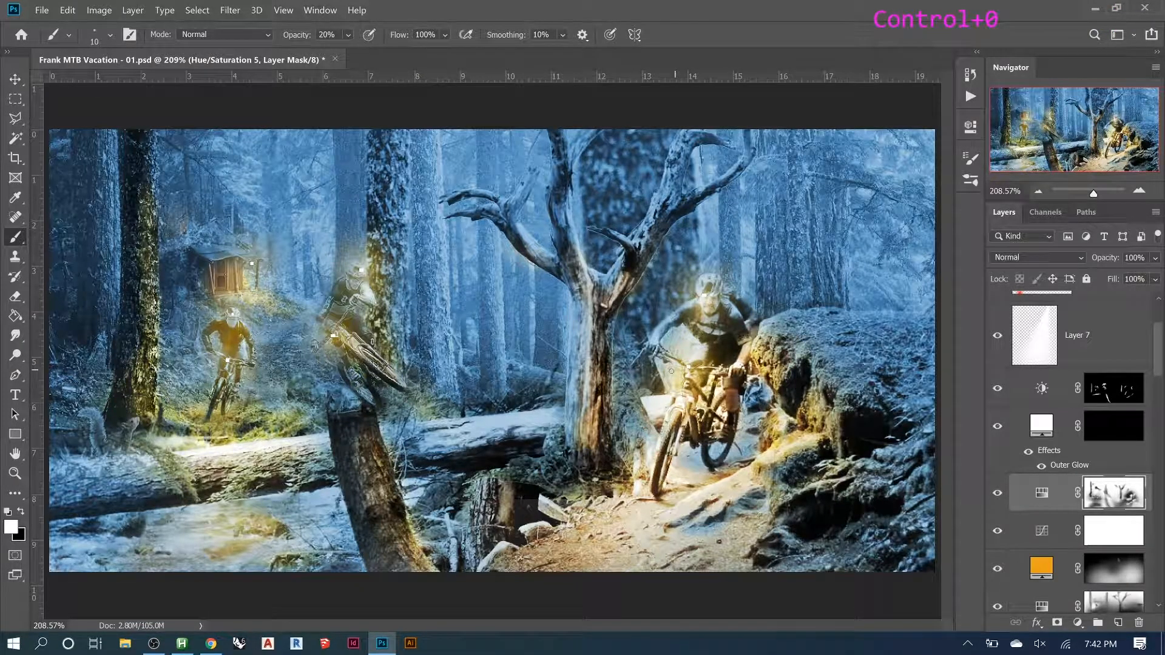
key("ctrl+s")
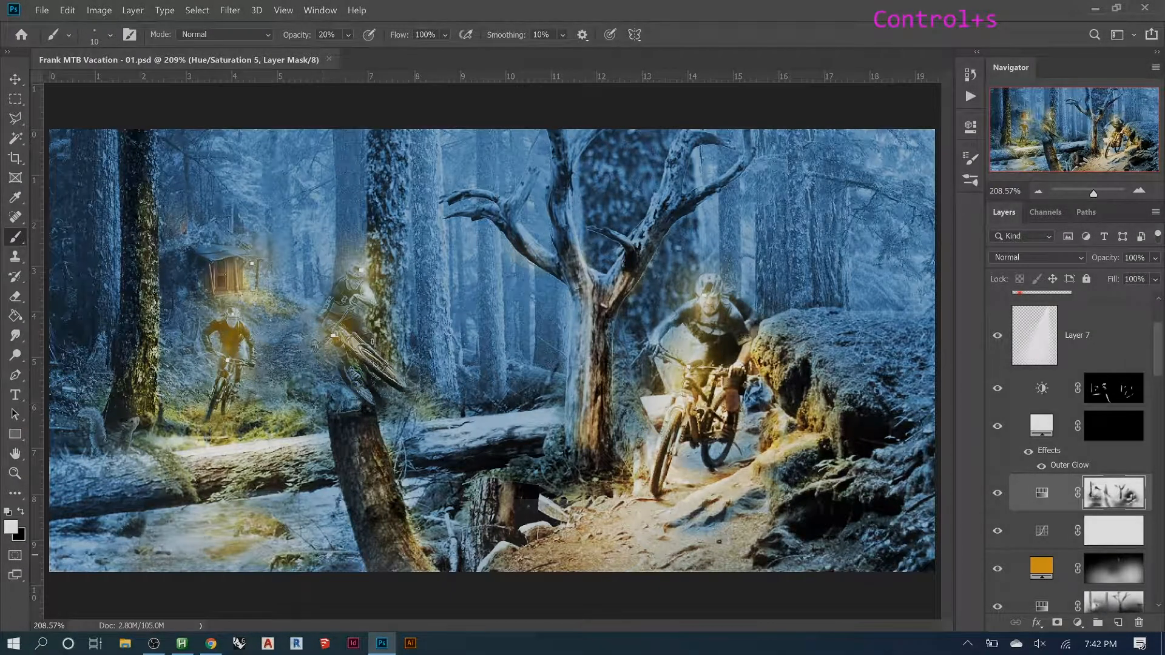